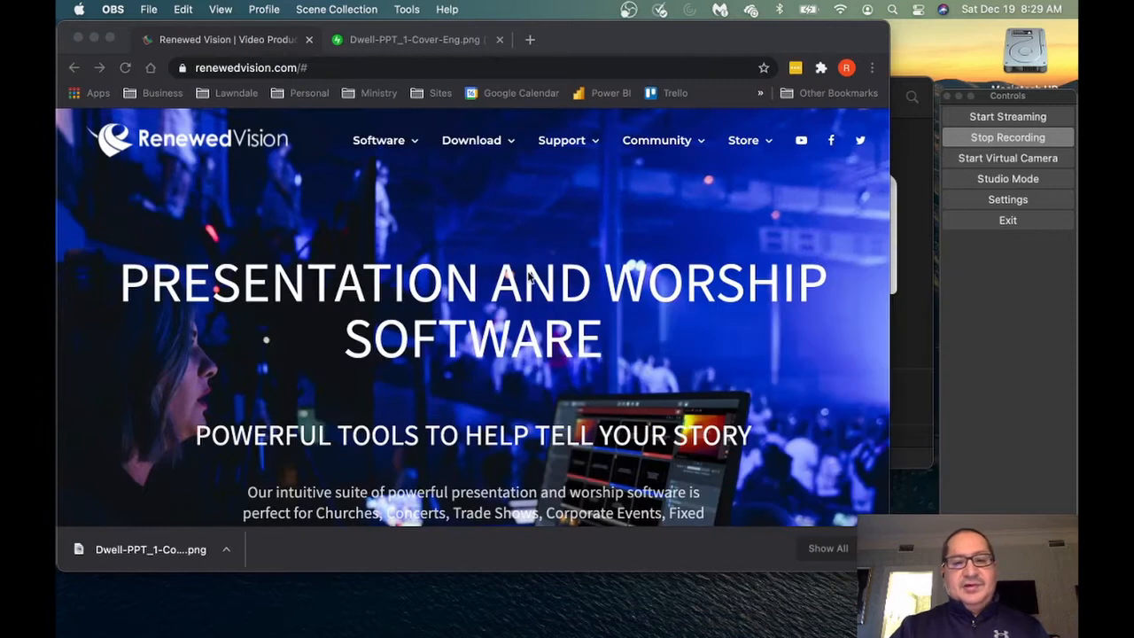
Clear the desktop by minimizing the browser window and closing the Downloads folder window.
mouse_move(602, 50)
left_mouse_down()
mouse_move(615, 67)
mouse_move(611, 30)
left_mouse_up()
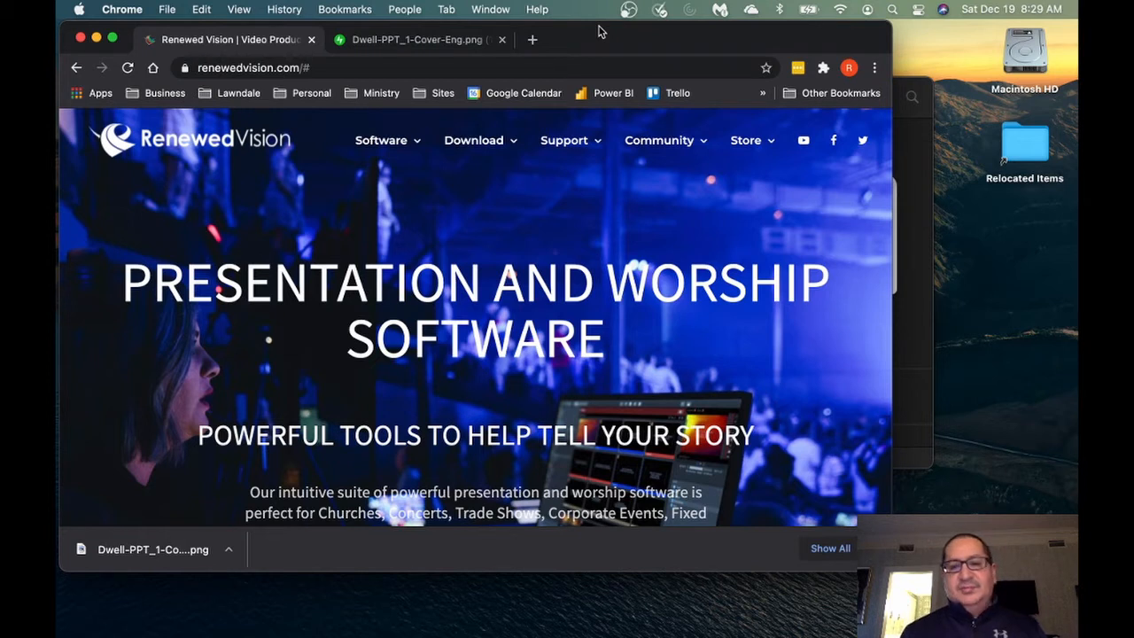
left_click(97, 39)
left_click(338, 85)
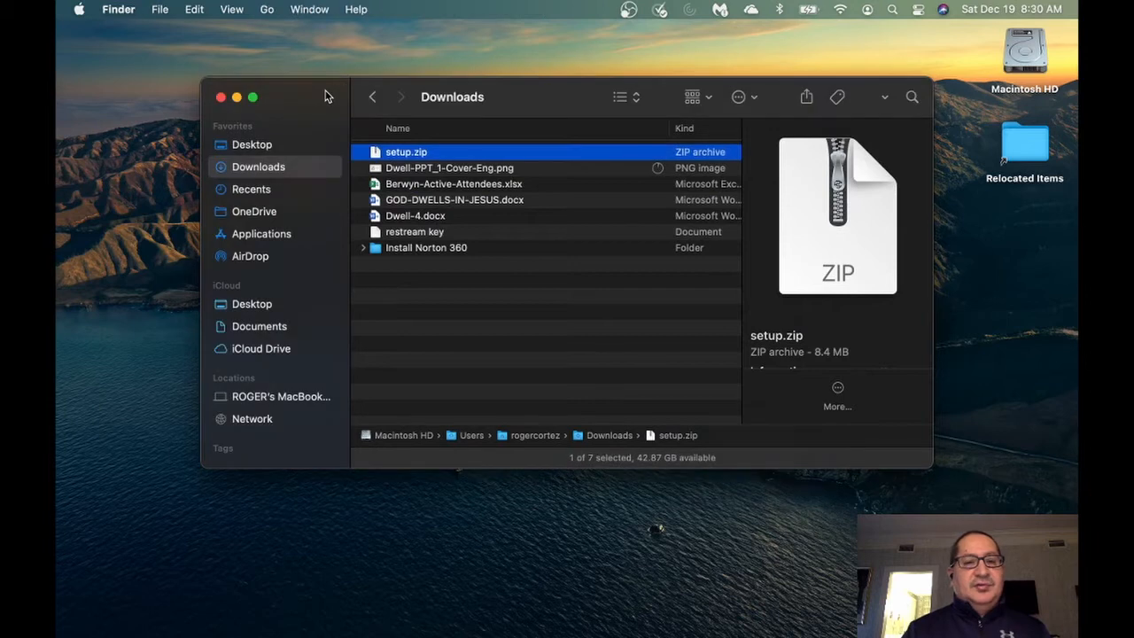
left_click(221, 97)
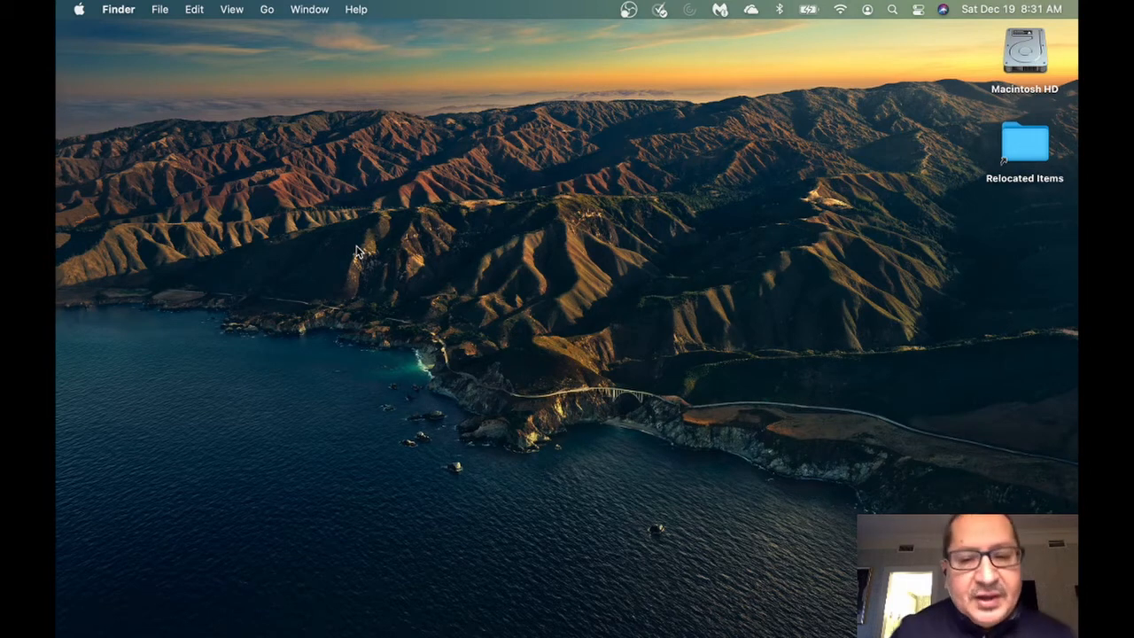
Switch to Chrome, open the ProPresenter download page on the Renewed Vision site and examine the Mac and Windows download options.
mouse_move(364, 635)
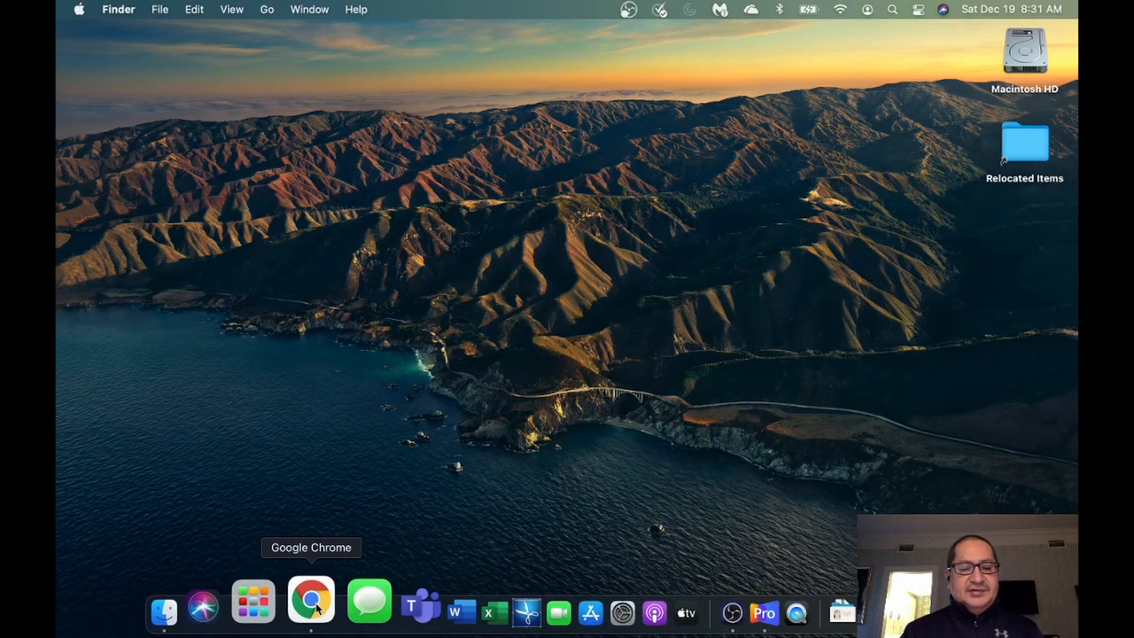
left_click(311, 603)
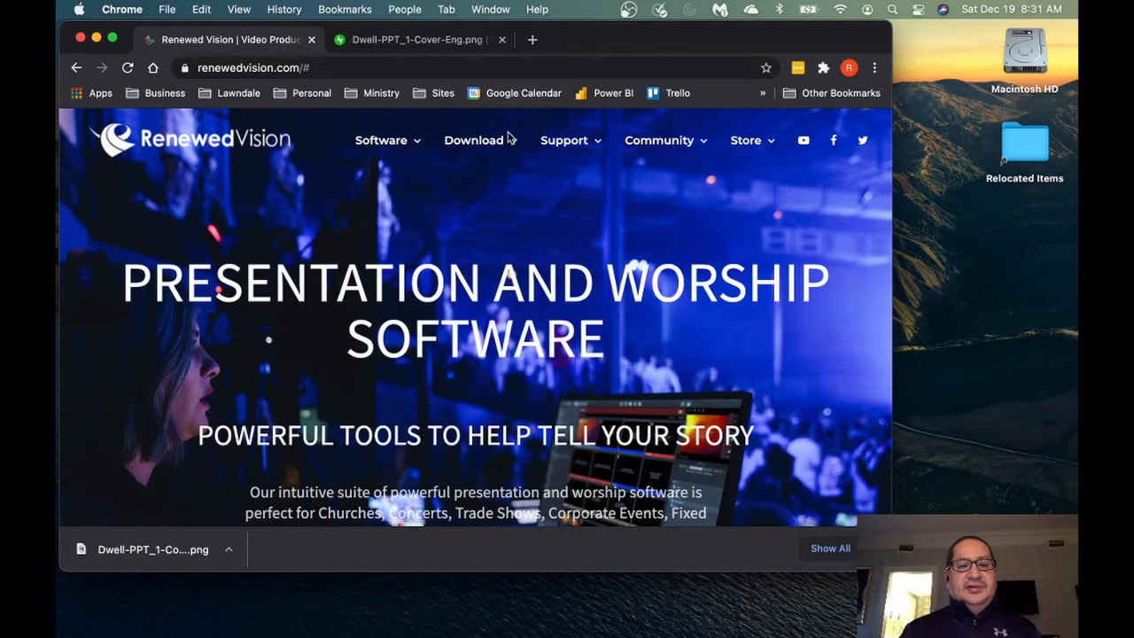
mouse_move(507, 142)
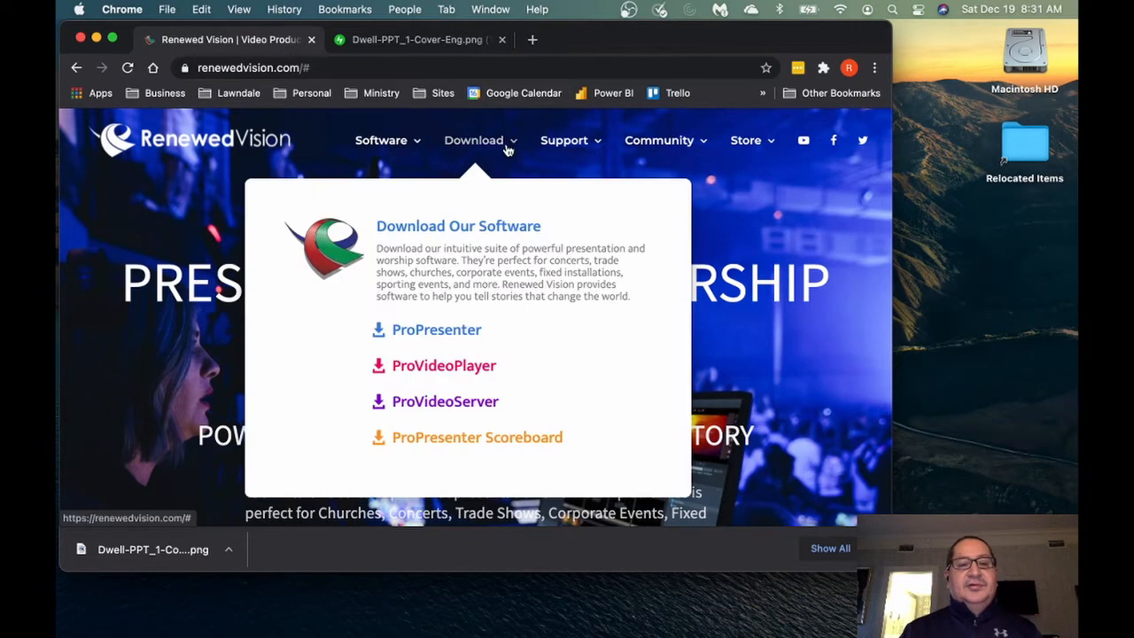
left_click(458, 337)
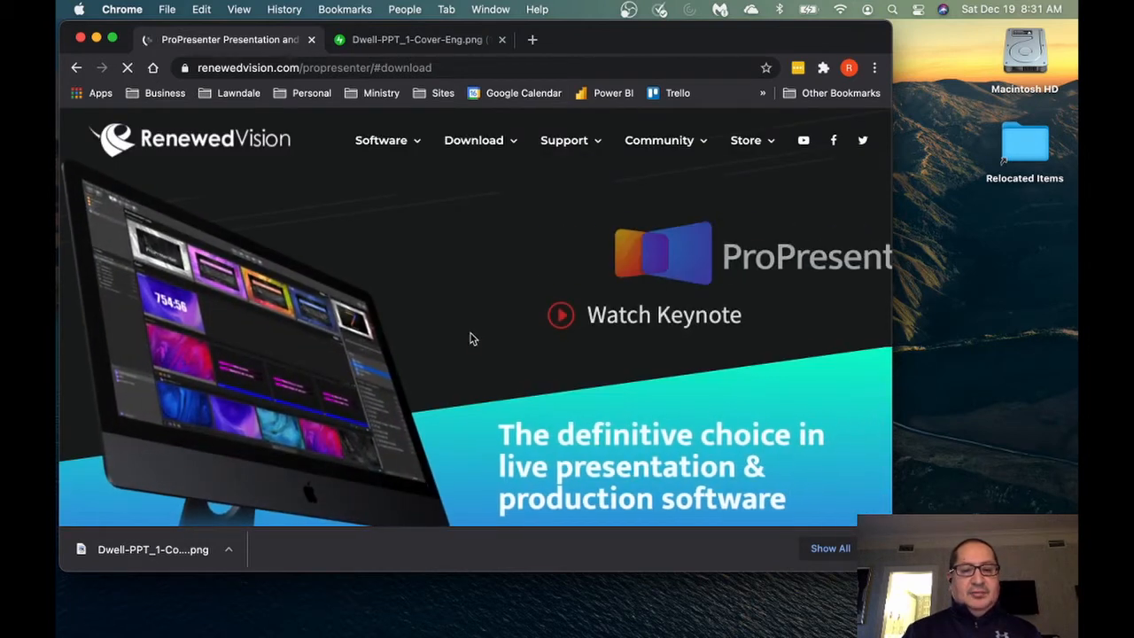
scroll(473, 339, "down", 1)
scroll(470, 337, "down", 5)
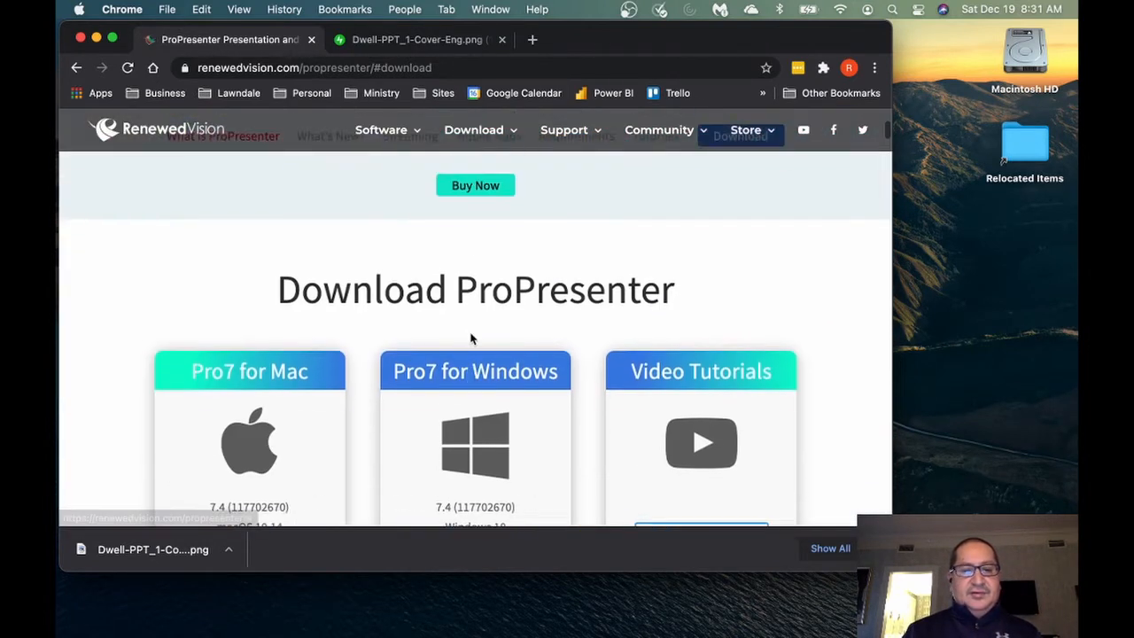
scroll(470, 337, "down", 5)
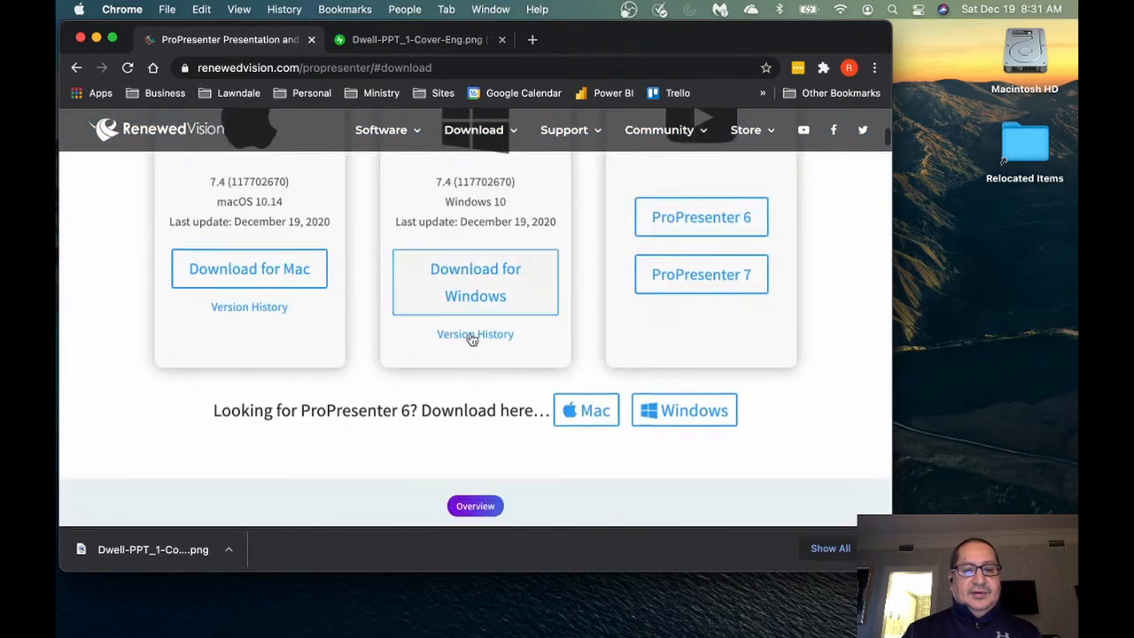
scroll(471, 340, "up", 1)
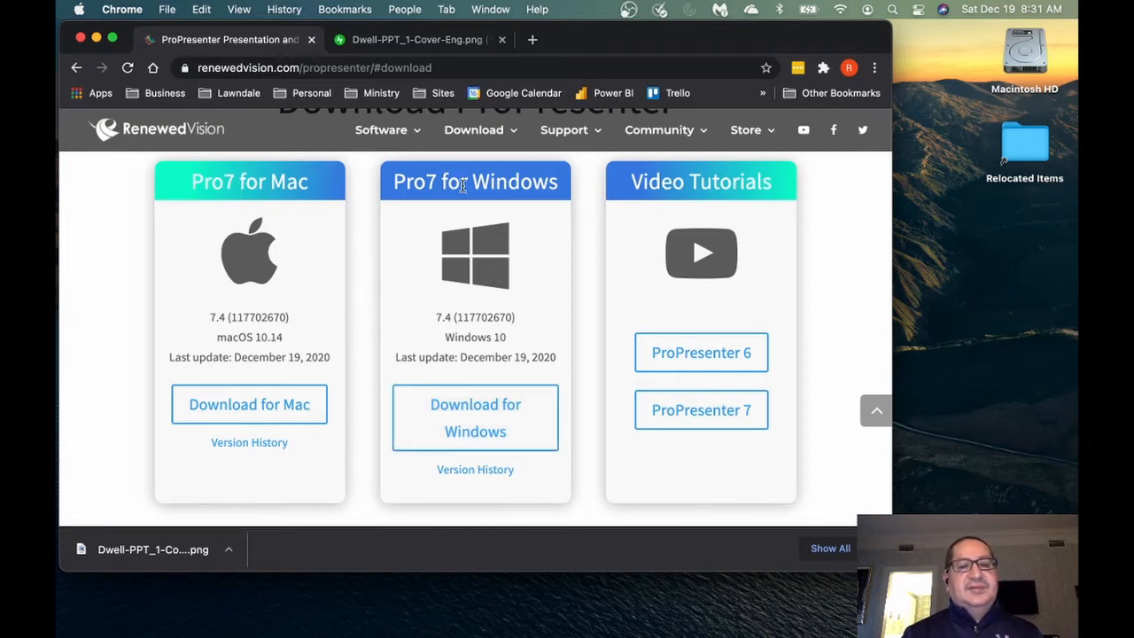
scroll(476, 287, "down", 6)
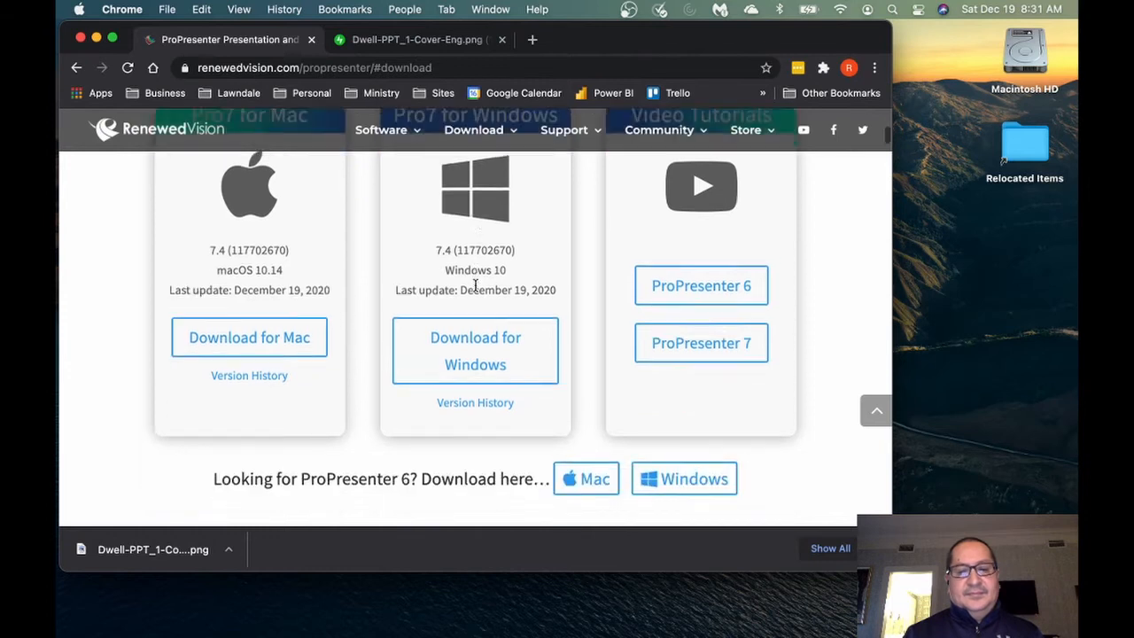
scroll(476, 288, "up", 8)
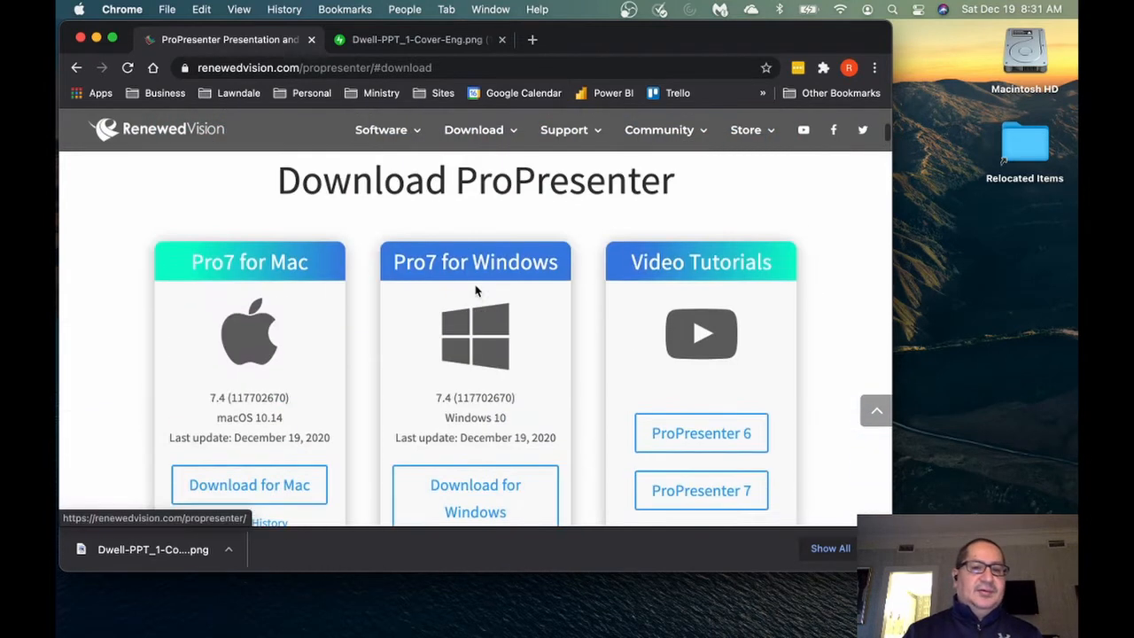
scroll(570, 346, "down", 1)
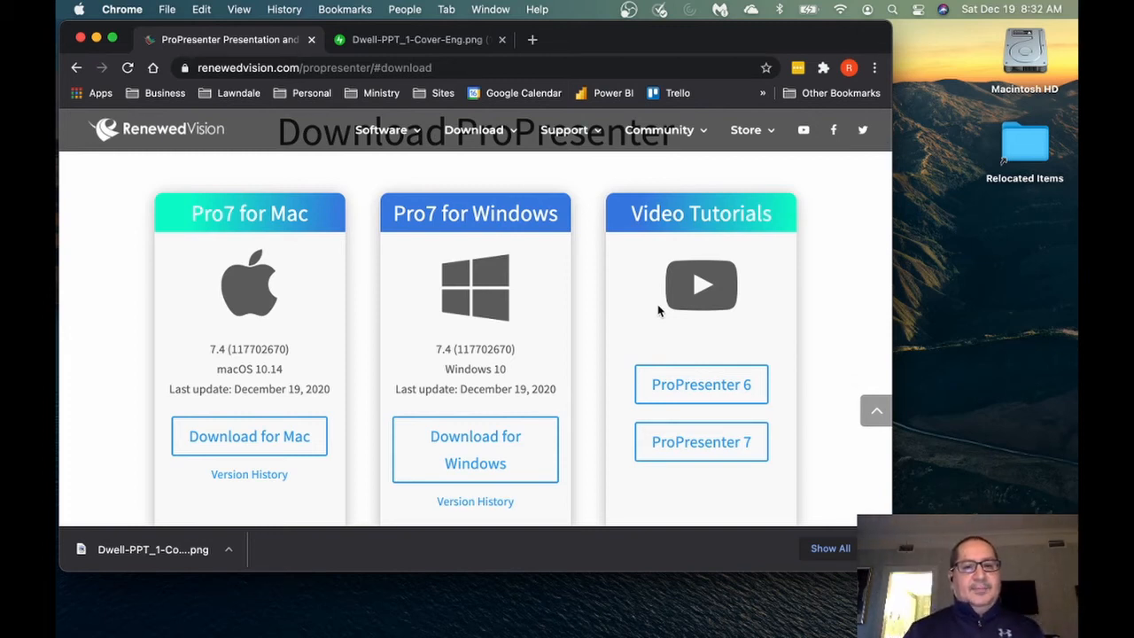
Quit Chrome and switch to ProPresenter.
left_click(122, 11)
left_click(145, 239)
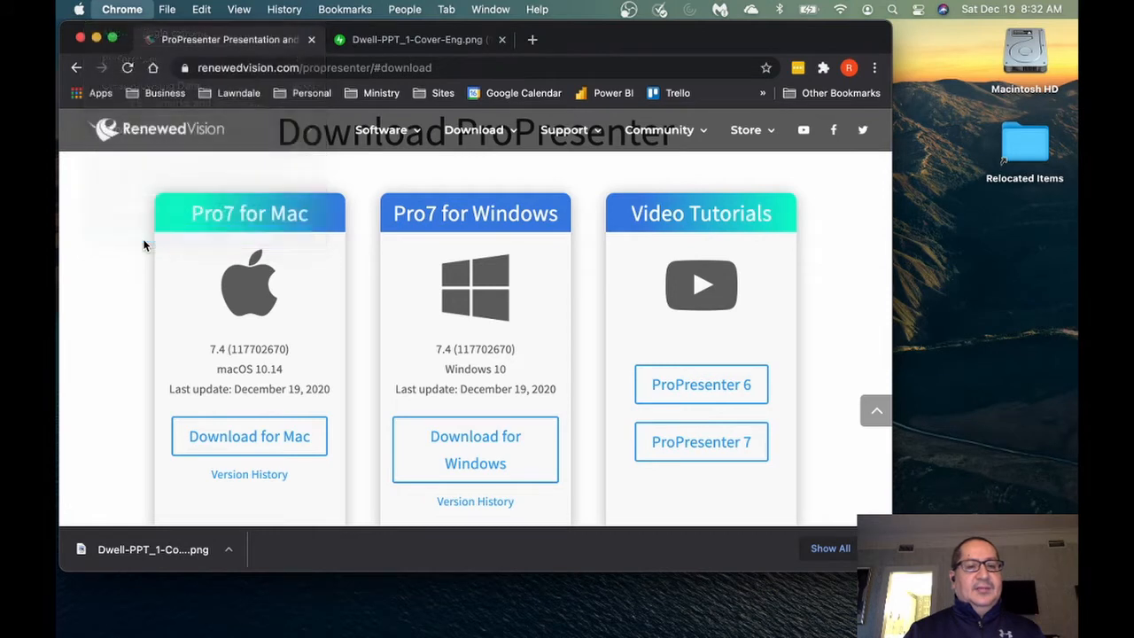
mouse_move(416, 631)
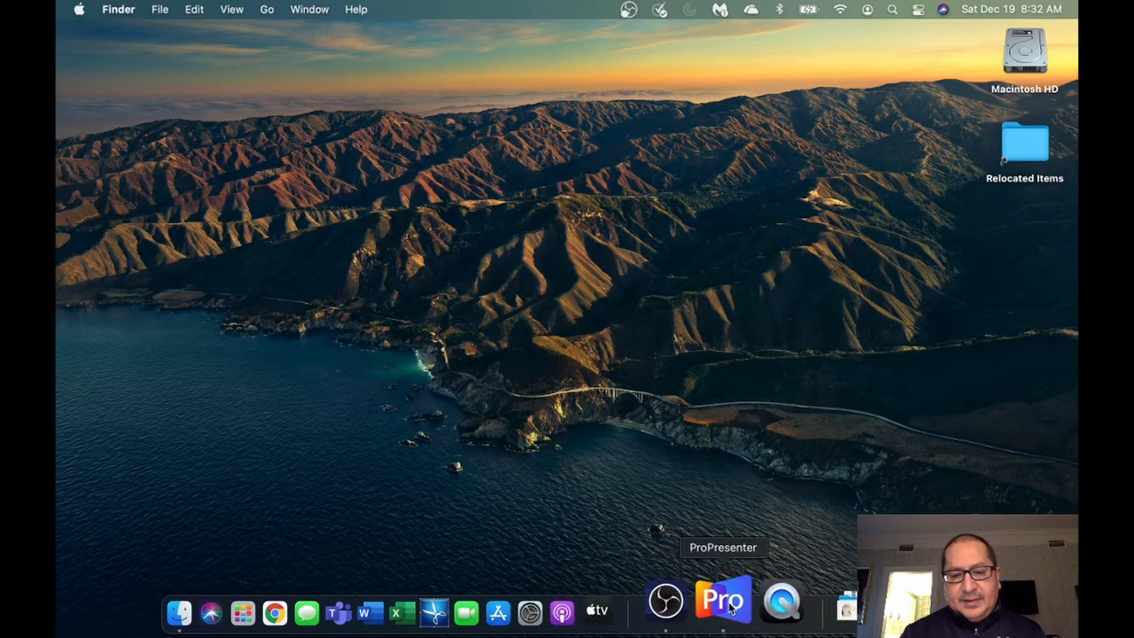
left_click(726, 604)
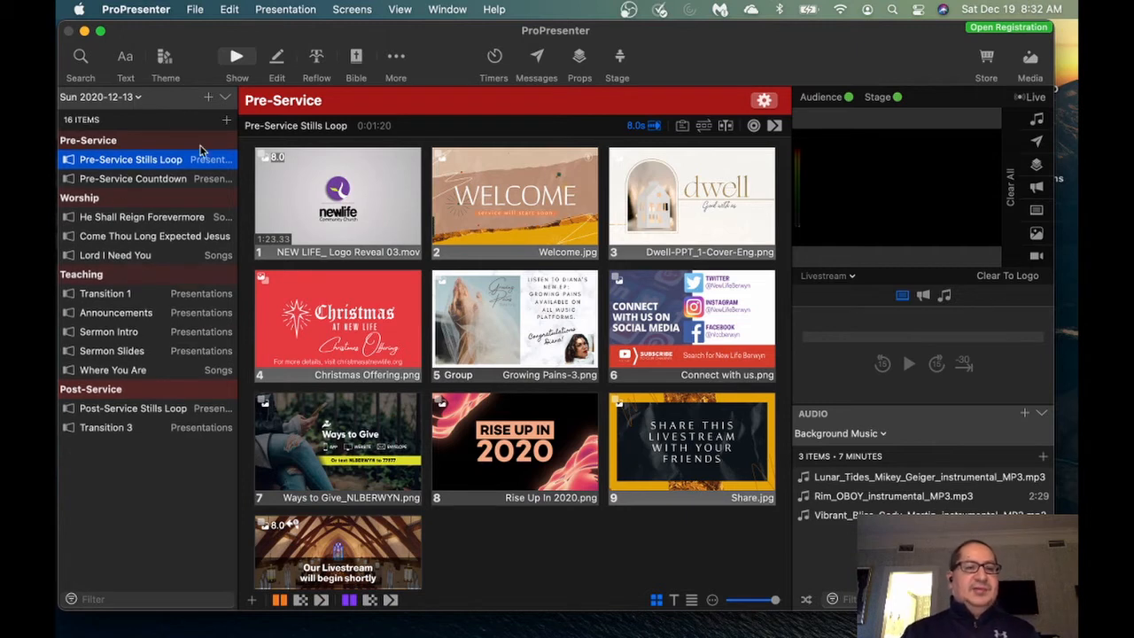
Expand the playlist list and duplicate the Sun 2020-12-13 playlist.
left_click(225, 99)
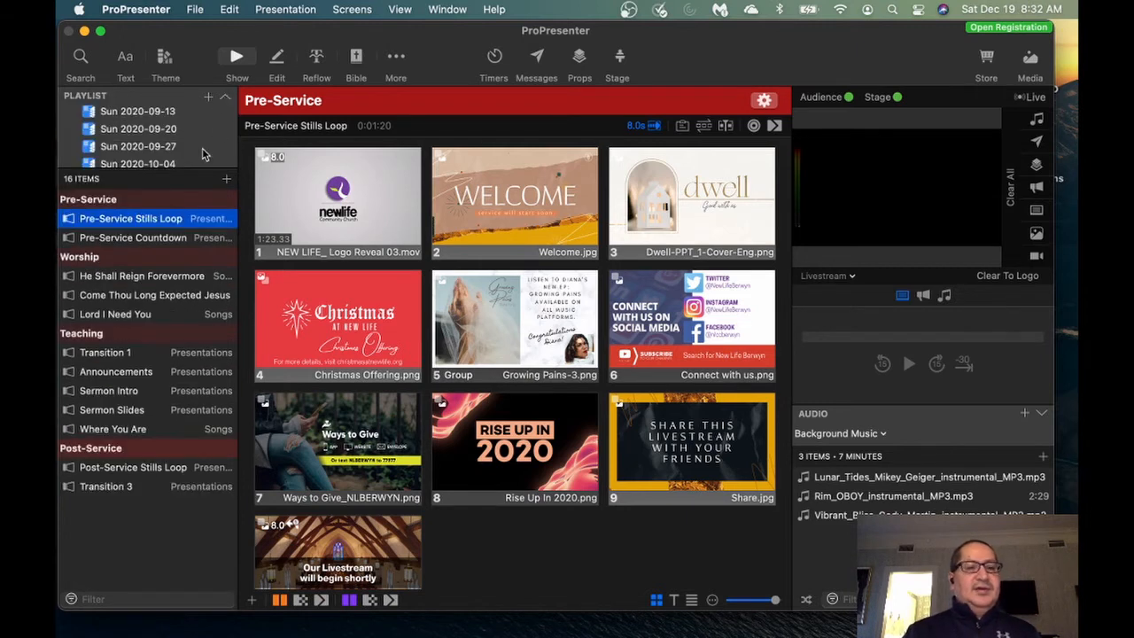
scroll(202, 154, "down", 10)
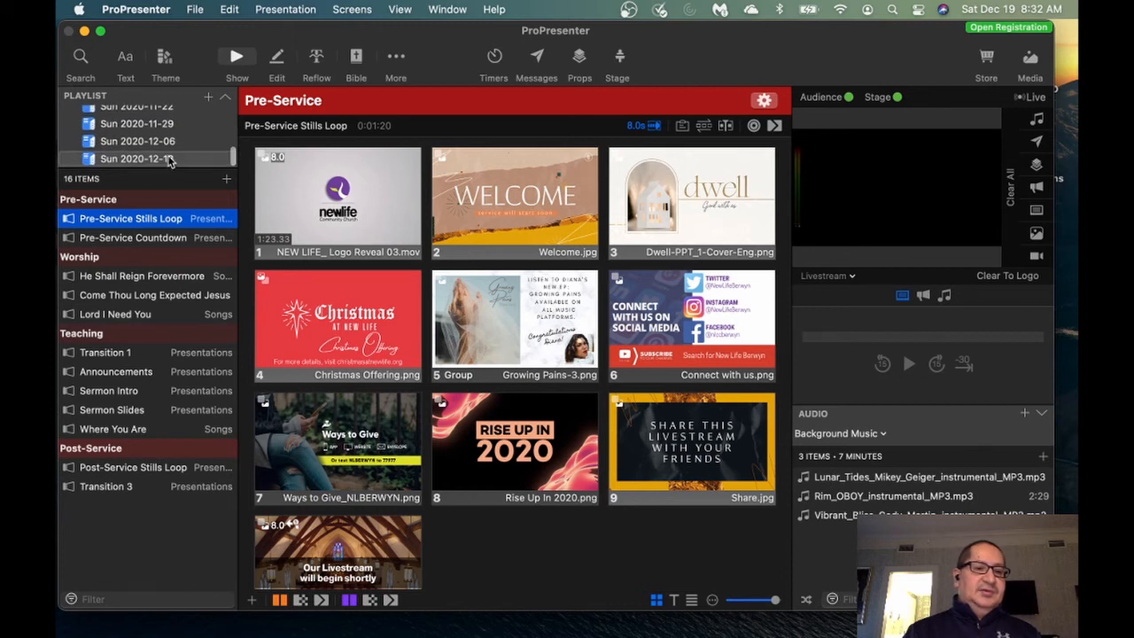
right_click(160, 163)
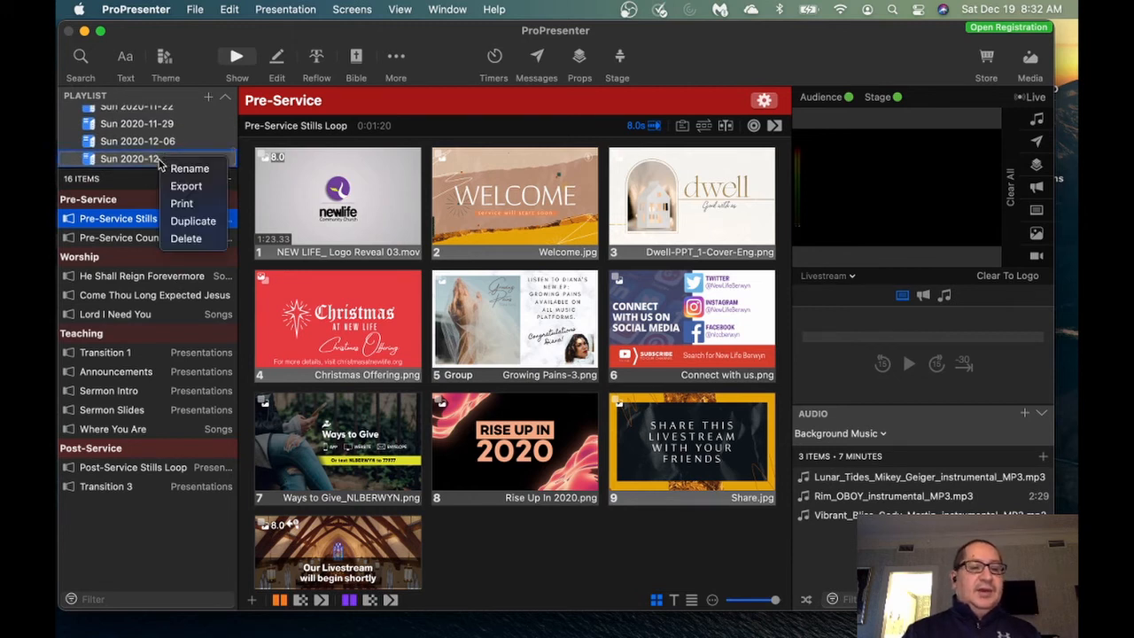
left_click(205, 222)
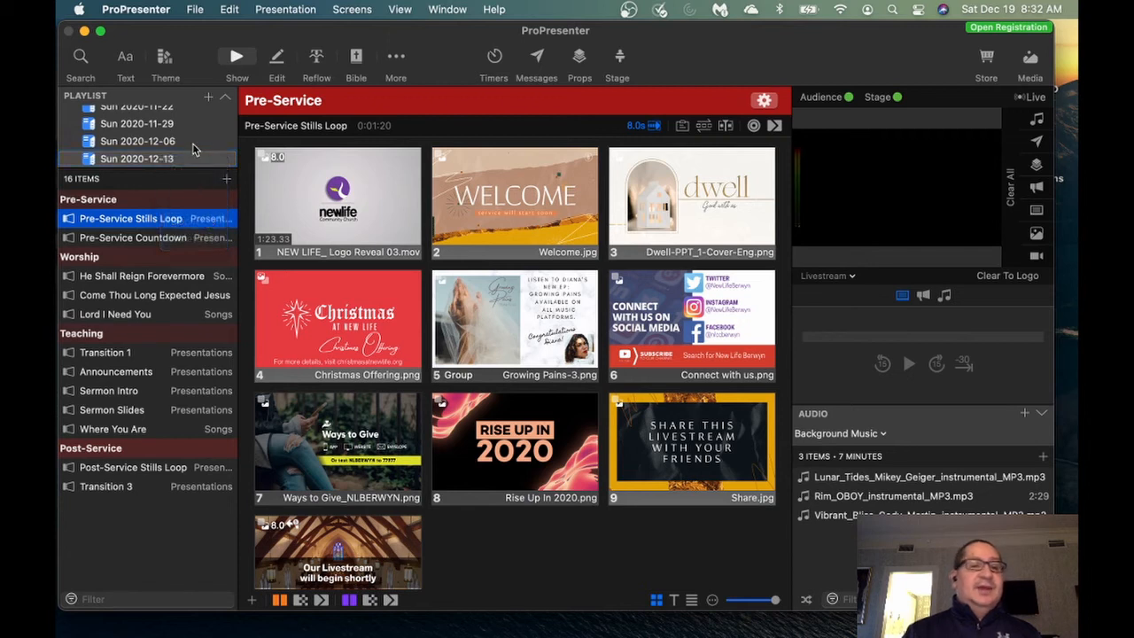
Rename the duplicated playlist as Sun 2020-12-20.
scroll(192, 143, "down", 2)
left_click(169, 159)
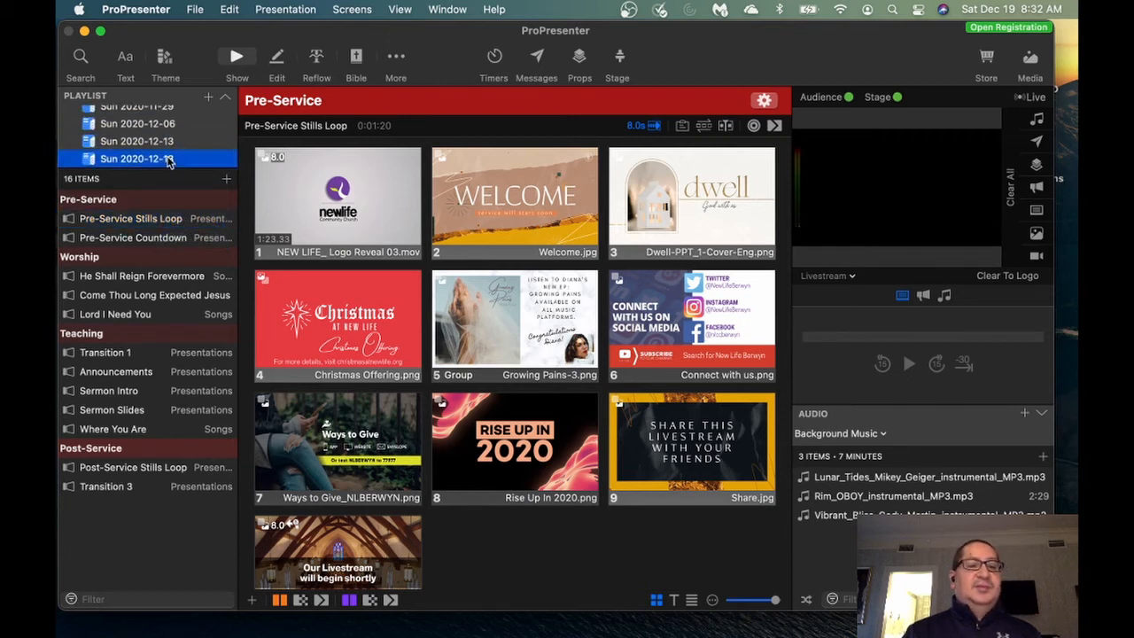
right_click(168, 160)
left_click(200, 165)
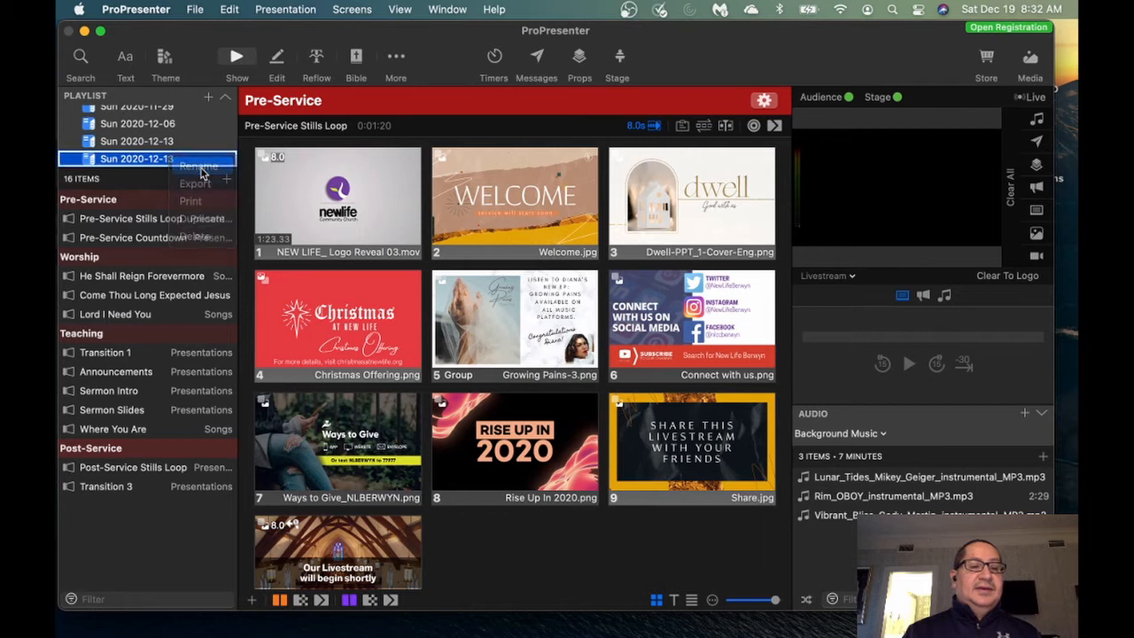
type("Sun 2020-12-1")
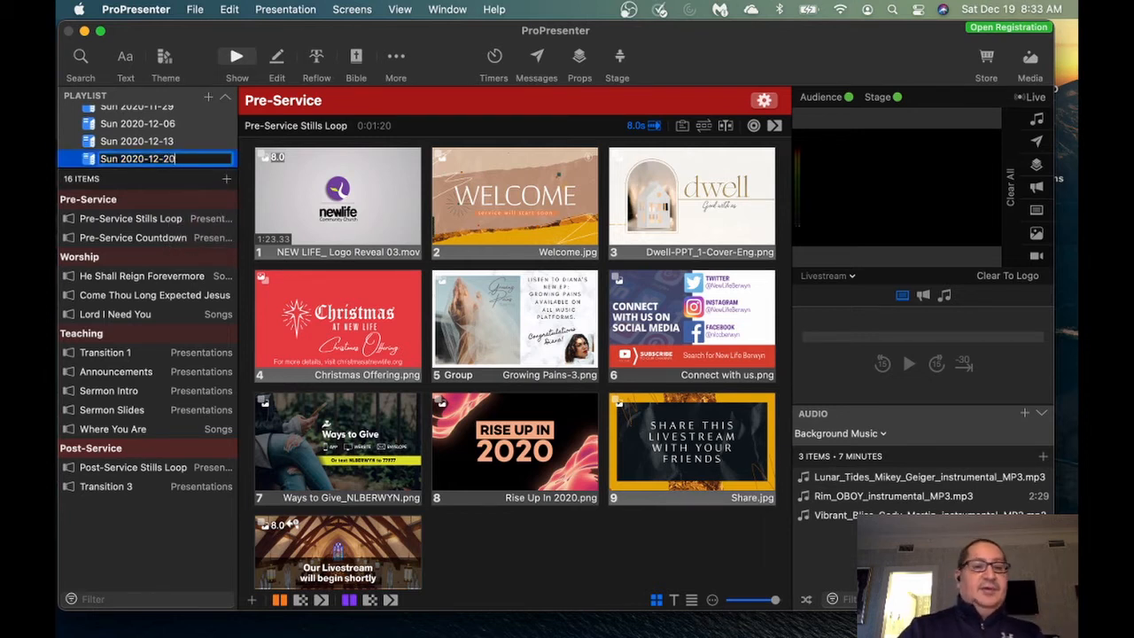
type("0")
key("Return")
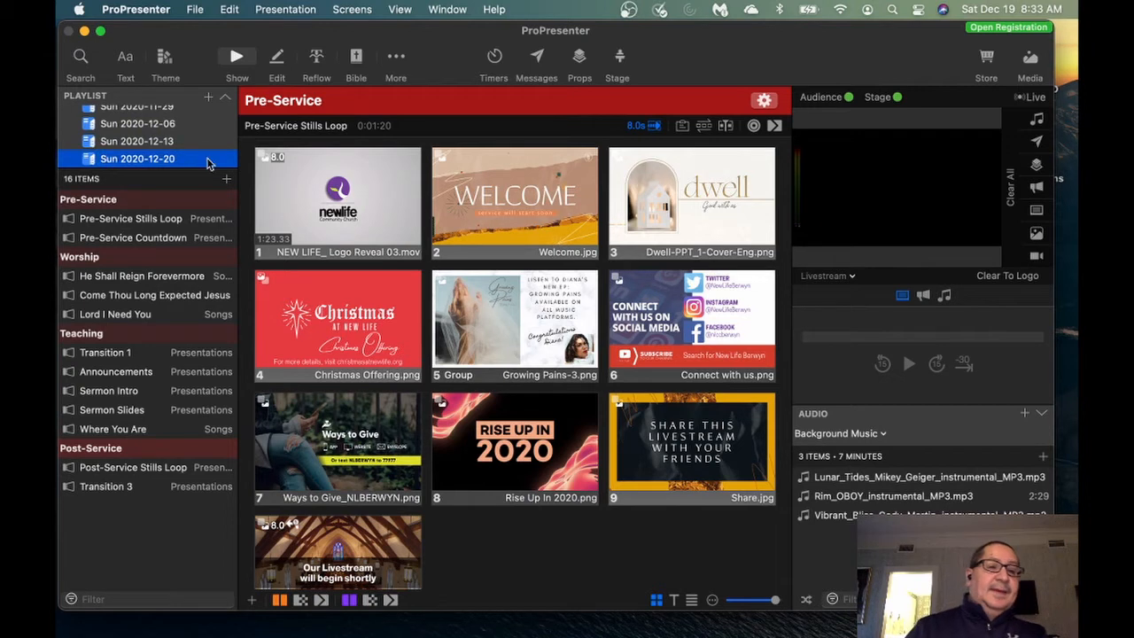
Collapse the playlist list and choose Sun 2020-12-20 as the current playlist.
left_click(226, 97)
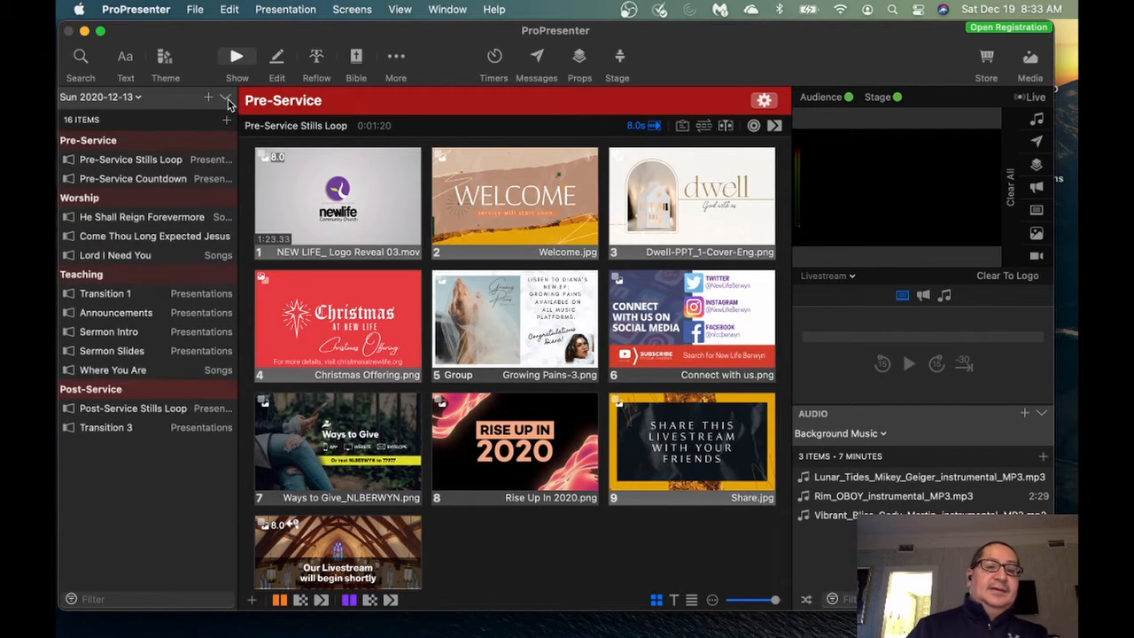
left_click(138, 99)
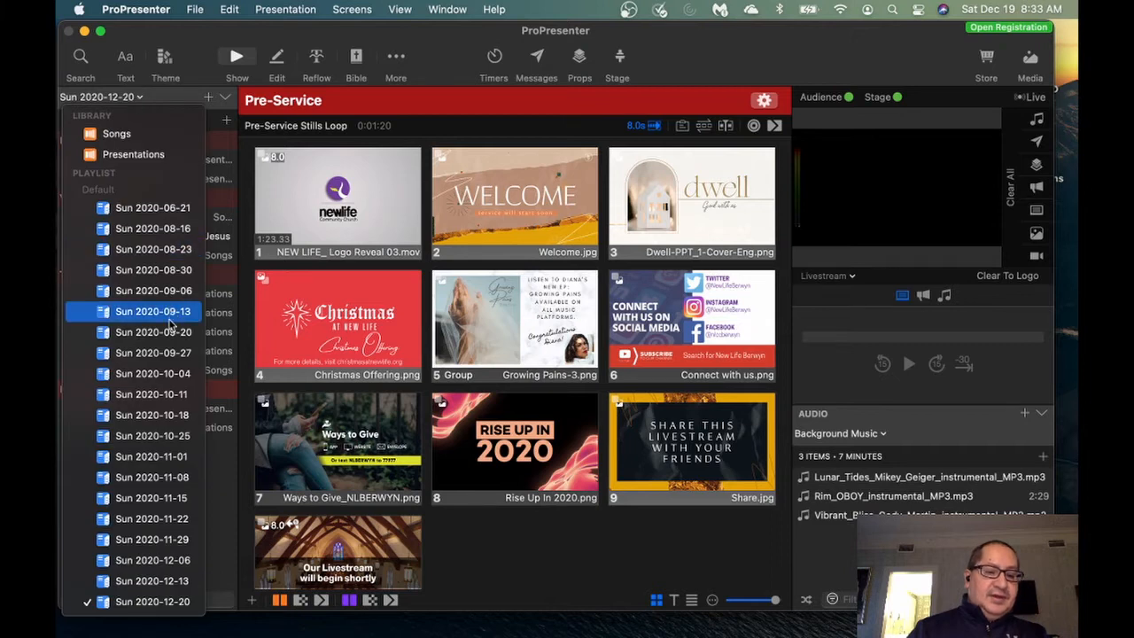
left_click(153, 602)
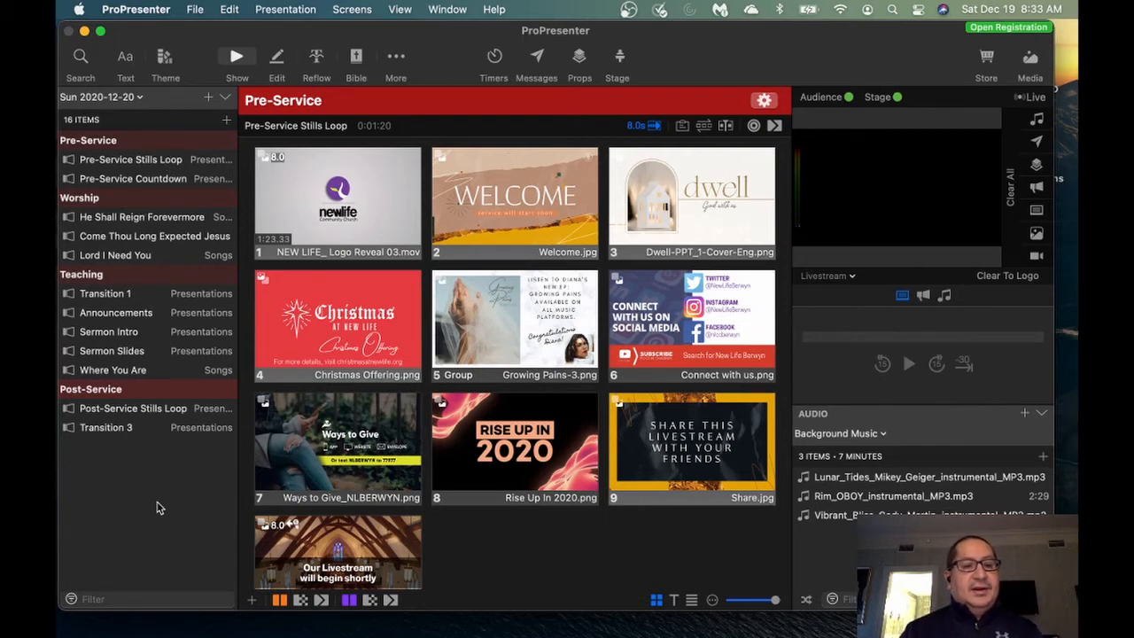
Look through the slides of the Pre-Service Stills Loop and the worship song He Shall Reign Forevermore.
left_click(163, 162)
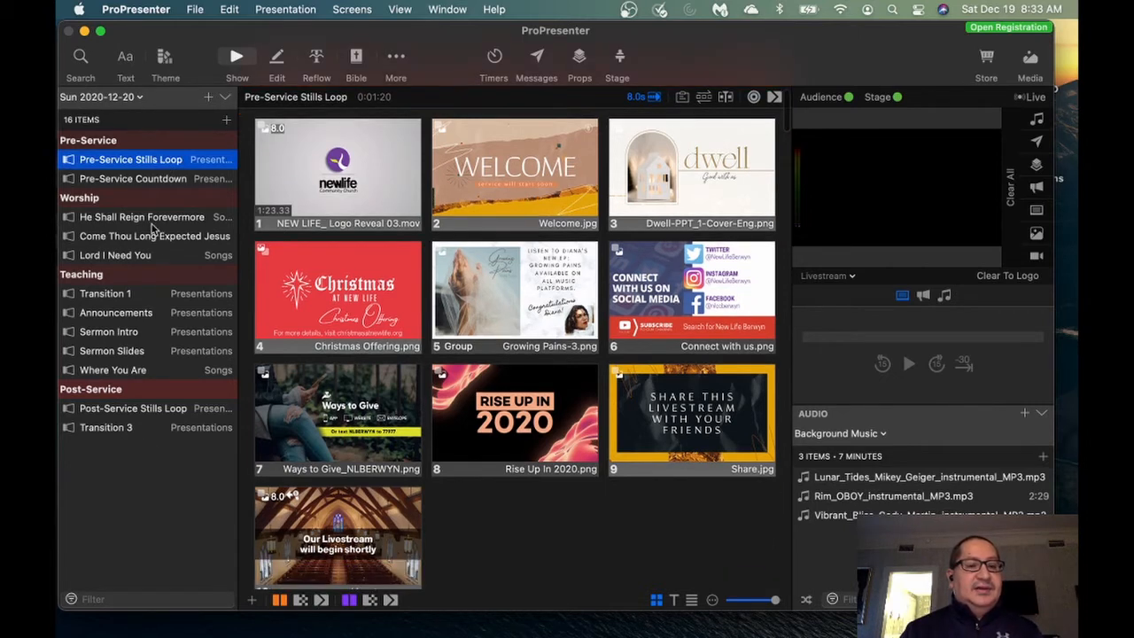
left_click(154, 237)
left_click(150, 220)
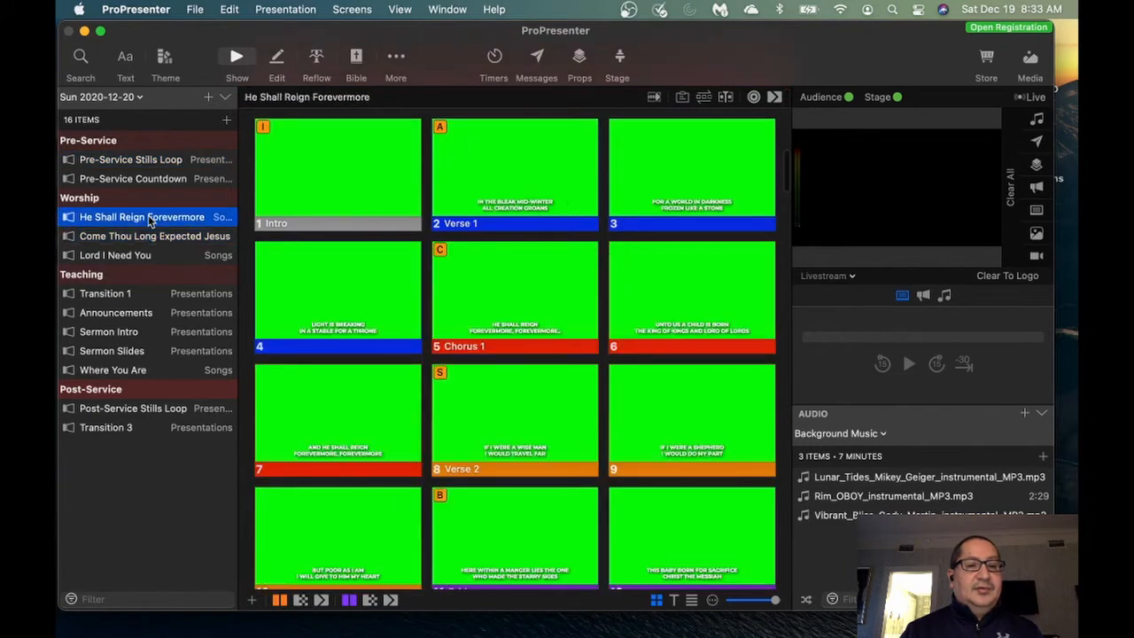
scroll(345, 235, "up", 3)
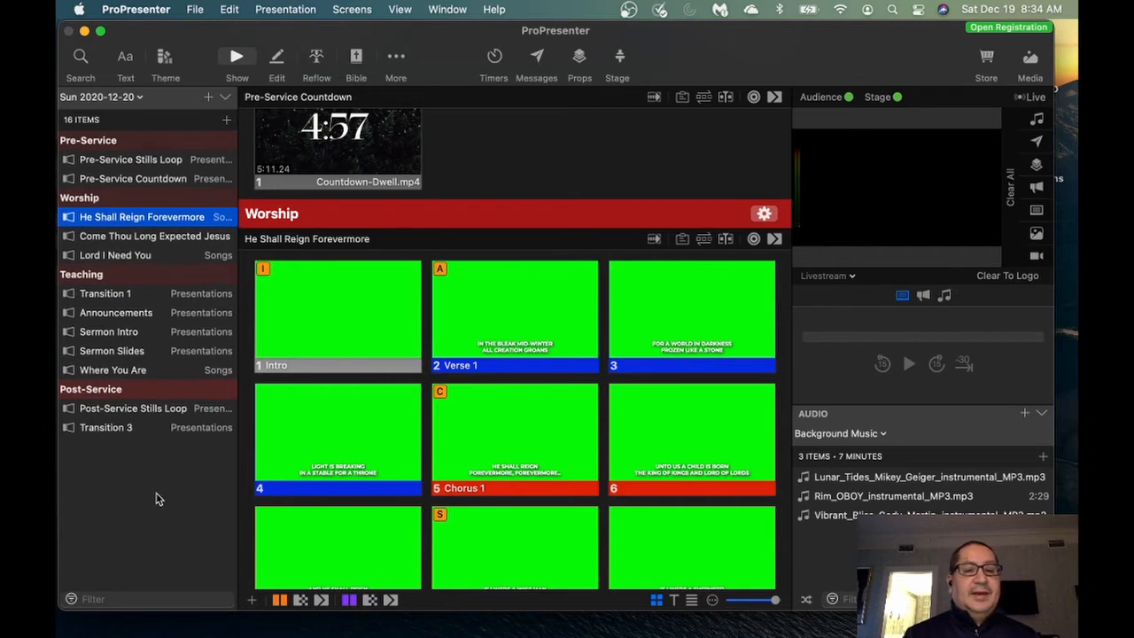
Show the Welcome slide of the Pre-Service Stills Loop live and set a custom duration of 8 seconds for each slide.
left_click(177, 160)
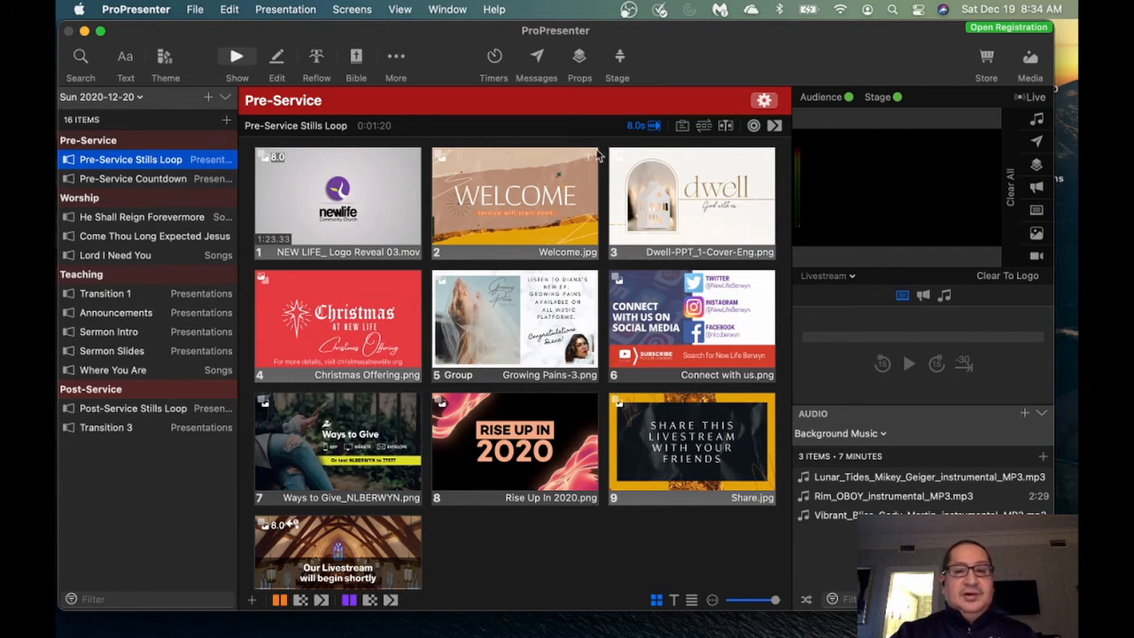
left_click(556, 216)
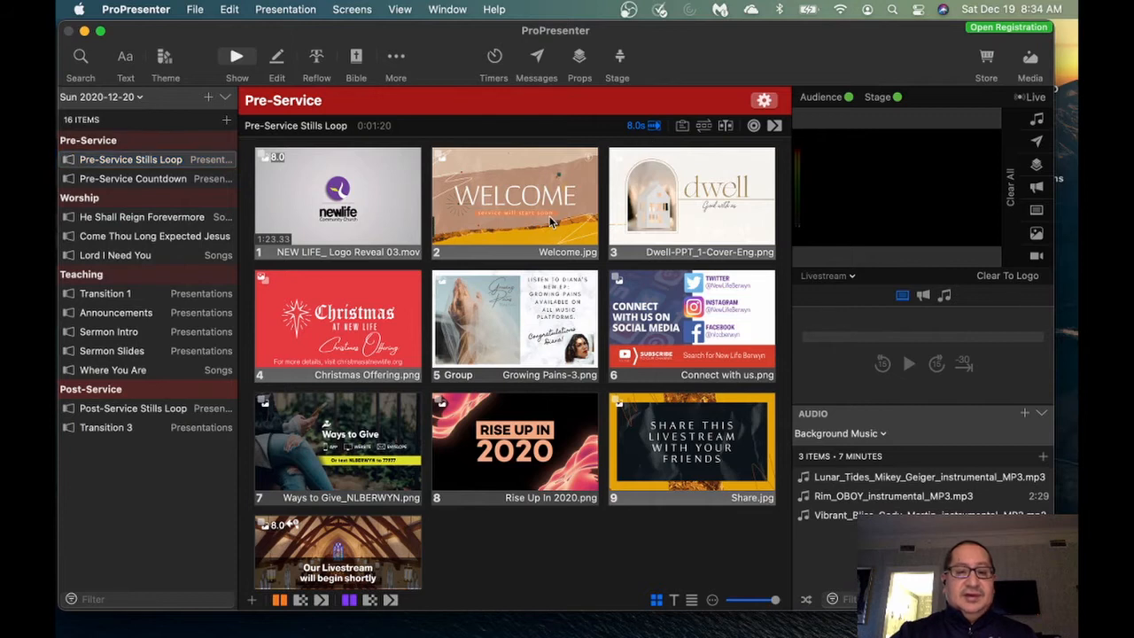
left_click(639, 125)
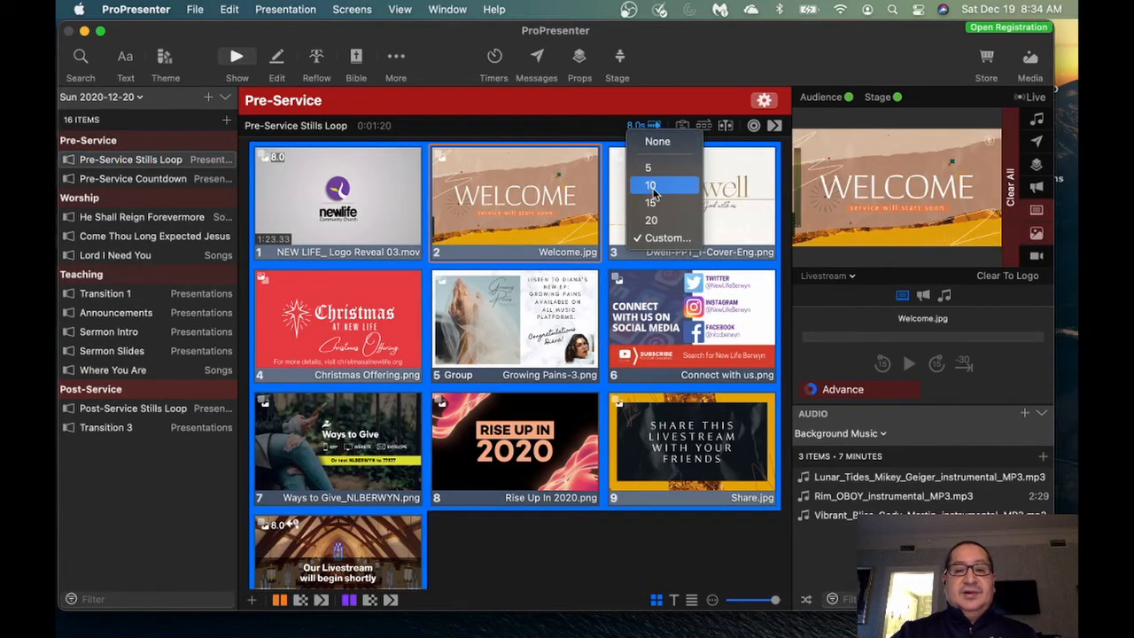
left_click(655, 239)
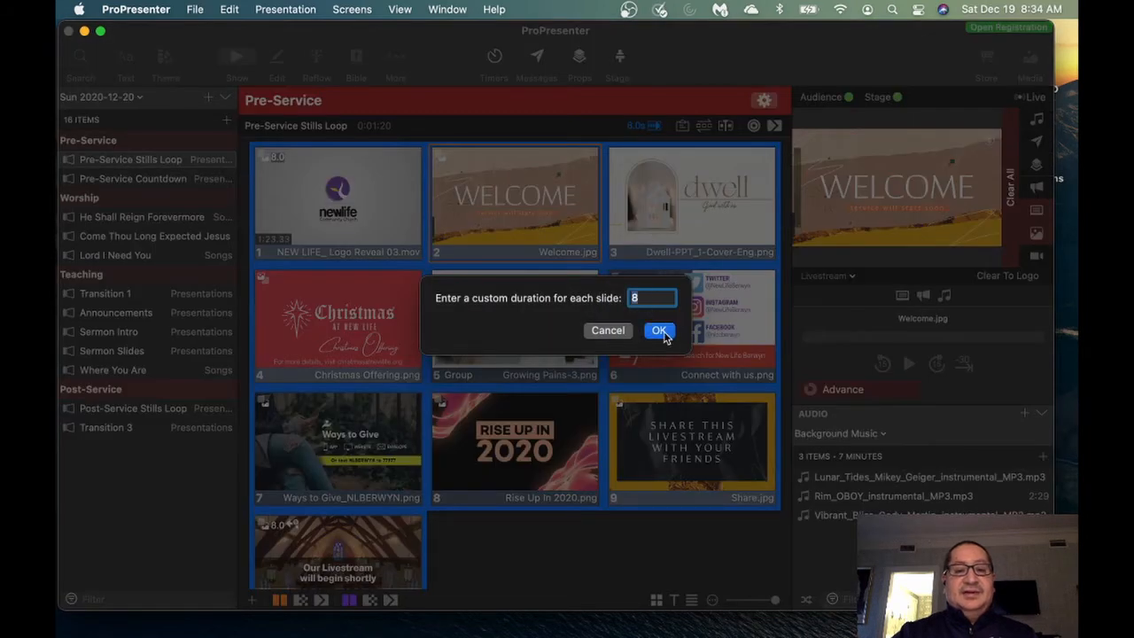
left_click(660, 331)
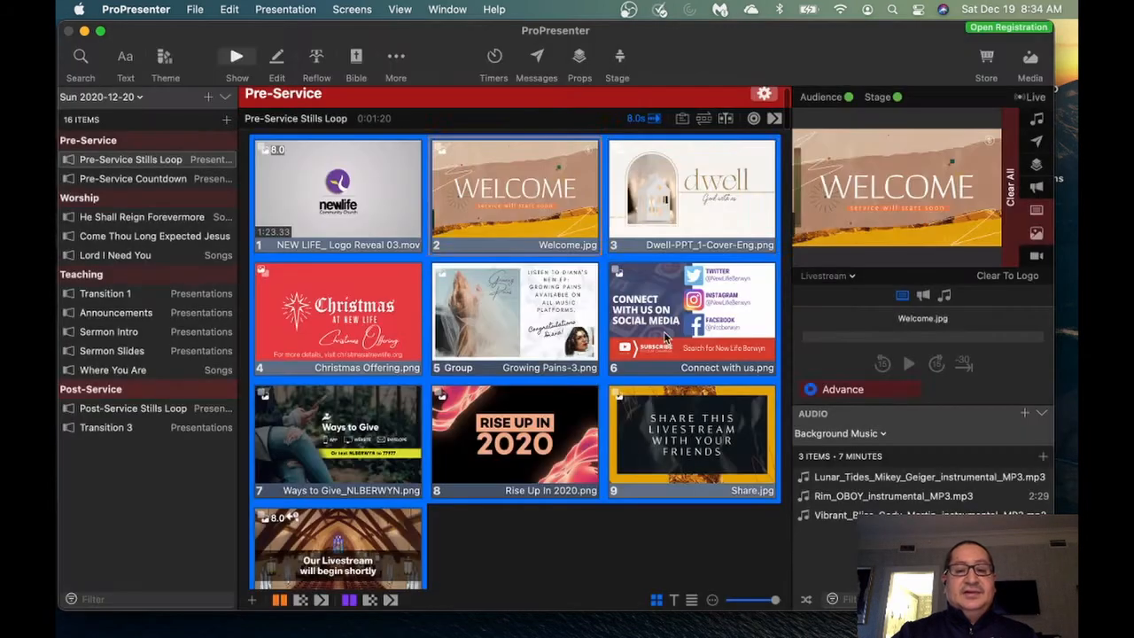
Start the pre-service loop live from the NEW LIFE_ Logo Reveal 03.mov slide and check the output screens available for the preview.
left_click(399, 194)
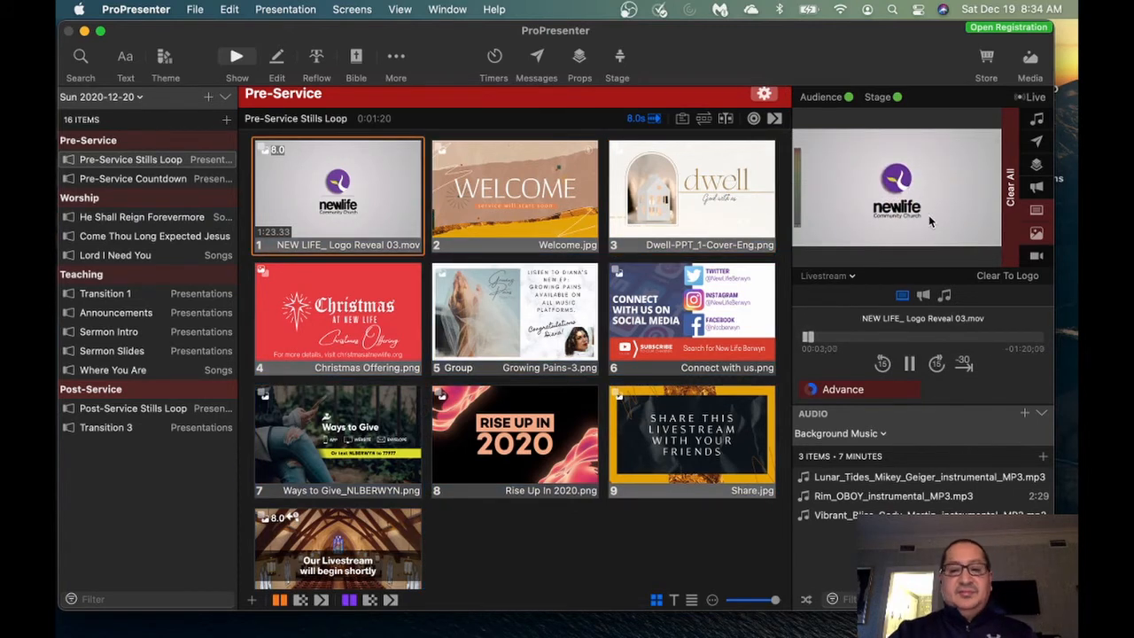
left_click(850, 278)
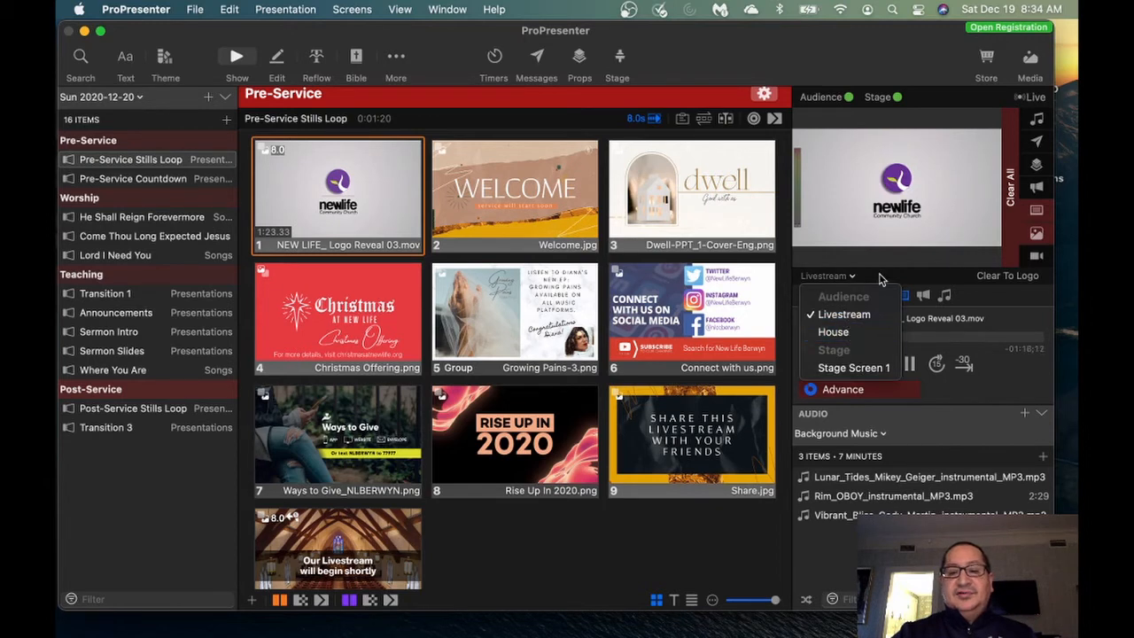
left_click(884, 279)
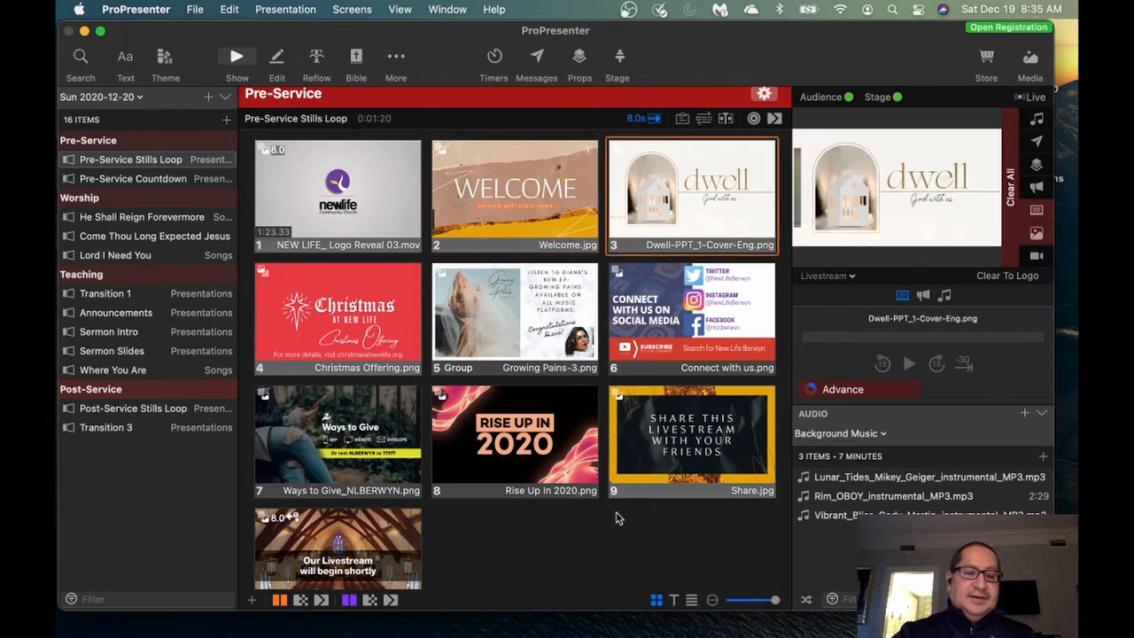
Look through the running Pre-Service Stills Loop, showing the Christmas Offering, Growing Pains-3 and Connect with us slides live.
scroll(519, 552, "up", 1)
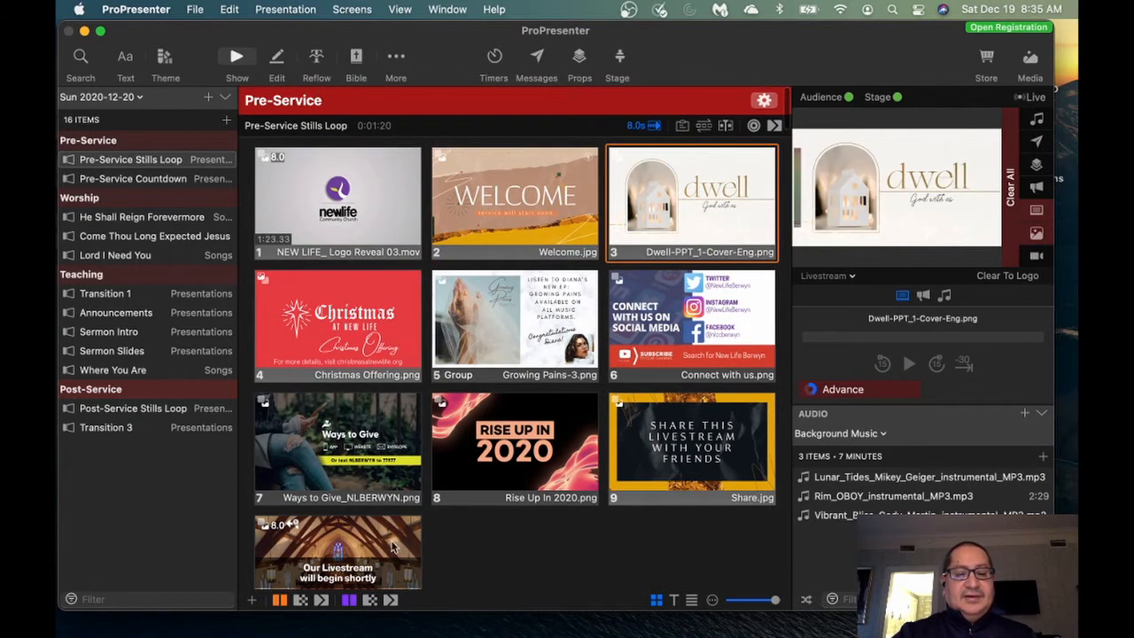
scroll(416, 544, "down", 3)
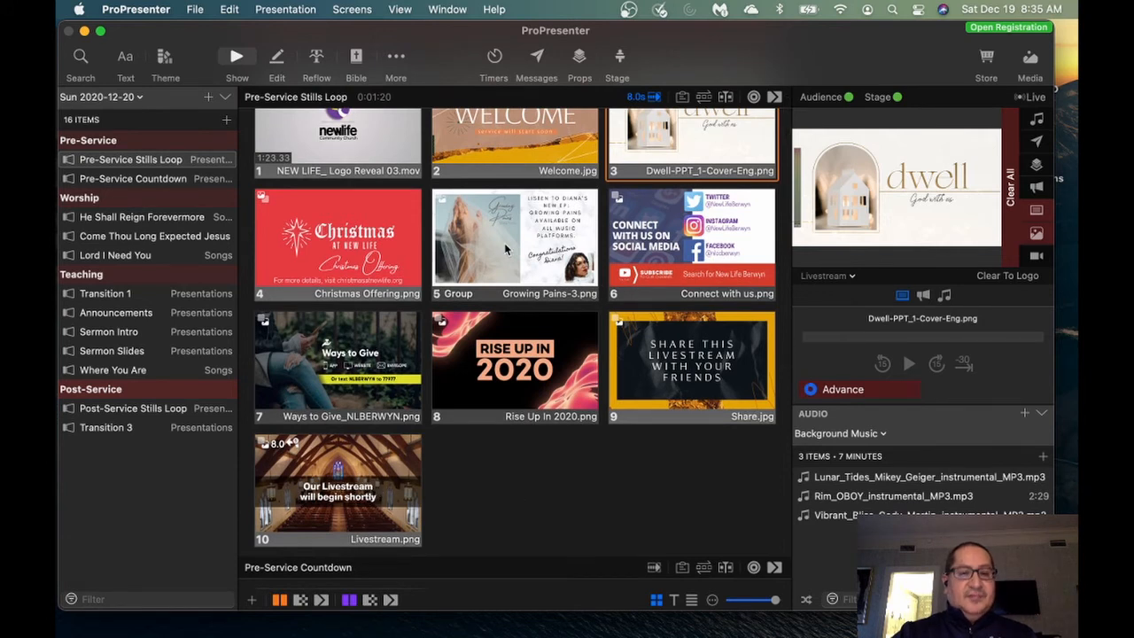
scroll(543, 491, "up", 2)
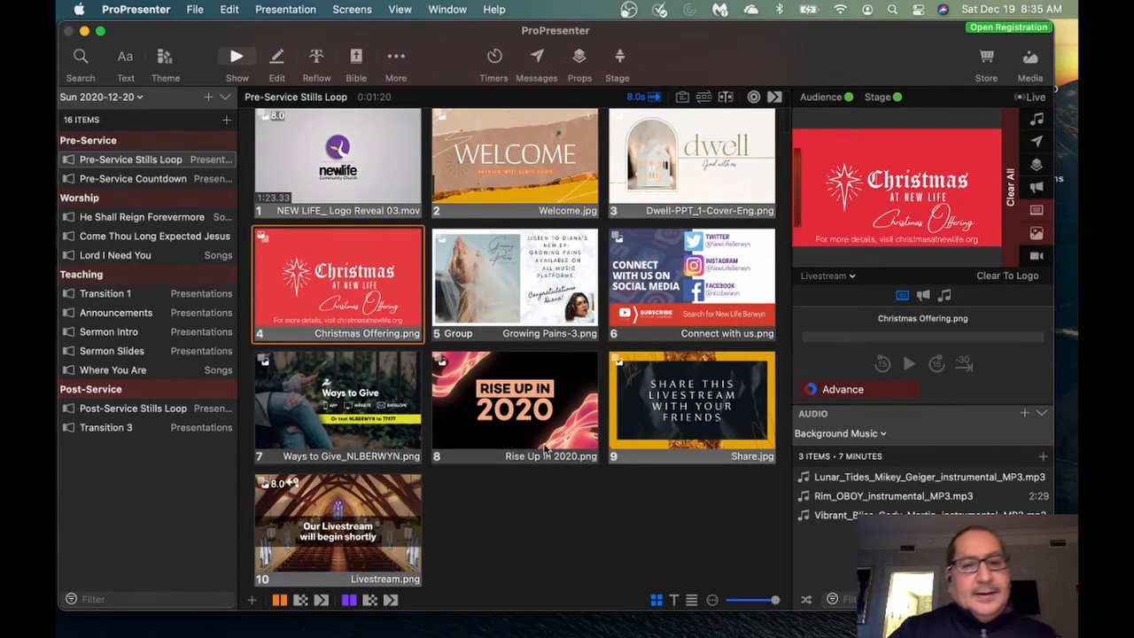
scroll(412, 274, "up", 2)
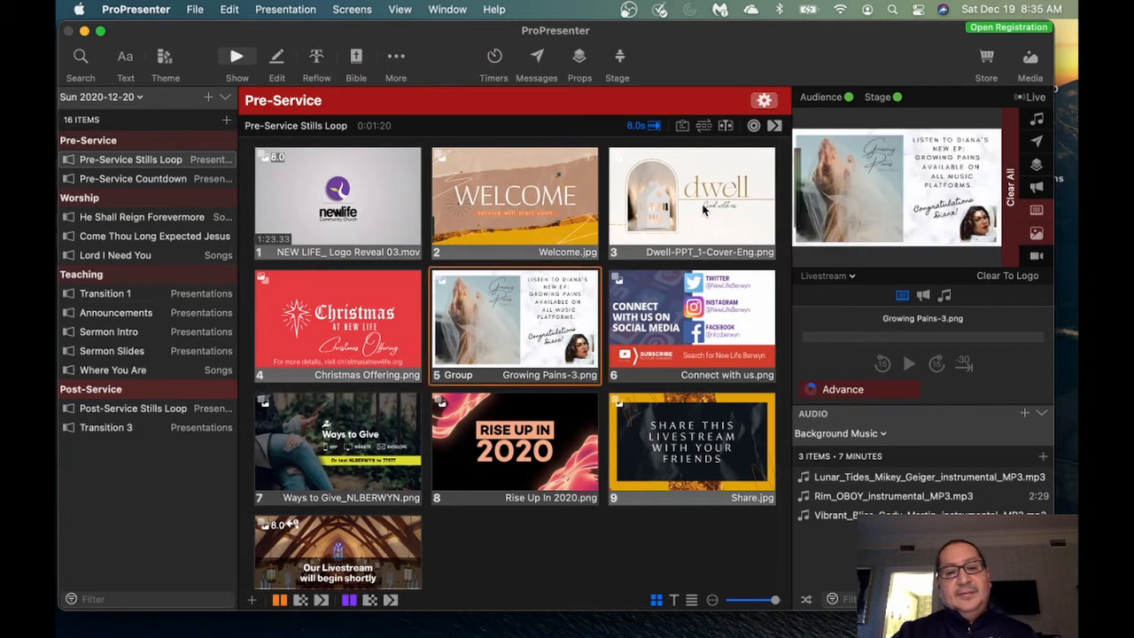
left_click(359, 333)
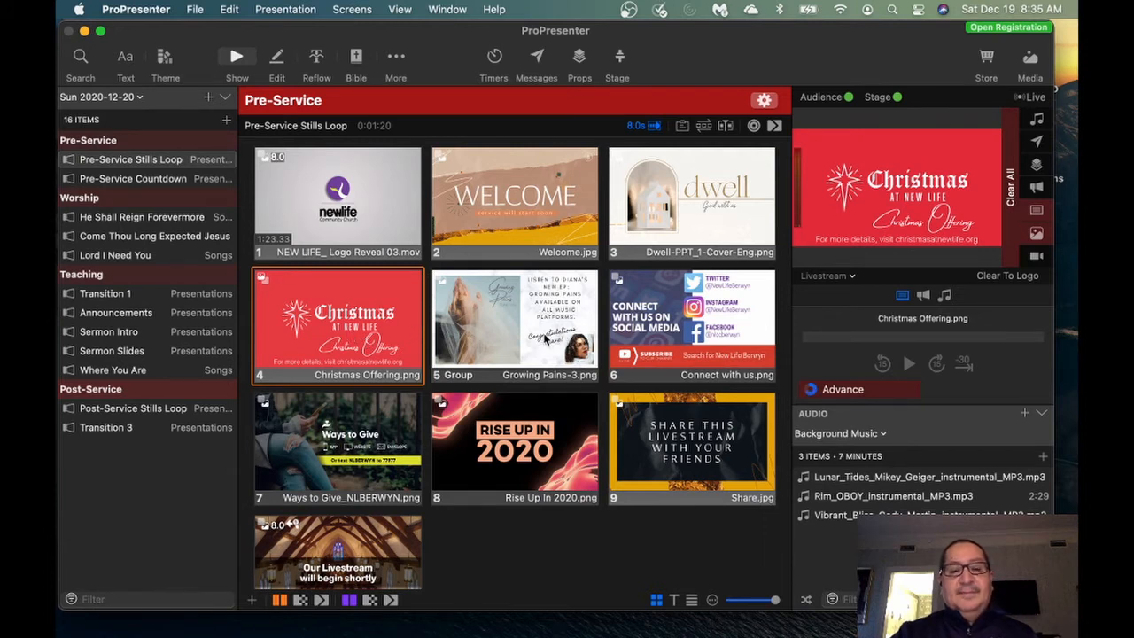
scroll(544, 339, "down", 1)
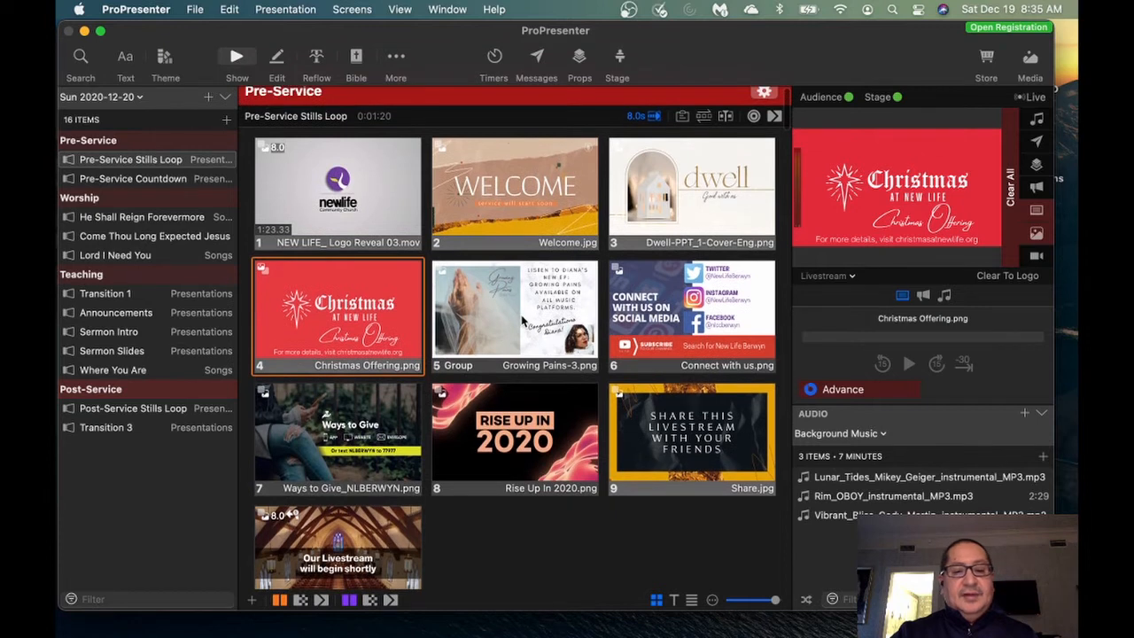
left_click(530, 330)
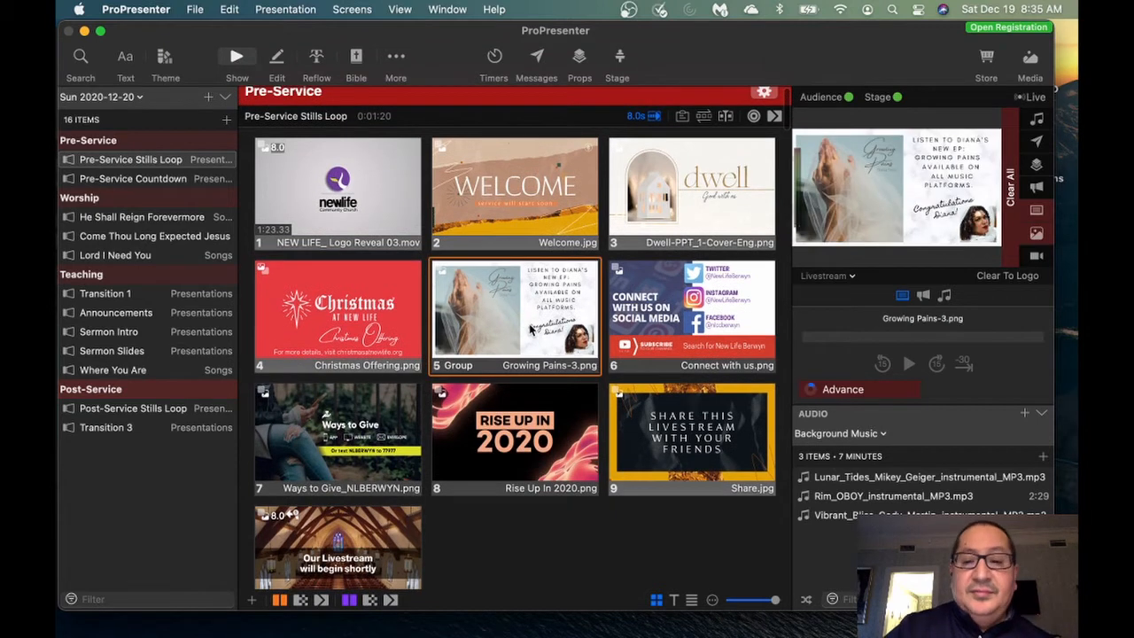
left_click(703, 324)
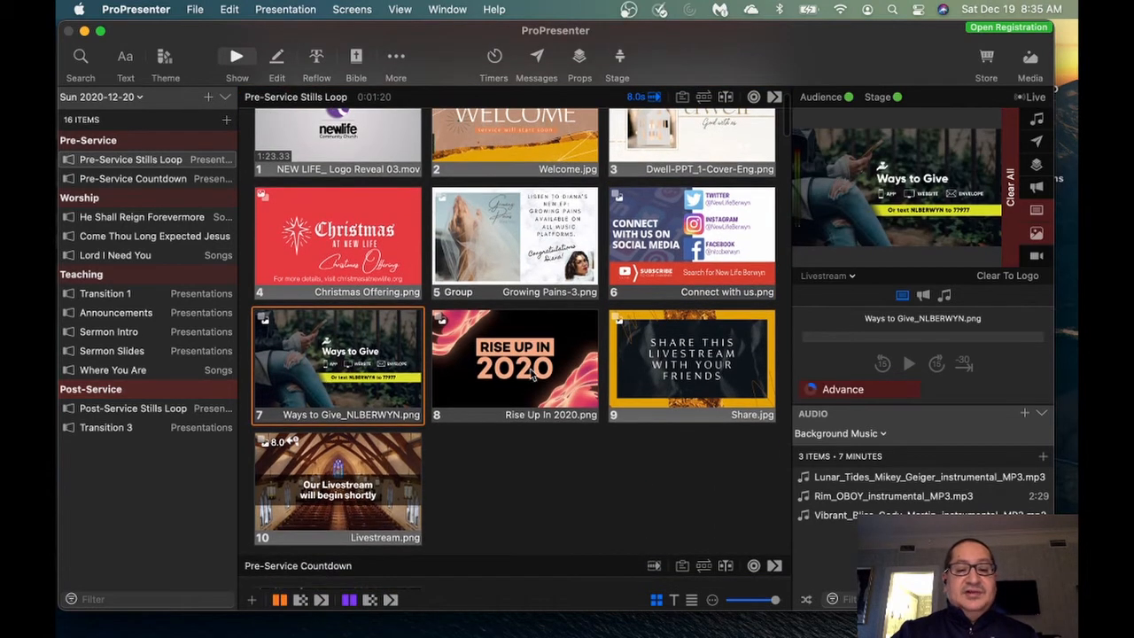
scroll(532, 376, "down", 1)
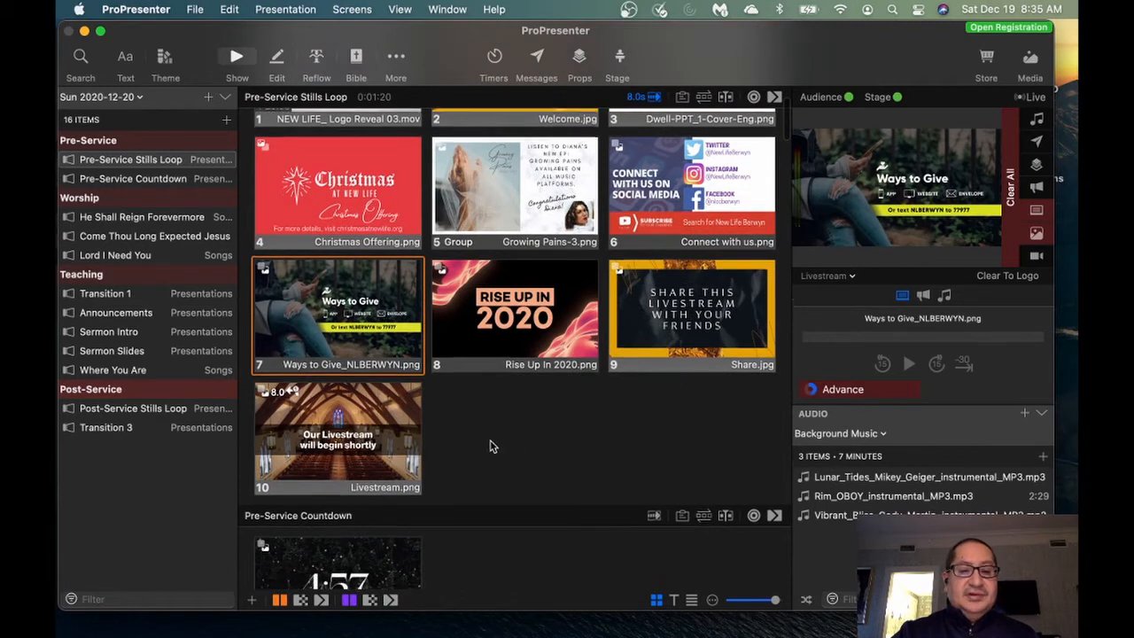
scroll(493, 446, "down", 2)
scroll(492, 445, "up", 4)
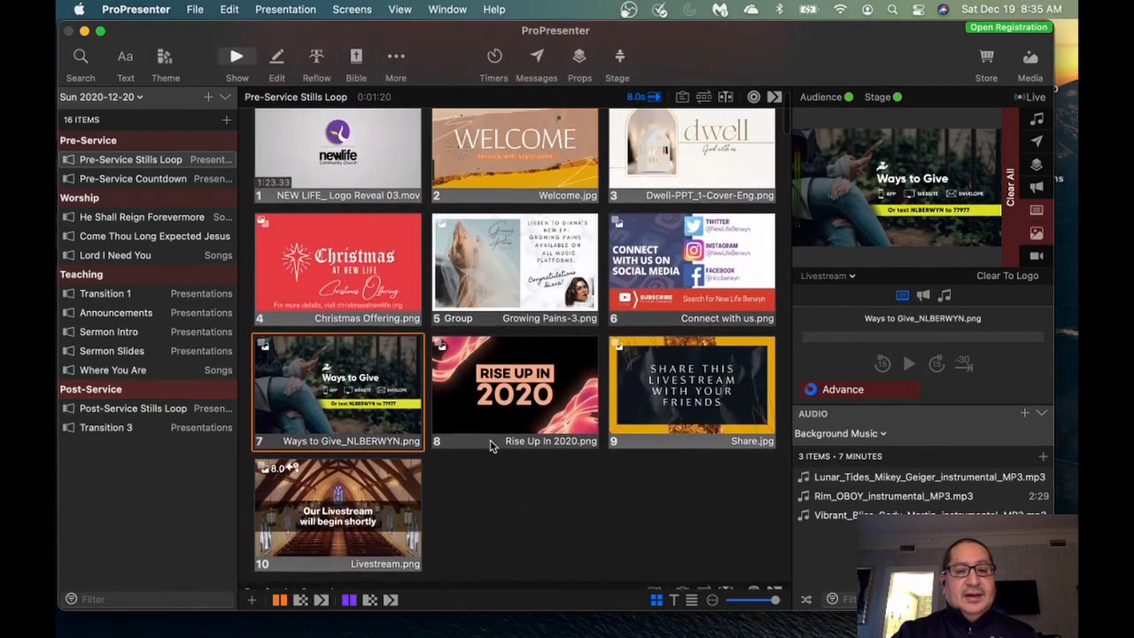
scroll(492, 445, "down", 2)
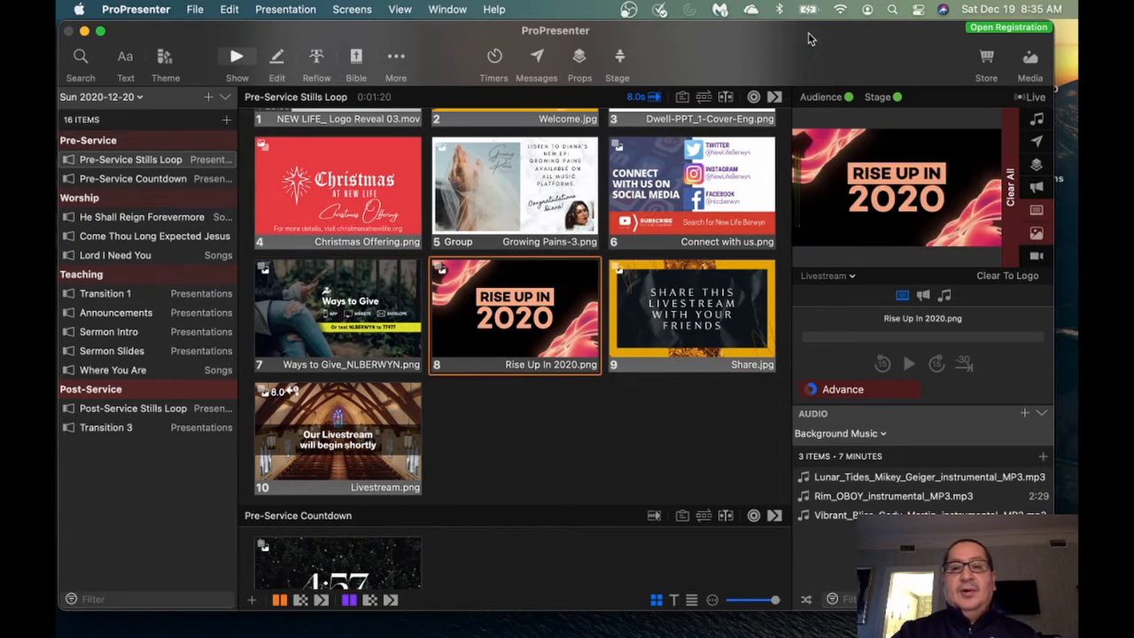
Move the presentation window aside, switch to Finder and show the Downloads folder in a window beside the slides.
left_click_drag(807, 35, 547, 46)
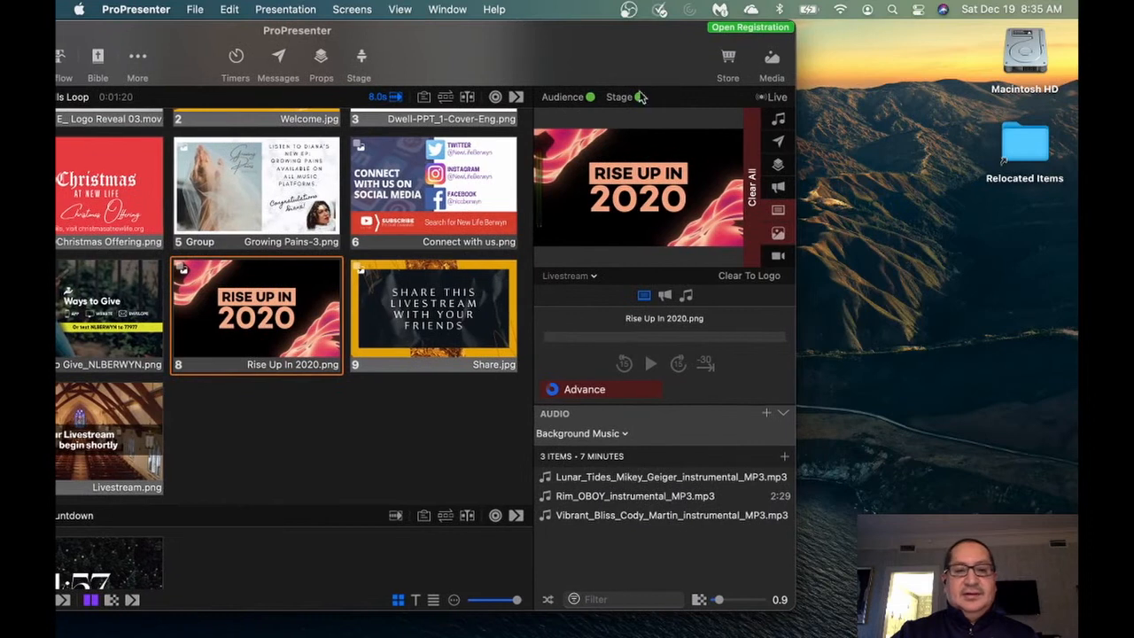
mouse_move(336, 631)
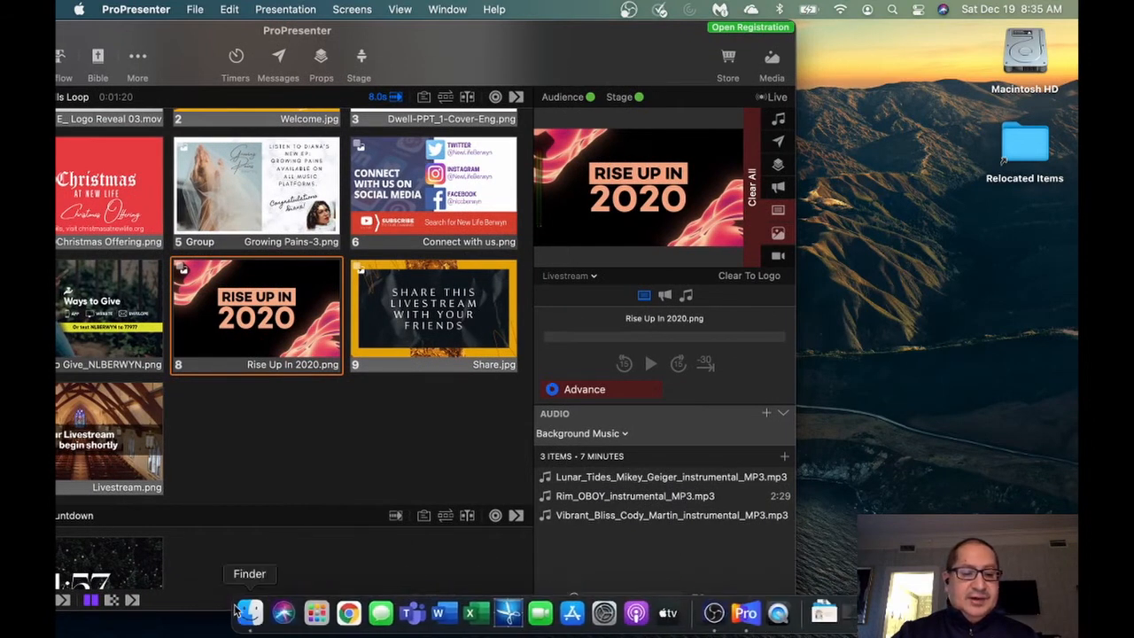
left_click(252, 602)
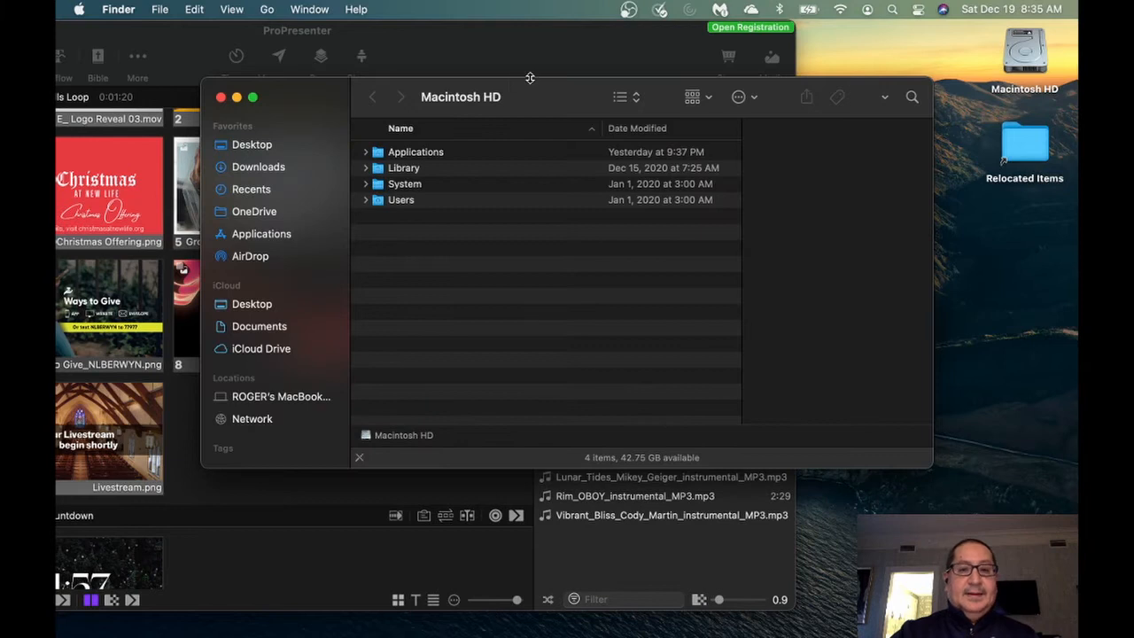
left_click_drag(542, 96, 931, 151)
left_click(643, 221)
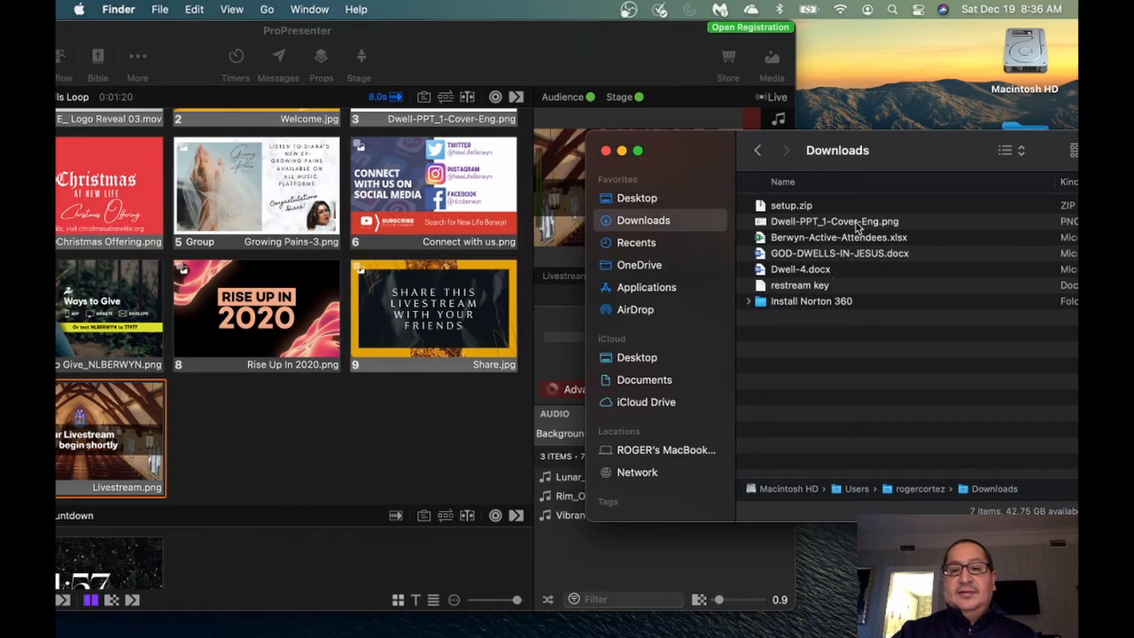
Import Dwell-PPT_1-Cover-Eng.png from Downloads into the loop between the Rise Up In 2020 and Share slides, writing over the existing file.
left_click(857, 224)
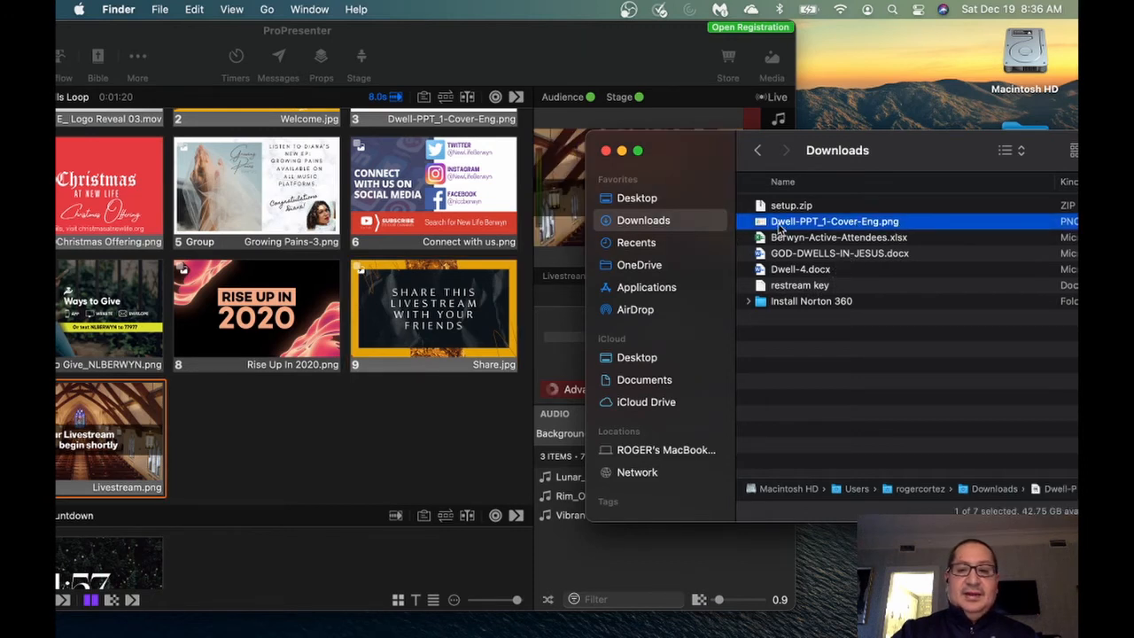
mouse_move(783, 228)
left_mouse_down()
mouse_move(448, 301)
mouse_move(345, 308)
left_mouse_up()
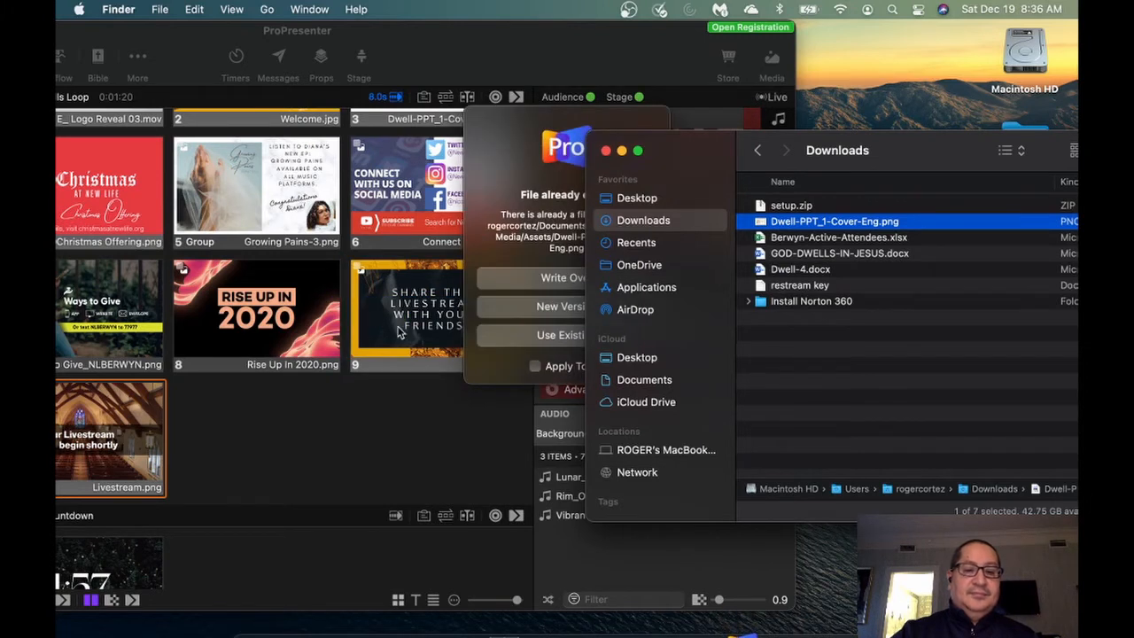
left_click(530, 111)
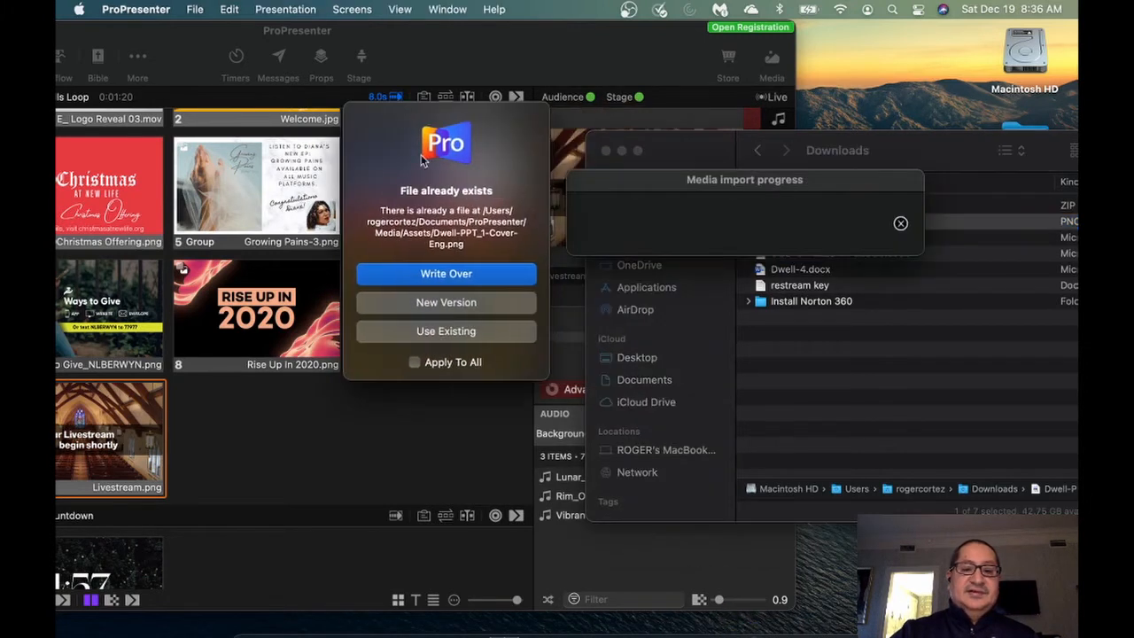
left_click(463, 281)
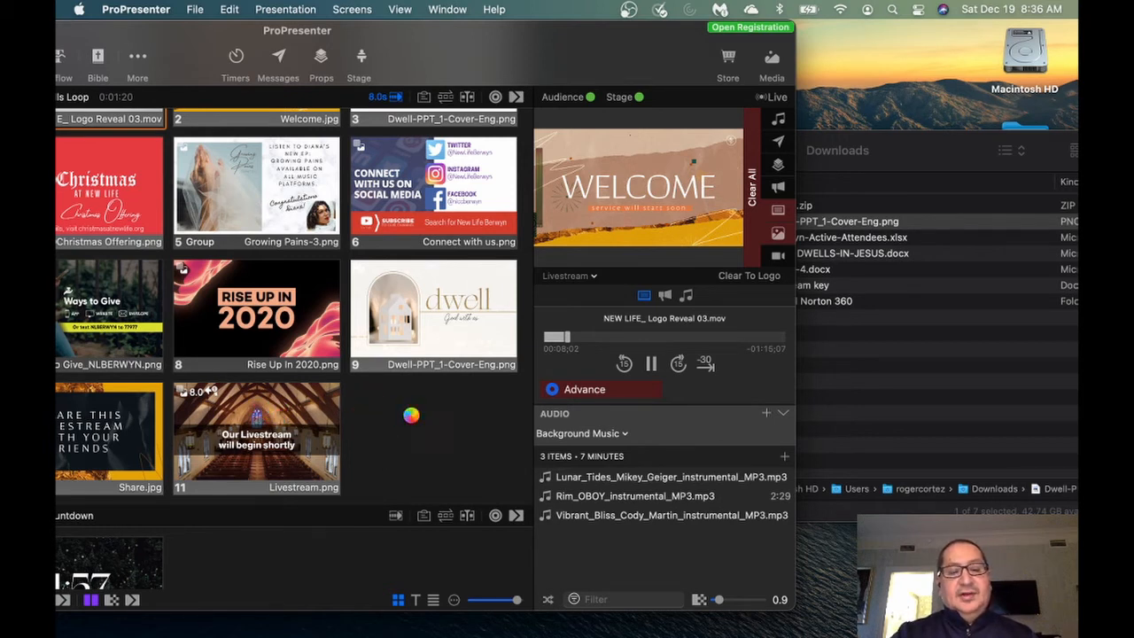
Confirm the Livestream slide's Go to Next timer at 8 seconds with Loop to Beginning enabled.
right_click(294, 413)
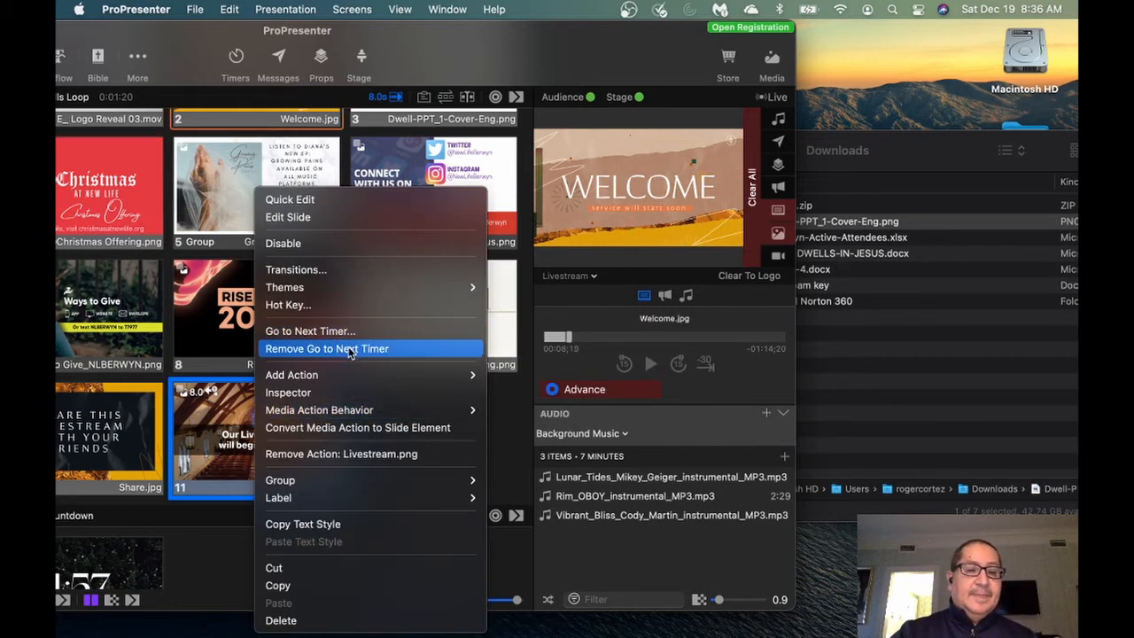
left_click(310, 330)
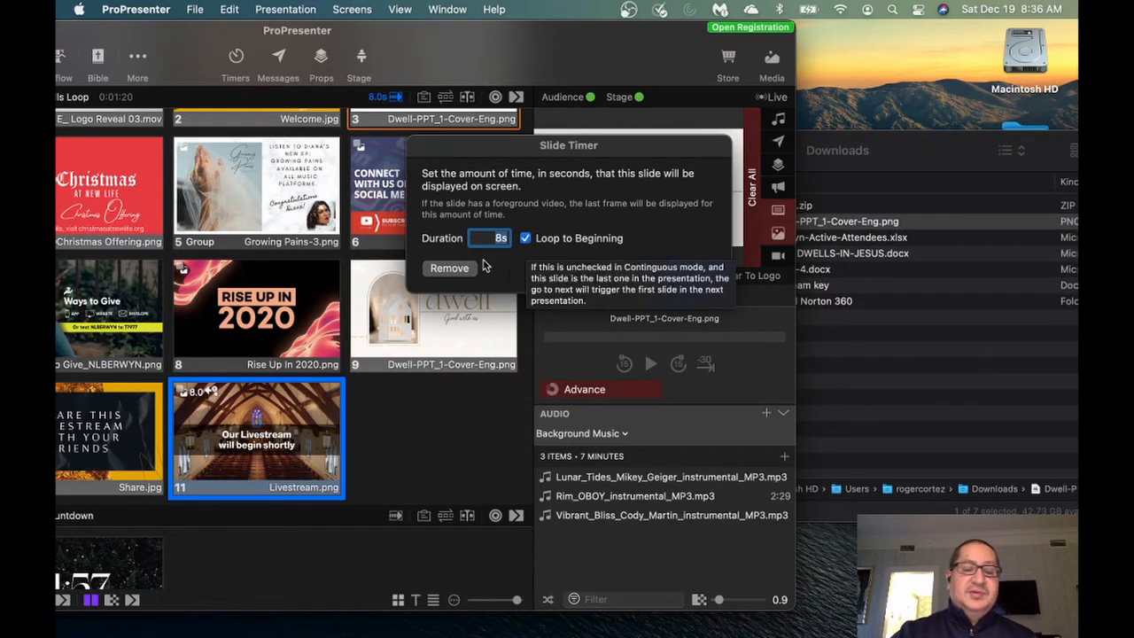
left_click(687, 269)
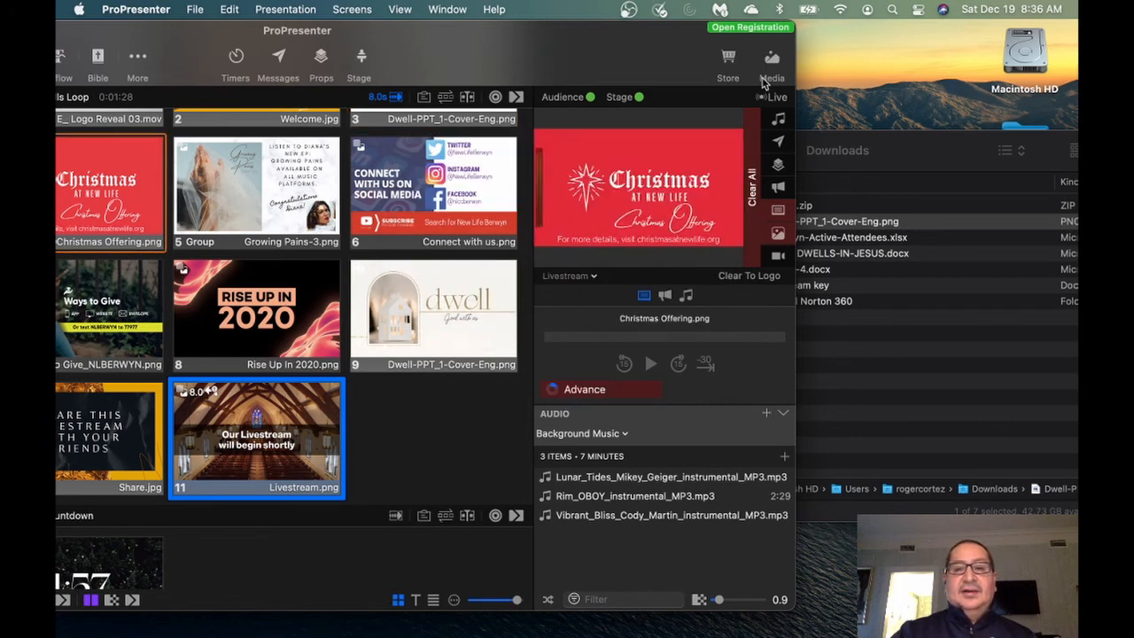
Move the ProPresenter window back into full view, then display the media bin and enlarge it to show more thumbnails.
left_click_drag(653, 49, 917, 39)
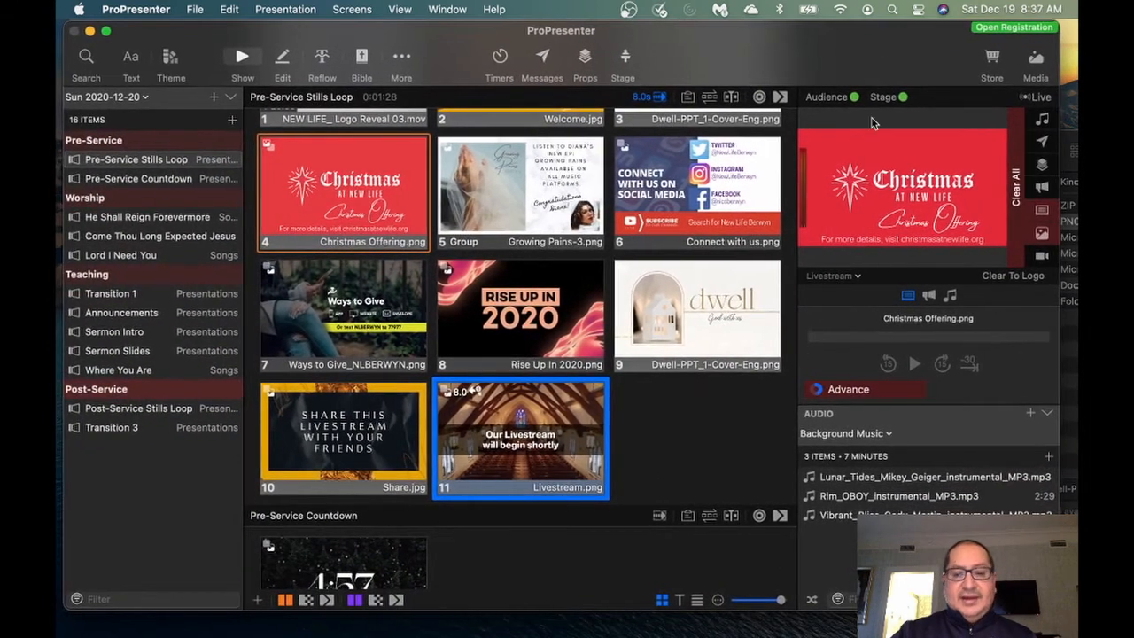
left_click(1035, 55)
scroll(471, 489, "down", 1)
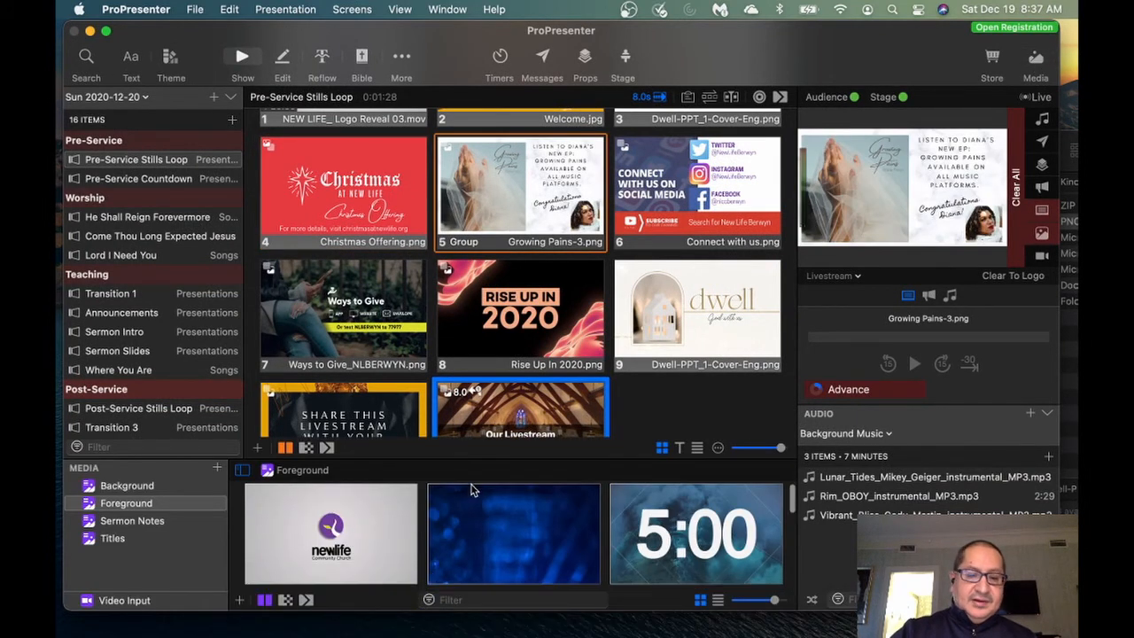
left_click_drag(481, 458, 482, 398)
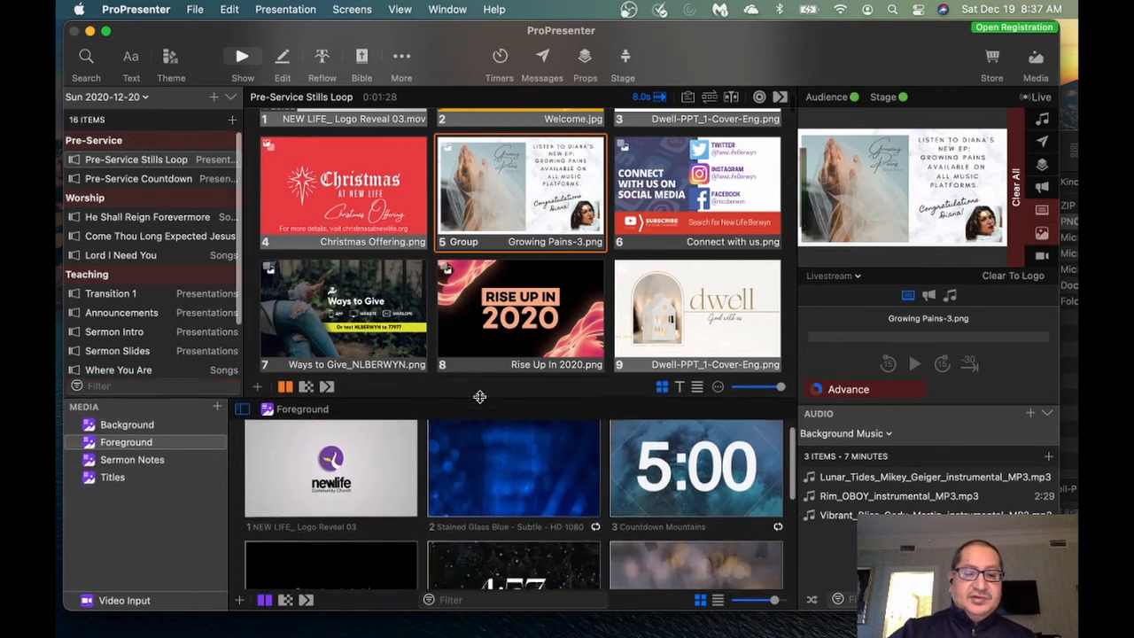
scroll(493, 500, "down", 3)
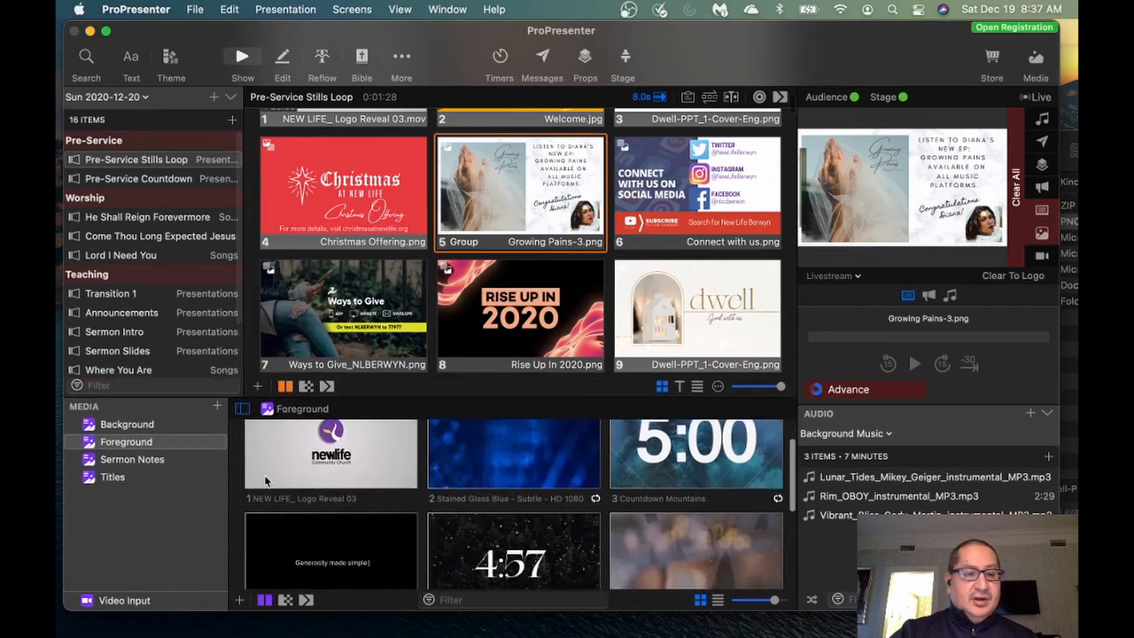
Browse the Background media playlist for the WaterBaptism image and show it live.
left_click(133, 429)
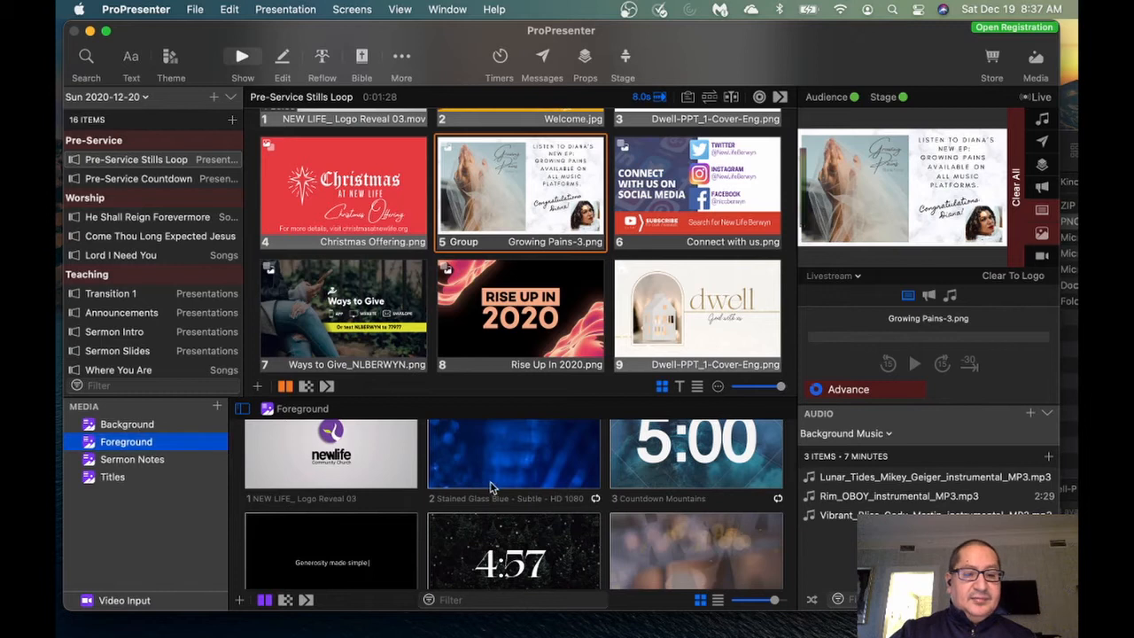
scroll(508, 501, "down", 10)
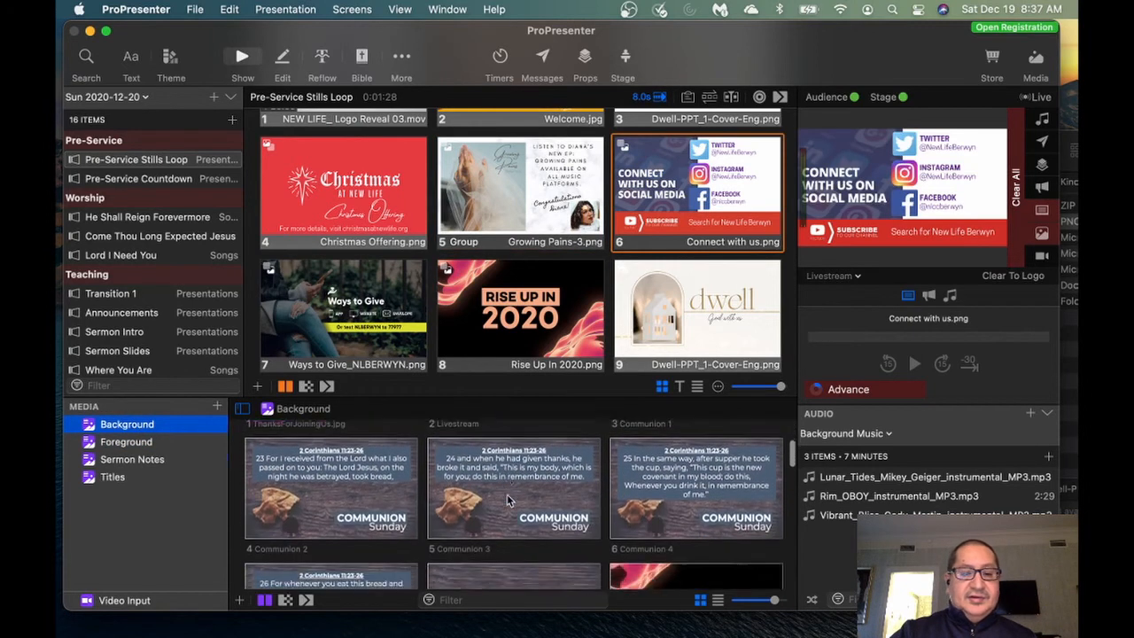
scroll(507, 501, "down", 4)
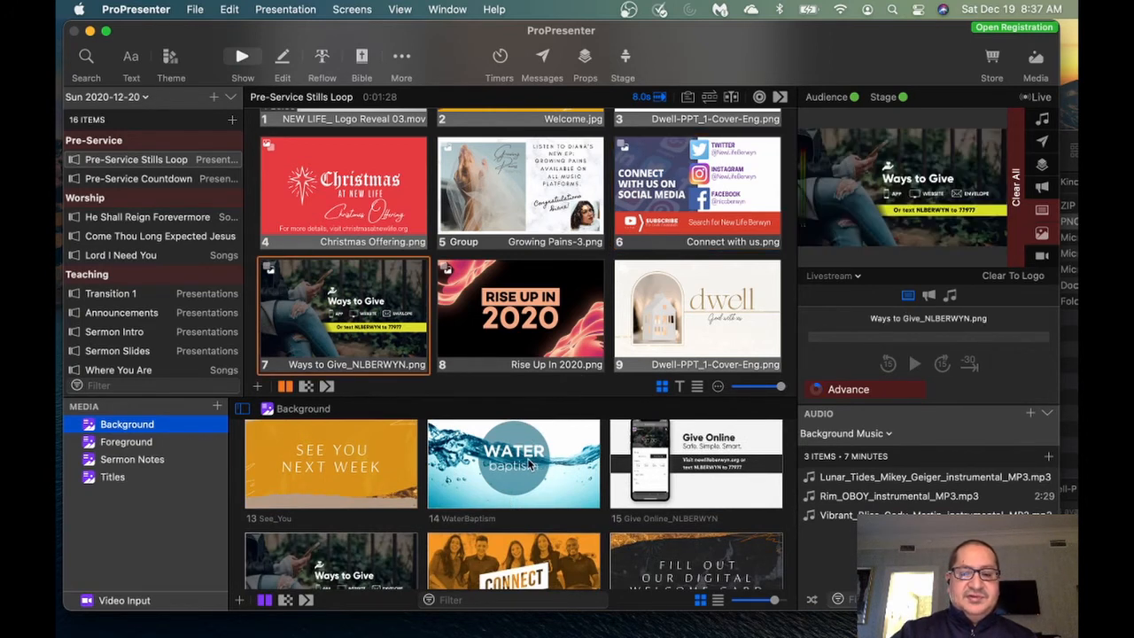
left_click_drag(606, 427, 603, 195)
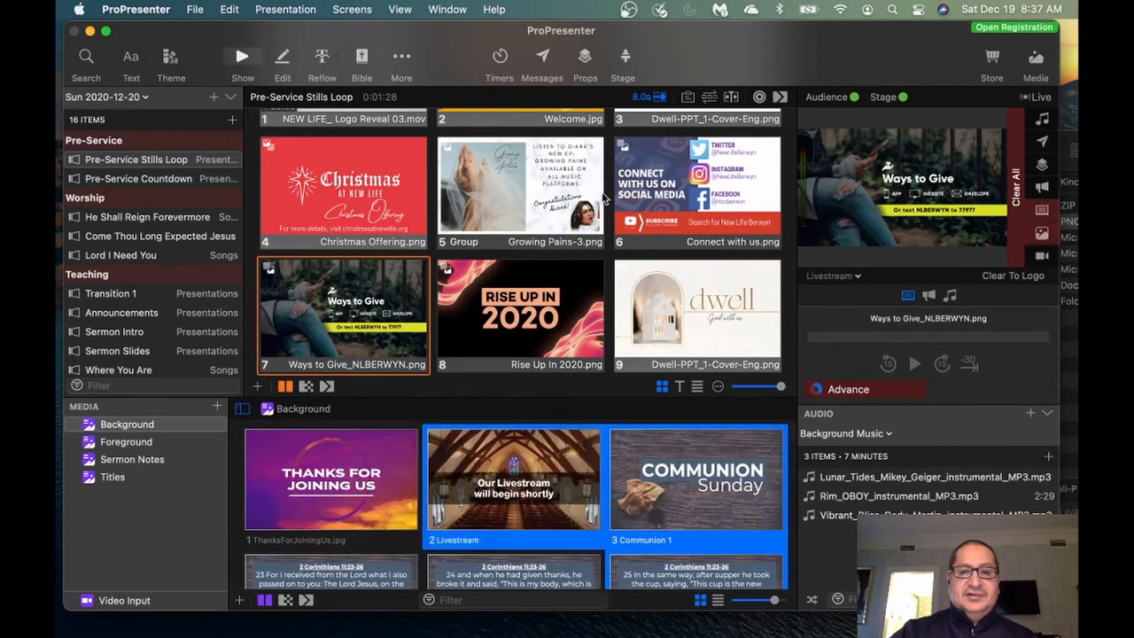
scroll(519, 504, "down", 8)
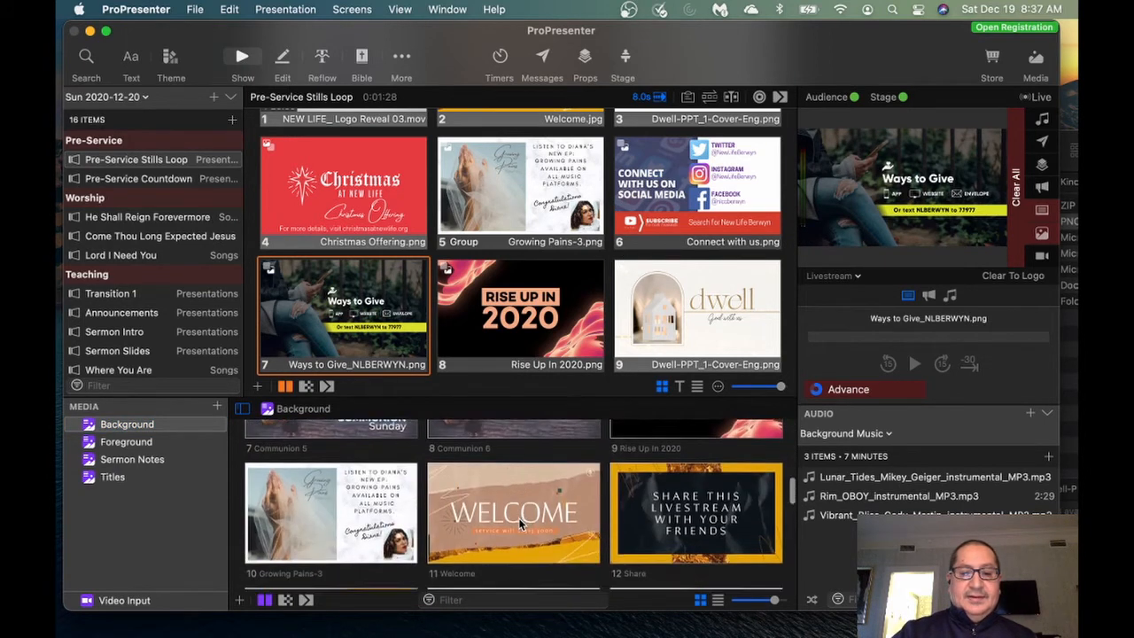
scroll(519, 522, "down", 3)
left_click(519, 512)
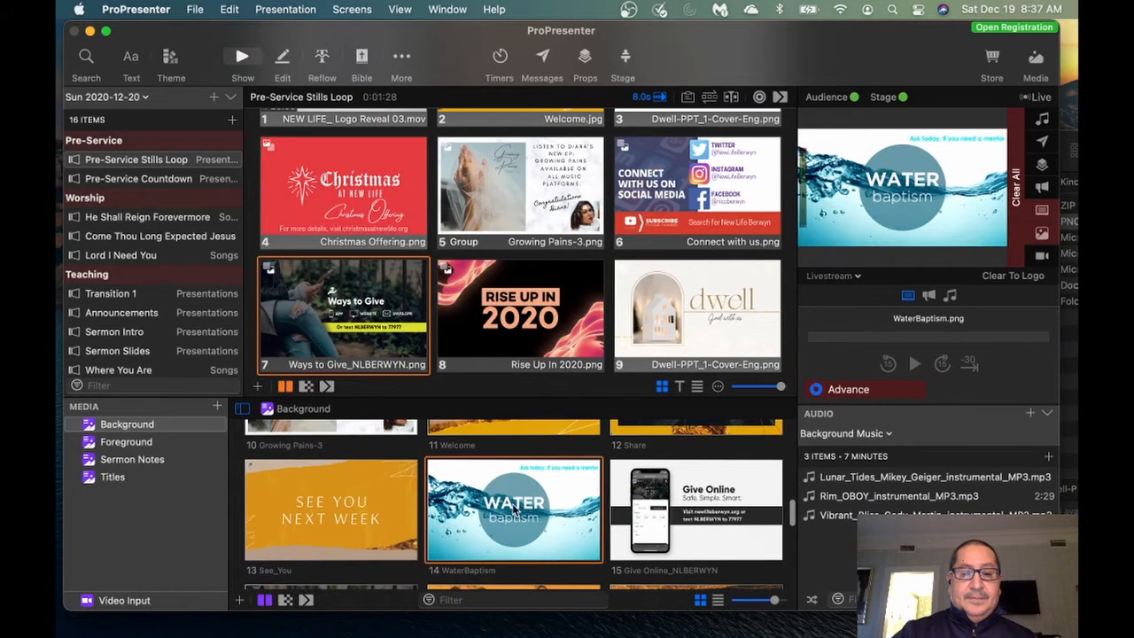
Insert the WaterBaptism image from the media bin into the Pre-Service Stills Loop between the Growing Pains-3 and Connect with us slides.
left_click_drag(515, 512, 613, 203)
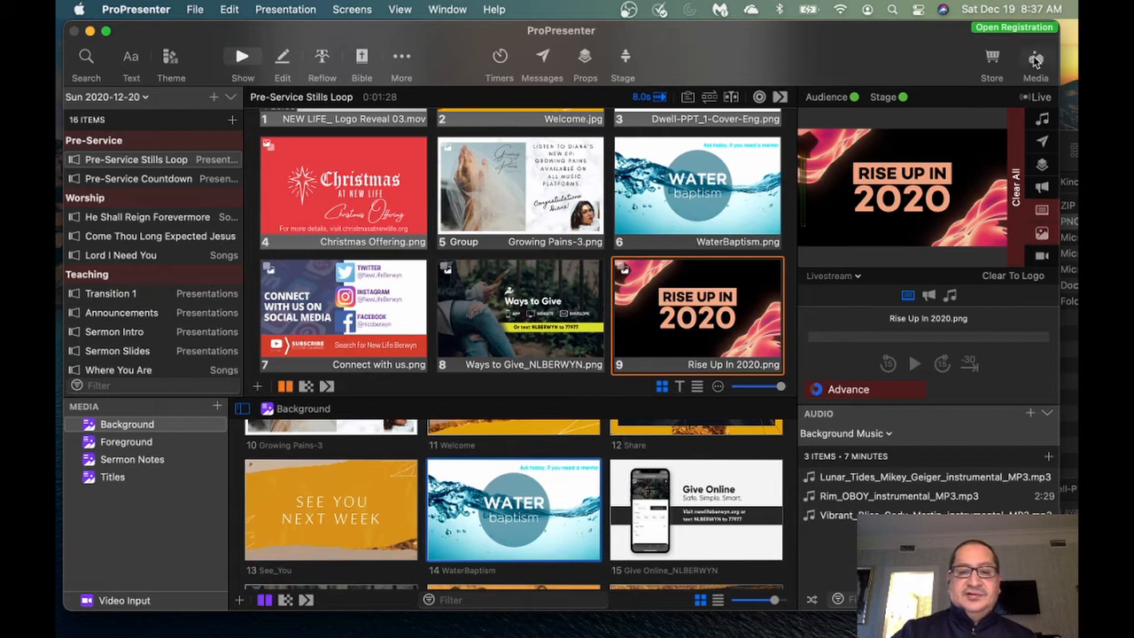
scroll(296, 563, "up", 1)
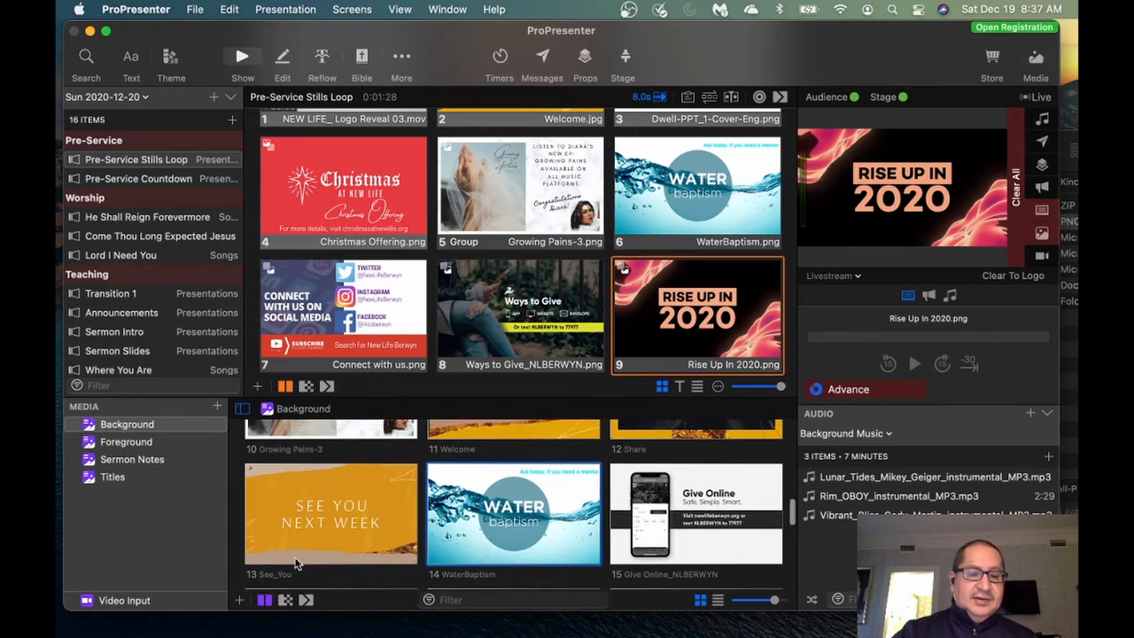
View the Downloads files available for import into the Background media playlist, without importing any.
left_click(240, 600)
left_click(275, 574)
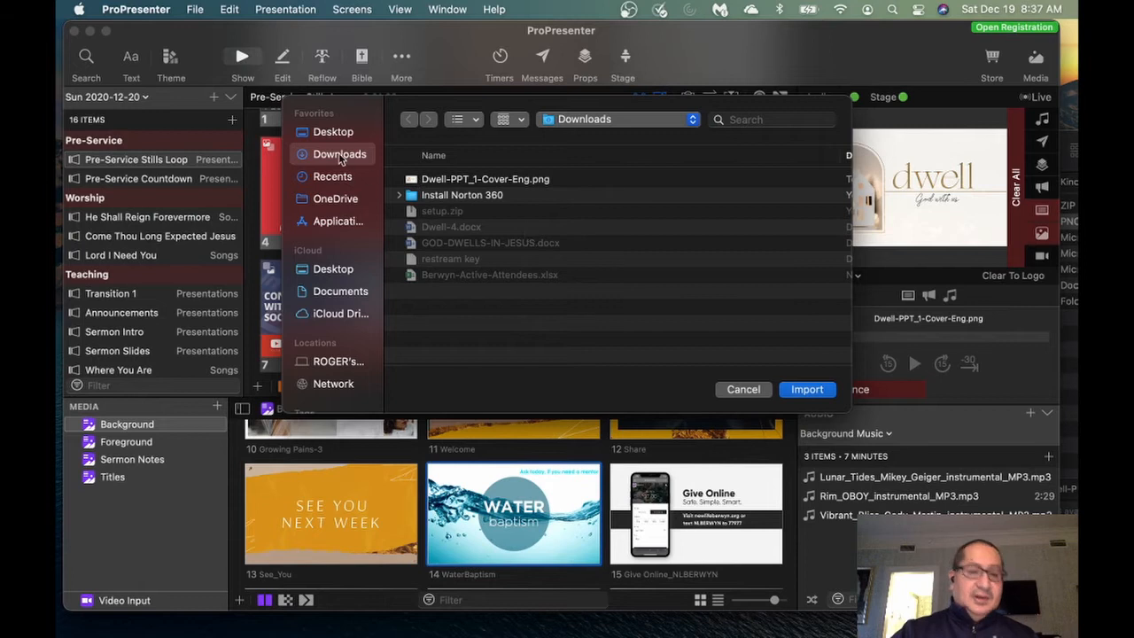
left_click(756, 391)
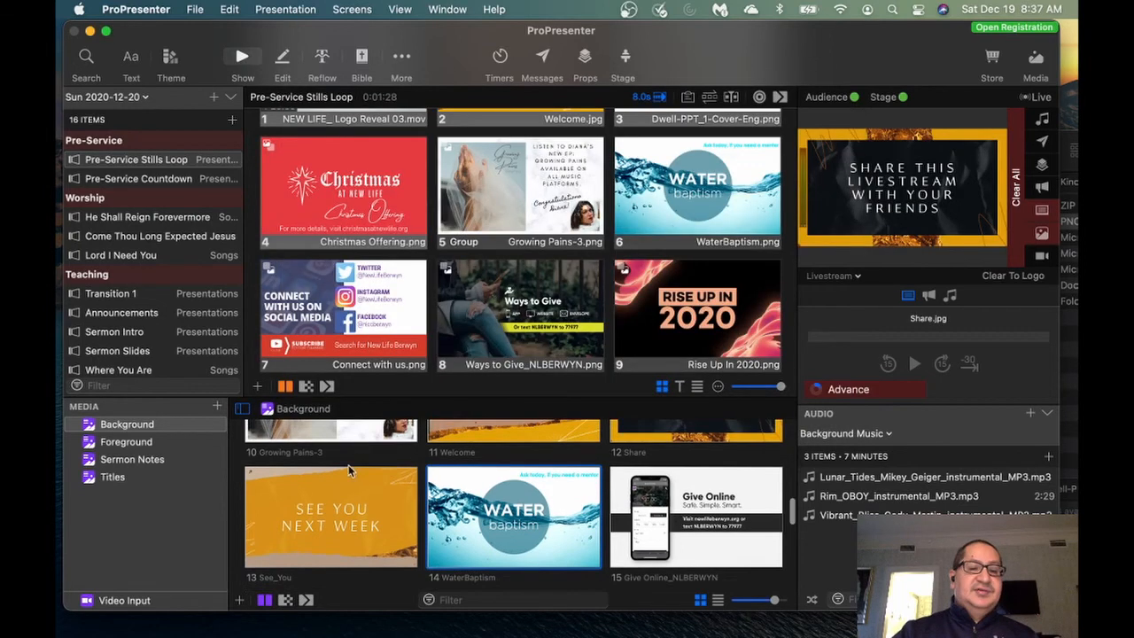
Look through the Background and Foreground media playlists and hide the media bin.
scroll(431, 520, "down", 5)
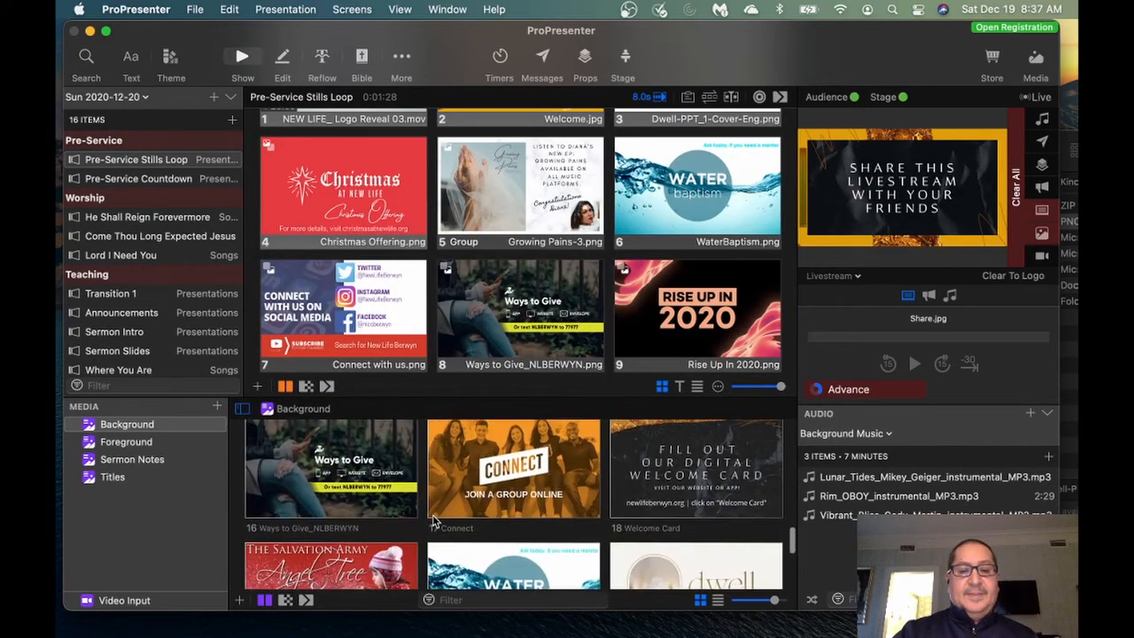
scroll(416, 519, "down", 2)
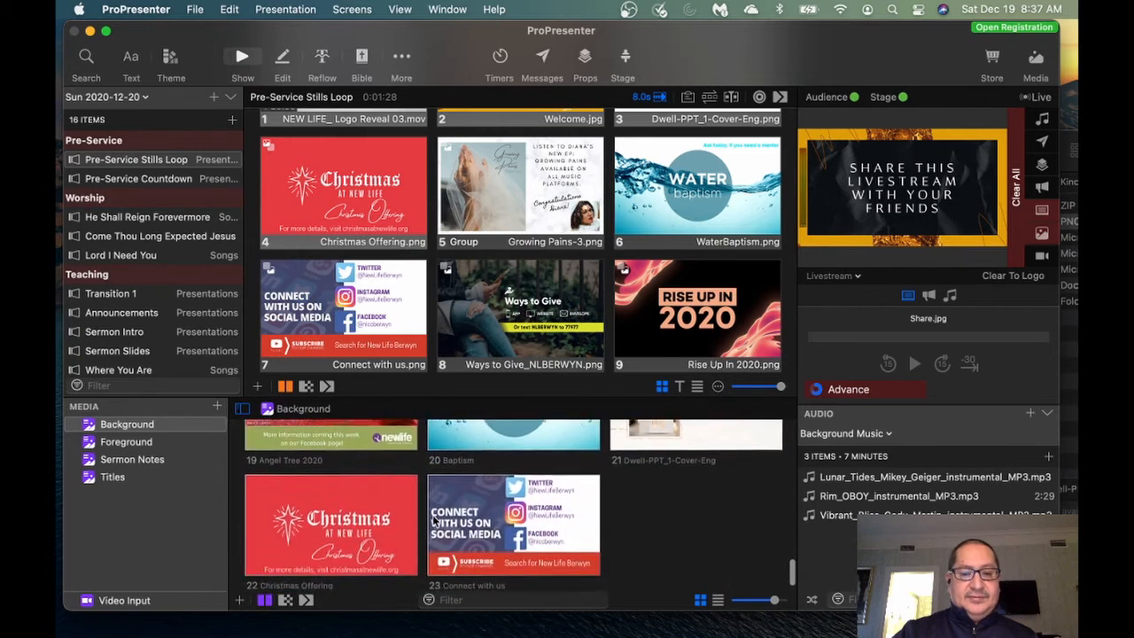
left_click(129, 445)
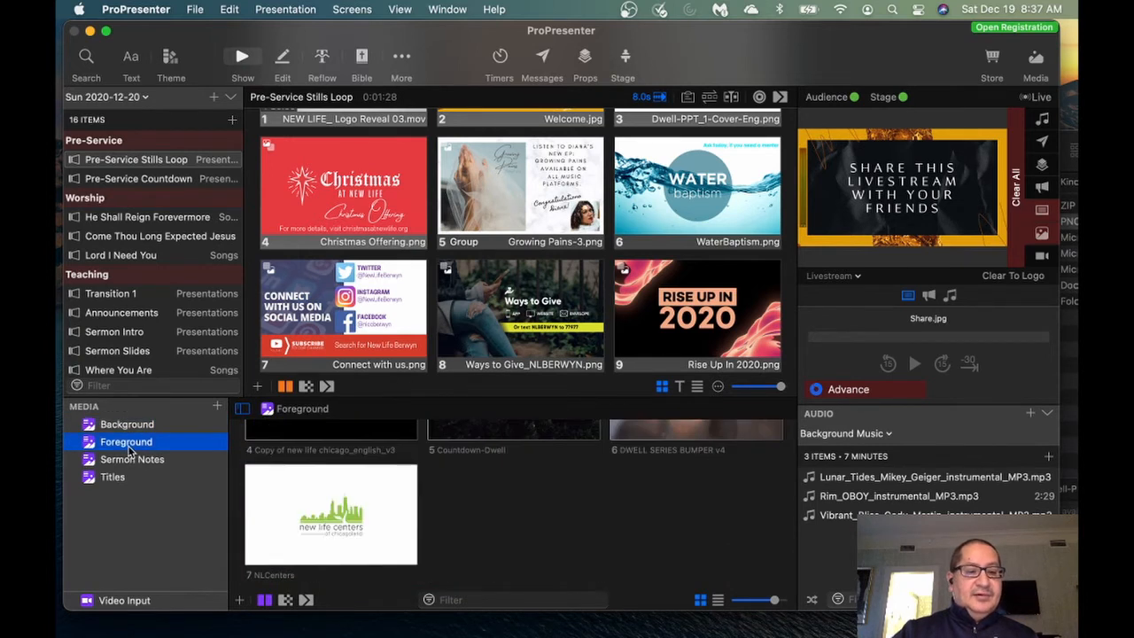
scroll(489, 530, "up", 4)
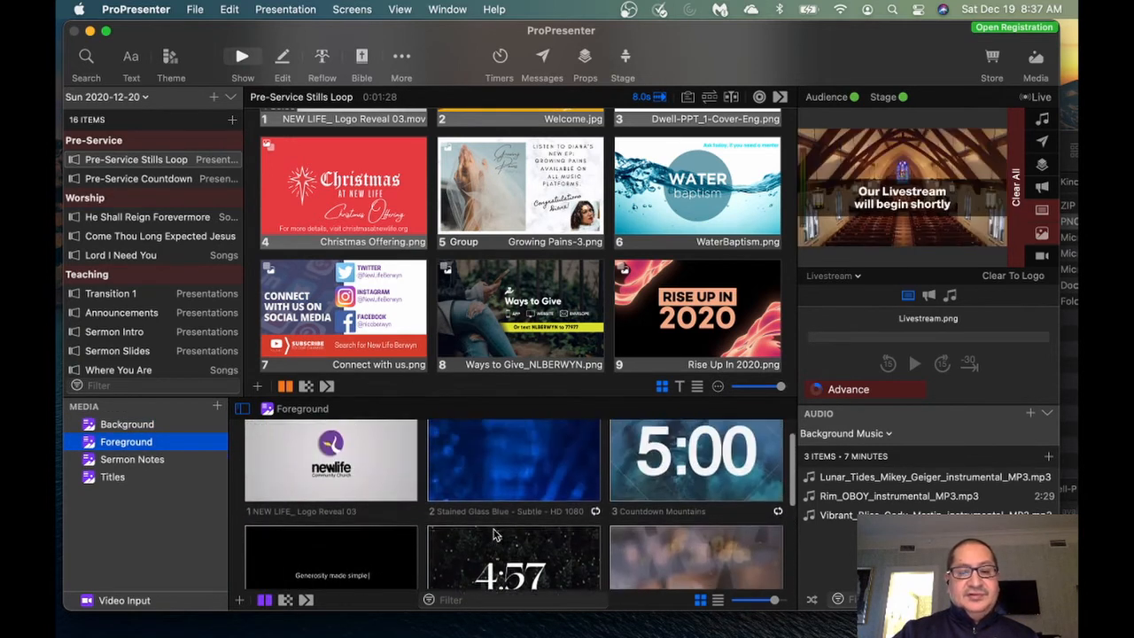
scroll(505, 518, "down", 5)
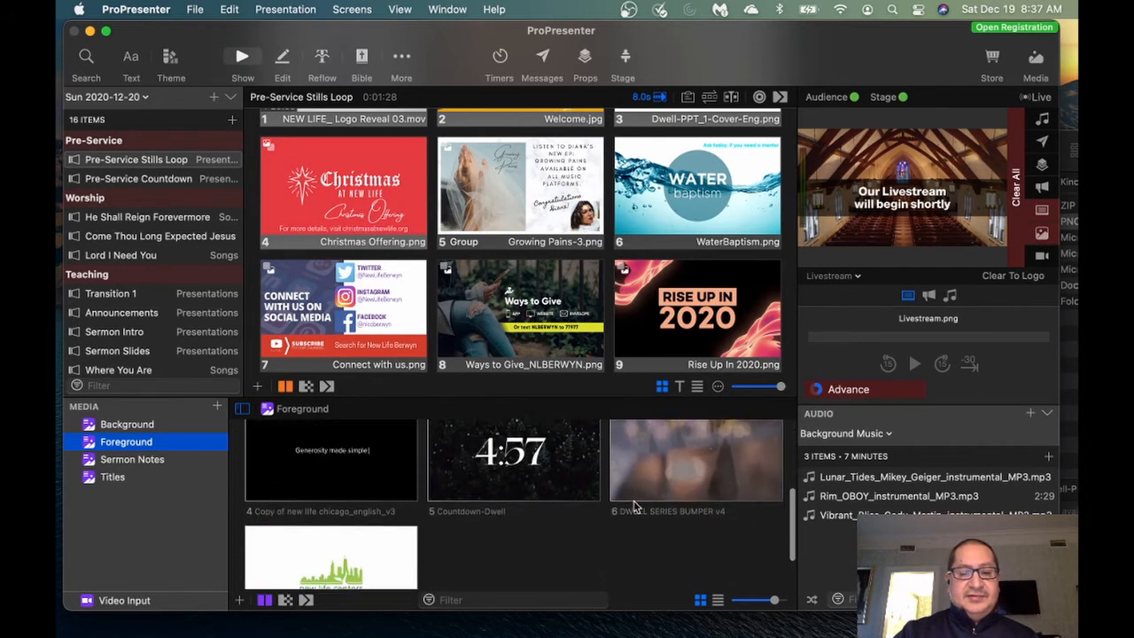
scroll(554, 526, "down", 2)
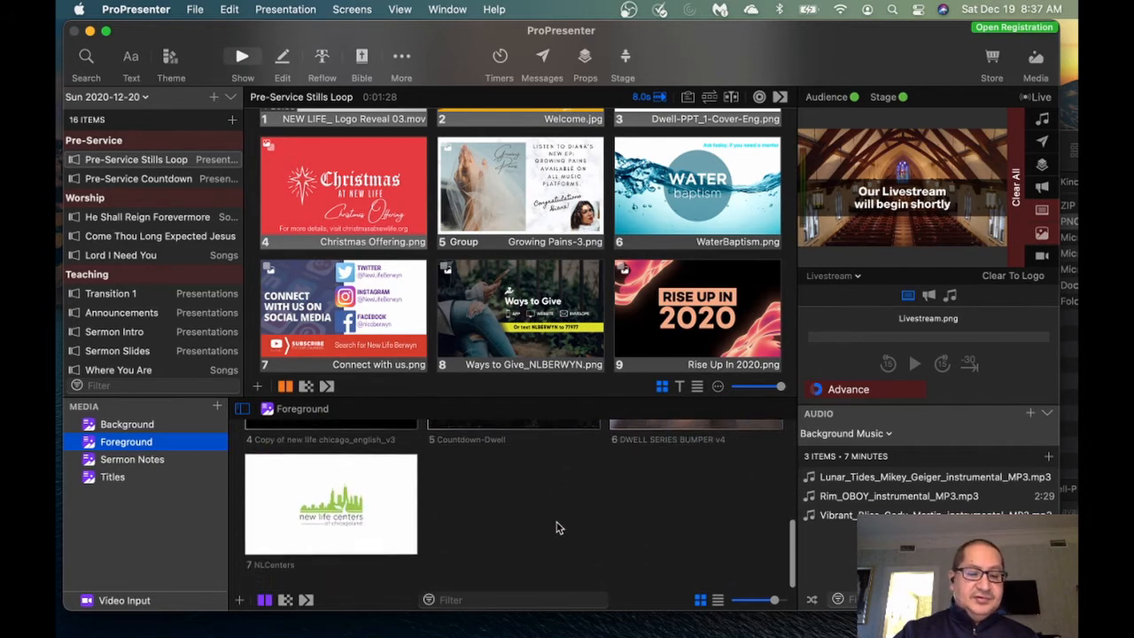
left_click(128, 424)
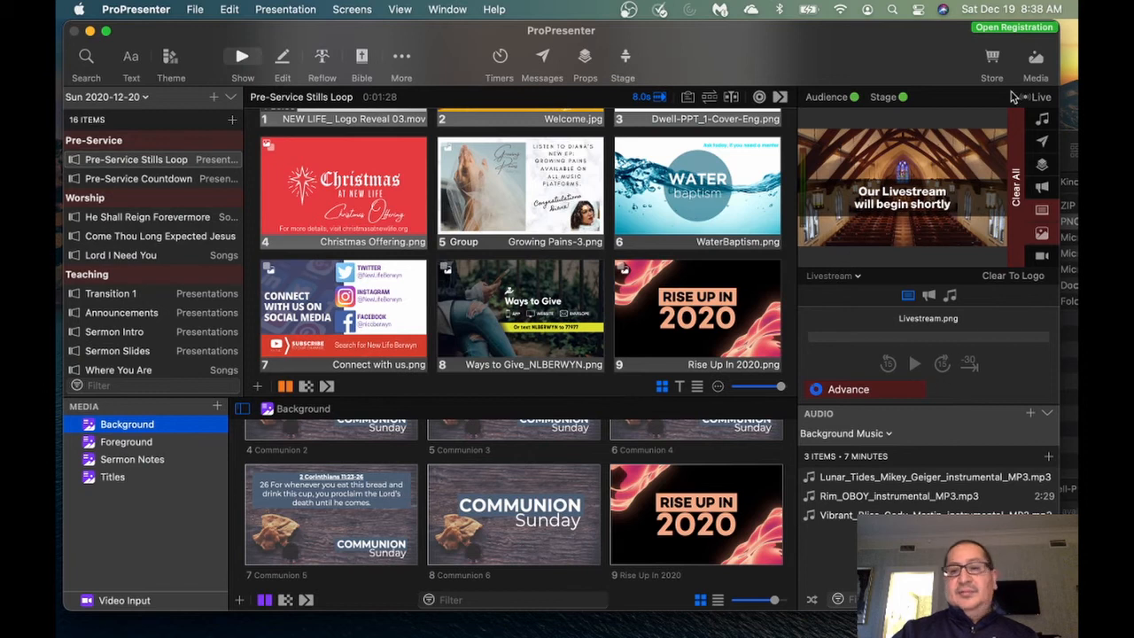
left_click(1035, 62)
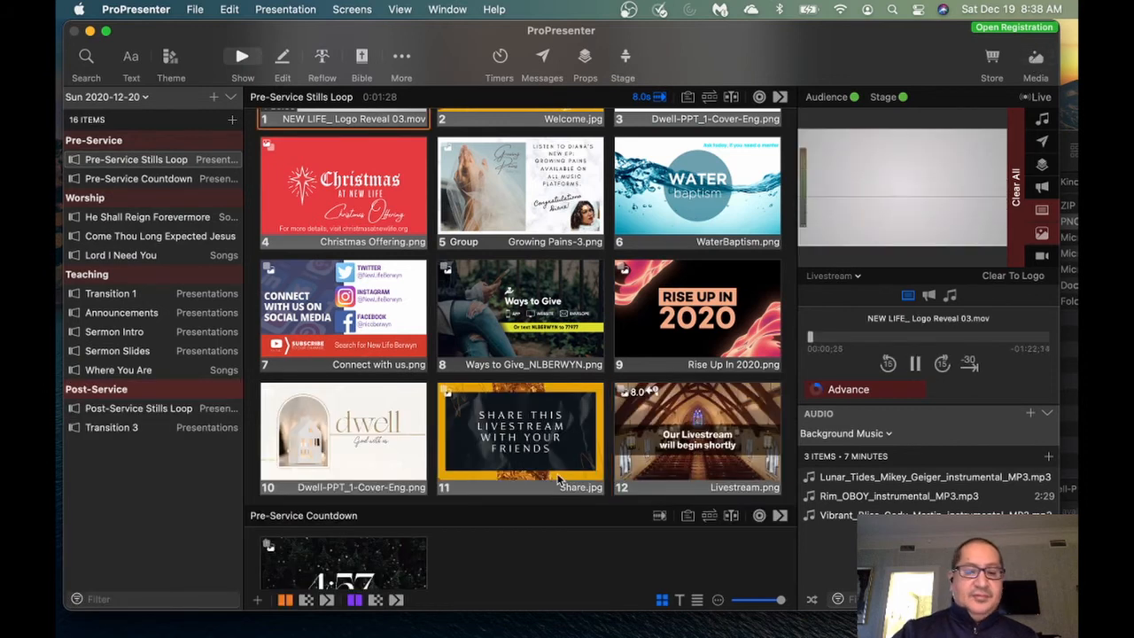
Delete the WaterBaptism slide from the Pre-Service Stills Loop.
scroll(558, 456, "up", 3)
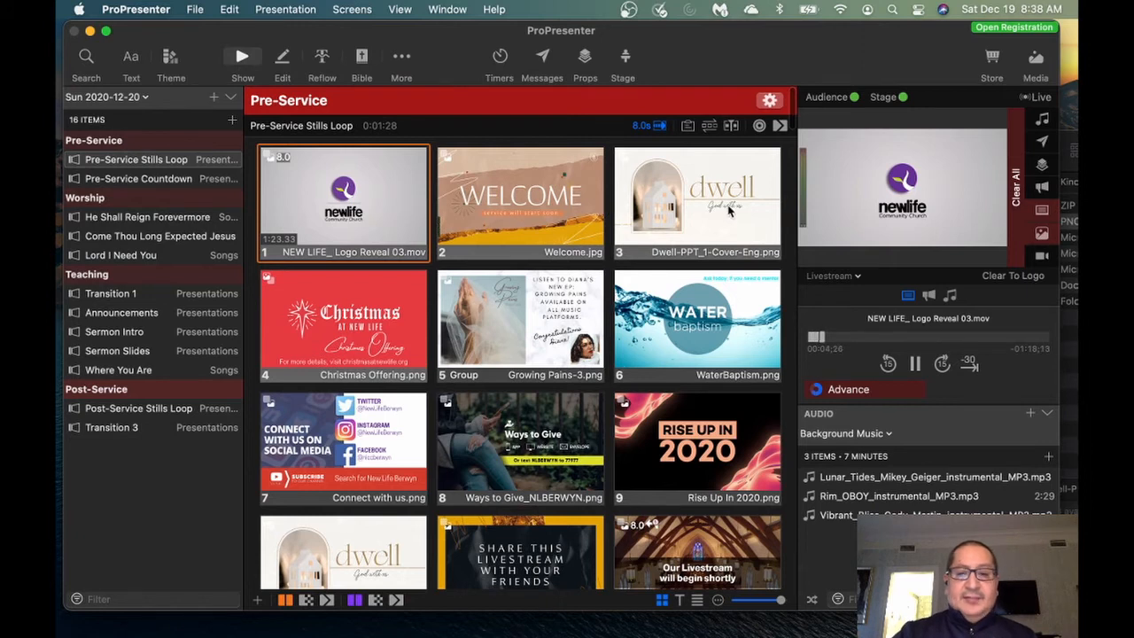
left_click(701, 315)
right_click(701, 315)
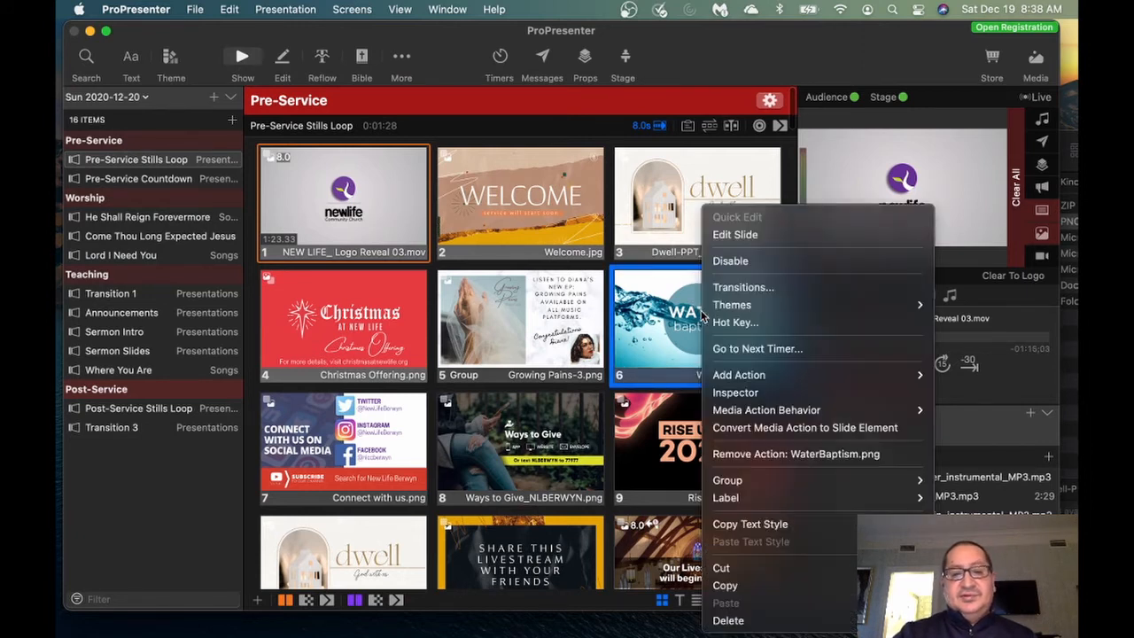
left_click(767, 620)
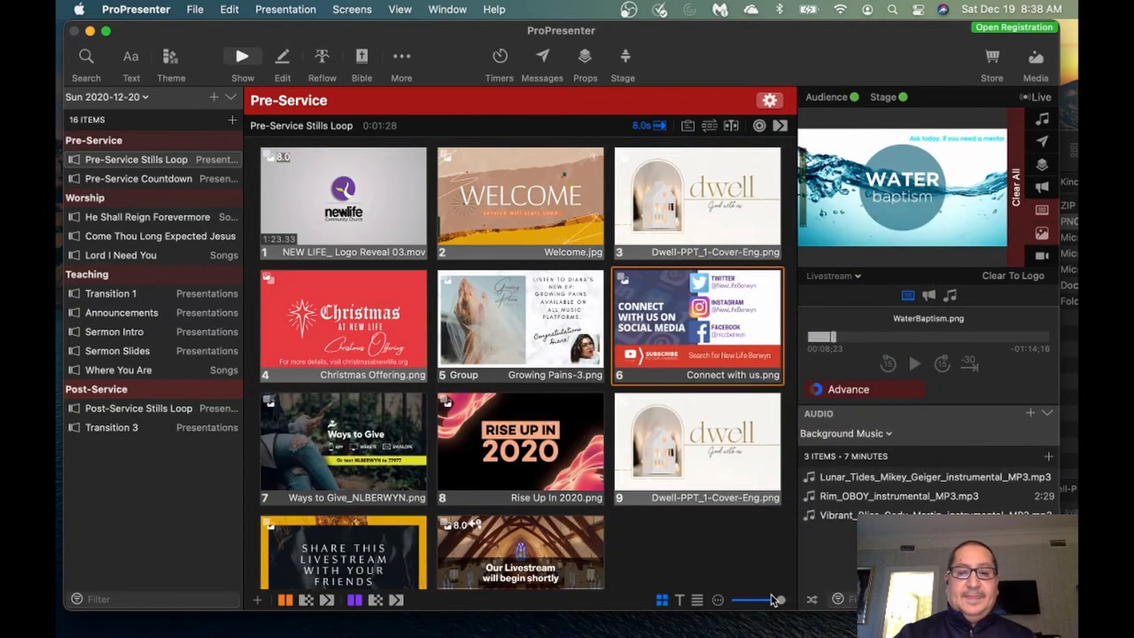
Delete the second Dwell-PPT_1-Cover-Eng slide, between Rise Up In 2020 and Share, from the Pre-Service Stills Loop.
scroll(726, 452, "down", 1)
right_click(723, 448)
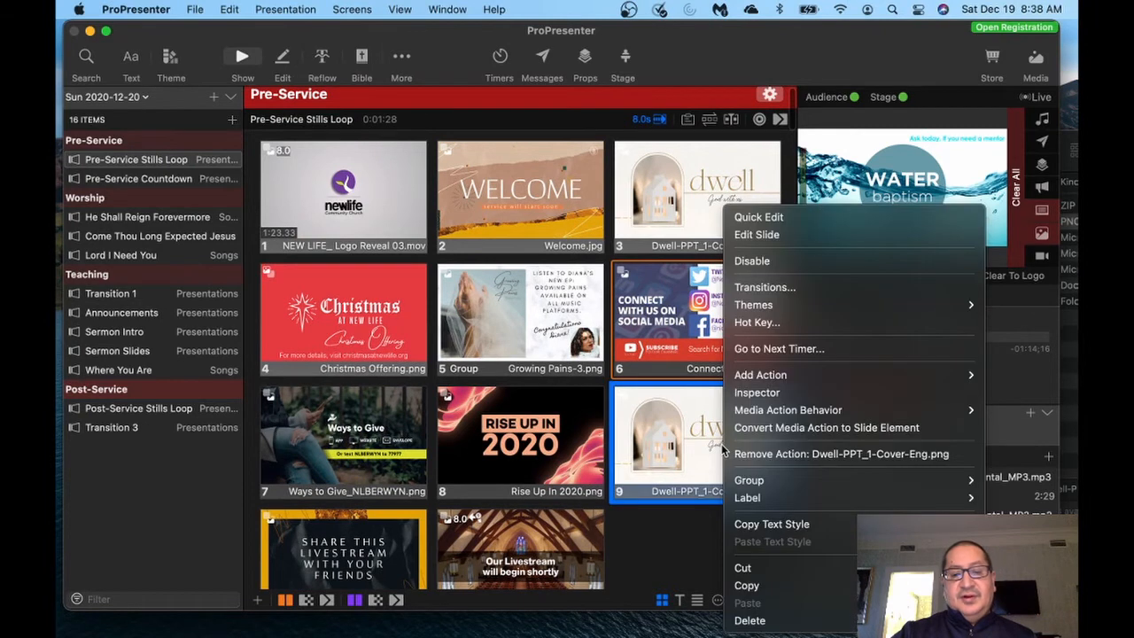
left_click(783, 622)
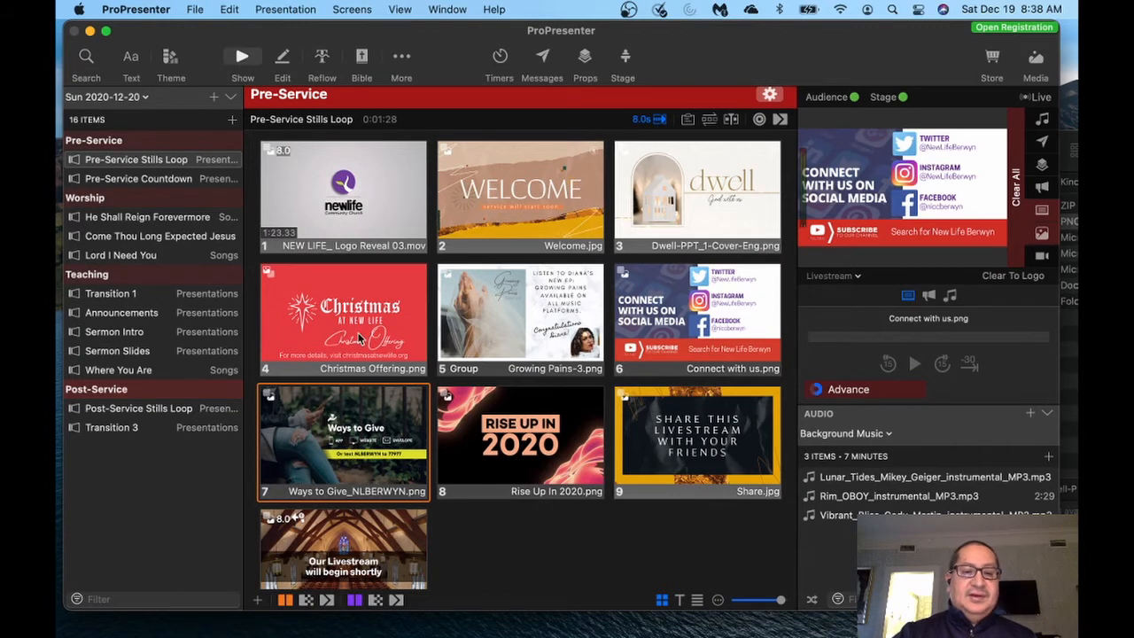
Review the remaining slides of the Pre-Service Stills Loop and show the Rise Up In 2020 slide live.
scroll(594, 372, "down", 5)
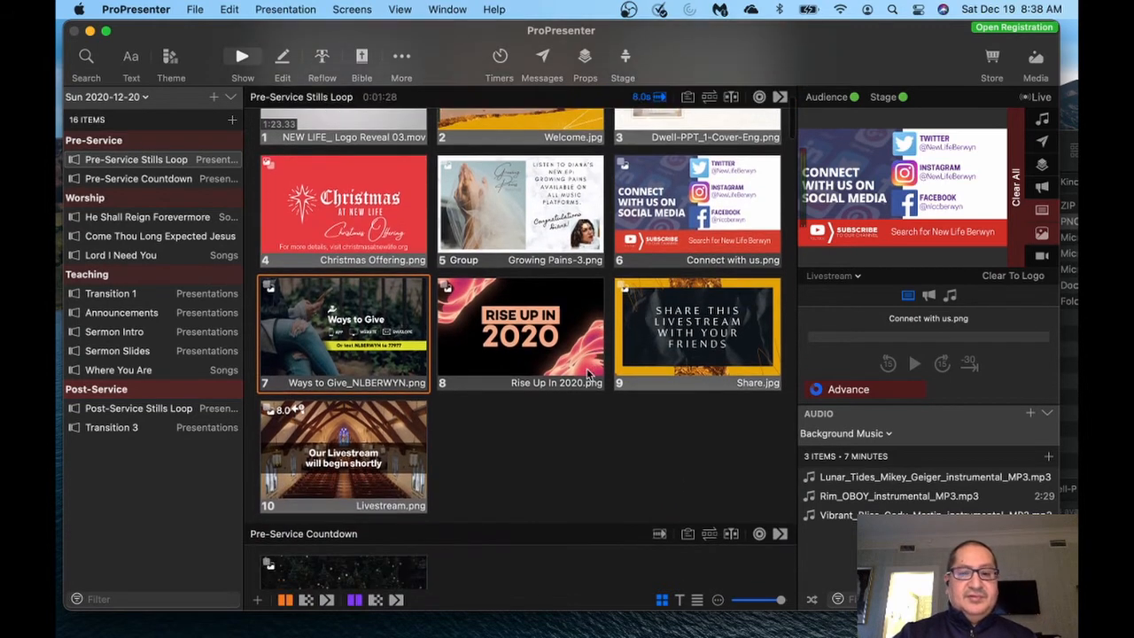
scroll(586, 374, "up", 4)
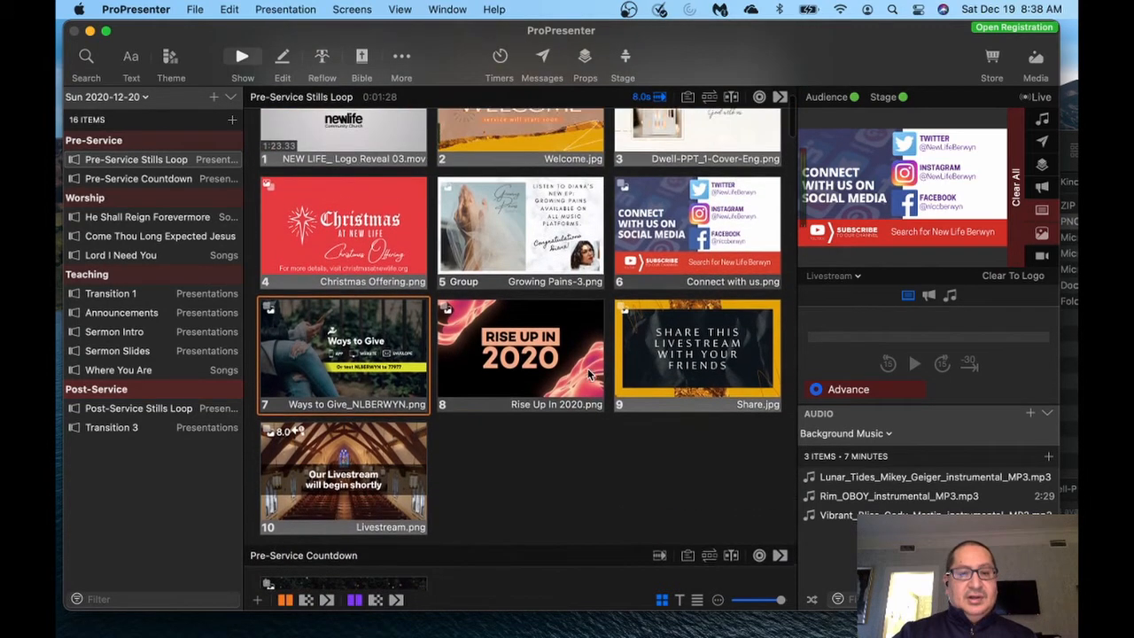
left_click(586, 375)
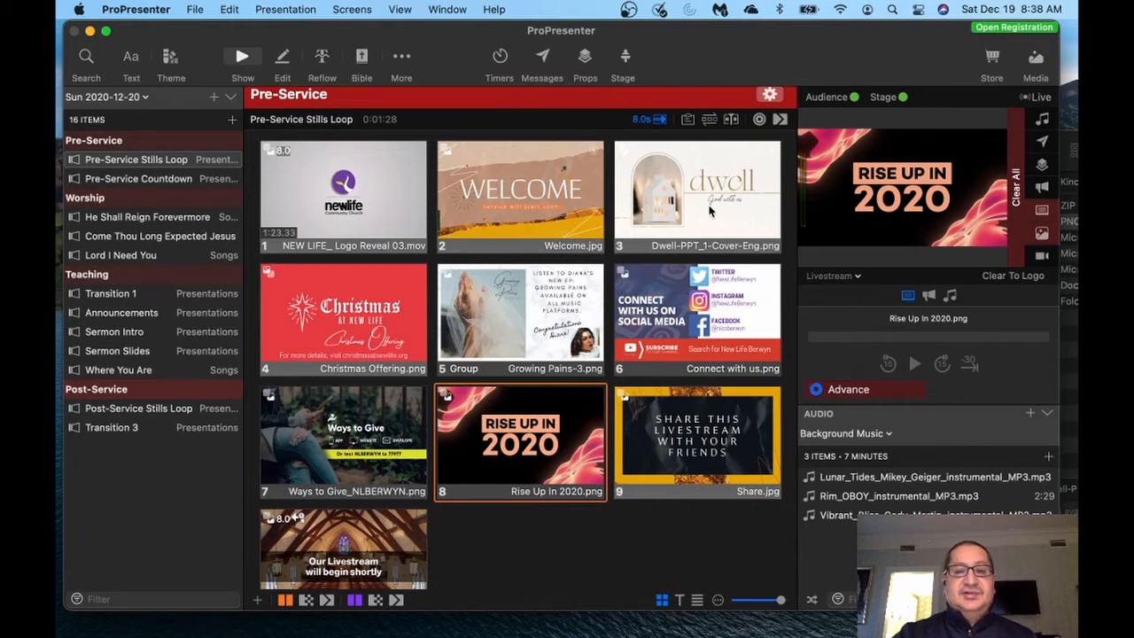
Play the Countdown-Dwell video from the Pre-Service Countdown live, and return the output to the loop's Livestream slide.
scroll(559, 373, "down", 5)
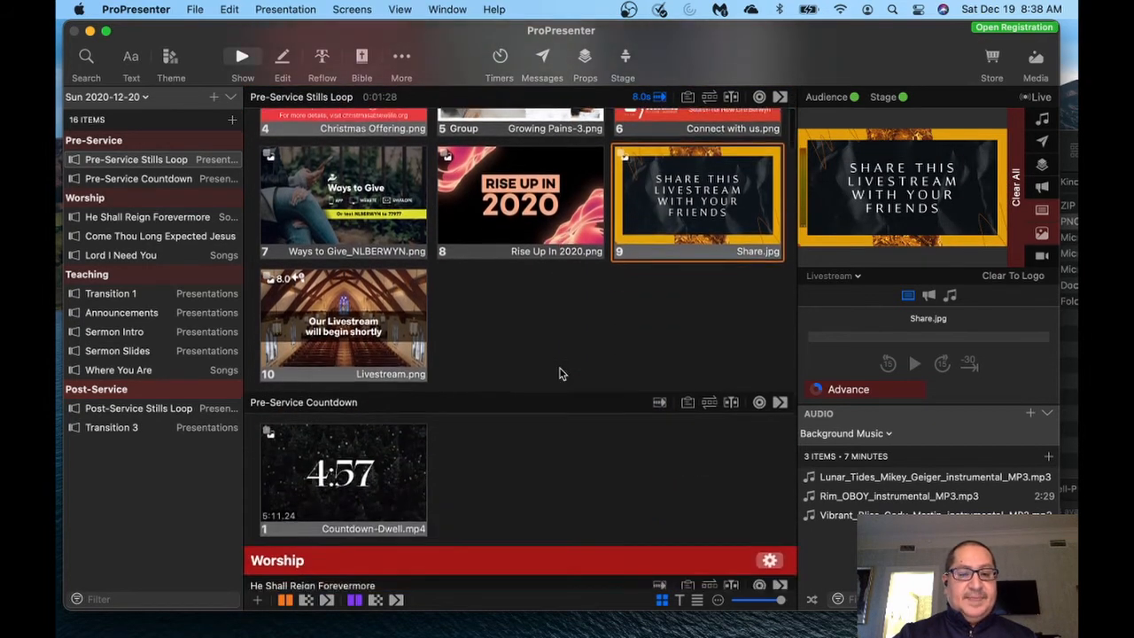
scroll(559, 373, "down", 3)
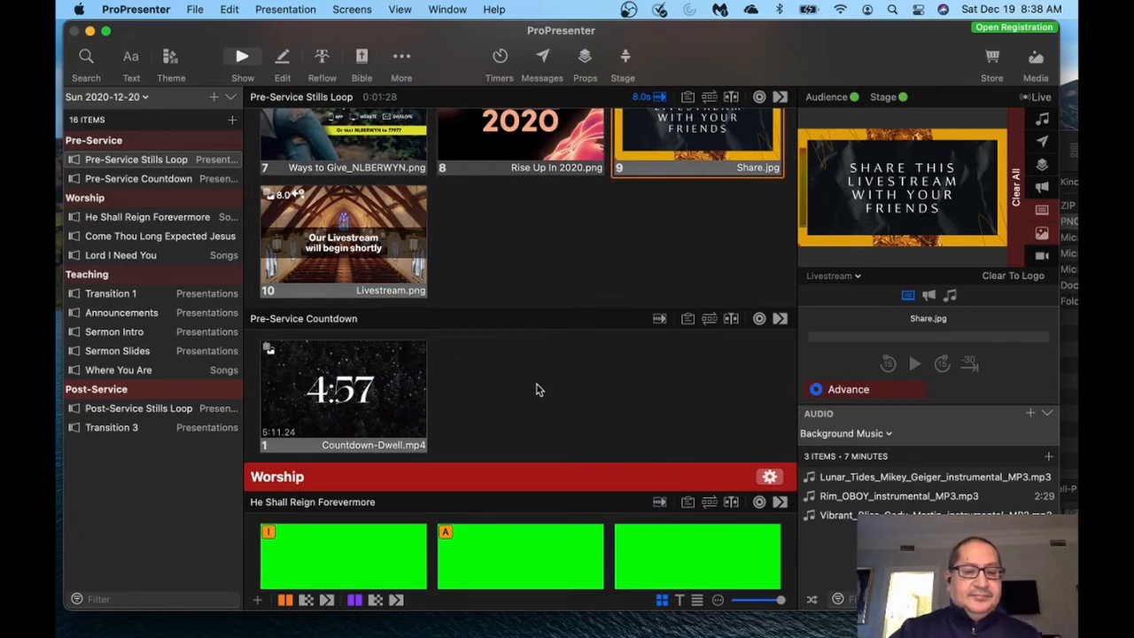
left_click(356, 396)
left_click(356, 397)
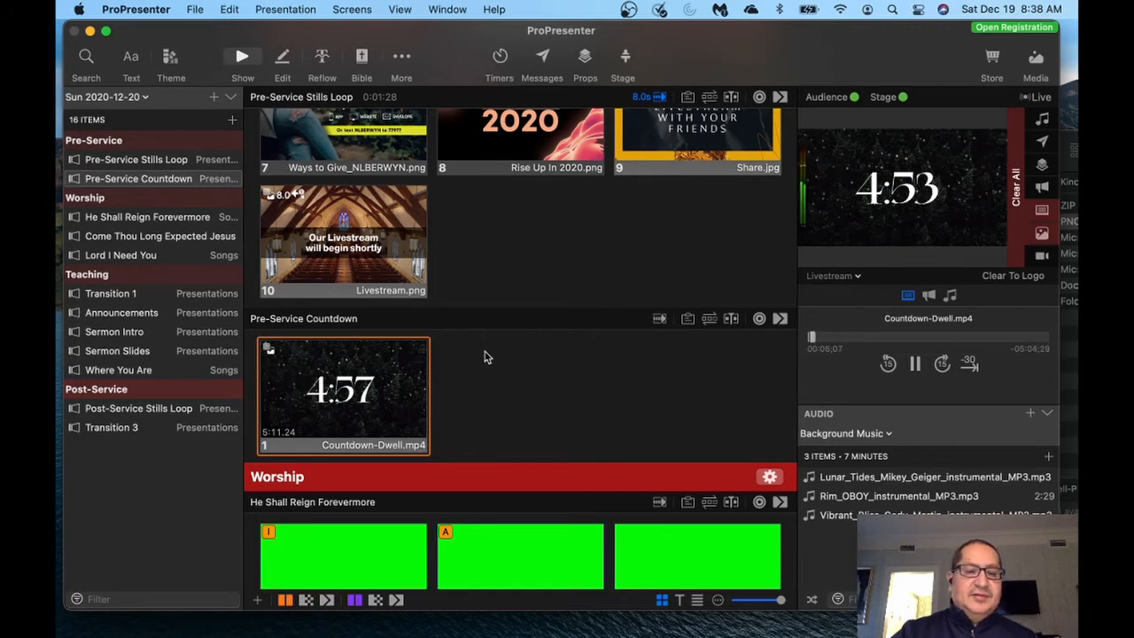
left_click(394, 275)
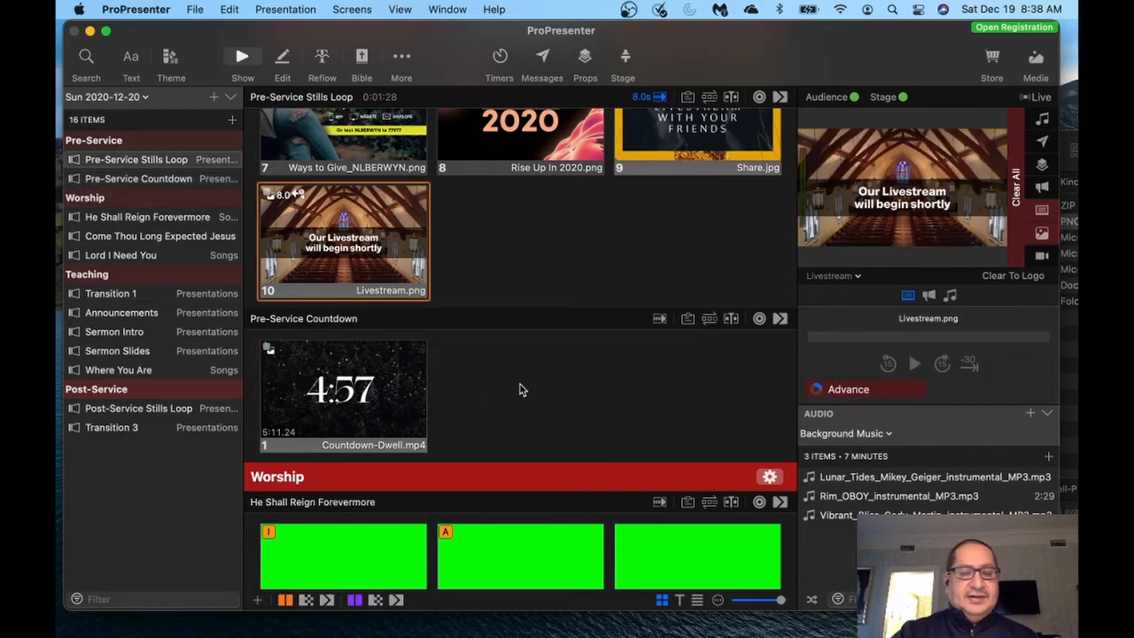
scroll(558, 392, "down", 3)
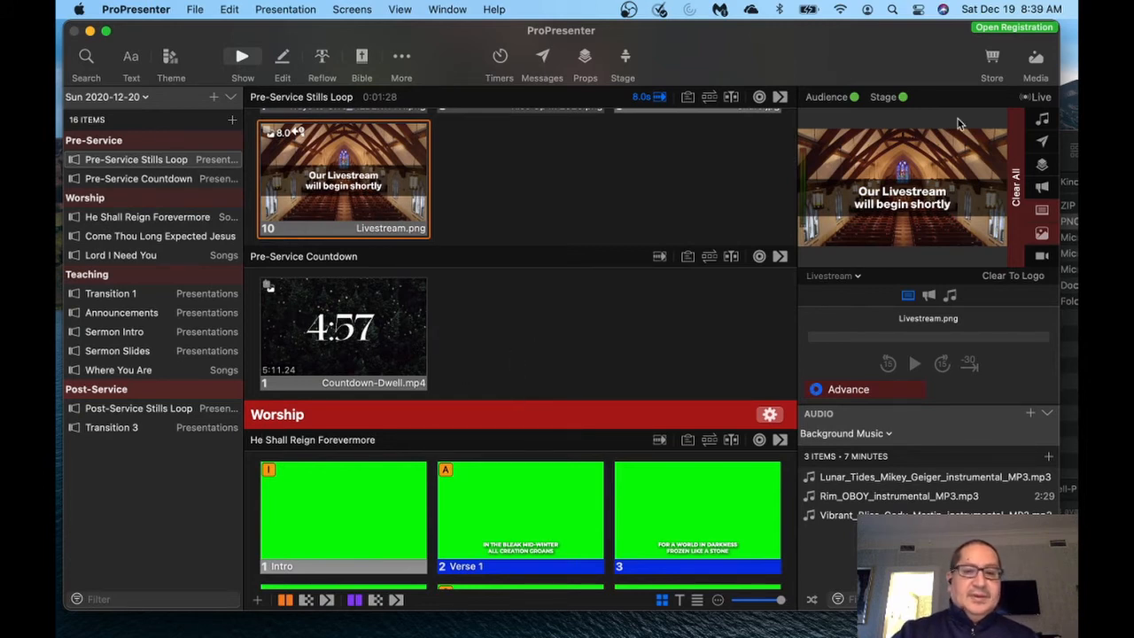
View the options available for the Countdown-Dwell video in the Foreground media playlist, and hide the media bin again.
left_click(1036, 58)
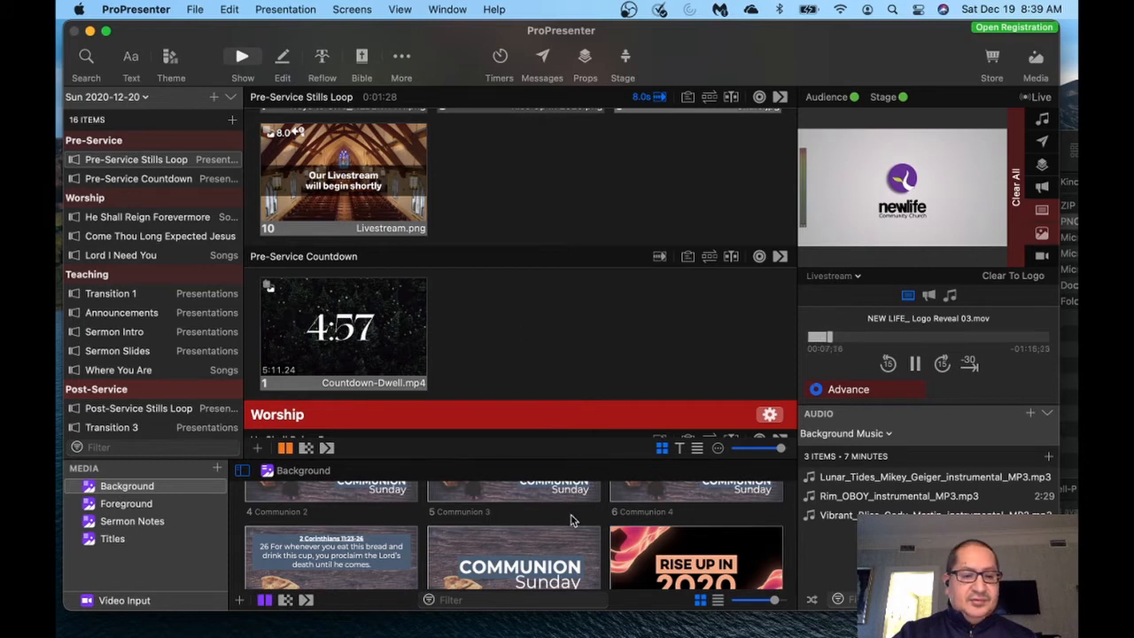
scroll(569, 519, "down", 3)
left_click(147, 507)
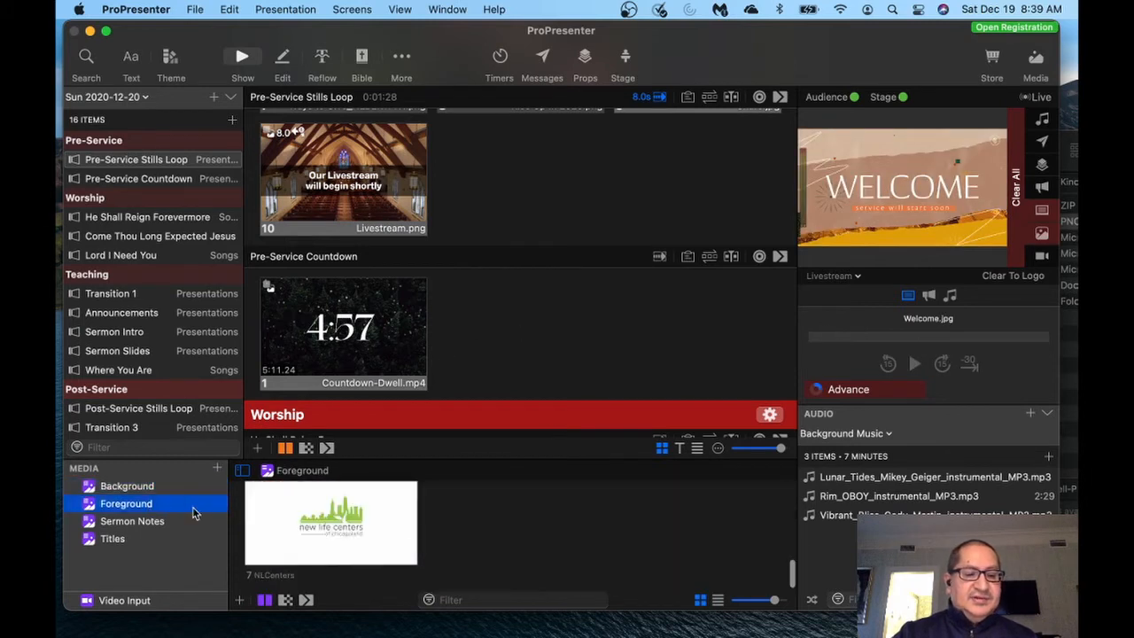
scroll(503, 521, "down", 2)
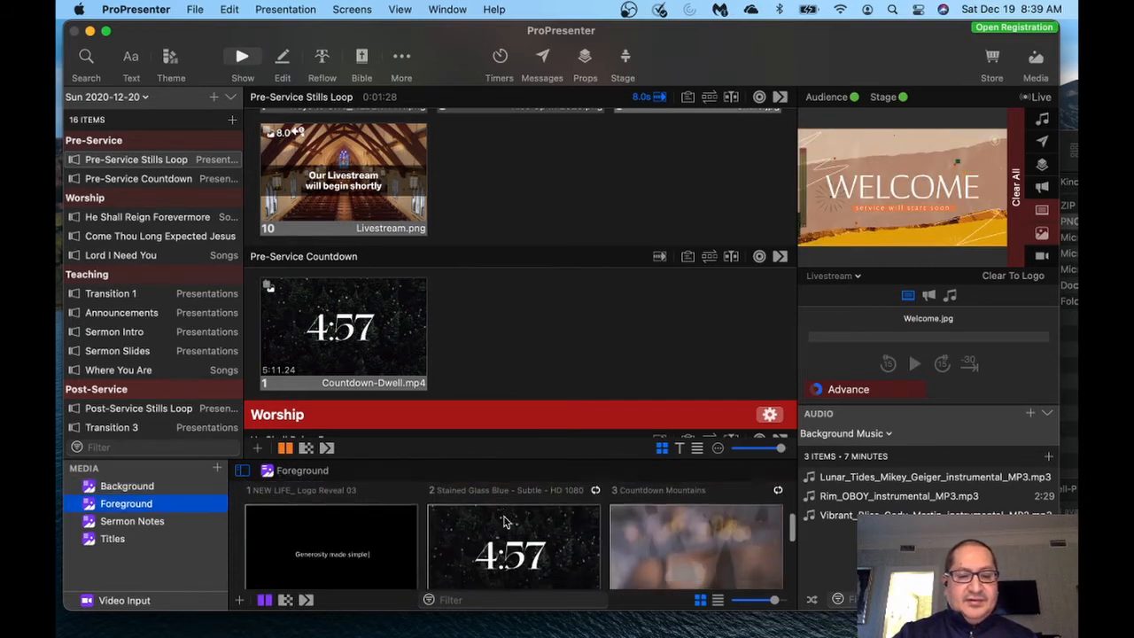
right_click(527, 502)
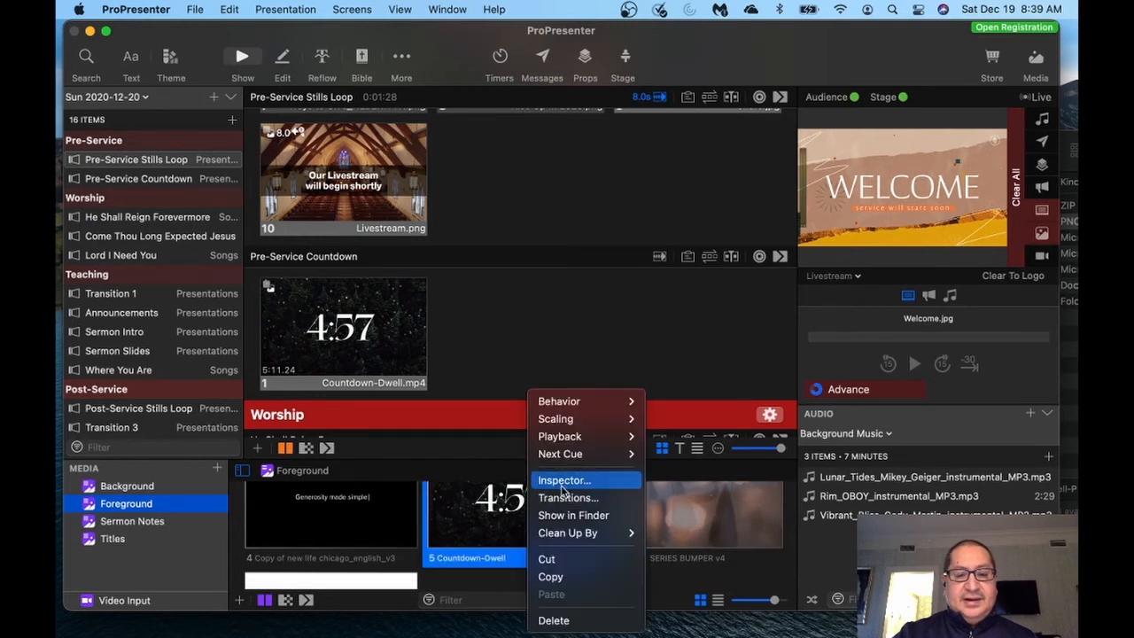
mouse_move(602, 458)
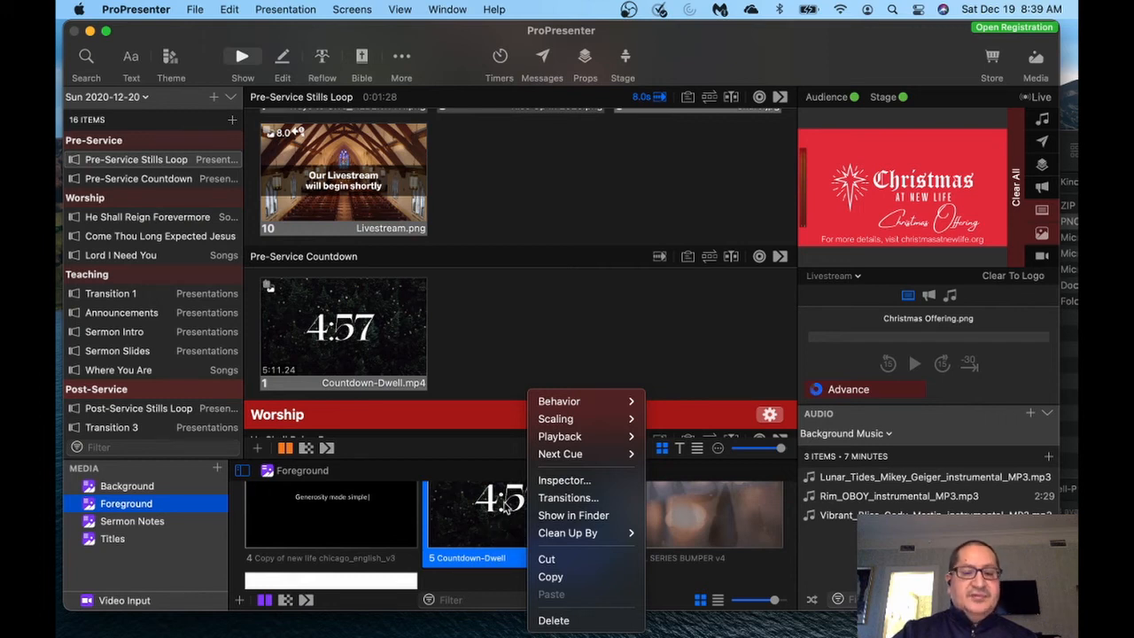
left_click(565, 332)
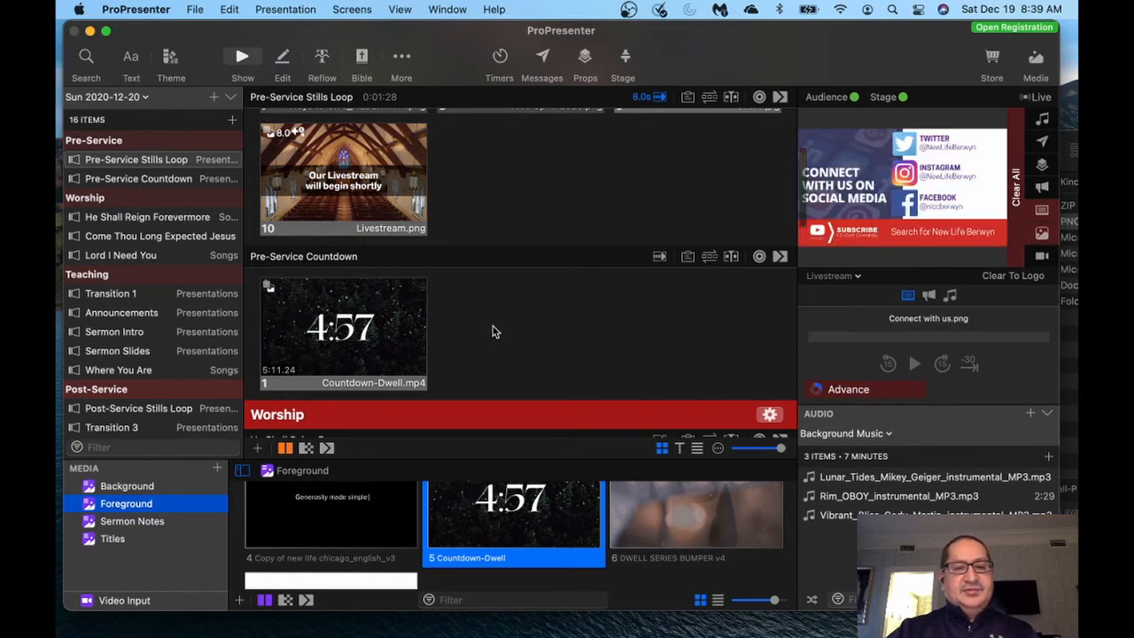
scroll(496, 332, "down", 5)
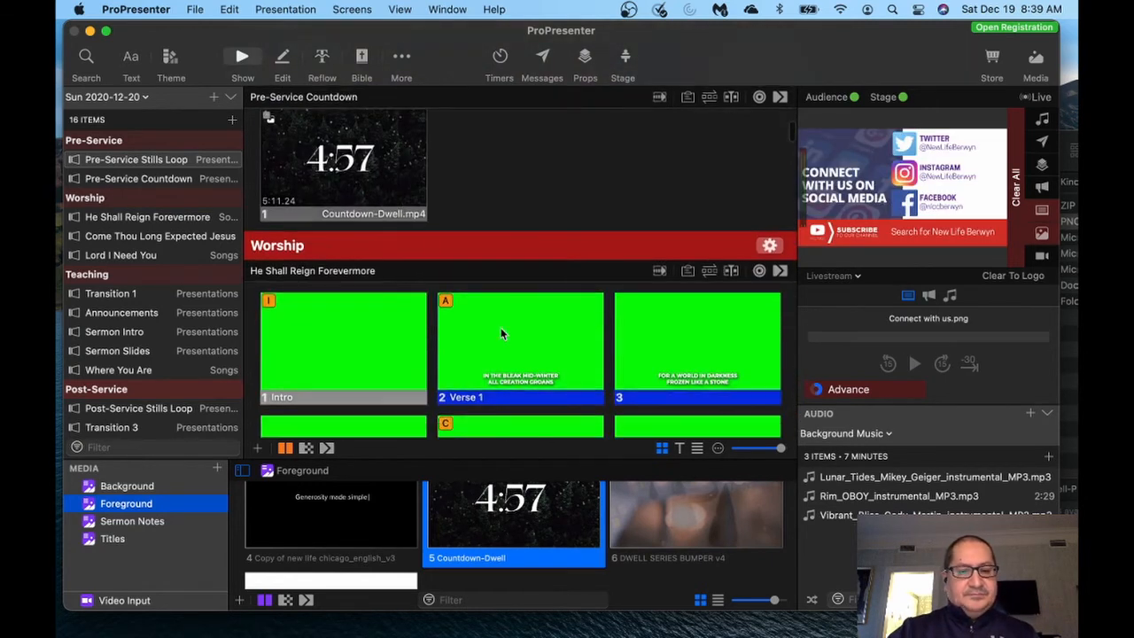
left_click(1036, 62)
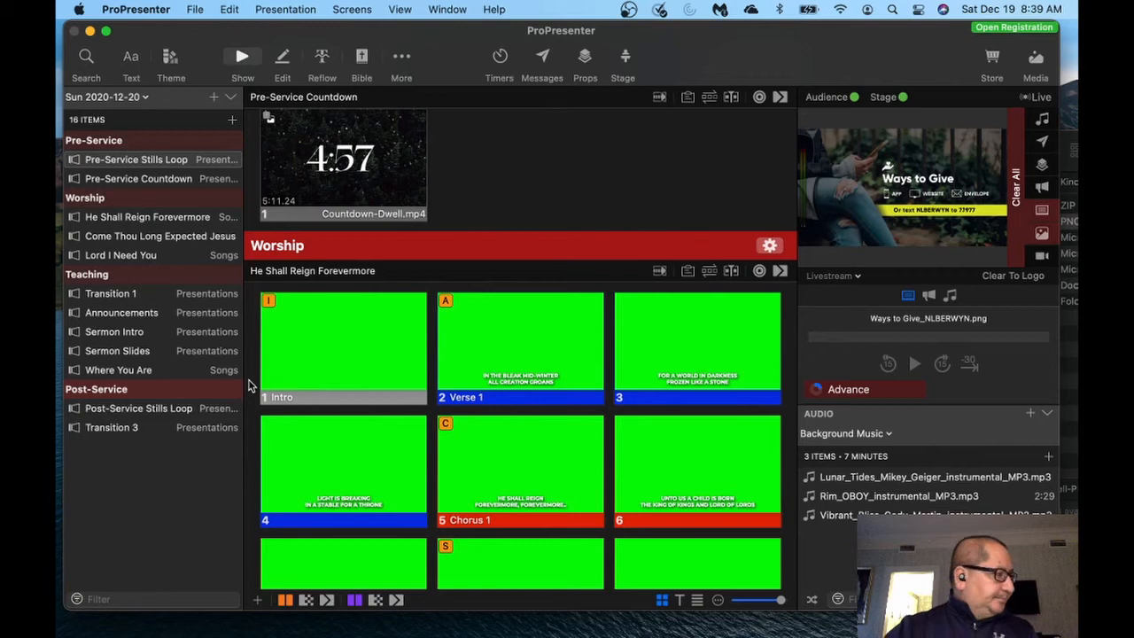
Review the slides of the Worship songs He Shall Reign Forevermore, Come Thou Long Expected Jesus and Lord I Need You.
left_click(162, 218)
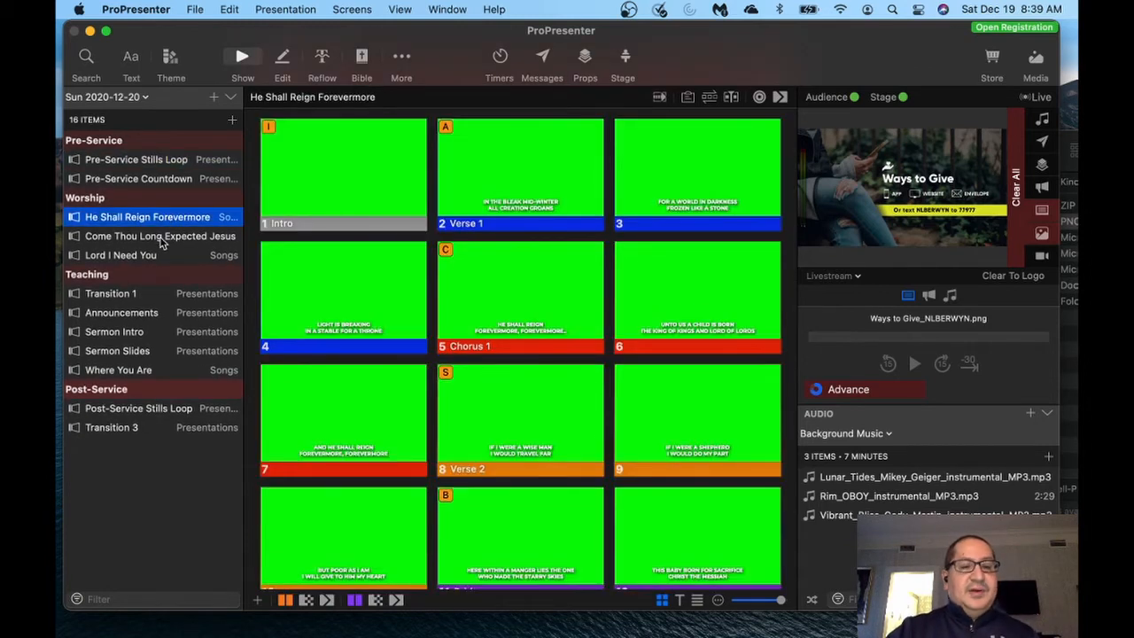
left_click(161, 239)
left_click(154, 256)
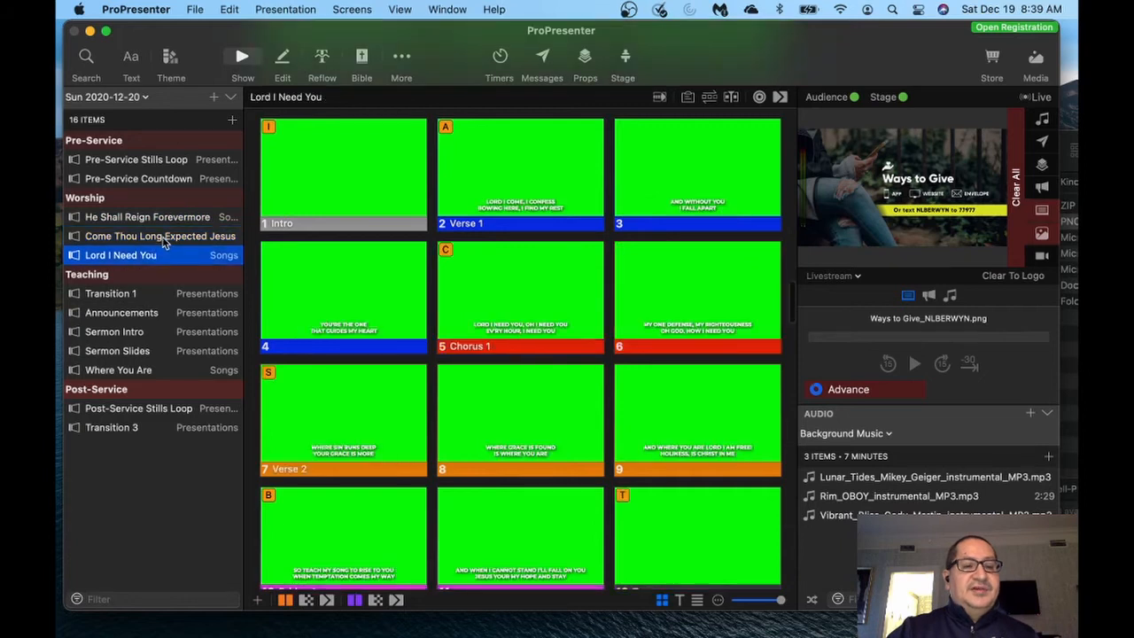
Review the opening slides of He Shall Reign Forevermore and the pre-service items that come before it in the playlist.
left_click(163, 237)
left_click(168, 220)
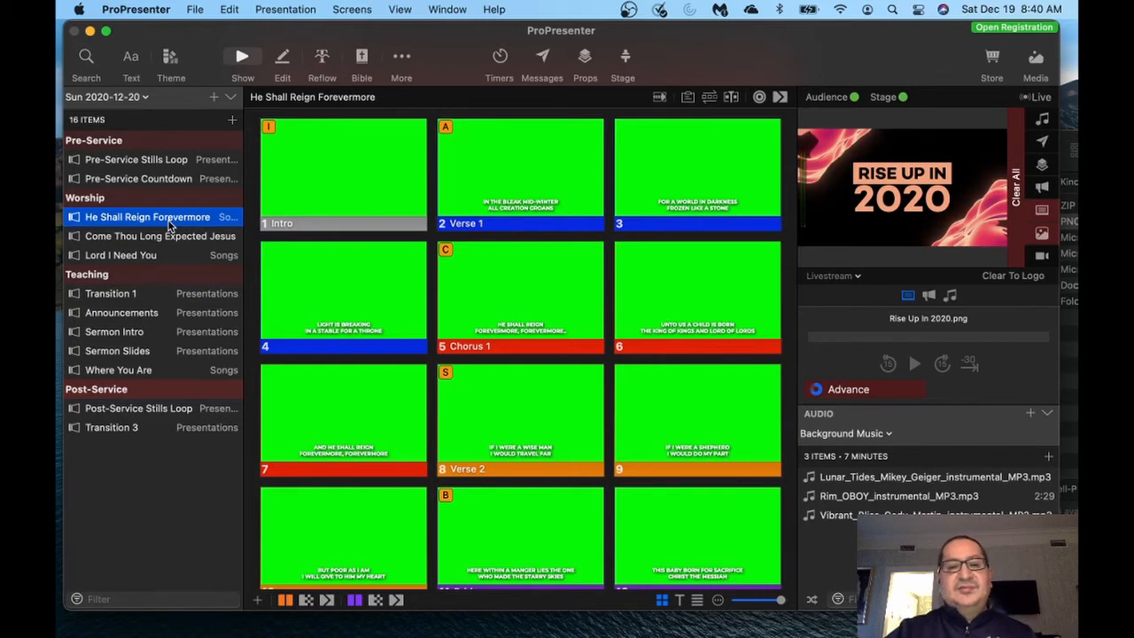
scroll(423, 270, "up", 5)
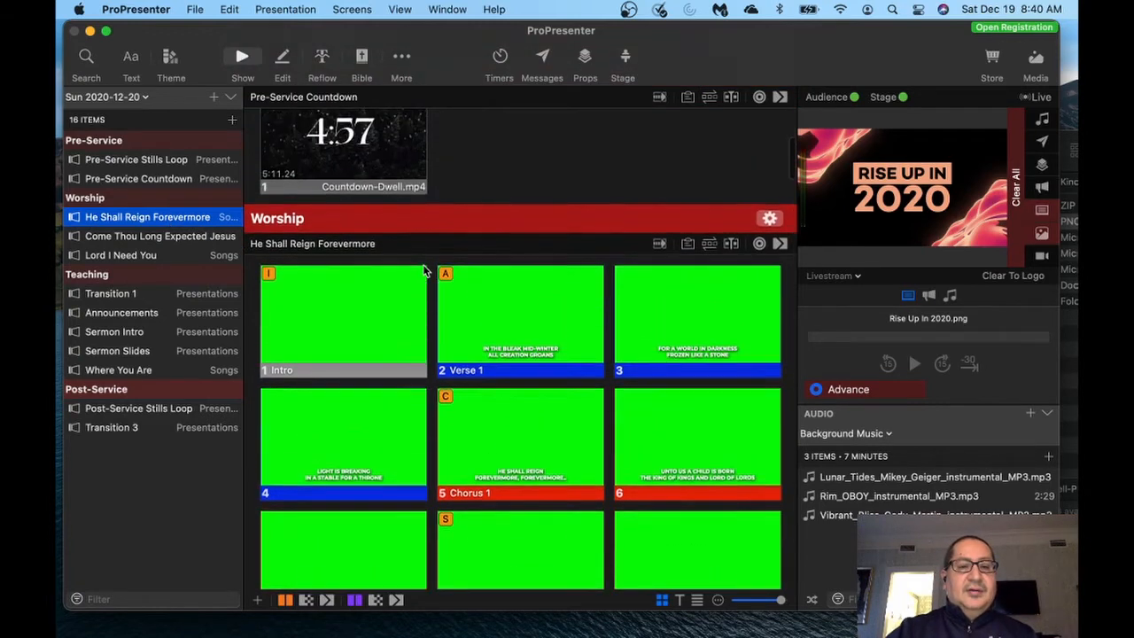
scroll(423, 271, "up", 5)
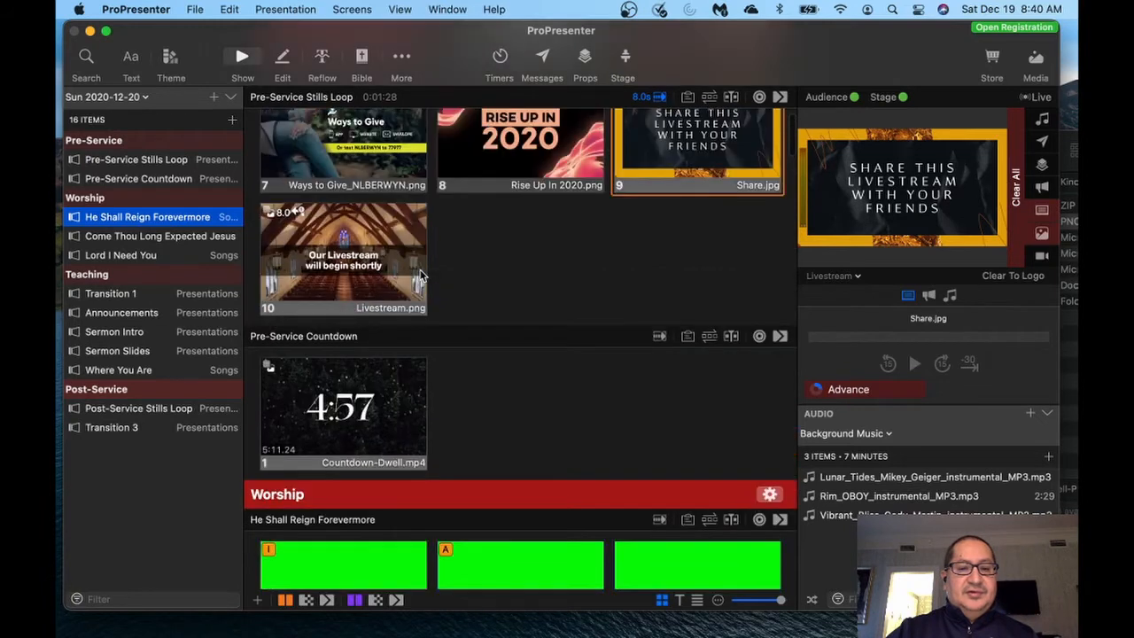
scroll(422, 275, "down", 8)
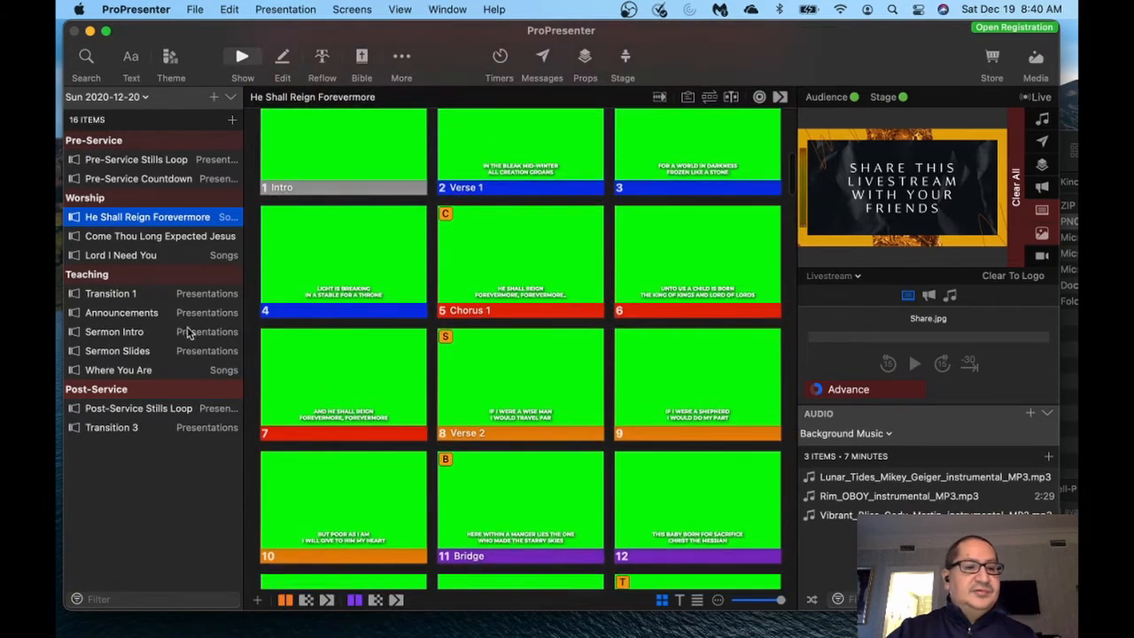
scroll(479, 289, "up", 3)
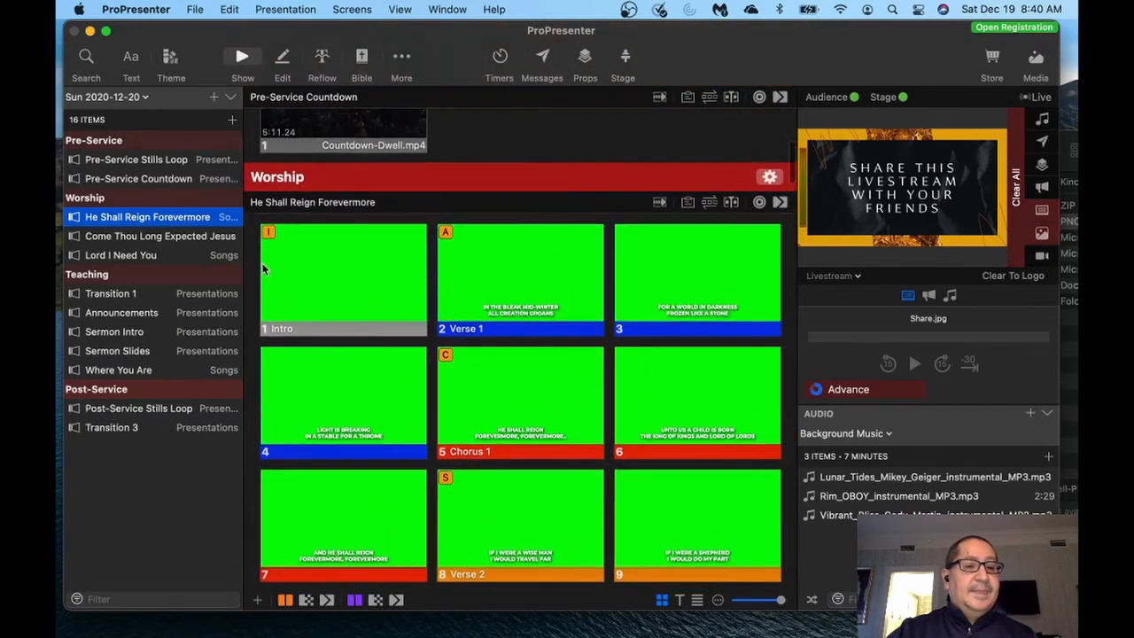
Look through the Announcements and Sermon Intro slides, and show the first Sermon Slides image, Slide1.PNG, live.
left_click(121, 313)
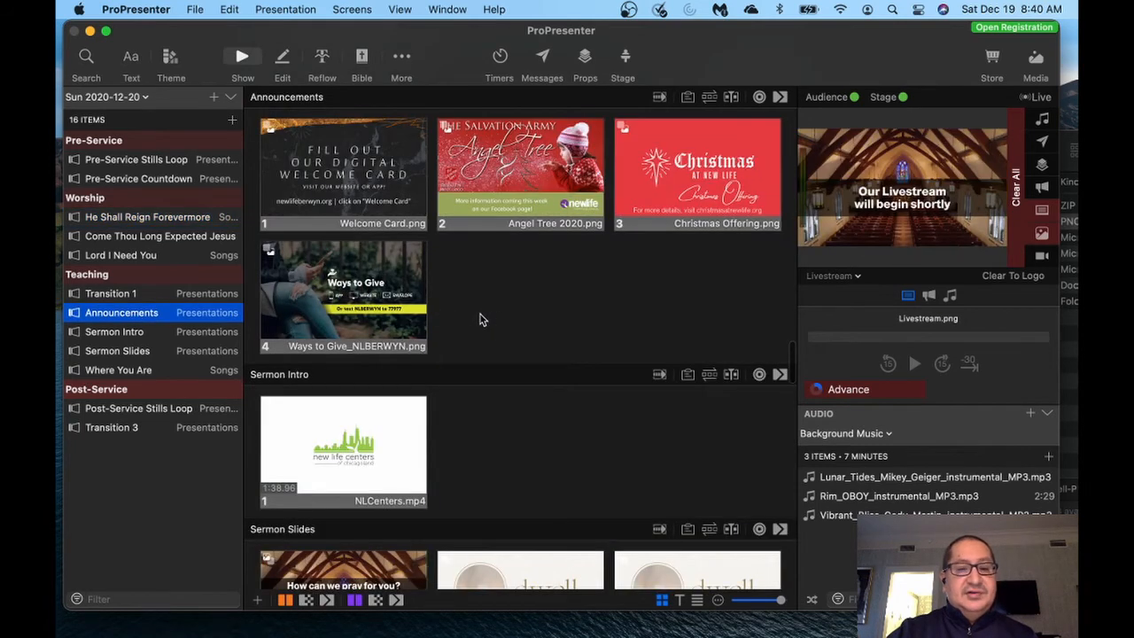
scroll(493, 344, "up", 2)
scroll(494, 342, "down", 5)
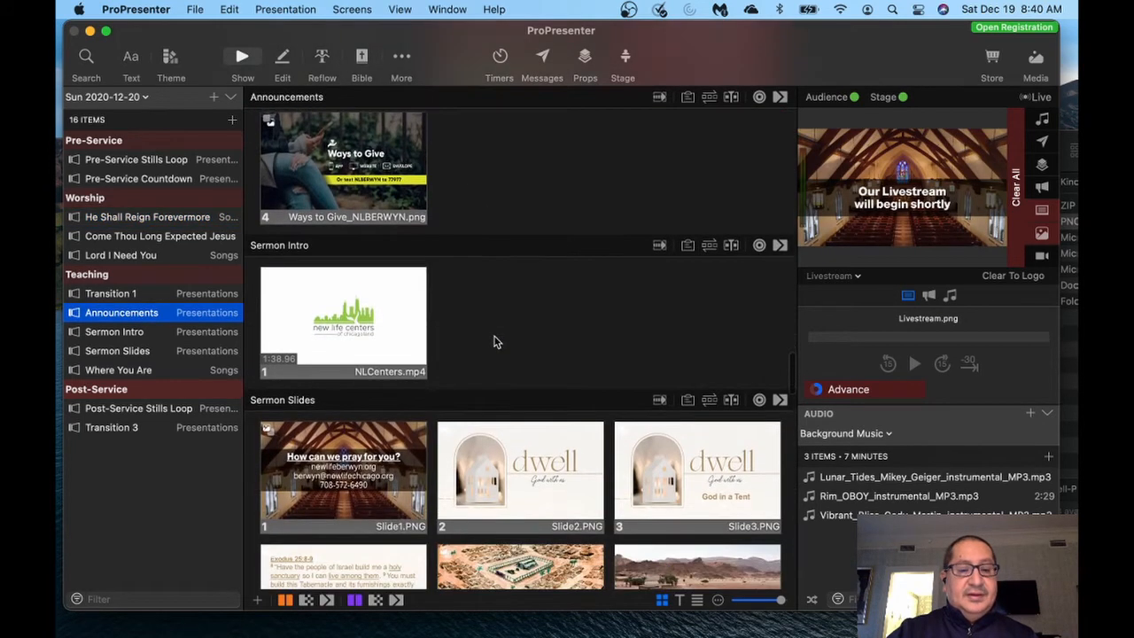
left_click(379, 403)
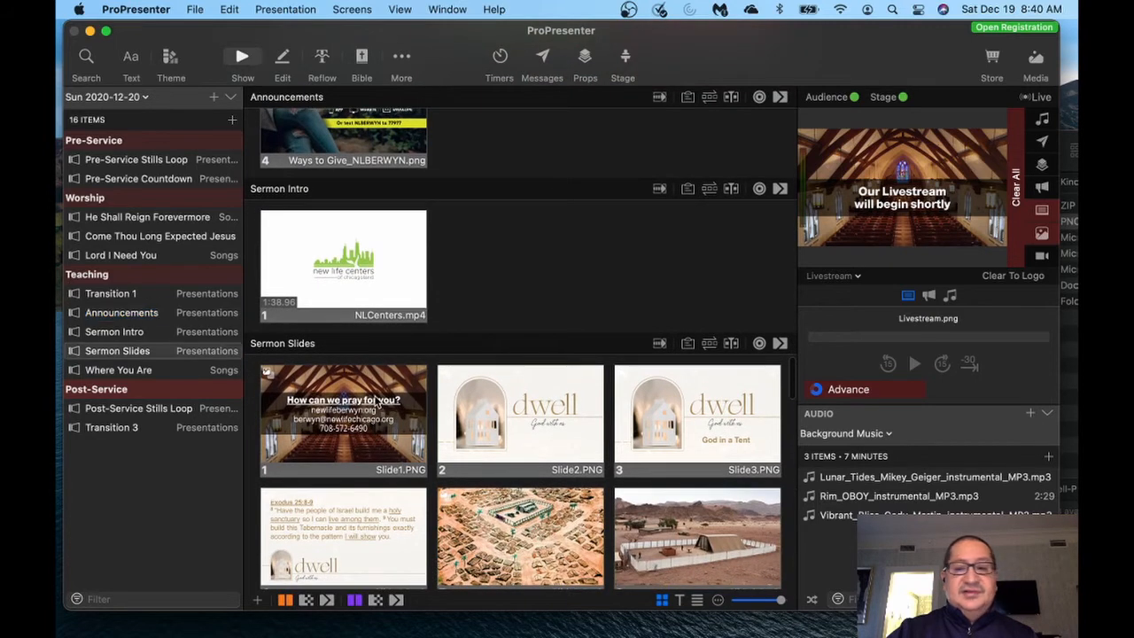
left_click(379, 403)
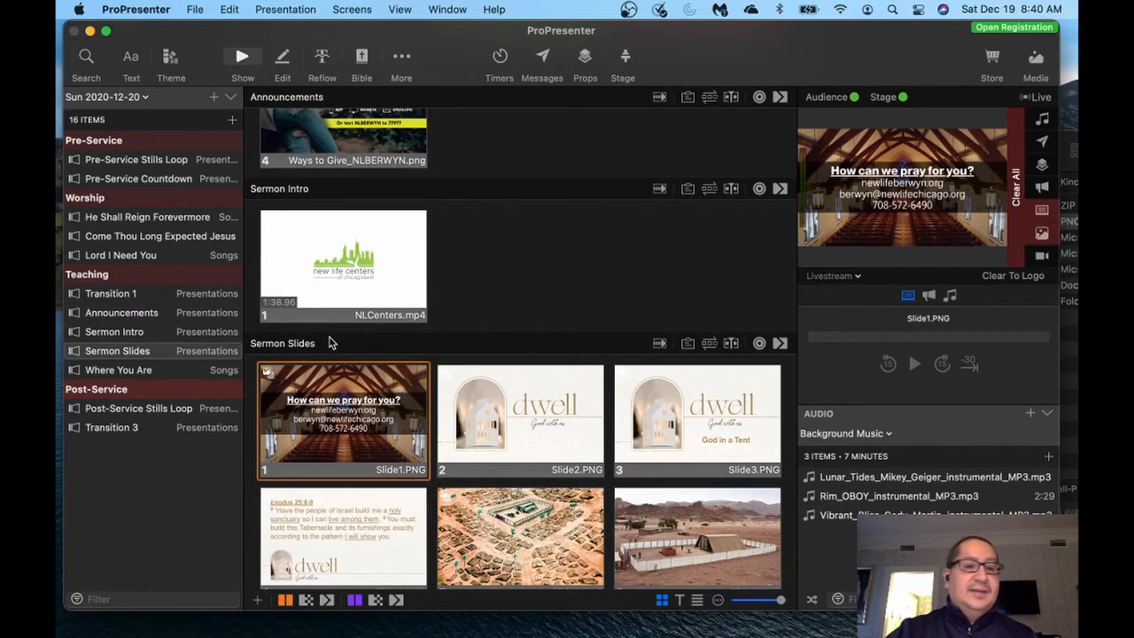
Show the first Verse 1 slide of He Shall Reign Forevermore live, followed by slide 3.
left_click(141, 223)
left_click(142, 226)
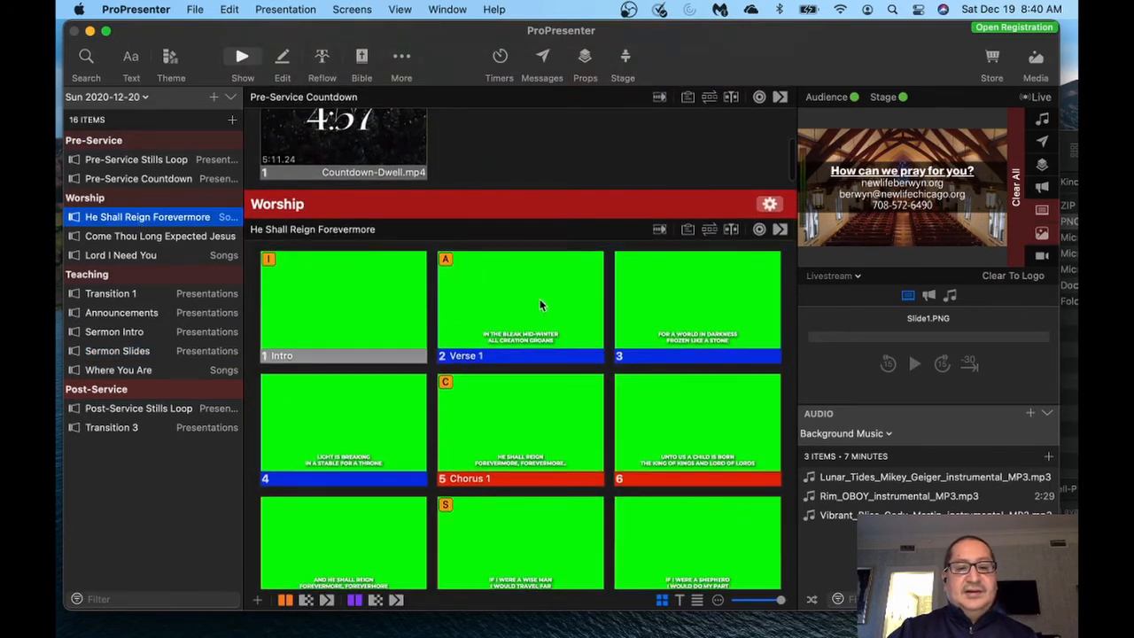
left_click(576, 299)
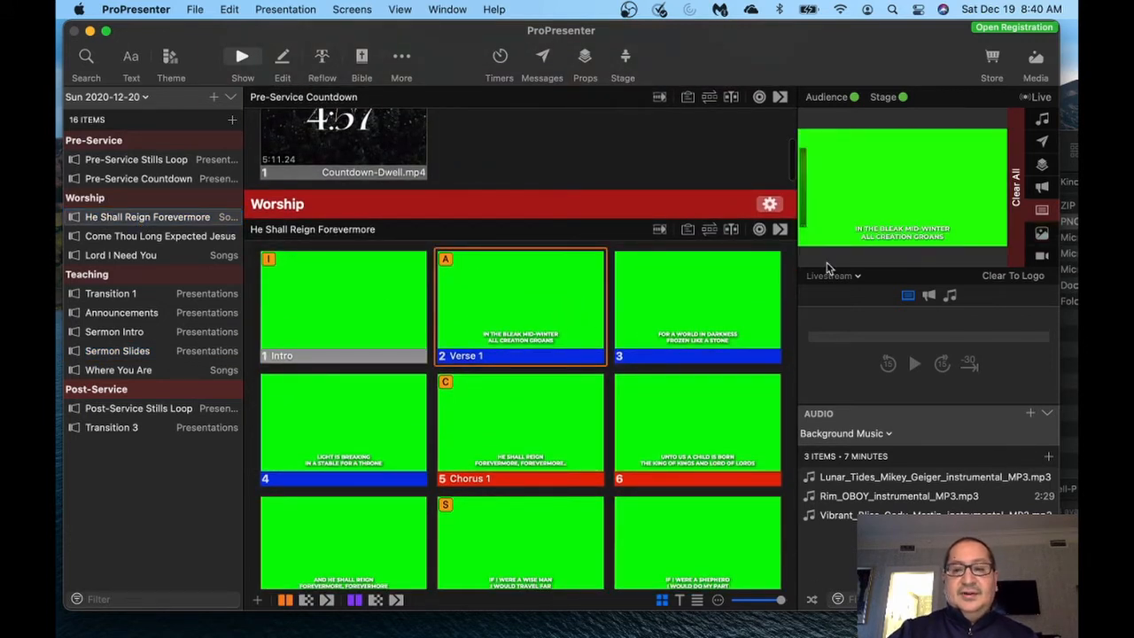
left_click(703, 298)
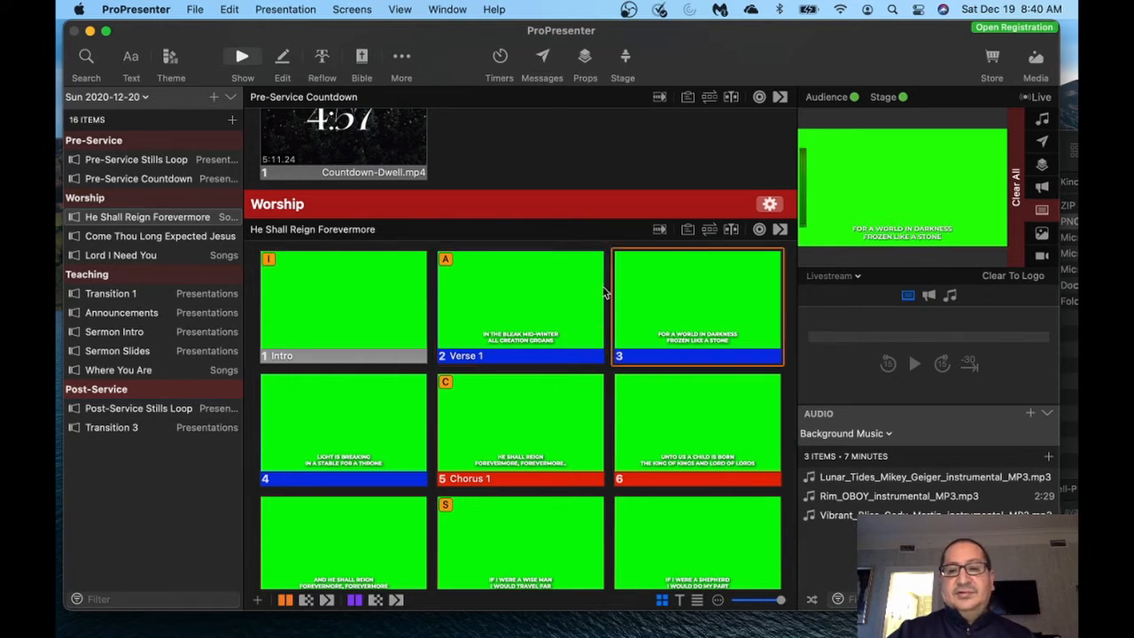
Show the loop's Livestream slide live, and overlay the lyrics of He Shall Reign Forevermore slides 2 and 3 on it.
scroll(585, 168, "up", 3)
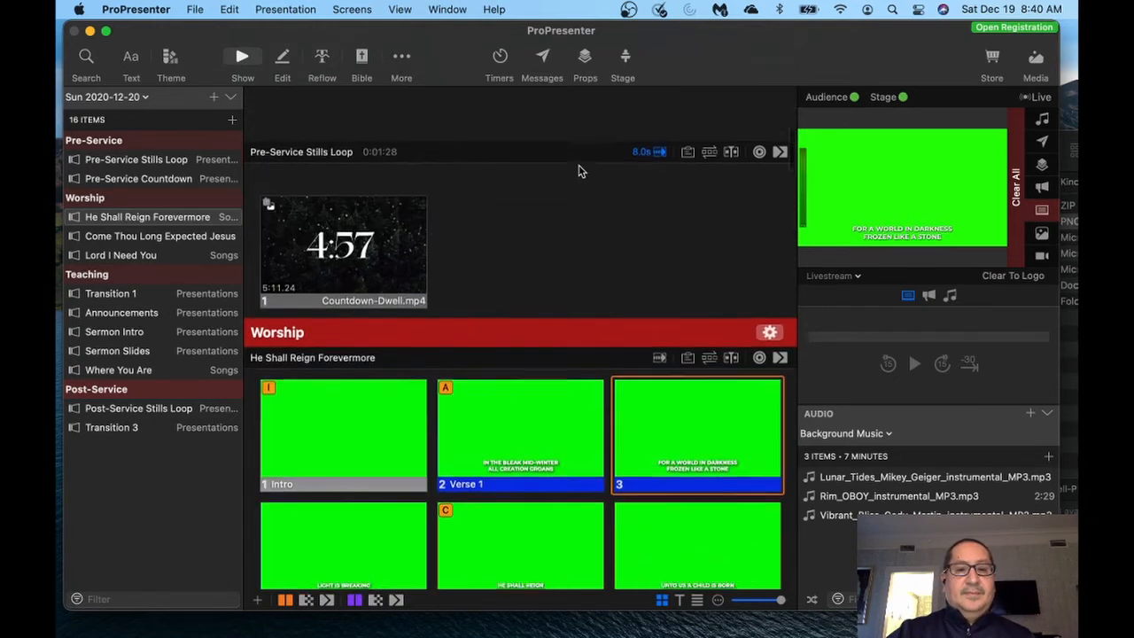
scroll(578, 171, "up", 2)
left_click(376, 191)
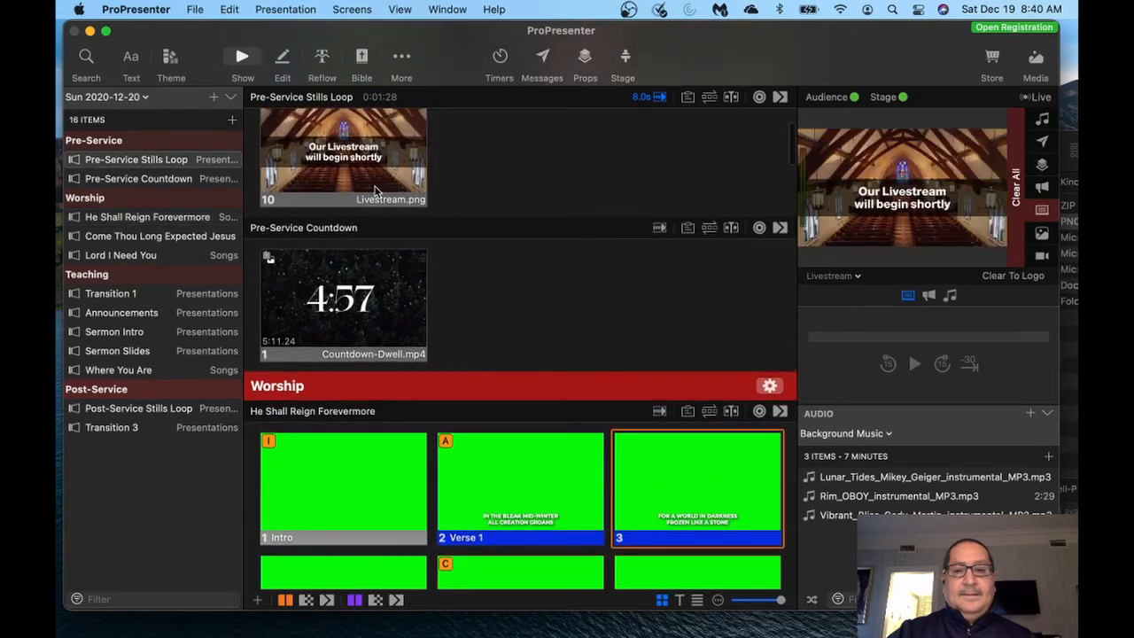
left_click(533, 485)
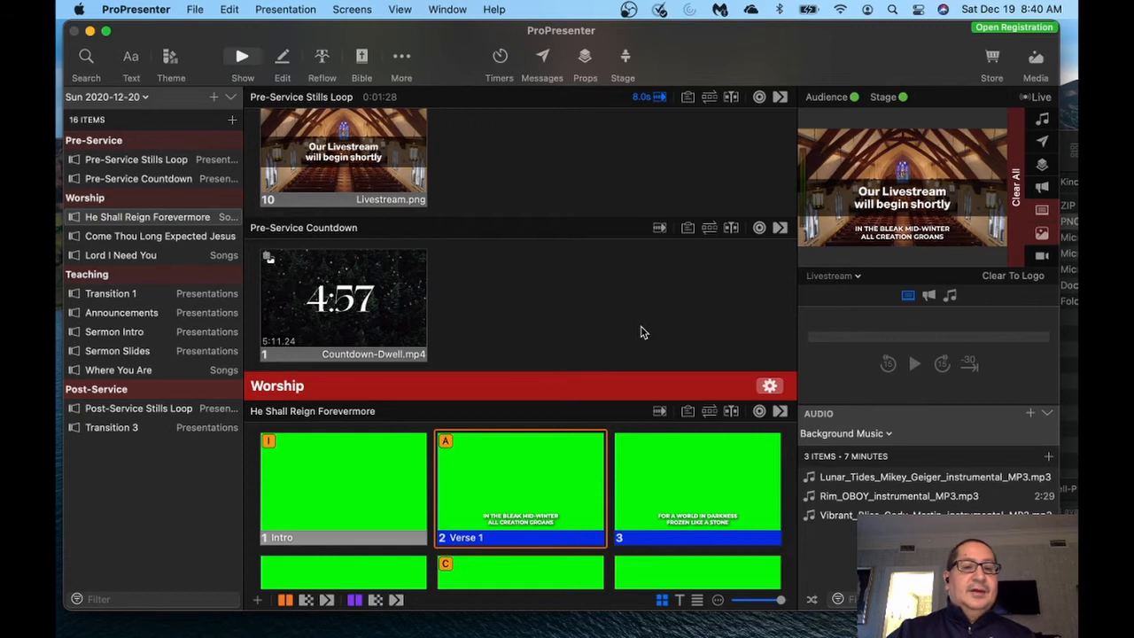
left_click(744, 461)
scroll(534, 480, "up", 1)
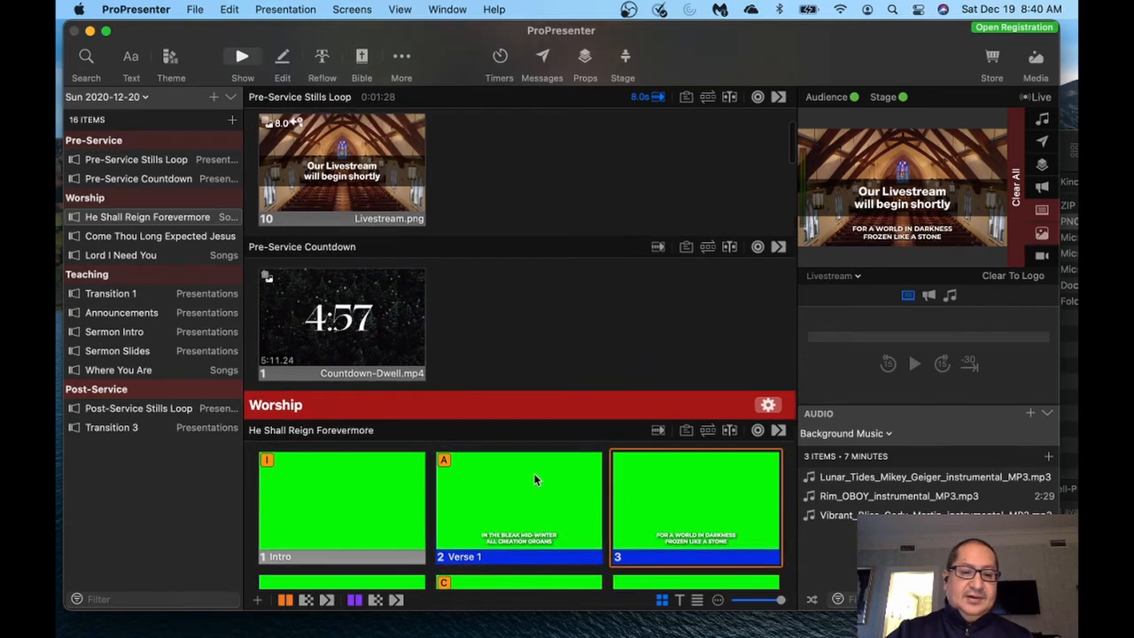
scroll(535, 479, "down", 5)
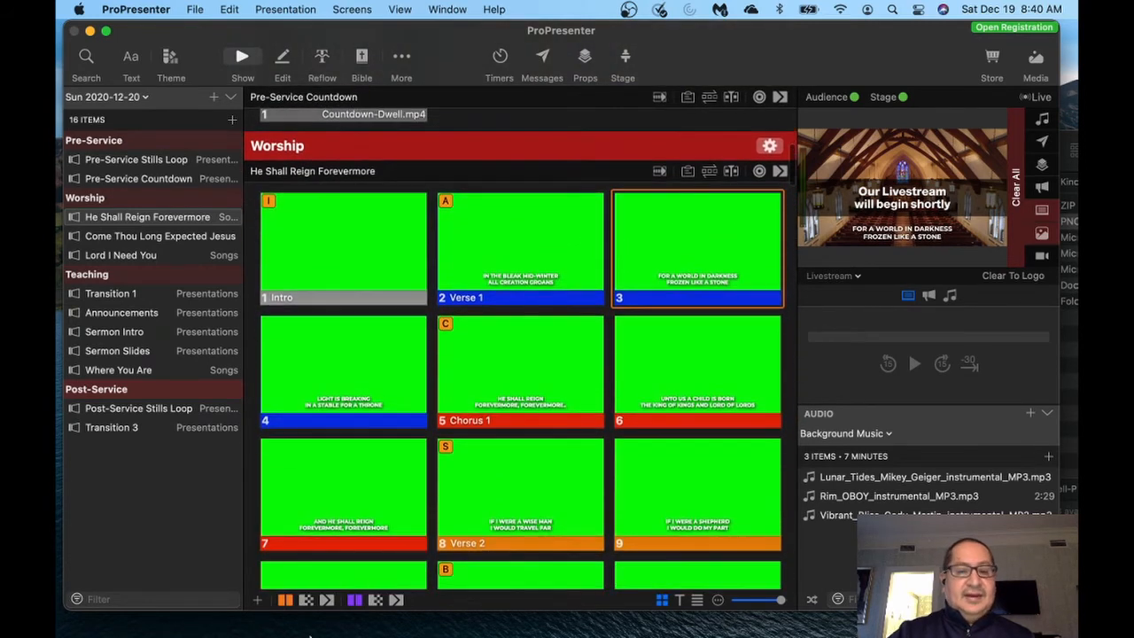
Switch to Google Chrome and open the December 20, 2020 Berwyn English Celebrations plan in Planning Center Services from the Ministry bookmarks.
mouse_move(320, 616)
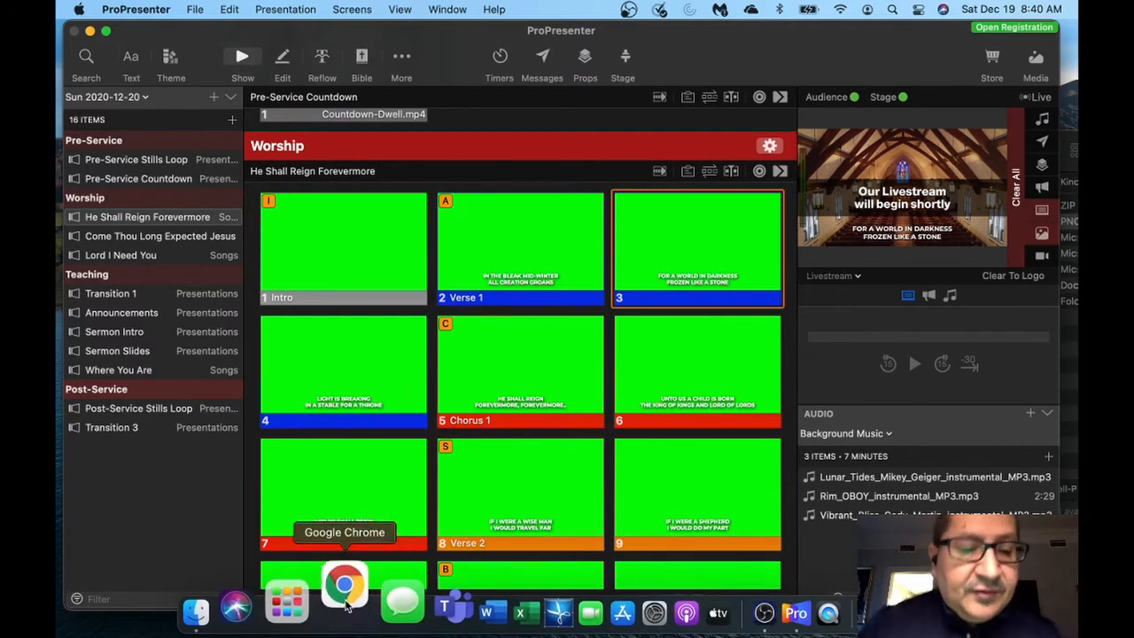
left_click(346, 605)
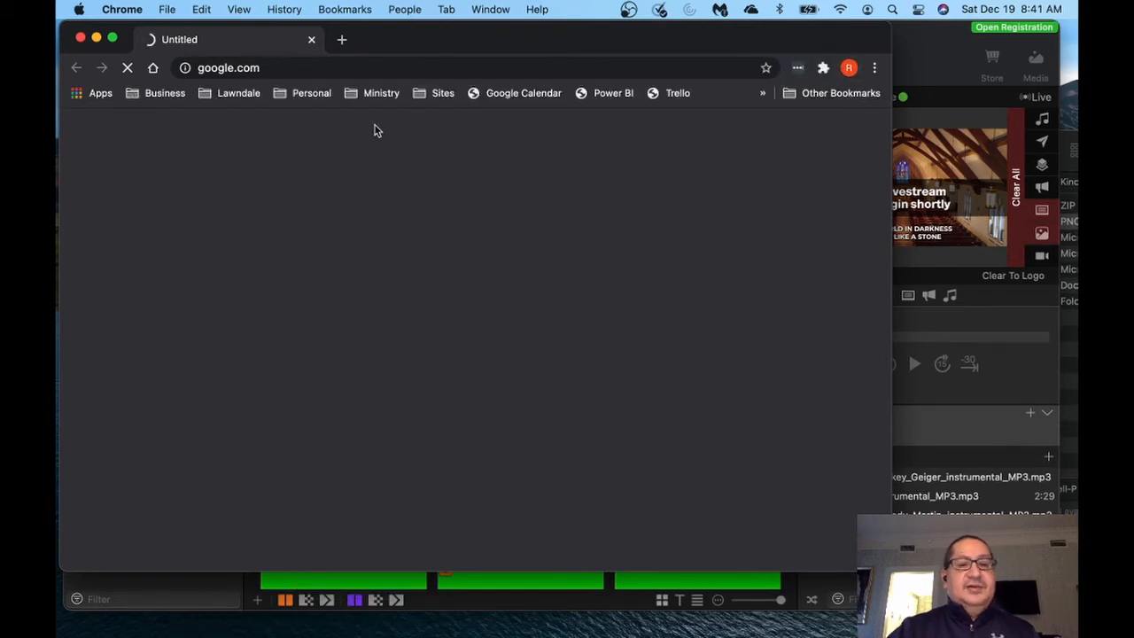
left_click(382, 93)
left_click(445, 126)
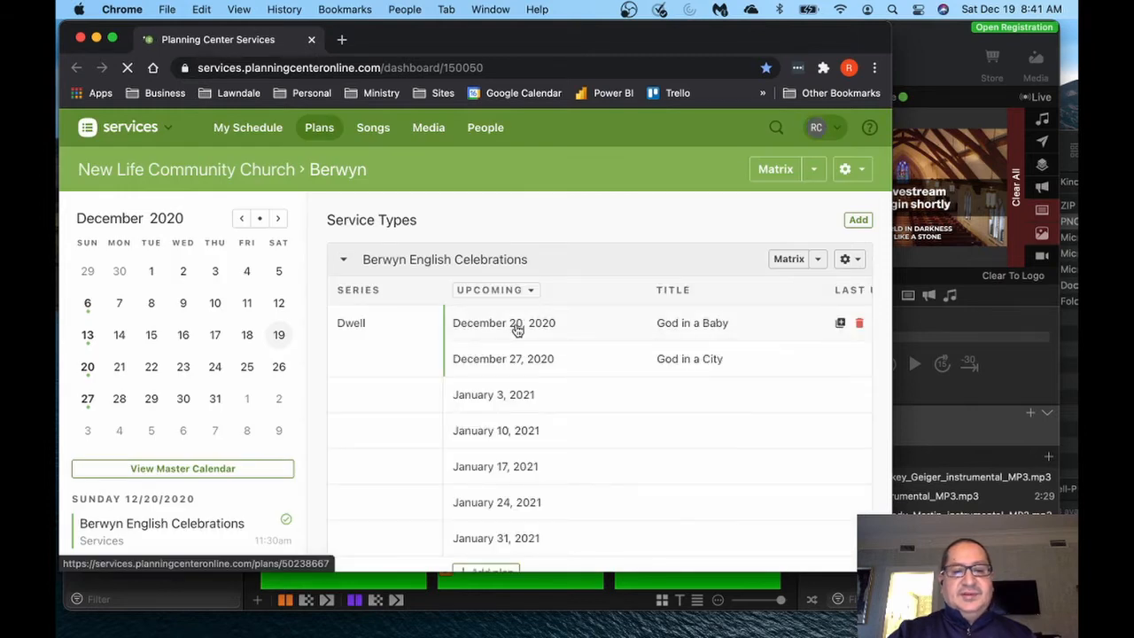
left_click(517, 329)
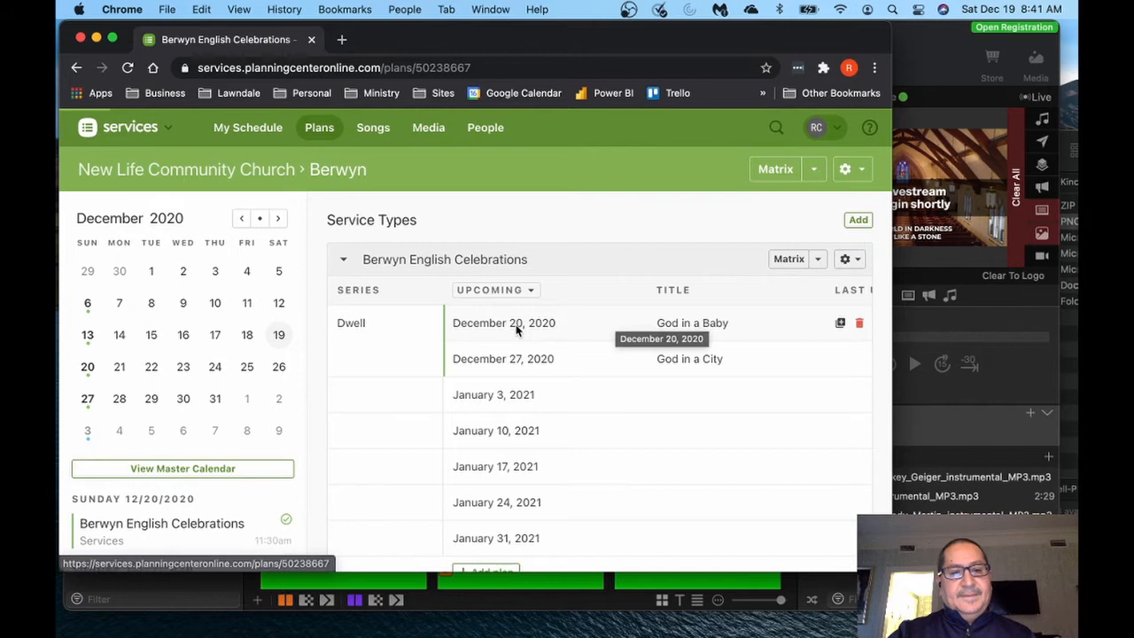
Review the plan's order of service down to the Worship songs, and widen the browser window.
scroll(524, 335, "down", 2)
scroll(524, 335, "down", 2)
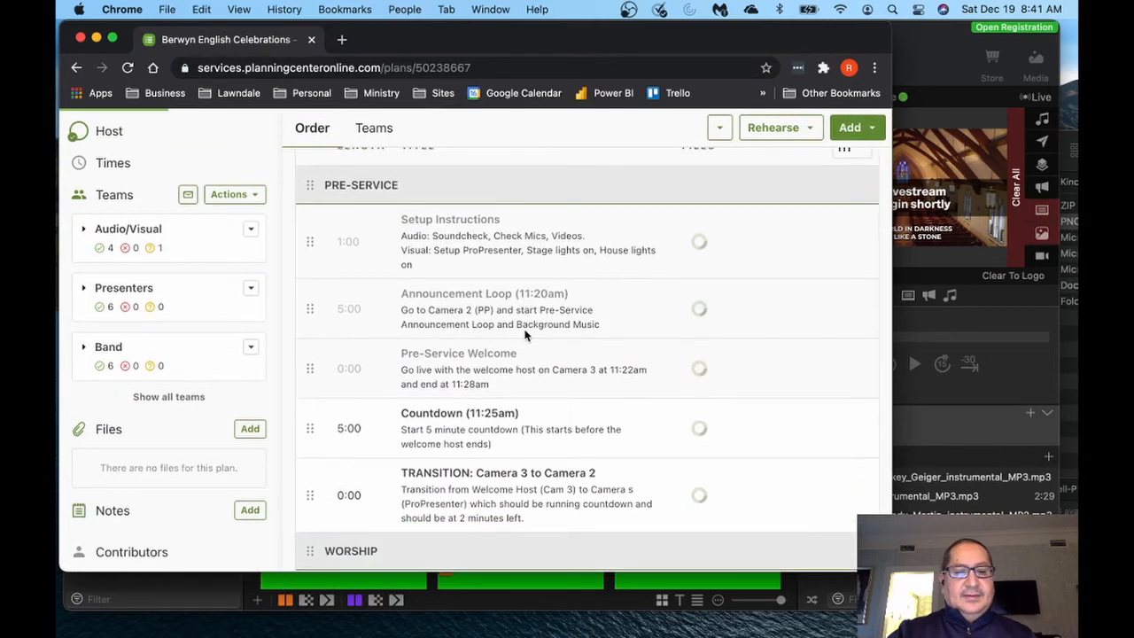
scroll(531, 337, "down", 2)
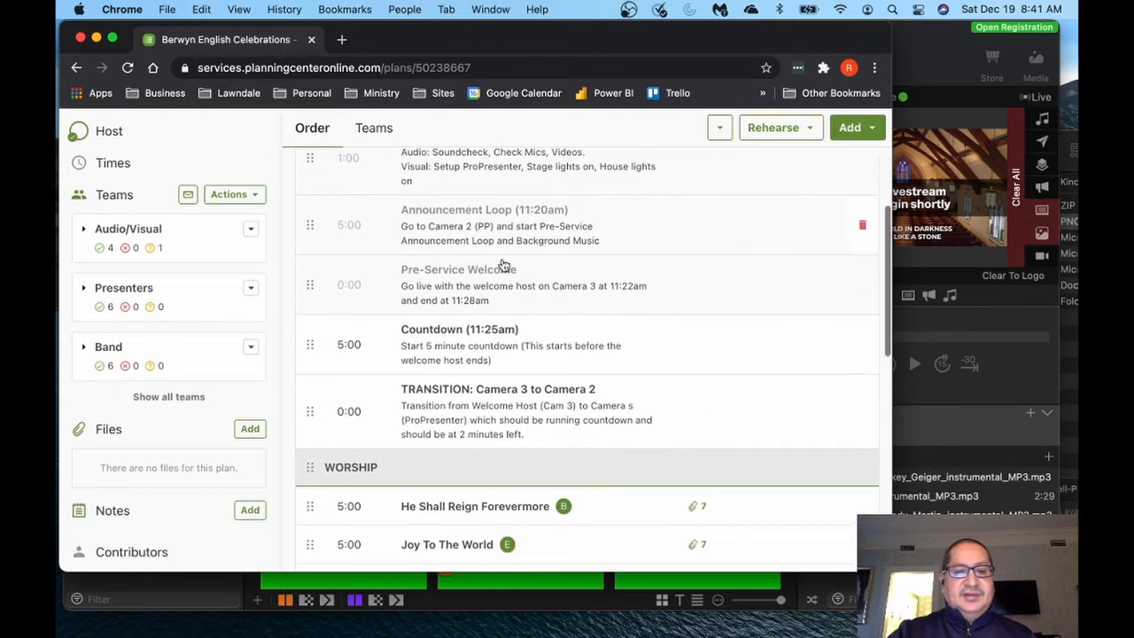
scroll(501, 266, "down", 3)
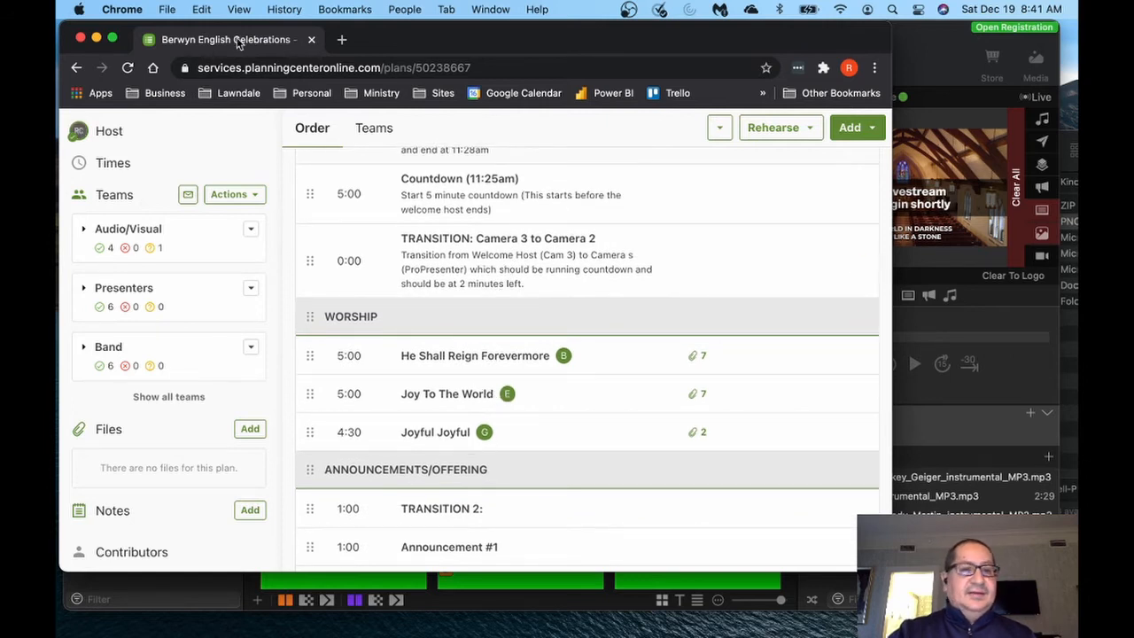
left_click_drag(893, 217, 1056, 241)
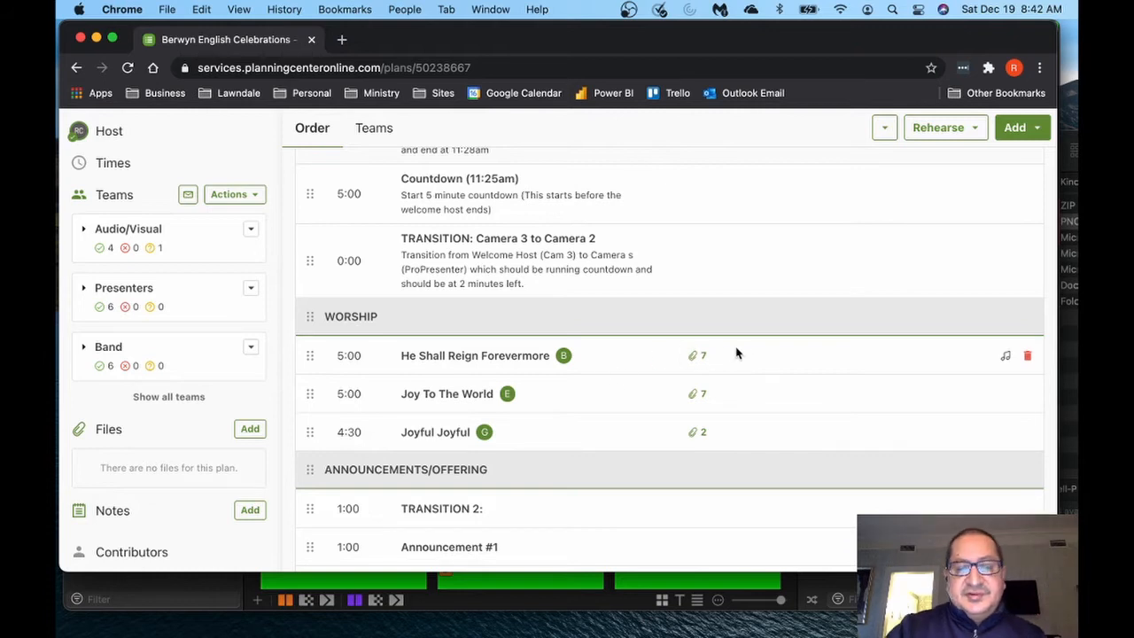
View the files of He Shall Reign Forevermore, open its SongSelect Chart in B, highlight the songwriter credit, and close the chart.
left_click(695, 358)
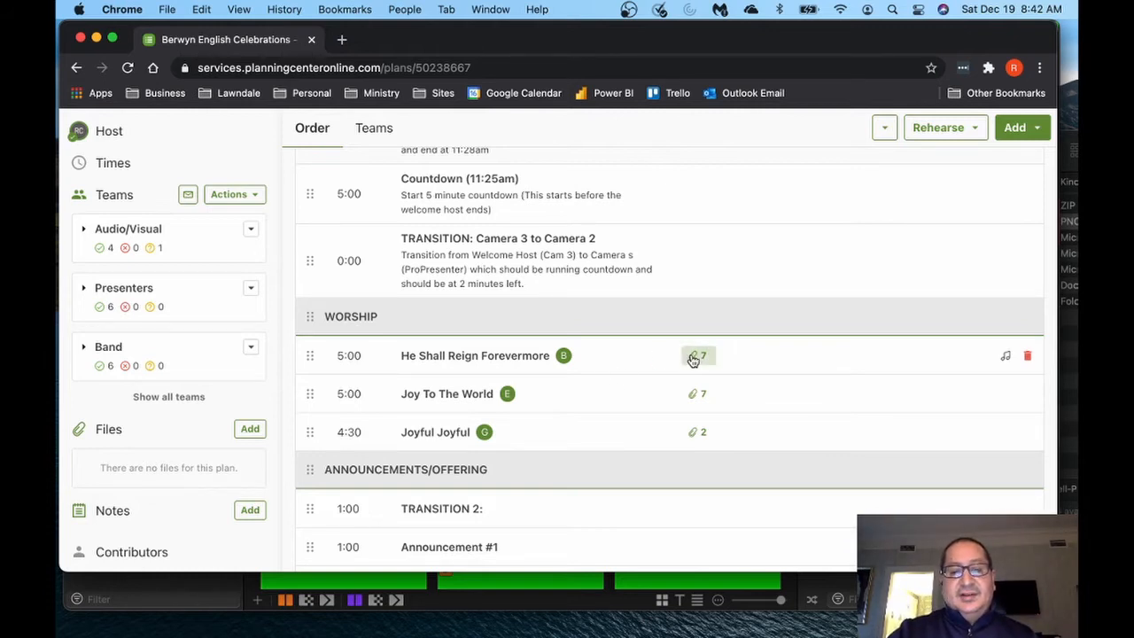
left_click(693, 358)
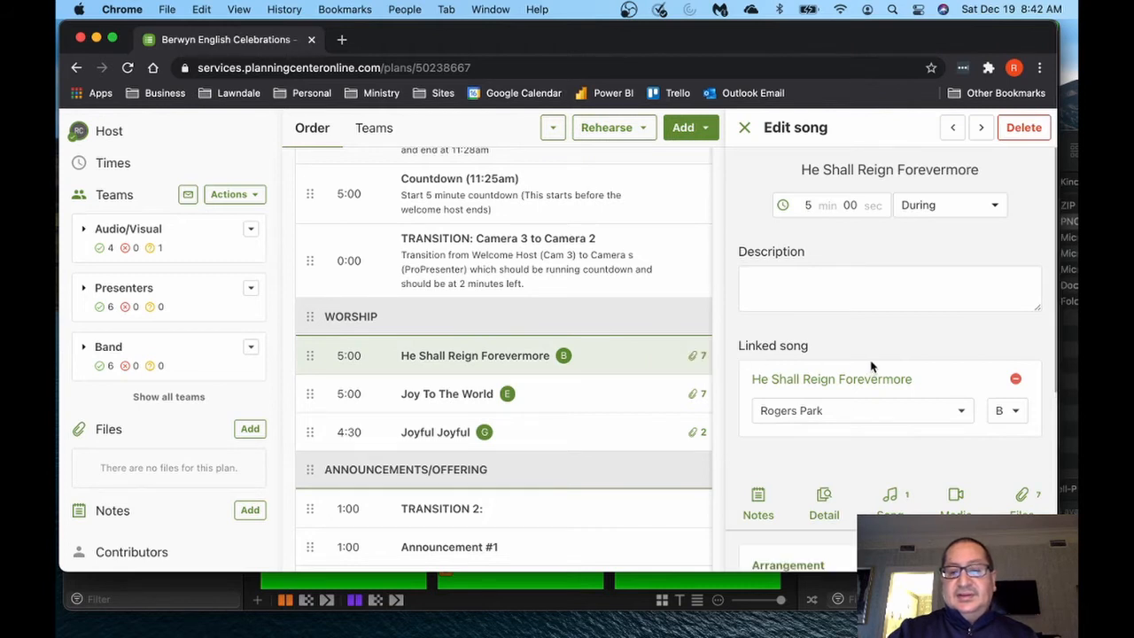
scroll(853, 284, "down", 3)
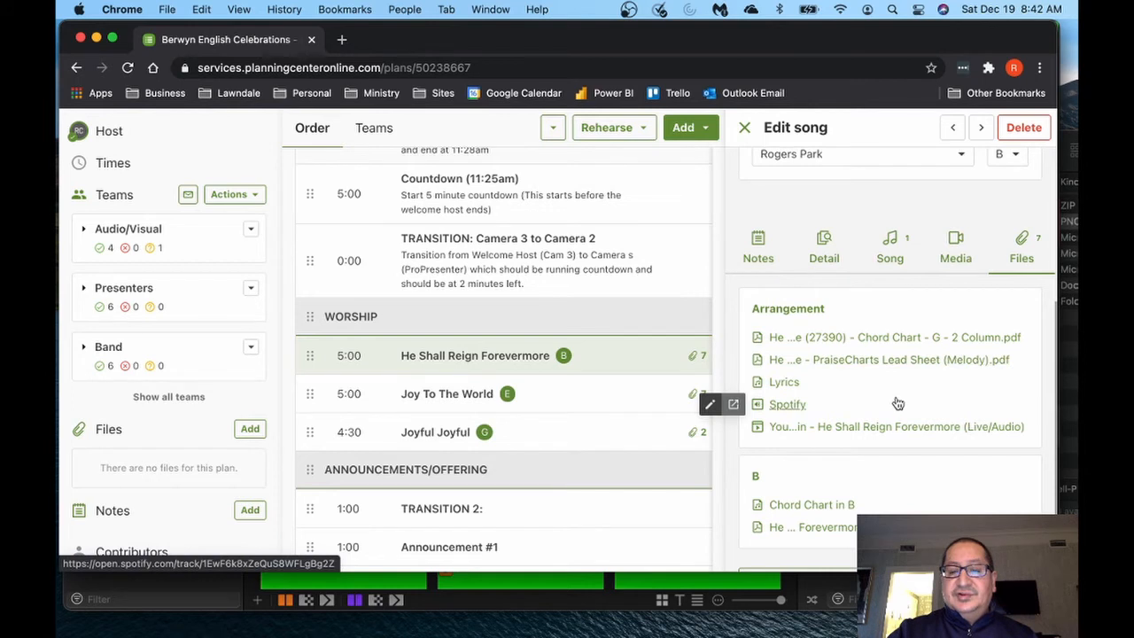
scroll(897, 404, "down", 1)
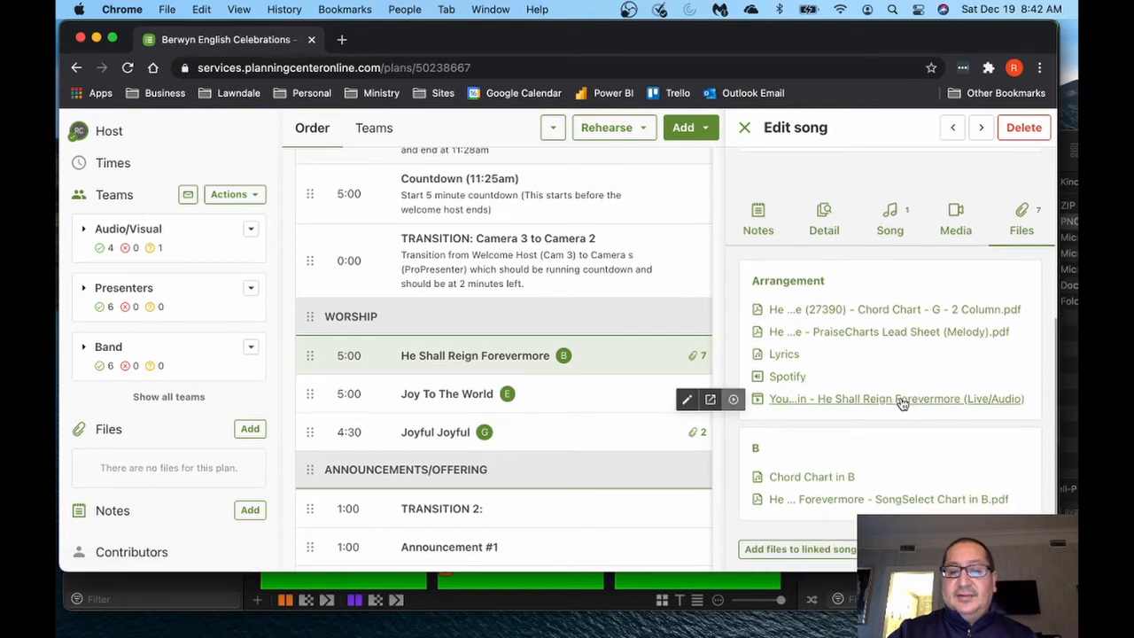
left_click(894, 502)
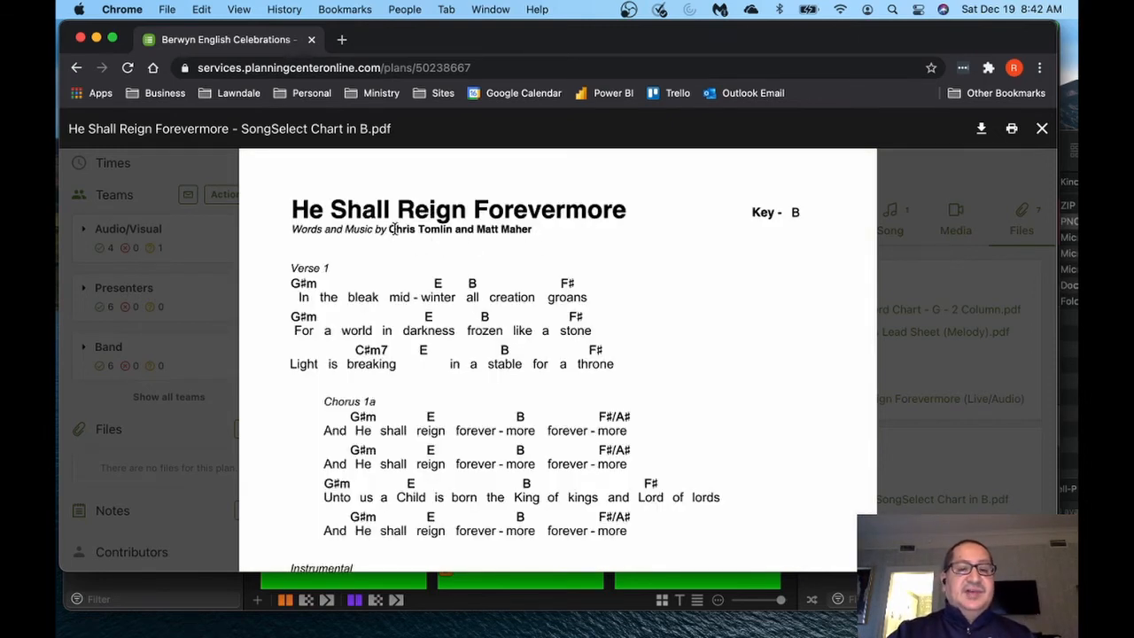
left_click_drag(430, 232, 534, 232)
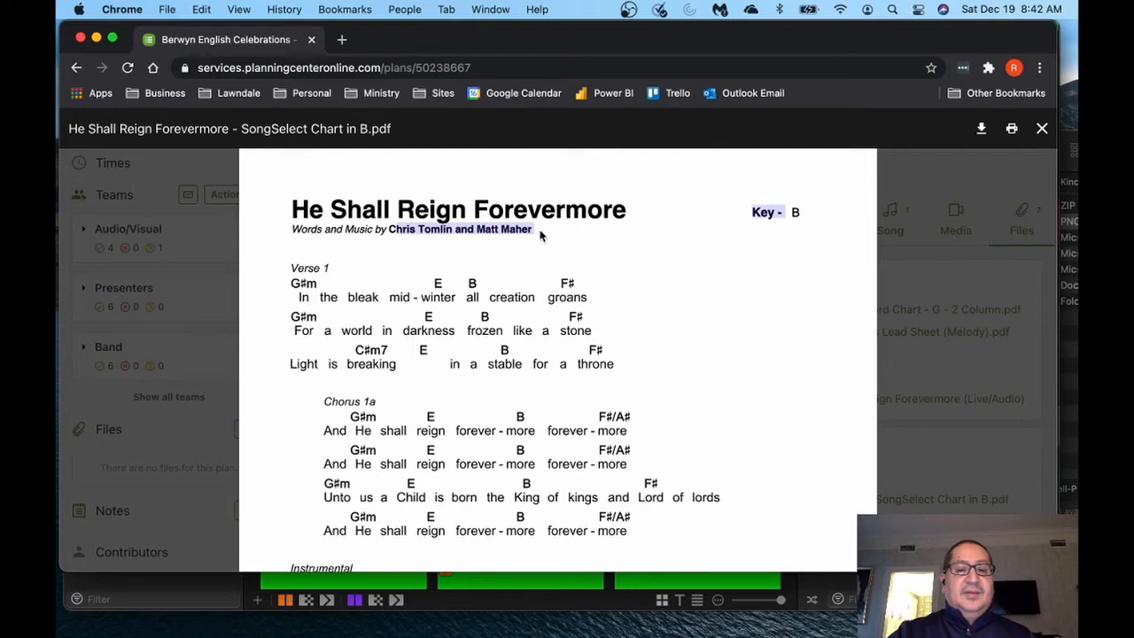
left_click(933, 186)
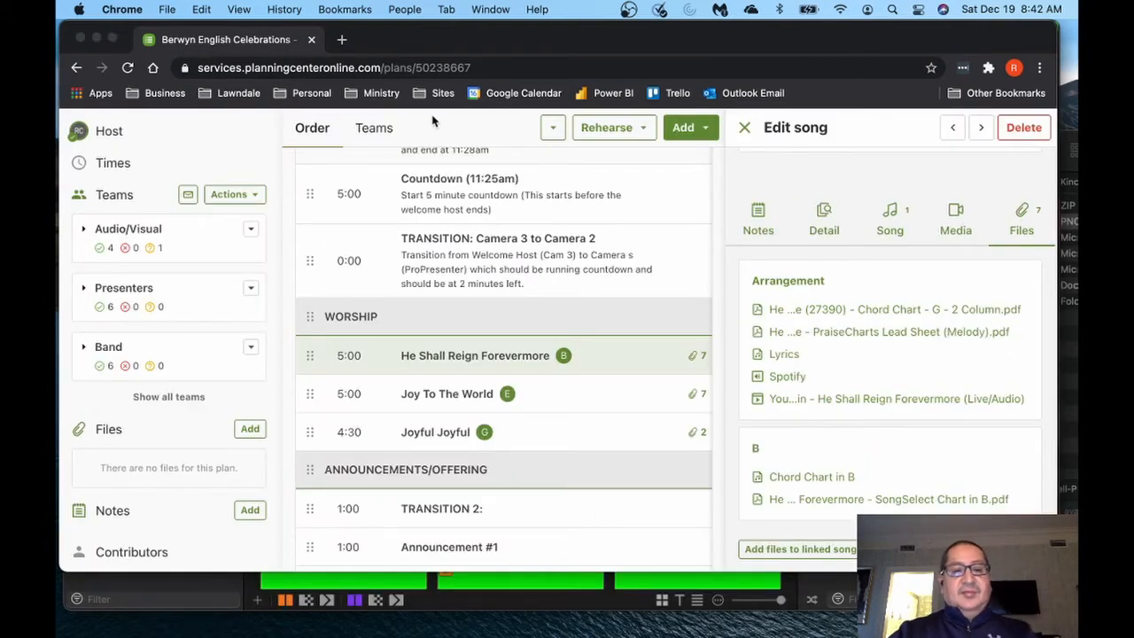
Switch back to ProPresenter, go to He Shall Reign Forevermore in the Worship section, and show its slide 3 live.
key("super+Tab")
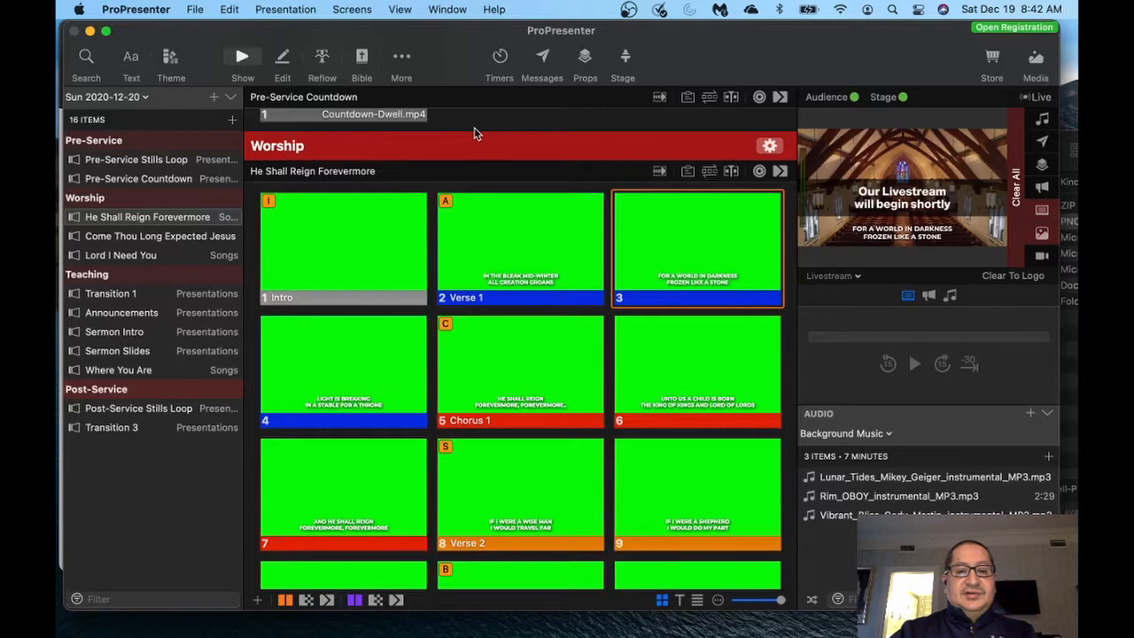
left_click(172, 224)
left_click(163, 237)
left_click(175, 224)
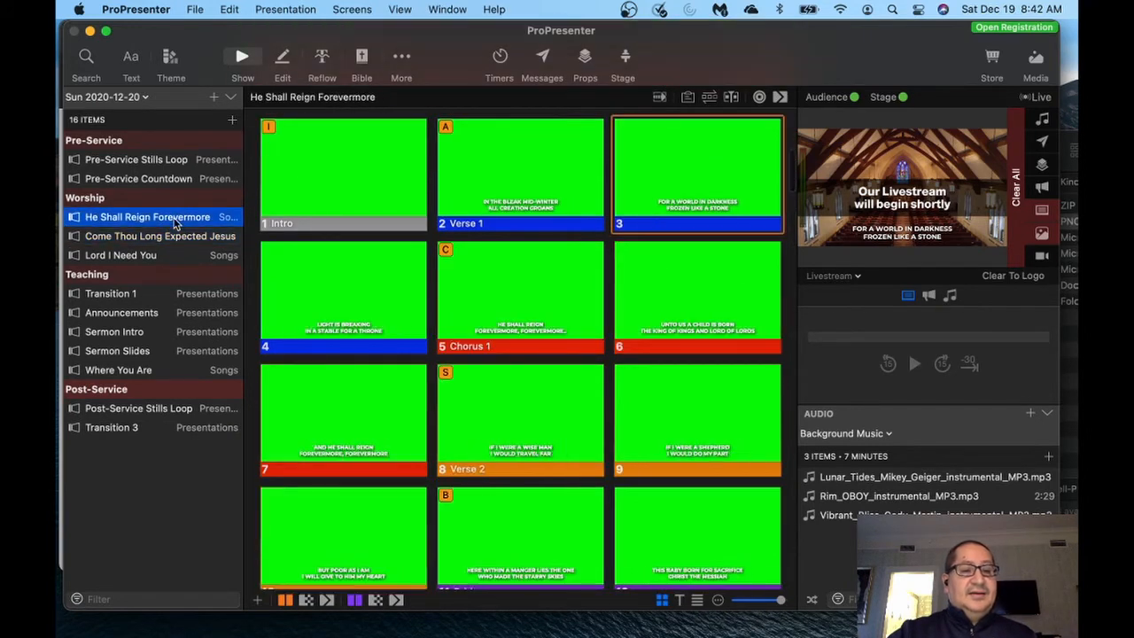
left_click(706, 177)
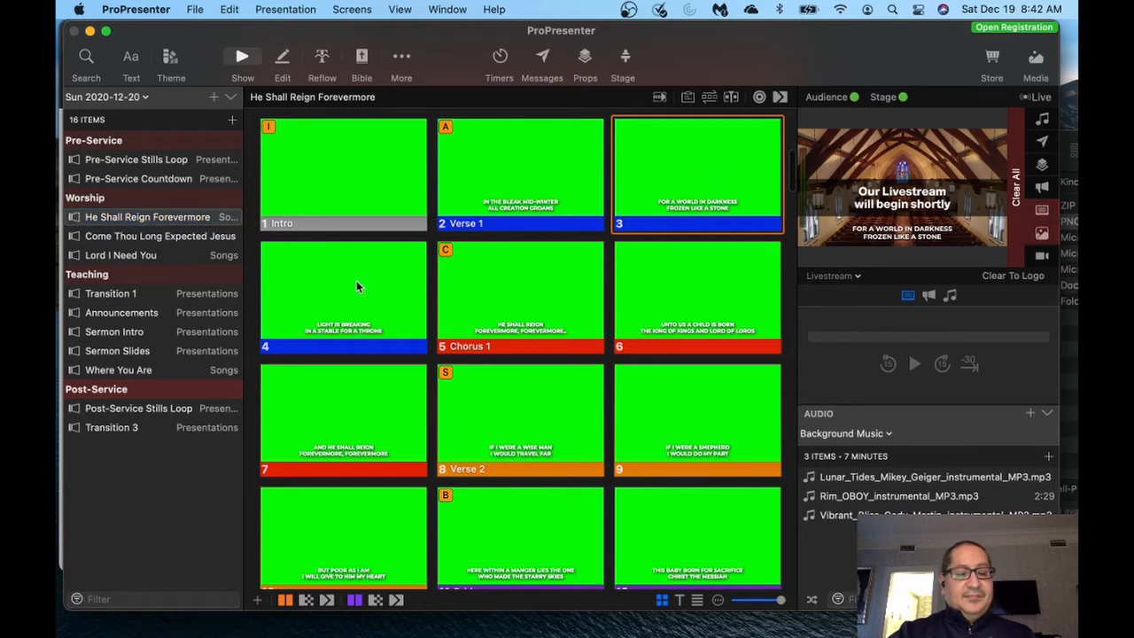
Switch to Google Chrome, view the files of Joy To The World in the plan's Worship section, and close the separately opened song page.
key("super+Tab")
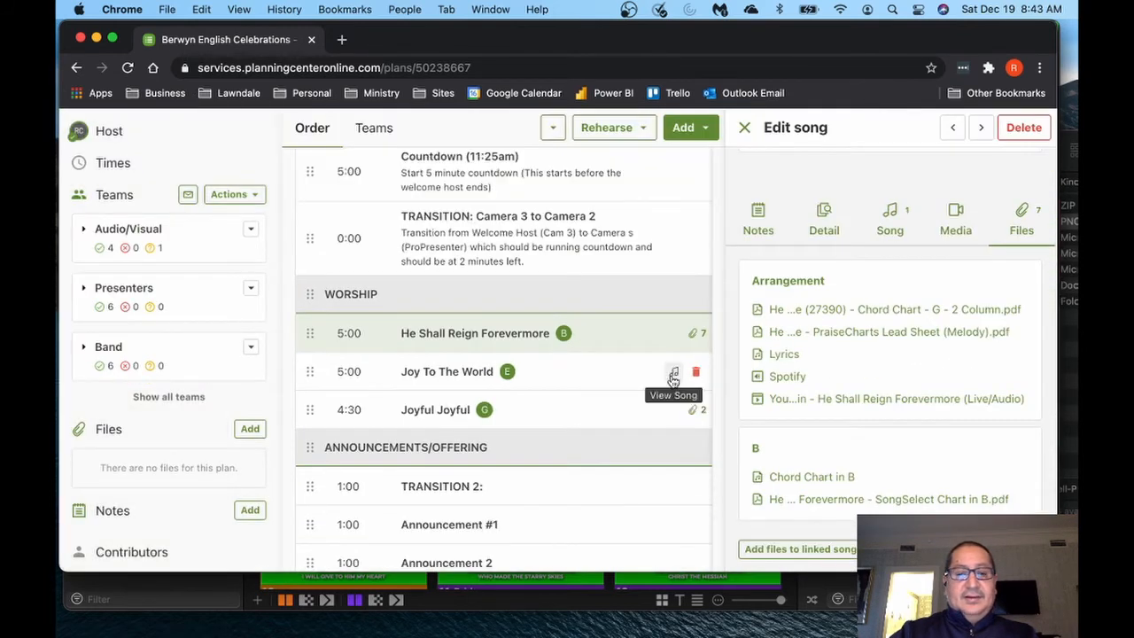
left_click(673, 373)
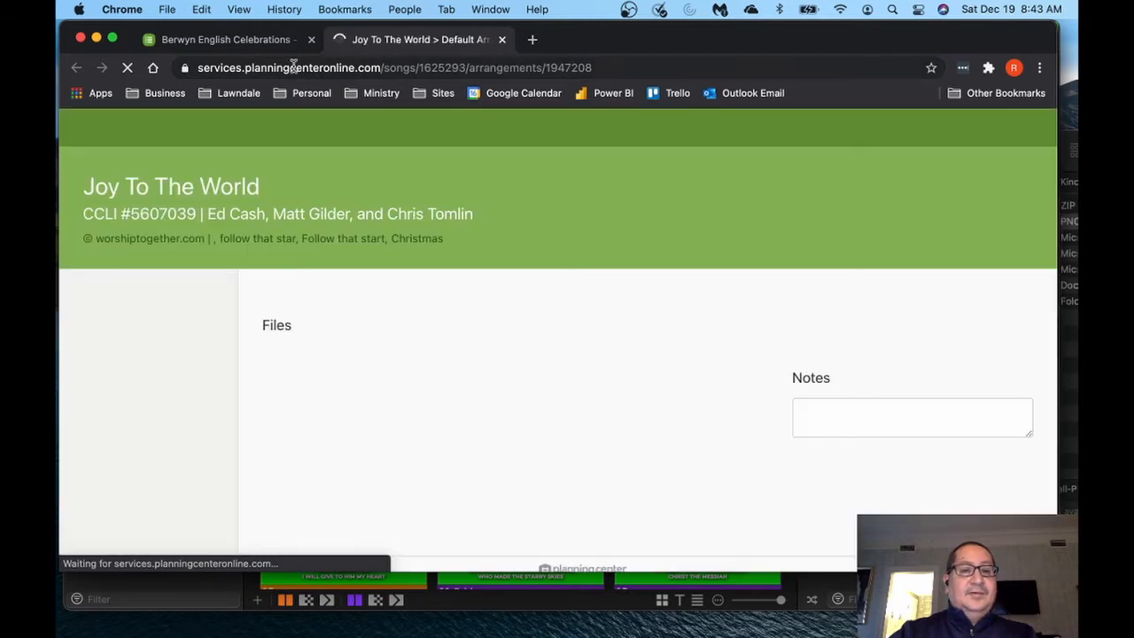
left_click(226, 43)
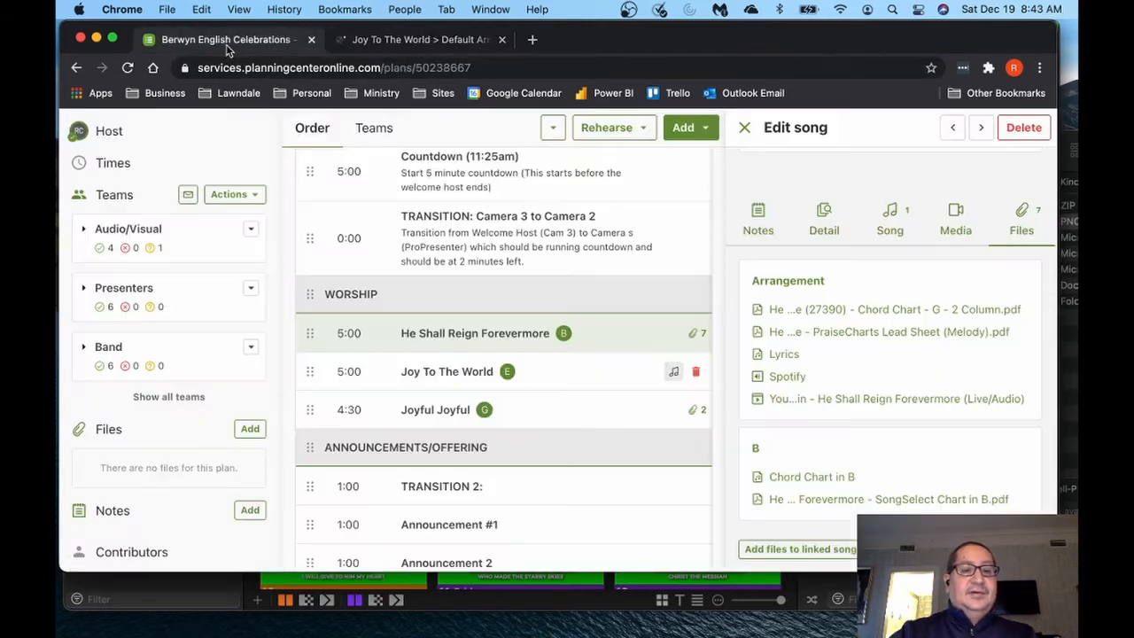
left_click(578, 379)
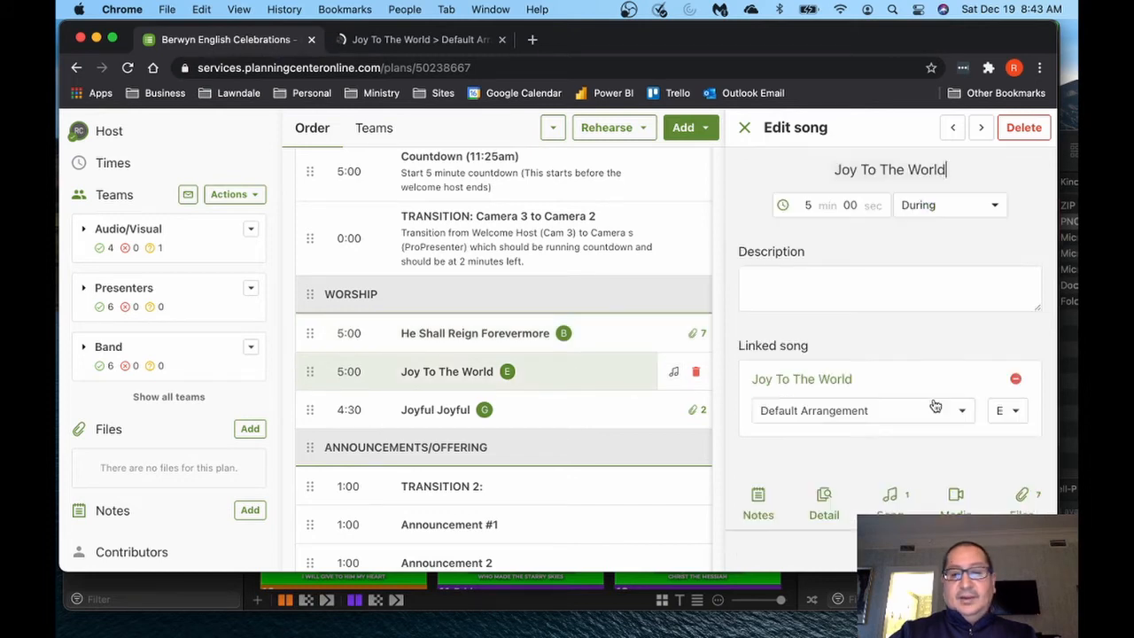
scroll(918, 455, "down", 1)
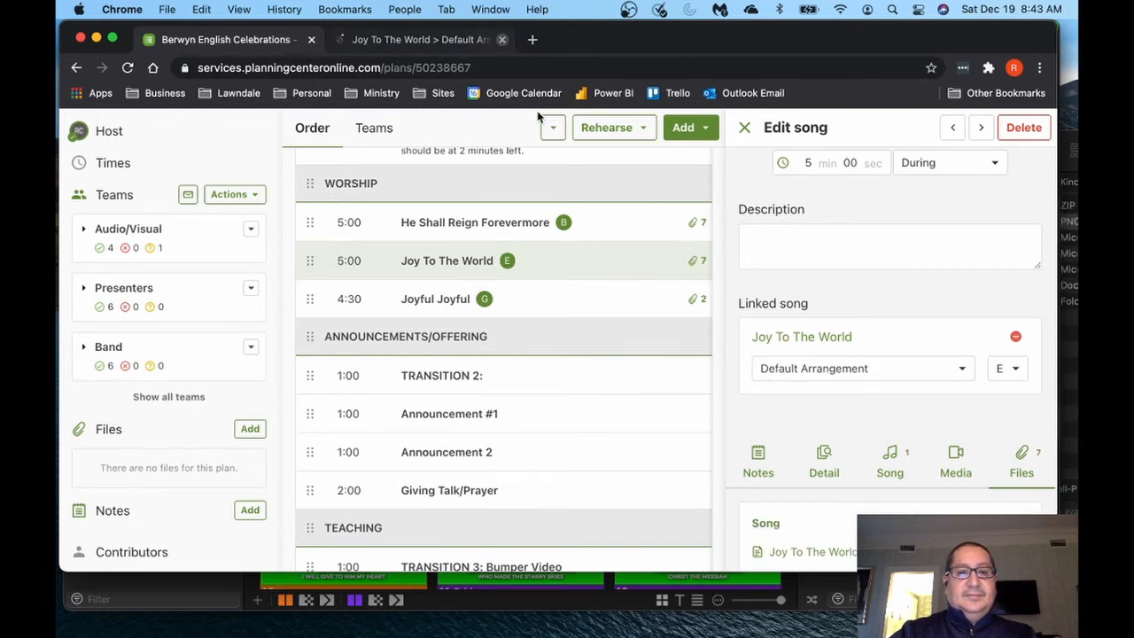
left_click(501, 39)
scroll(886, 432, "down", 2)
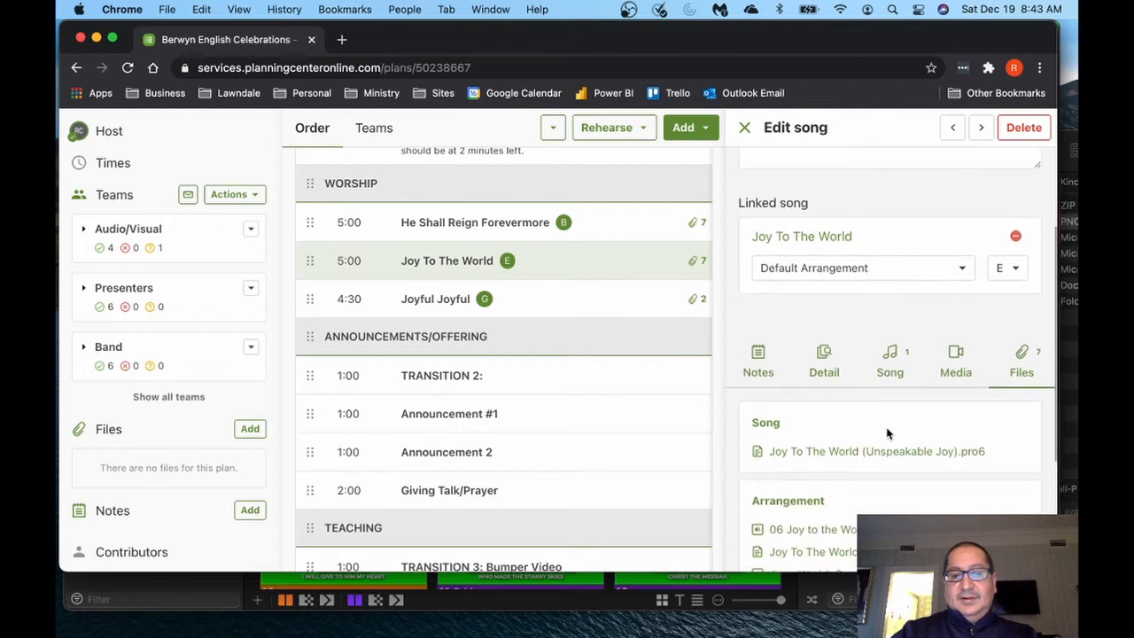
scroll(887, 432, "down", 3)
mouse_move(813, 350)
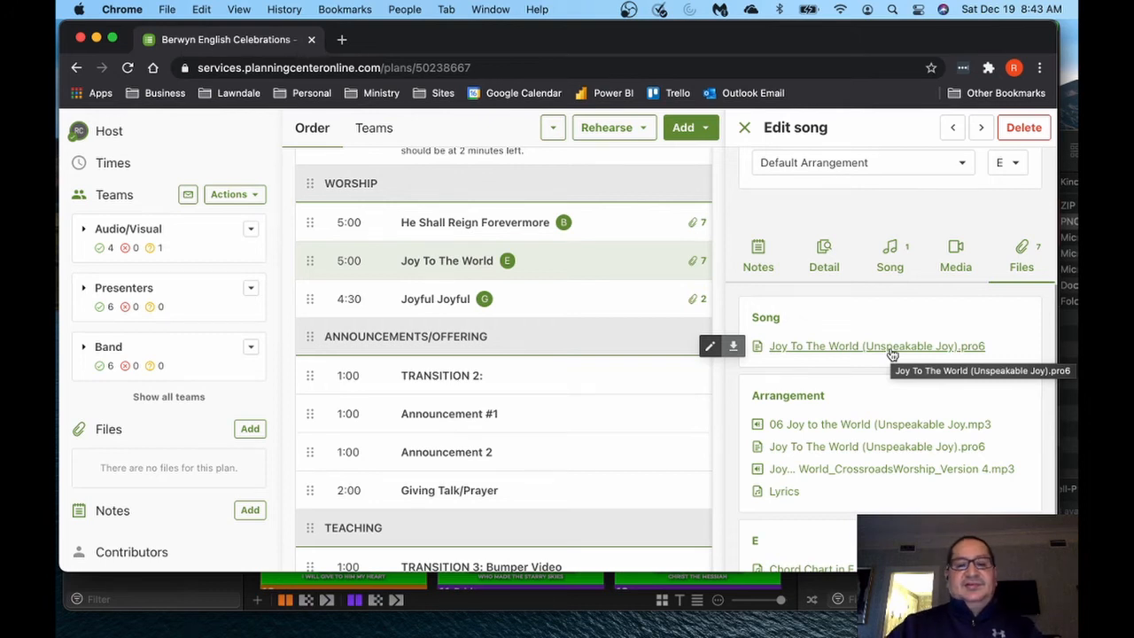
Switch back to ProPresenter, search the library for "Joy to the world", and add Joy to the World below He Shall Reign Forevermore.
key("super+Tab")
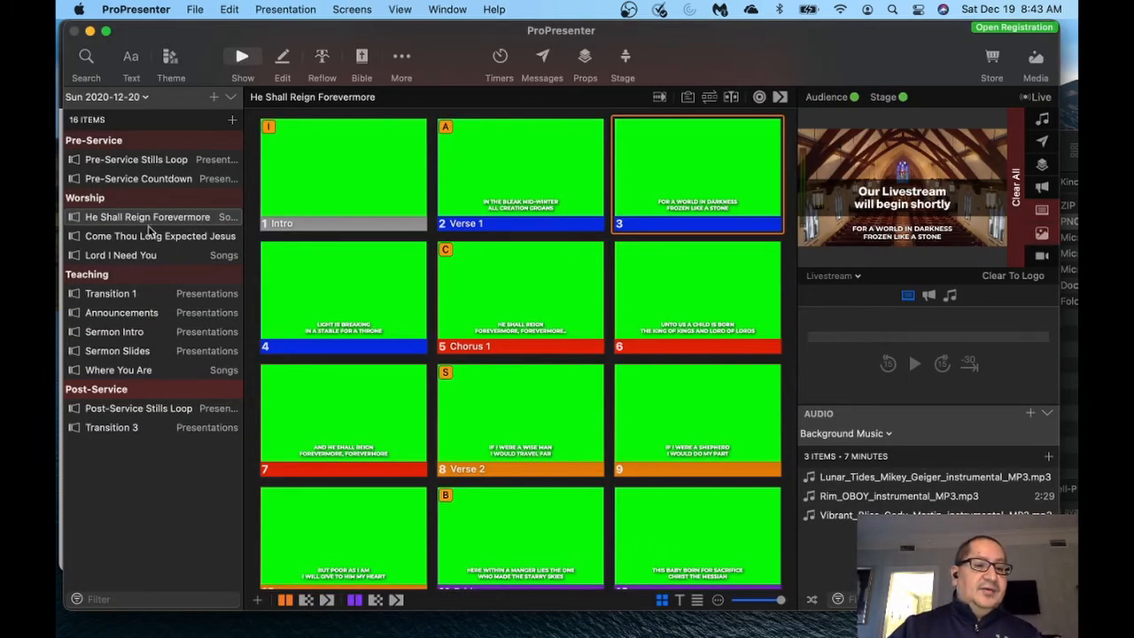
left_click(87, 56)
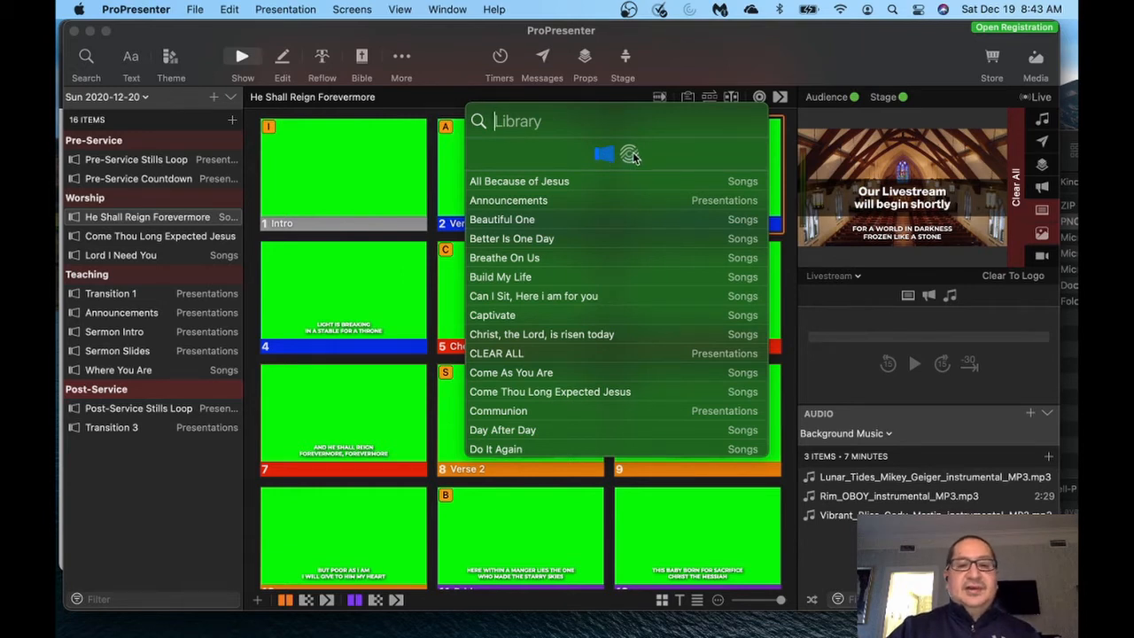
left_click(629, 155)
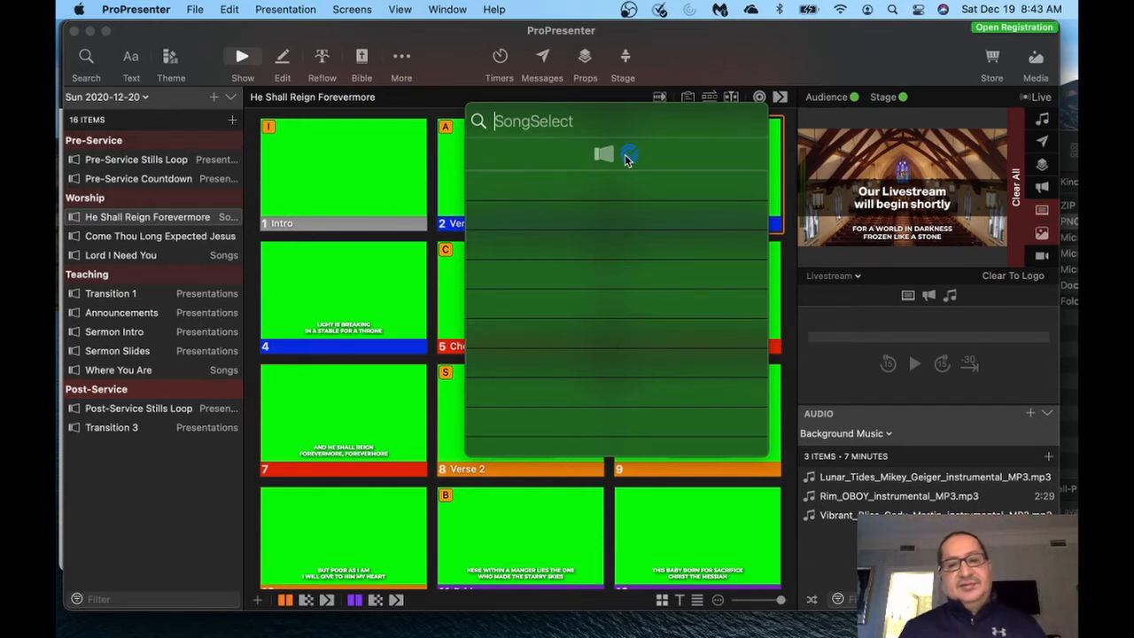
left_click(602, 155)
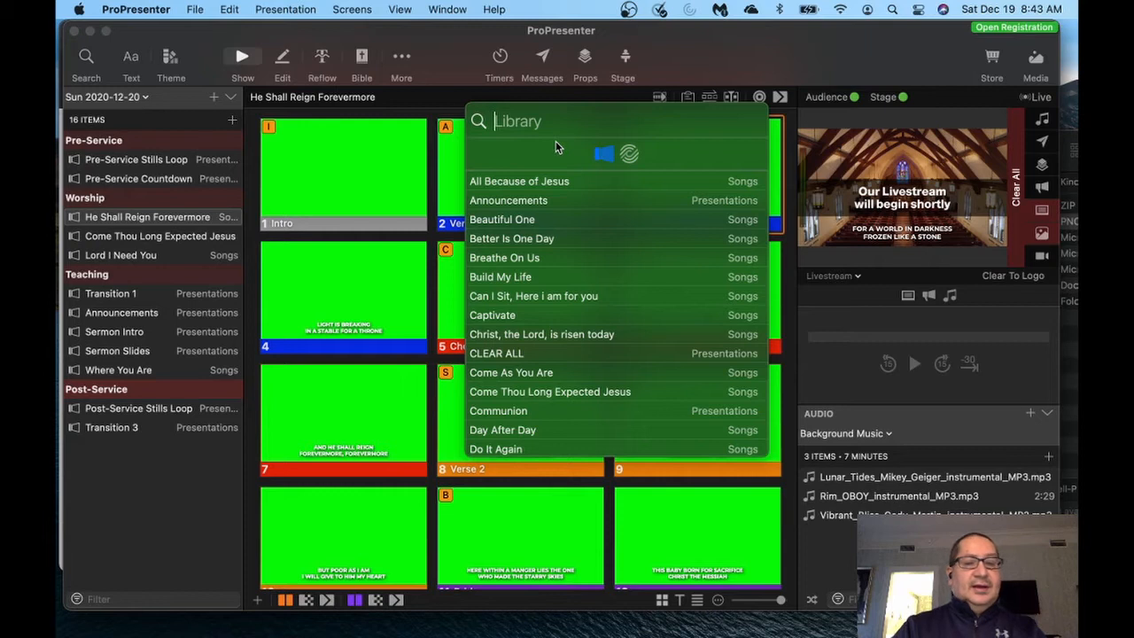
type("Joy to the world")
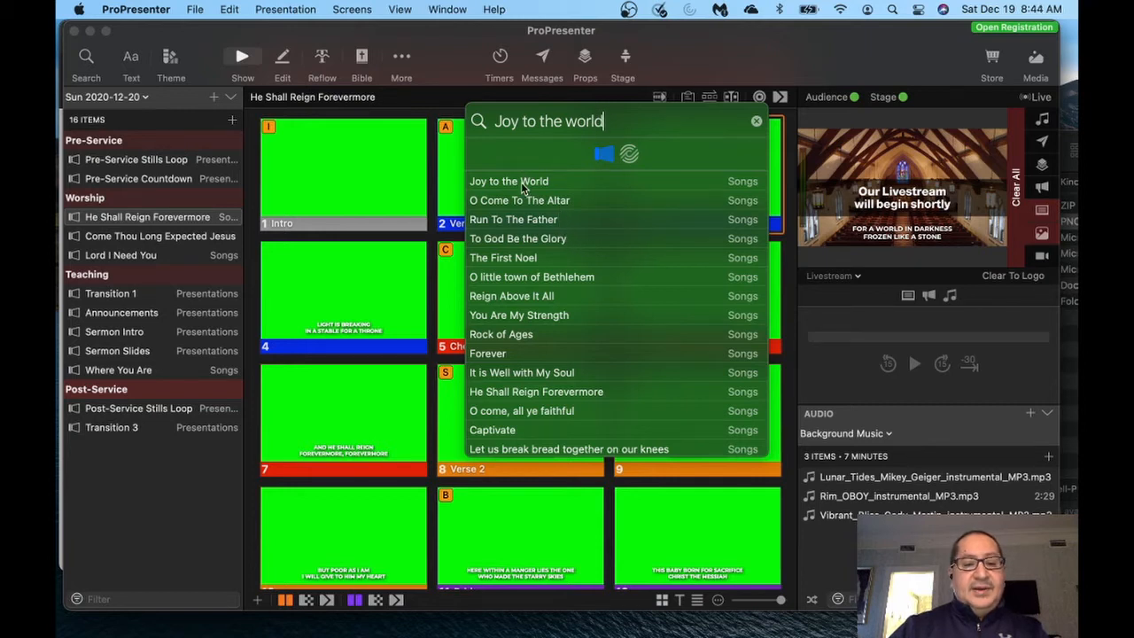
scroll(547, 234, "down", 3)
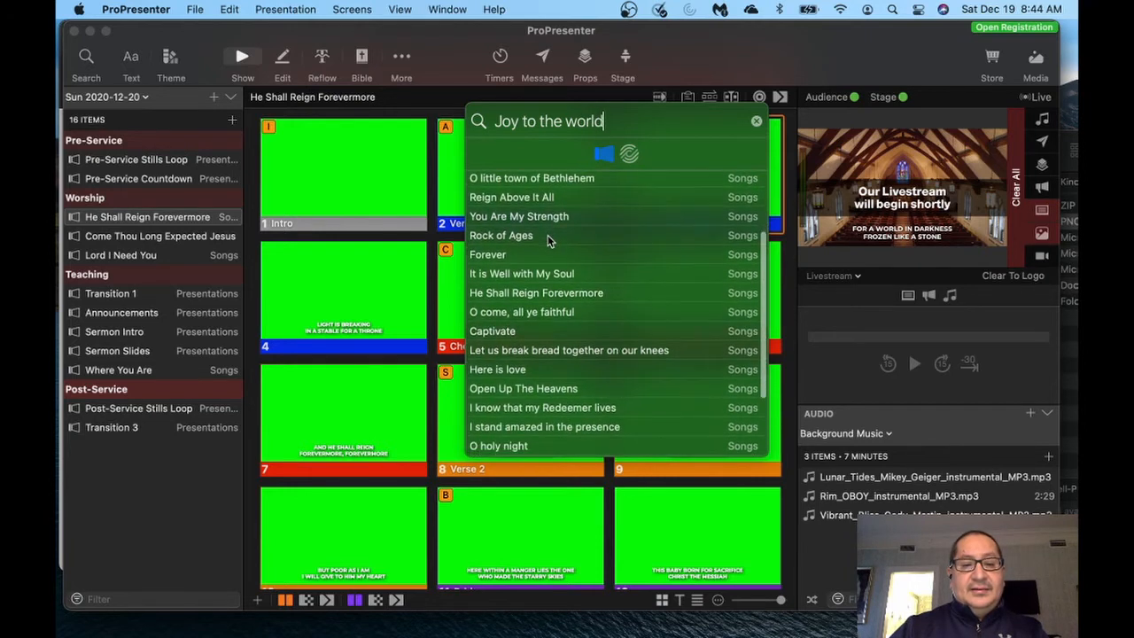
scroll(547, 234, "up", 3)
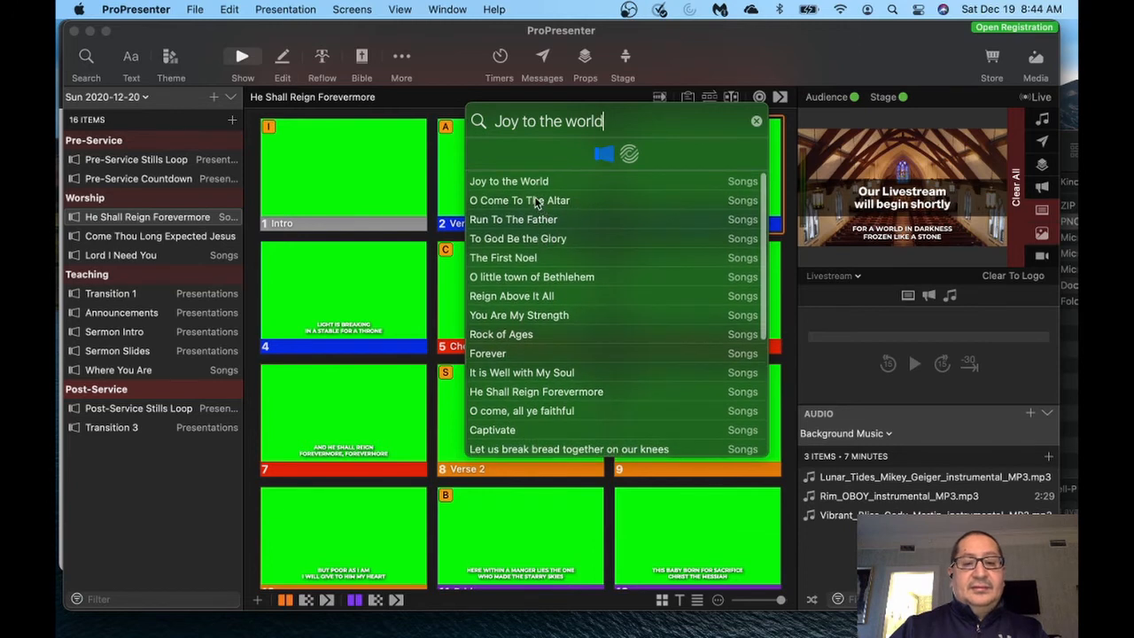
left_click_drag(515, 183, 166, 229)
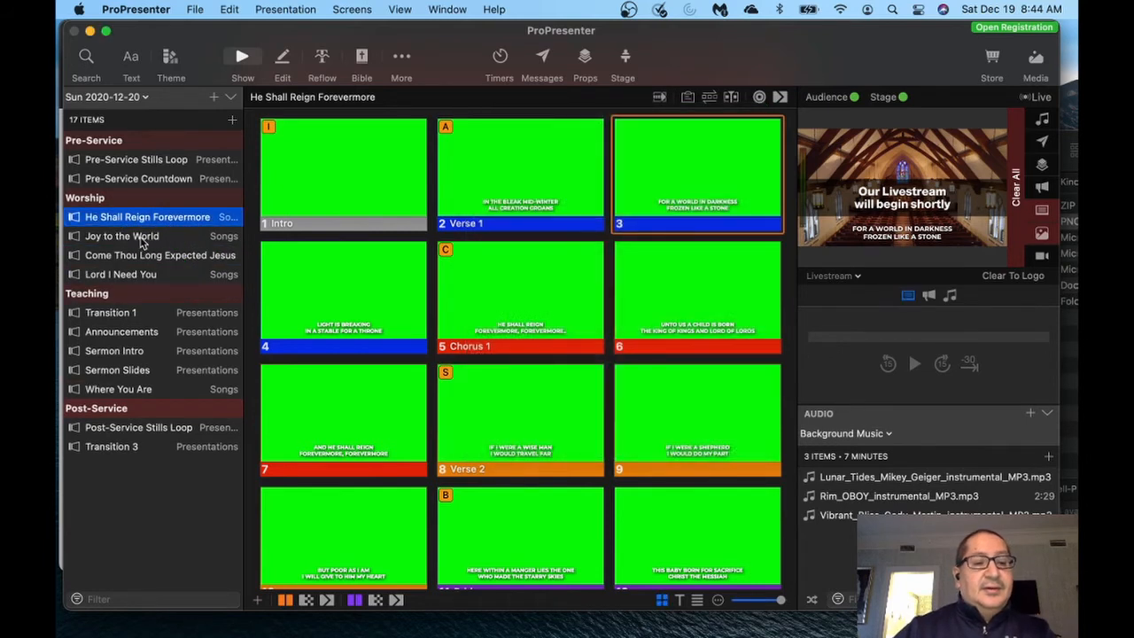
Review the slides of the library's Joy to the World and delete the song from the playlist.
left_click(140, 238)
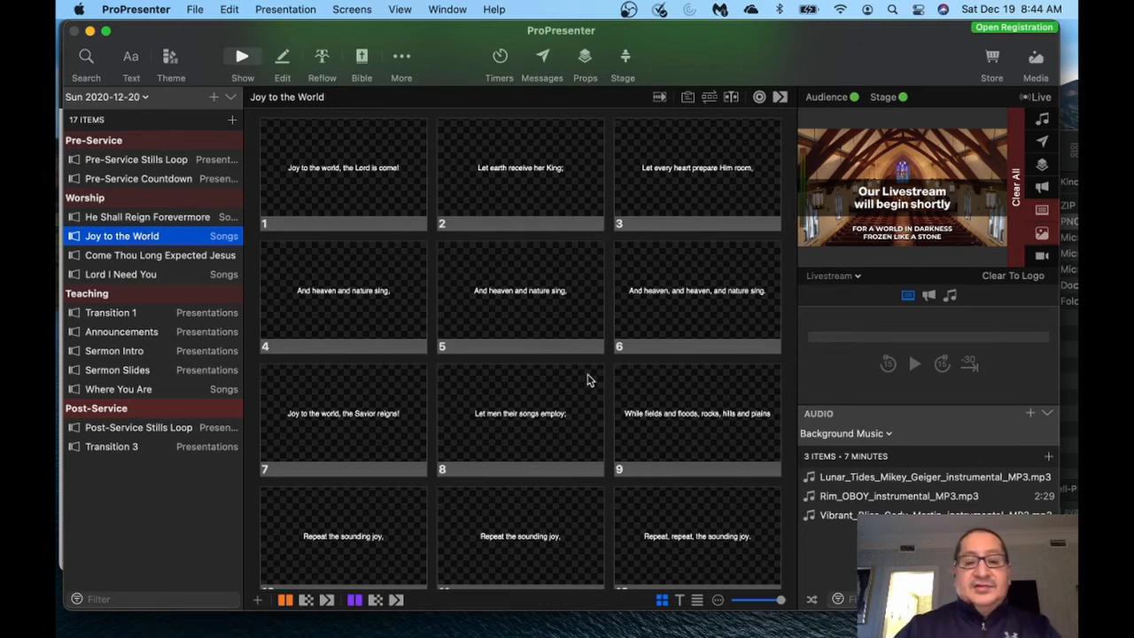
scroll(585, 381, "down", 5)
scroll(583, 381, "down", 10)
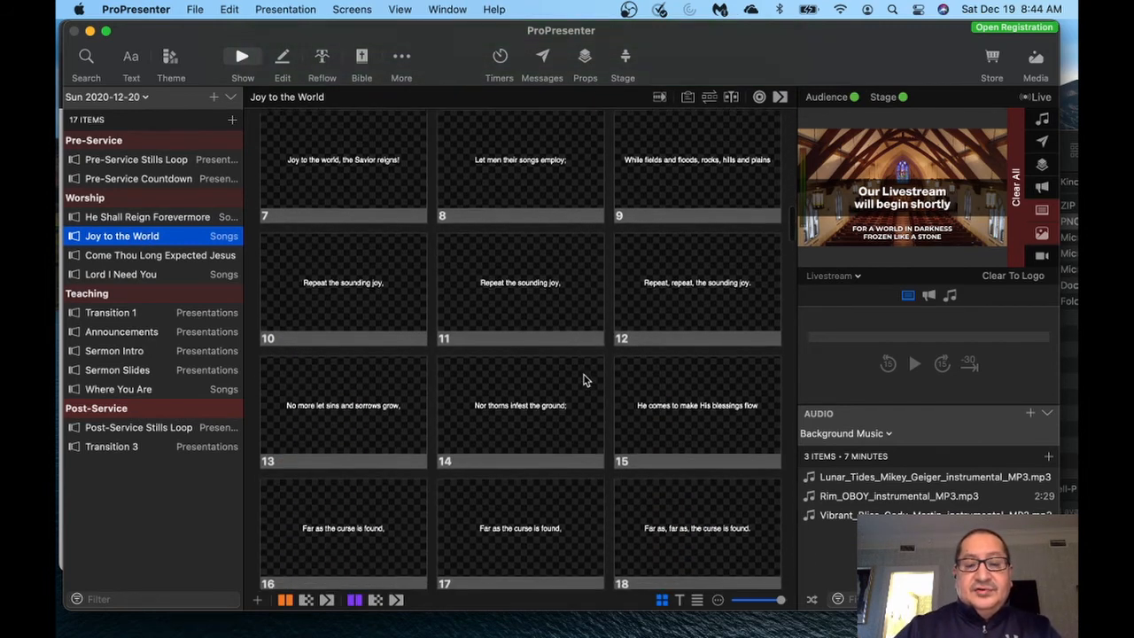
scroll(583, 381, "down", 3)
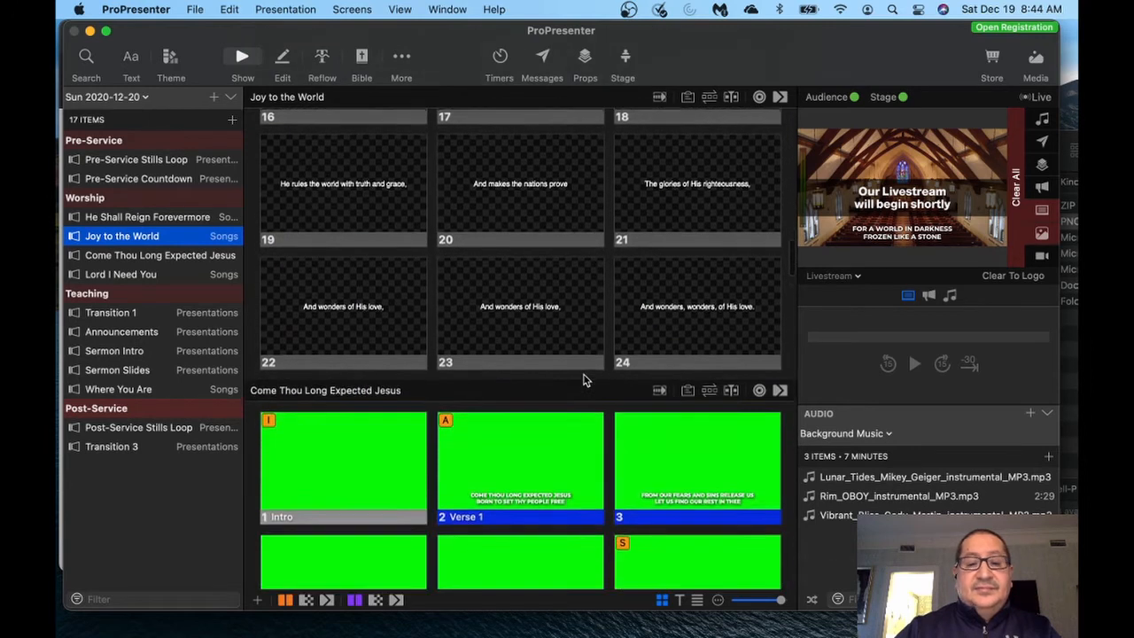
scroll(577, 371, "up", 15)
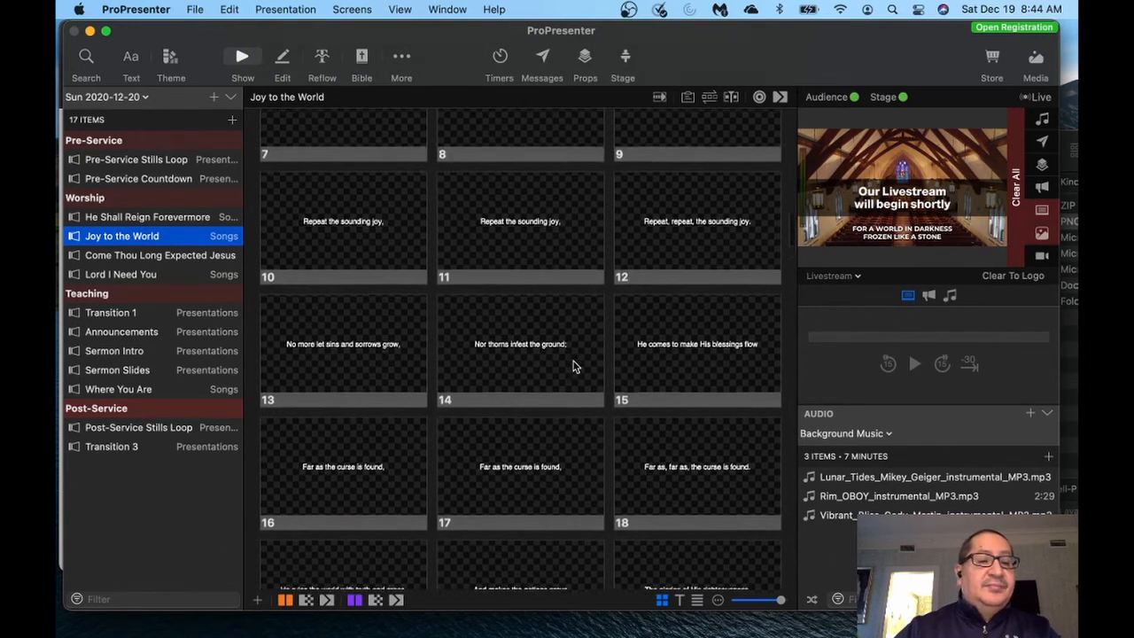
right_click(127, 240)
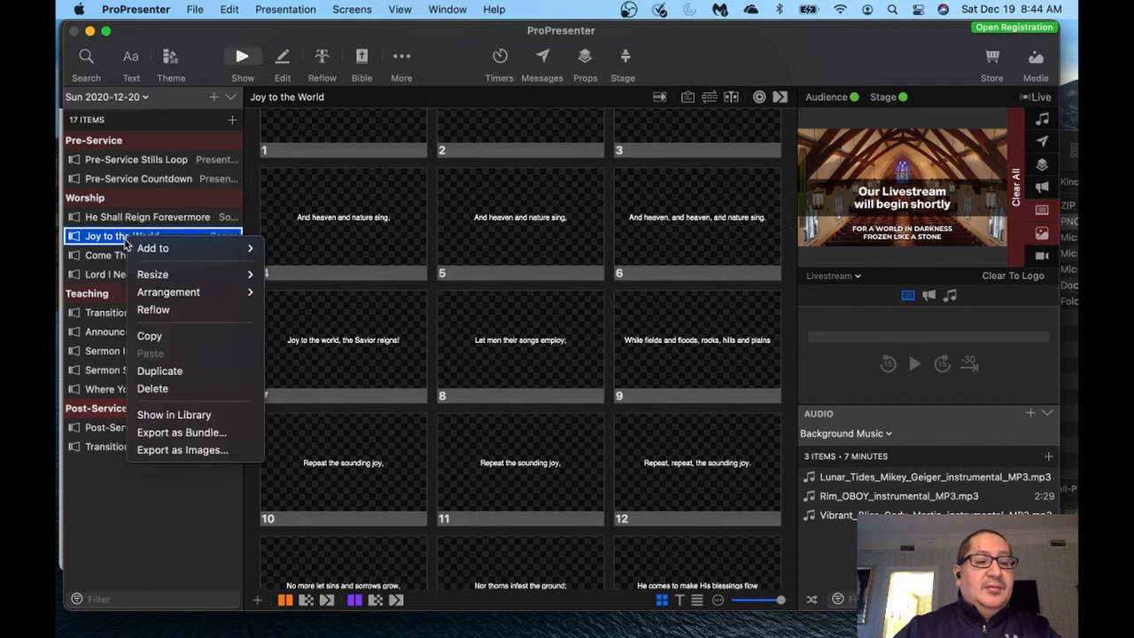
left_click(184, 388)
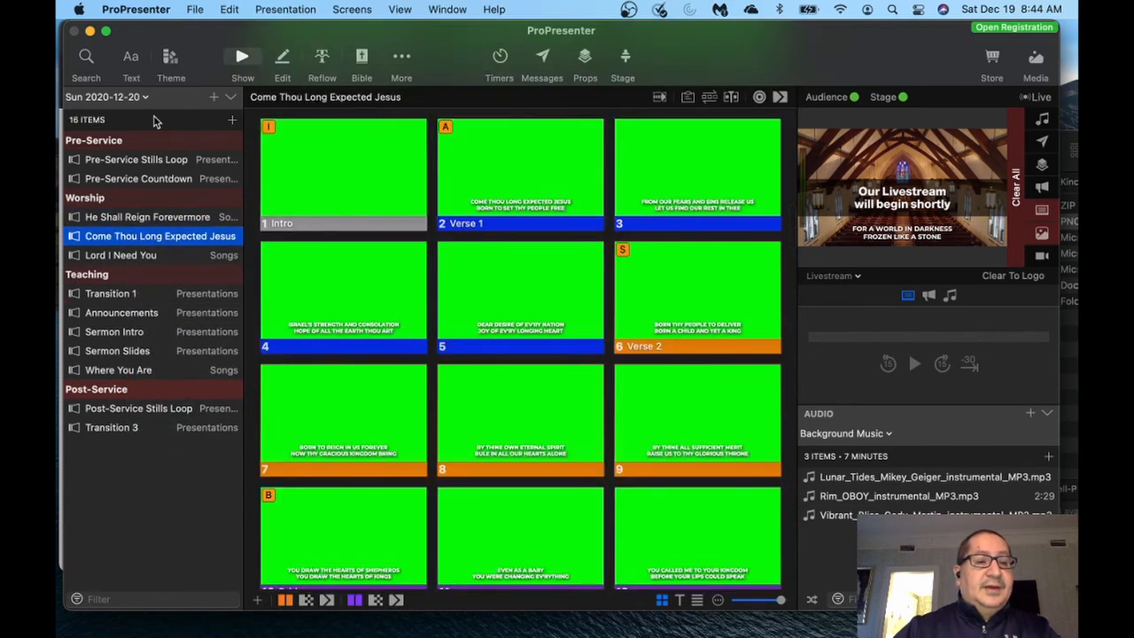
Search SongSelect for "Joy to the world" and open the import settings for Joy To The World (Unspeakable Joy).
left_click(88, 59)
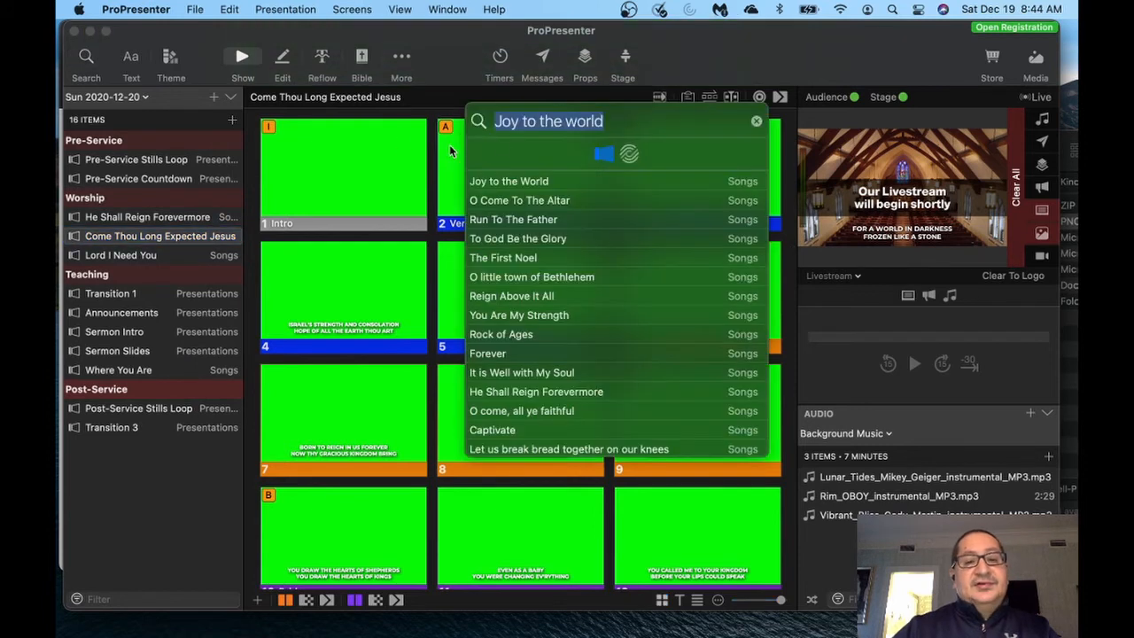
left_click(629, 154)
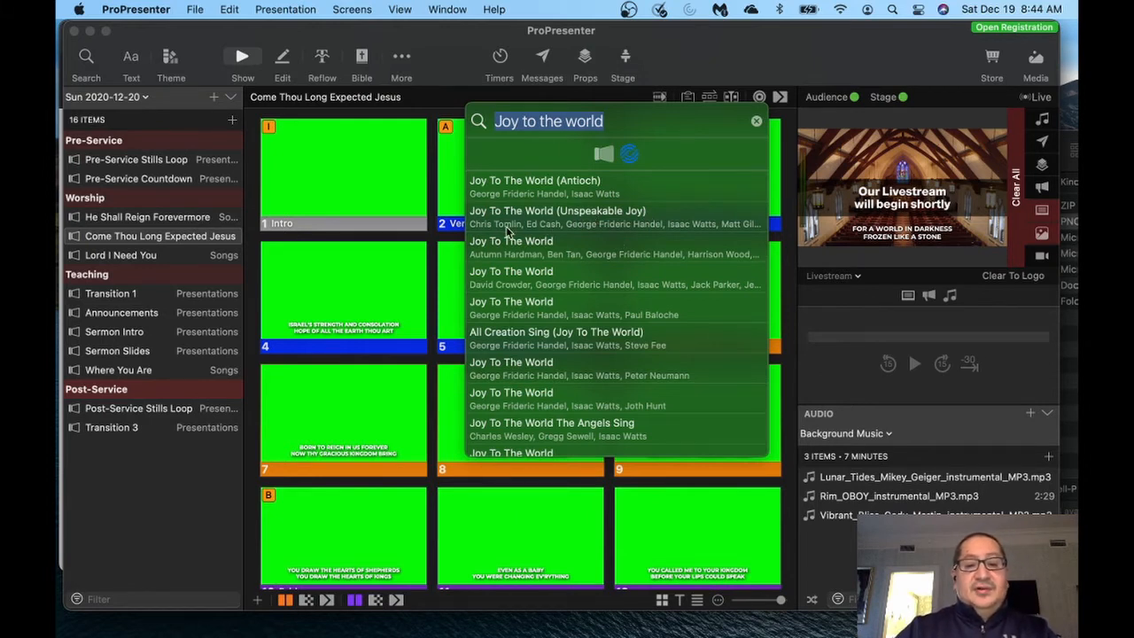
left_click(544, 220)
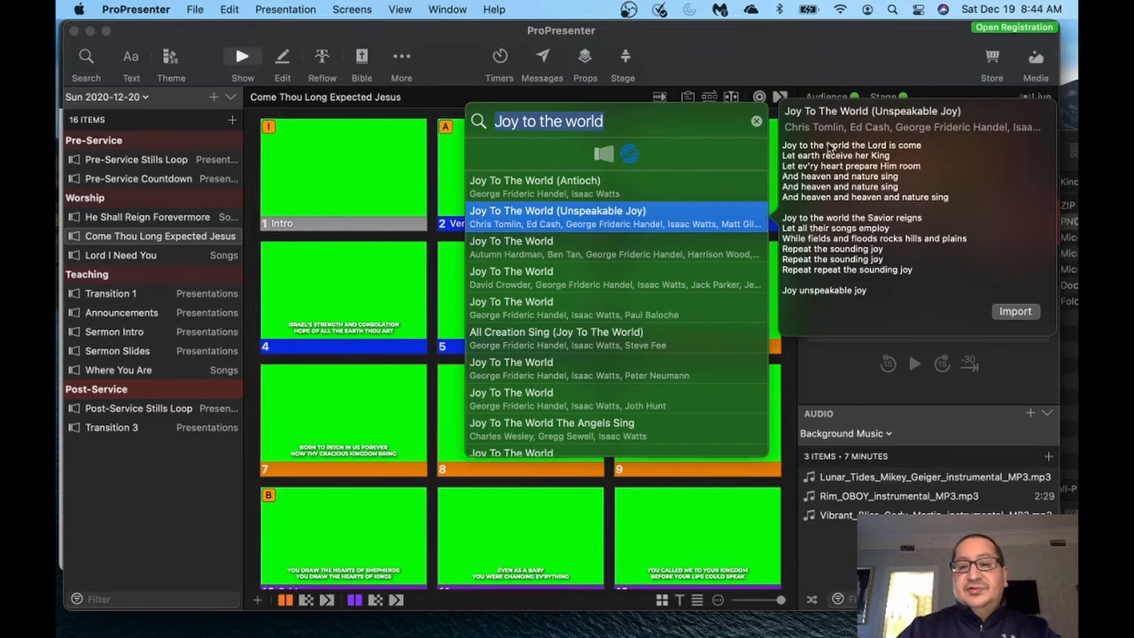
left_click(1020, 313)
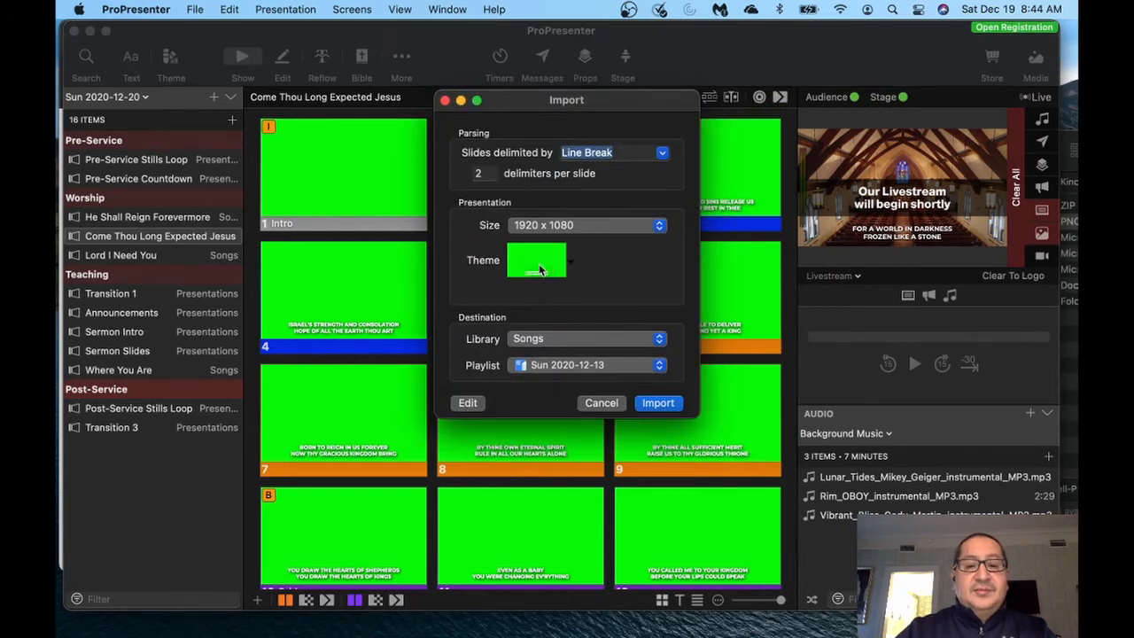
Import the song with the Livestream Lyrics theme from NL Templates into the Sun 2020-12-20 playlist.
left_click(570, 267)
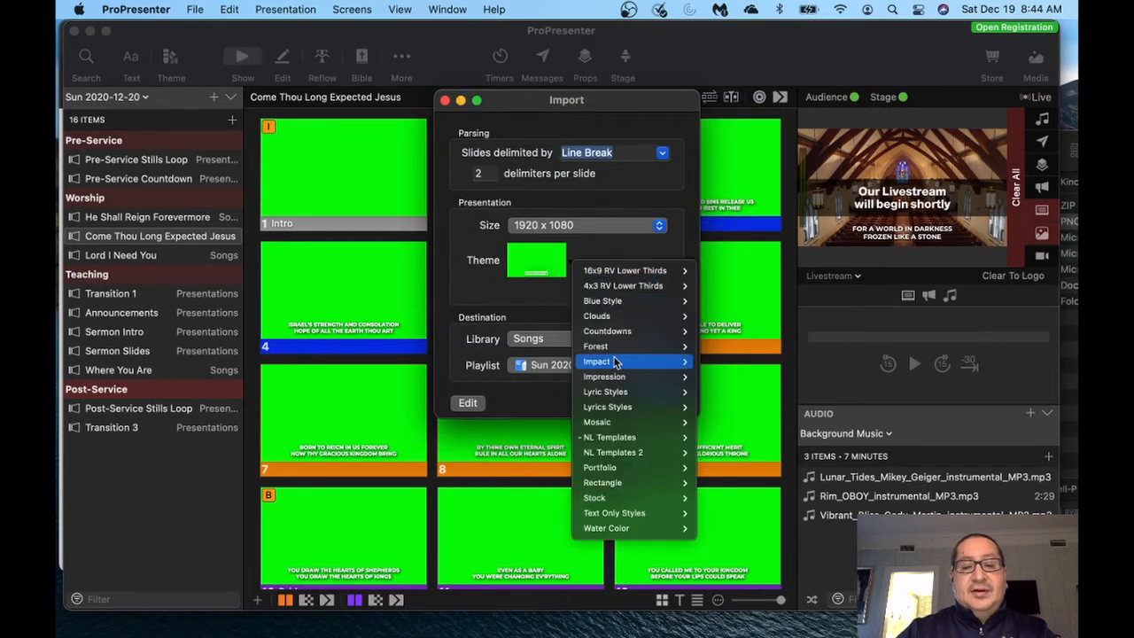
mouse_move(636, 440)
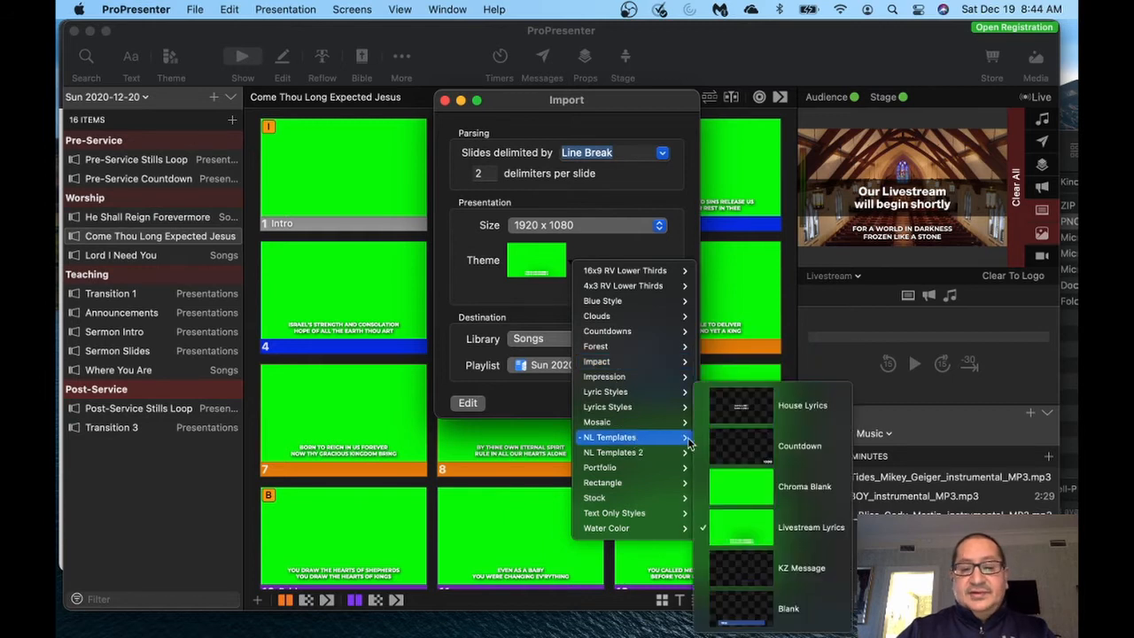
left_click(764, 530)
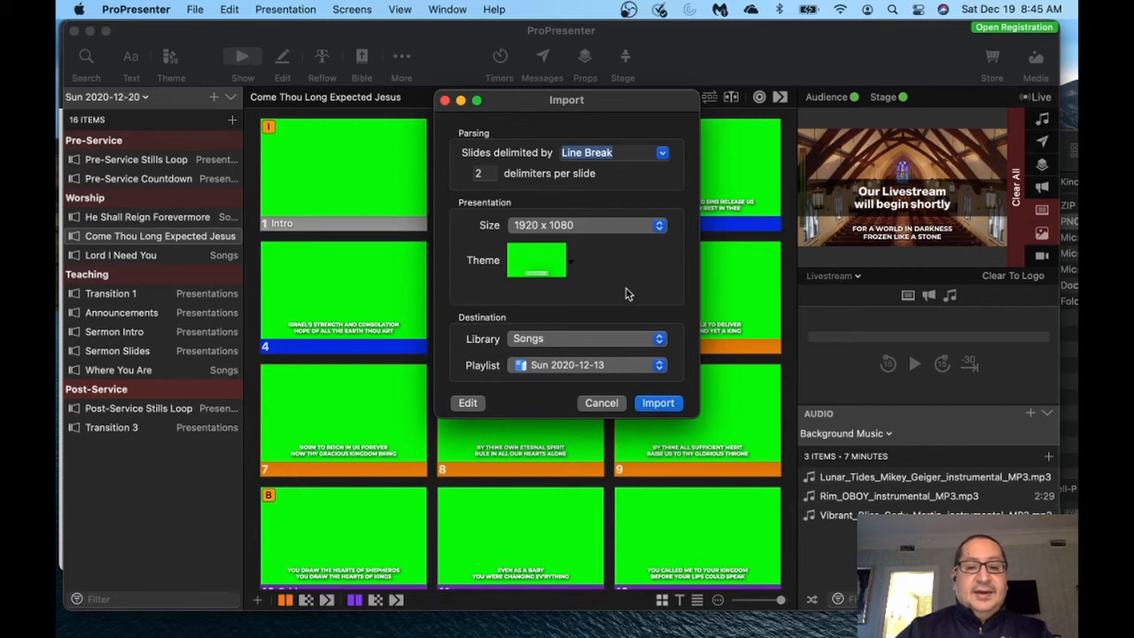
left_click(660, 367)
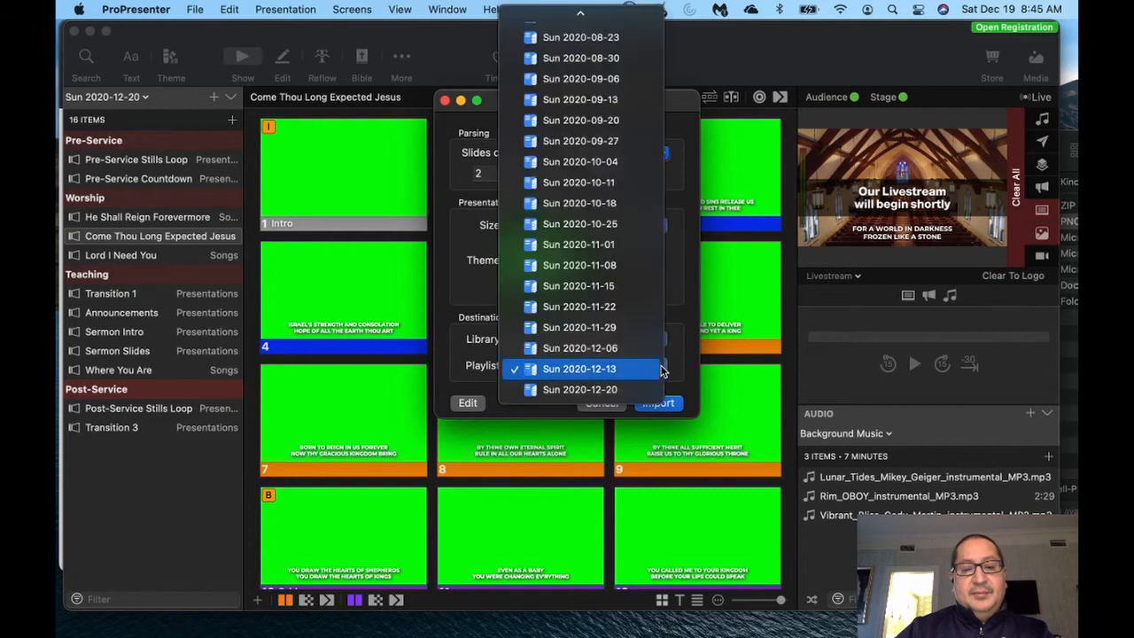
left_click(641, 393)
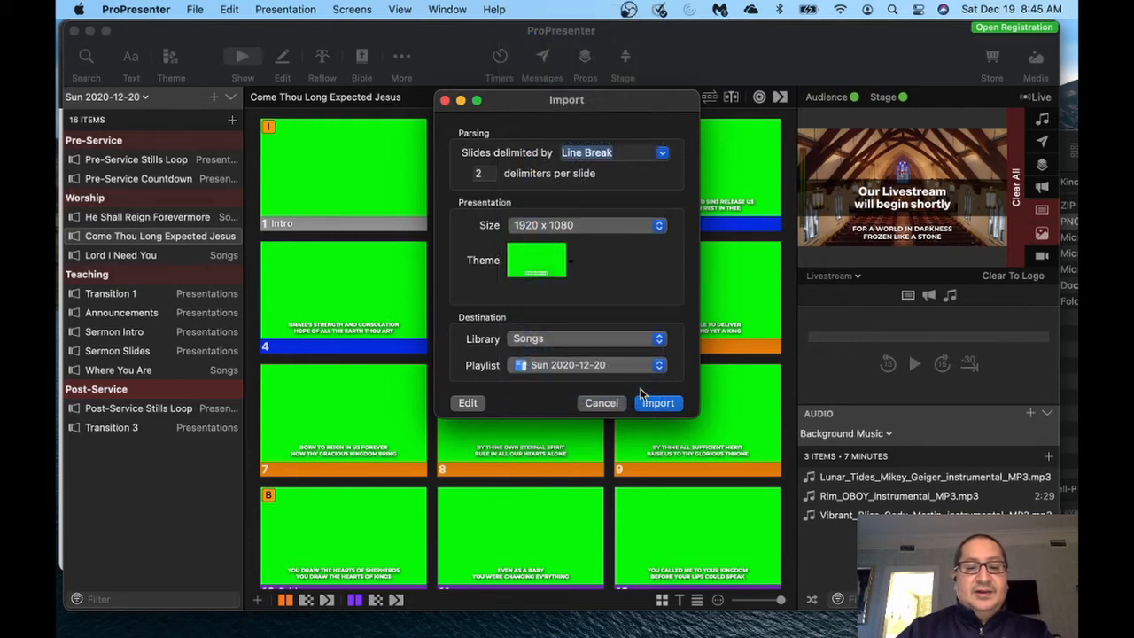
left_click(657, 403)
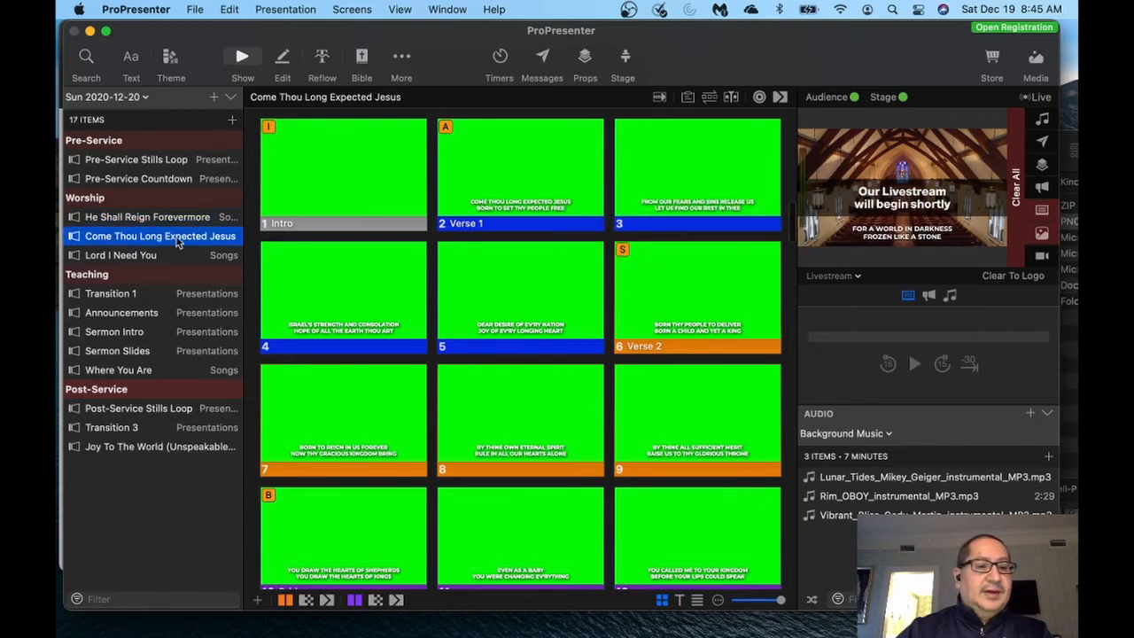
Move Joy To The World (Unspeakable Joy) into the Worship section below He Shall Reign Forevermore and look over its slides.
left_click(157, 450)
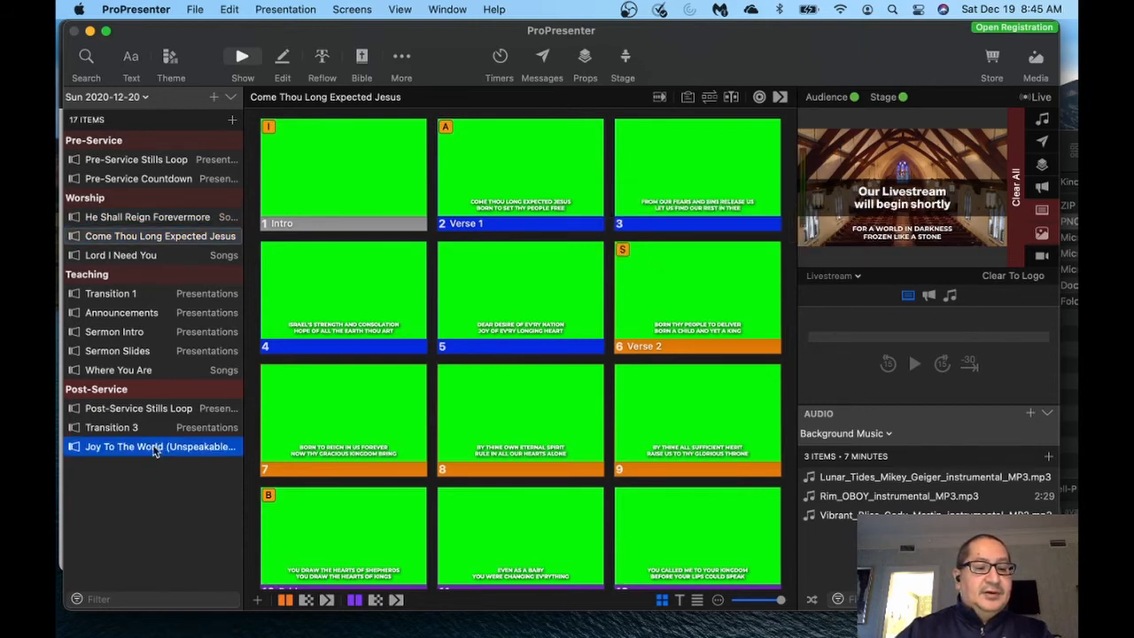
left_click_drag(149, 451, 154, 232)
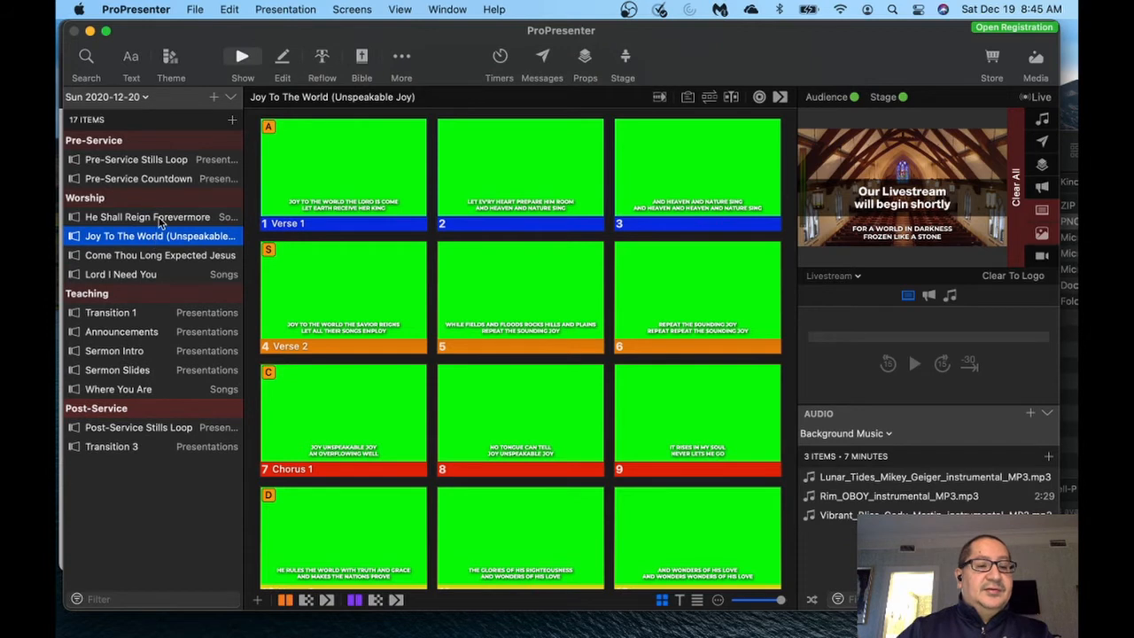
left_click(160, 219)
left_click(174, 241)
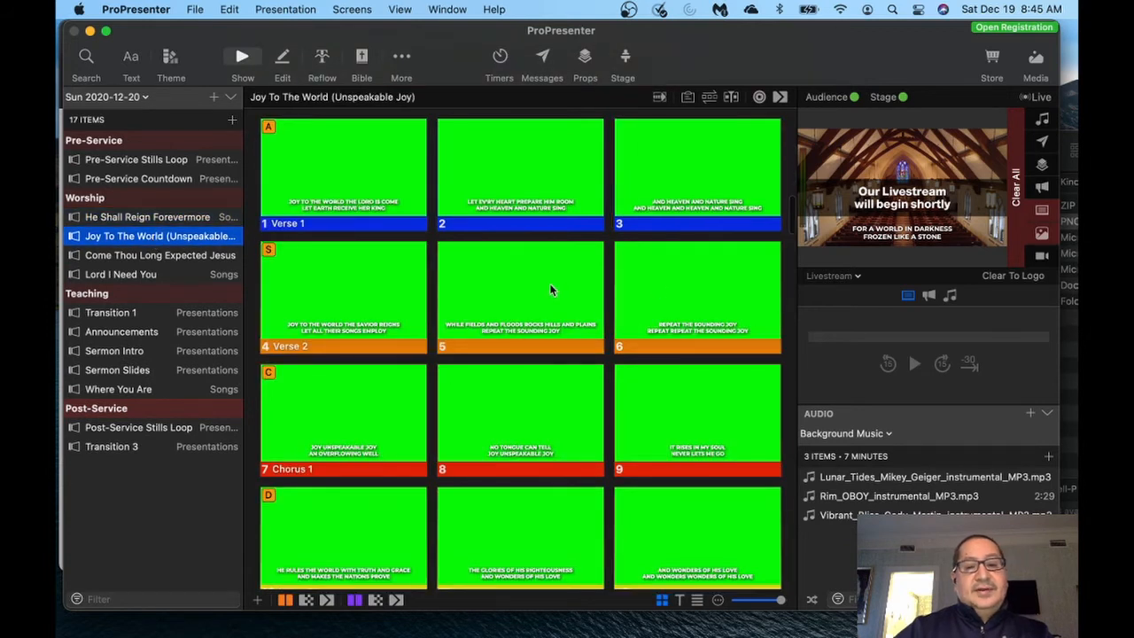
scroll(545, 288, "up", 3)
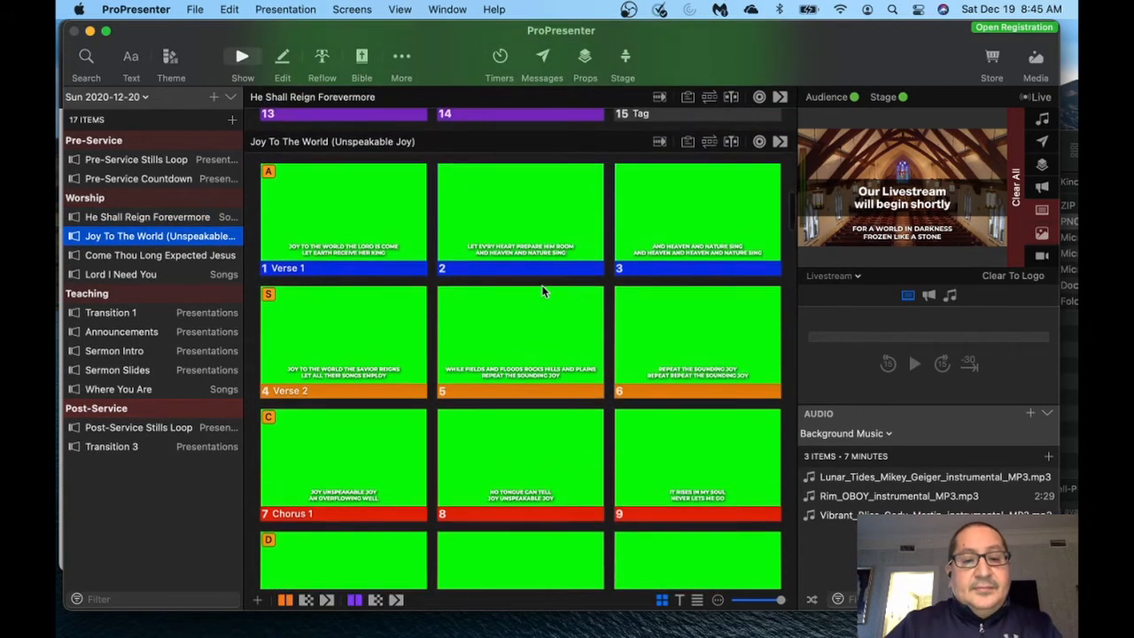
Show the opening Verse 1 slide of Joy To The World (Unspeakable Joy) live and look over the song's slides.
left_click(359, 227)
left_click(358, 227)
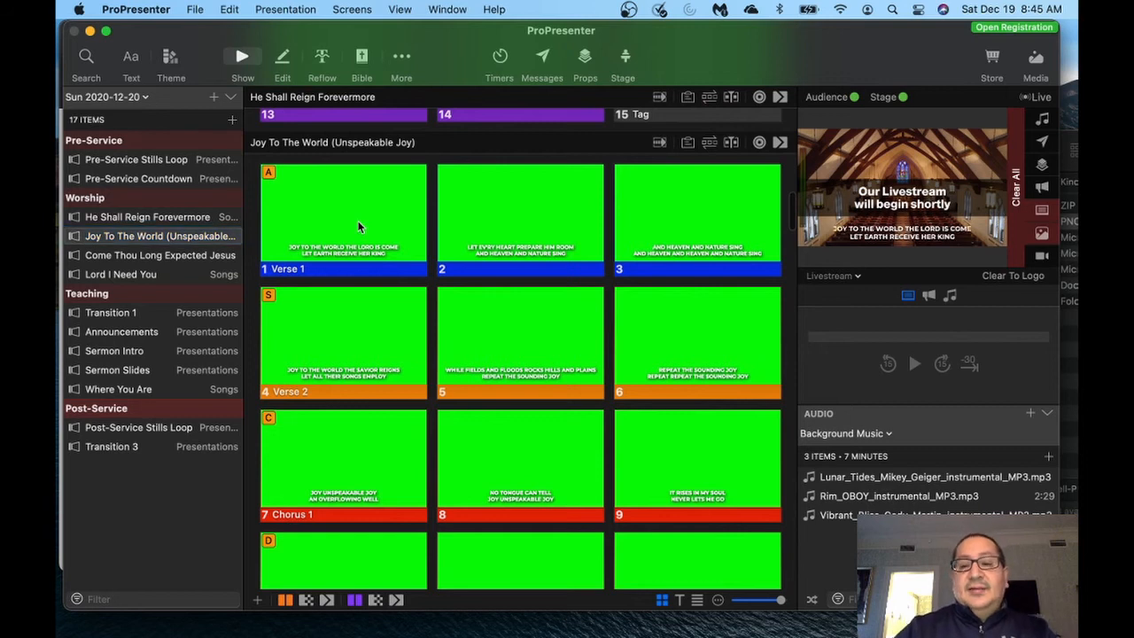
scroll(500, 335, "down", 3)
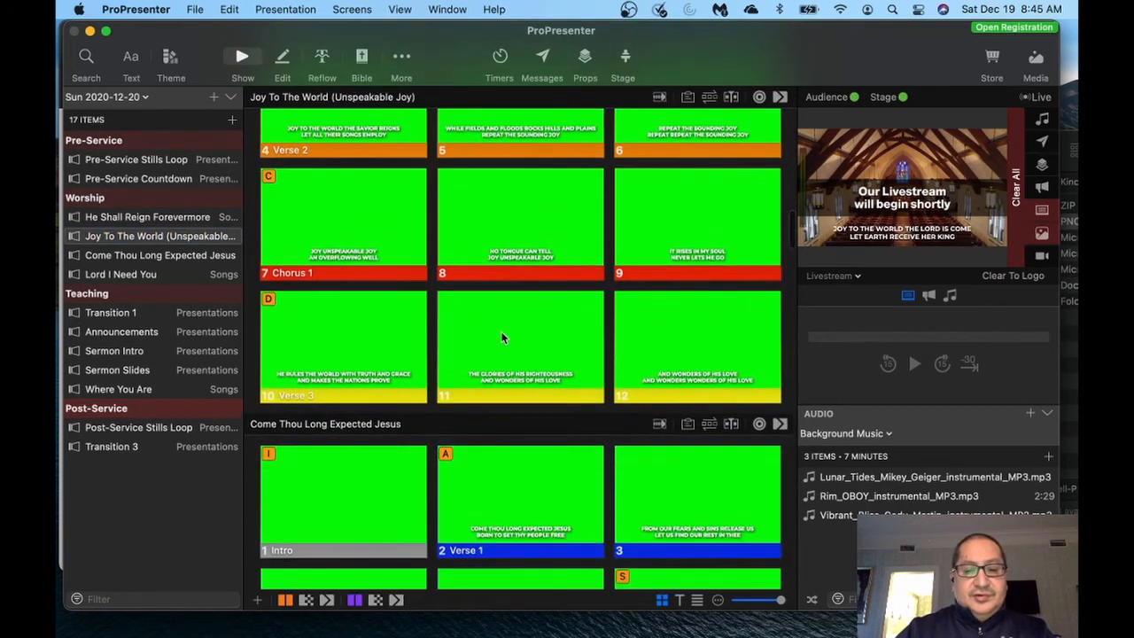
scroll(500, 331, "up", 3)
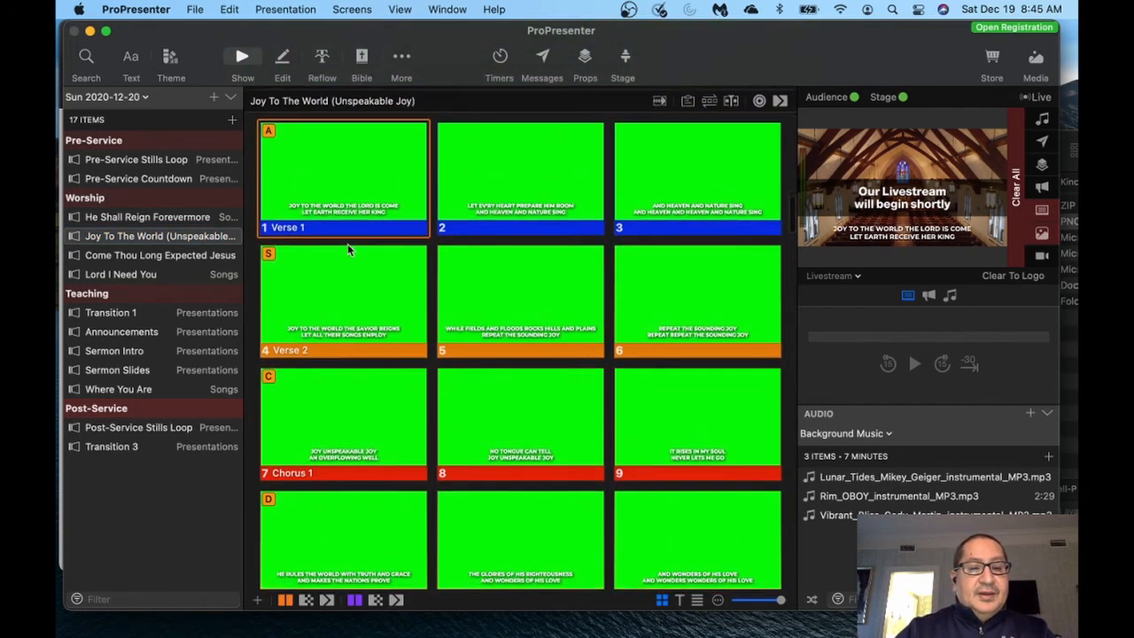
Add a blank Livestream Lyrics slide from NL Templates at the start of Joy To The World (Unspeakable Joy) and show it live.
left_click(257, 602)
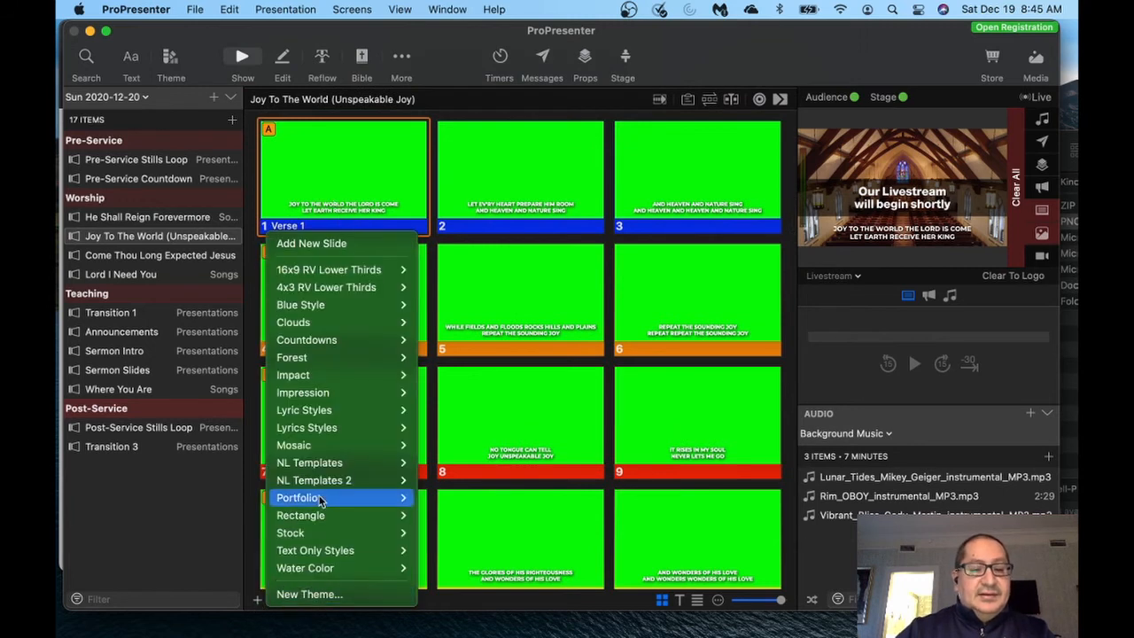
mouse_move(346, 463)
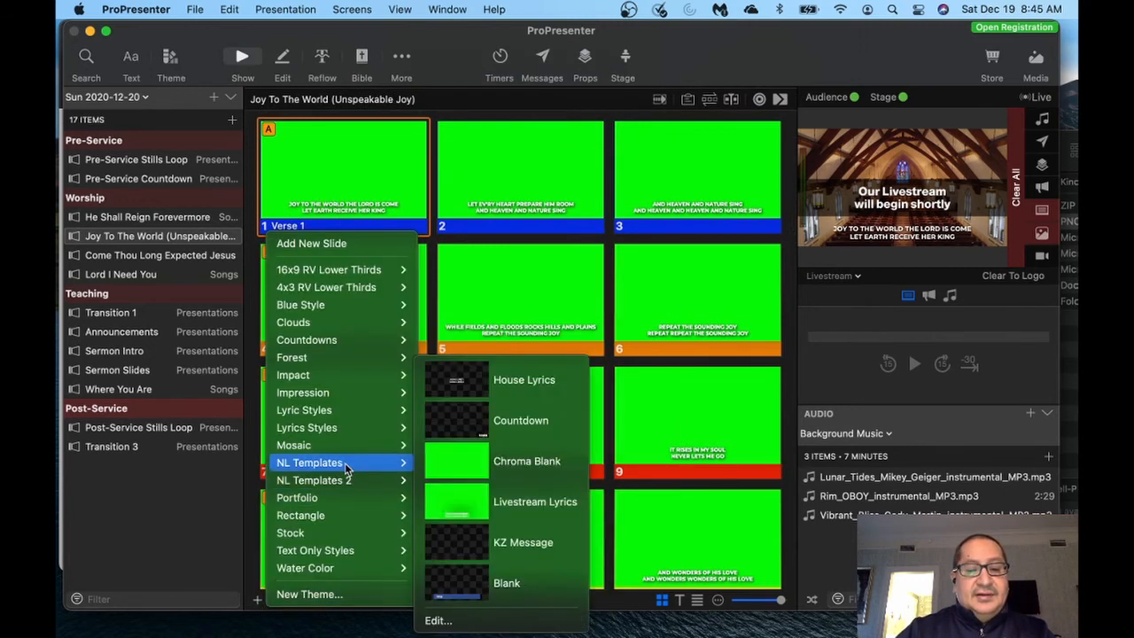
left_click(477, 500)
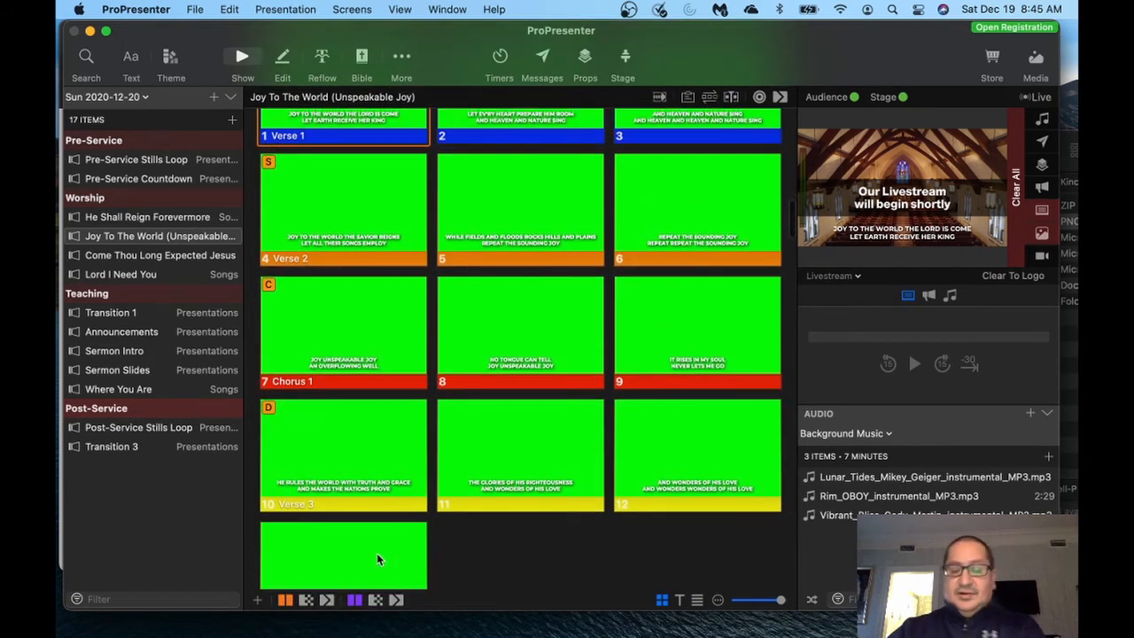
left_click_drag(373, 556, 263, 223)
left_click_drag(257, 224, 331, 232)
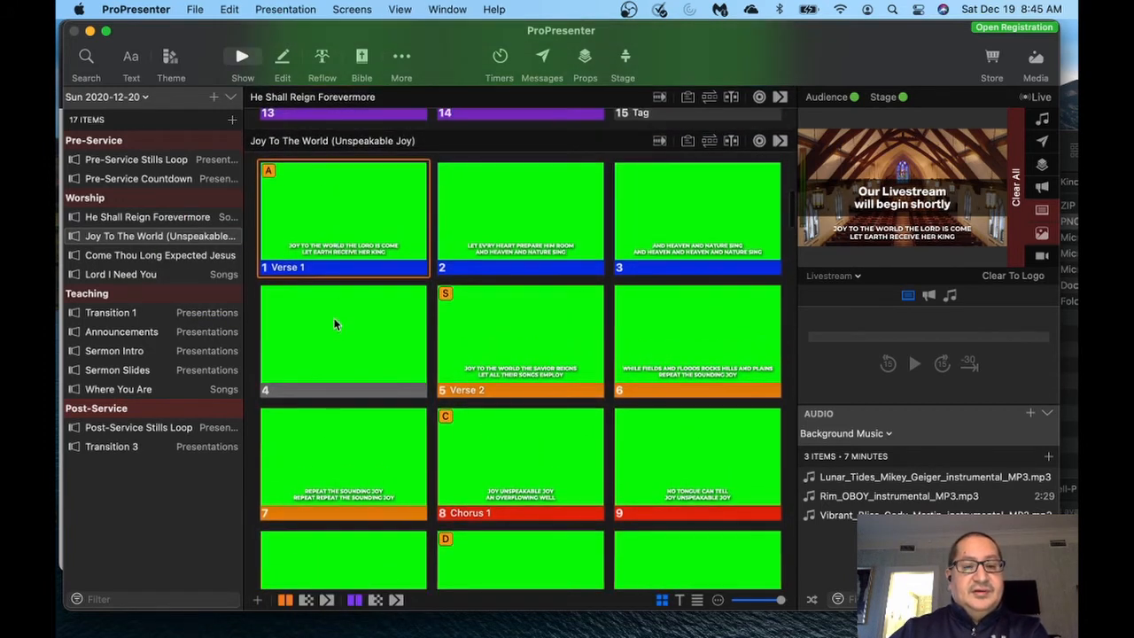
left_click_drag(335, 314, 261, 229)
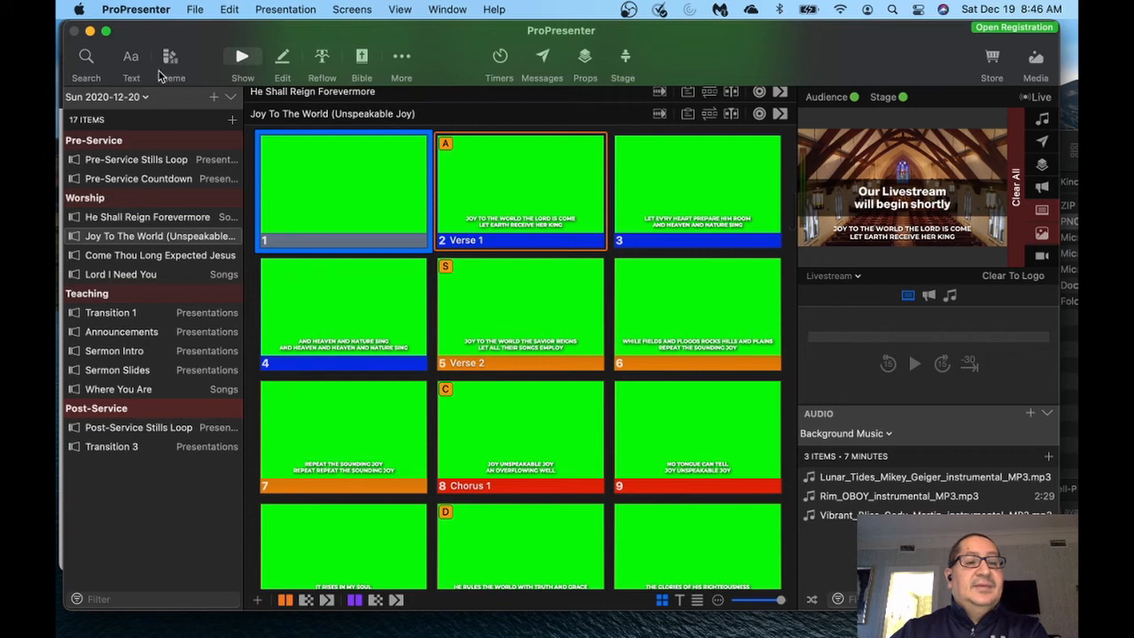
scroll(372, 271, "up", 2)
left_click(359, 252)
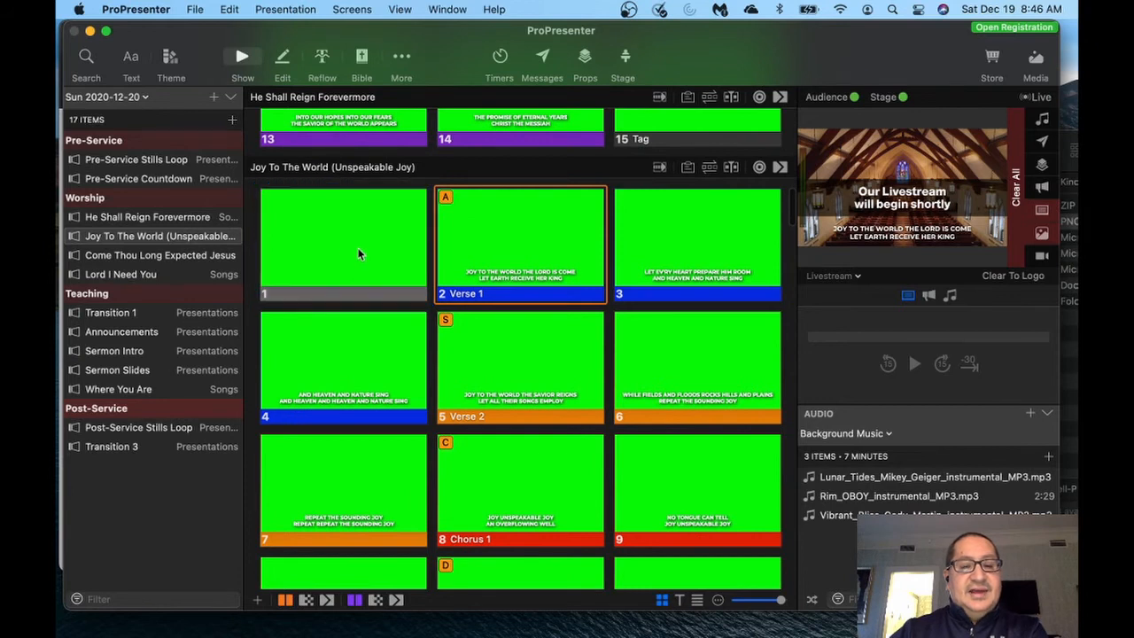
Add another blank Livestream Lyrics slide from NL Templates at the end of the song, after Verse 3.
scroll(360, 248, "down", 5)
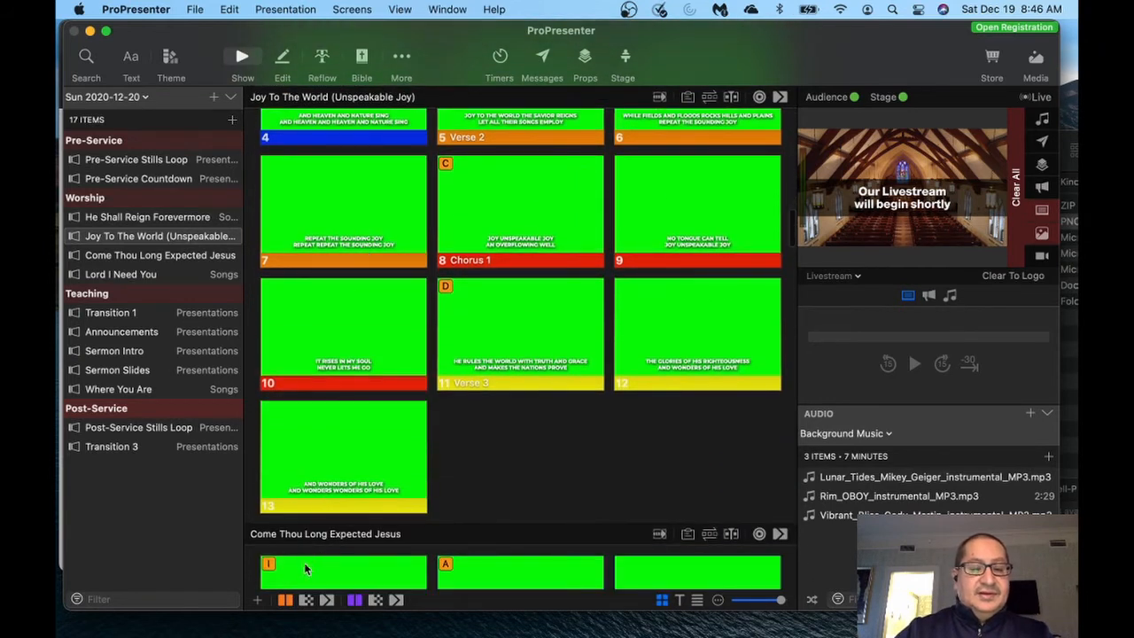
left_click(256, 601)
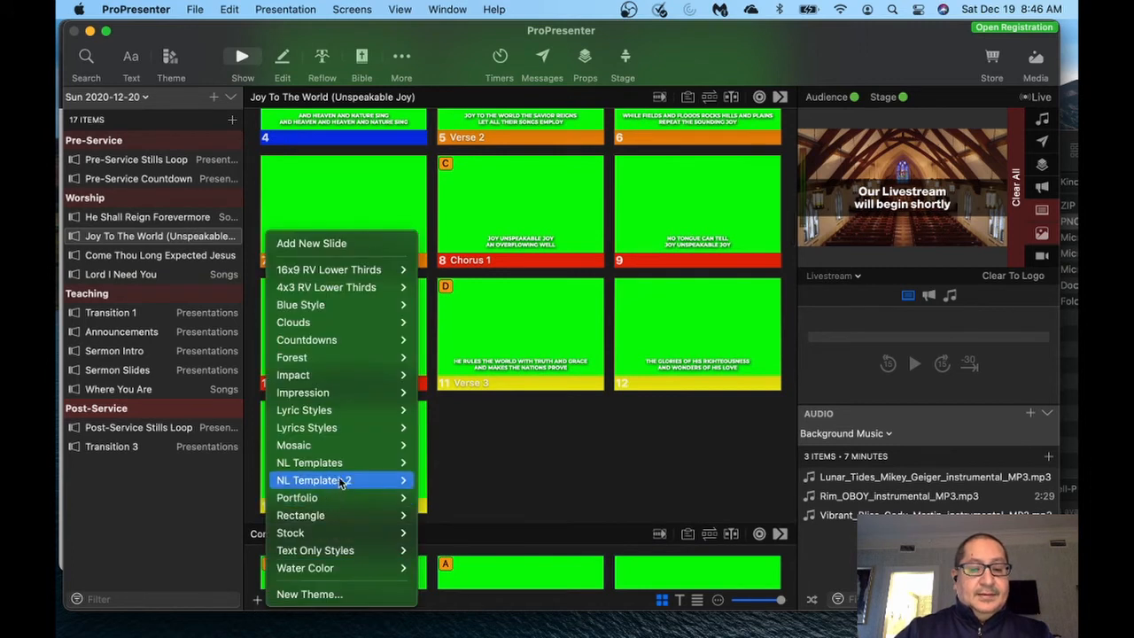
mouse_move(347, 464)
left_click(495, 502)
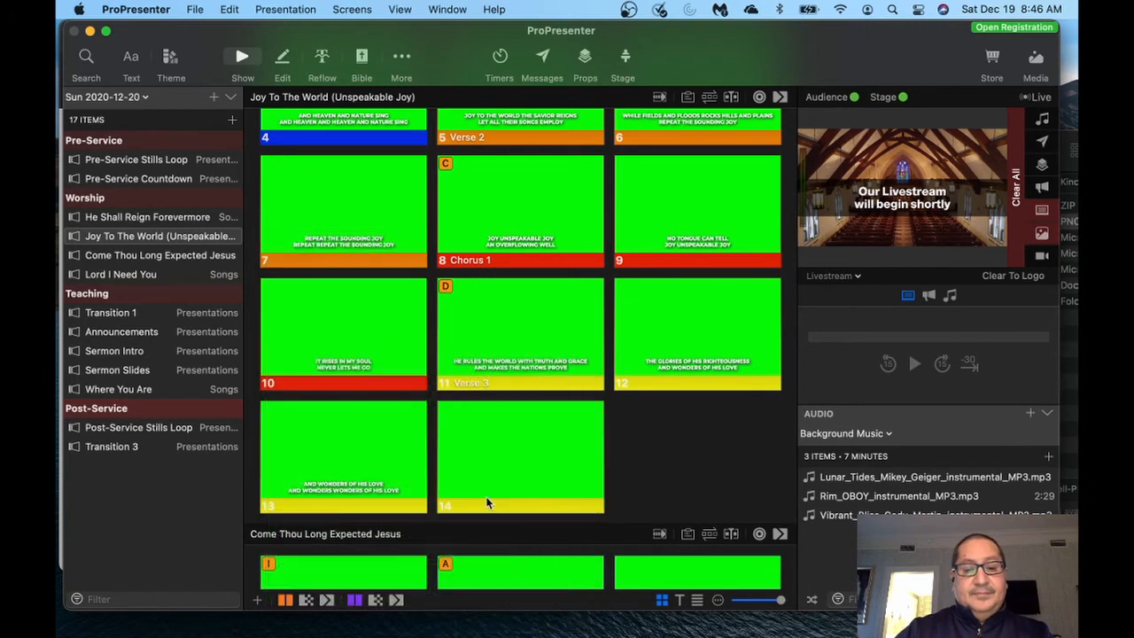
Assign the blank first slide to the Intro group and review the song's slides through to the end.
scroll(530, 461, "up", 4)
scroll(530, 469, "up", 2)
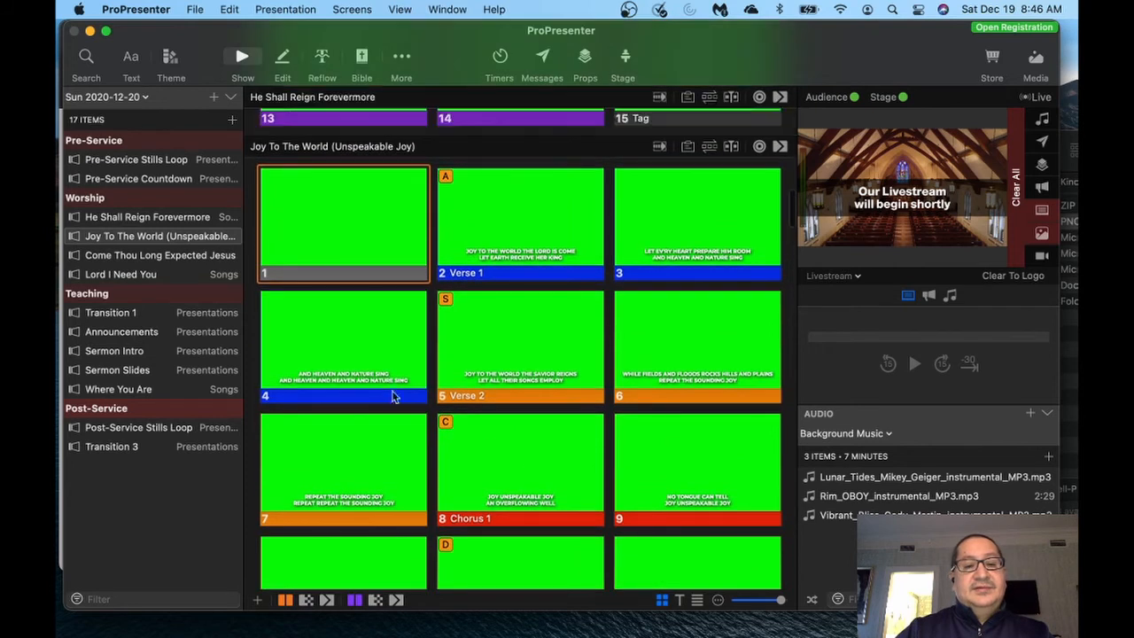
right_click(342, 231)
mouse_move(410, 447)
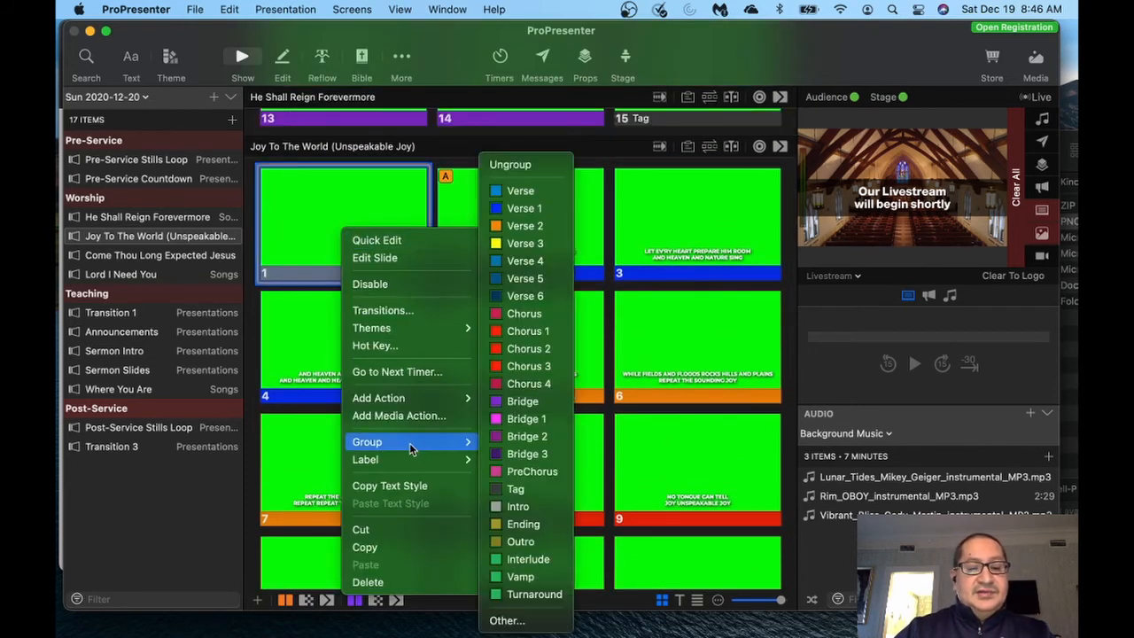
left_click(522, 509)
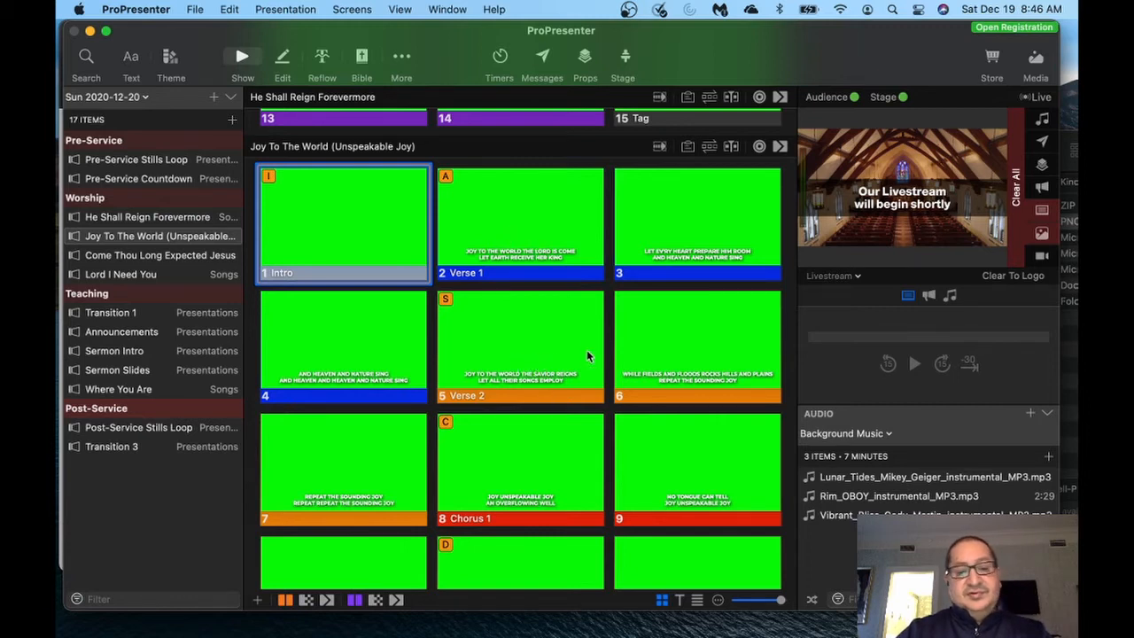
scroll(558, 474, "down", 5)
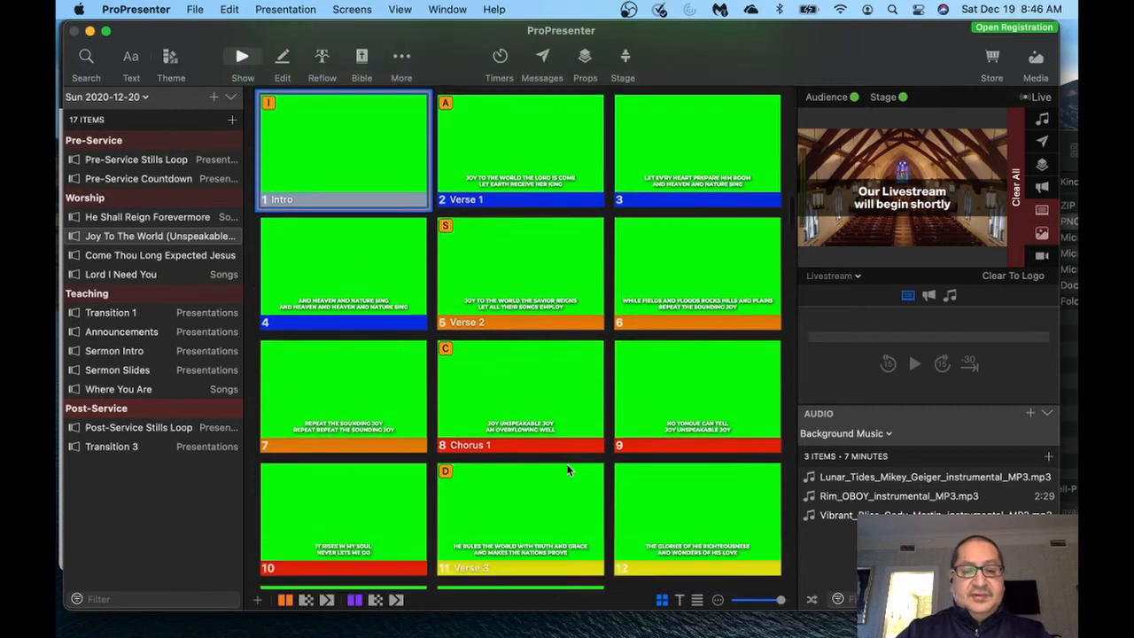
scroll(567, 464, "down", 2)
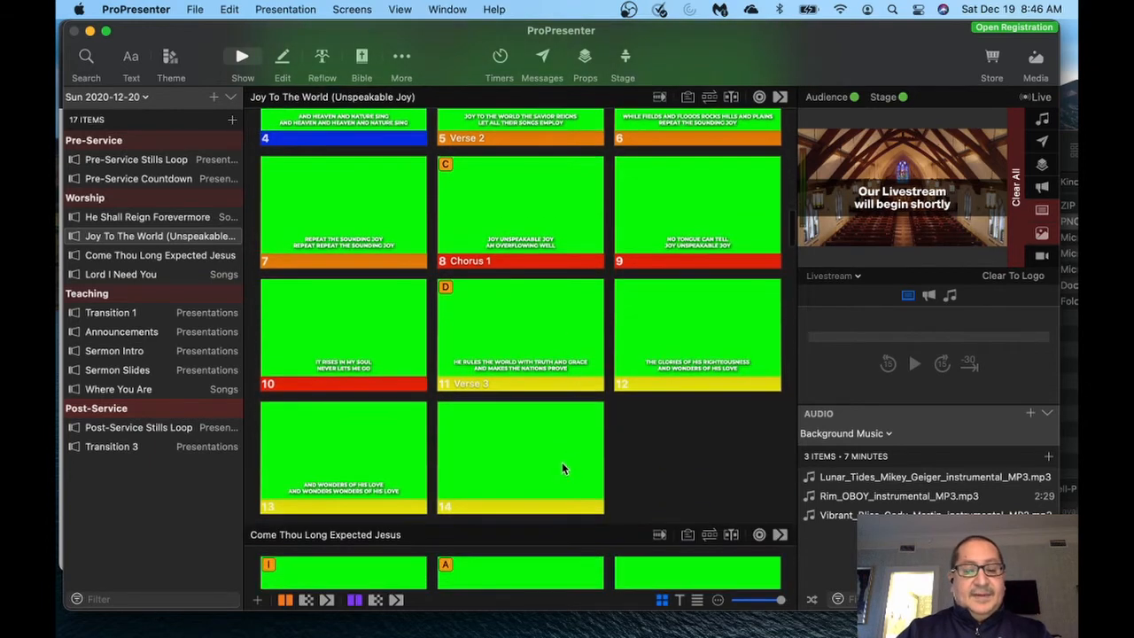
scroll(562, 462, "up", 6)
scroll(558, 465, "up", 1)
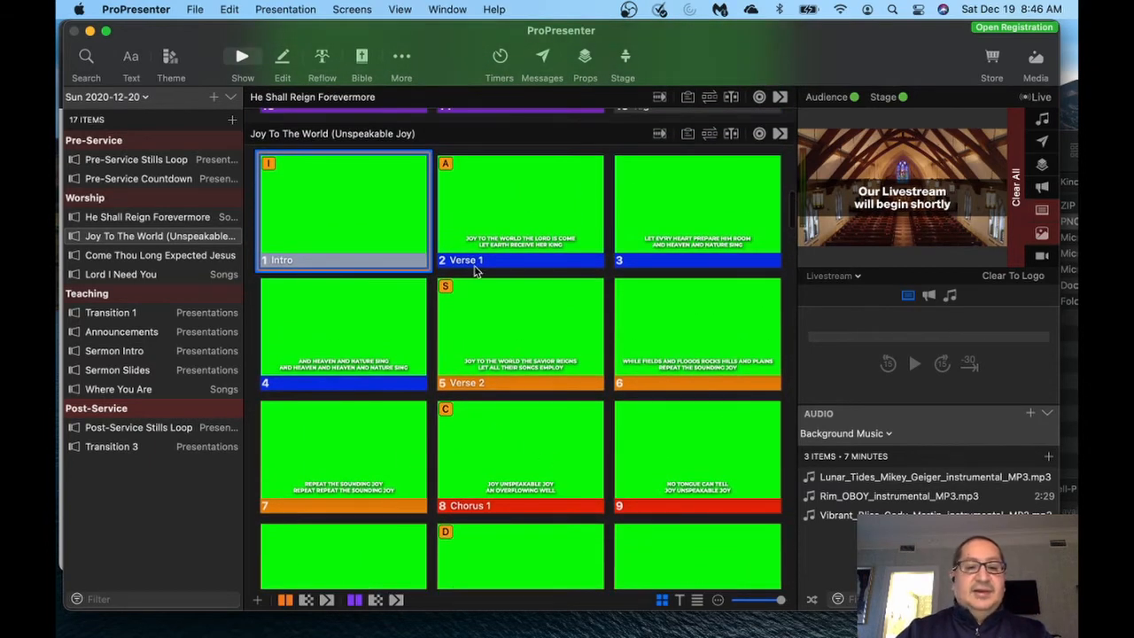
Show the opening Verse 1 slide live and enlarge the output preview by widening its pane.
left_click(549, 206)
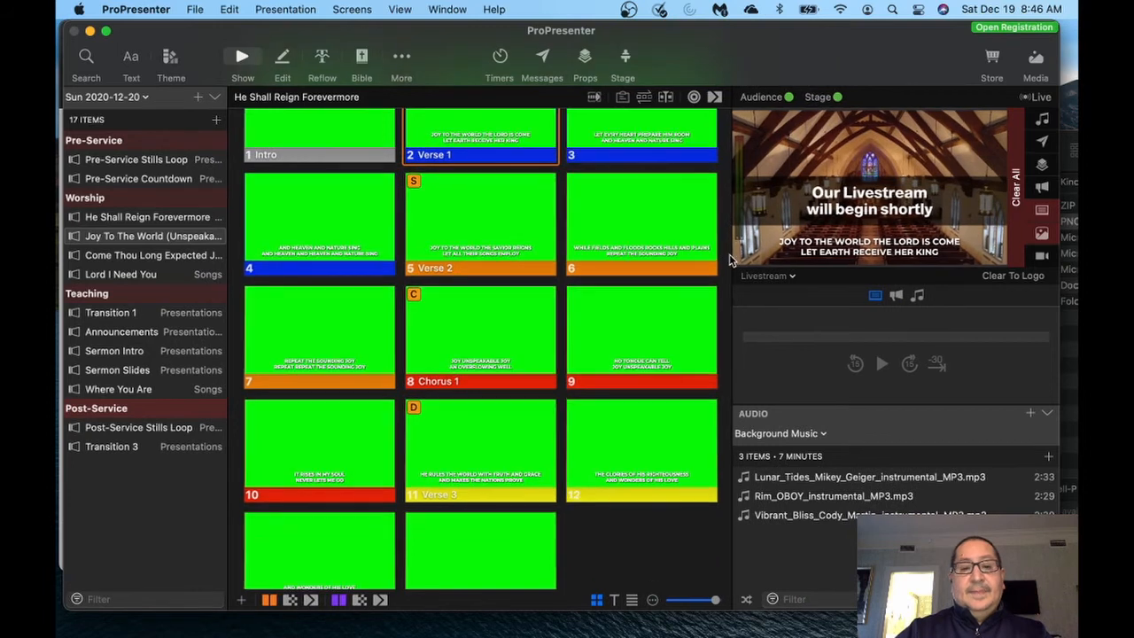
left_click_drag(730, 256, 730, 259)
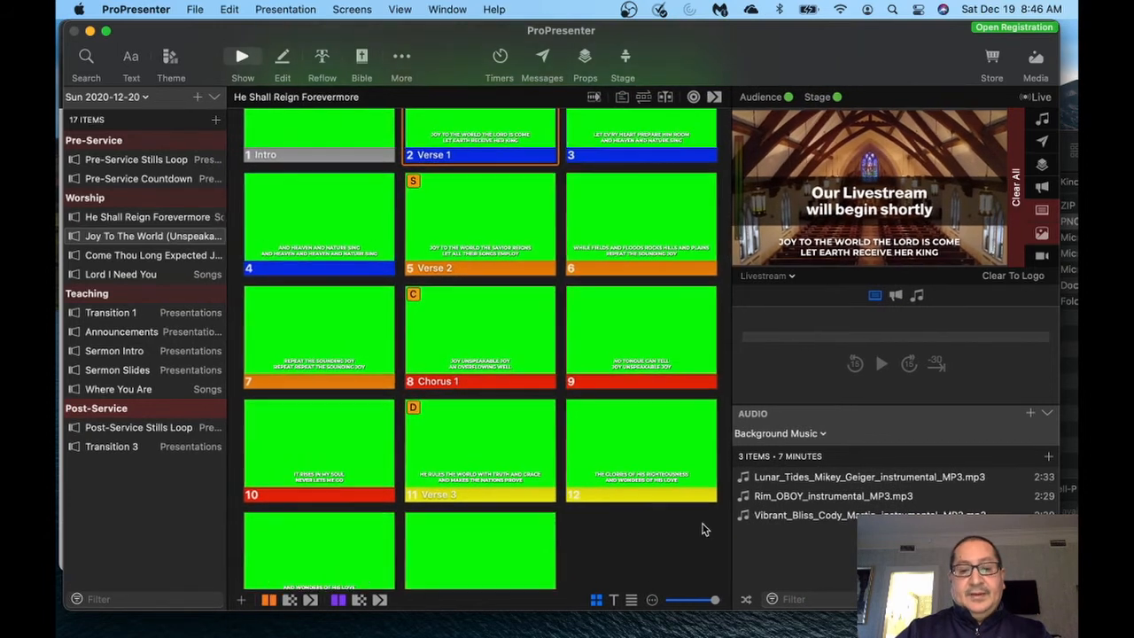
scroll(671, 413, "up", 5)
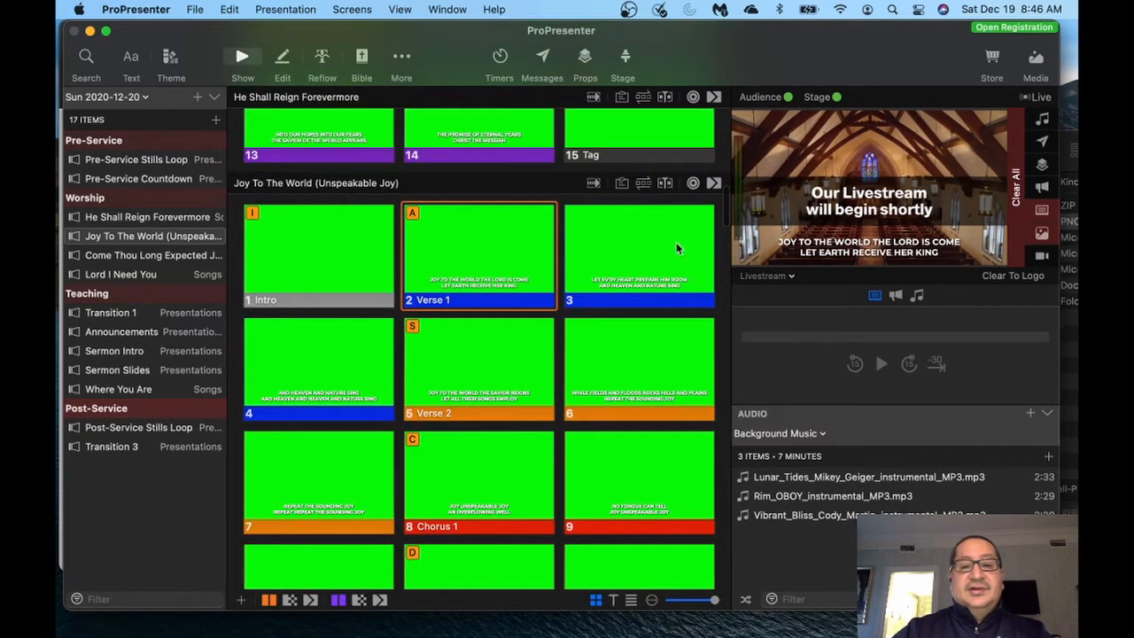
scroll(704, 287, "down", 5)
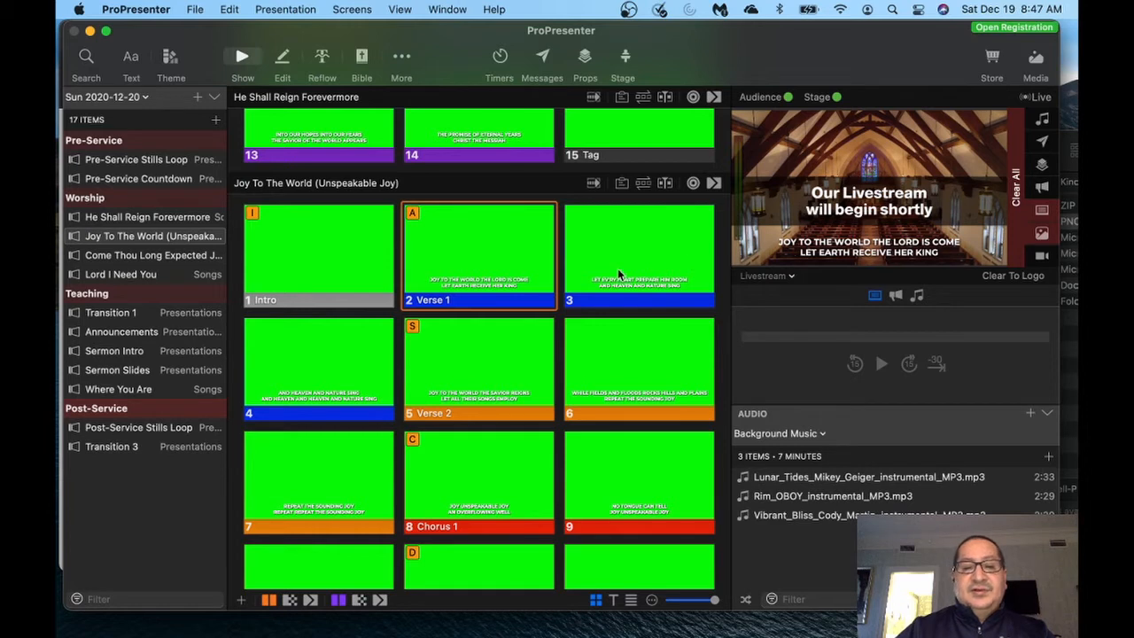
Show slides 3 to 6 live one after another to check their lyrics in the output preview.
left_click(665, 256)
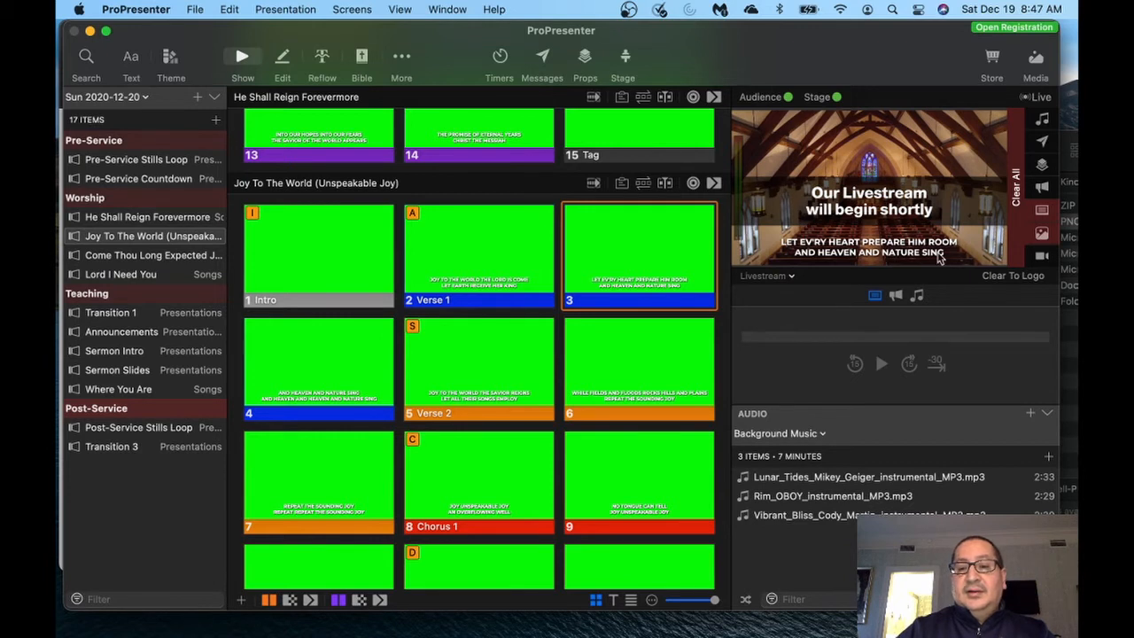
left_click(308, 368)
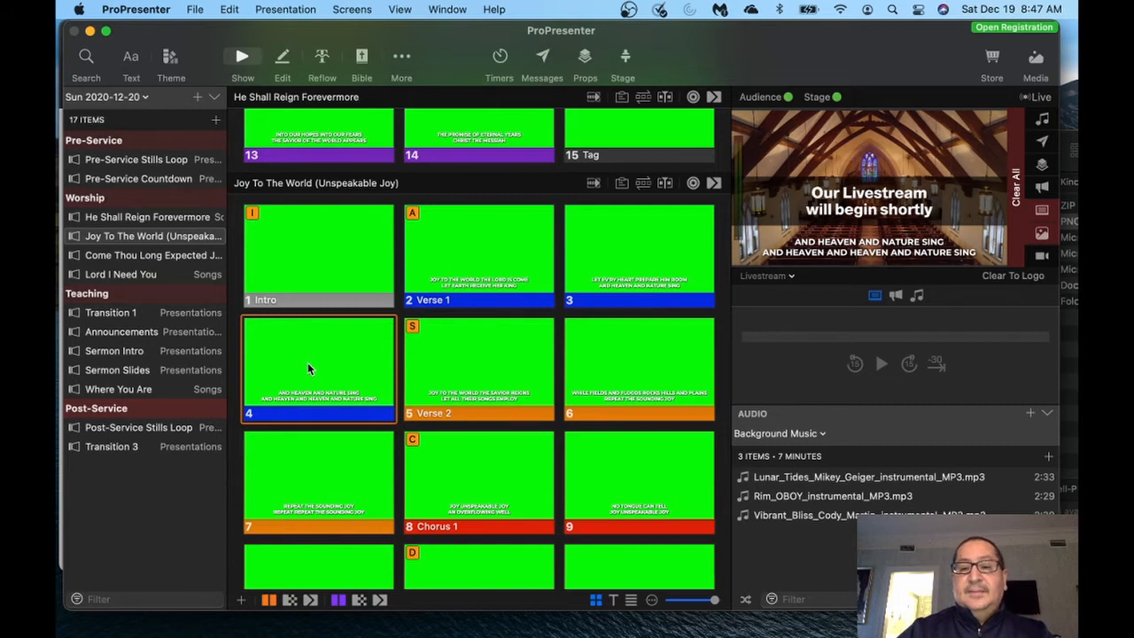
left_click(467, 364)
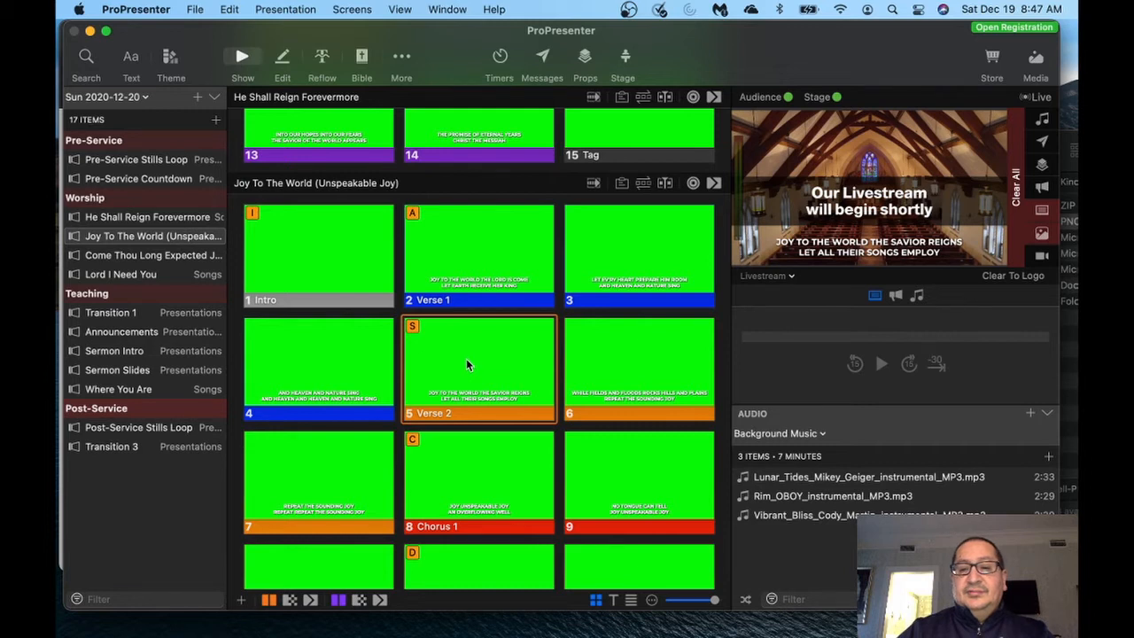
scroll(641, 363, "up", 1)
left_click(640, 364)
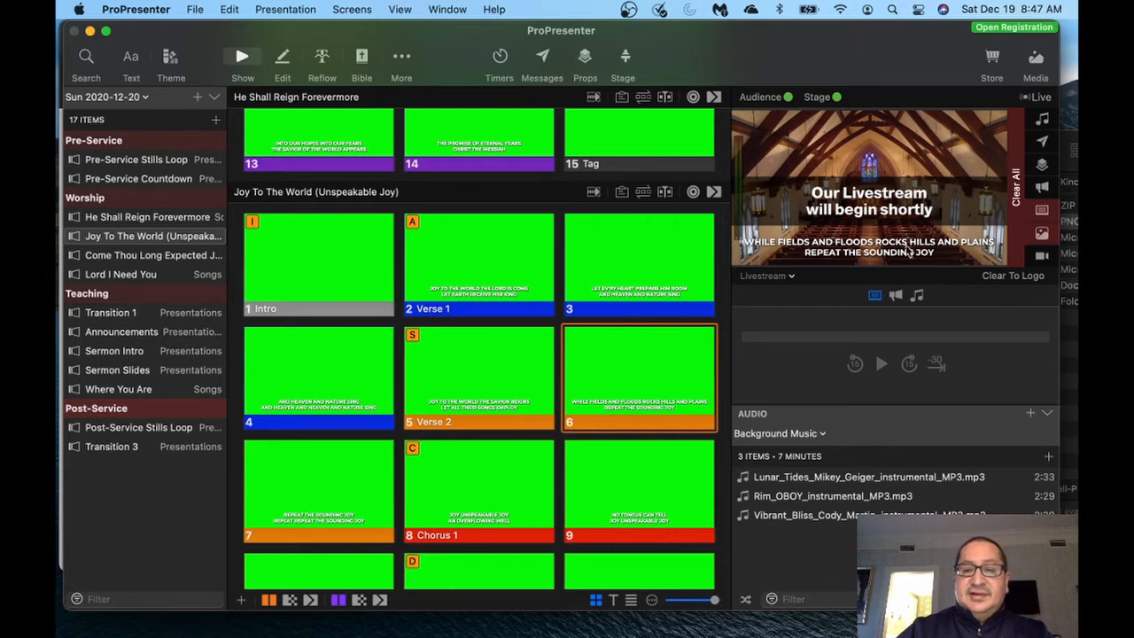
scroll(650, 390, "down", 2)
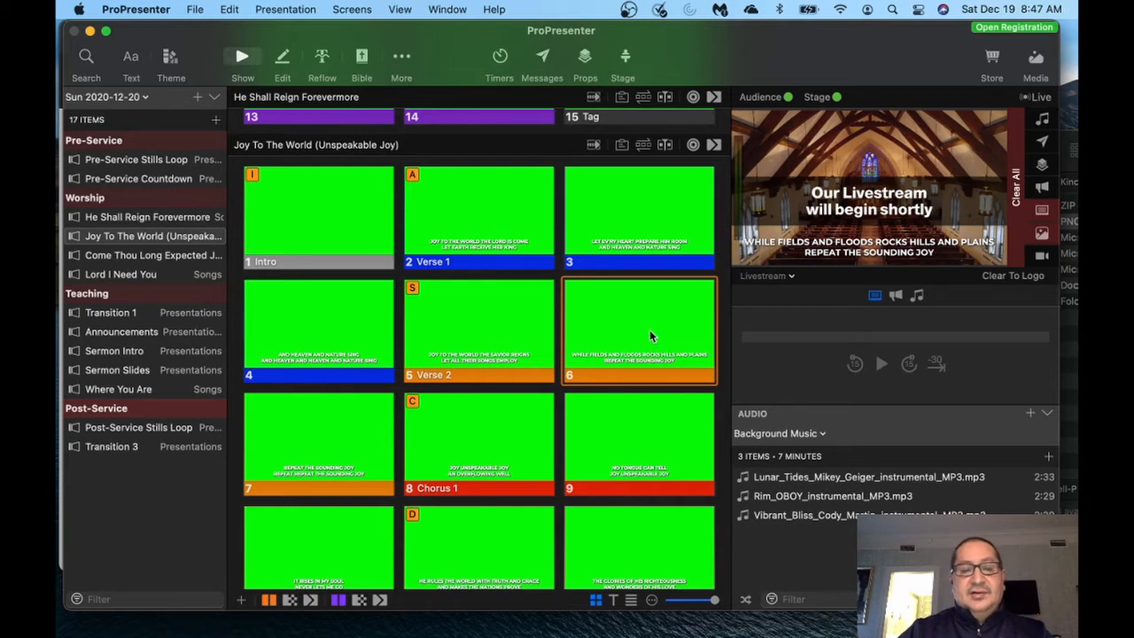
scroll(648, 335, "down", 1)
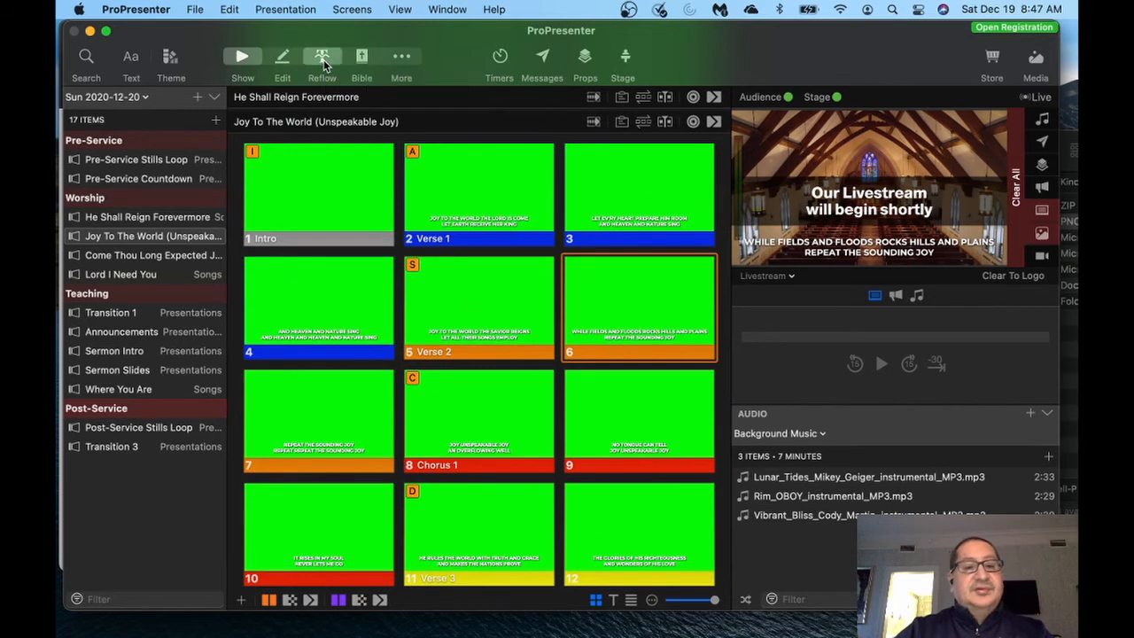
Open the song in the Reflow editor and insert a line break before "rocks hills and plains" on slide 6.
left_click(323, 60)
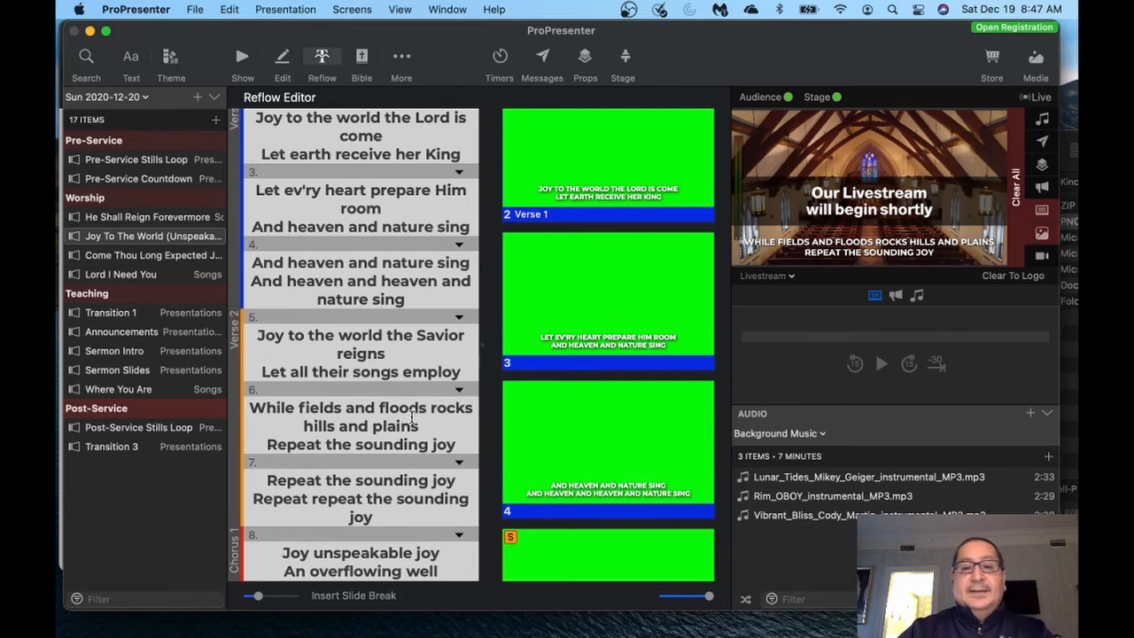
scroll(376, 408, "down", 3)
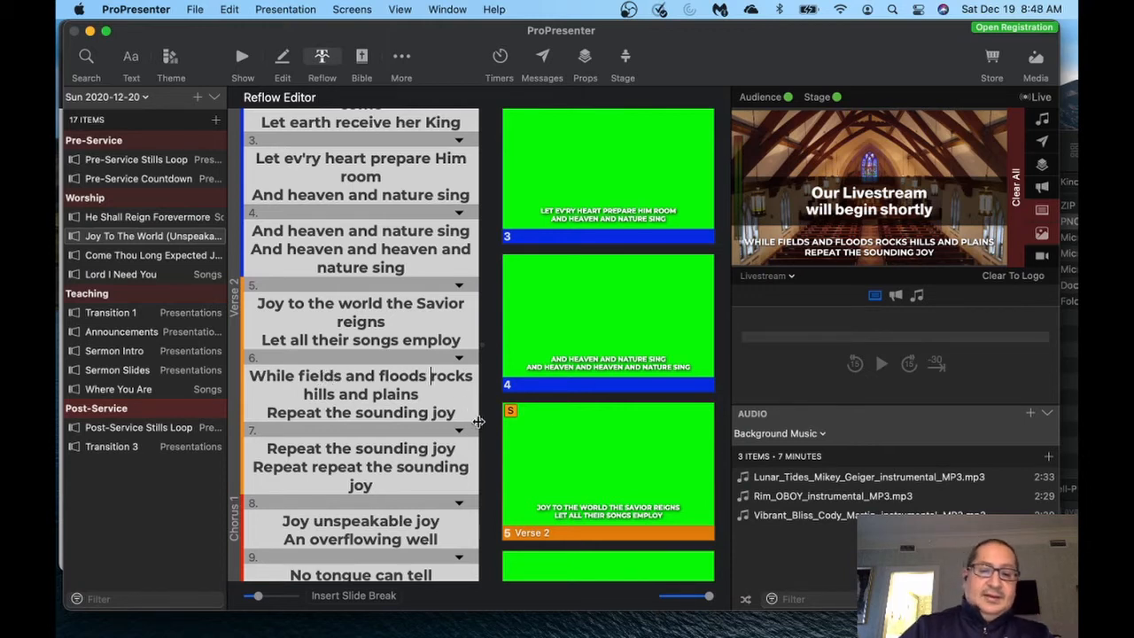
key("Return")
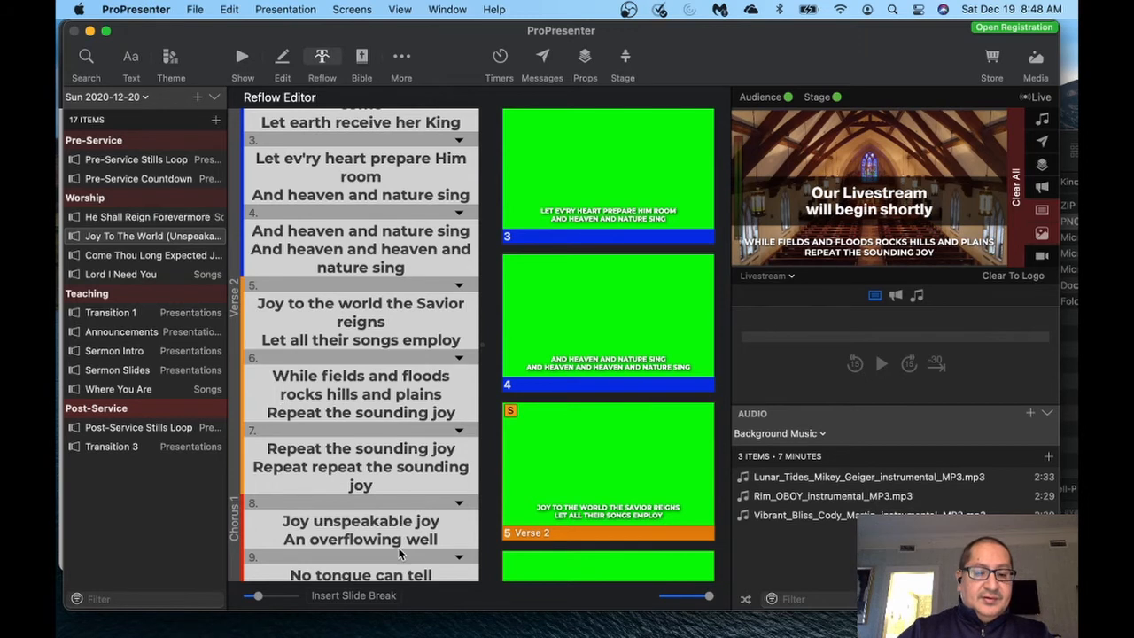
Switch the window to full screen and insert a slide break before "Repeat the sounding joy" on slide 6.
scroll(403, 549, "up", 1)
scroll(405, 507, "up", 2)
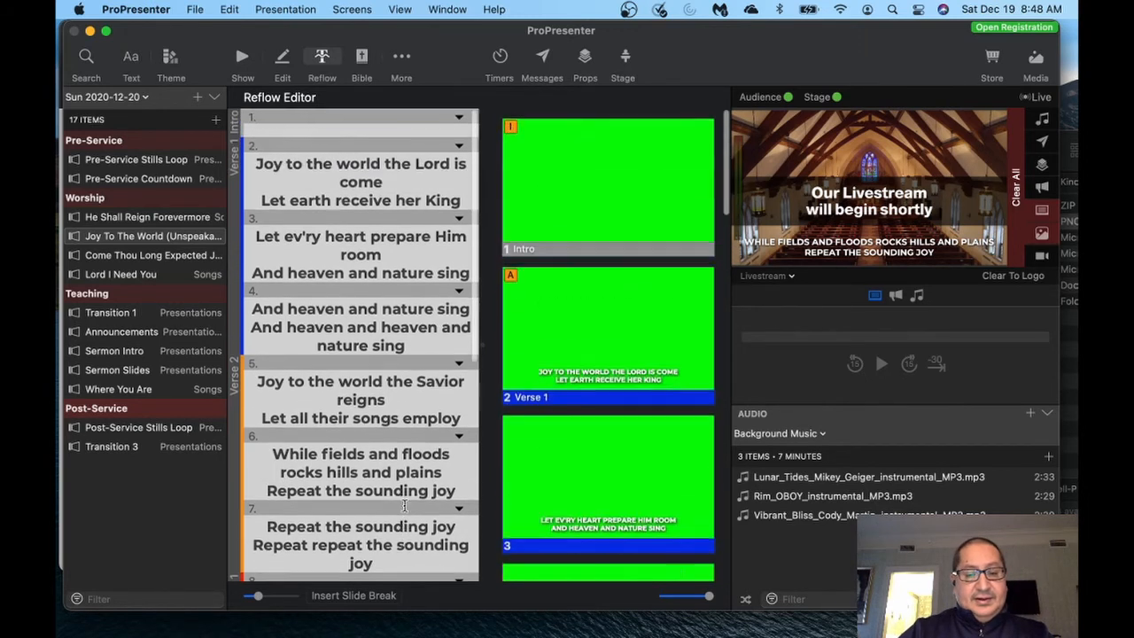
scroll(404, 506, "down", 3)
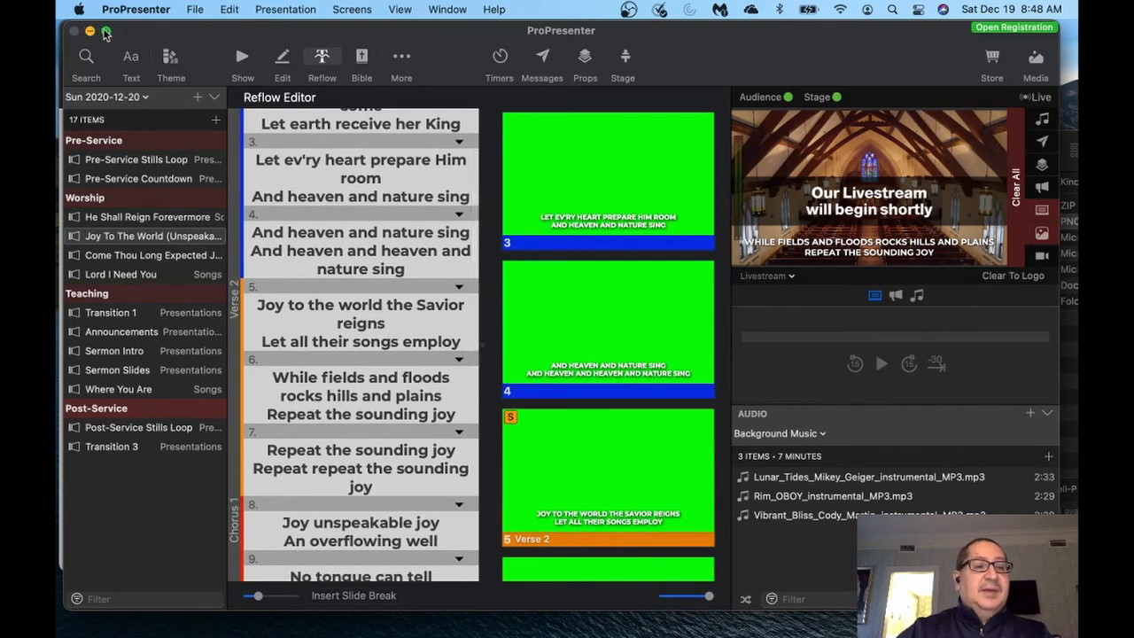
left_click(106, 33)
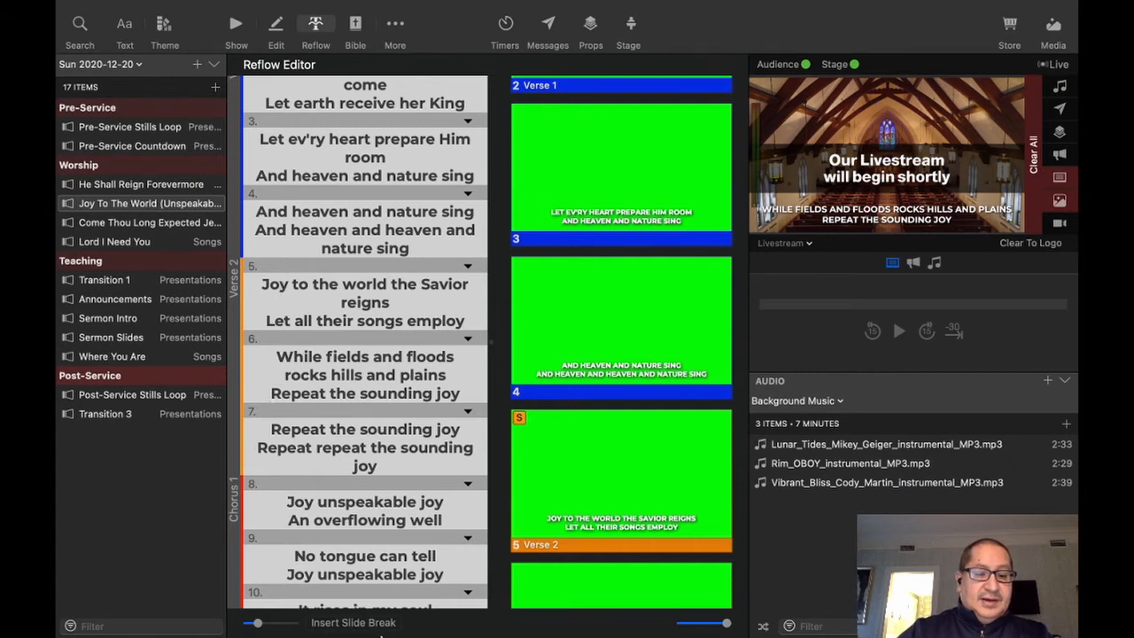
left_click(380, 623)
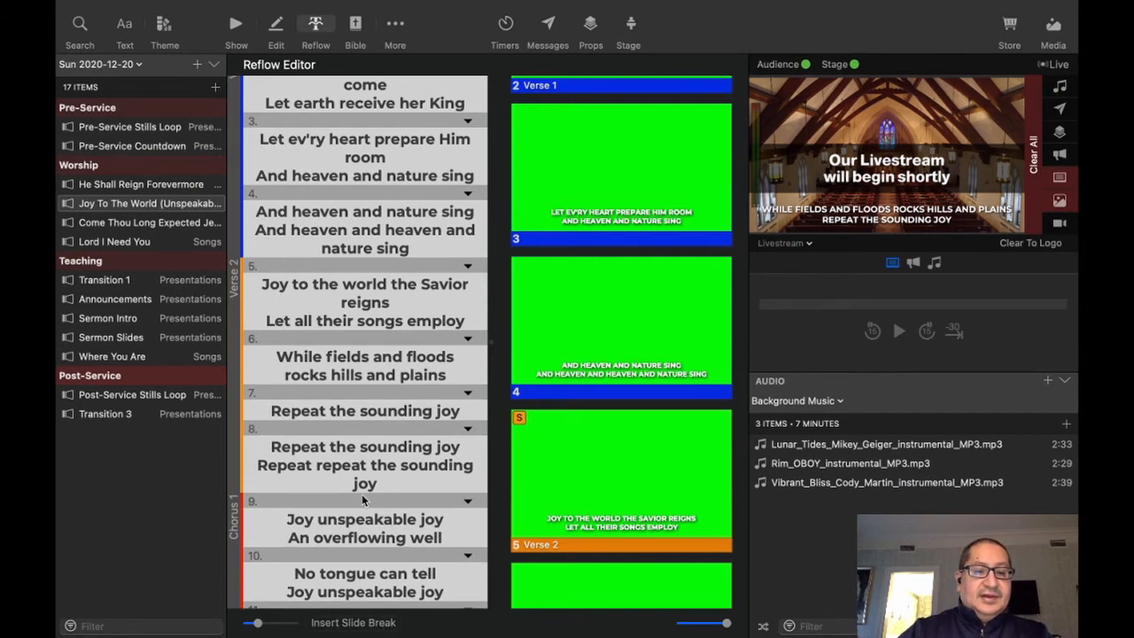
Return to the Show view and show slides 6 to 8 live to check the newly split Verse 2 lyrics.
scroll(362, 501, "down", 1)
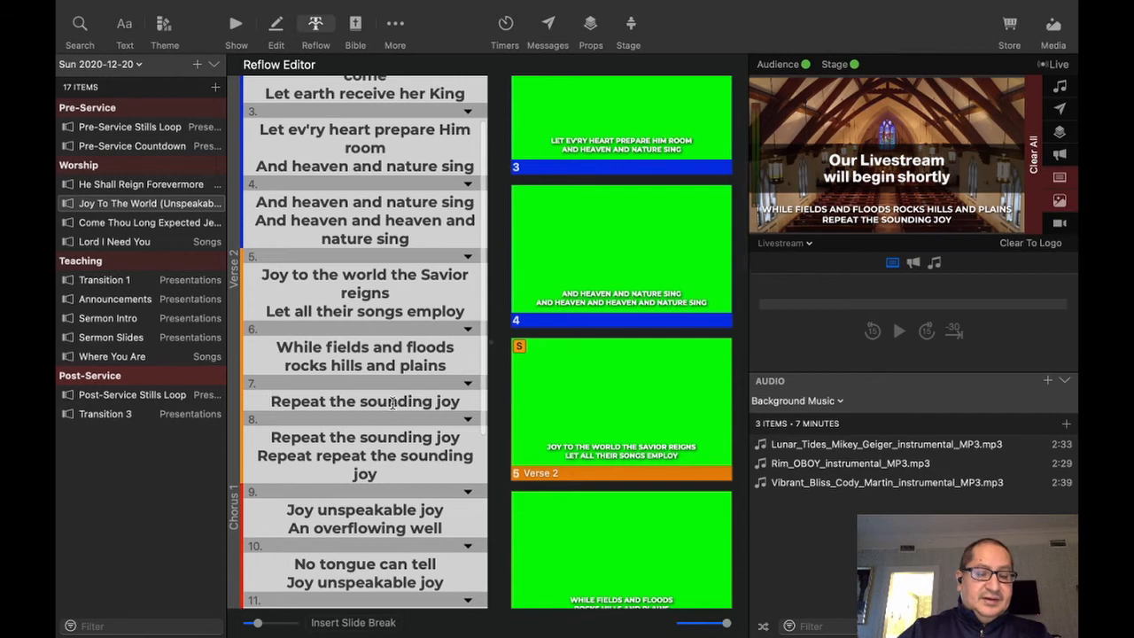
scroll(392, 403, "up", 1)
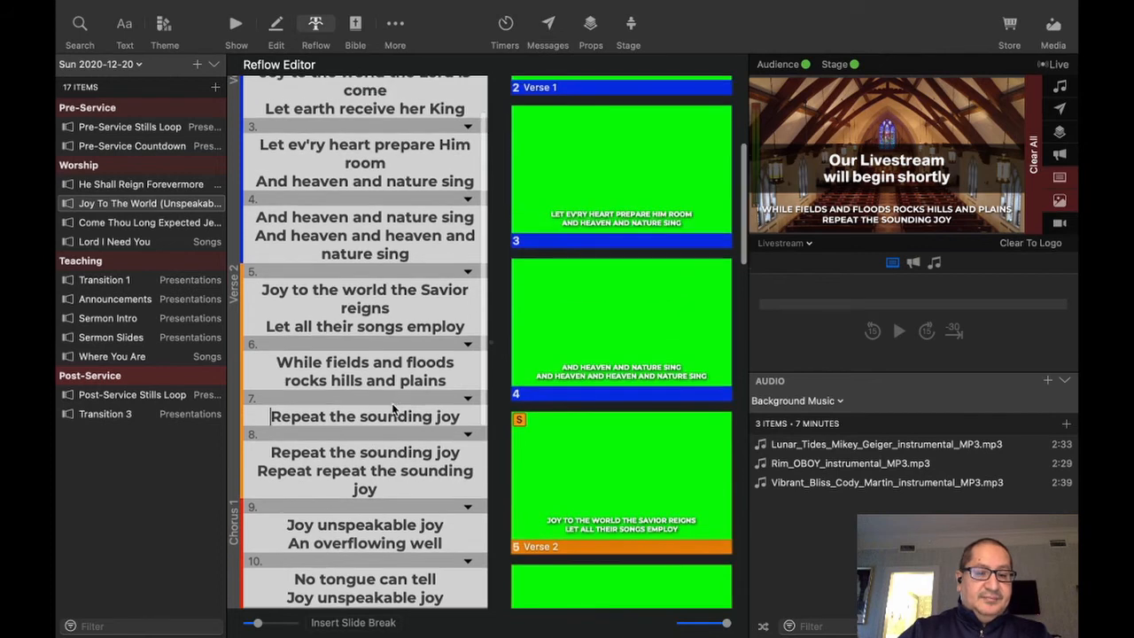
left_click(237, 26)
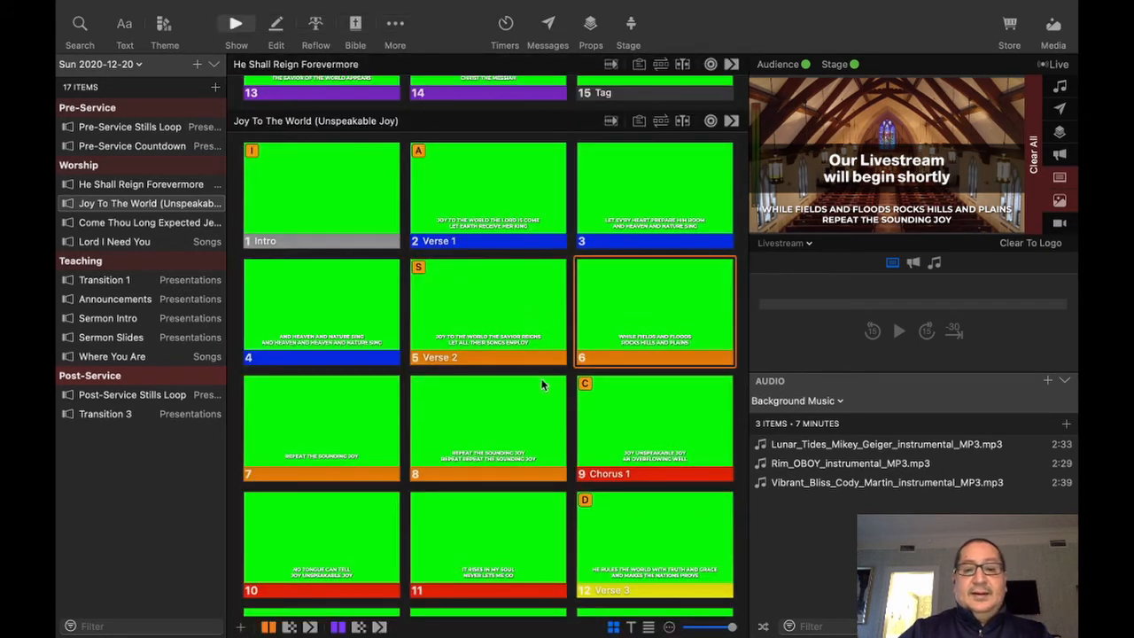
left_click(647, 324)
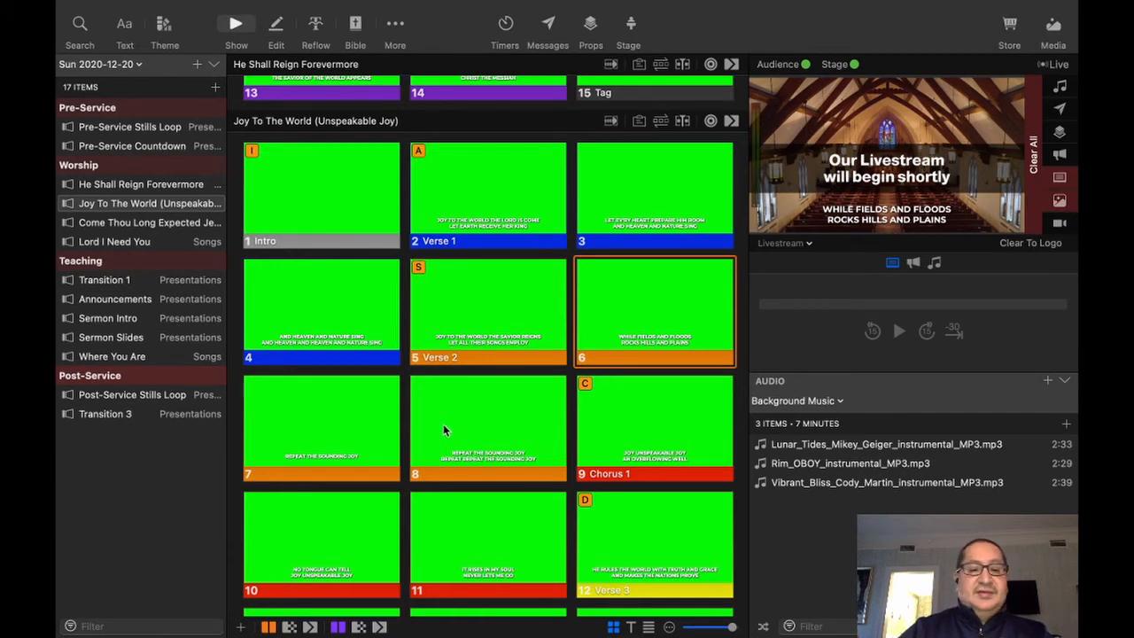
left_click(384, 425)
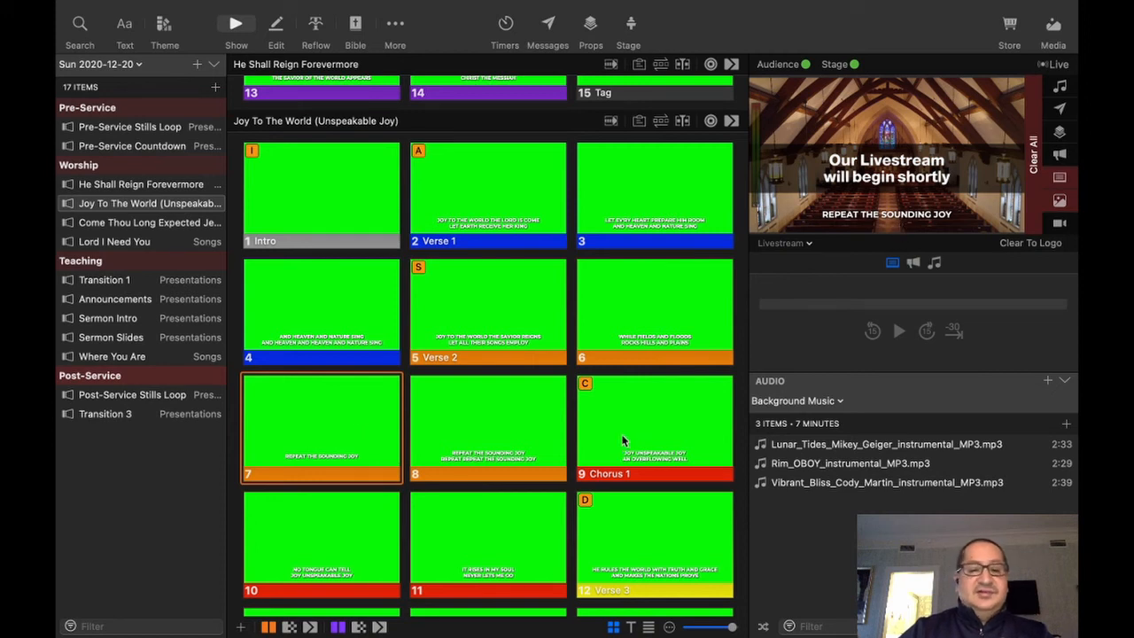
left_click(647, 311)
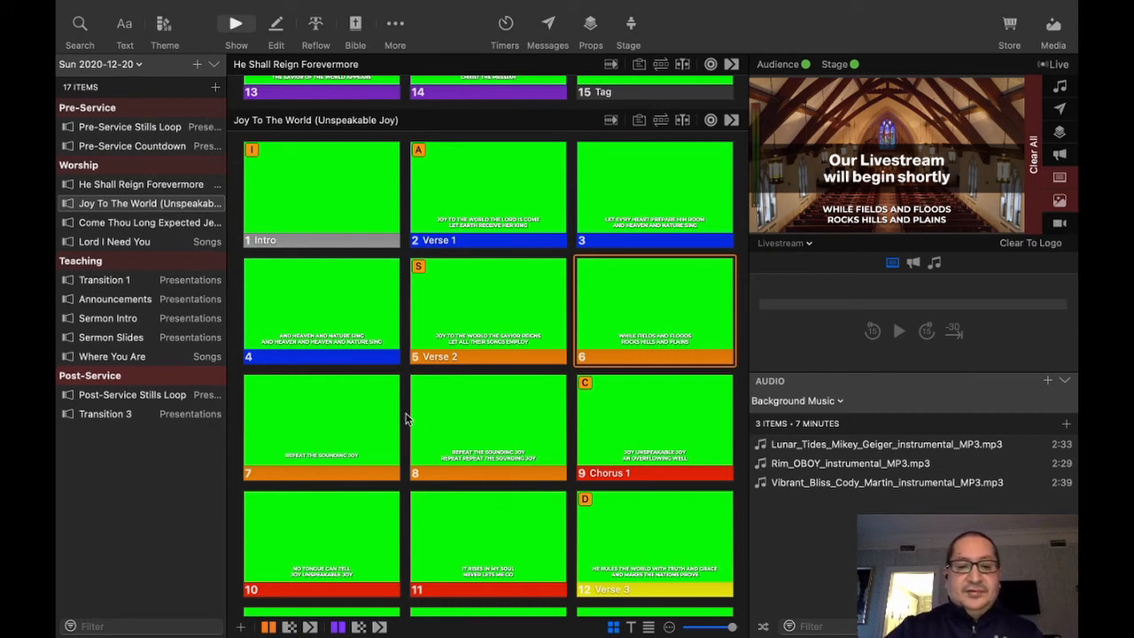
key("Right")
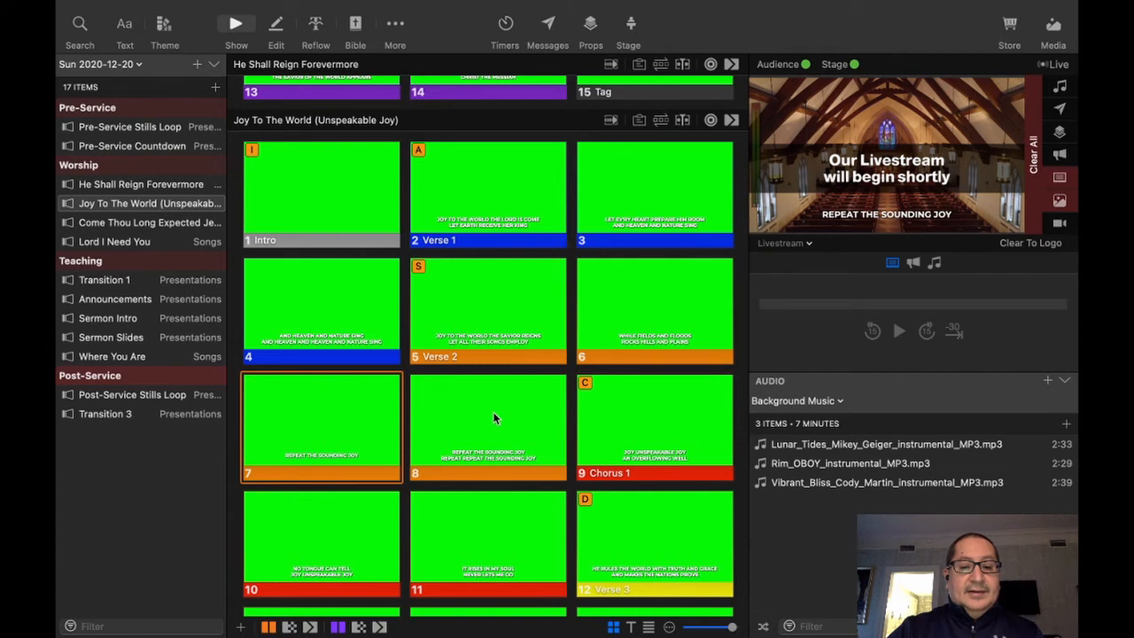
left_click(493, 416)
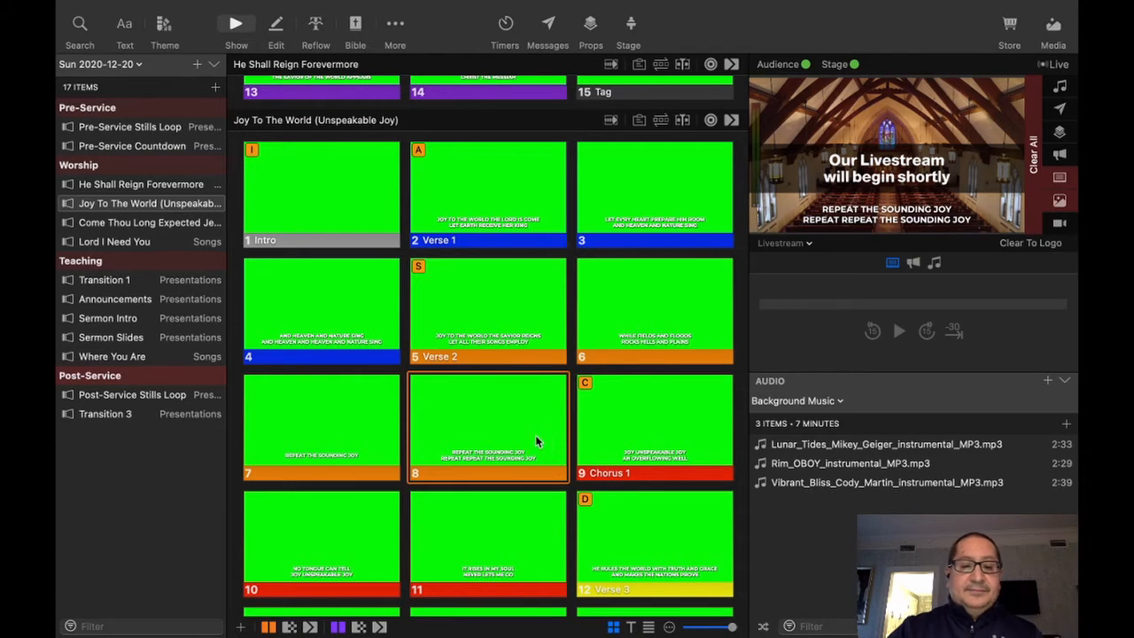
Show the Chorus 1 slides 9 to 11 and the opening Verse 3 slide live to check their lyrics.
scroll(535, 435, "down", 1)
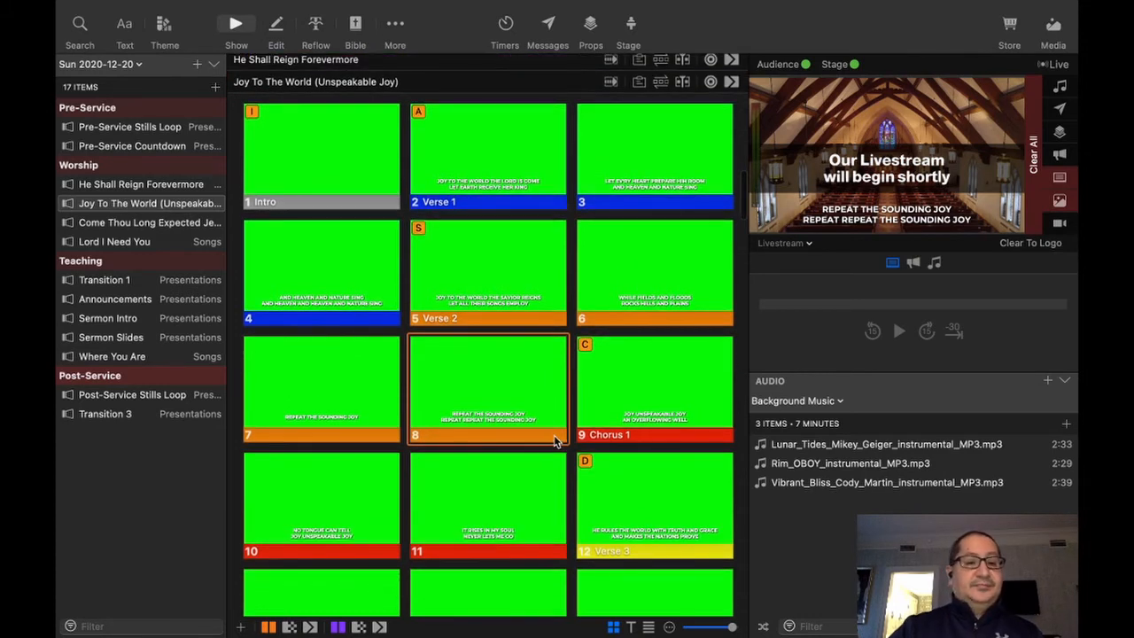
left_click(649, 399)
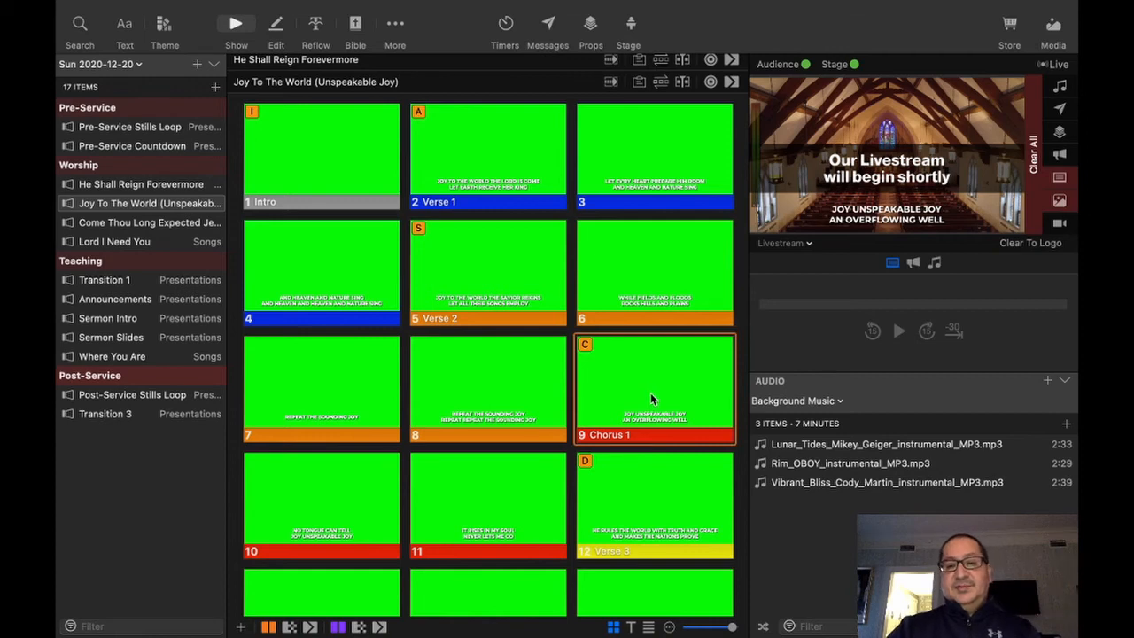
scroll(652, 398, "down", 2)
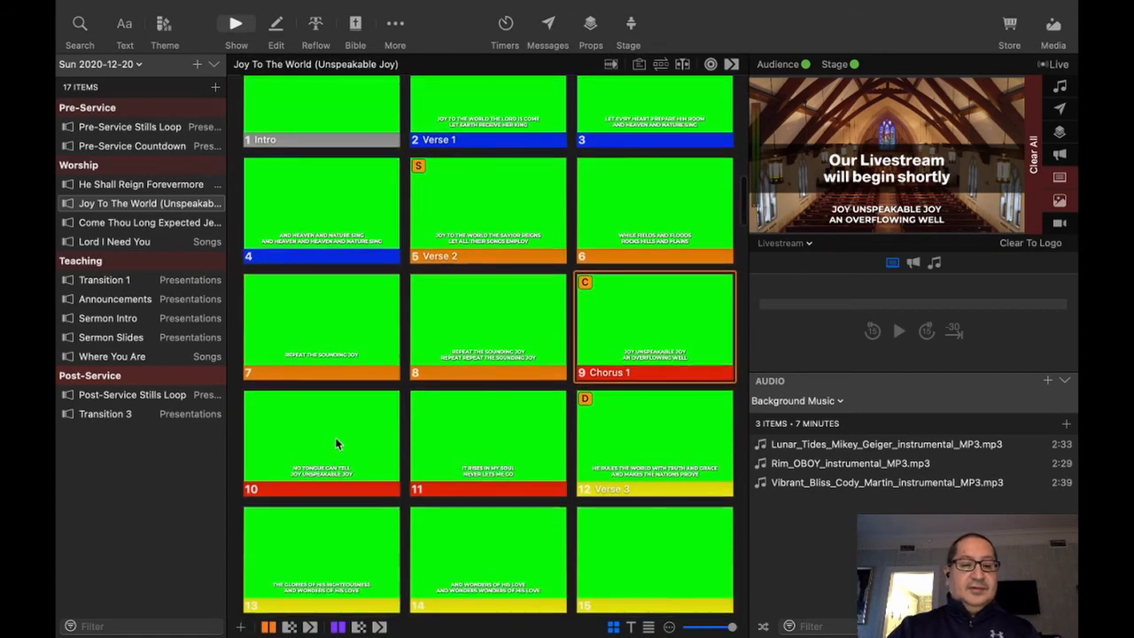
left_click(336, 440)
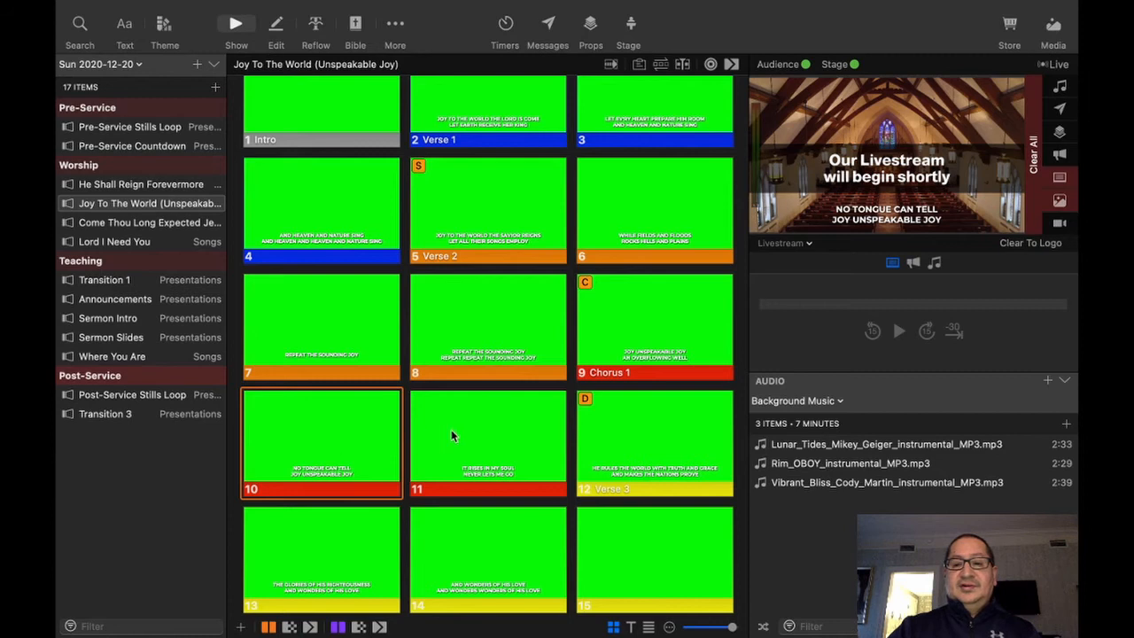
left_click(510, 435)
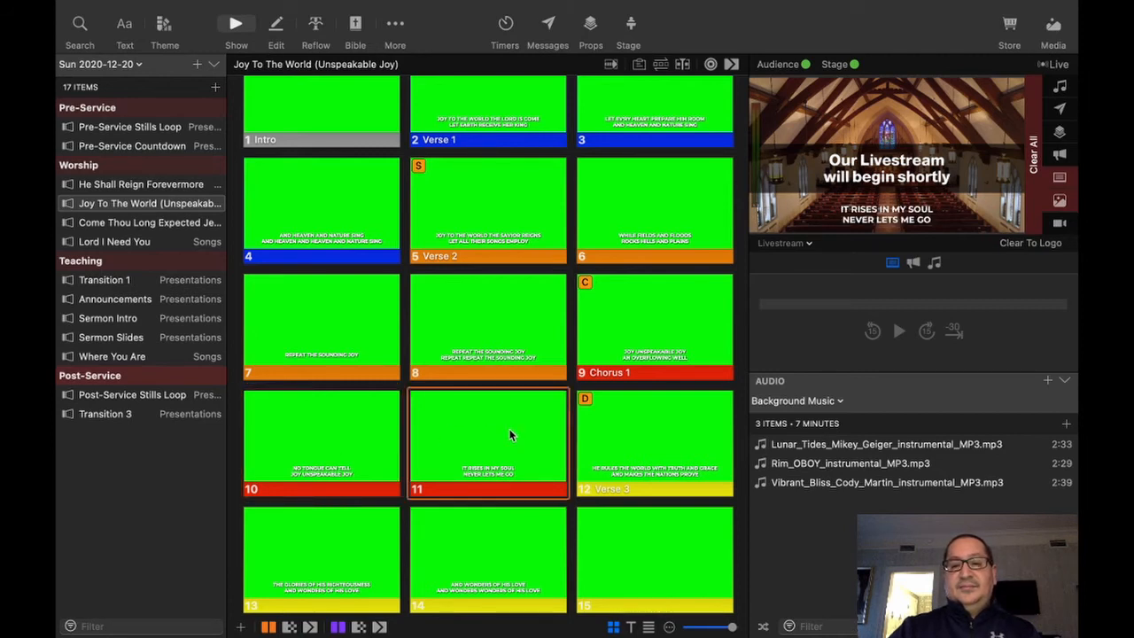
left_click(645, 440)
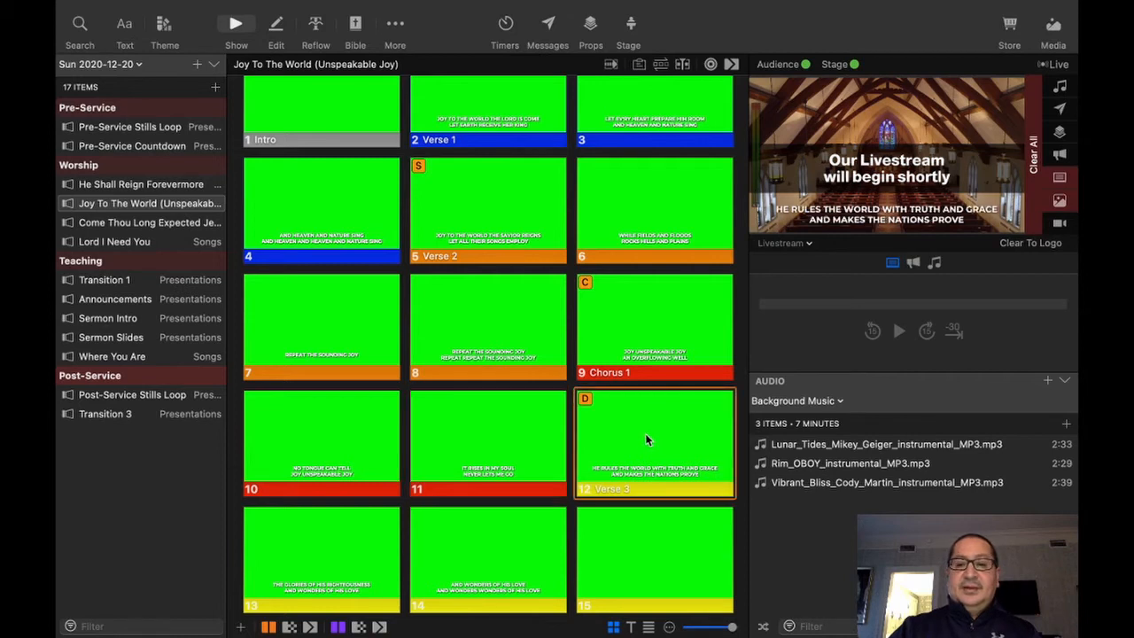
Show slides 13 and 14 live to check the rest of Verse 3, and go back to the first Chorus 1 slide.
scroll(629, 433, "down", 2)
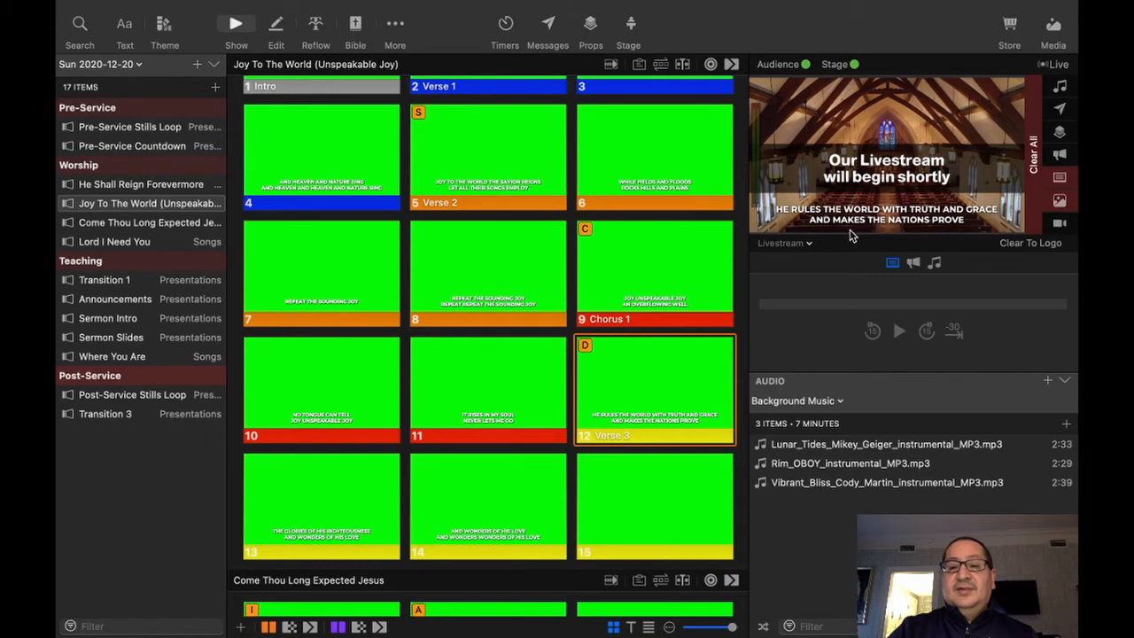
scroll(695, 366, "down", 3)
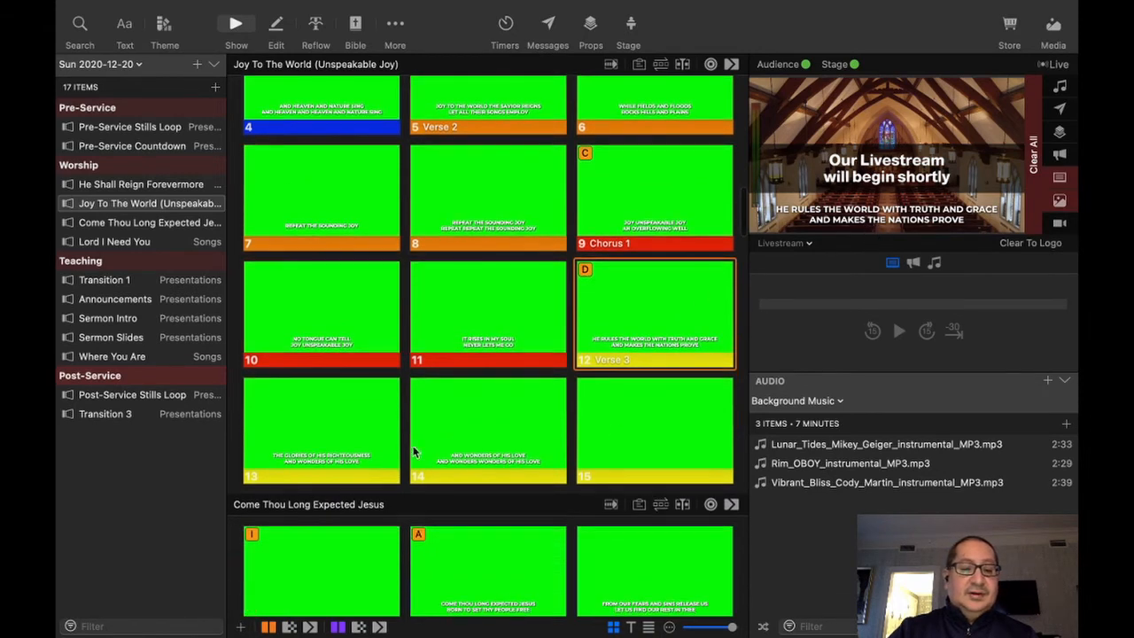
left_click(366, 414)
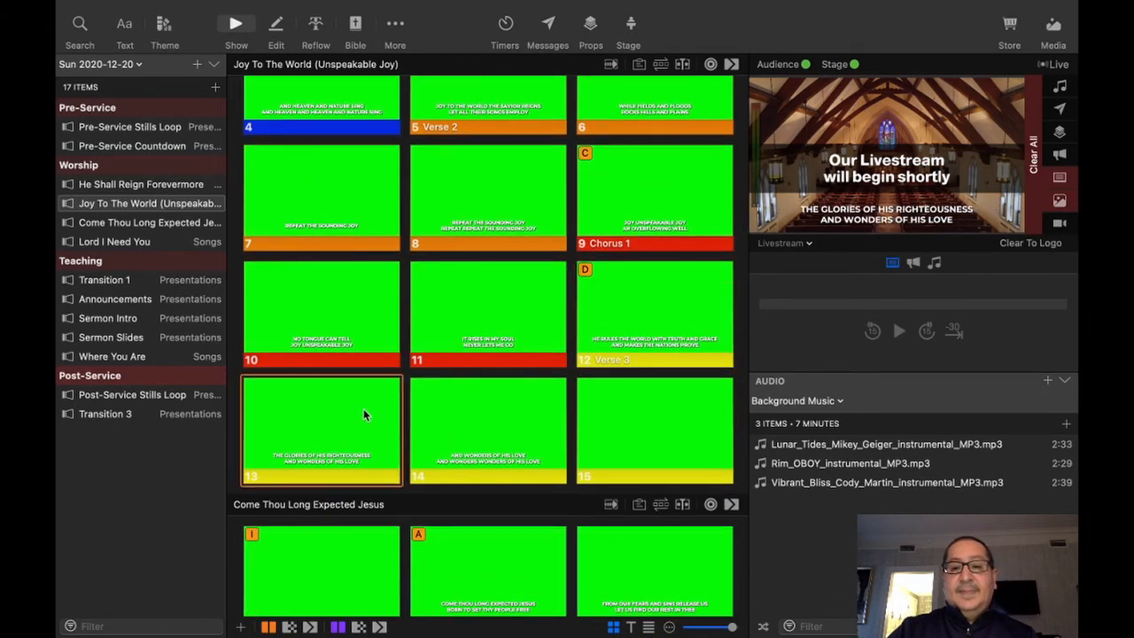
left_click(526, 413)
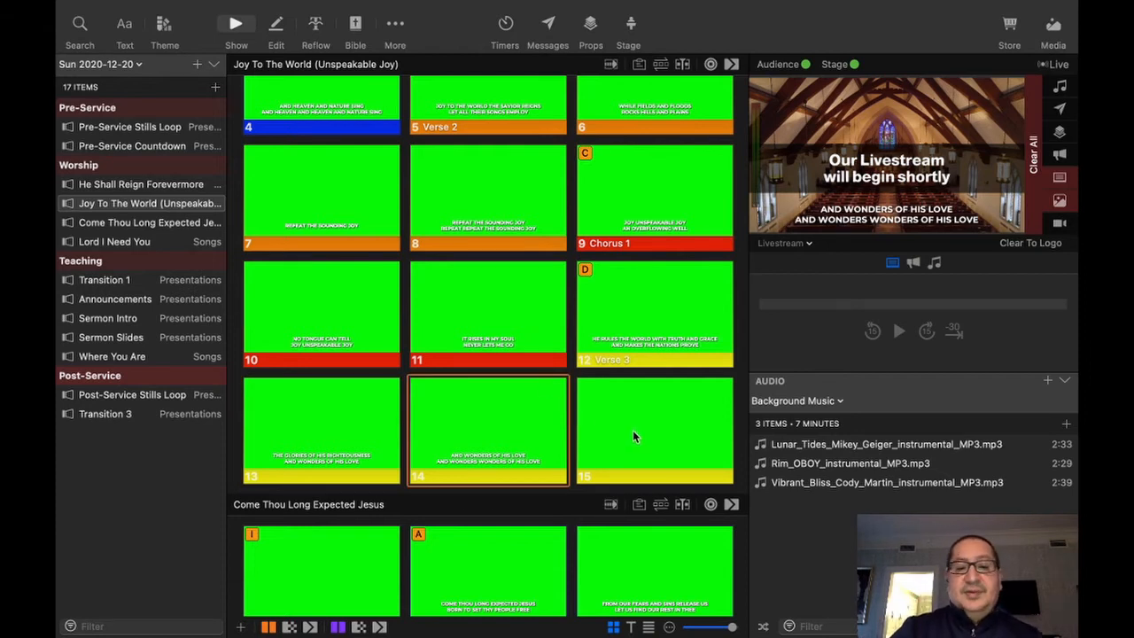
left_click(648, 186)
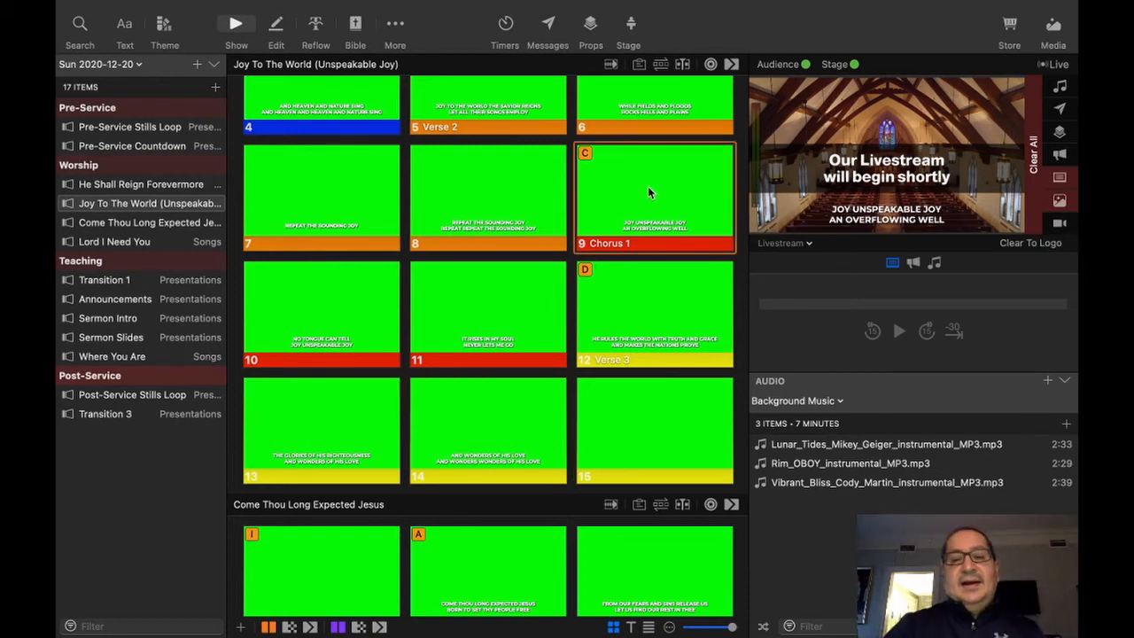
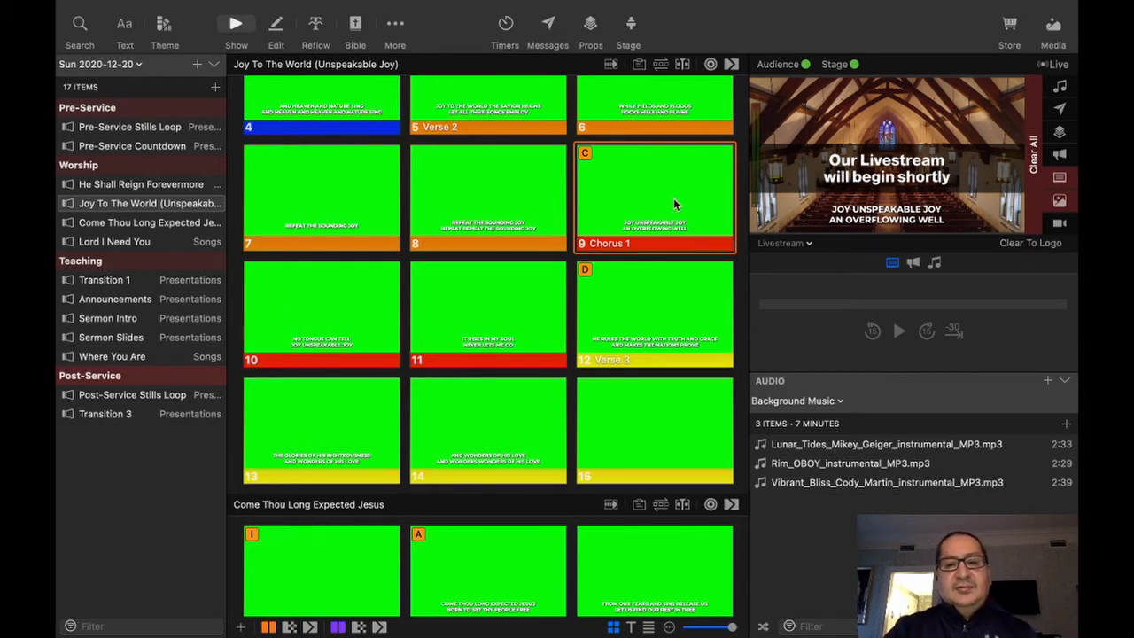
Try adding two trailing dots after "Let all their songs employ" on slide 5 in the Reflow editor, and remove them.
left_click(316, 27)
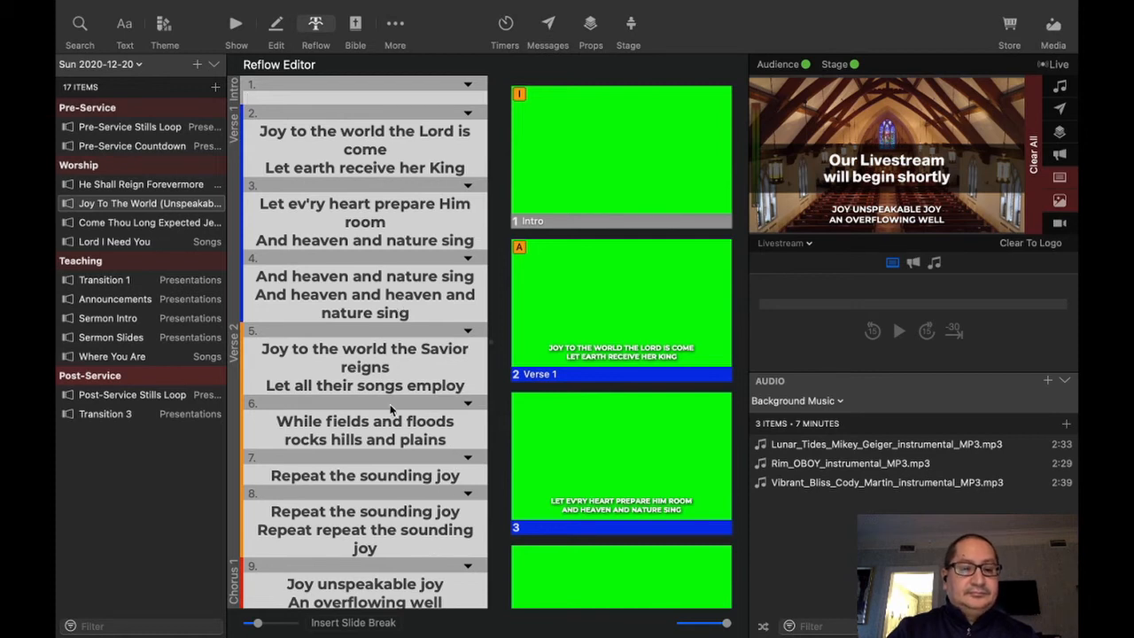
left_click(464, 386)
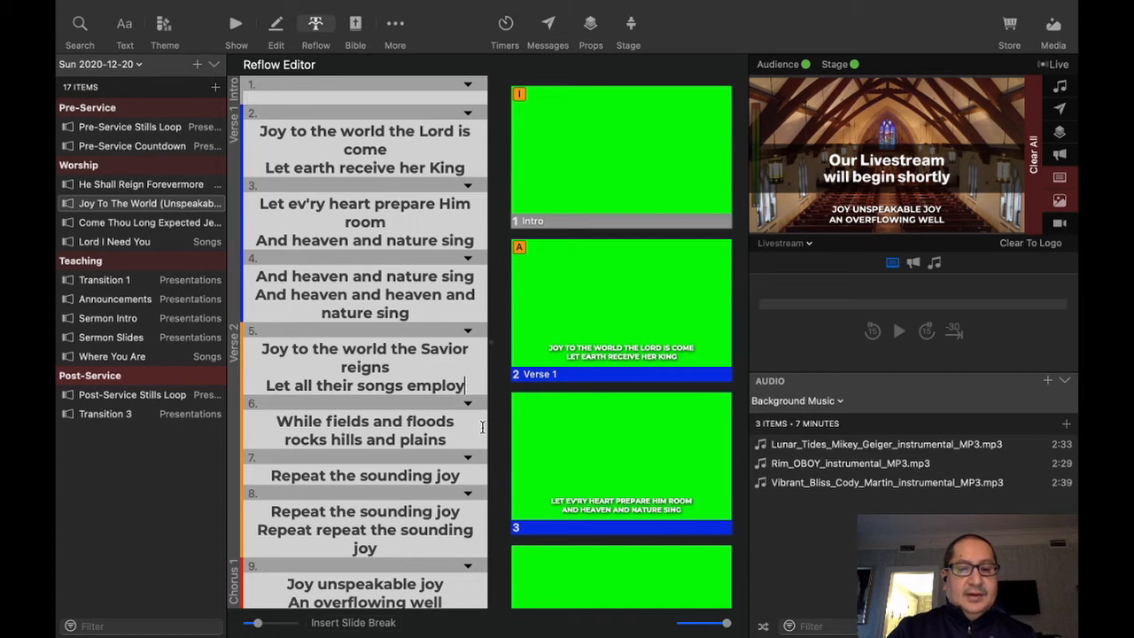
type("..")
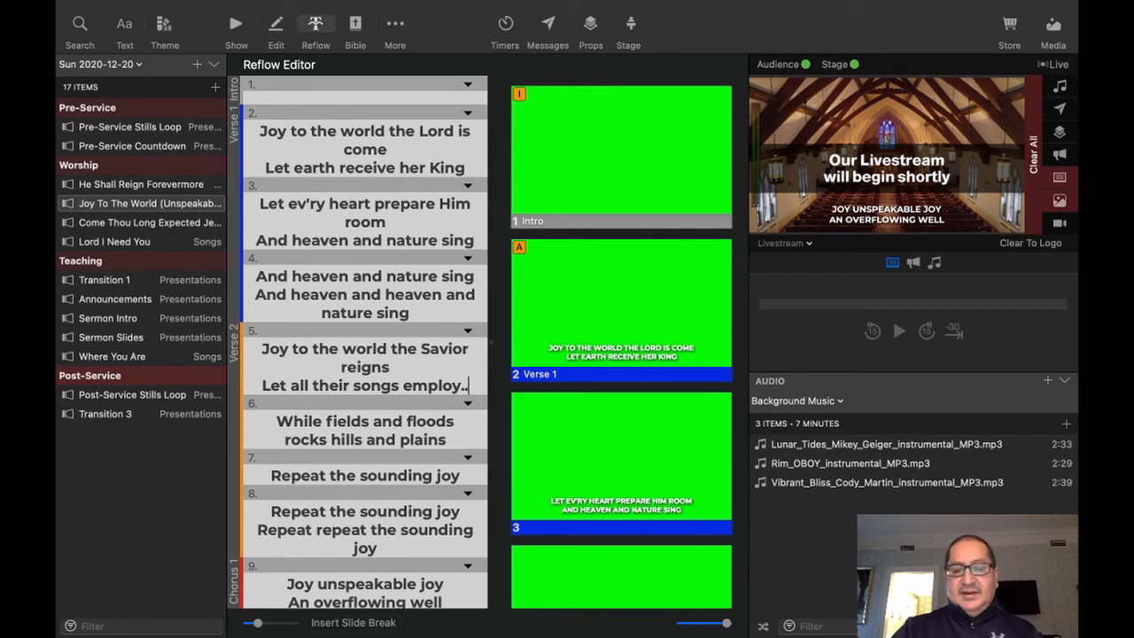
key("BackSpace")
key("BackSpace")
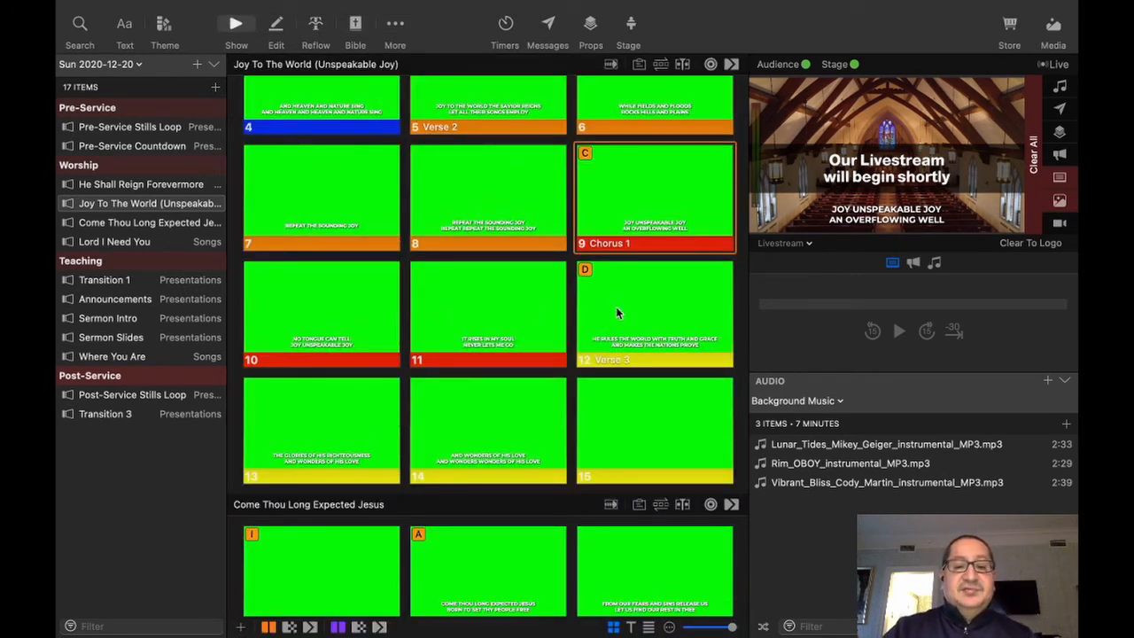
Show slides 12 to 15 live in sequence from the Show view, ending on the blank closing slide.
left_click(664, 329)
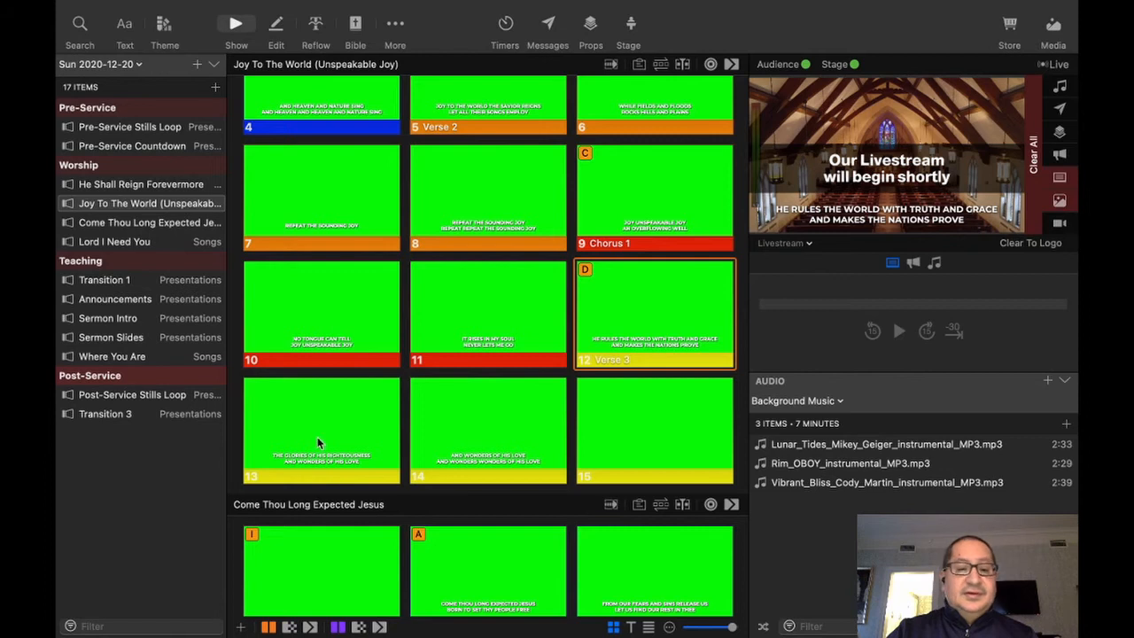
key("Right")
key("Right")
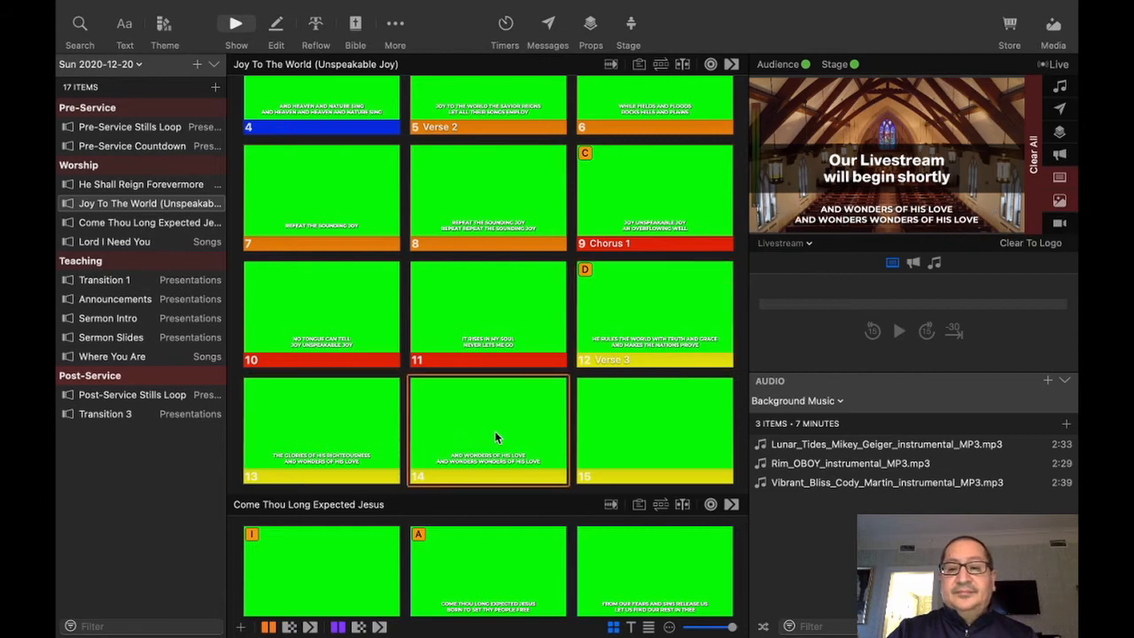
key("Right")
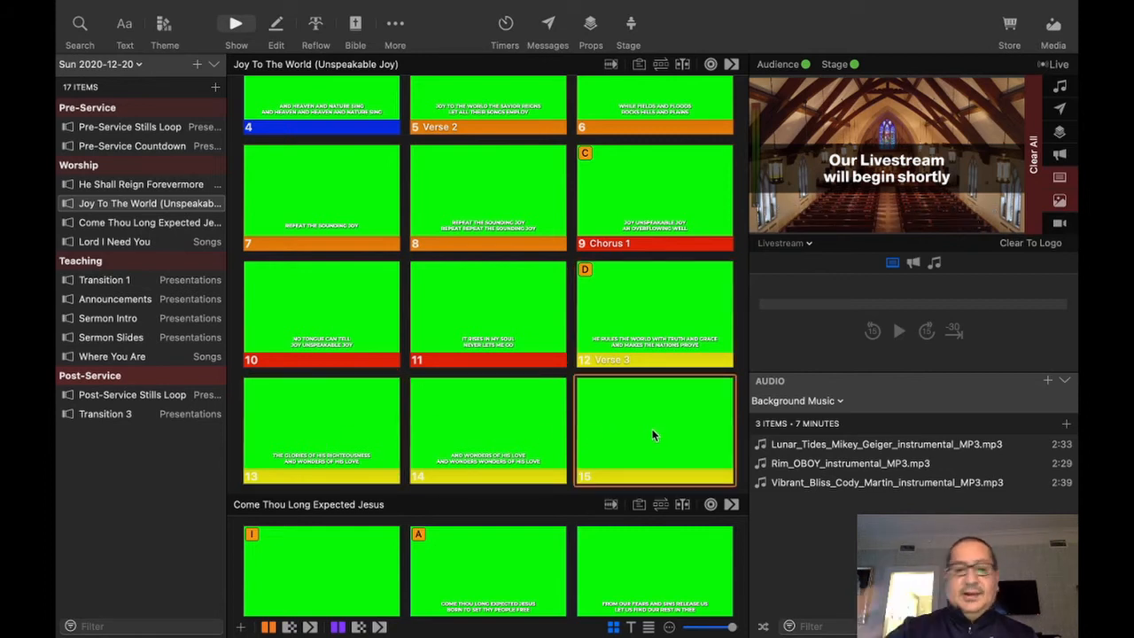
scroll(416, 262, "up", 3)
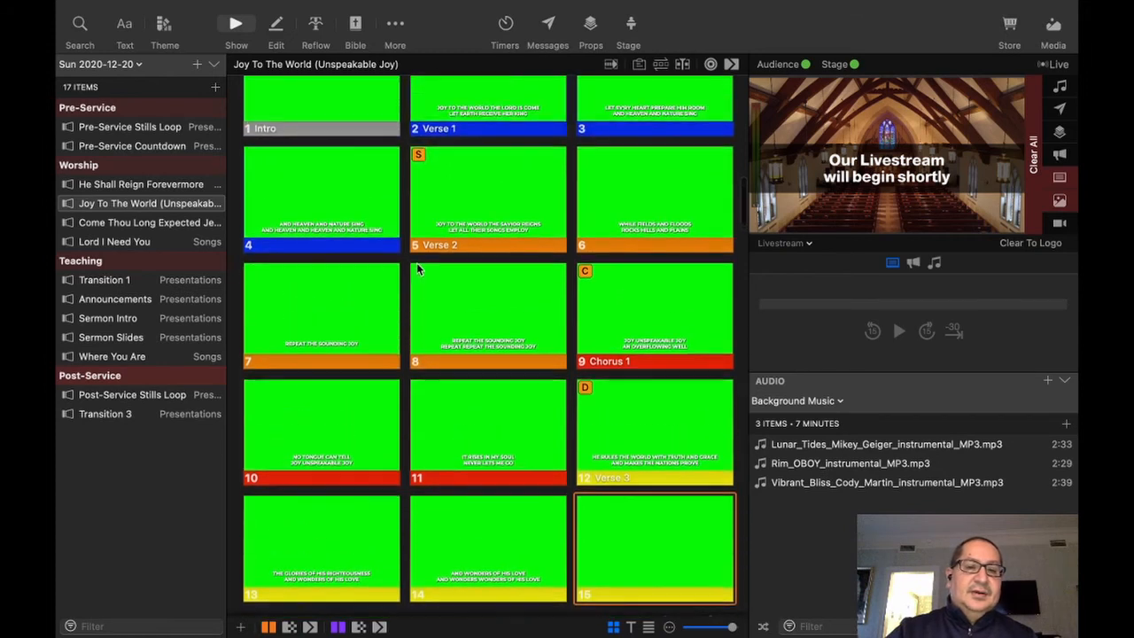
scroll(418, 267, "down", 2)
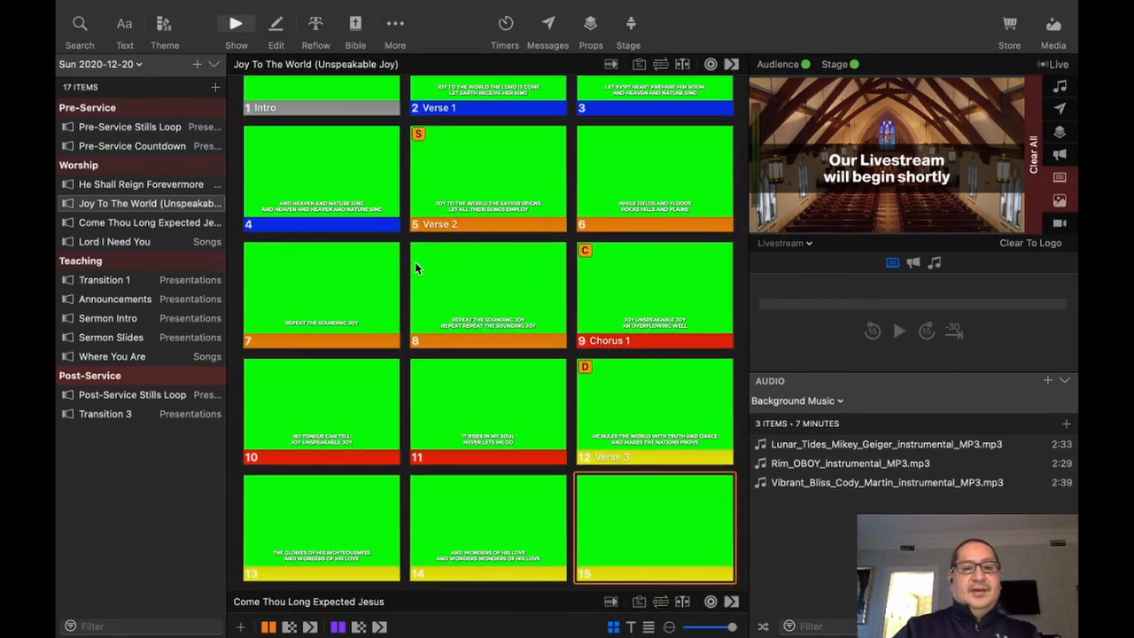
Switch to Chrome, view the Joyful Joyful SongSelect chart in G from the Planning Center plan, and return to ProPresenter.
key("super+Tab")
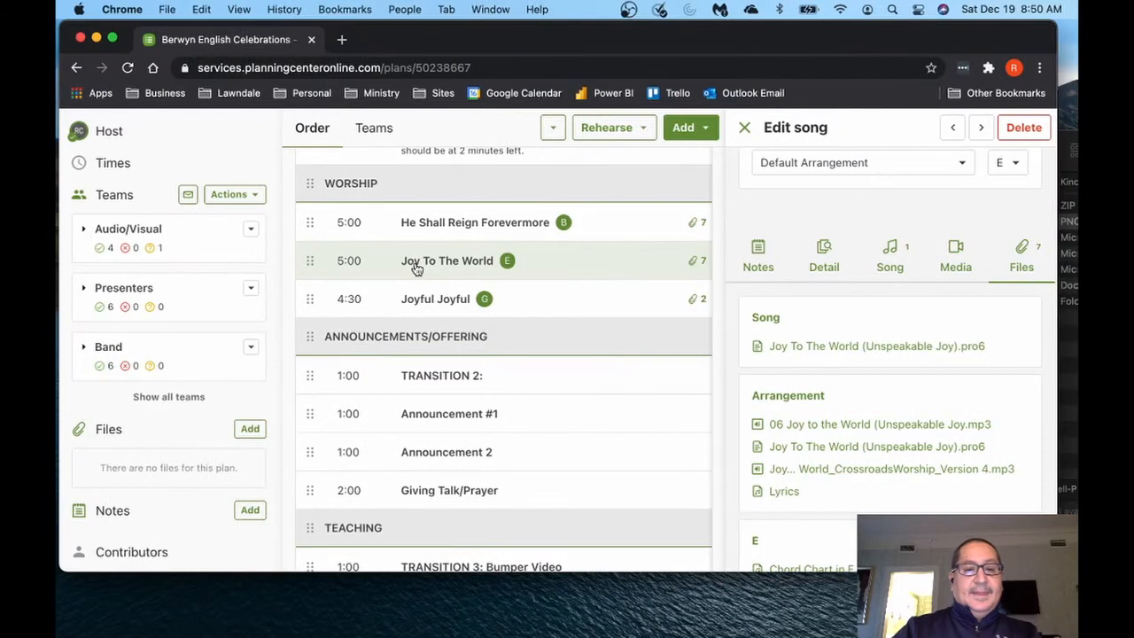
left_click(450, 306)
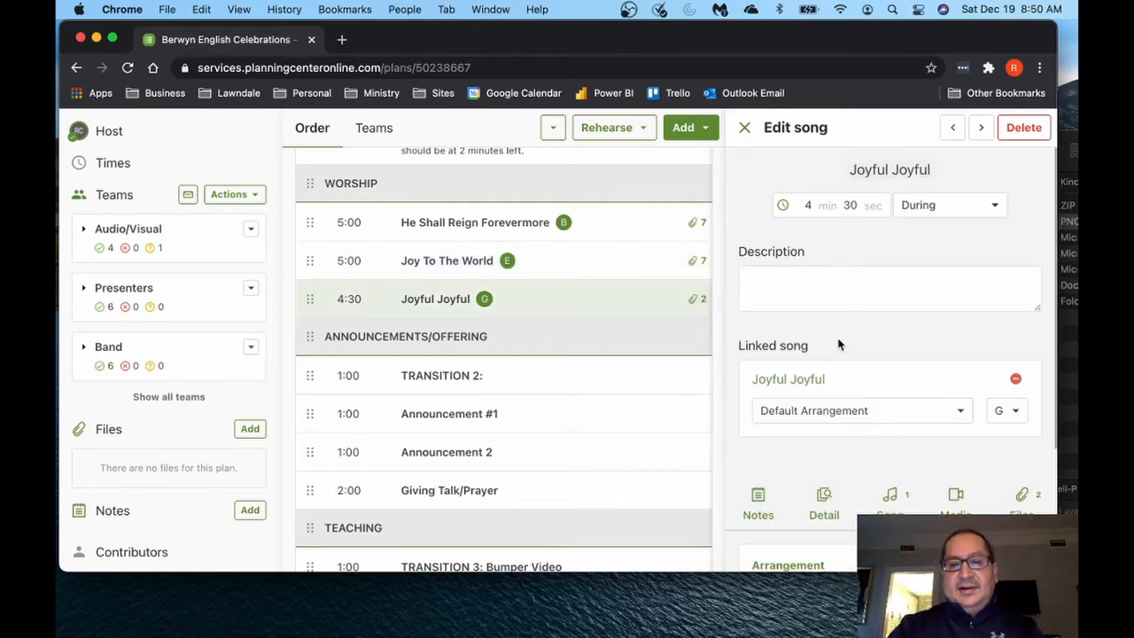
scroll(841, 349, "down", 5)
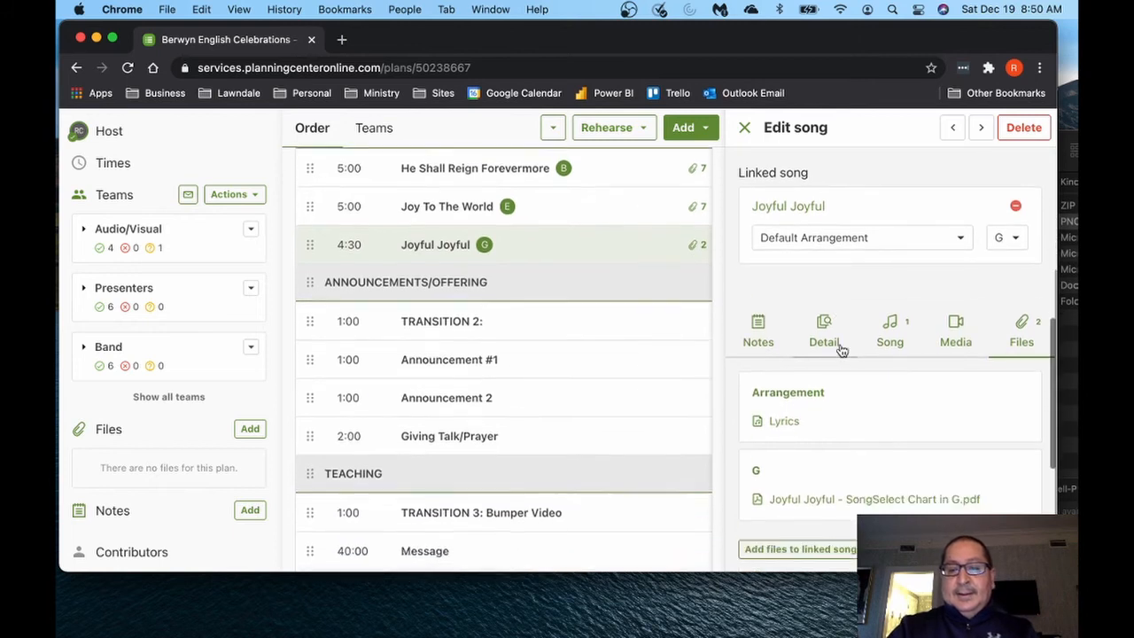
left_click(835, 499)
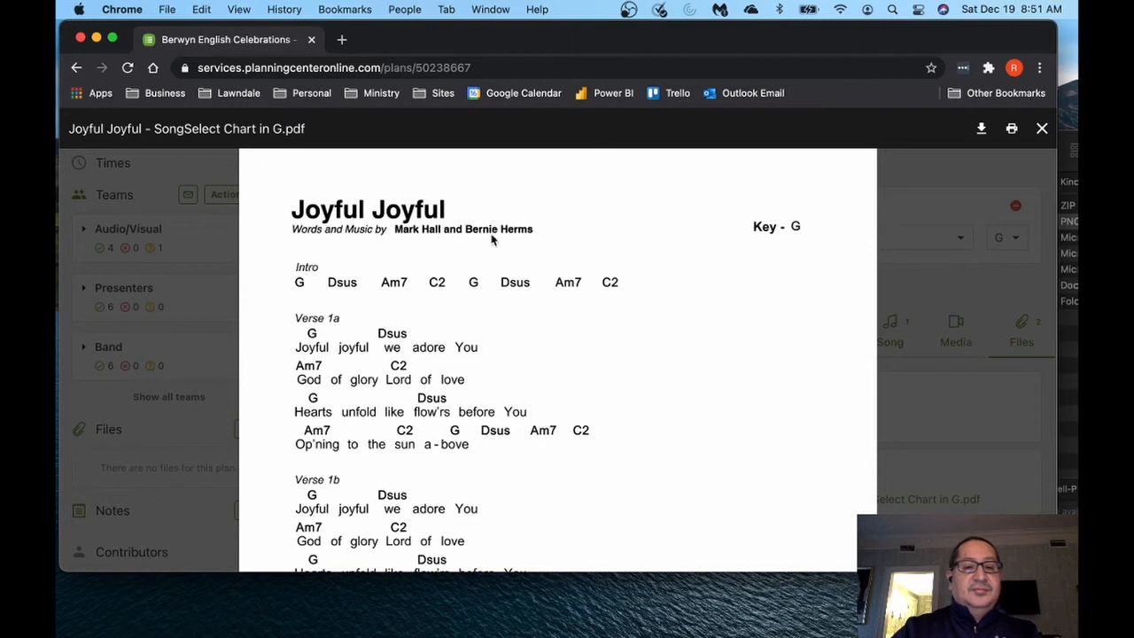
scroll(542, 342, "down", 1)
scroll(542, 341, "down", 1)
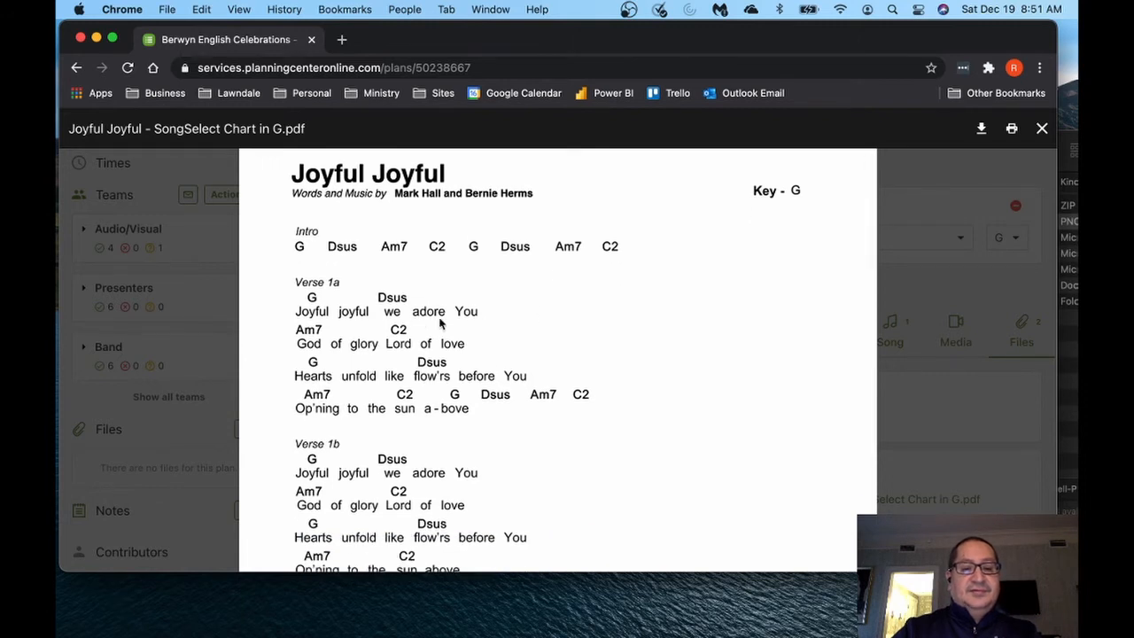
key("ctrl+Right")
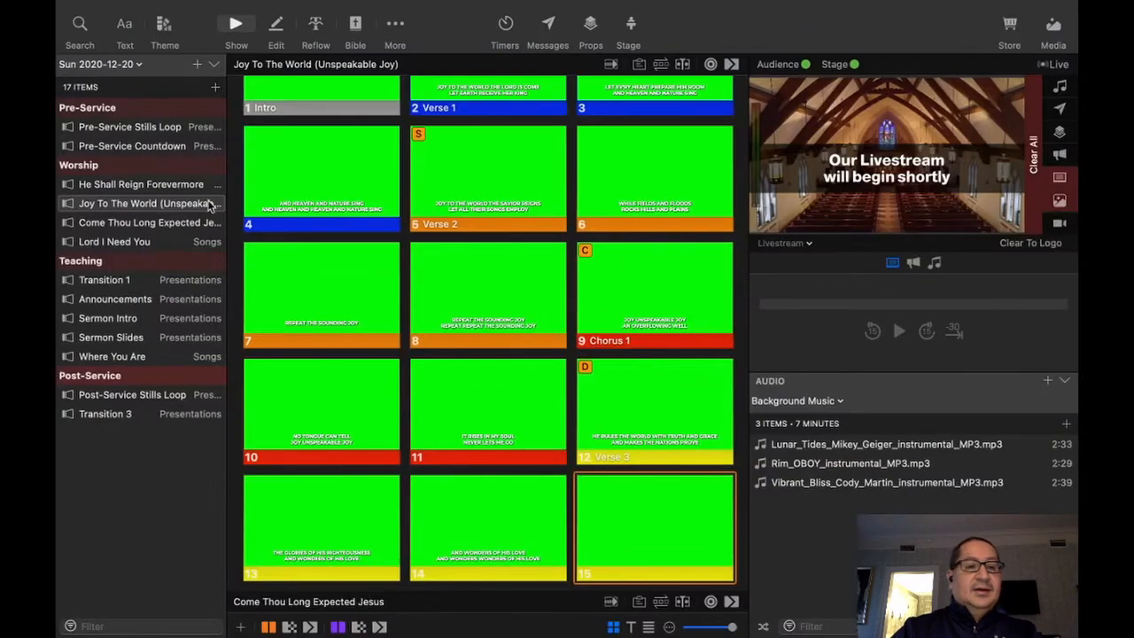
Search SongSelect for "Joyful Joyful".
left_click(82, 28)
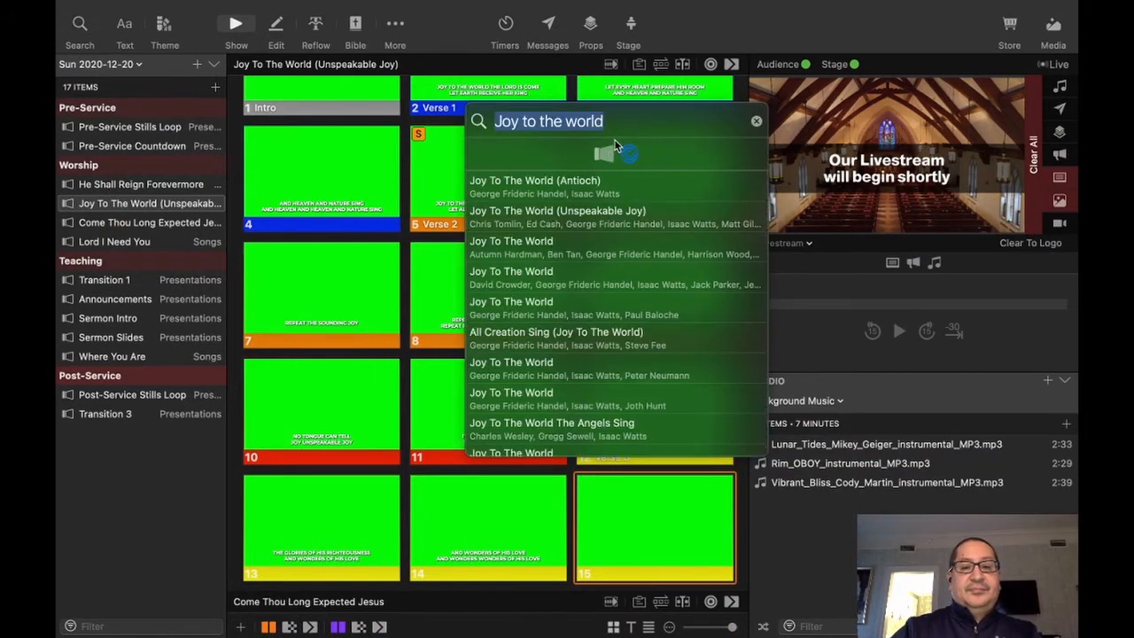
type("Jou")
key("BackSpace")
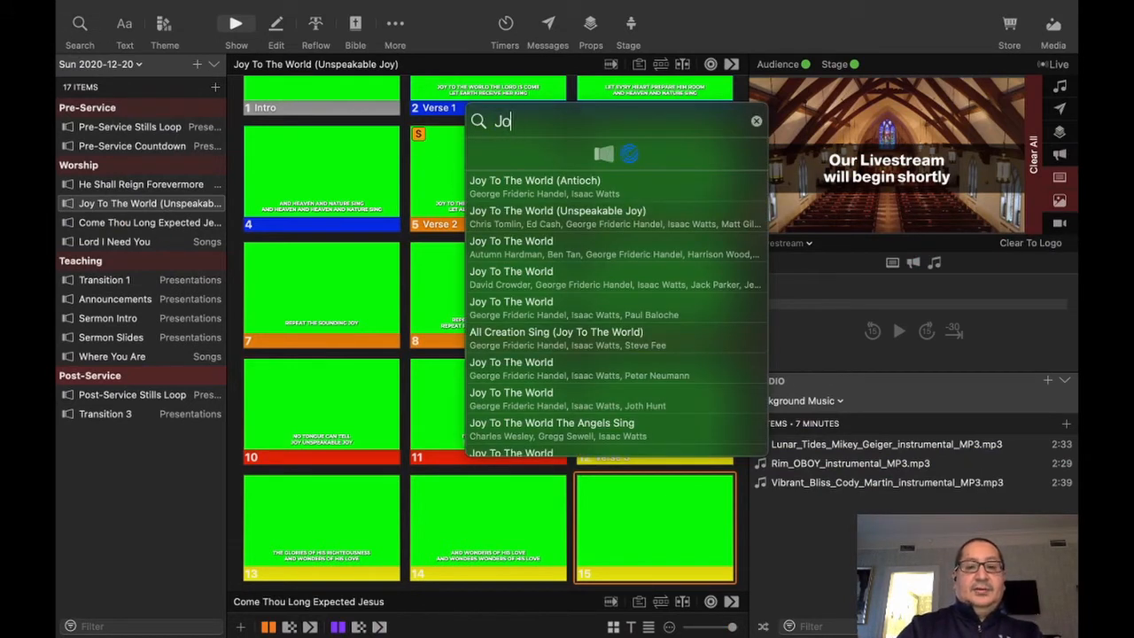
type("yful")
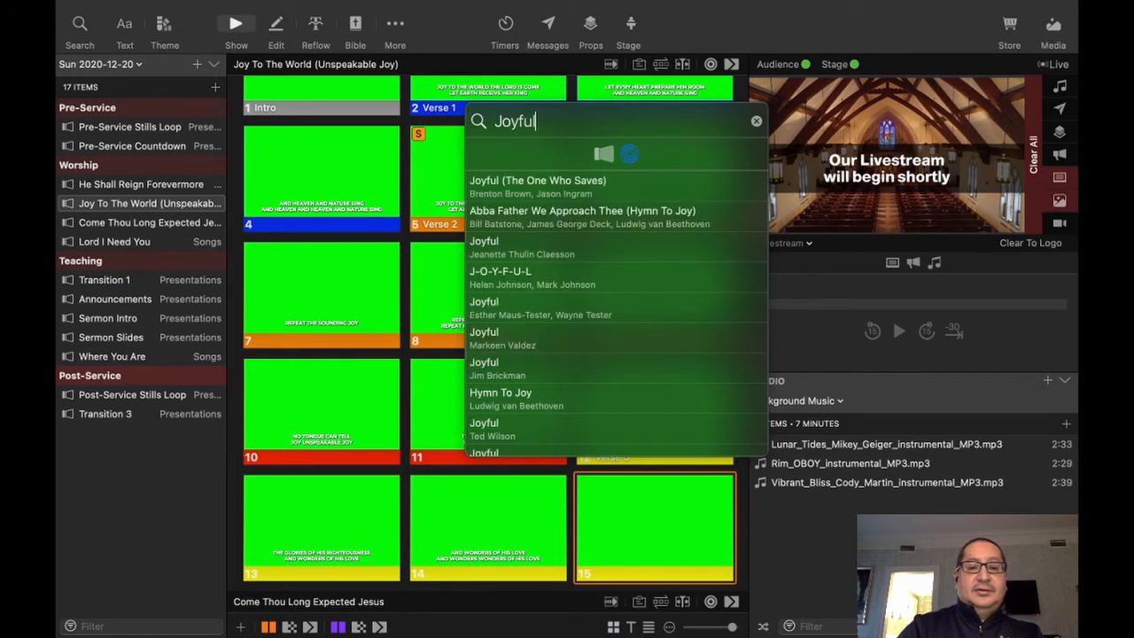
type(" H")
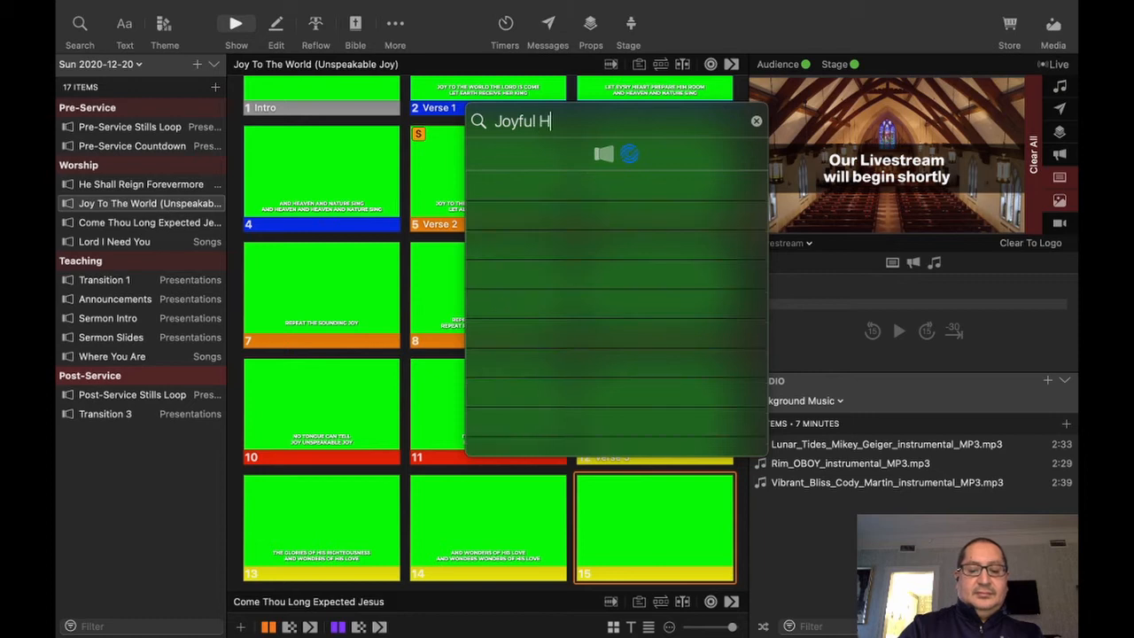
key("BackSpace")
type("Joyful")
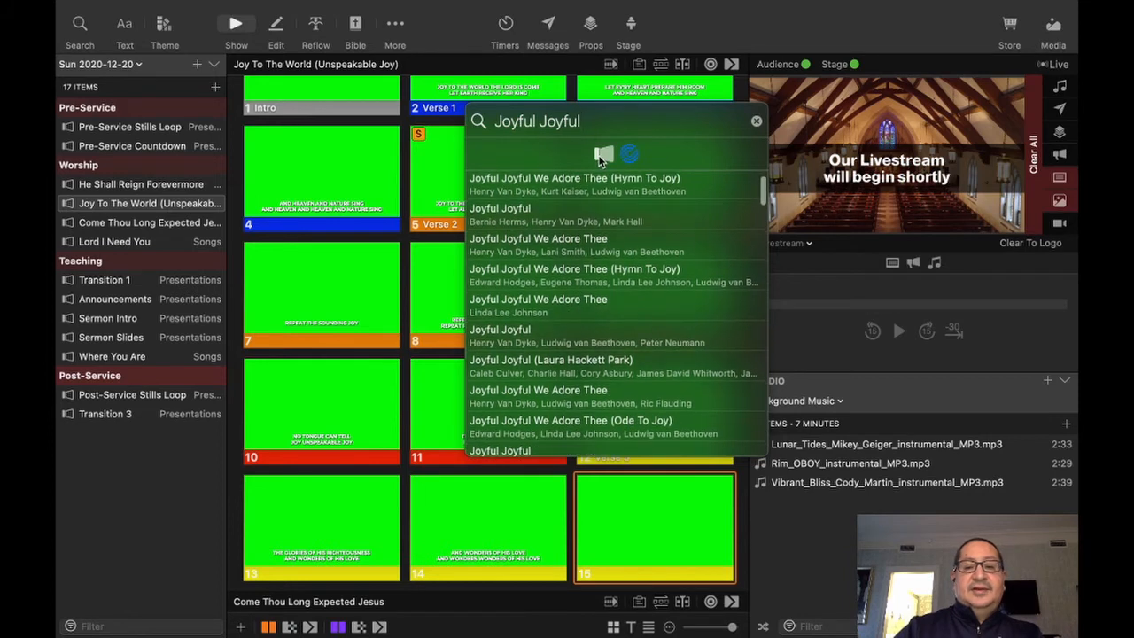
Look for "Joyful Joyful" in the local presentation library and shorten the search term to "Joyful".
left_click(602, 155)
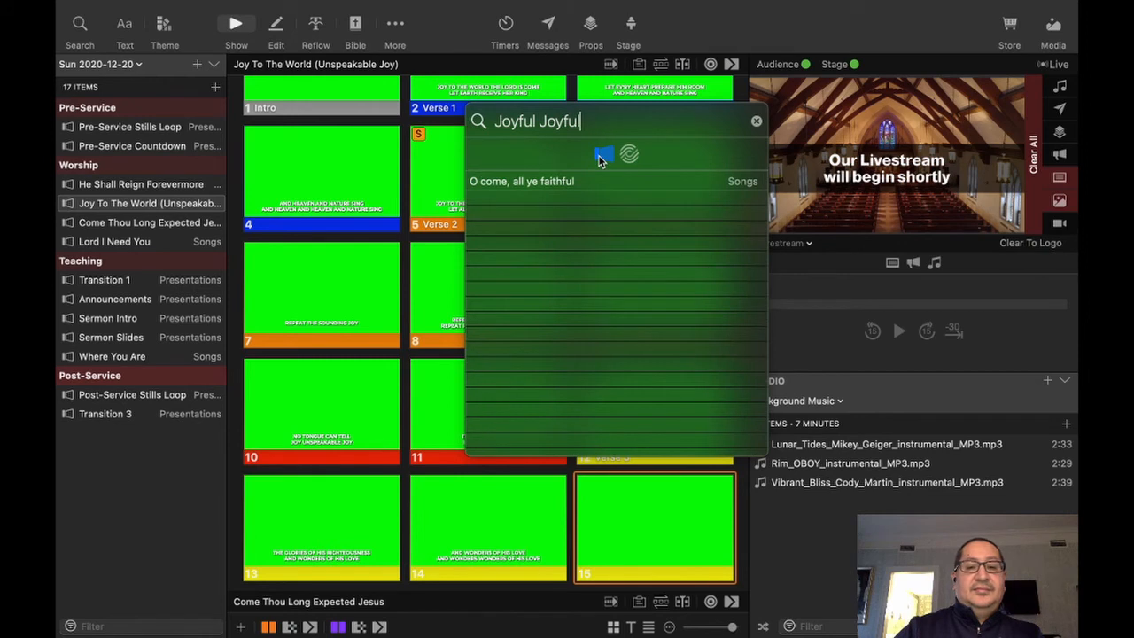
key("BackSpace")
key("BackSpace")
key("BackSpace")
key("BackSpace")
key("BackSpace")
key("BackSpace")
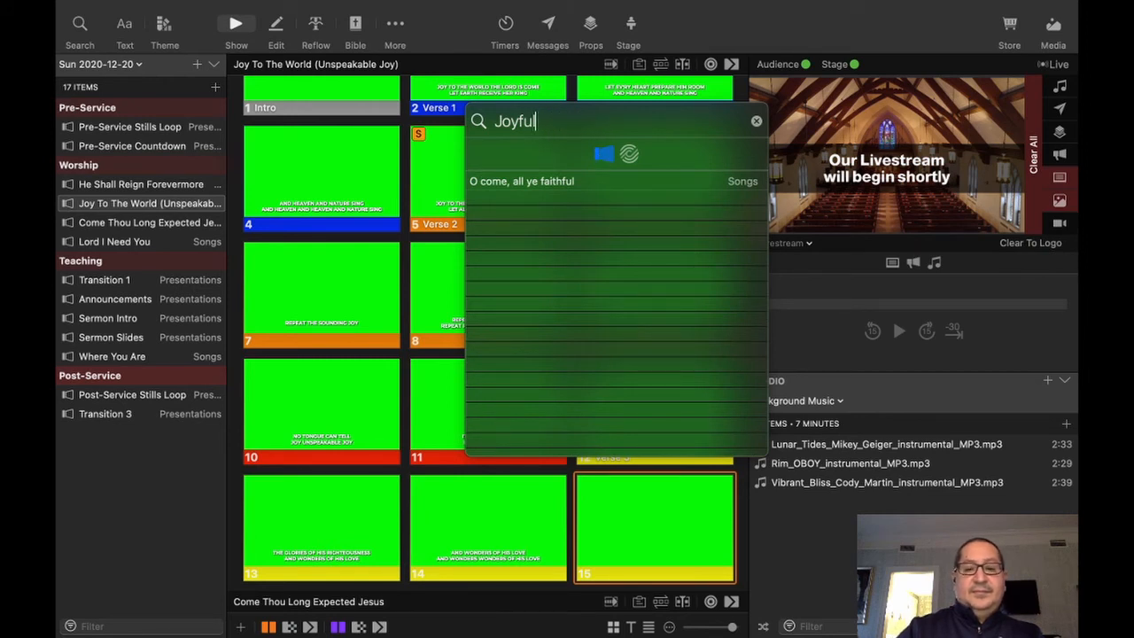
Search SongSelect again for "Joyful Joyful" and look through the available versions and their songwriters.
left_click(630, 155)
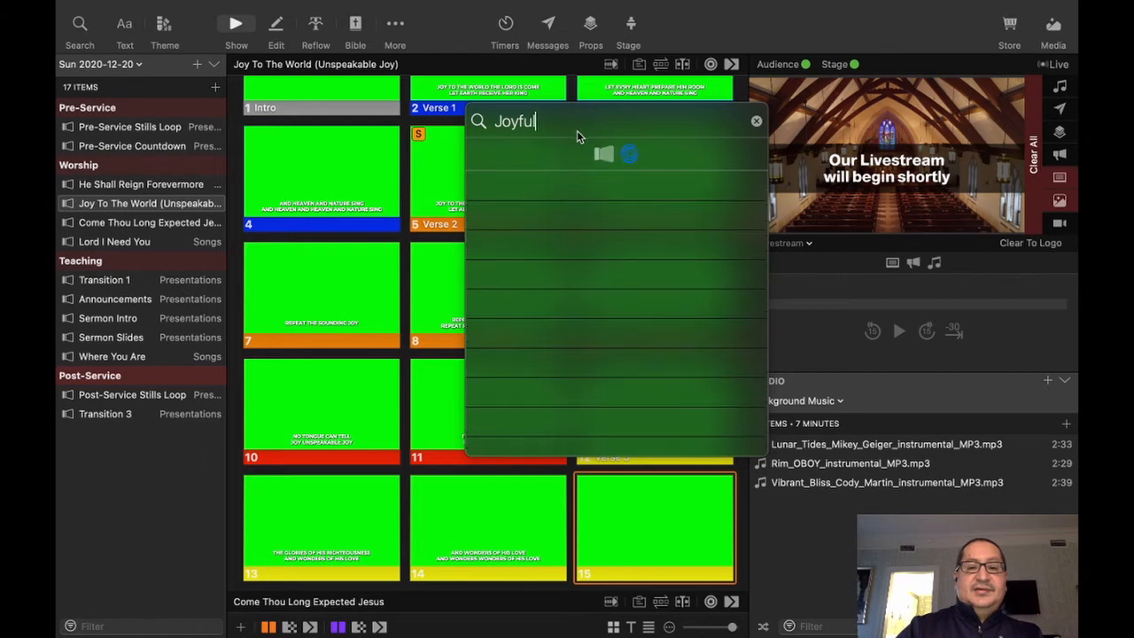
type("joyfu")
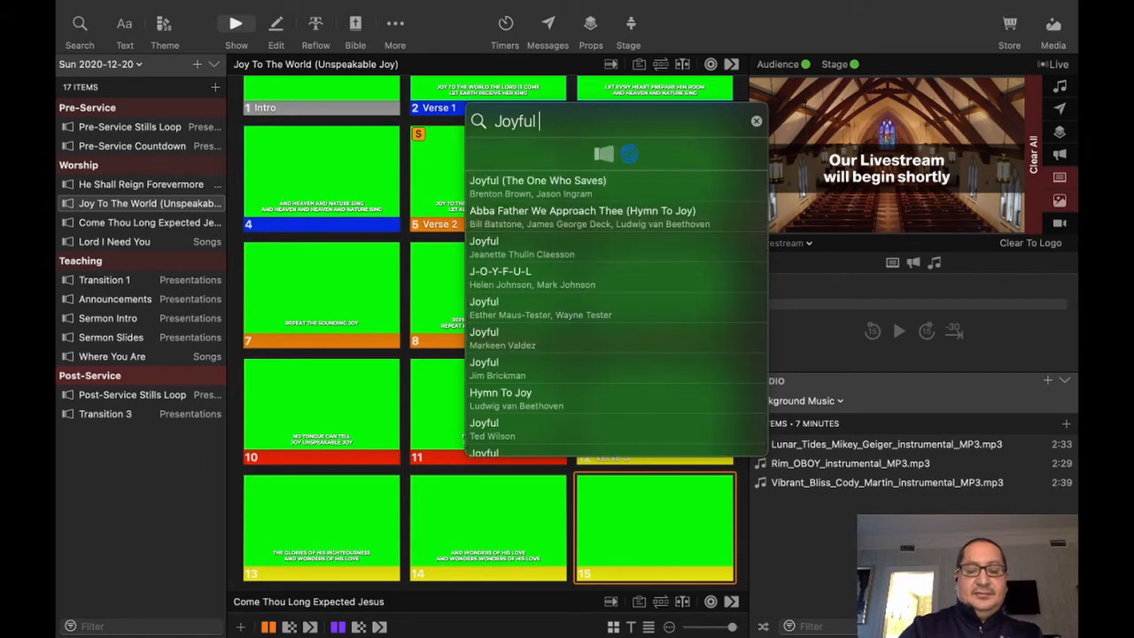
type("ll")
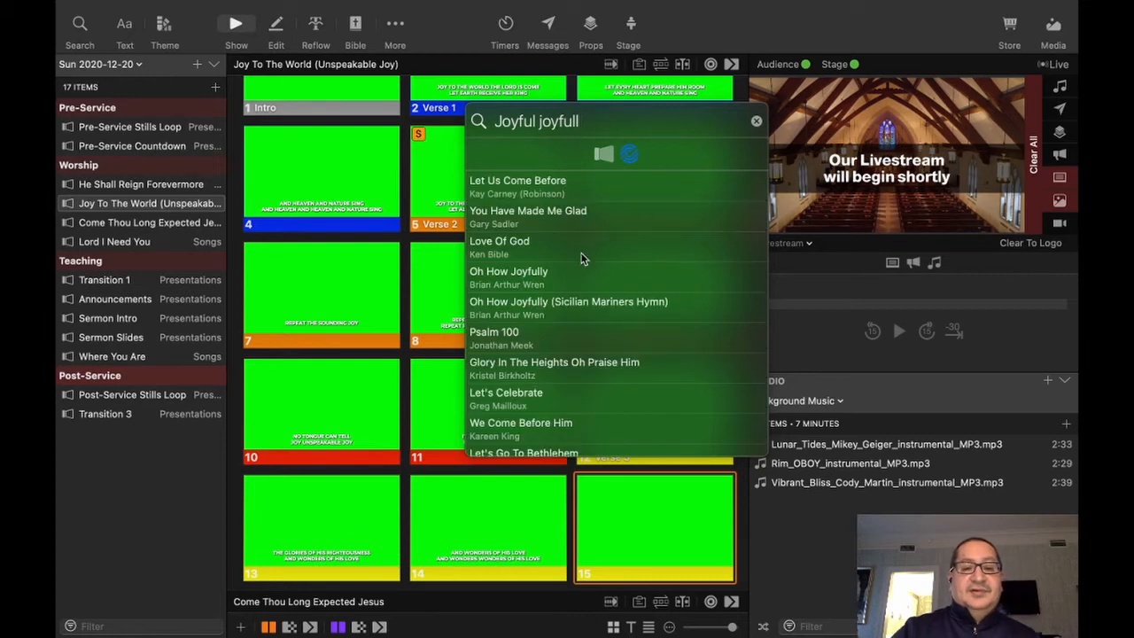
scroll(577, 330, "down", 1)
scroll(578, 330, "up", 1)
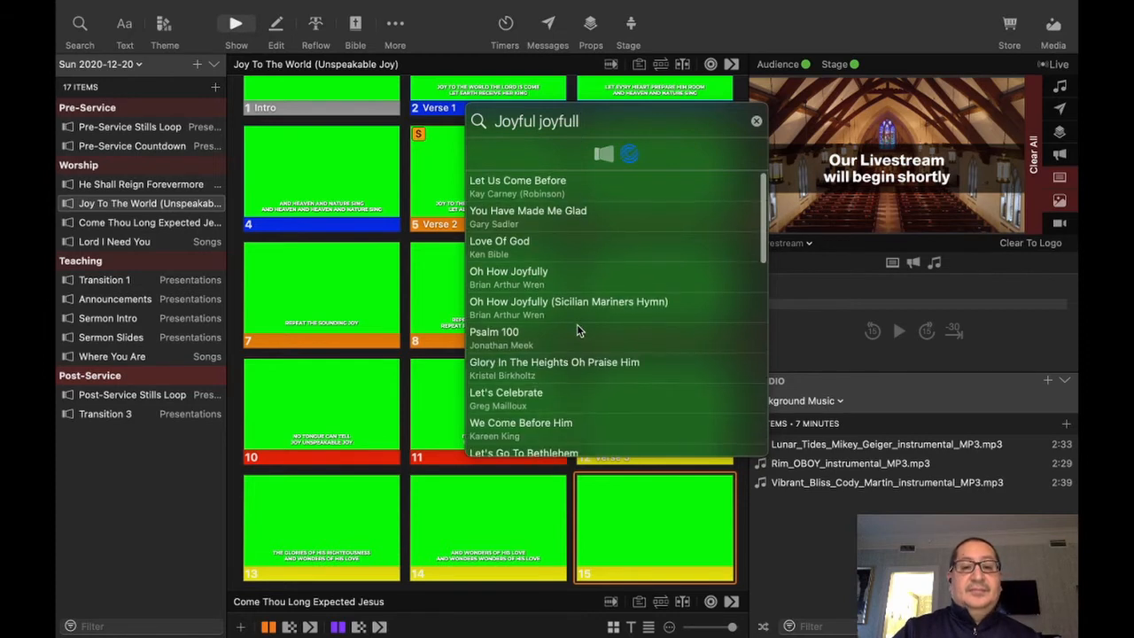
key("BackSpace")
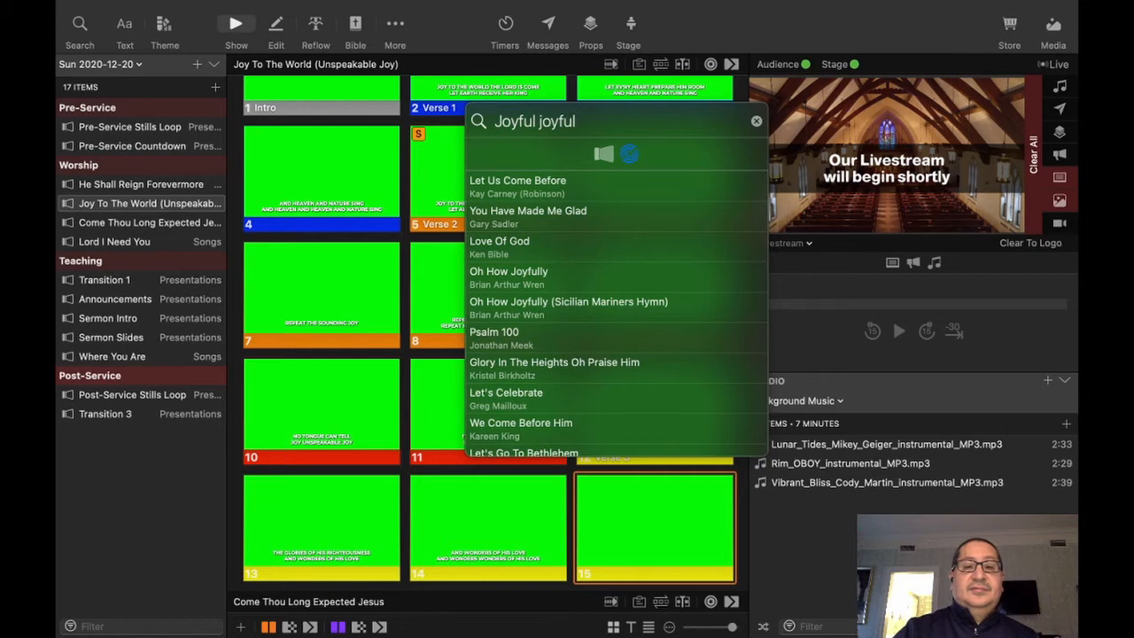
scroll(530, 309, "down", 1)
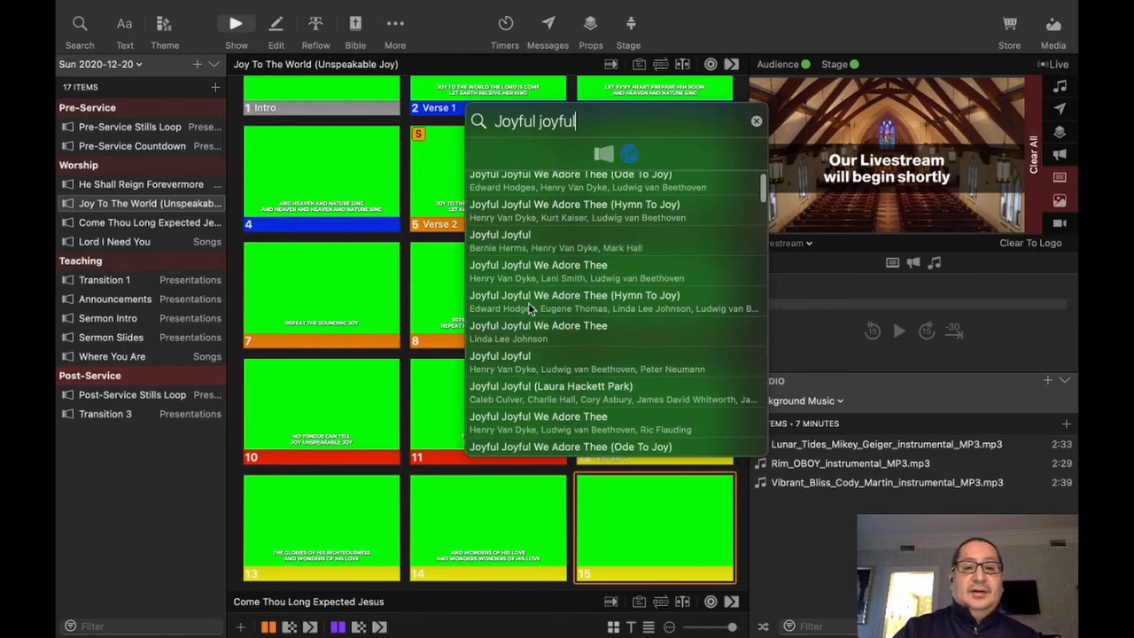
scroll(529, 308, "up", 1)
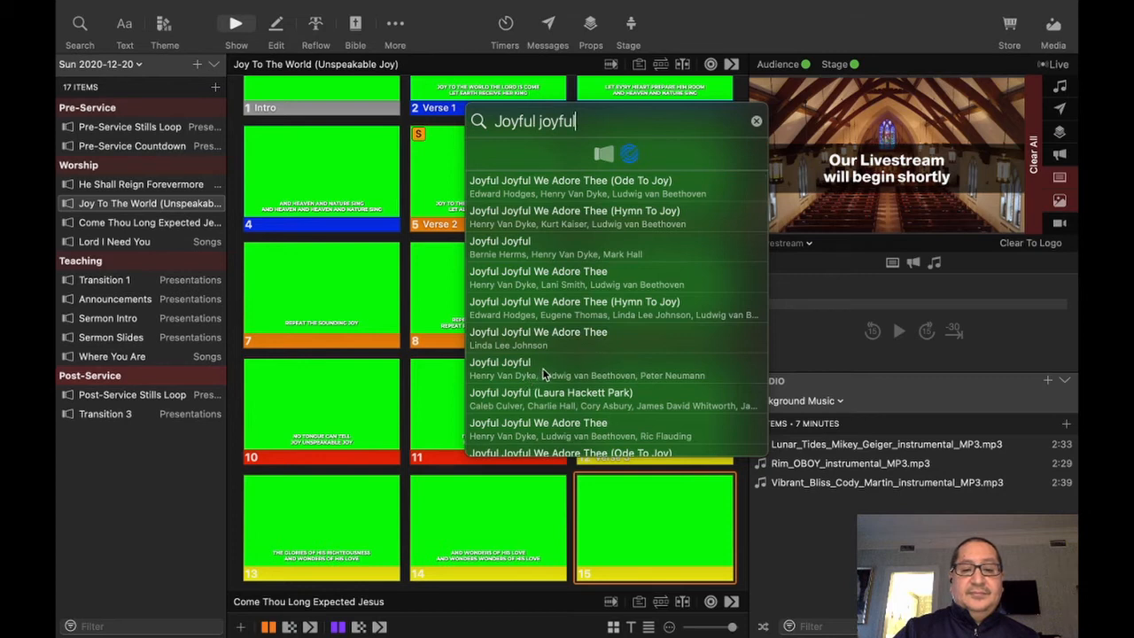
scroll(542, 367, "down", 3)
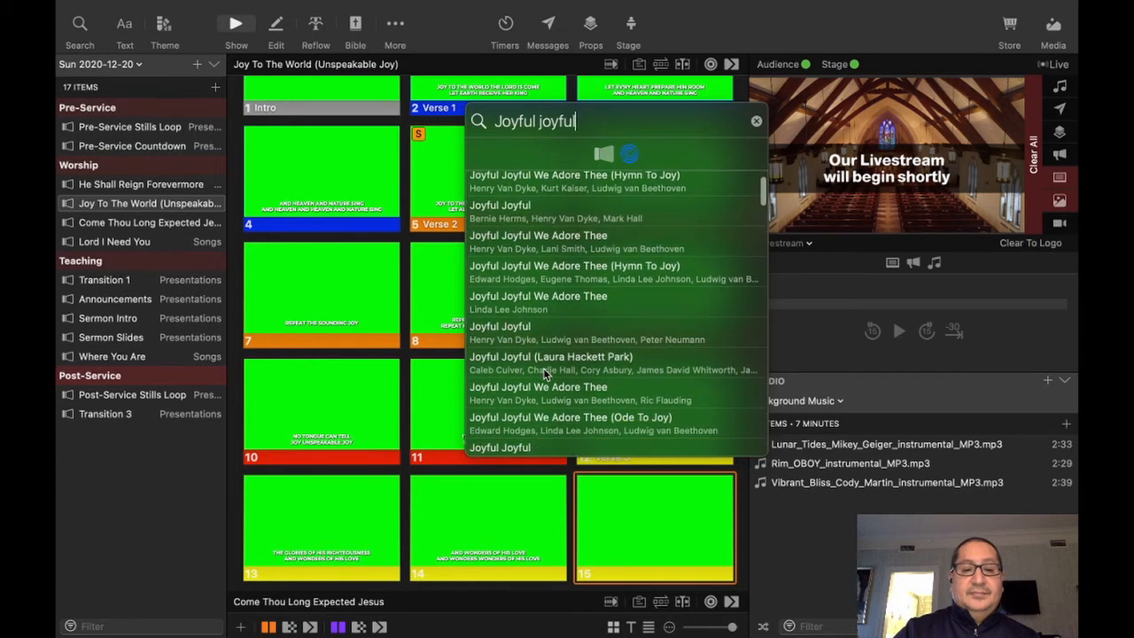
scroll(543, 368, "down", 2)
scroll(543, 369, "up", 5)
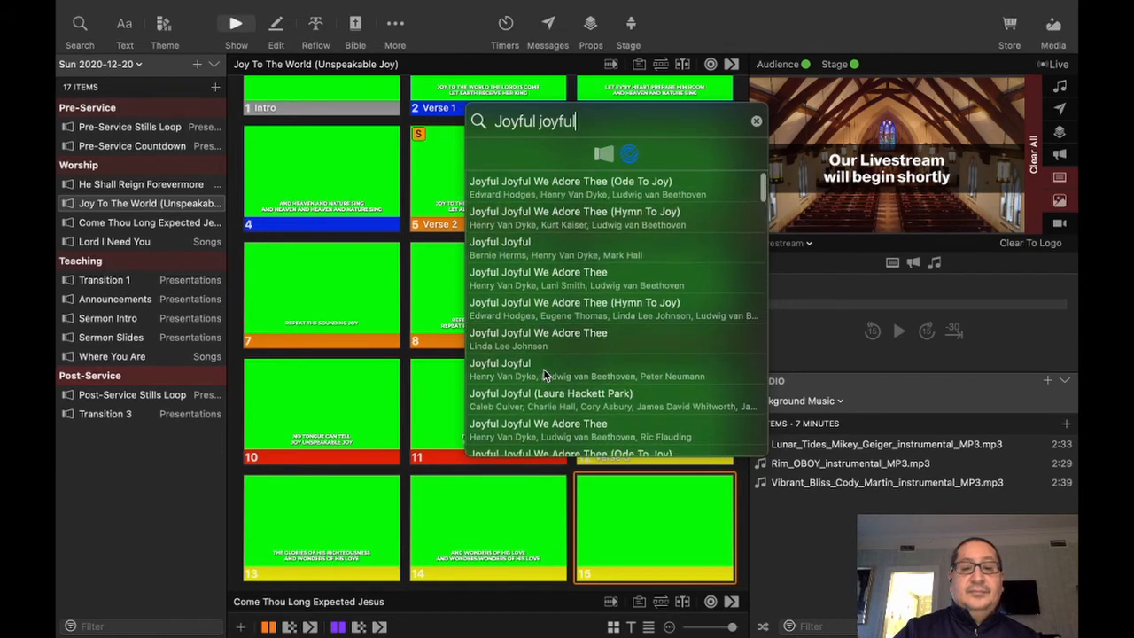
triple_click(592, 122)
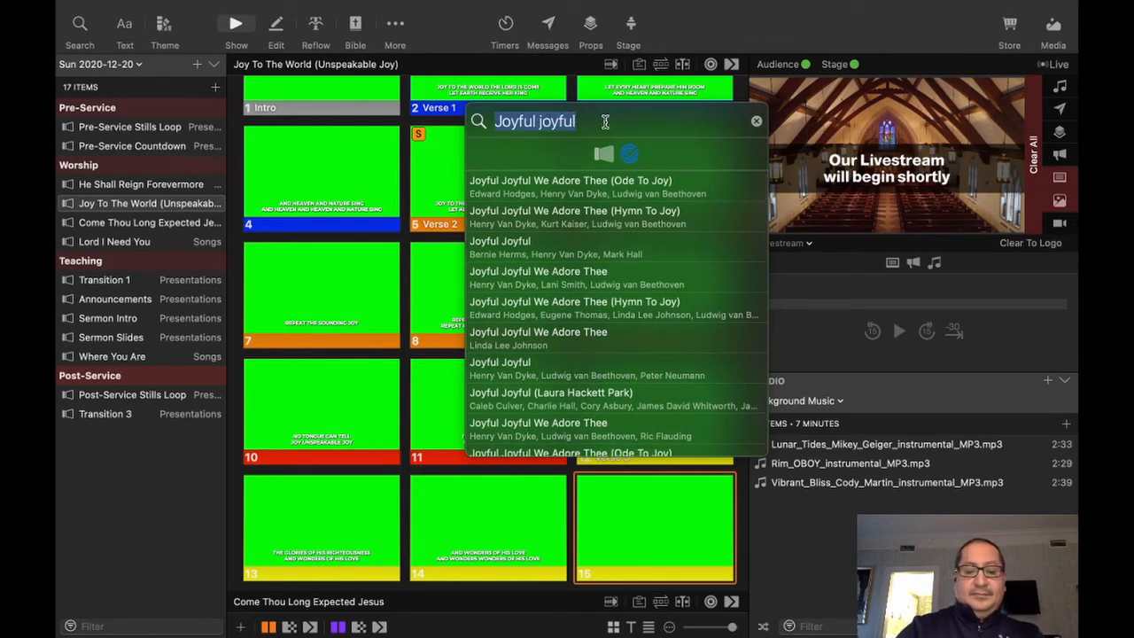
type("Joyful Jo")
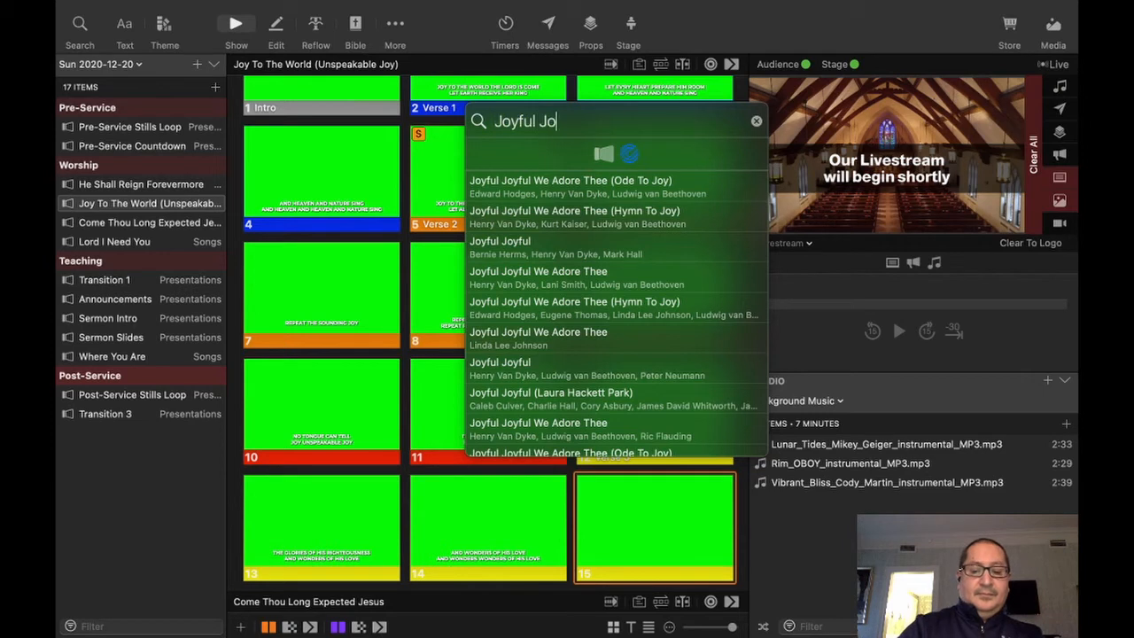
type("yful")
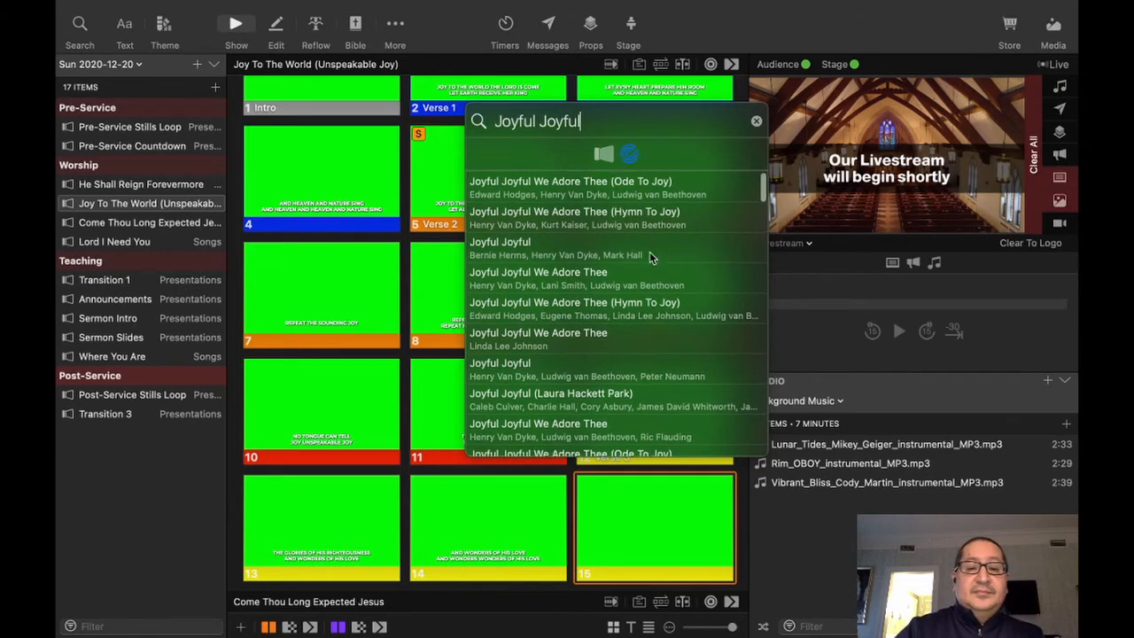
Import Mark Hall's version of "Joyful Joyful" into the Sun 2020-12-20 playlist and place it below Joy To The World in Worship.
left_click(520, 253)
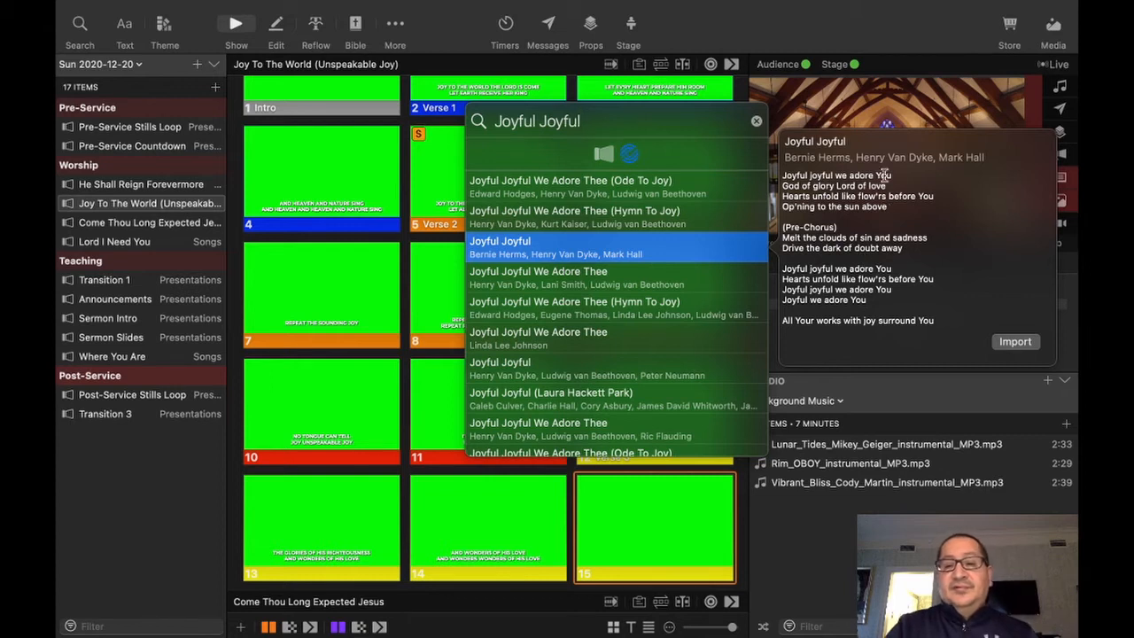
left_click(1019, 342)
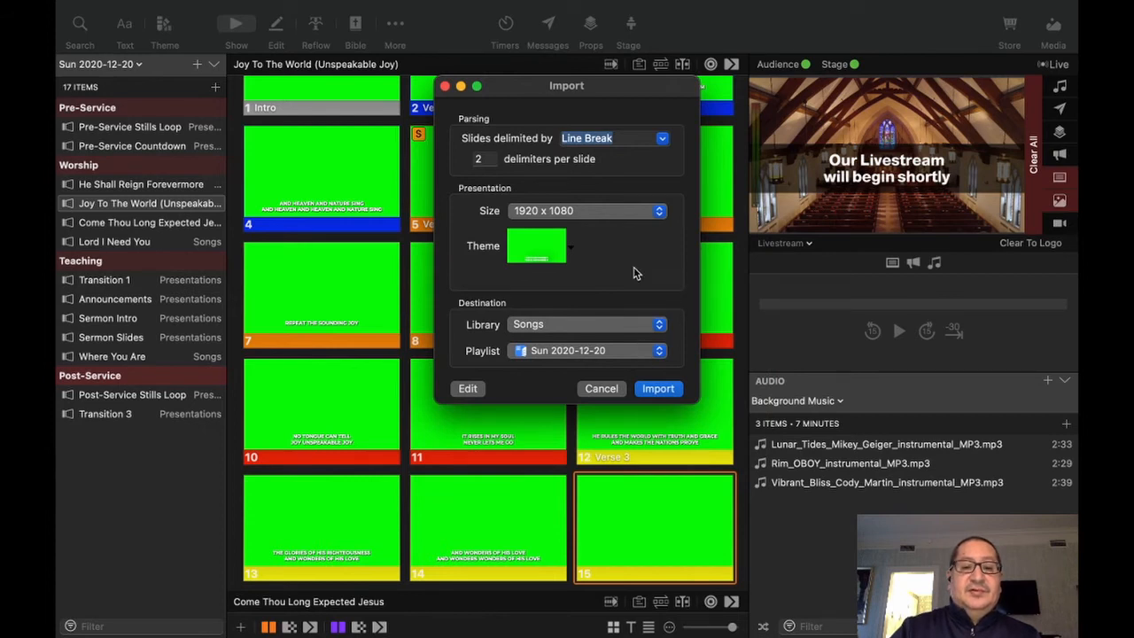
left_click(657, 388)
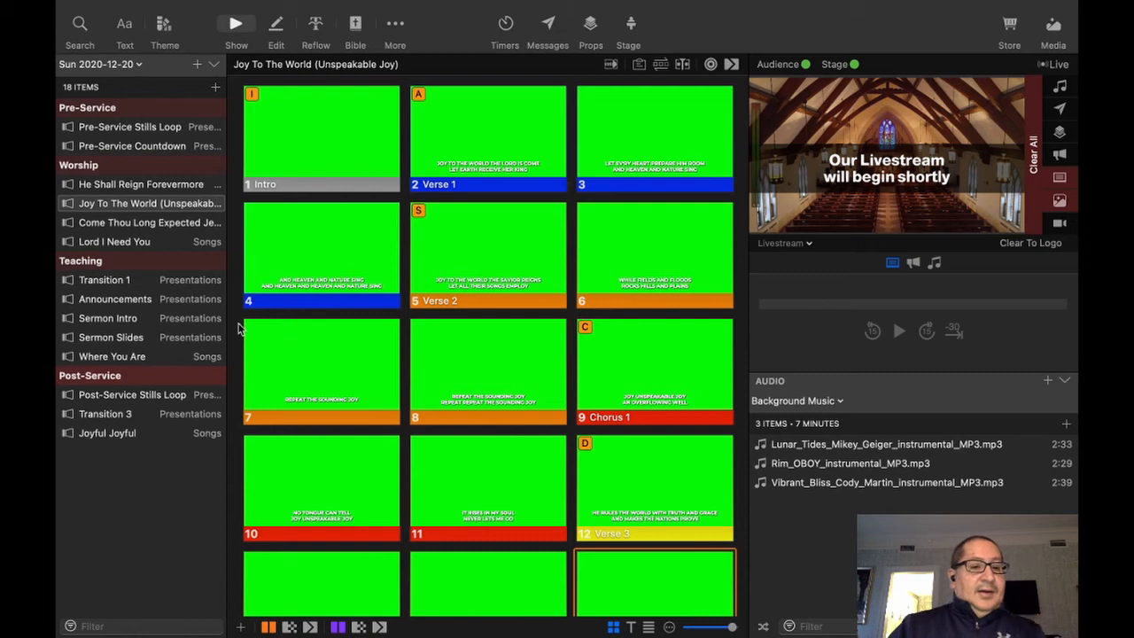
left_click(133, 433)
left_click_drag(131, 435, 149, 220)
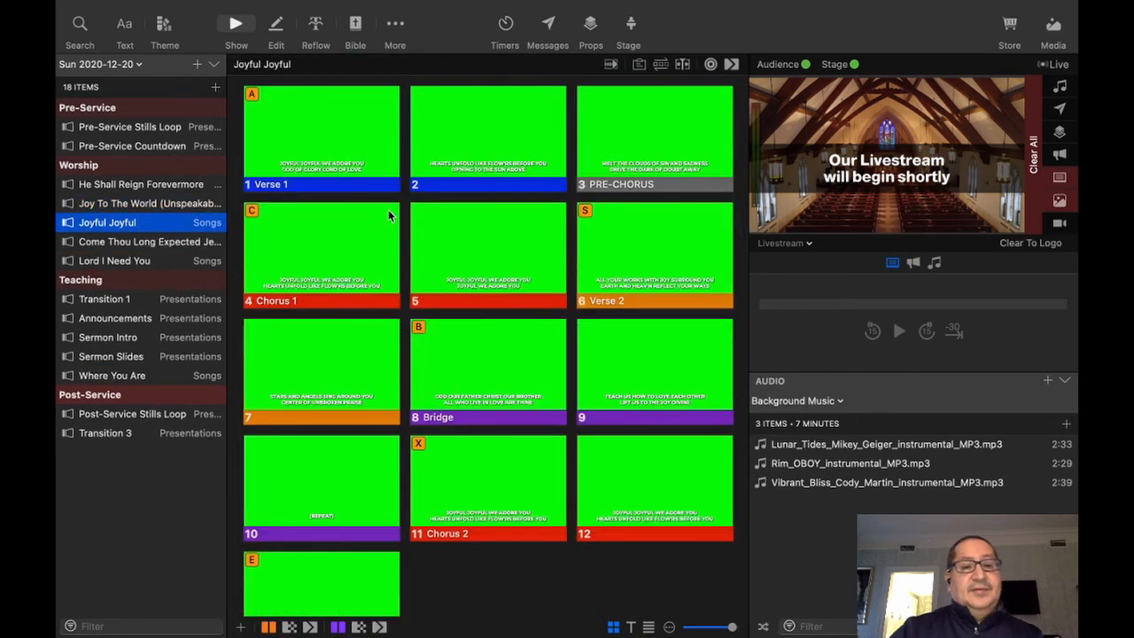
Add a blank Livestream Lyrics slide from NL Templates to Joyful Joyful and make it the first slide of Verse 1.
left_click(240, 627)
mouse_move(321, 489)
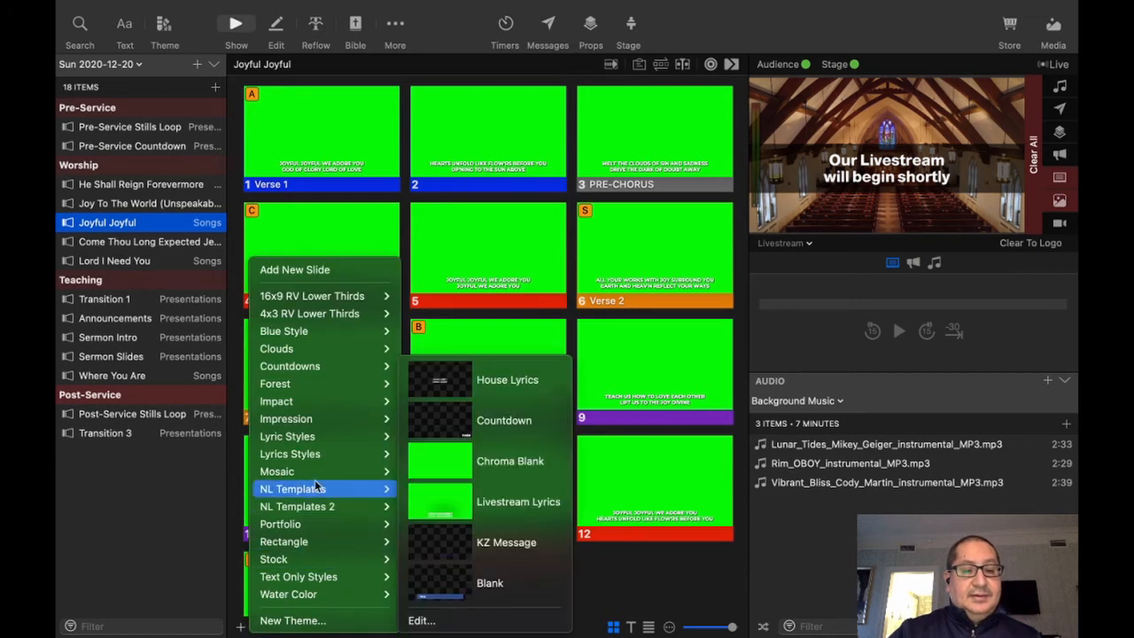
left_click(446, 499)
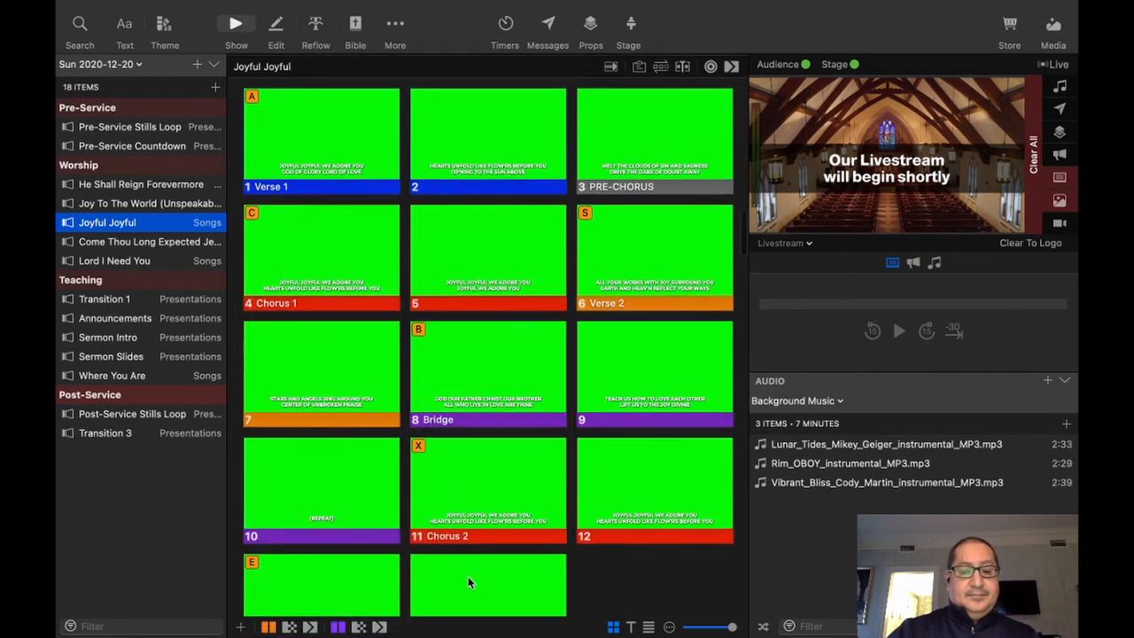
left_click_drag(478, 587, 307, 172)
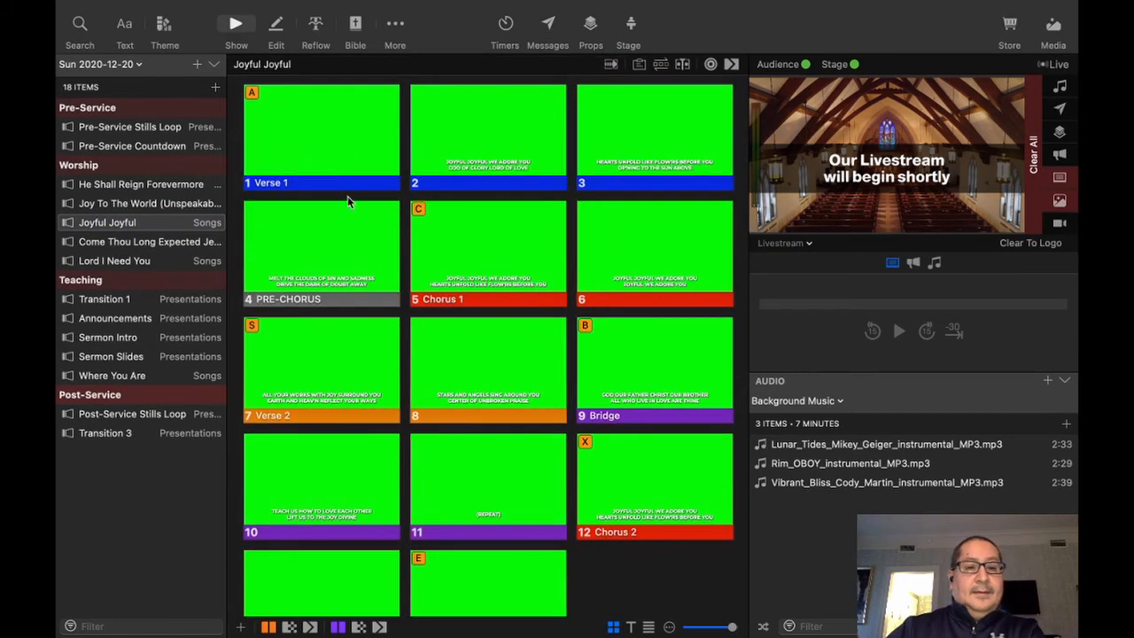
Add a blank slide after the Ending slide of Joyful Joyful.
scroll(339, 239, "up", 2)
scroll(339, 239, "down", 3)
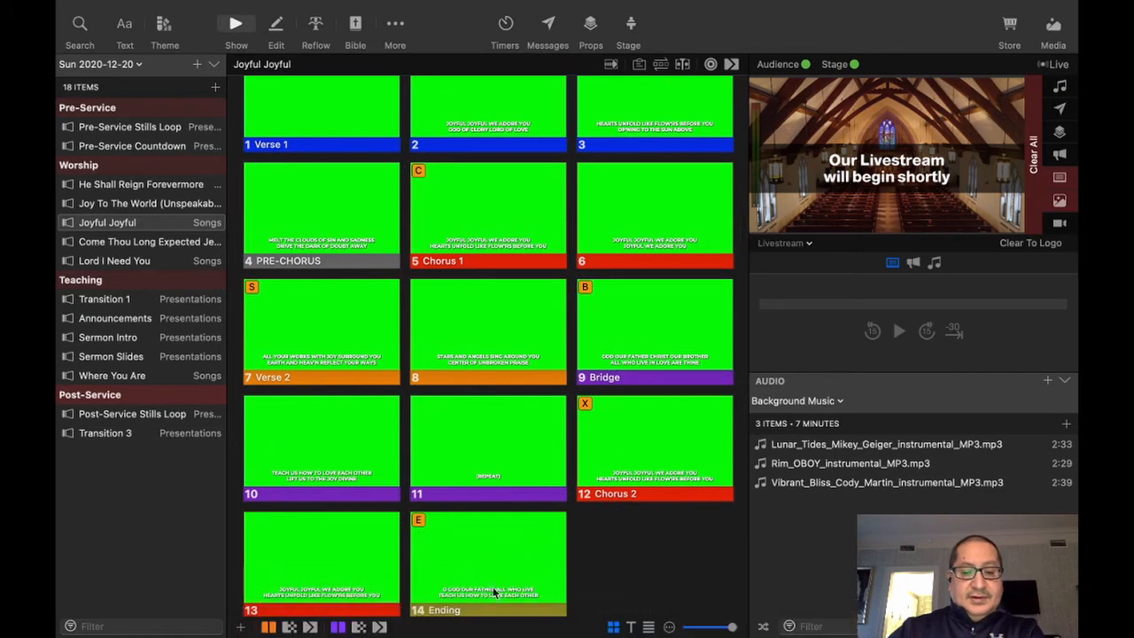
left_click(241, 627)
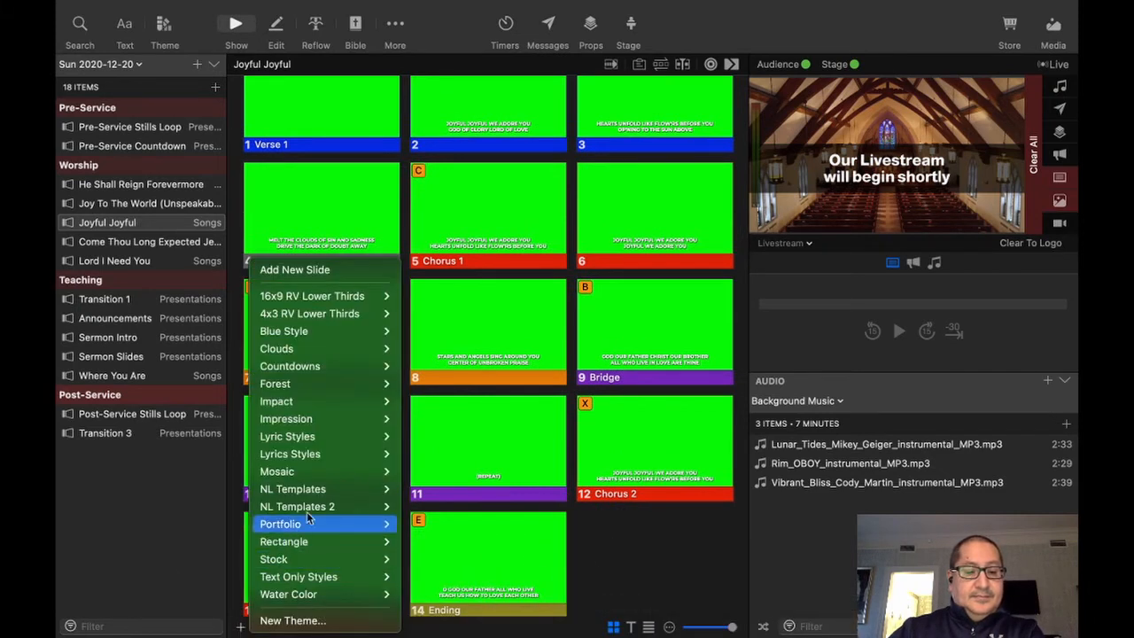
left_click(577, 538)
scroll(581, 539, "down", 1)
Open the group choices for the blank closing slide 15 of Joy To The World (Unspeakable Joy).
scroll(582, 540, "up", 4)
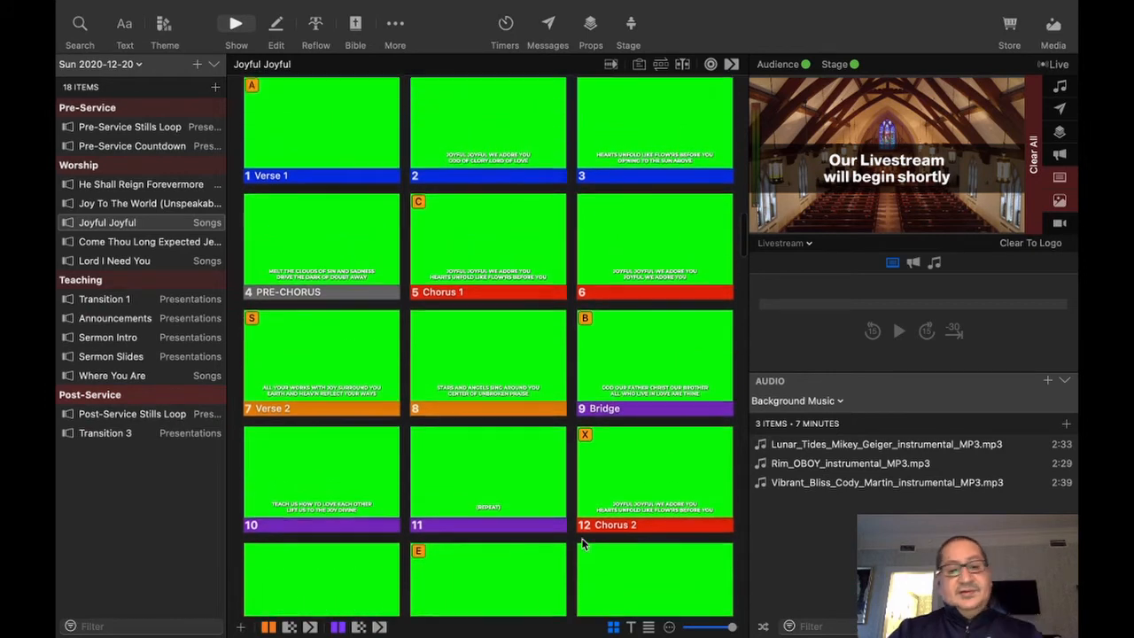
scroll(582, 544, "up", 8)
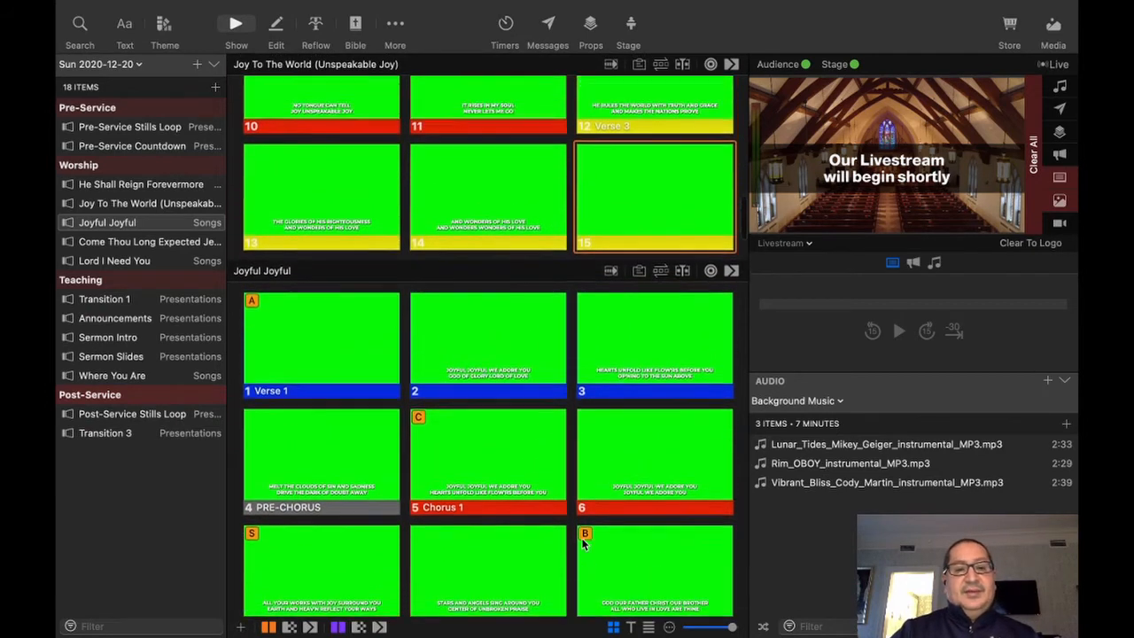
right_click(634, 240)
mouse_move(718, 450)
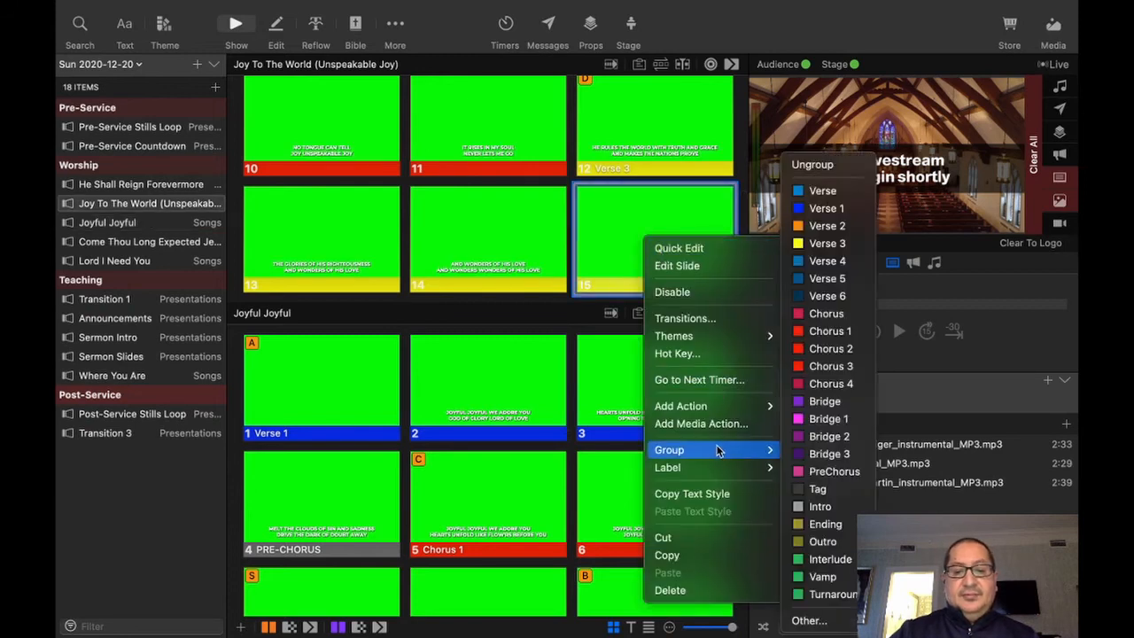
Assign slide 15, the last slide of Joy To The World, to the Tag group.
left_click(816, 488)
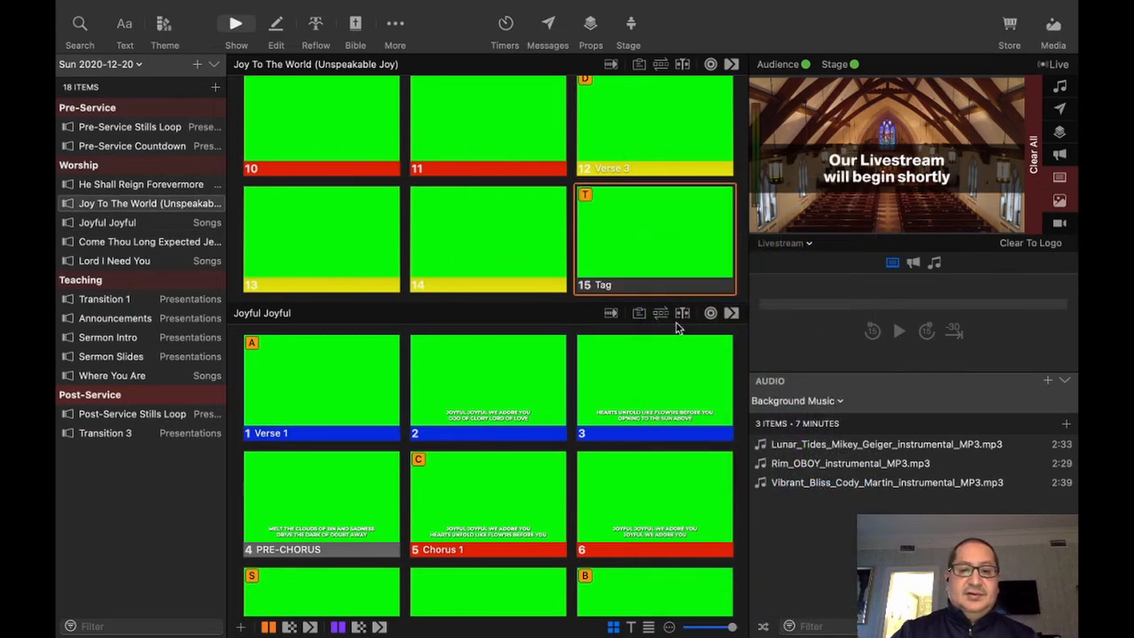
Assign the blank first slide of Joyful Joyful to the Intro group.
scroll(602, 399, "down", 2)
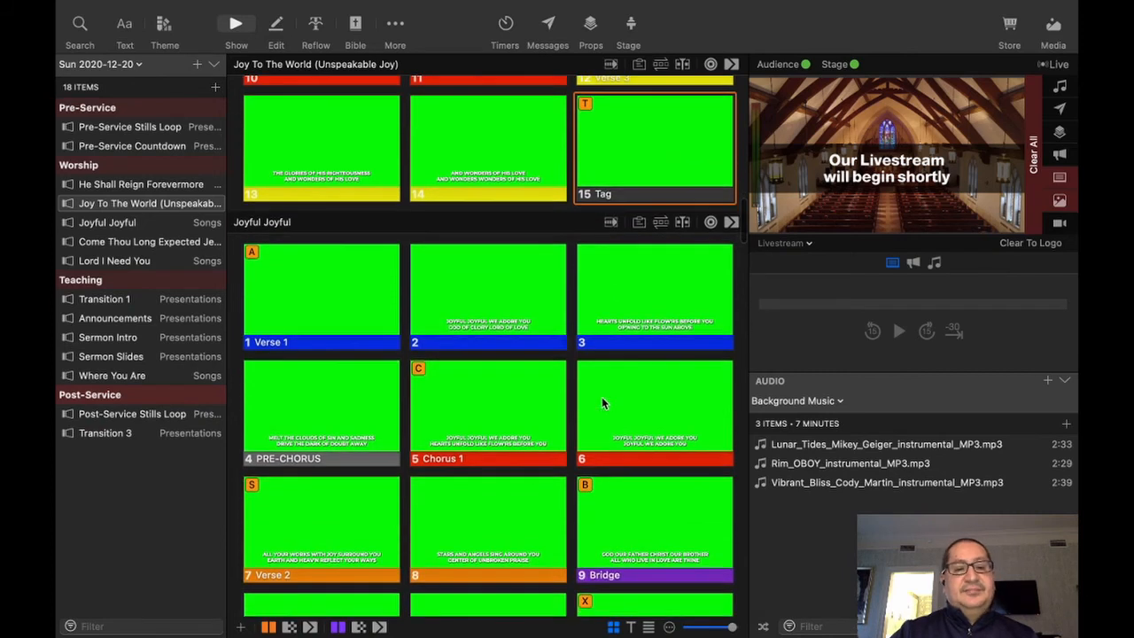
scroll(601, 403, "down", 1)
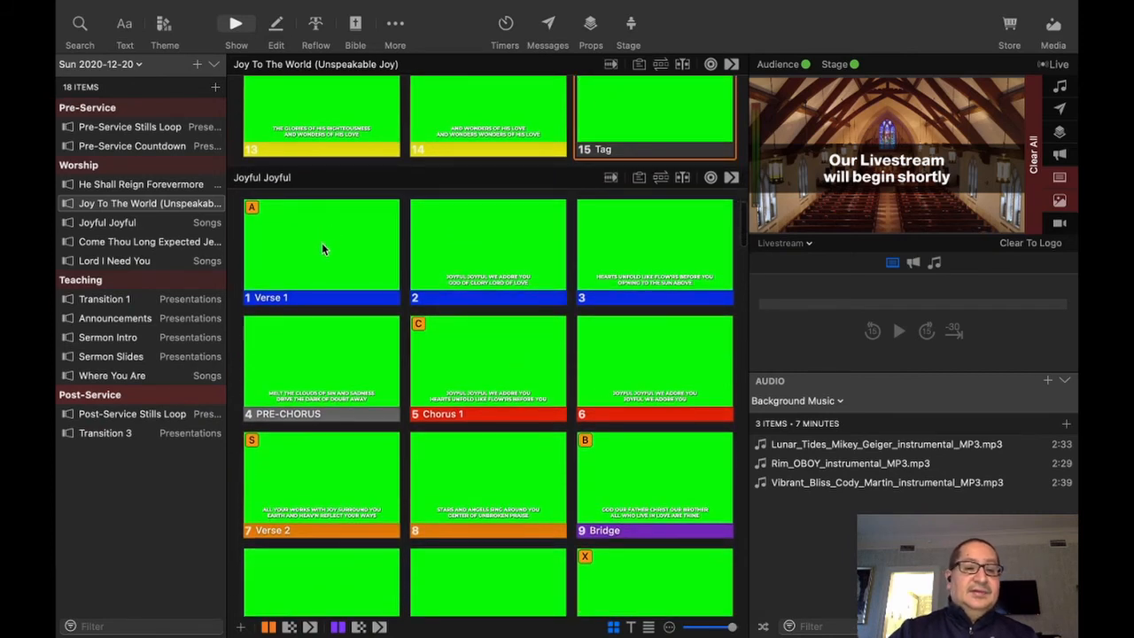
left_click(322, 243)
left_click(382, 266)
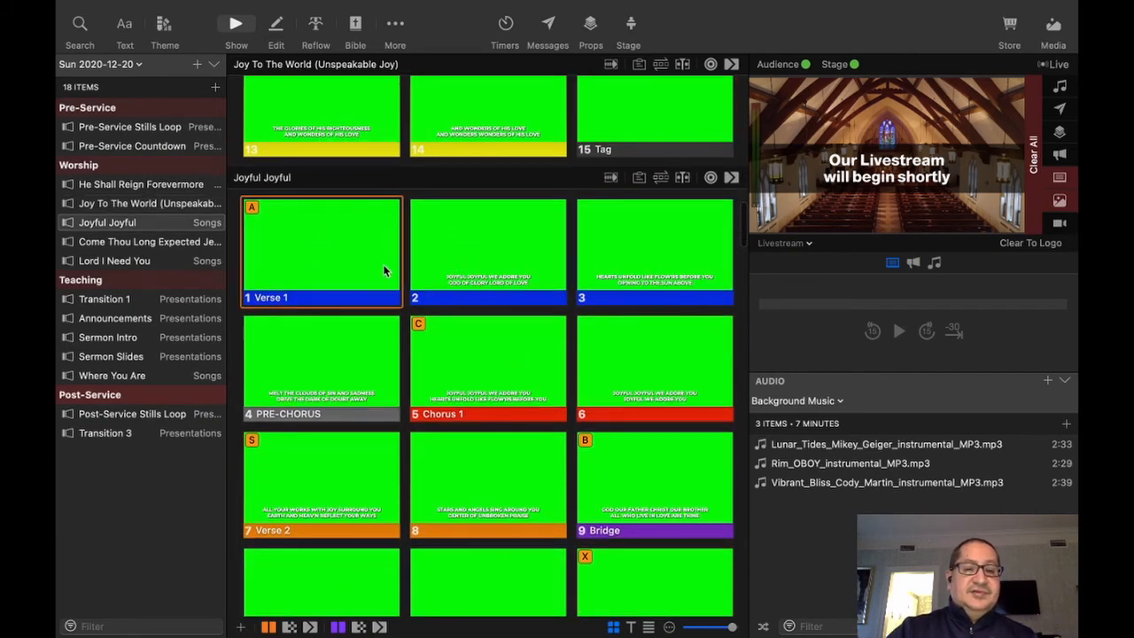
right_click(335, 256)
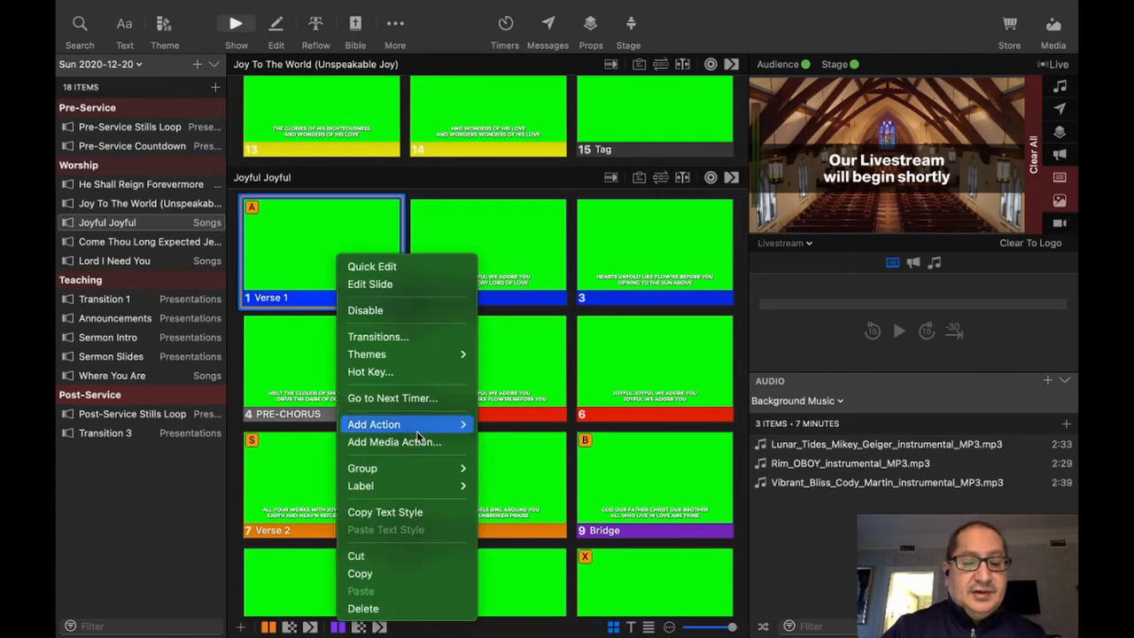
mouse_move(417, 470)
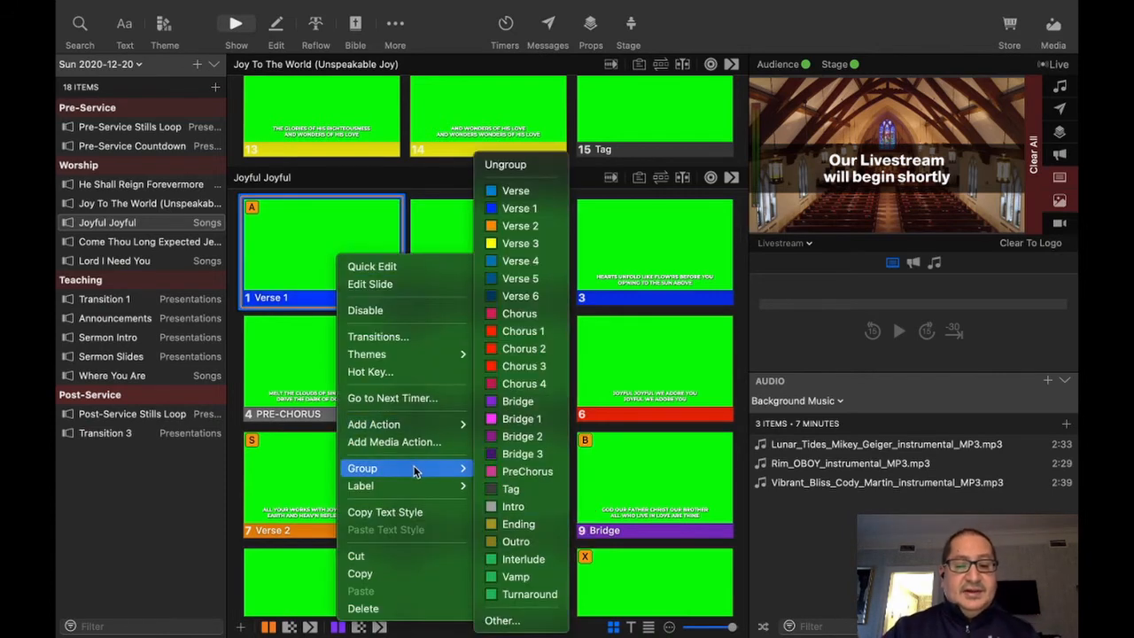
left_click(515, 507)
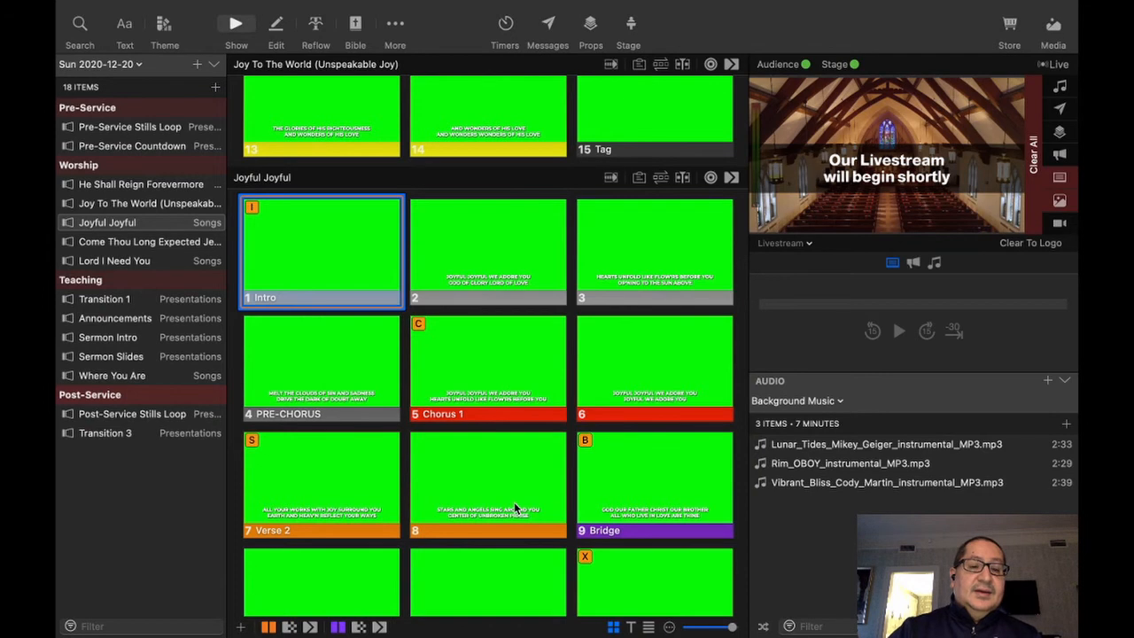
Start the Verse 1 group at slide 2 of Joyful Joyful.
right_click(508, 254)
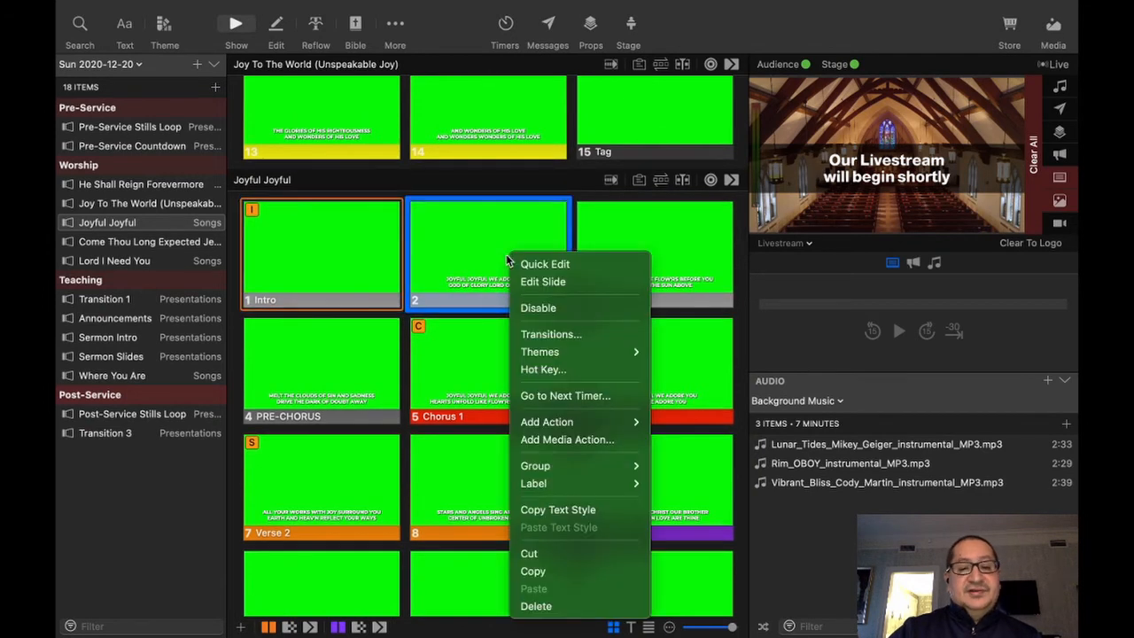
mouse_move(576, 465)
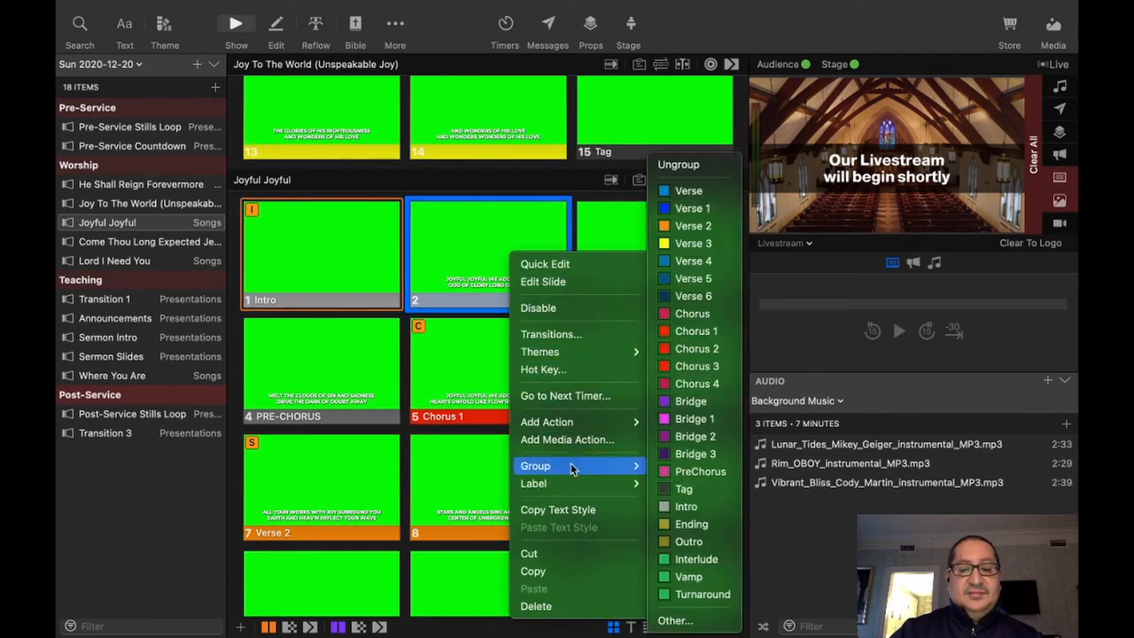
left_click(701, 211)
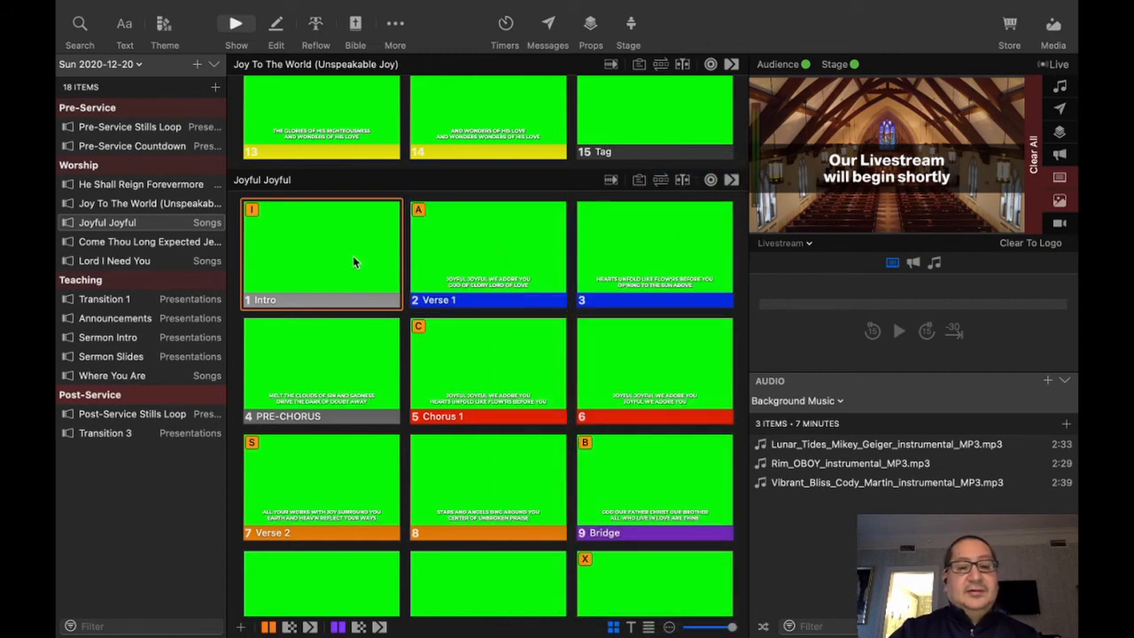
Show Joyful Joyful slides 2 through 10 live one after another to check their lyrics in the output preview.
left_click(504, 251)
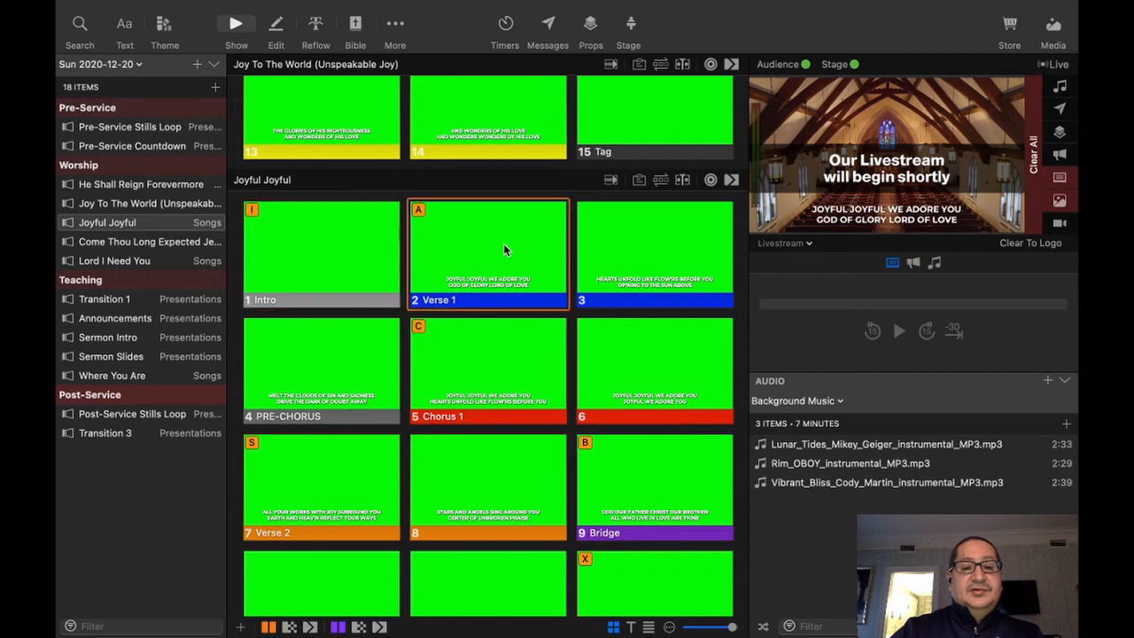
left_click(653, 257)
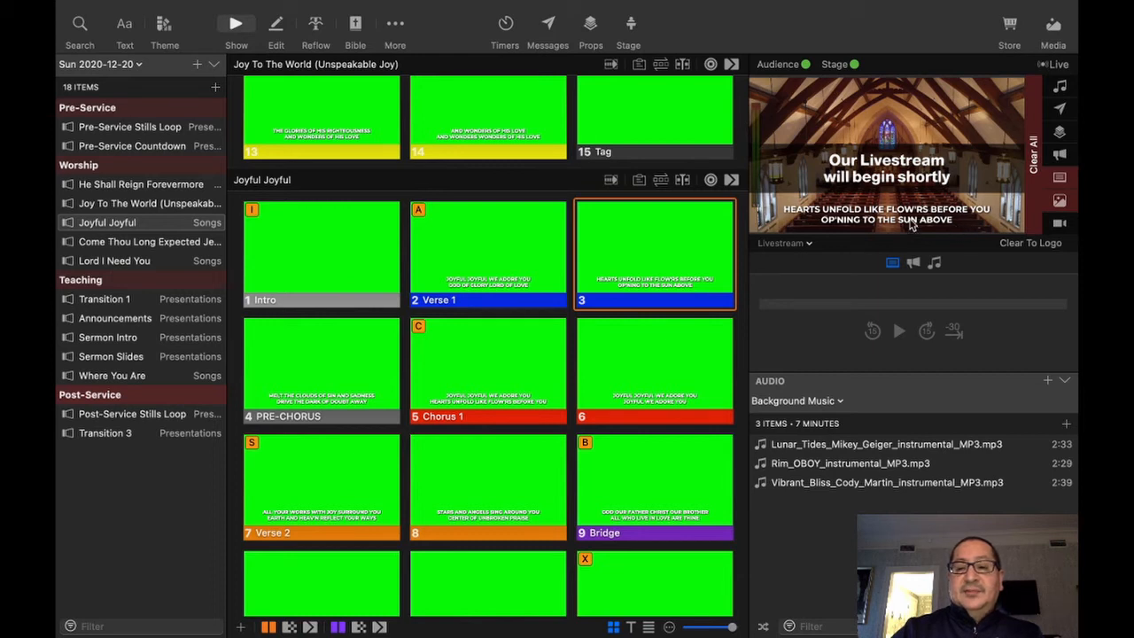
left_click(303, 368)
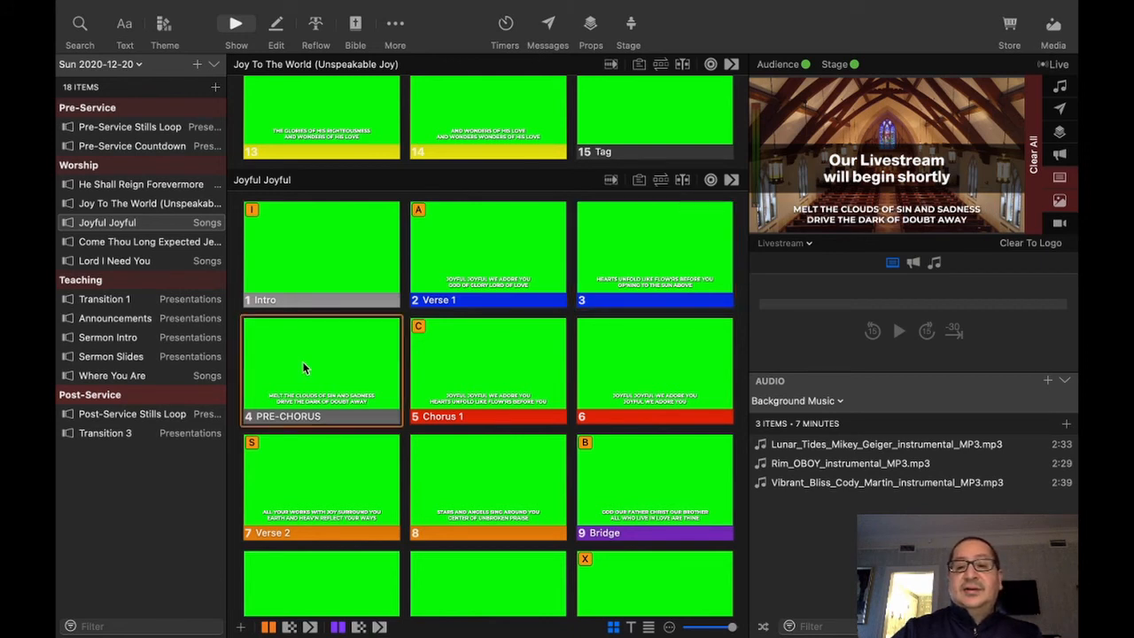
left_click(506, 369)
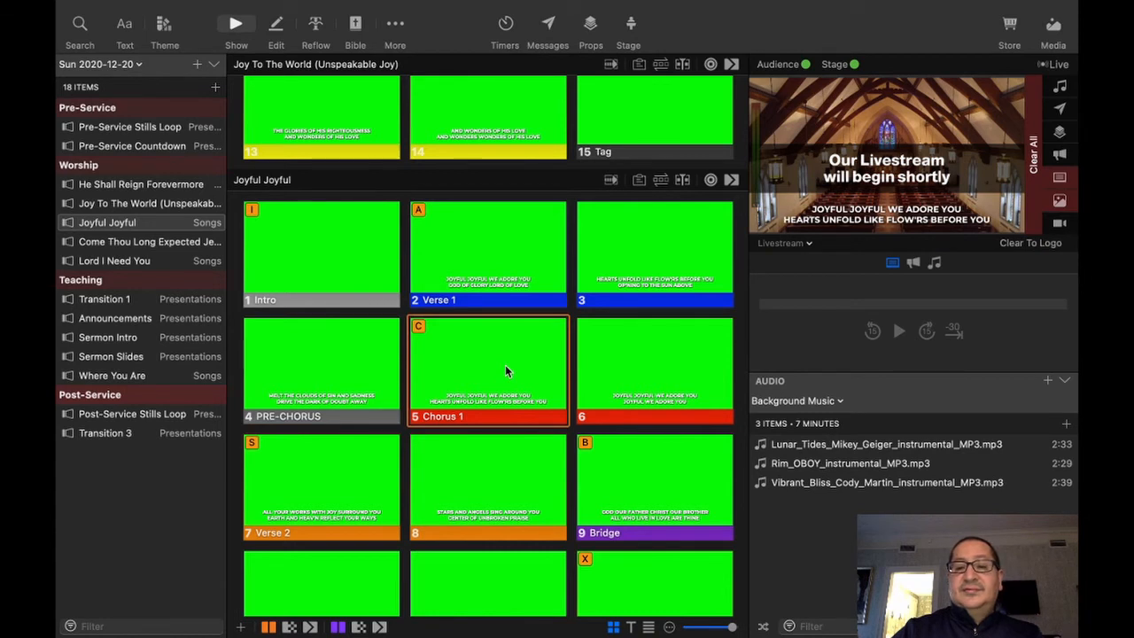
left_click(655, 367)
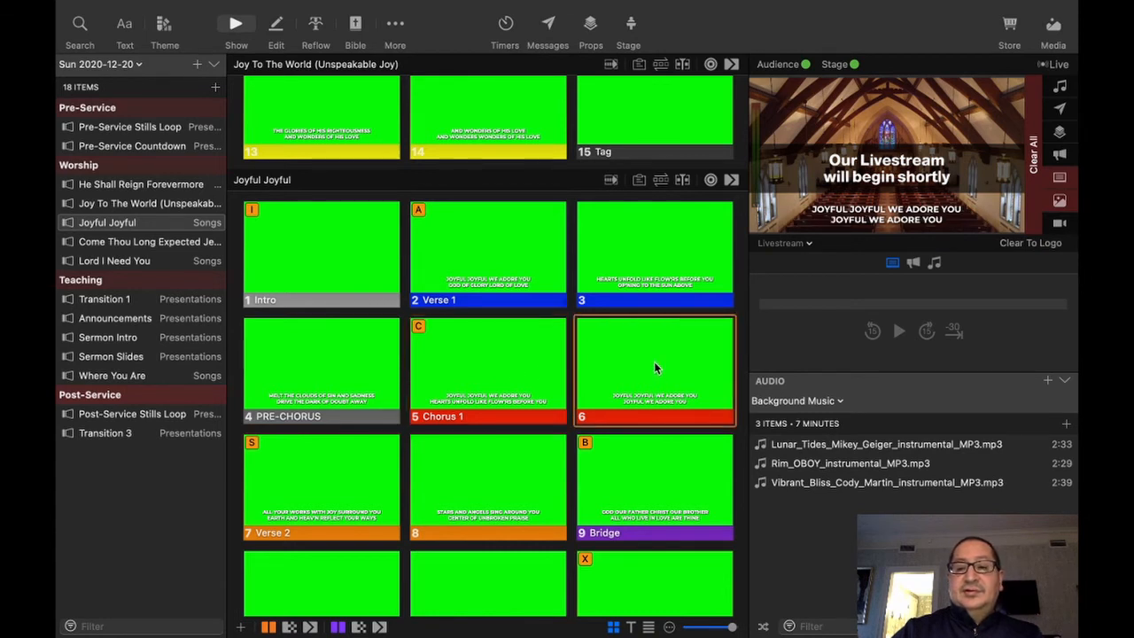
left_click(323, 472)
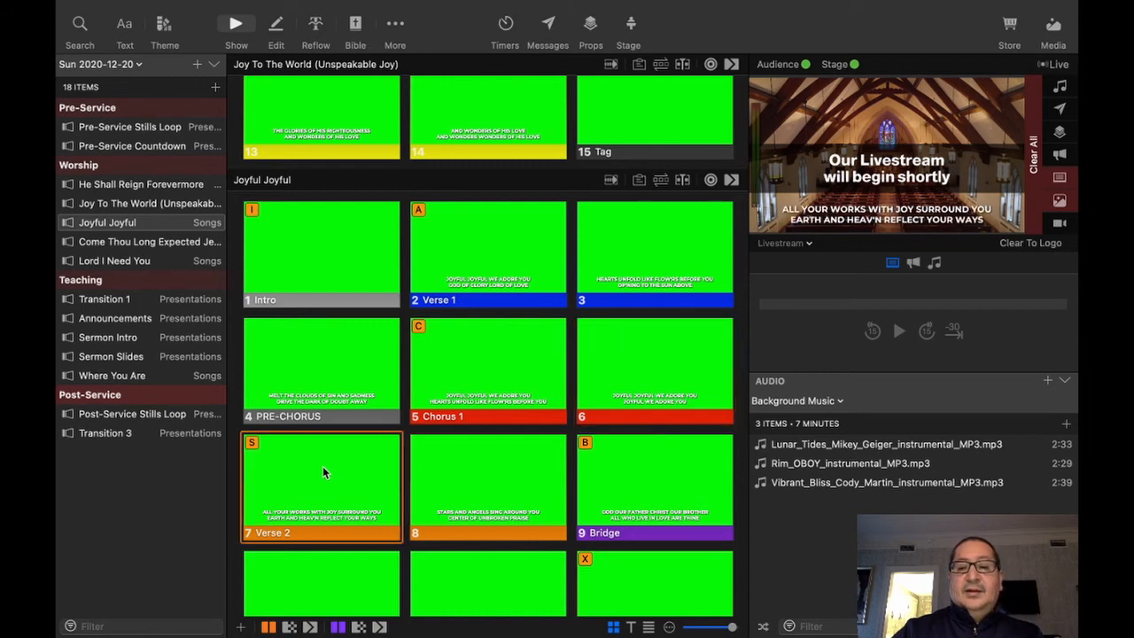
left_click(459, 476)
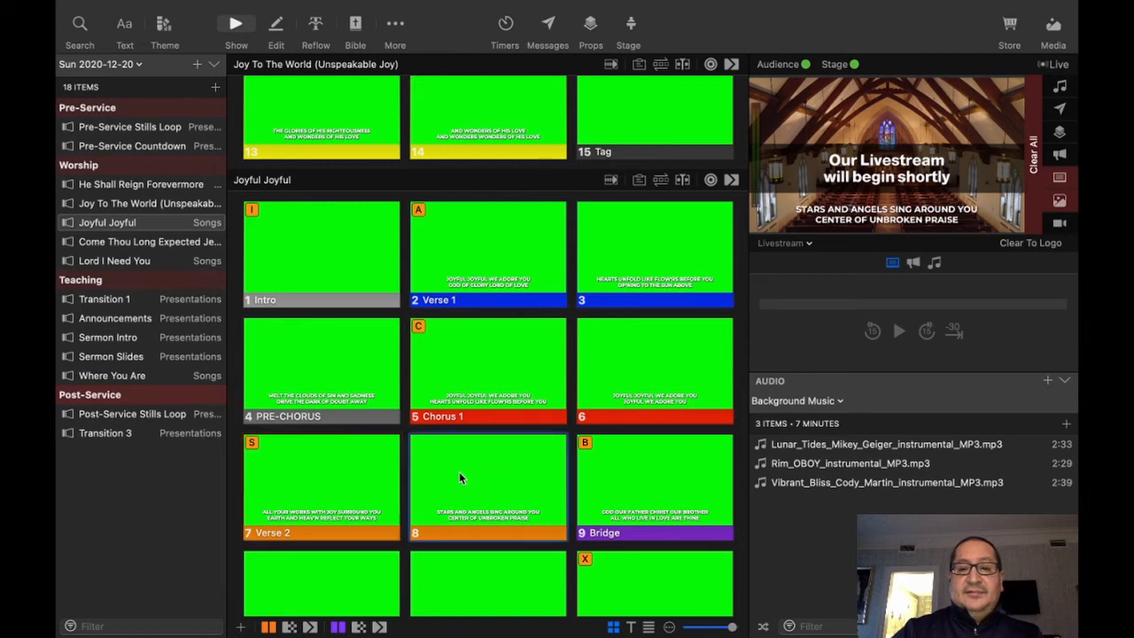
left_click(679, 483)
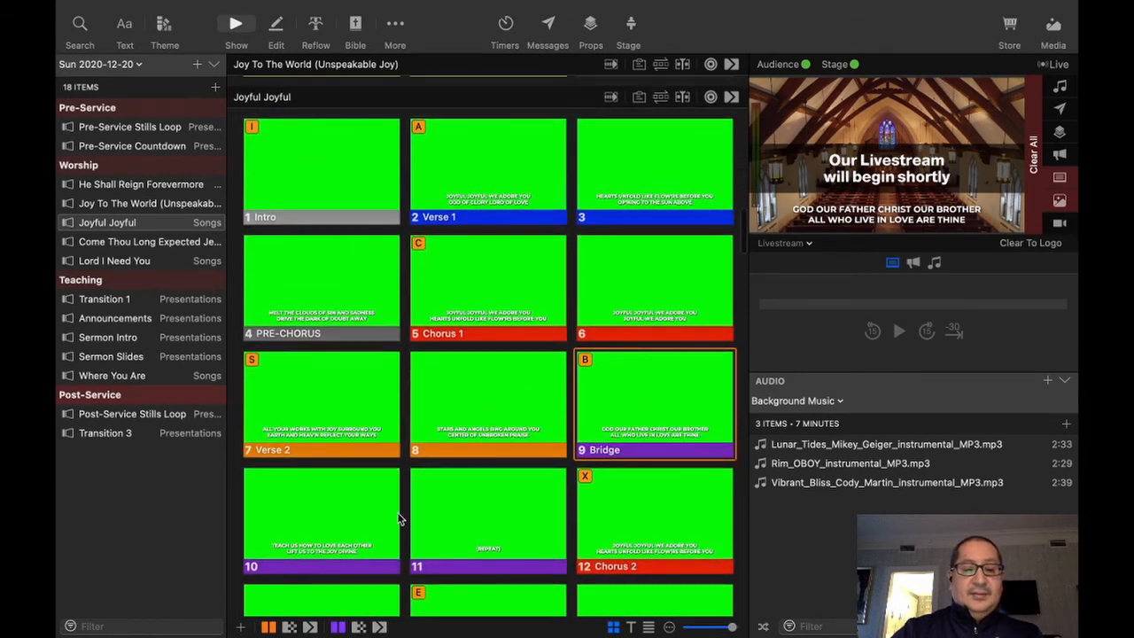
key("Right")
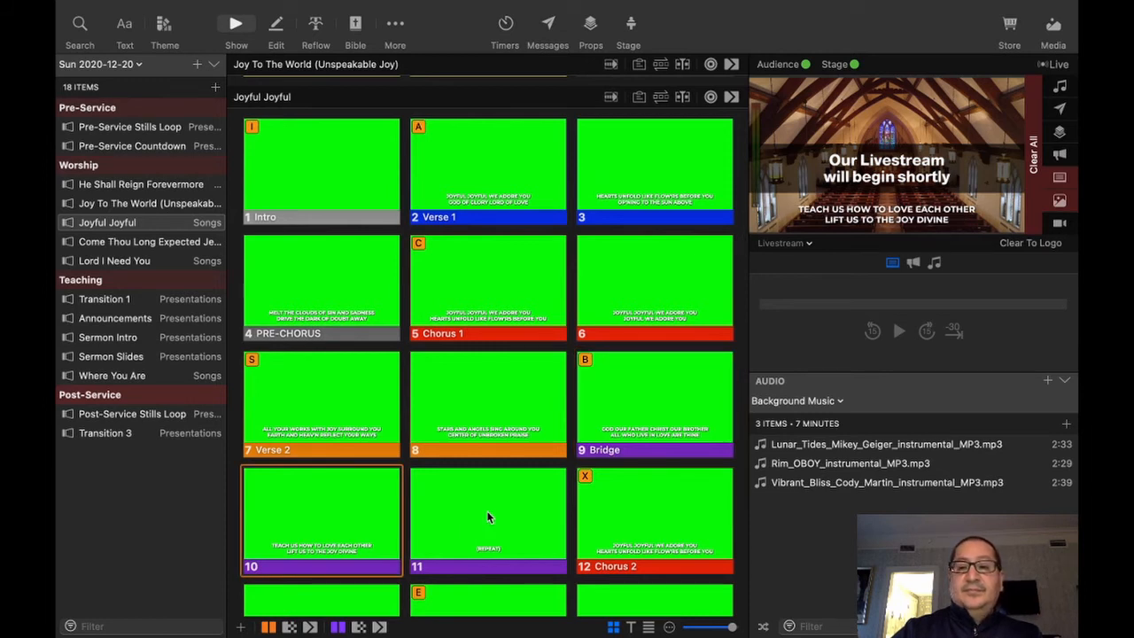
Show the "(REPEAT)" slide at the end of the Joyful Joyful bridge and delete it.
left_click(510, 525)
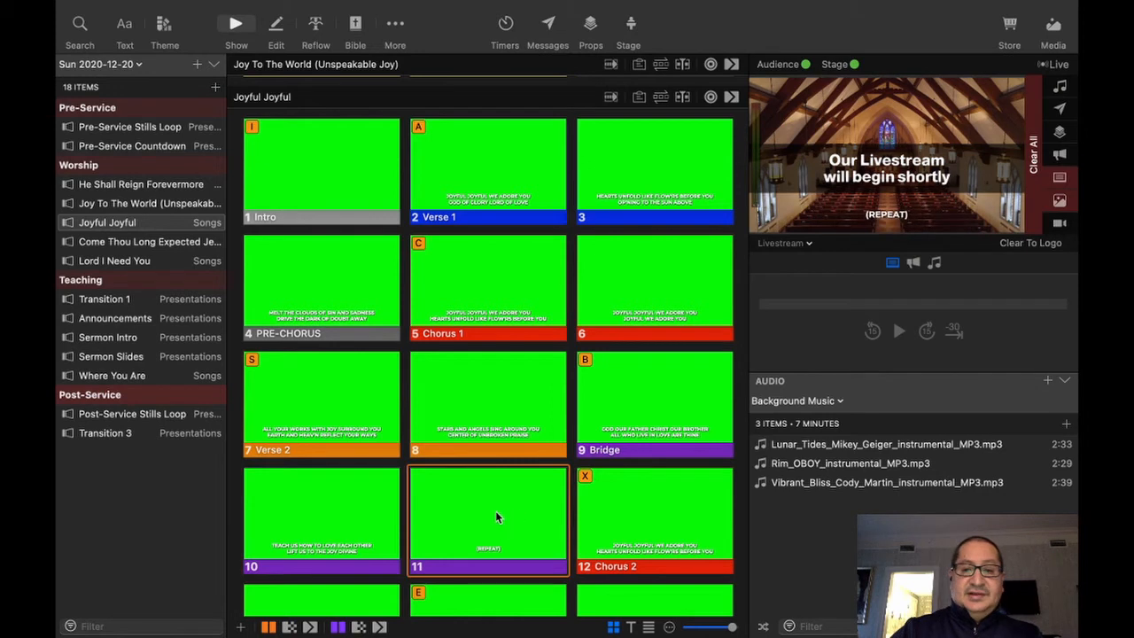
right_click(496, 510)
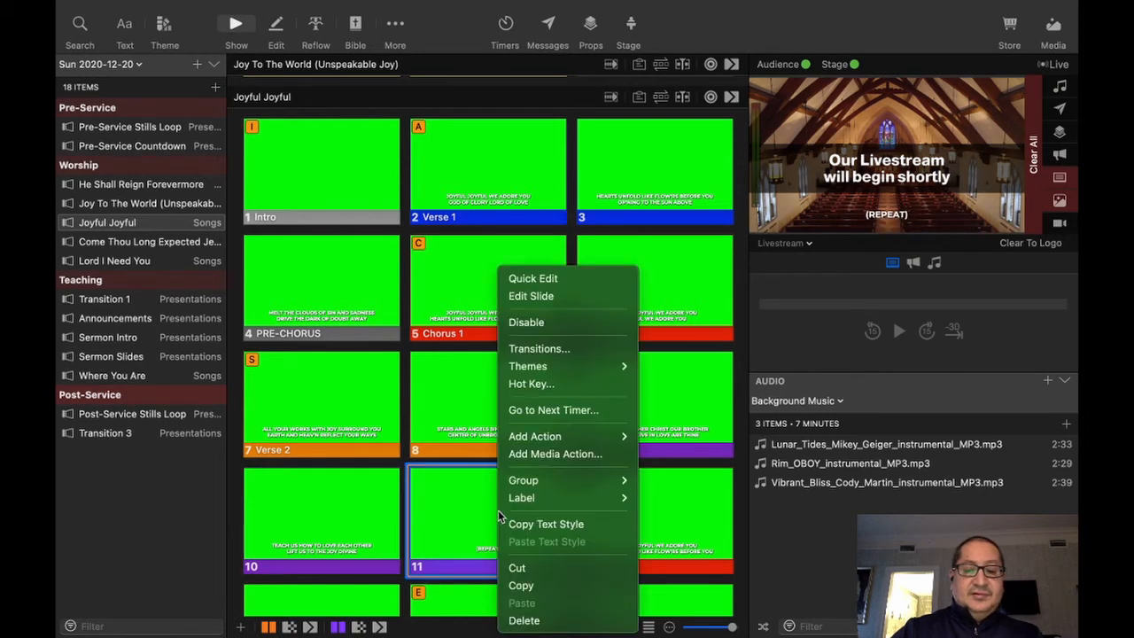
left_click(555, 621)
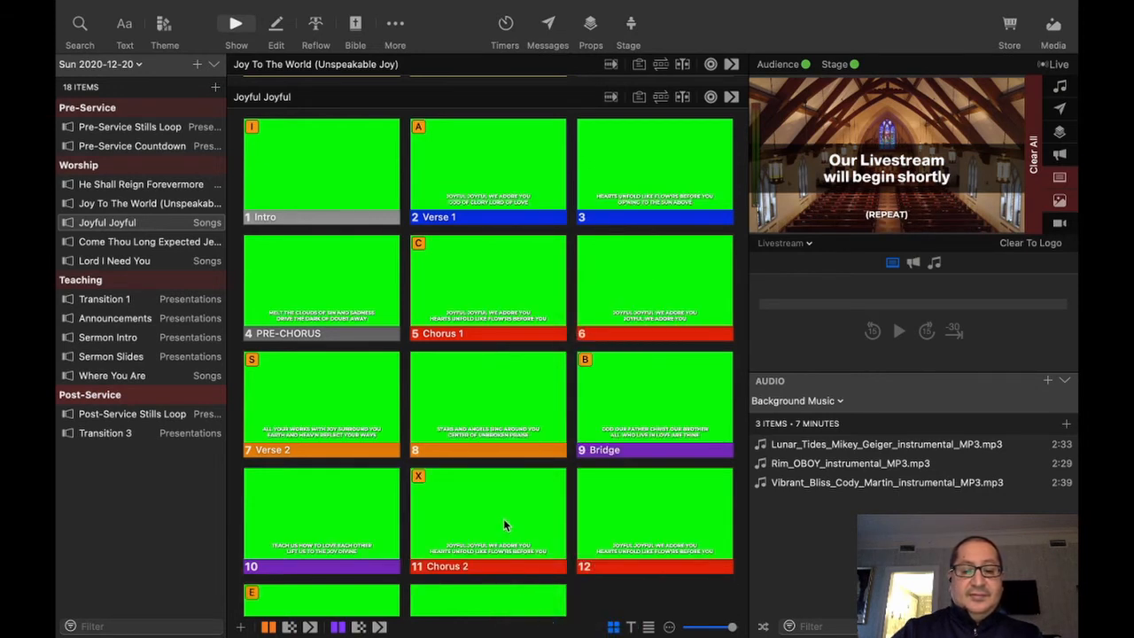
Compare the Chorus 2 slides of Joyful Joyful with the second Chorus 1 slide, and check the Ending lyrics.
scroll(503, 518, "down", 3)
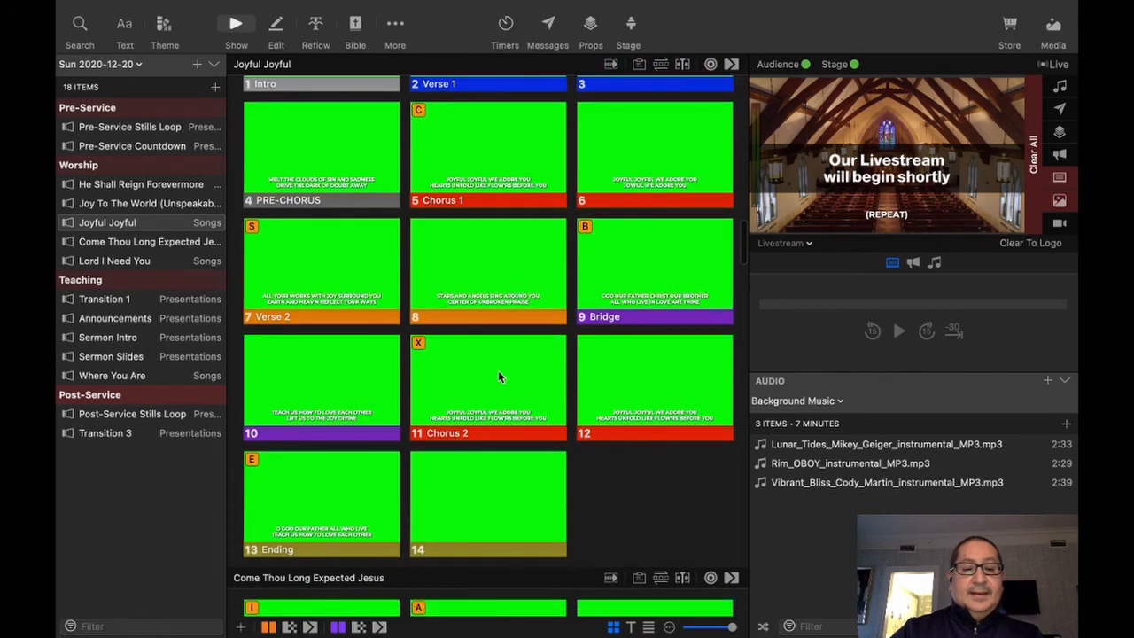
left_click(554, 343)
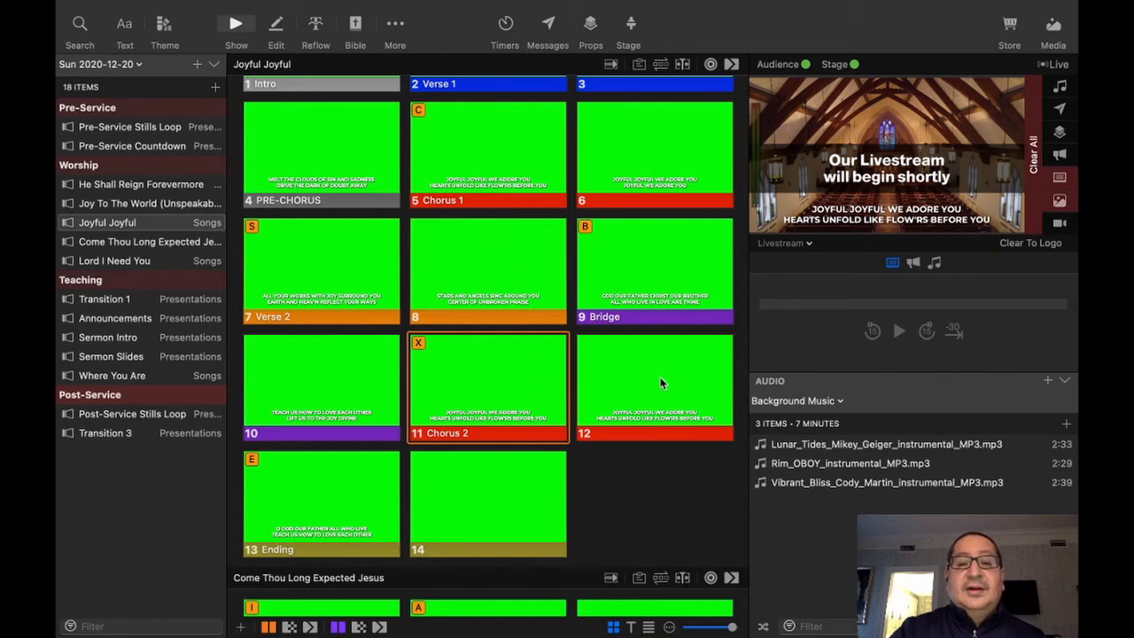
left_click(668, 164)
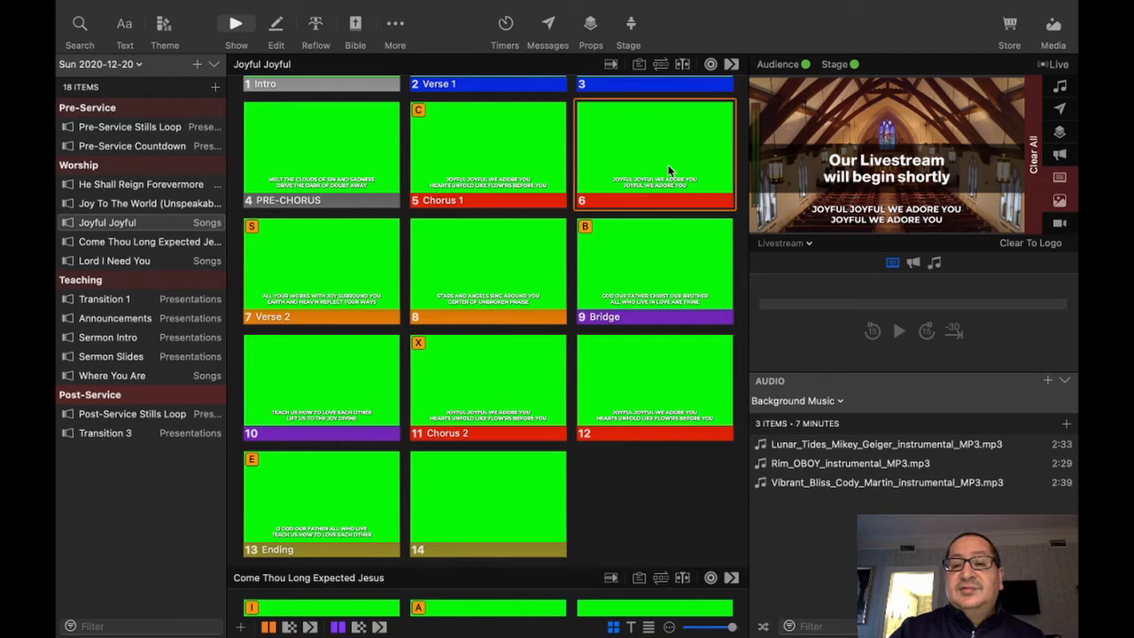
left_click(659, 388)
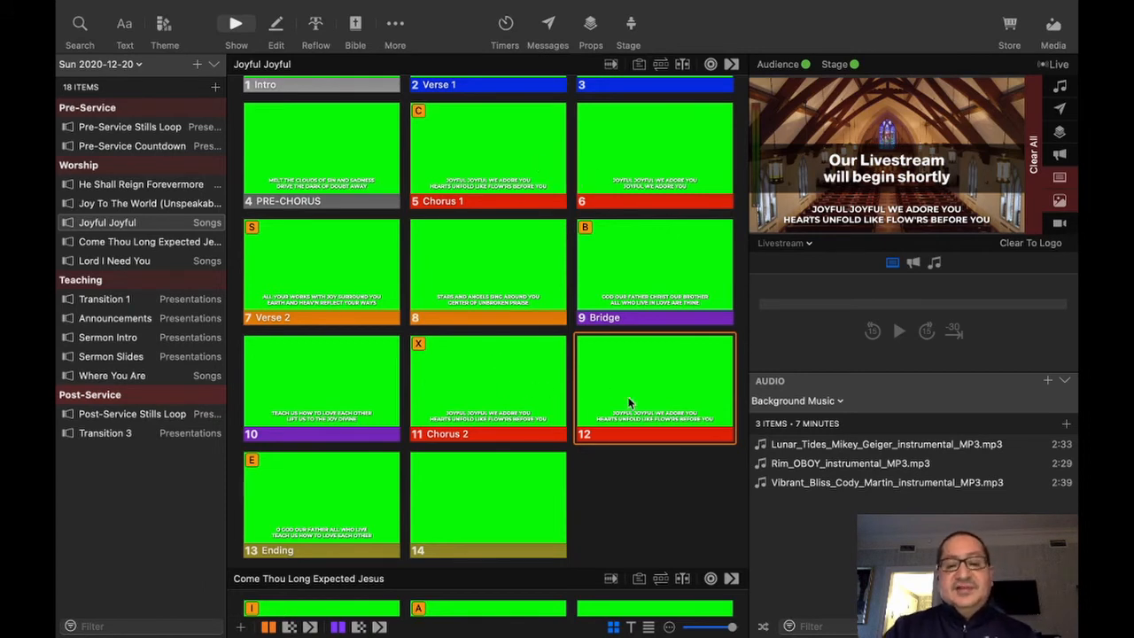
scroll(628, 397, "down", 2)
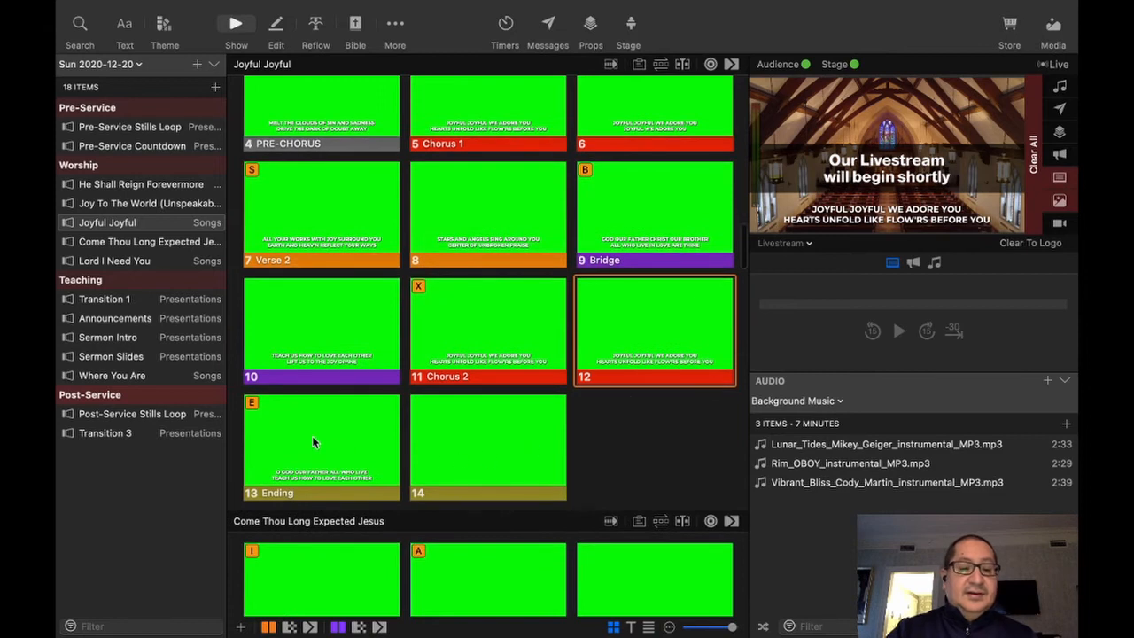
left_click(312, 442)
Go through Joyful Joyful again from Verse 1 to Chorus 1 and look over the remaining slides' order.
scroll(375, 405, "up", 4)
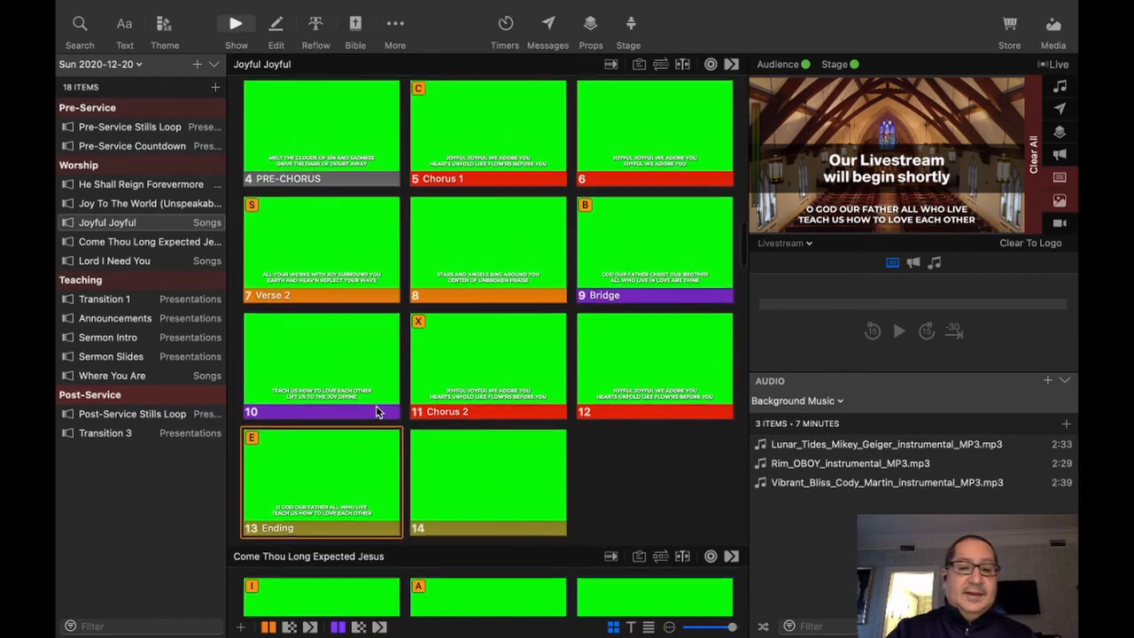
scroll(376, 405, "up", 1)
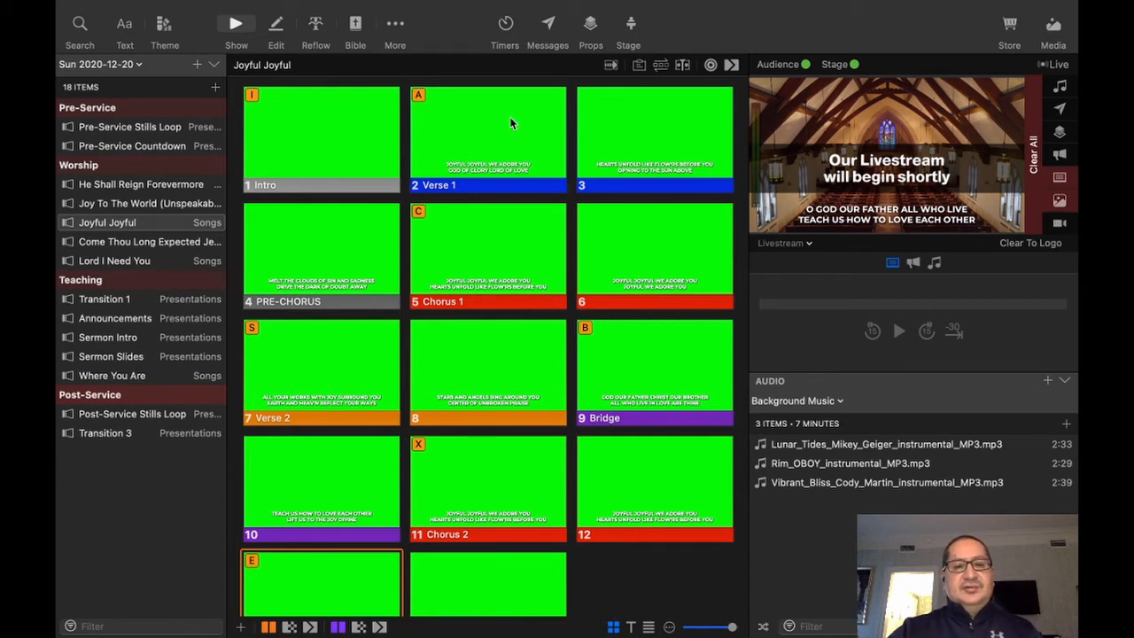
key("a")
left_click(681, 125)
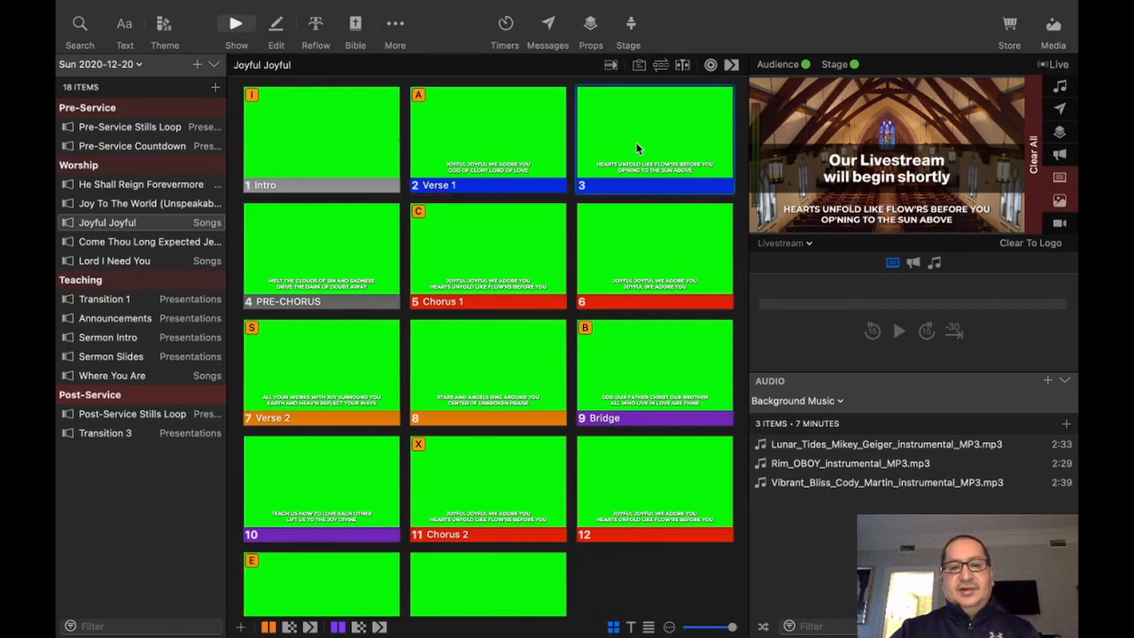
left_click(343, 265)
left_click(485, 249)
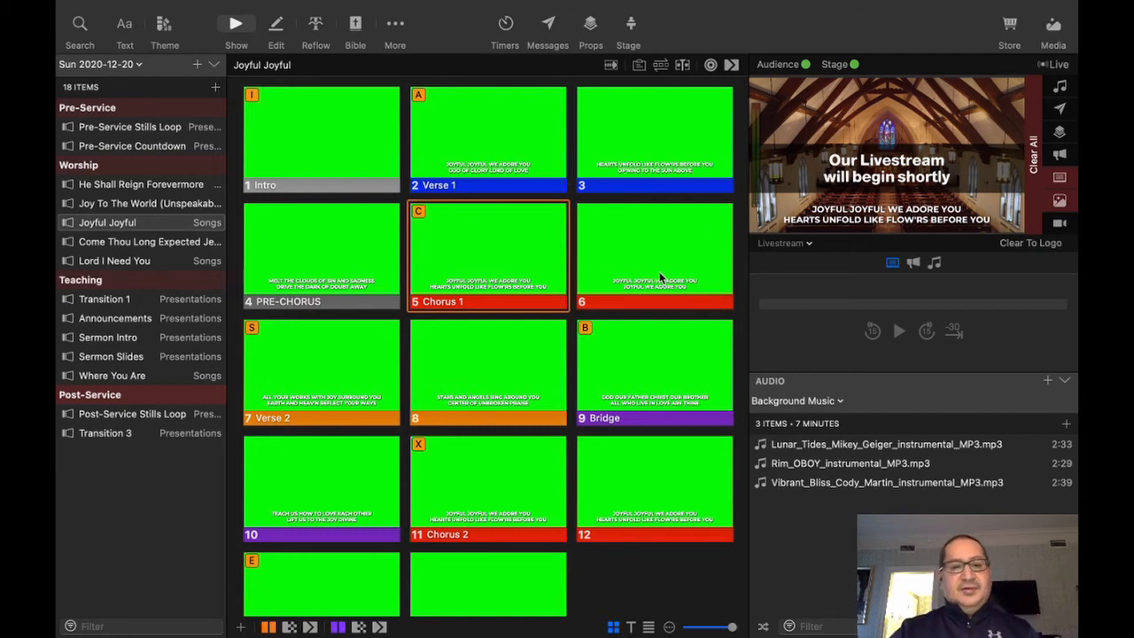
scroll(582, 383, "down", 2)
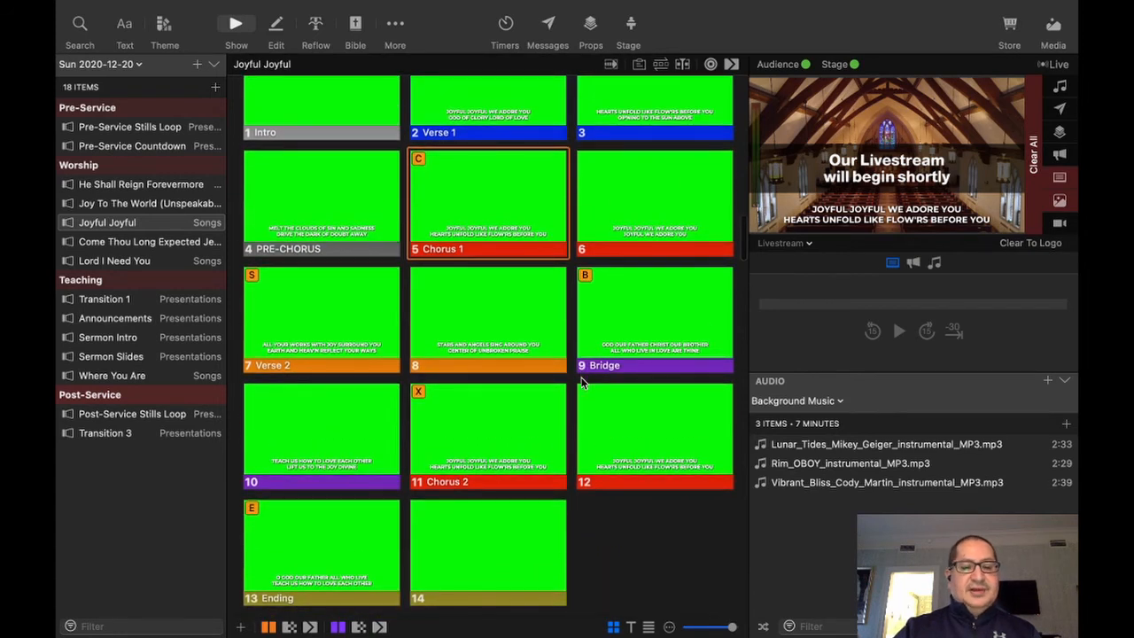
scroll(582, 383, "down", 1)
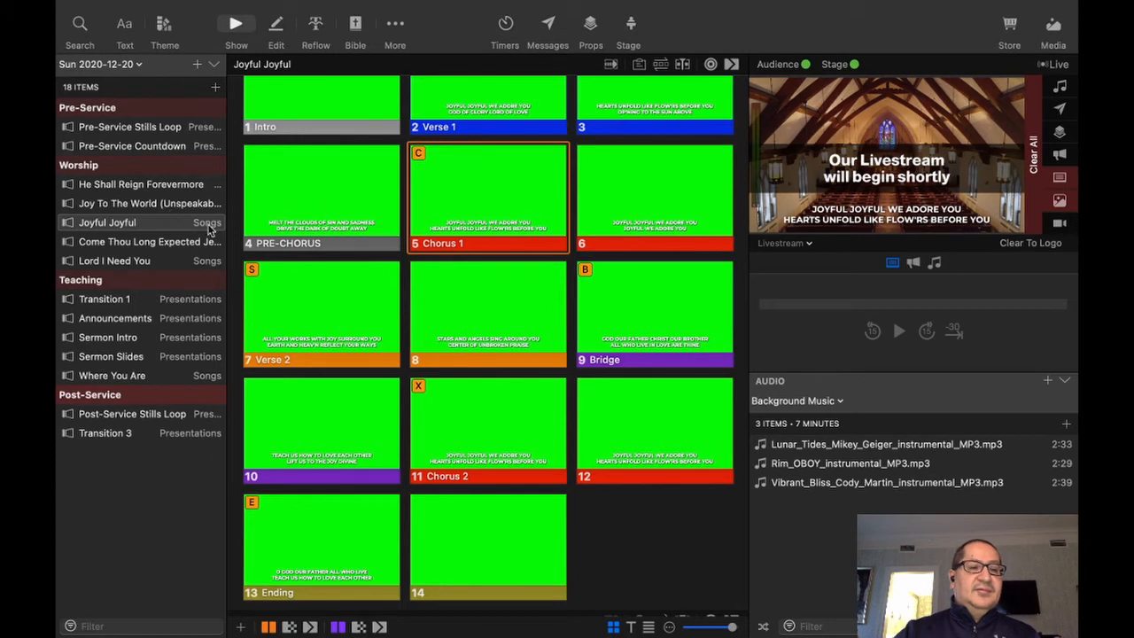
Look through all Joyful Joyful lyrics from Intro to Ending in the Reflow editor, then return to the slide view.
left_click(317, 26)
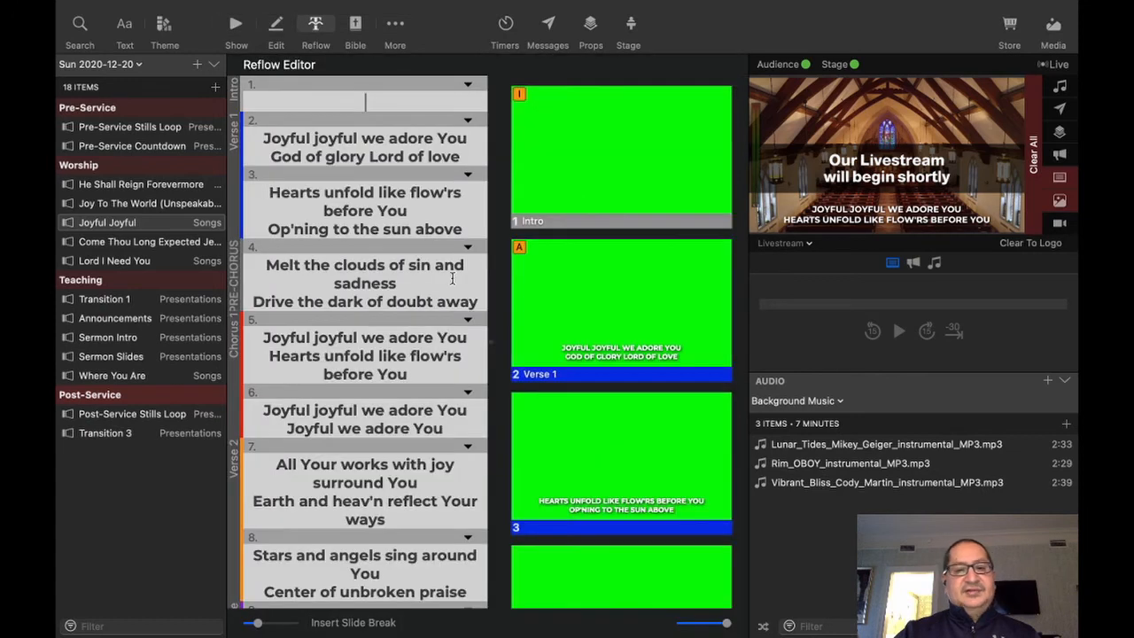
scroll(405, 286, "down", 6)
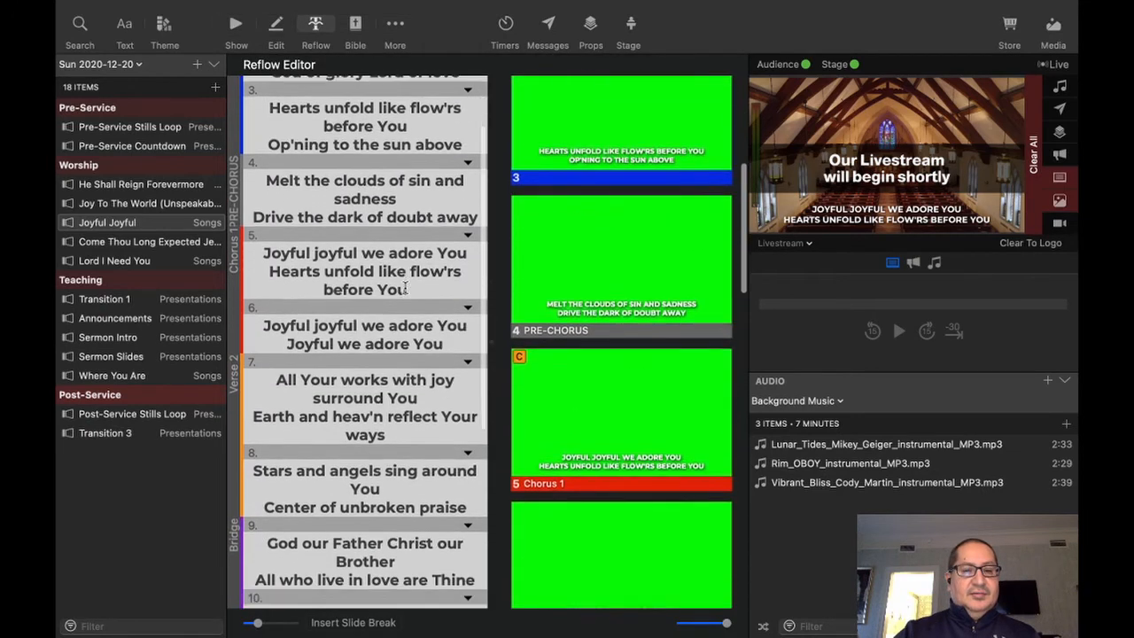
scroll(405, 287, "down", 3)
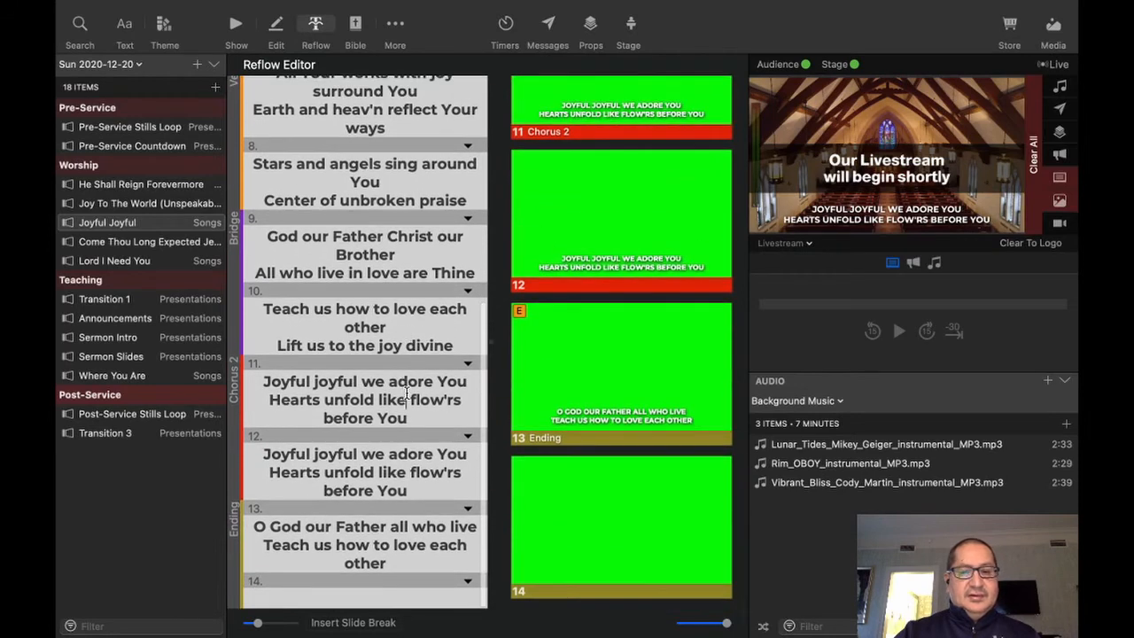
scroll(407, 392, "up", 1)
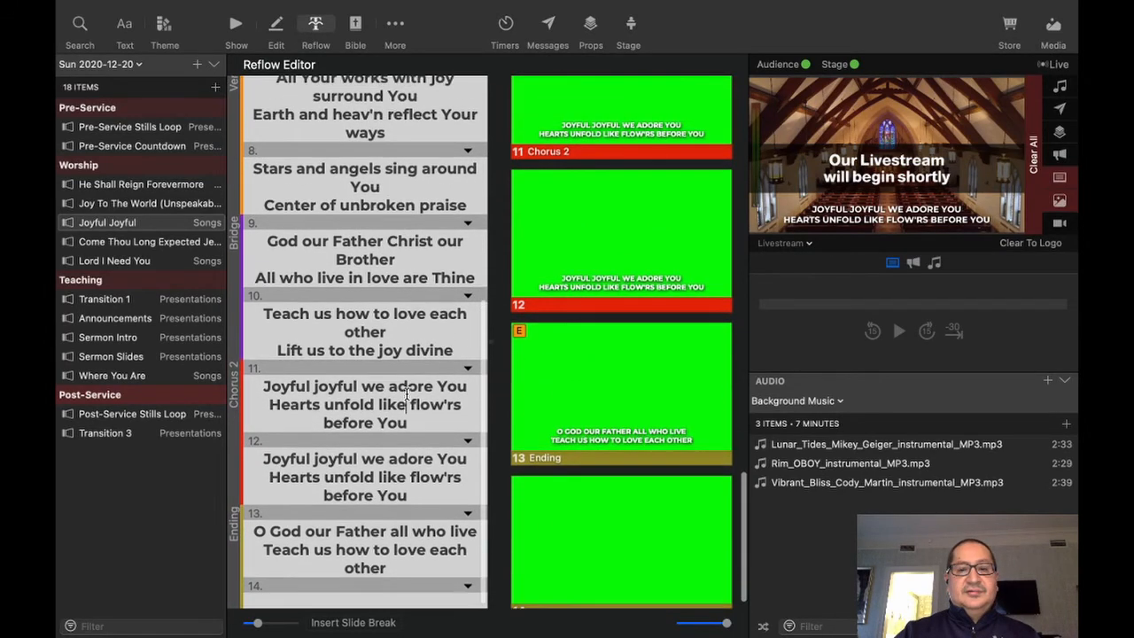
scroll(406, 392, "down", 2)
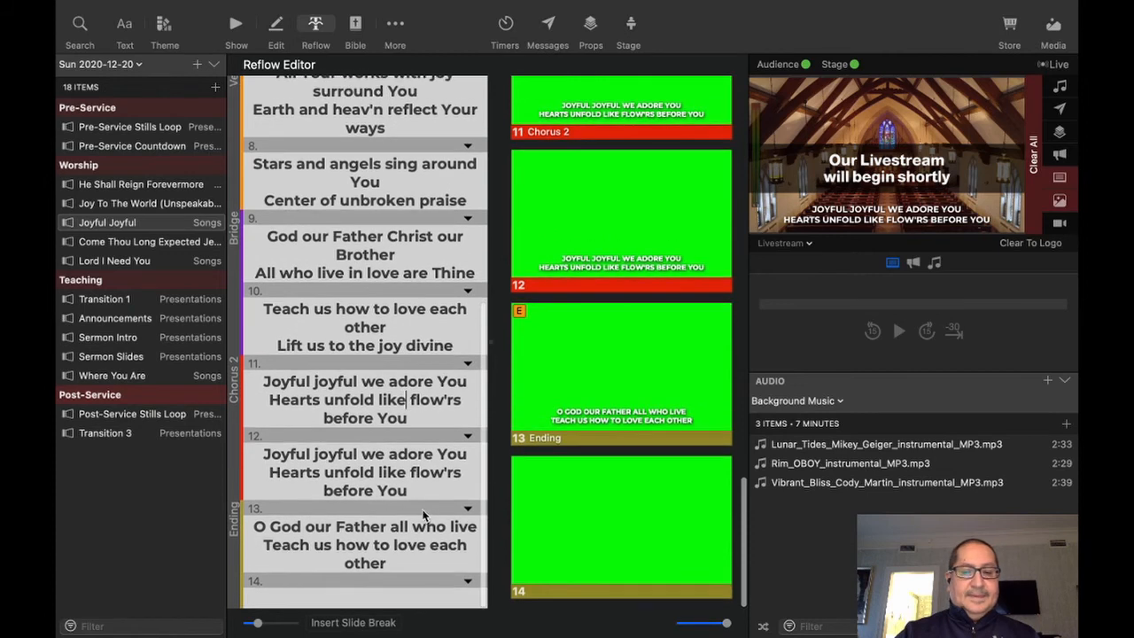
left_click(235, 26)
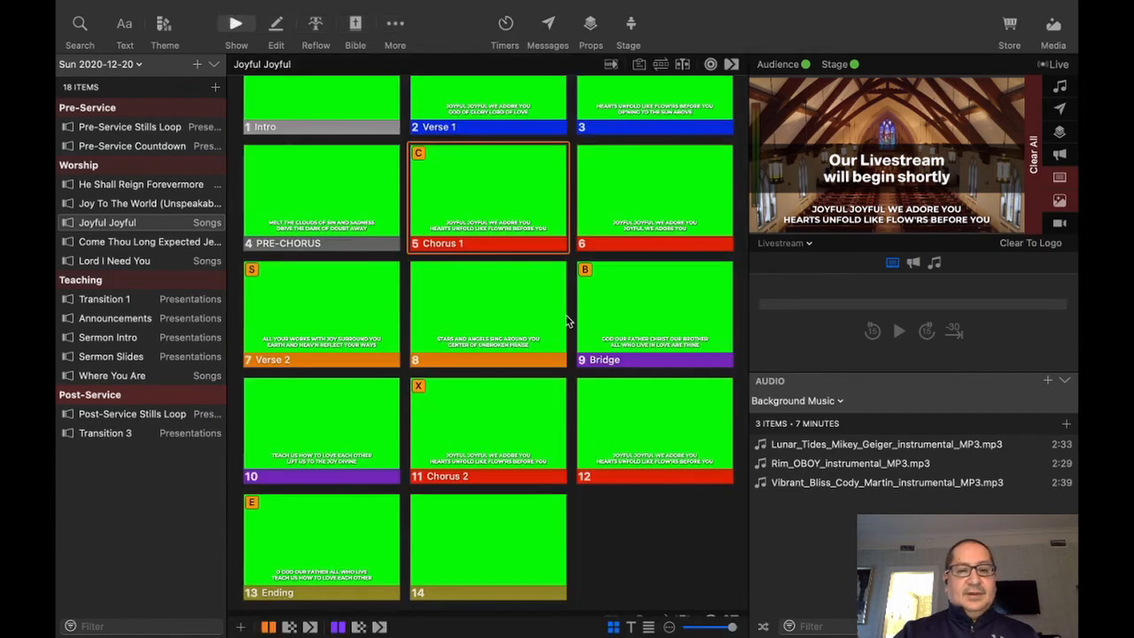
left_click(146, 224)
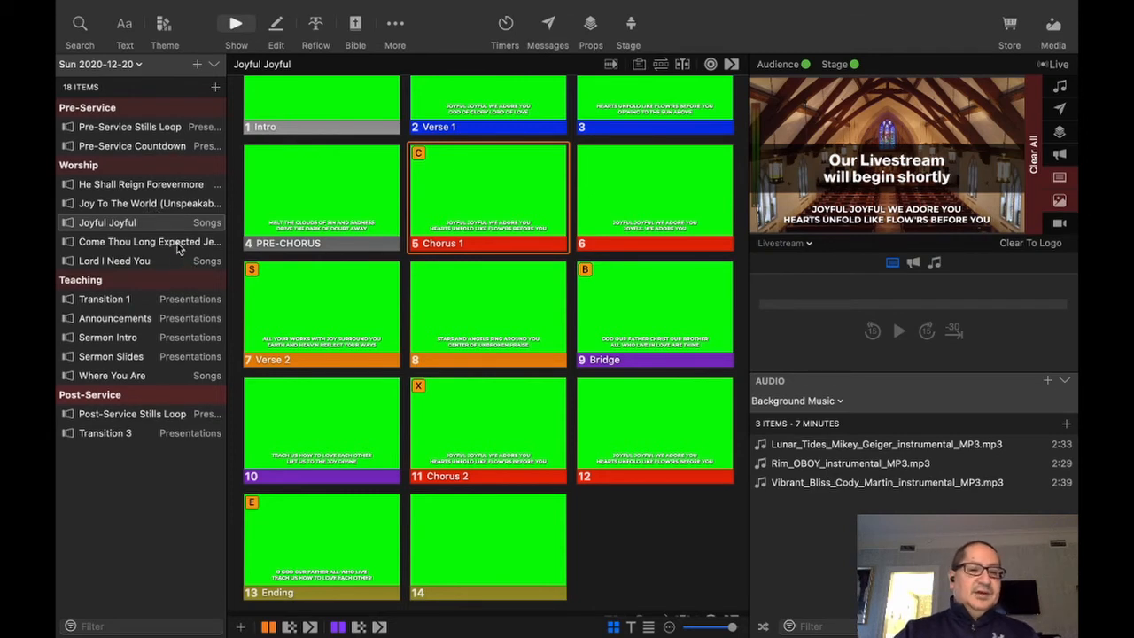
Delete Come Thou Long Expected Jesus and Lord I Need You from the playlist's Worship section.
left_click(152, 248)
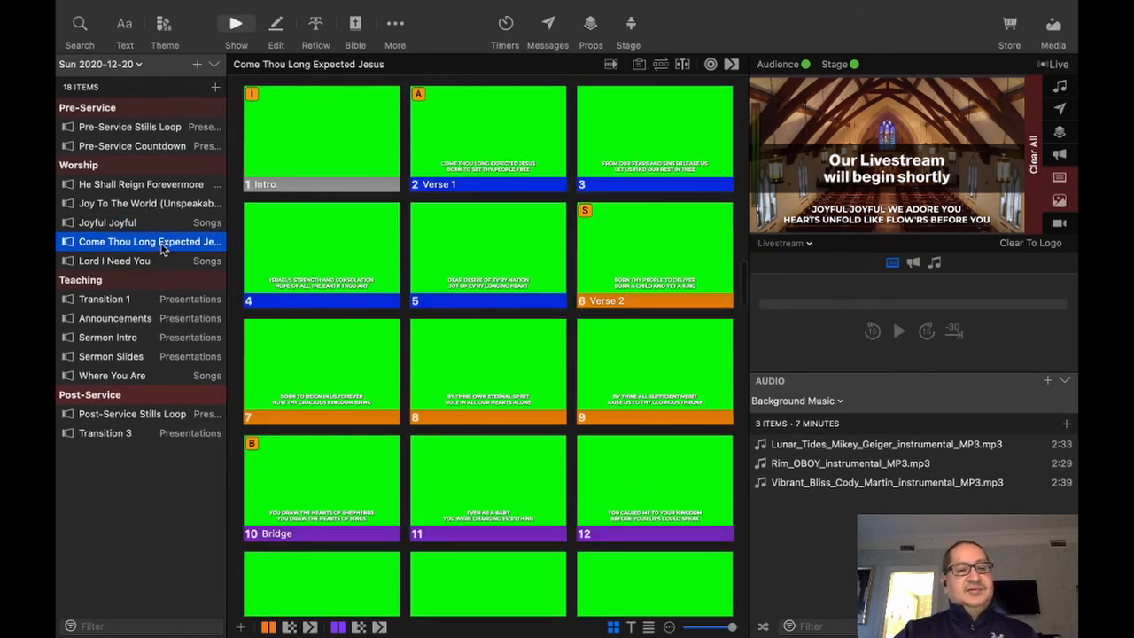
right_click(162, 250)
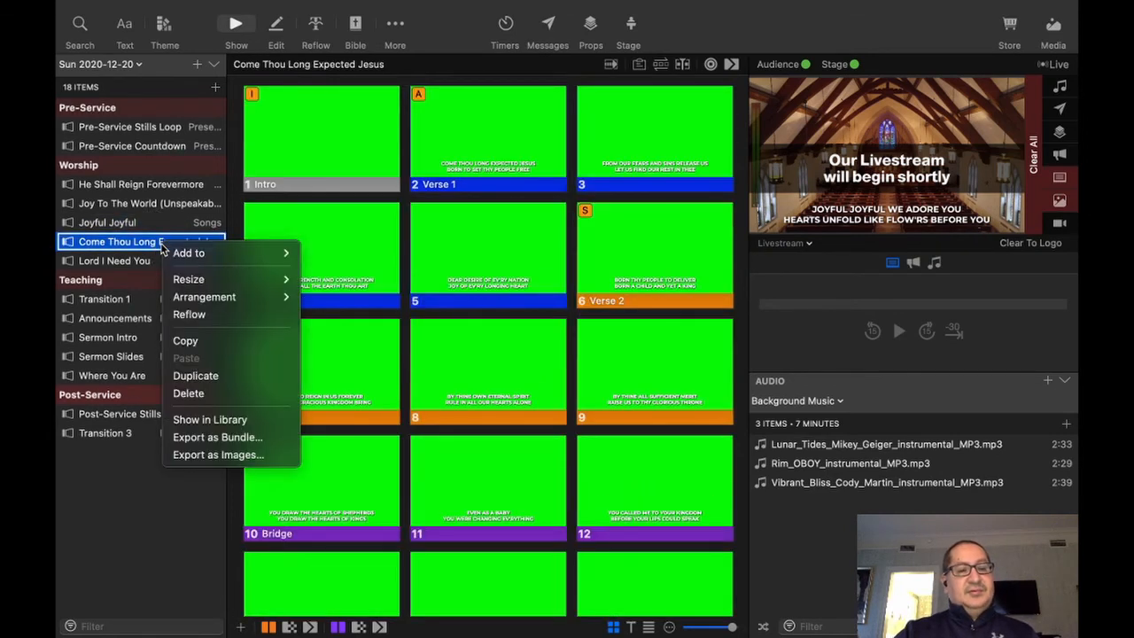
left_click(213, 394)
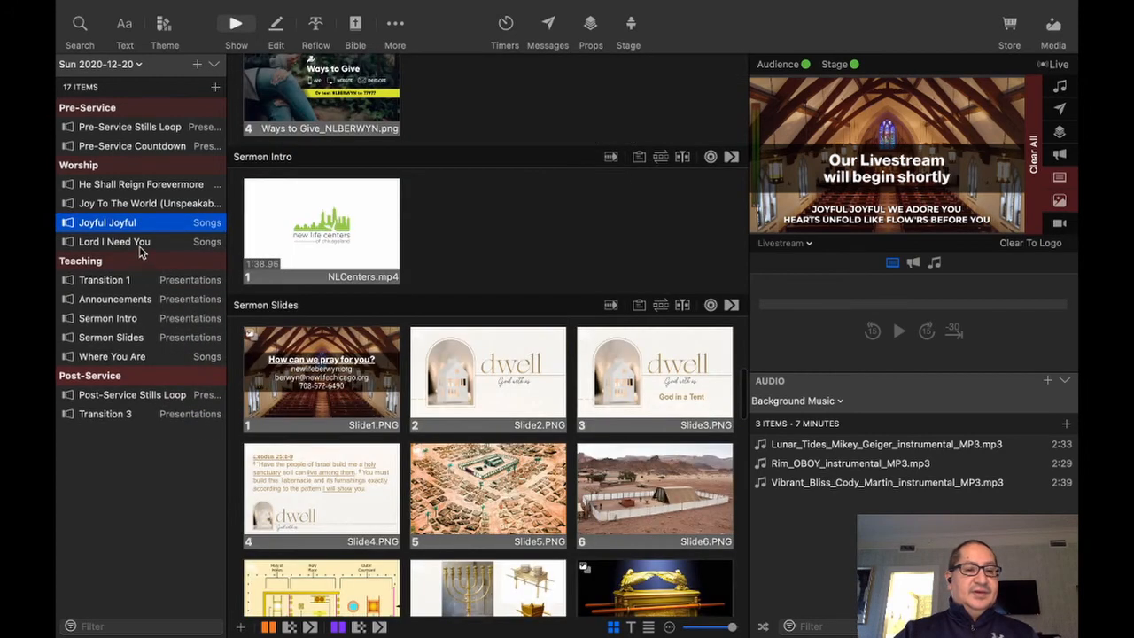
left_click(137, 251)
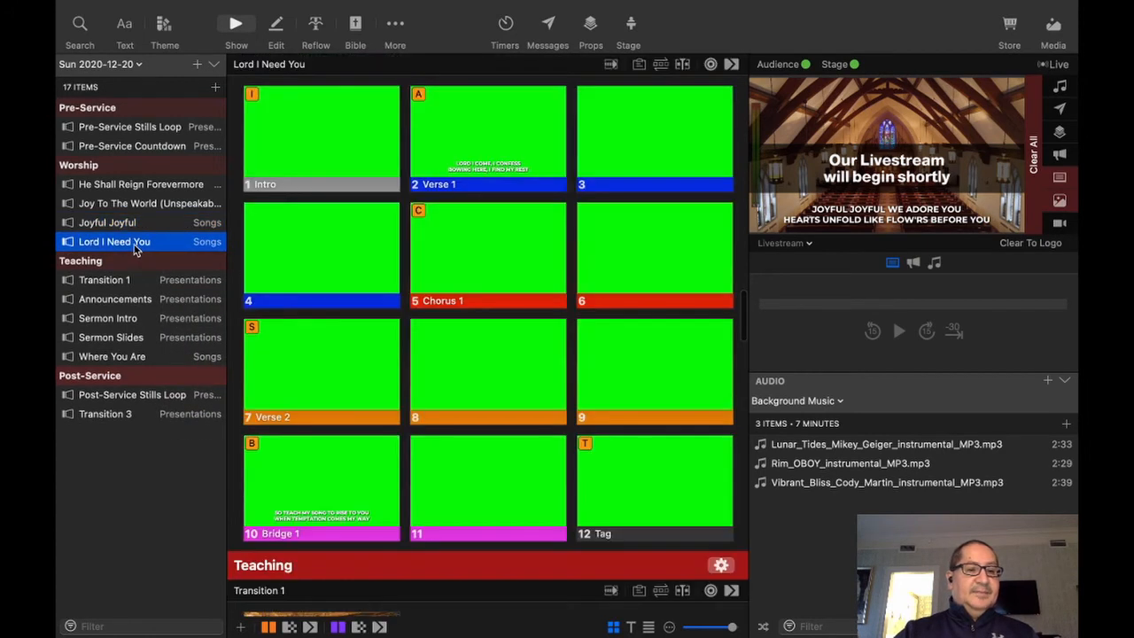
right_click(136, 250)
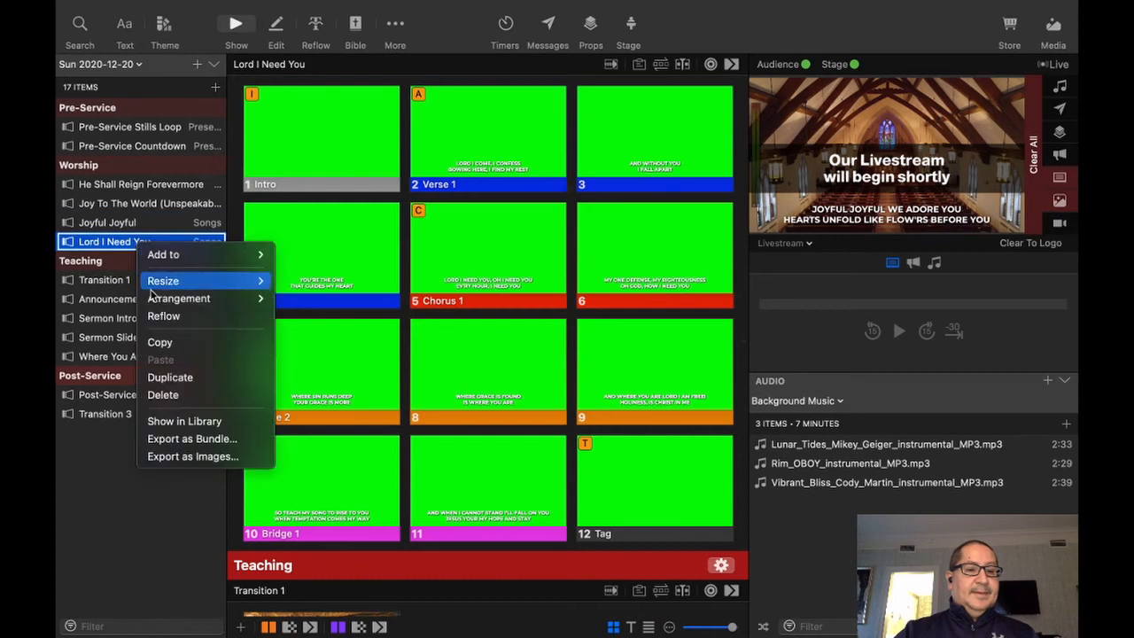
left_click(178, 397)
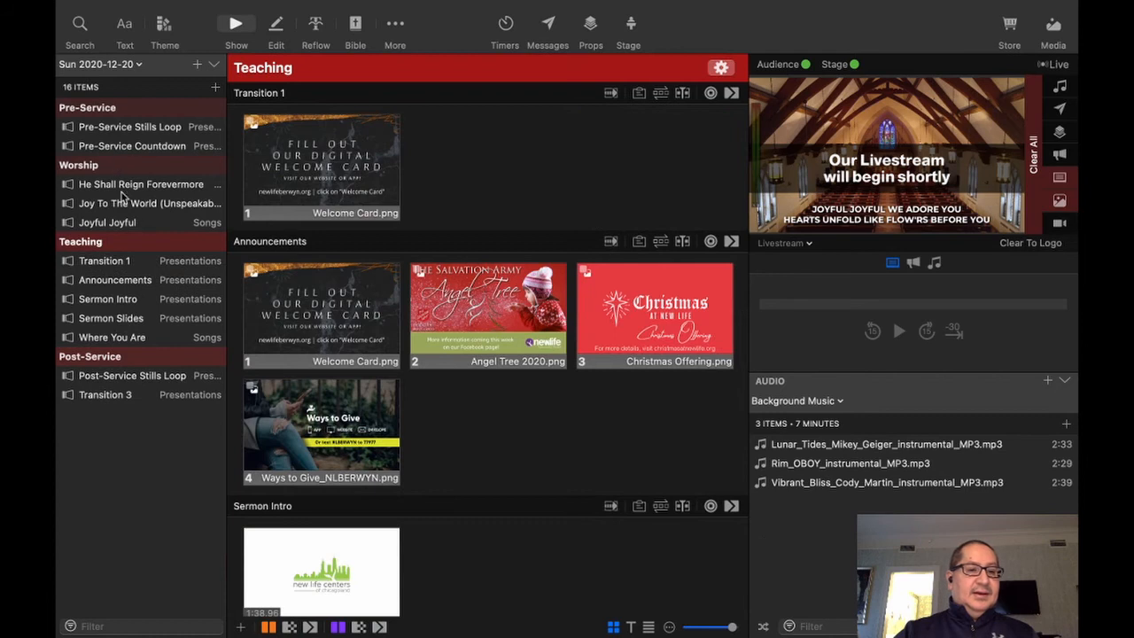
Check the remaining Worship songs in order and show the Transition 1 Welcome Card slide live.
left_click(125, 186)
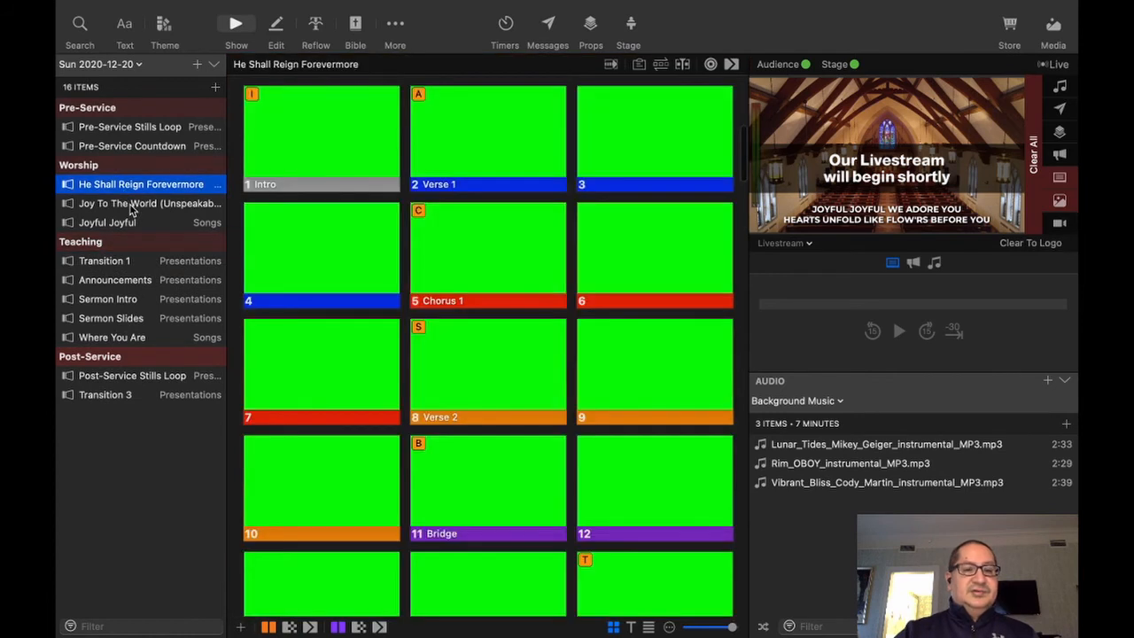
left_click(130, 206)
left_click(126, 222)
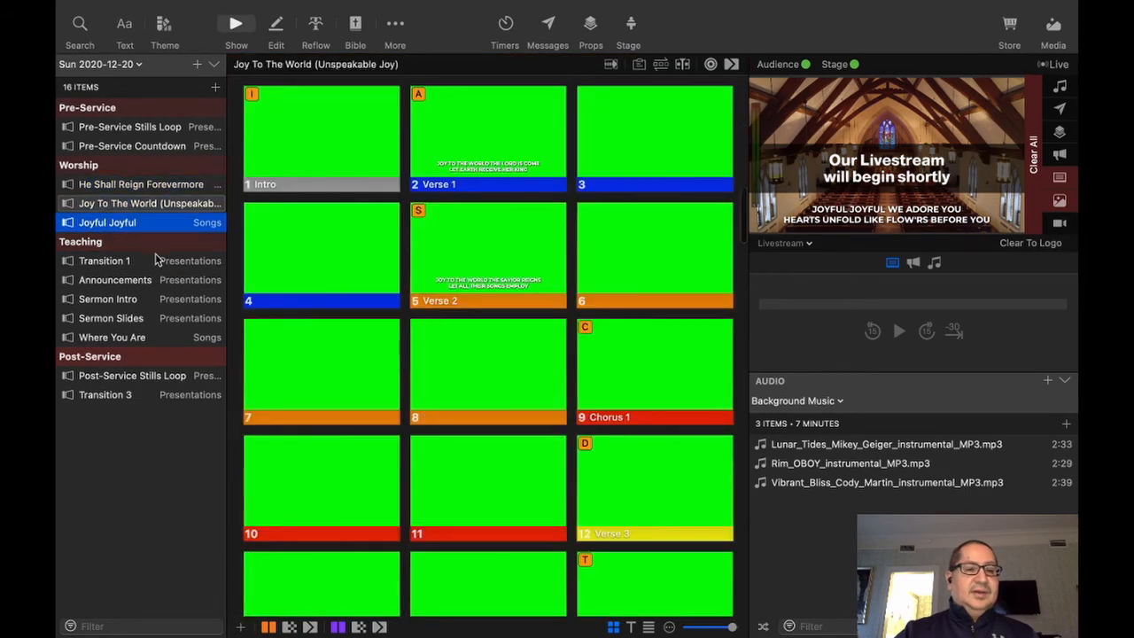
left_click(139, 260)
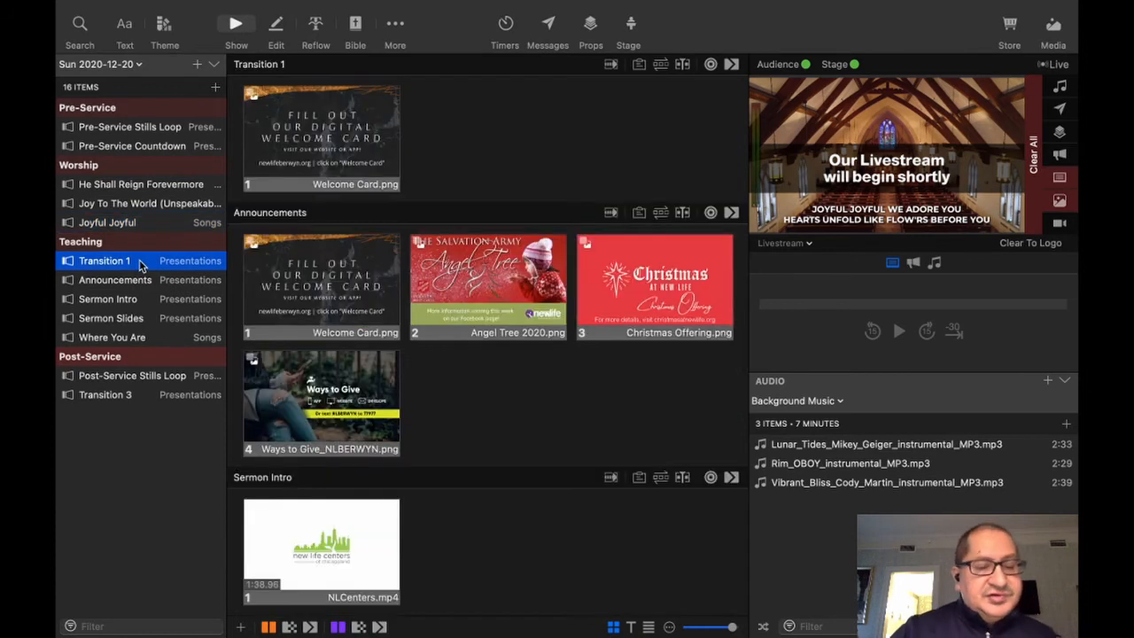
scroll(426, 182, "up", 2)
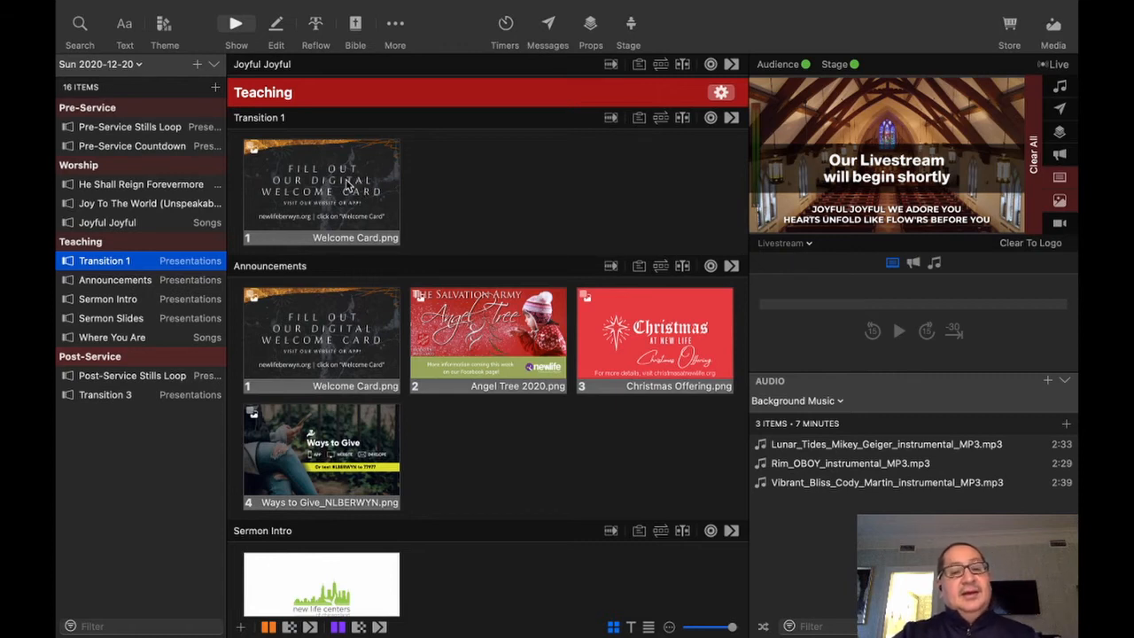
left_click(376, 192)
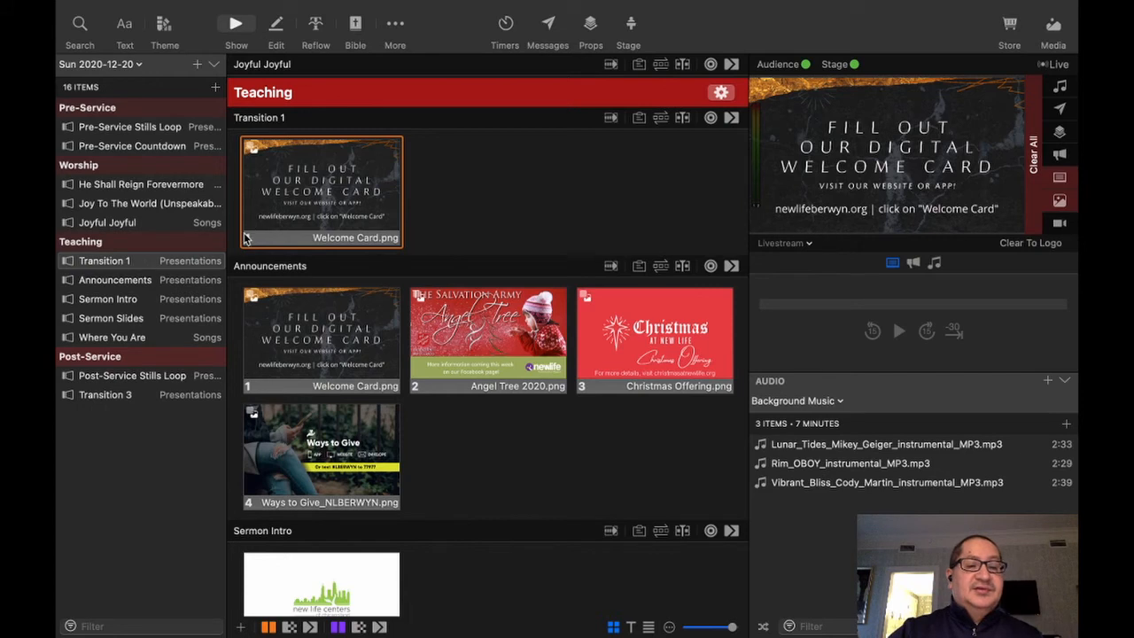
Show the Announcements Welcome Card and Angel Tree 2020 slides live, and delete the Angel Tree 2020 slide.
left_click(143, 288)
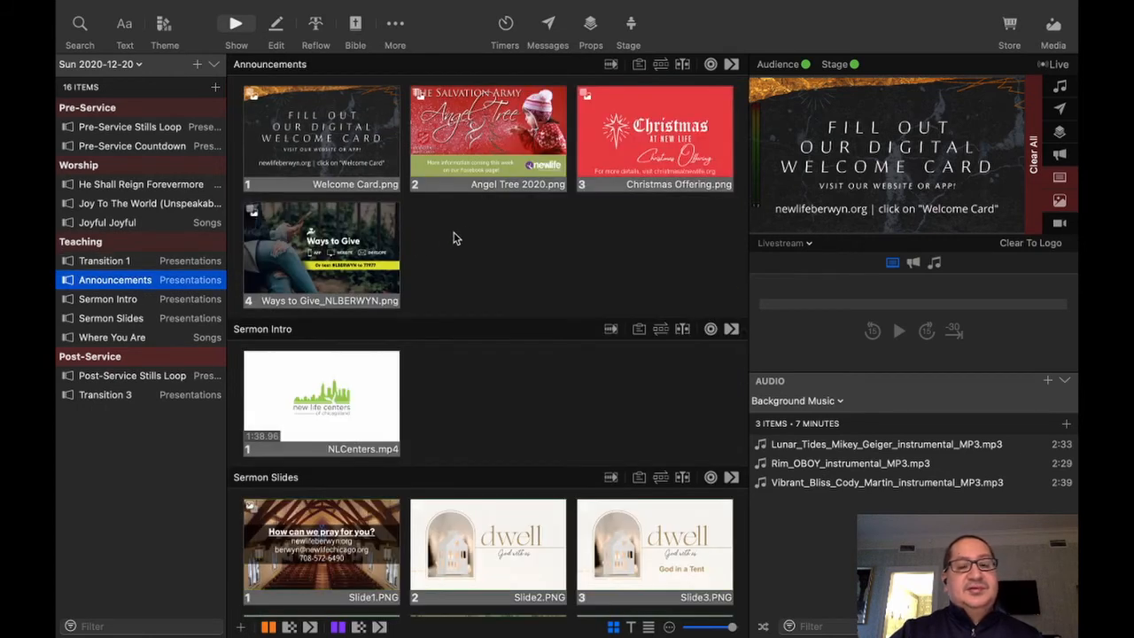
scroll(455, 235, "up", 1)
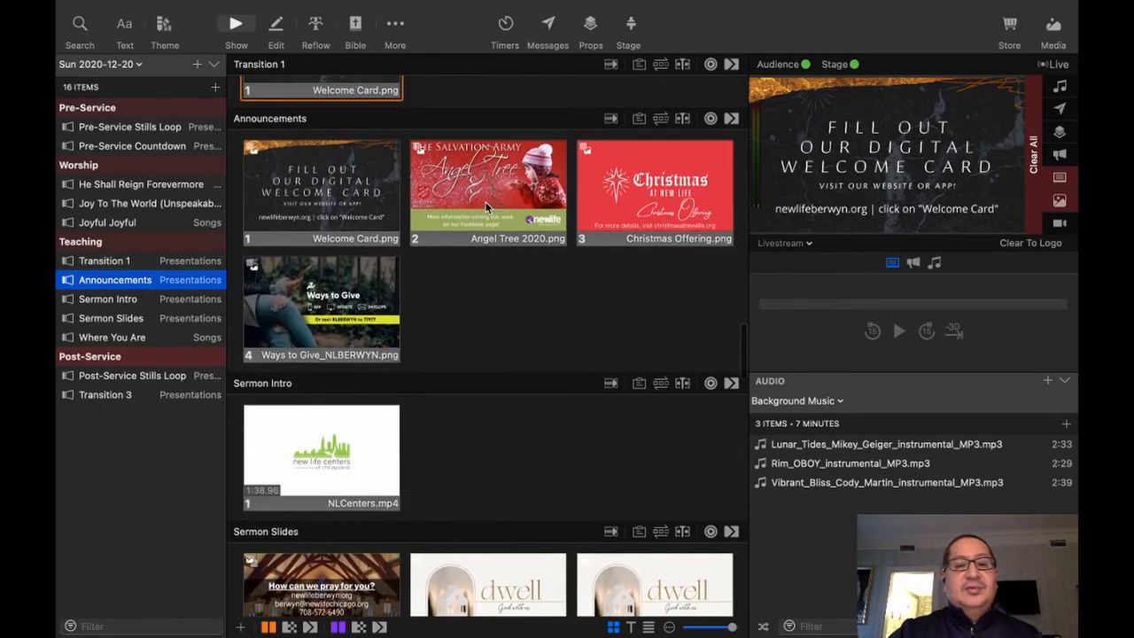
left_click(350, 212)
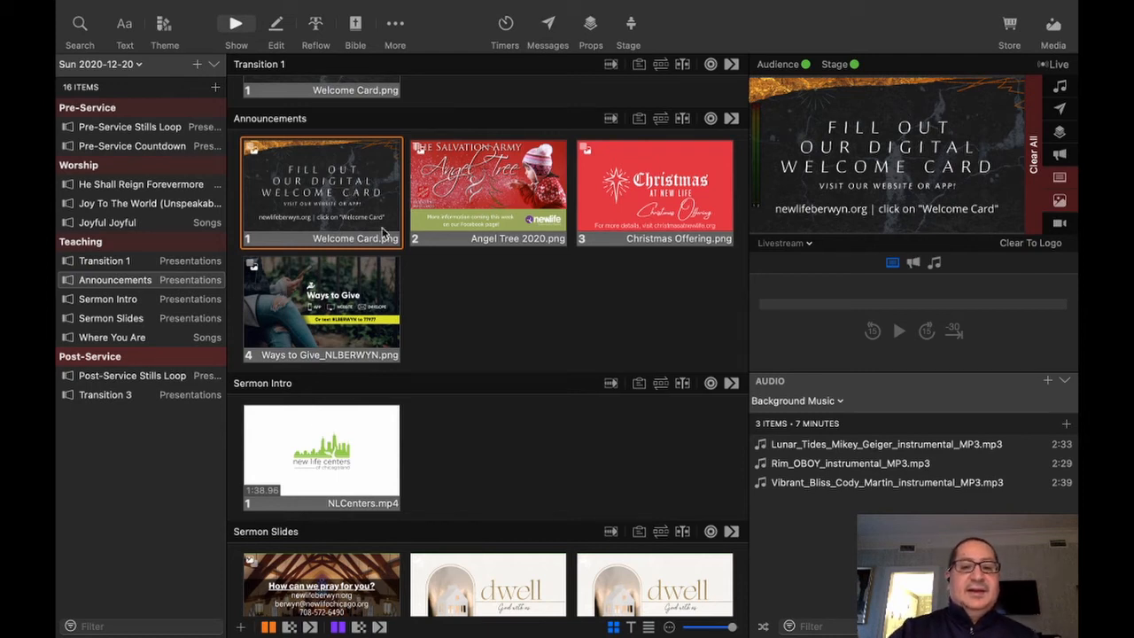
left_click(498, 201)
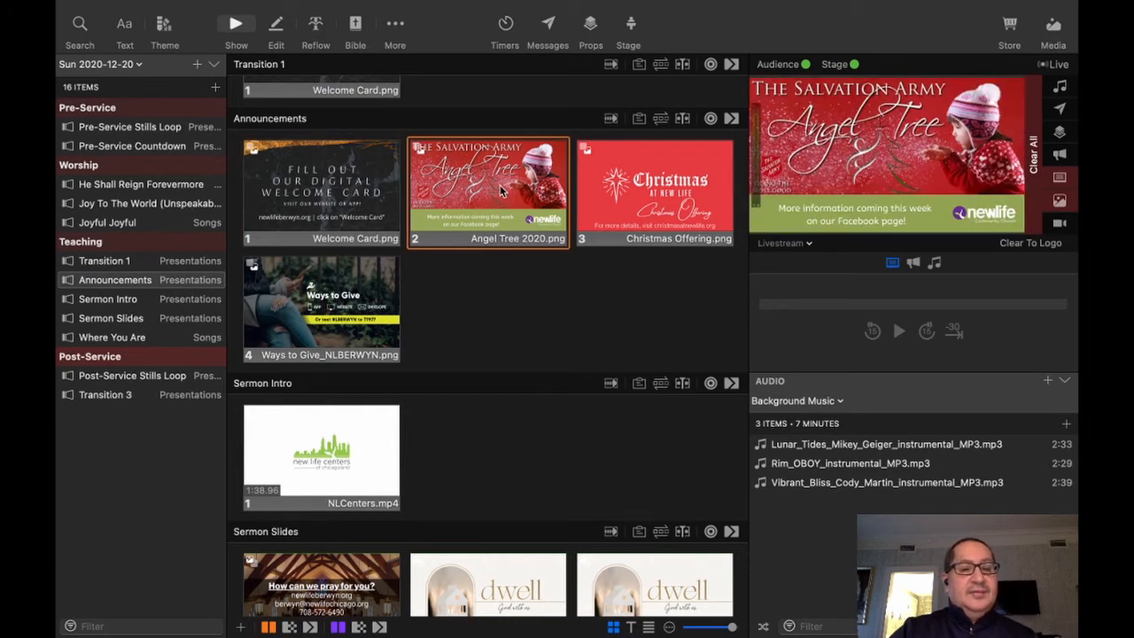
right_click(501, 189)
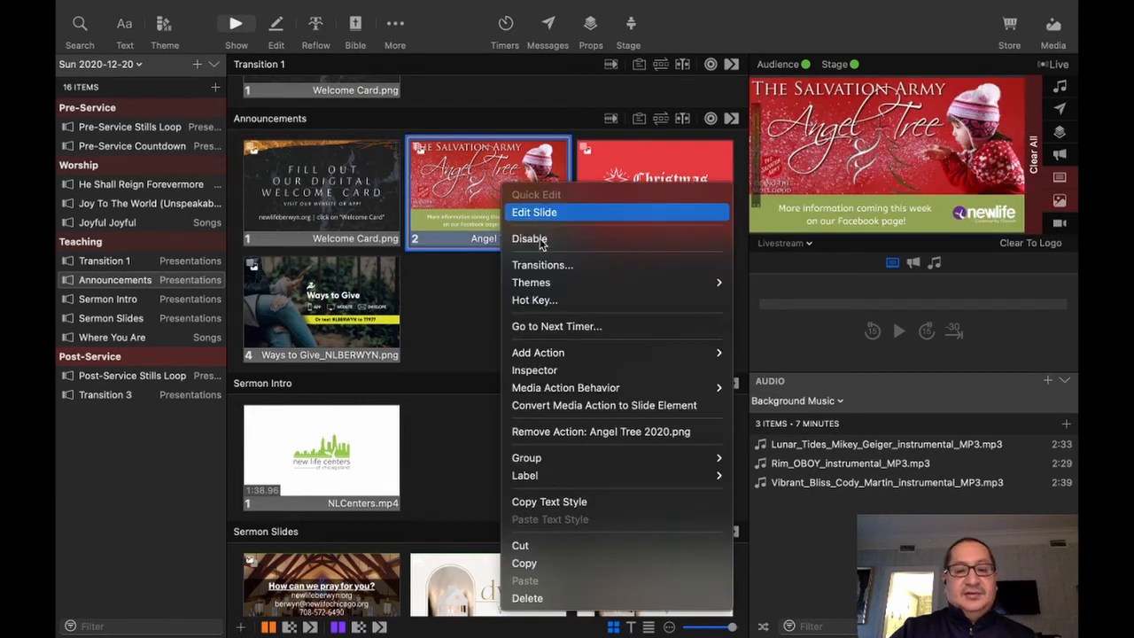
left_click(550, 599)
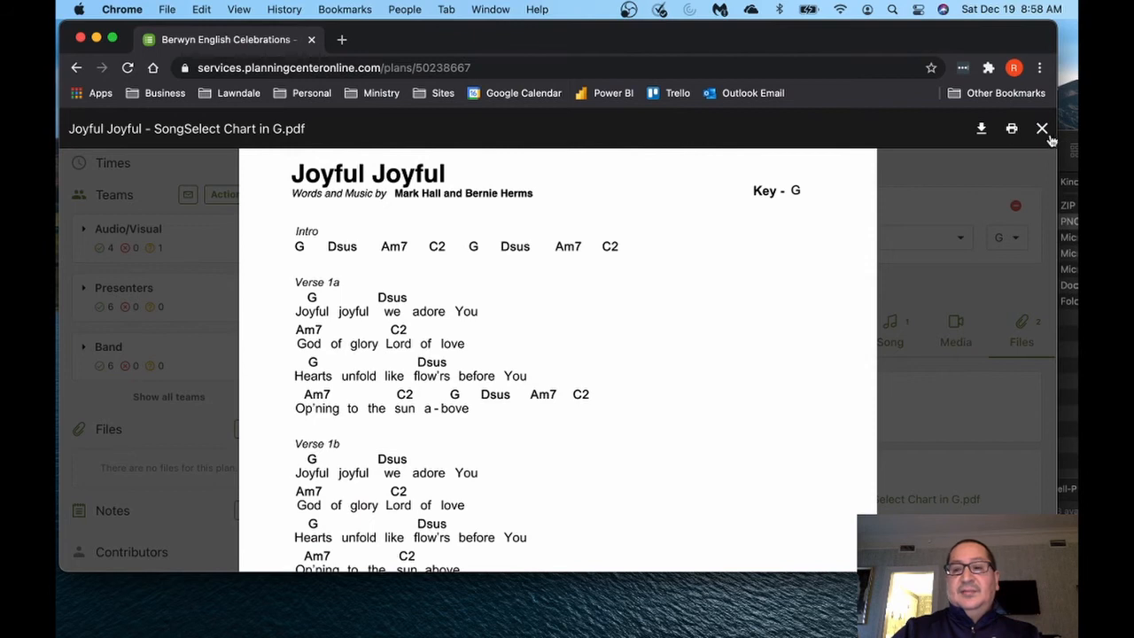
Switch to the Planning Center plan in Chrome, close the Joyful Joyful chart, check the Announcements/Offering items and return to ProPresenter.
left_click(1041, 128)
scroll(545, 370, "up", 5)
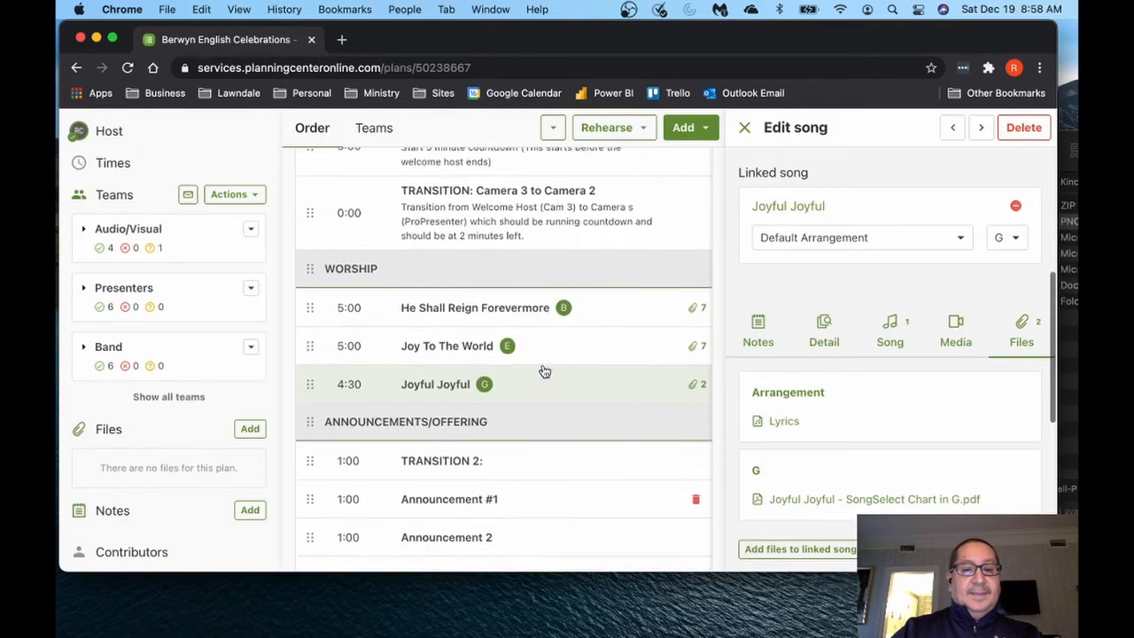
scroll(545, 372, "down", 4)
scroll(545, 371, "down", 1)
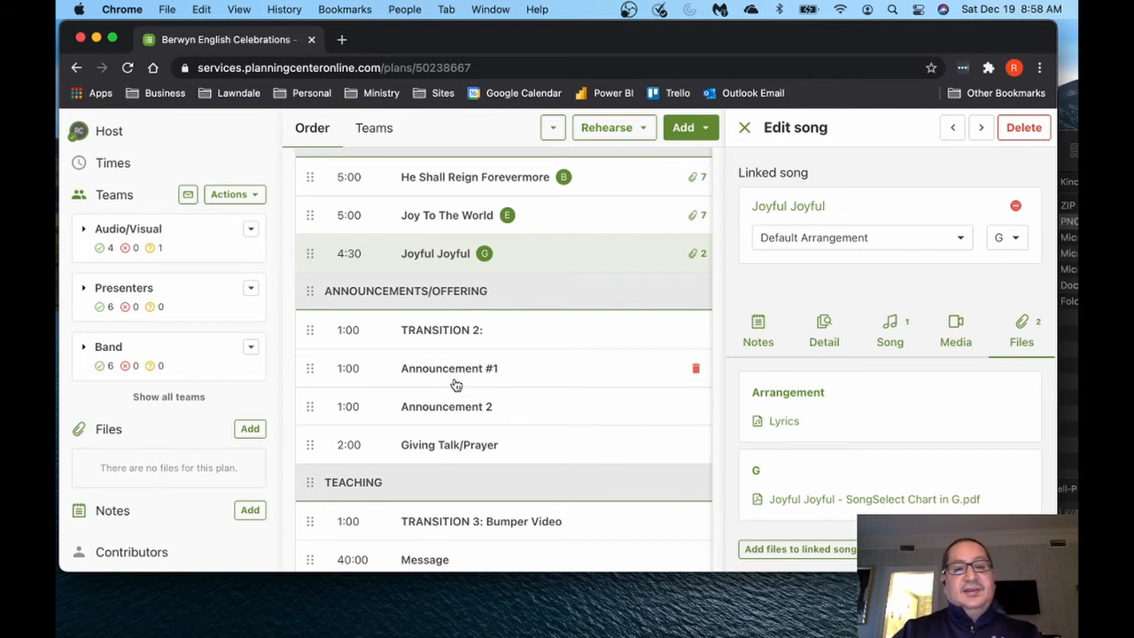
key("super+Tab")
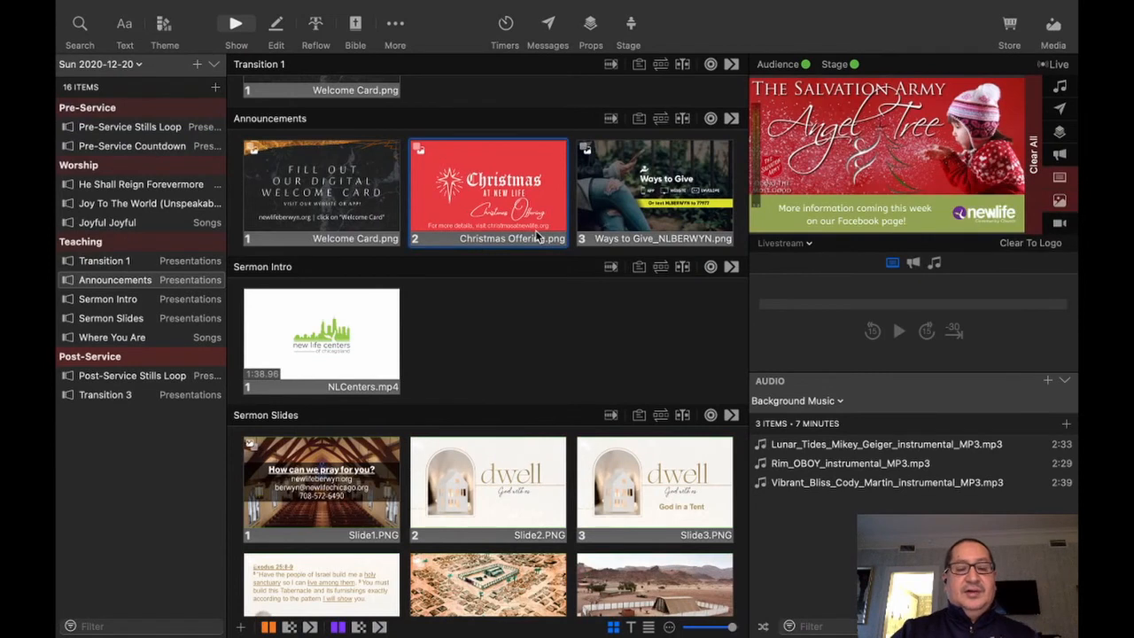
Select the Announcements Welcome Card and show the Christmas Offering and Ways to Give slides live to check them.
scroll(518, 252, "up", 2)
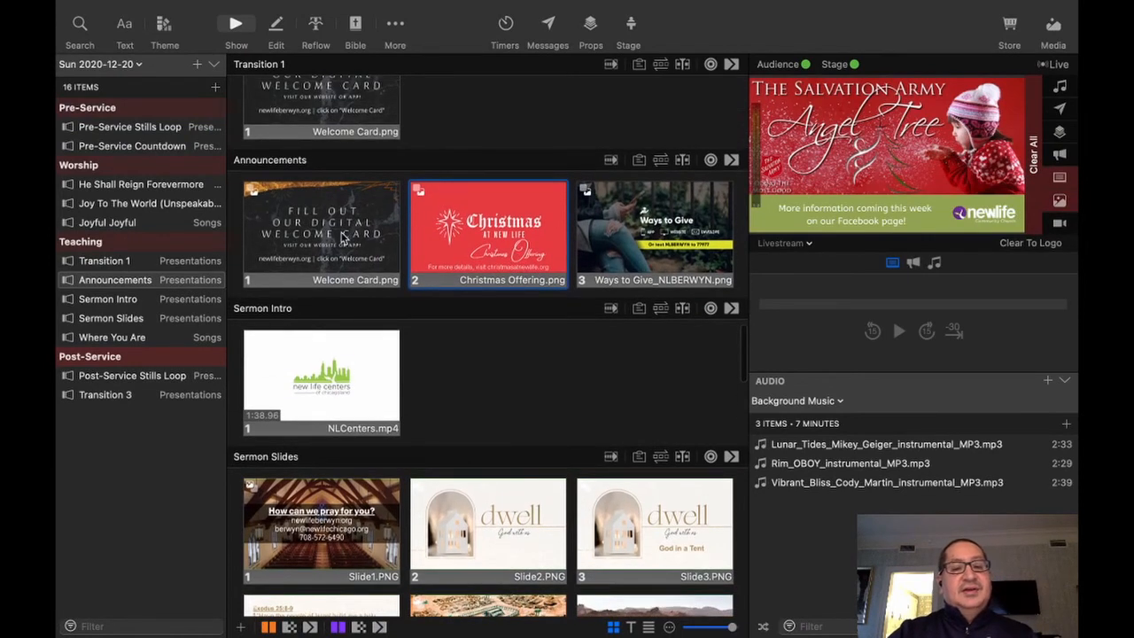
left_click(342, 237)
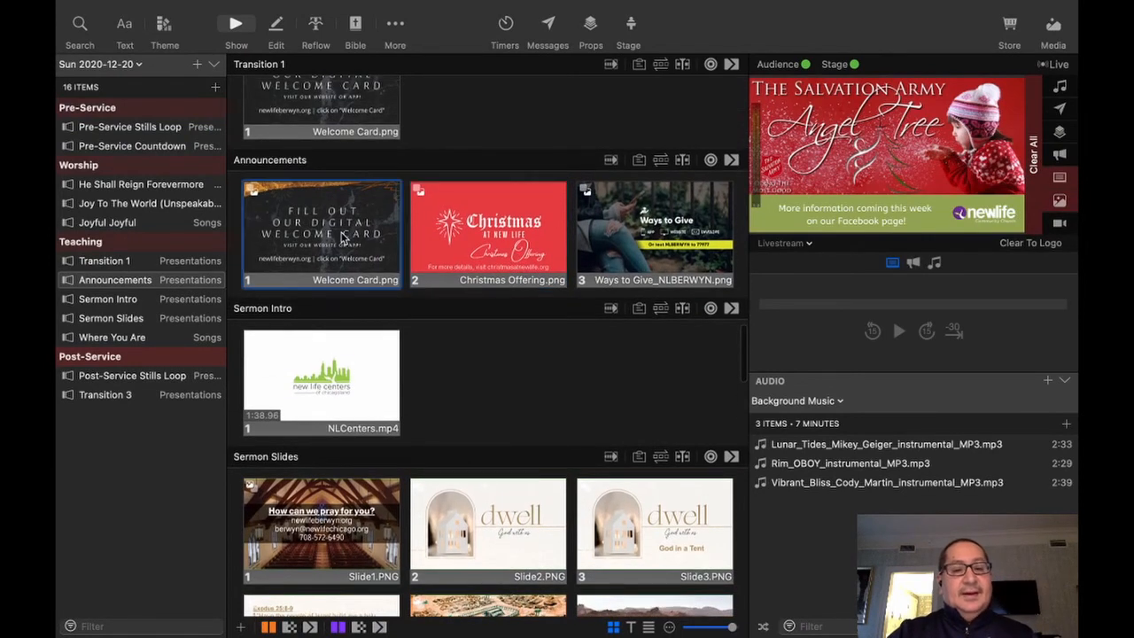
left_click(528, 227)
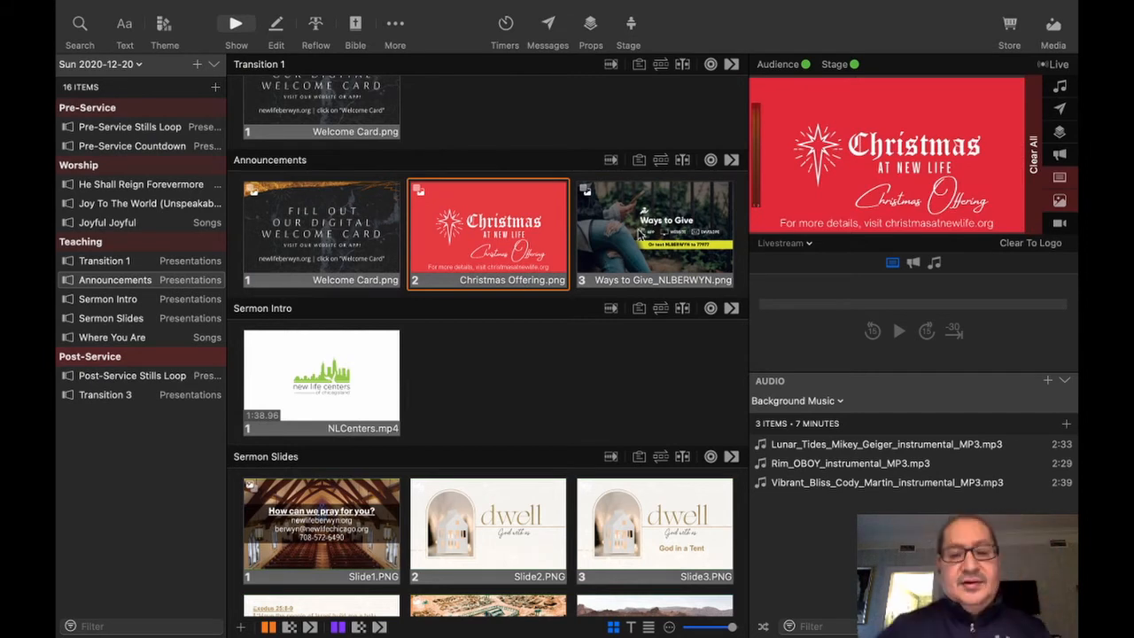
left_click(664, 232)
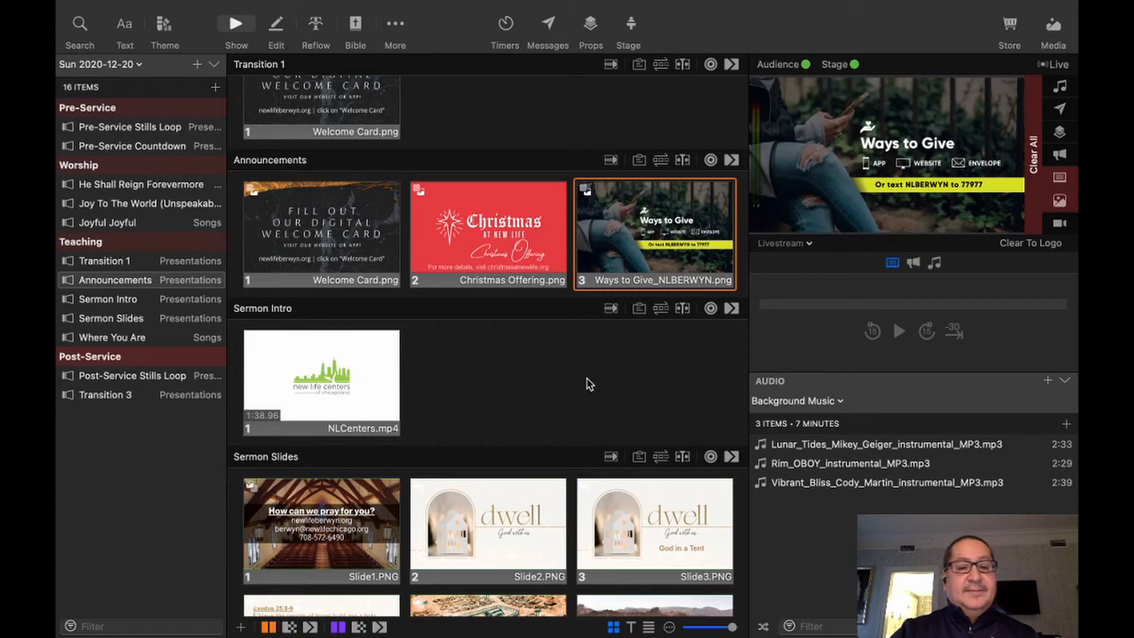
Delete the NLCenters.mp4 slide from Sermon Intro and open the media library.
scroll(591, 386, "down", 2)
scroll(592, 386, "down", 1)
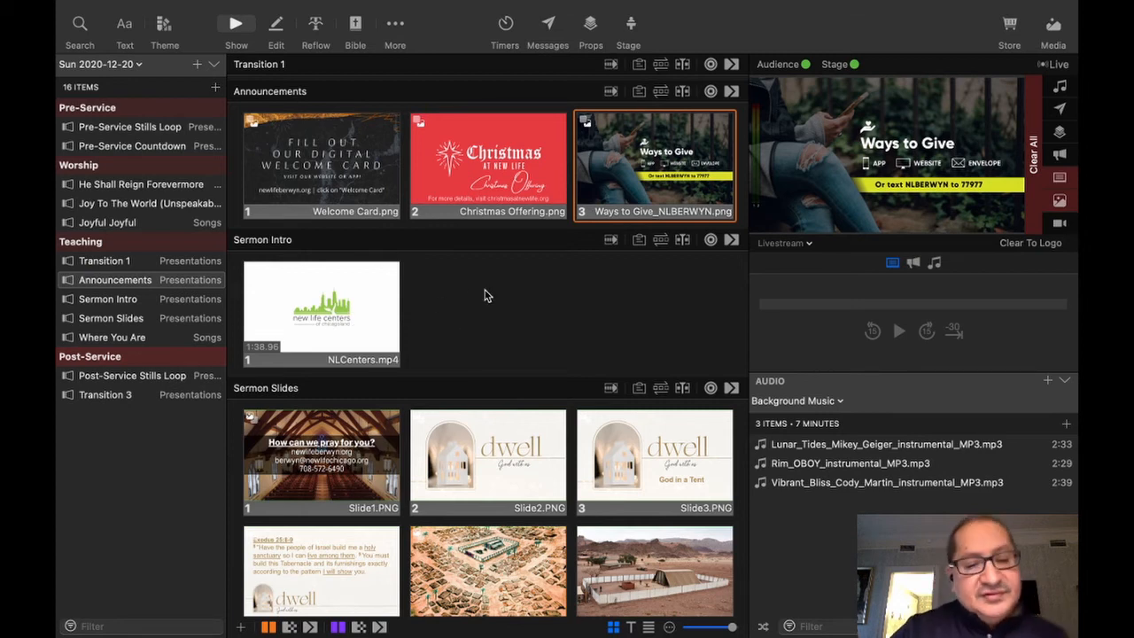
right_click(392, 304)
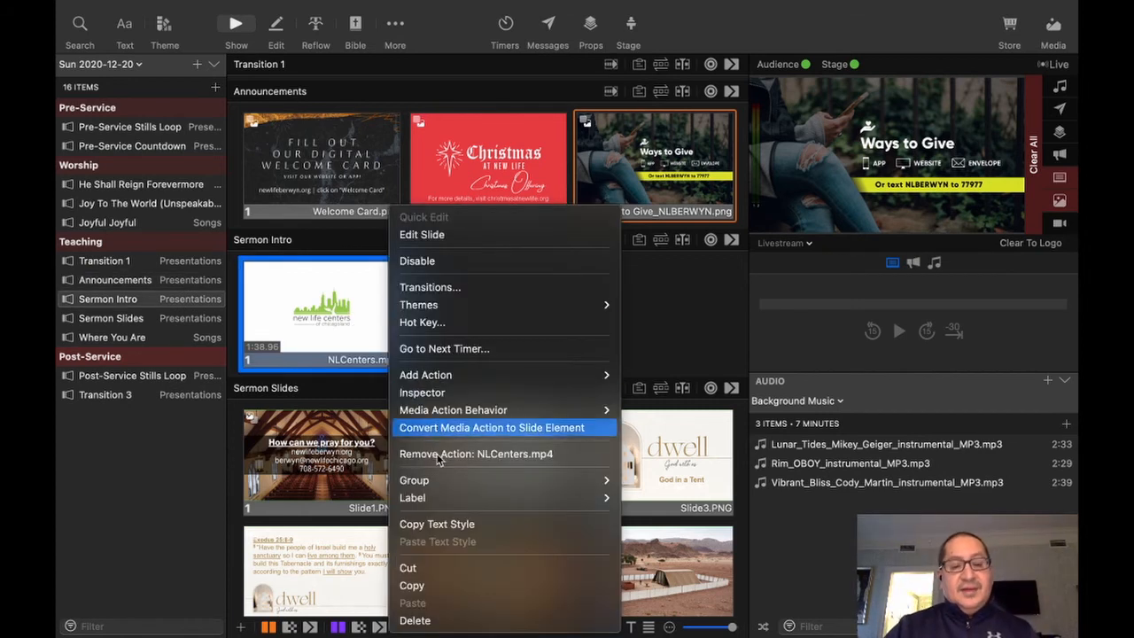
left_click(440, 622)
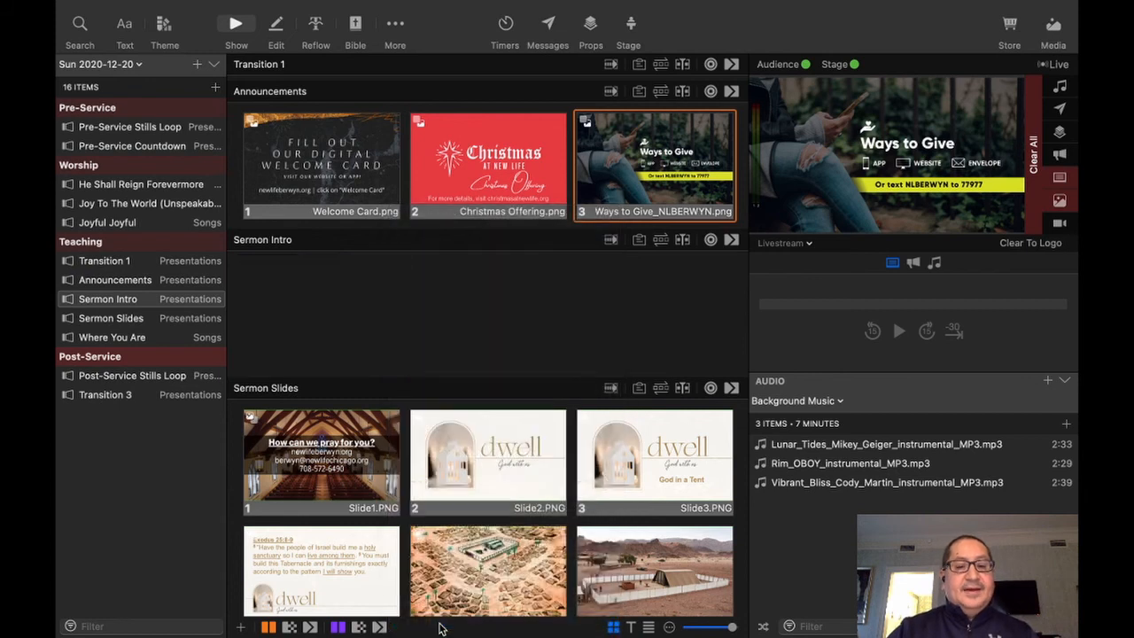
left_click(1054, 32)
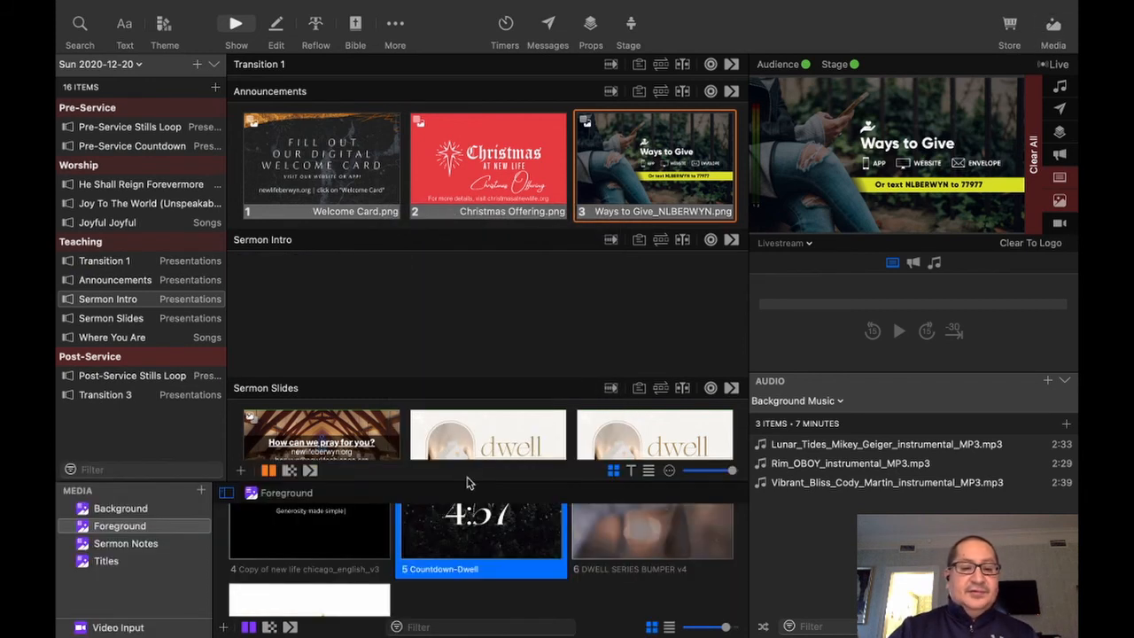
Add the Countdown-Dwell and DWELL SERIES BUMPER v4 videos from the Foreground media to Sermon Intro, and delete the Countdown-Dwell slide.
scroll(506, 551, "down", 2)
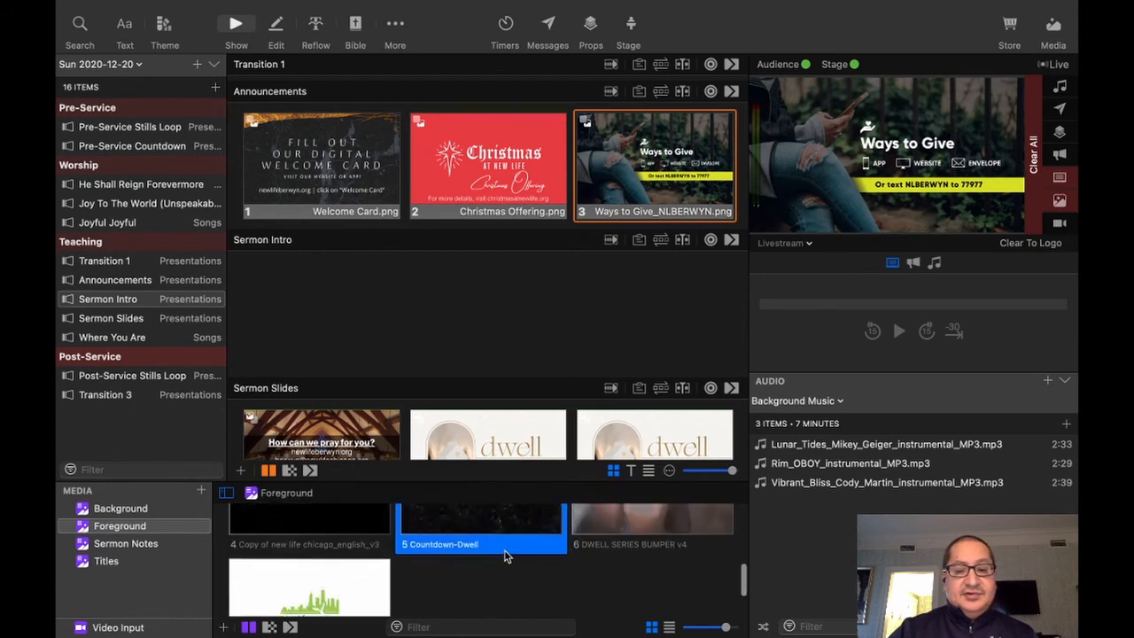
scroll(505, 555, "up", 4)
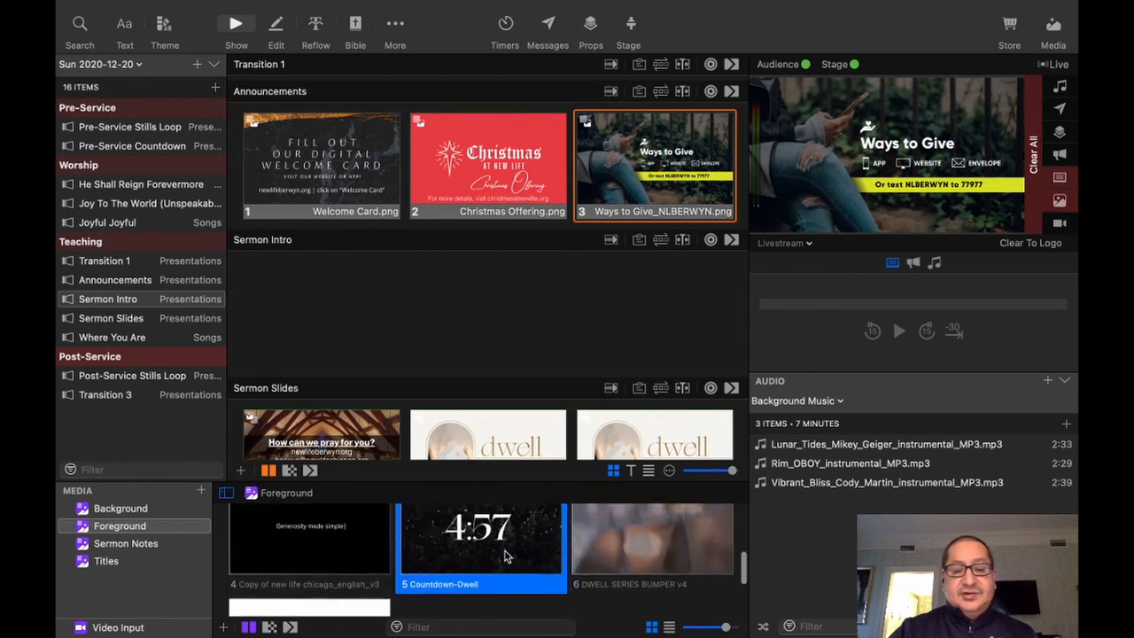
left_click(664, 554, "shift")
left_click_drag(664, 553, 413, 313)
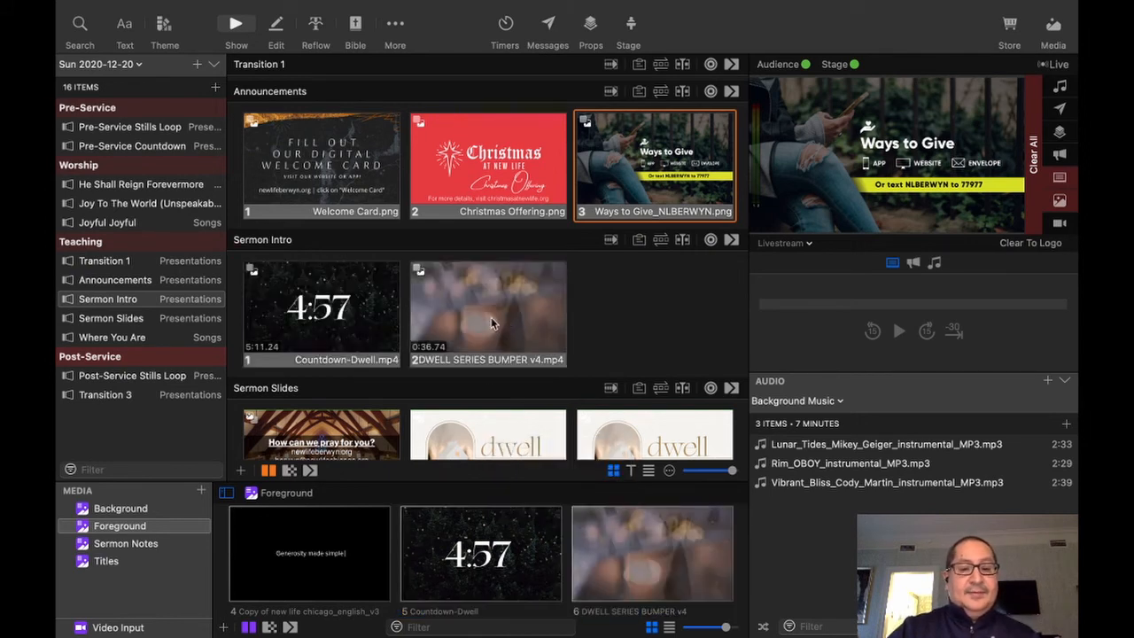
right_click(354, 326)
left_click(381, 620)
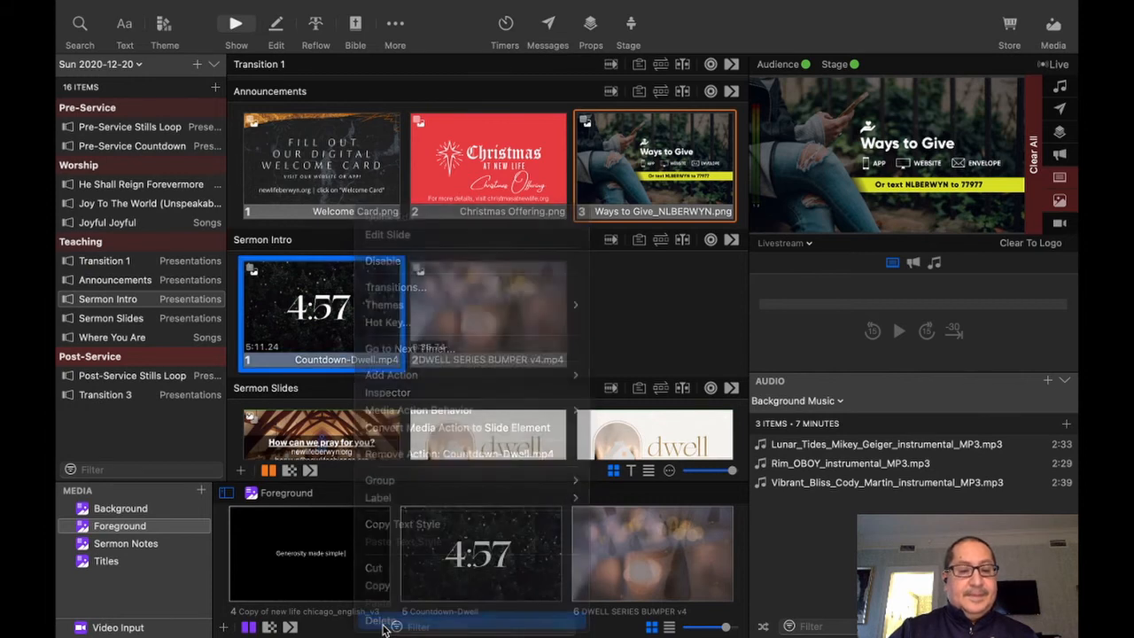
Play the DWELL SERIES BUMPER v4 video live from Sermon Intro and skip ahead to its end.
left_click(345, 321)
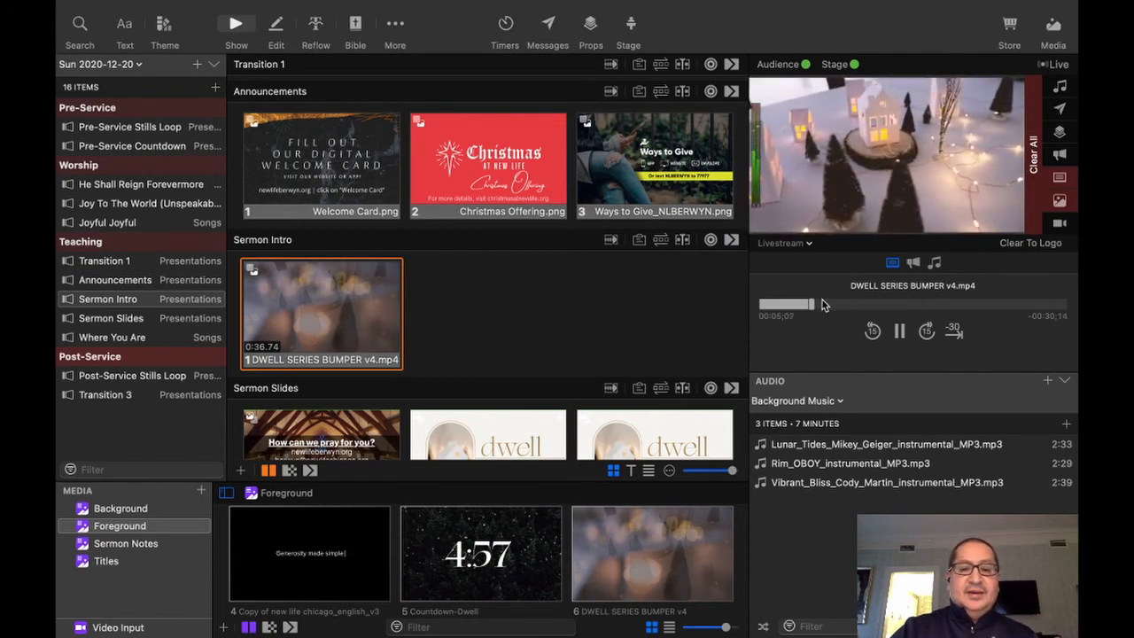
left_click_drag(826, 307, 1060, 305)
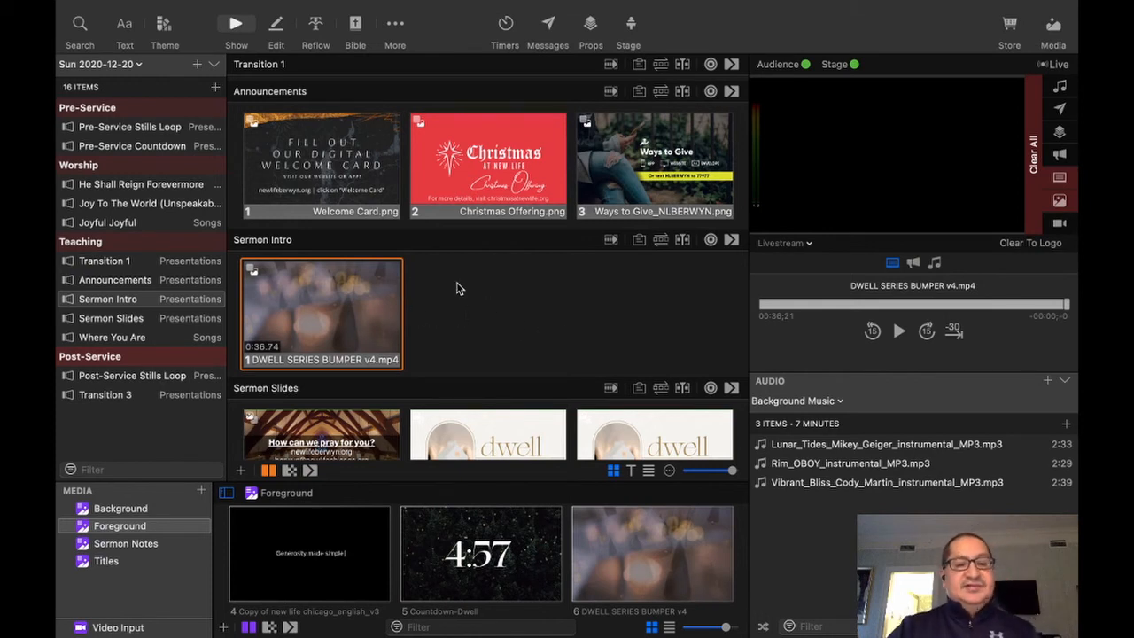
Hide the media library and review the old Dwell slides in Sermon Slides from the first to the last.
scroll(483, 299, "down", 5)
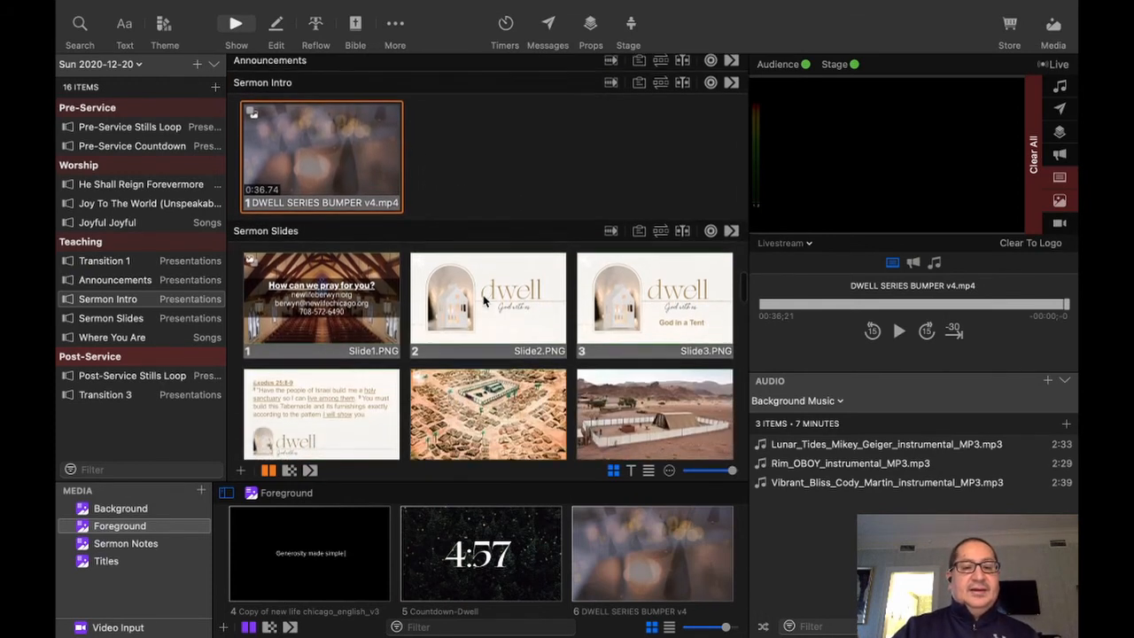
scroll(483, 301, "down", 5)
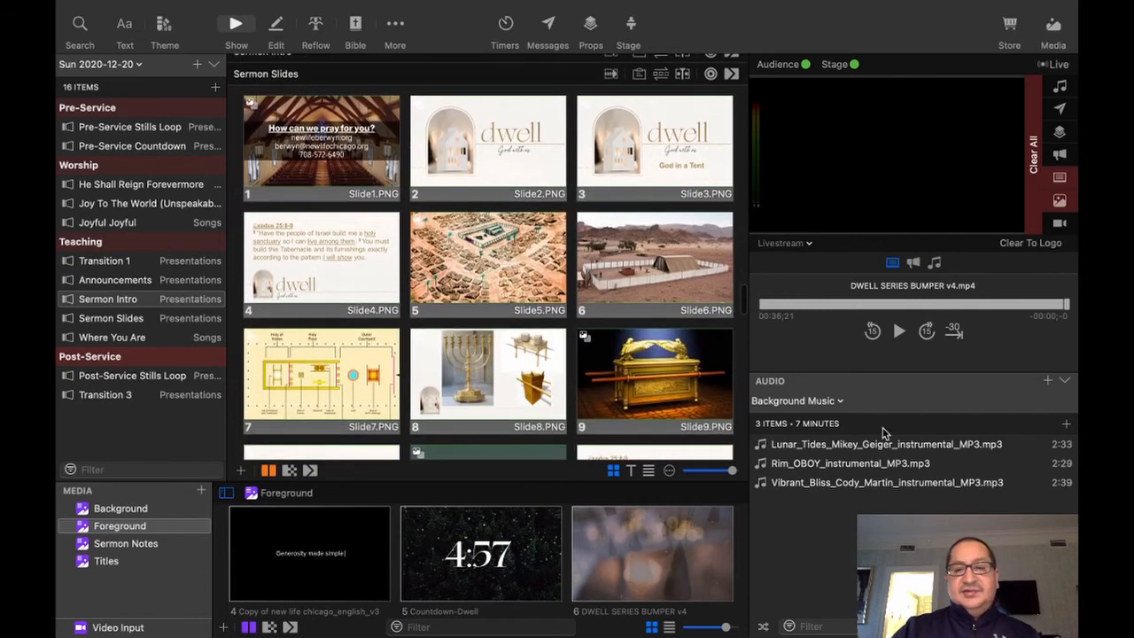
left_click(1060, 34)
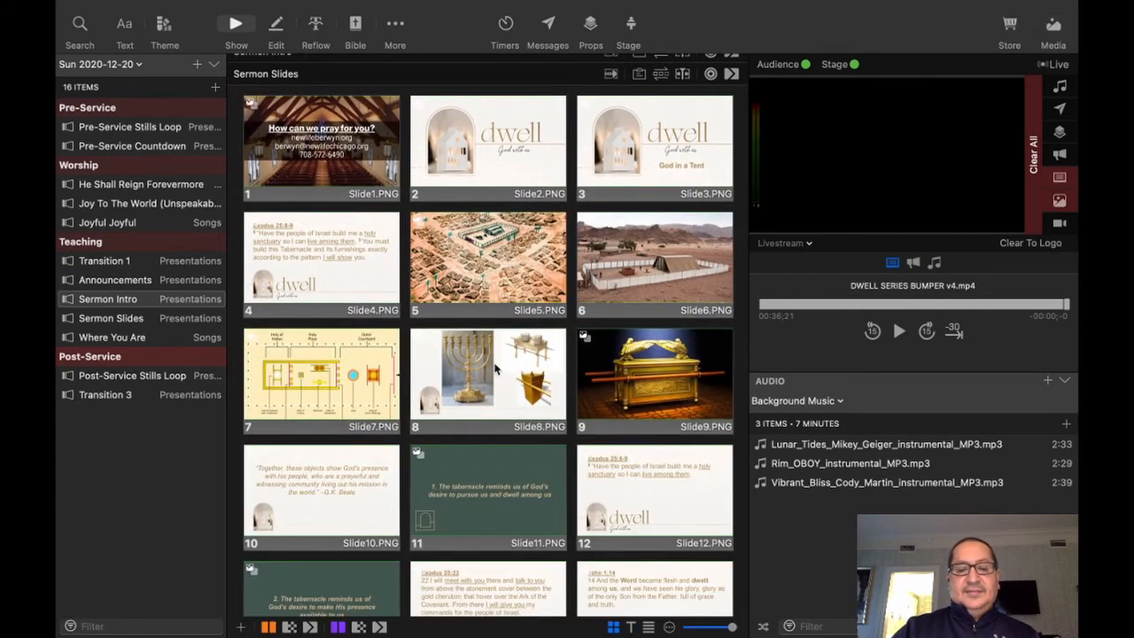
scroll(481, 370, "up", 7)
scroll(502, 398, "down", 15)
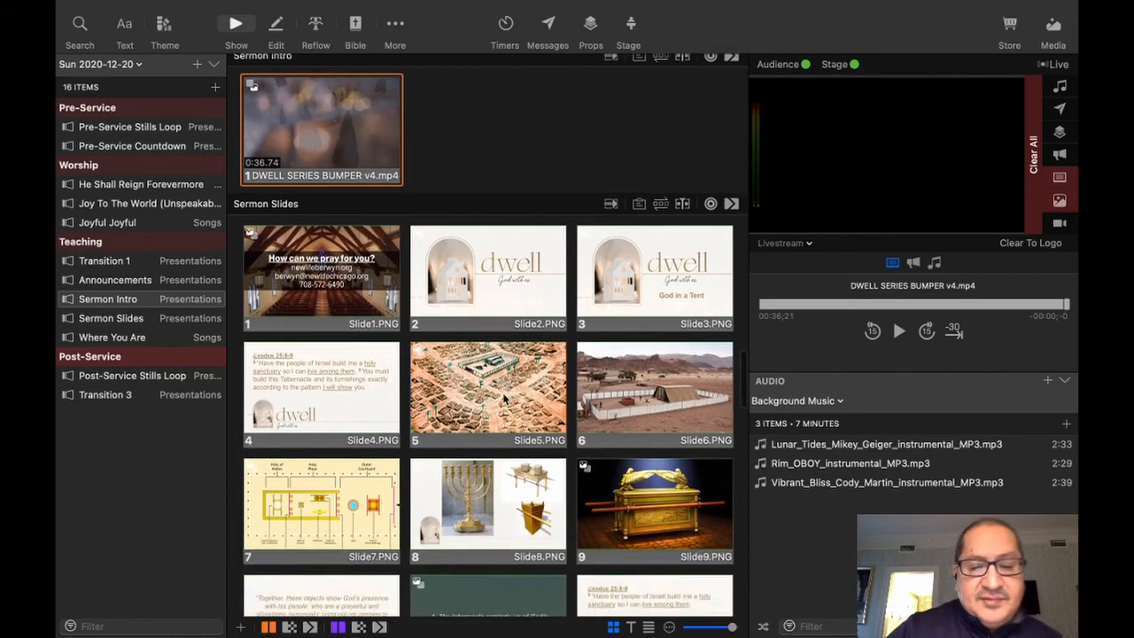
scroll(505, 398, "down", 5)
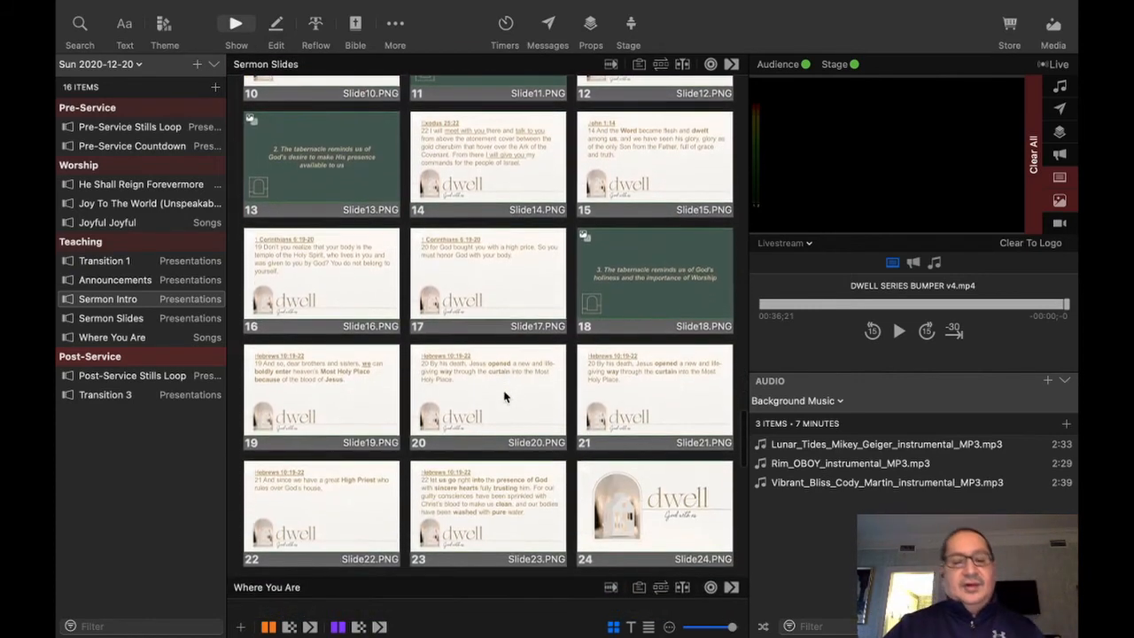
scroll(503, 396, "up", 9)
scroll(503, 396, "up", 10)
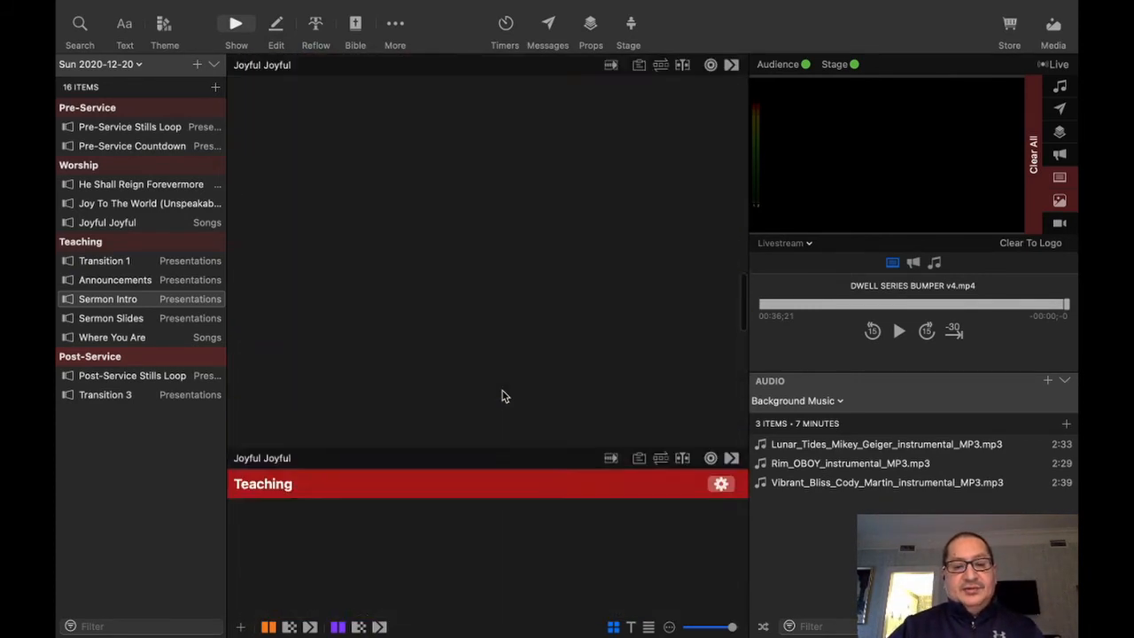
scroll(501, 398, "down", 6)
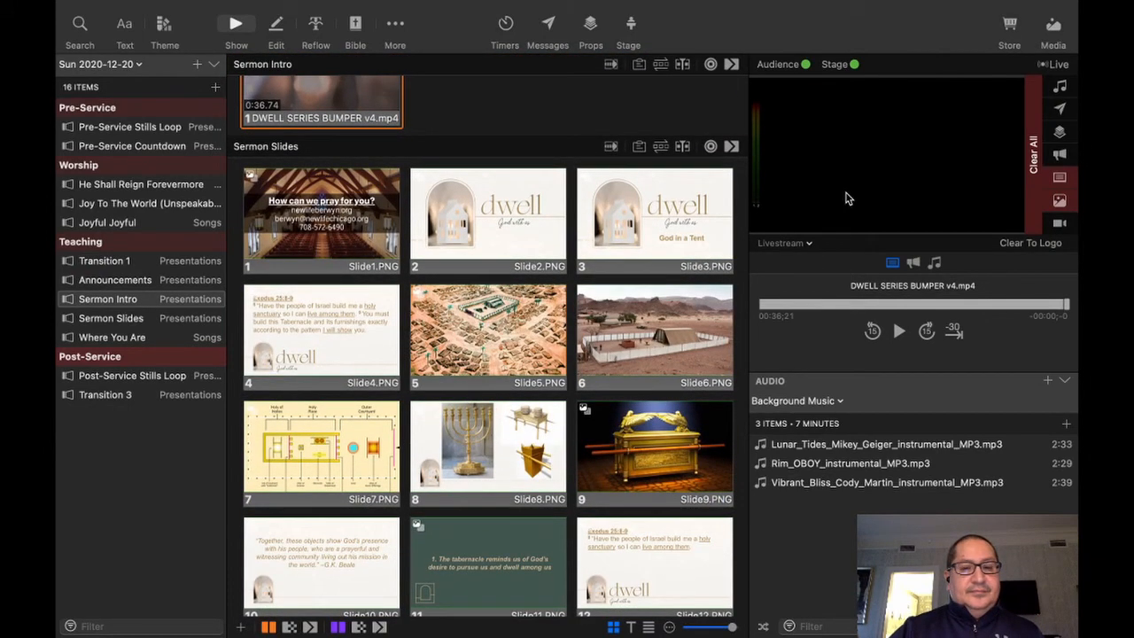
Select all slides in the Sermon Slides presentation and delete them.
left_click(467, 244)
key("super+a")
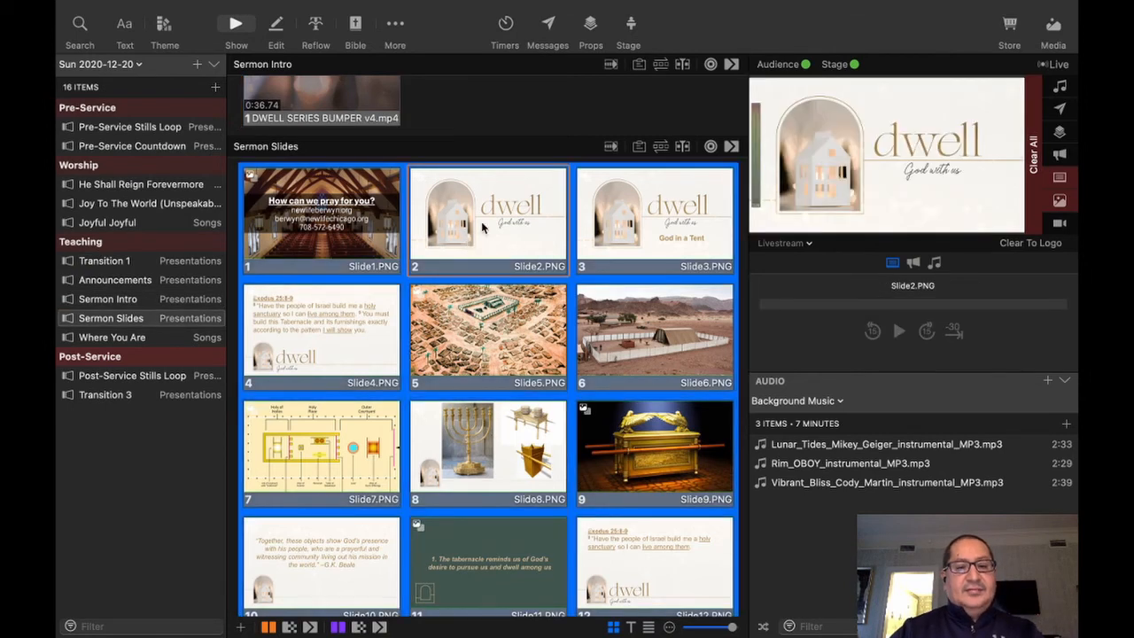
right_click(490, 221)
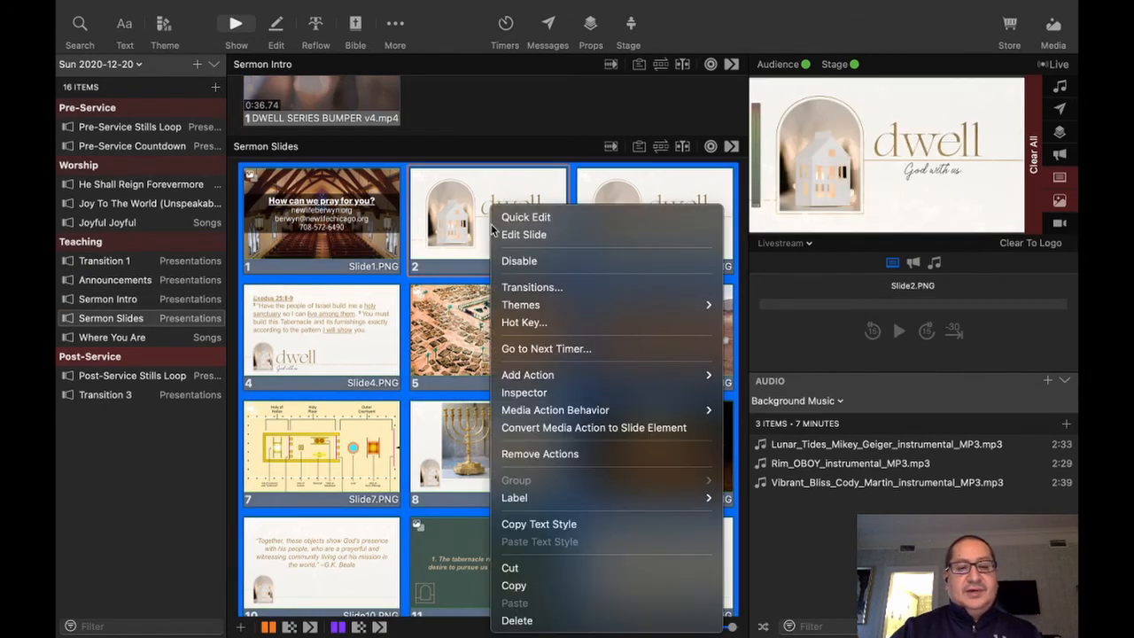
left_click(540, 622)
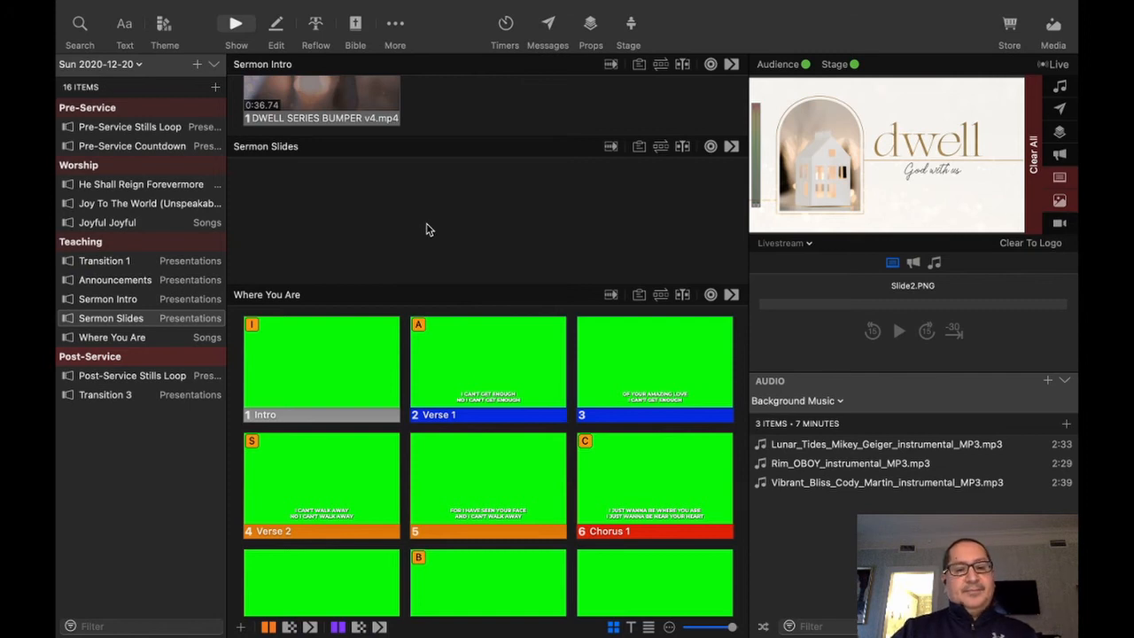
Switch to the Planning Center plan in Chrome, check the items in the Teaching section and return to ProPresenter.
mouse_move(488, 611)
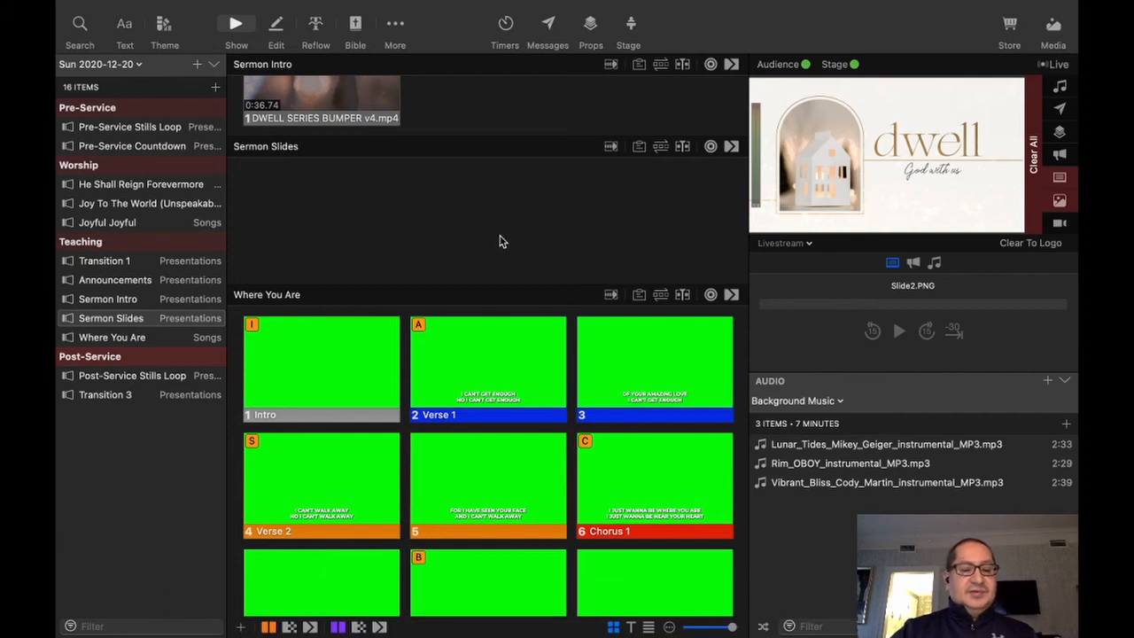
key("ctrl+Left")
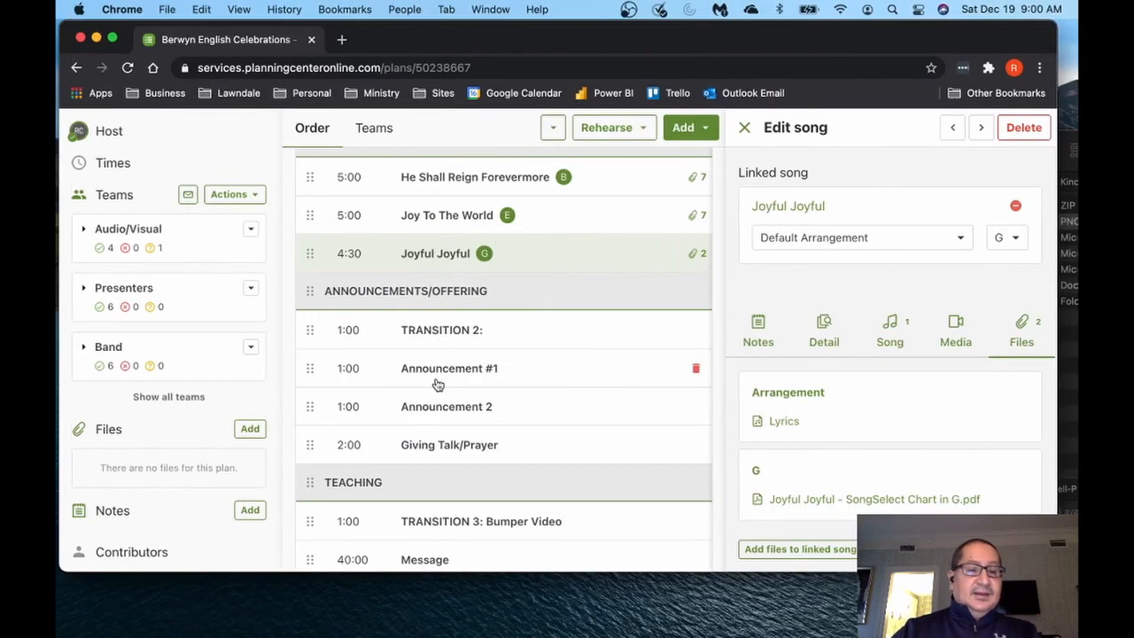
scroll(434, 455, "down", 4)
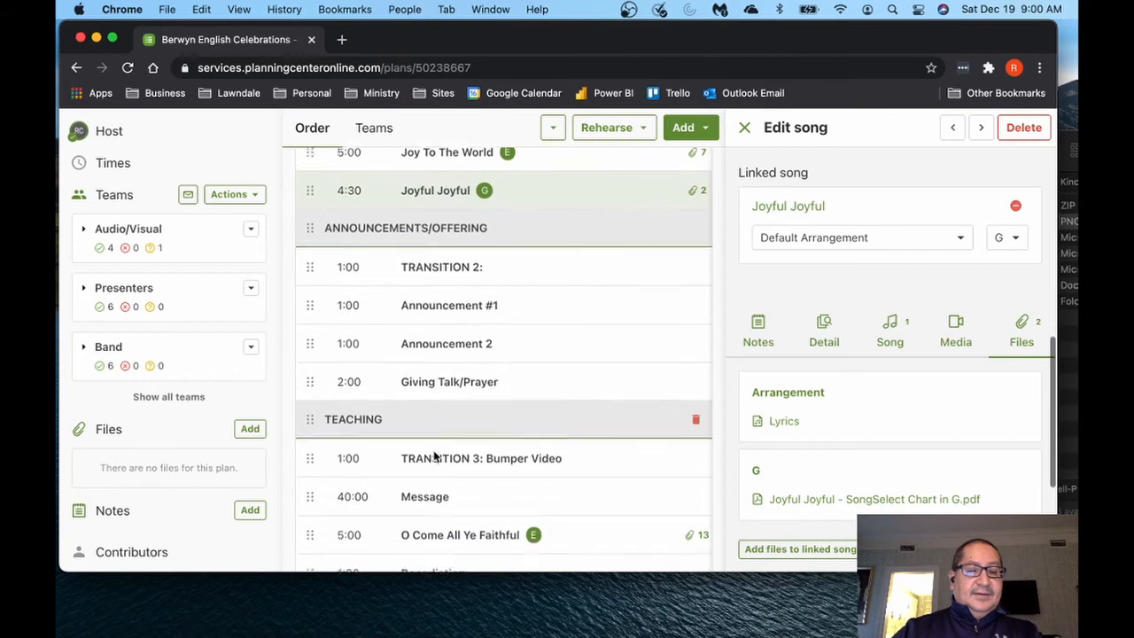
scroll(434, 455, "down", 2)
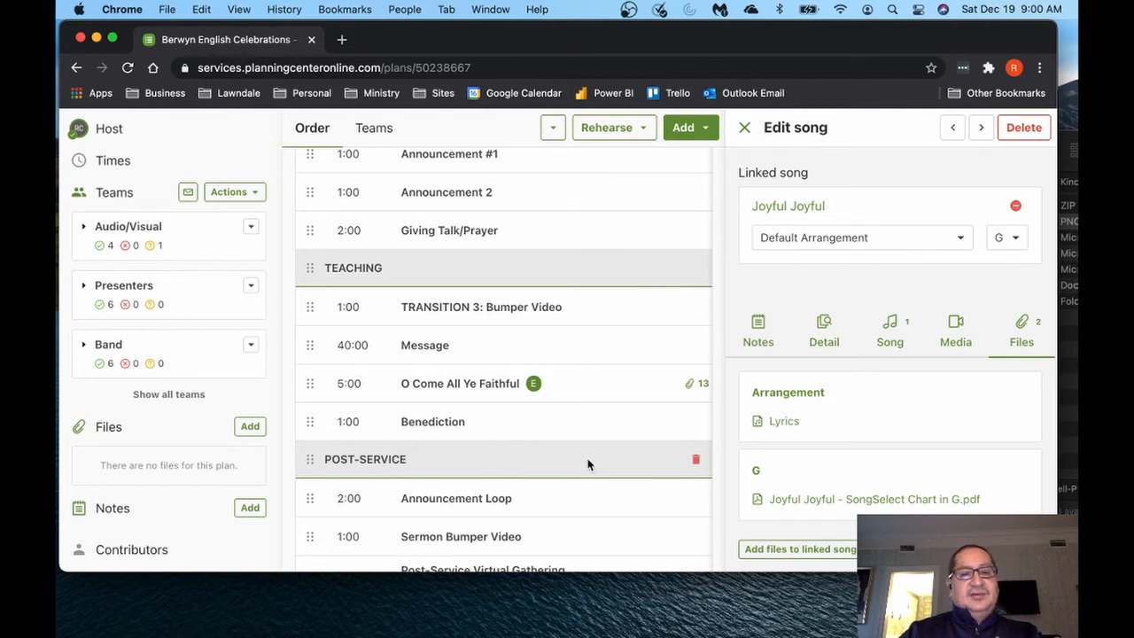
key("ctrl+Right")
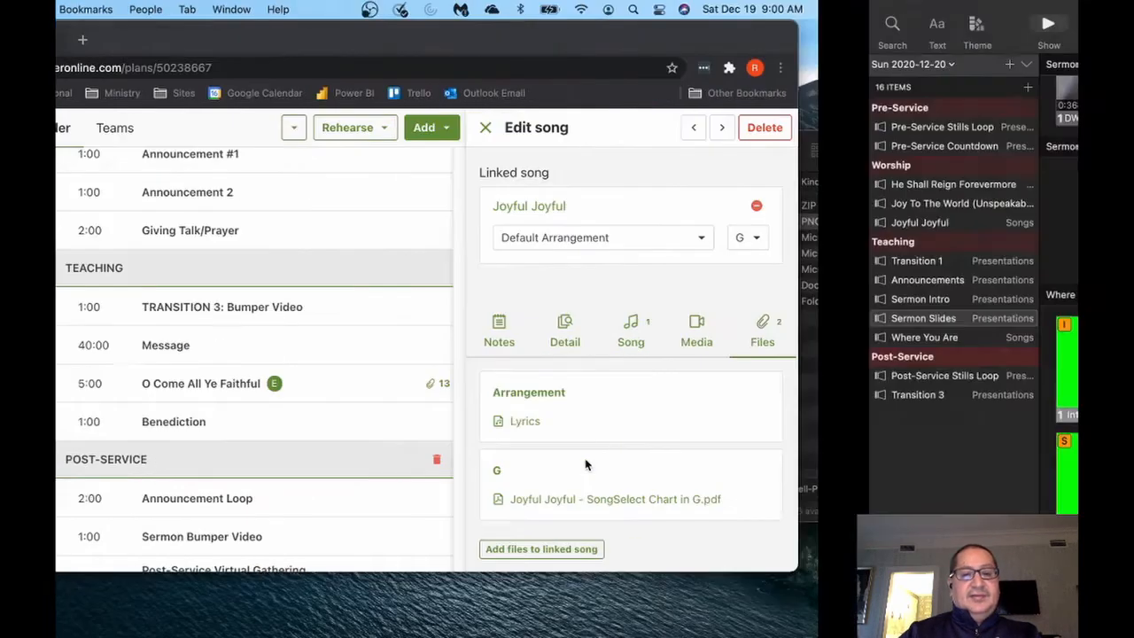
Switch to Finder and bring its Downloads window fully into view.
mouse_move(633, 635)
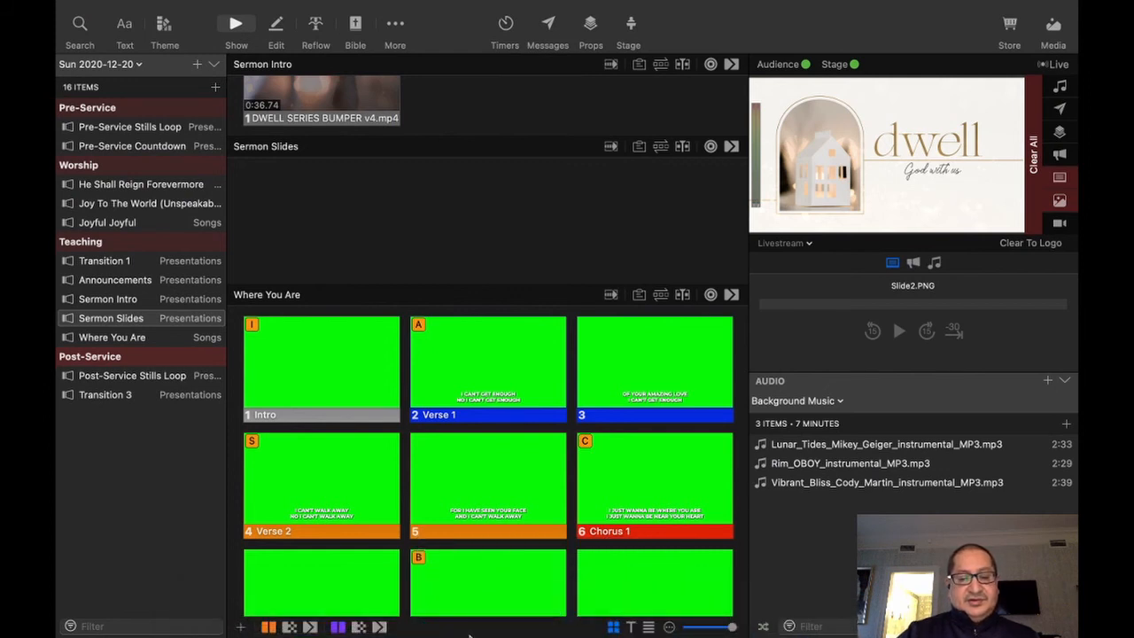
mouse_move(363, 620)
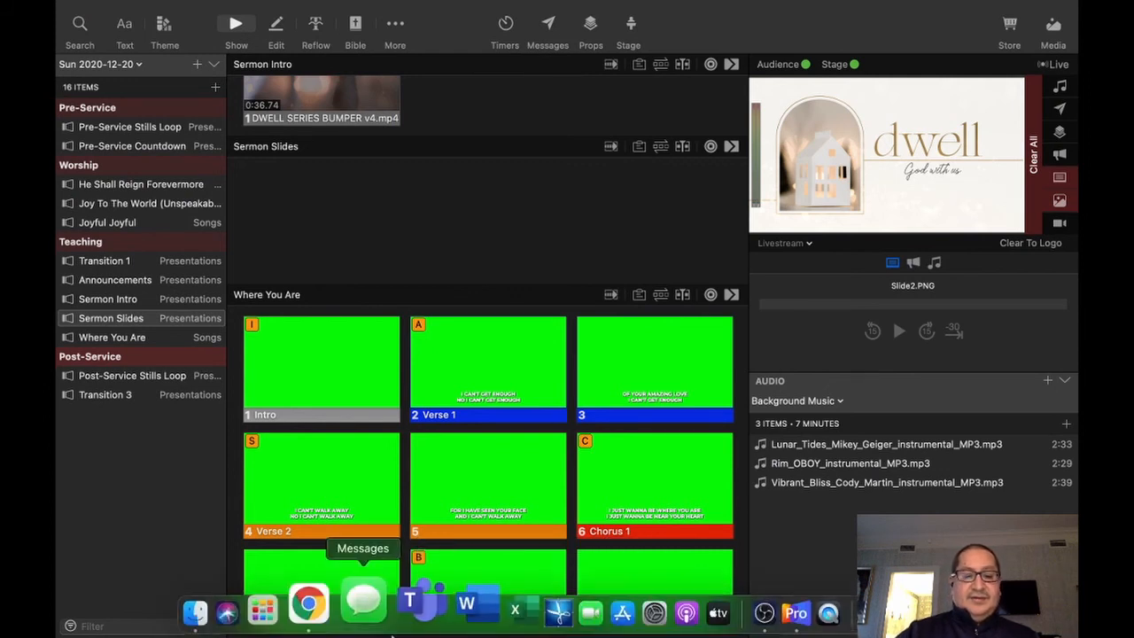
left_click(310, 602)
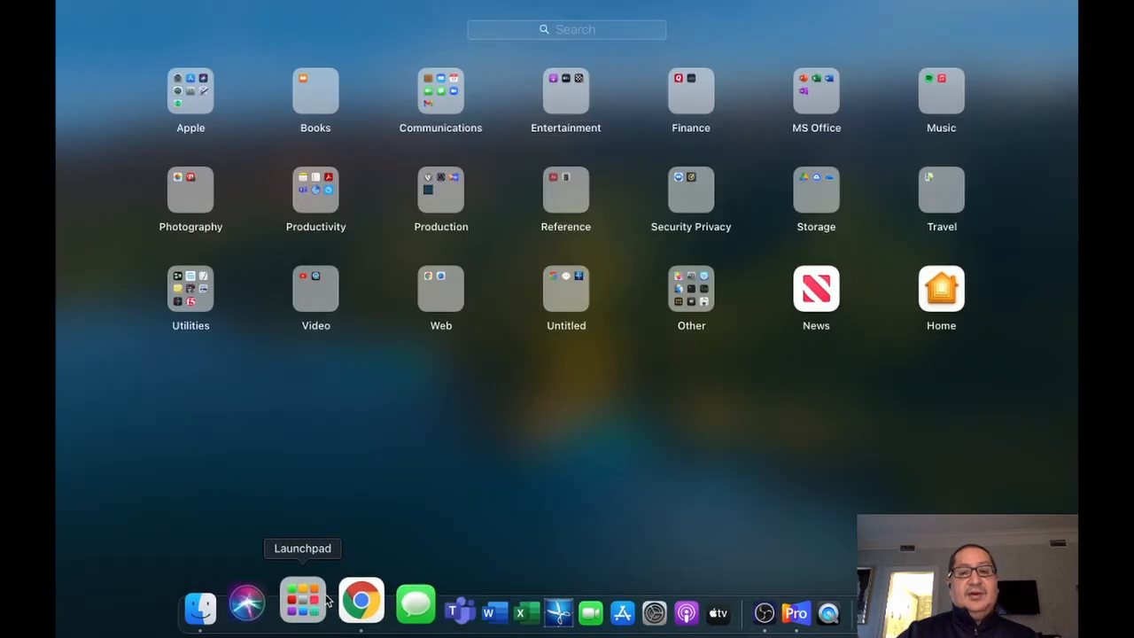
left_click(239, 603)
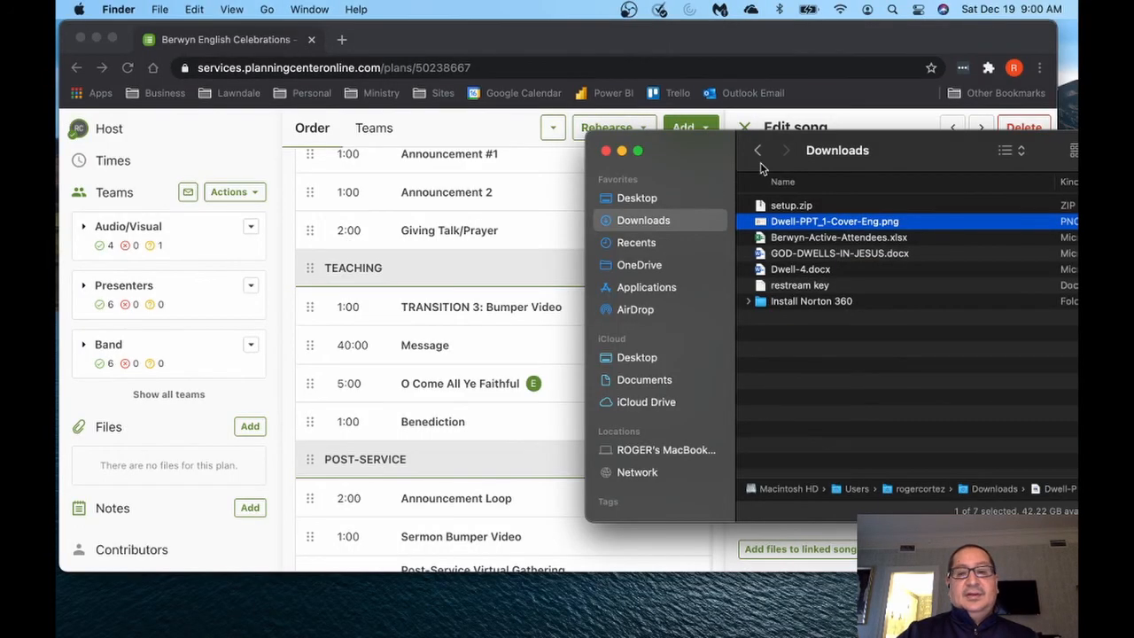
double_click(907, 147)
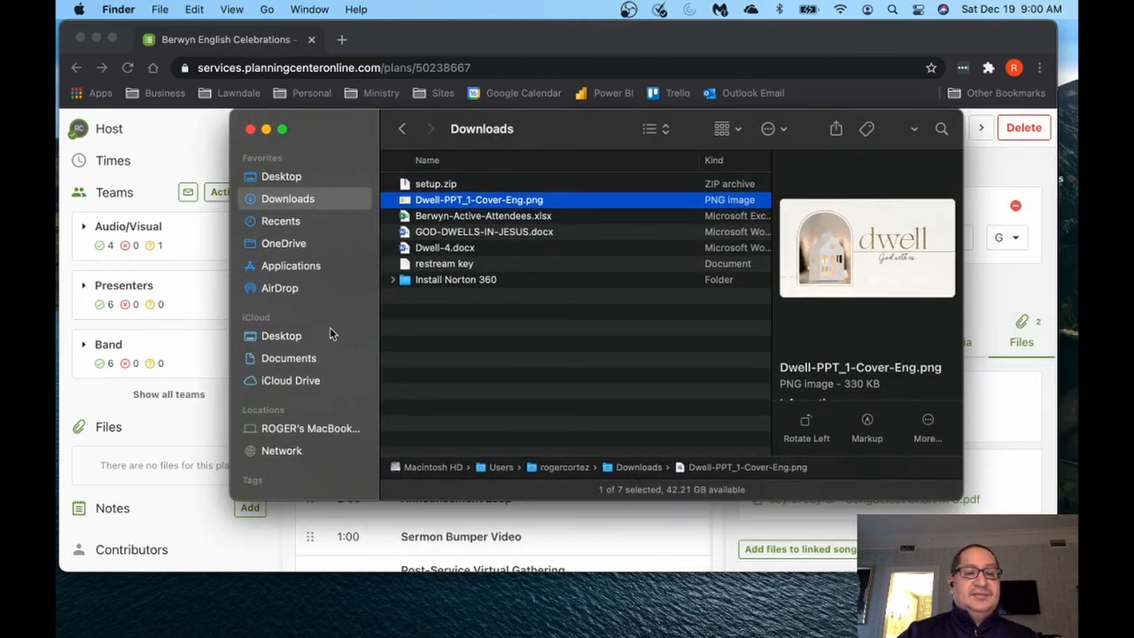
left_click(303, 250)
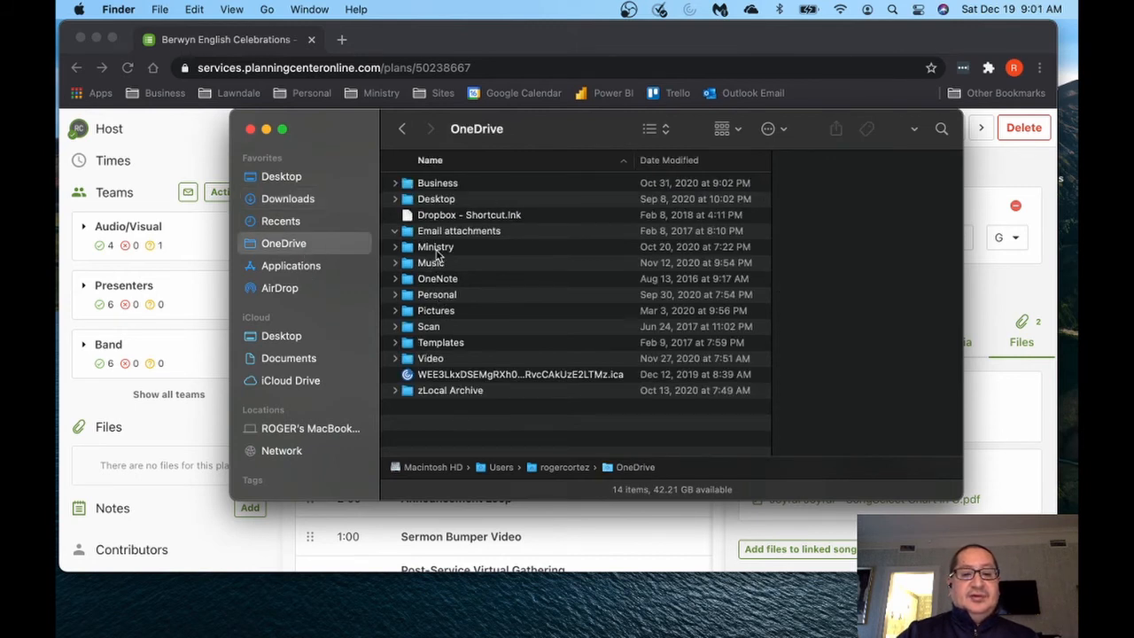
left_click(434, 249)
double_click(436, 252)
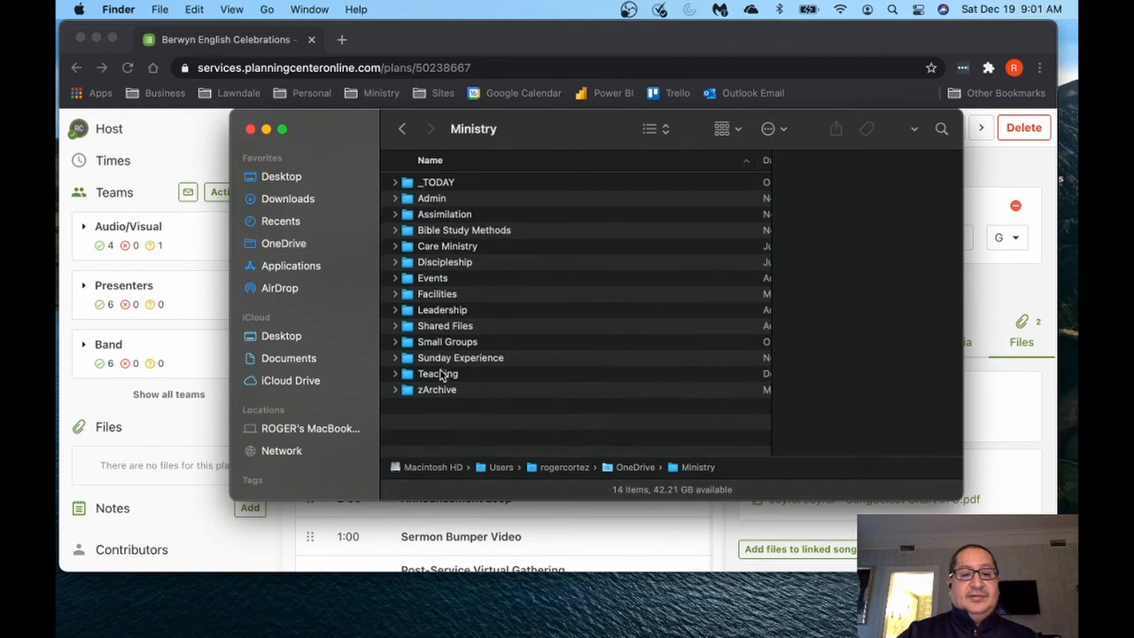
left_click(442, 376)
double_click(442, 375)
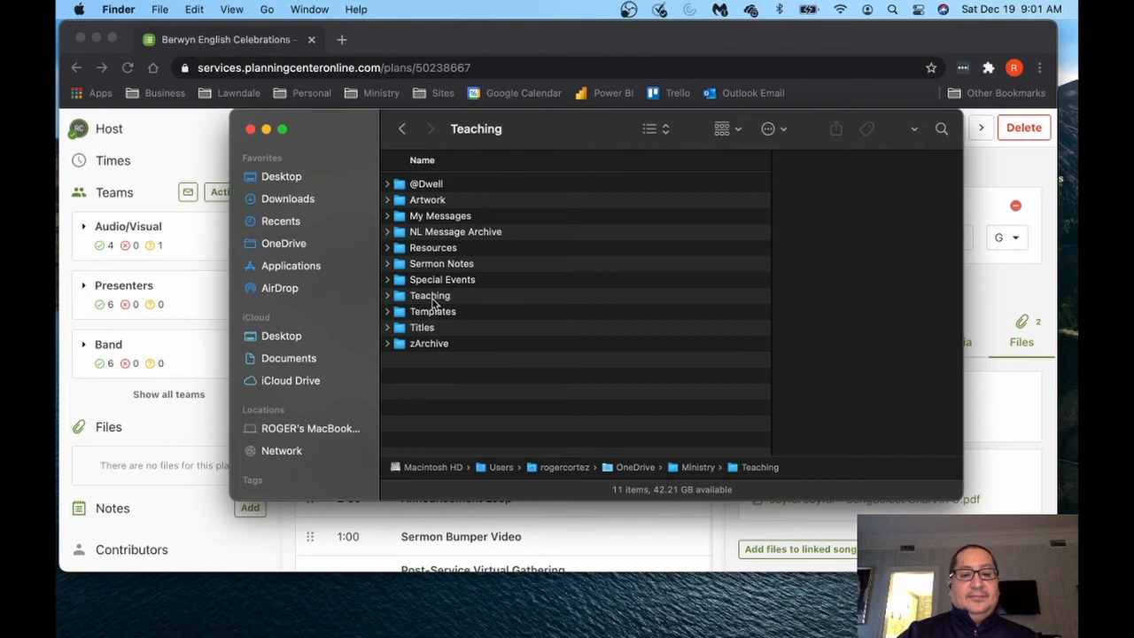
double_click(432, 184)
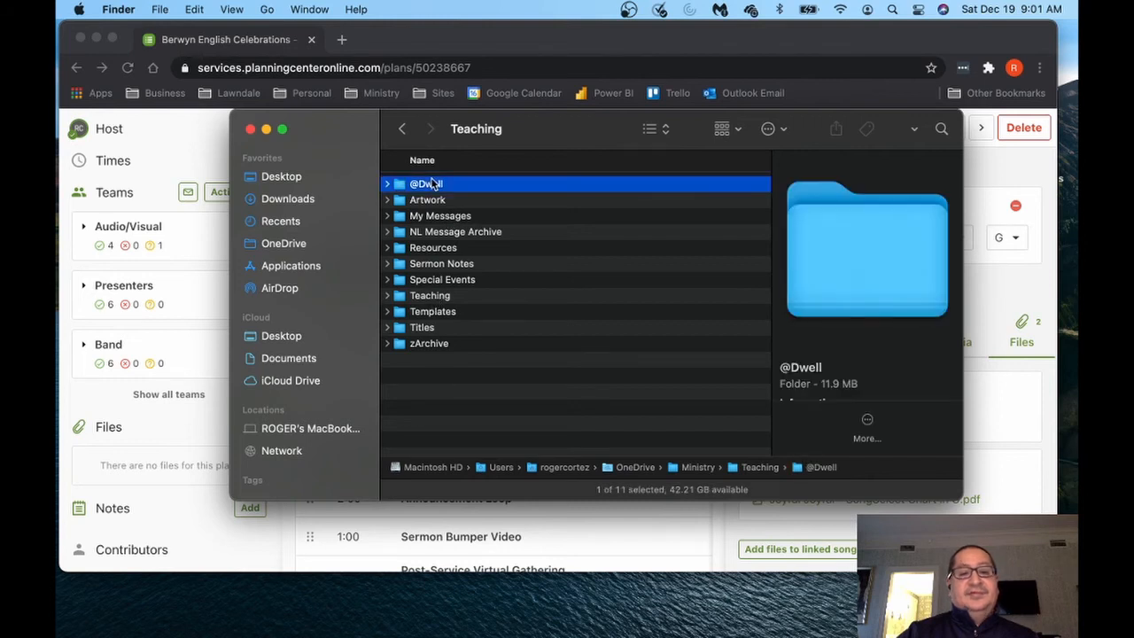
scroll(494, 307, "right", 1)
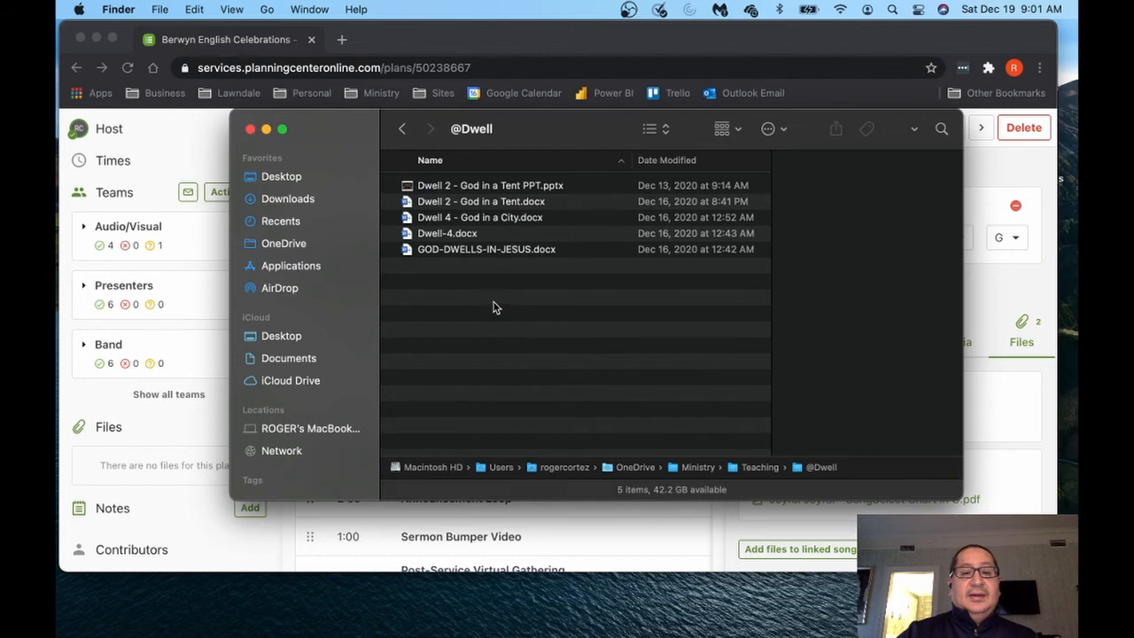
Open Dwell 2 - God in a Tent PPT.pptx in PowerPoint and look through its first slides.
left_click(512, 186)
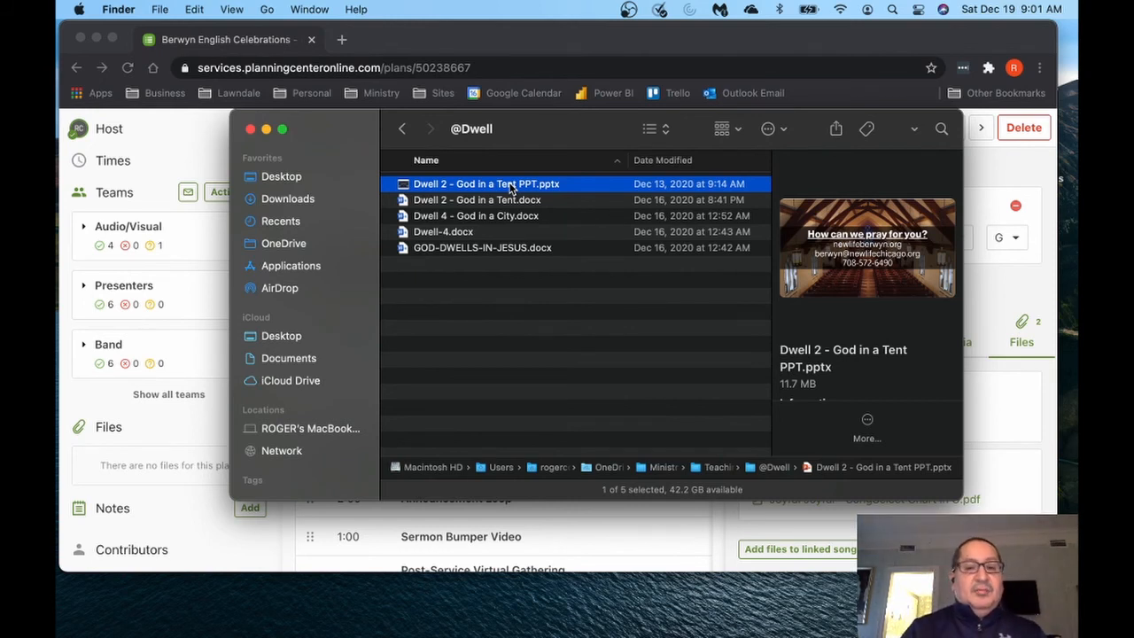
double_click(510, 188)
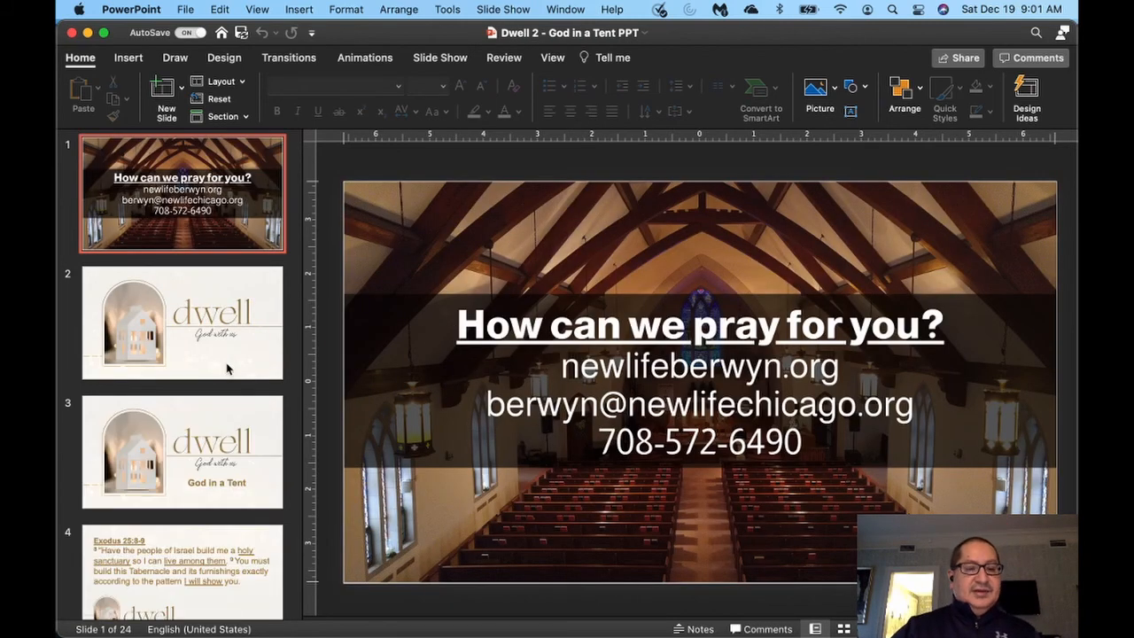
scroll(226, 370, "down", 5)
scroll(226, 370, "up", 6)
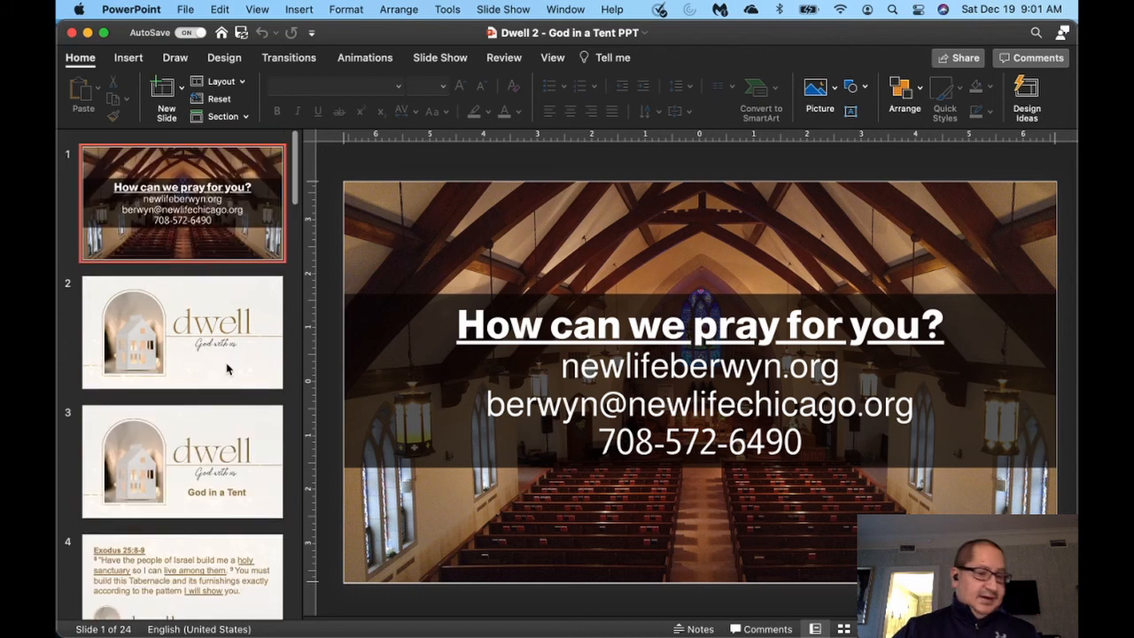
scroll(225, 370, "down", 1)
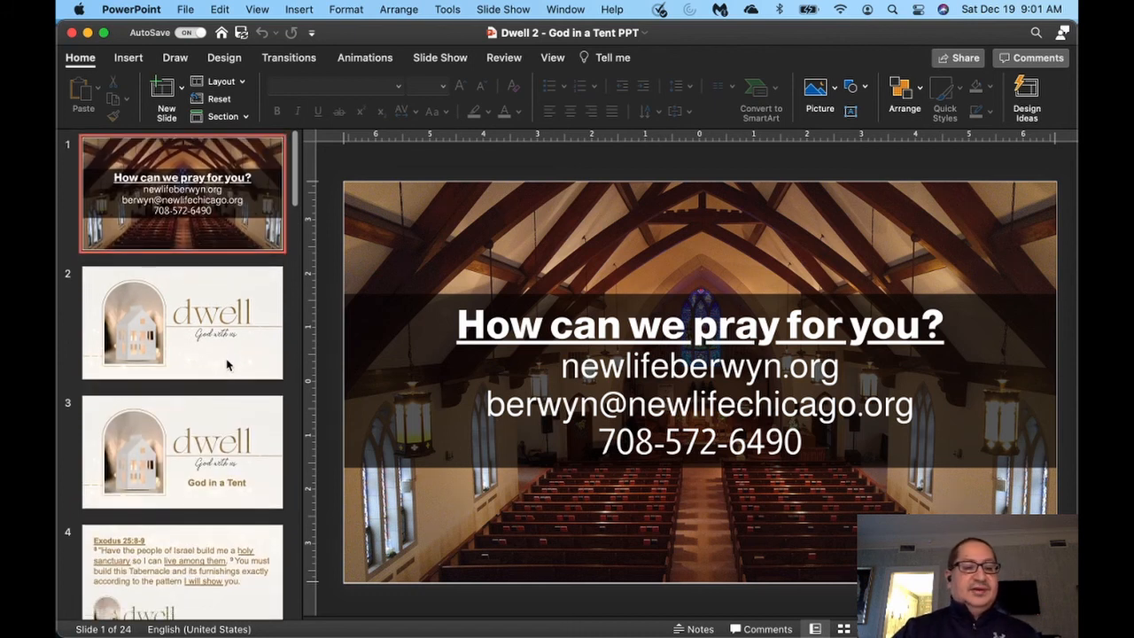
Start exporting the God in a Tent presentation and set the export file format to PNG.
left_click(187, 13)
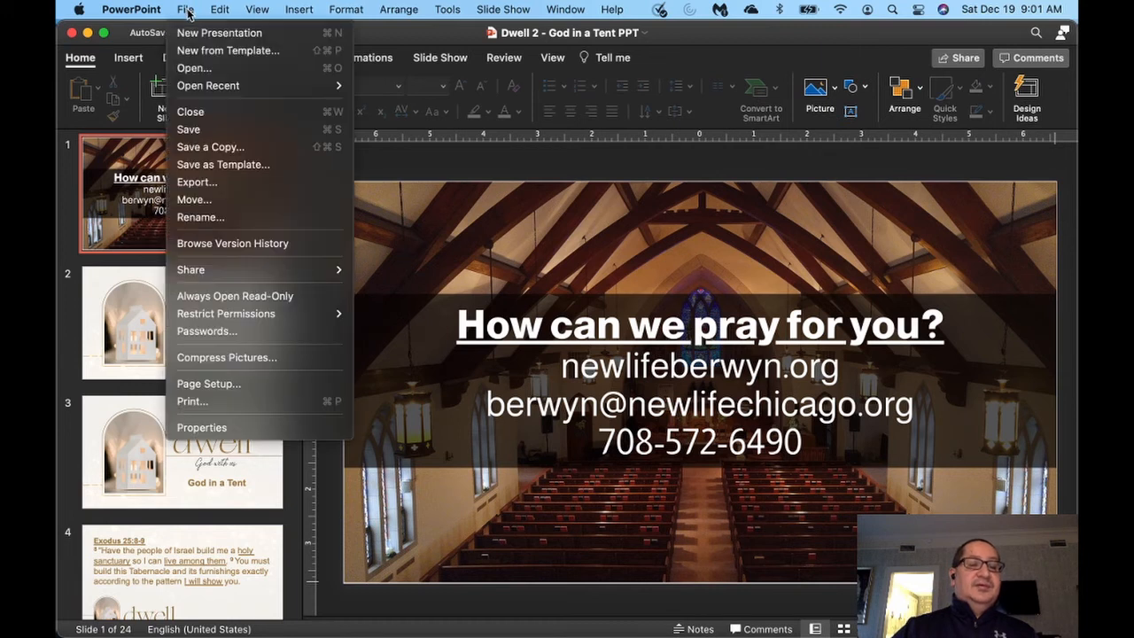
left_click(187, 13)
left_click(186, 10)
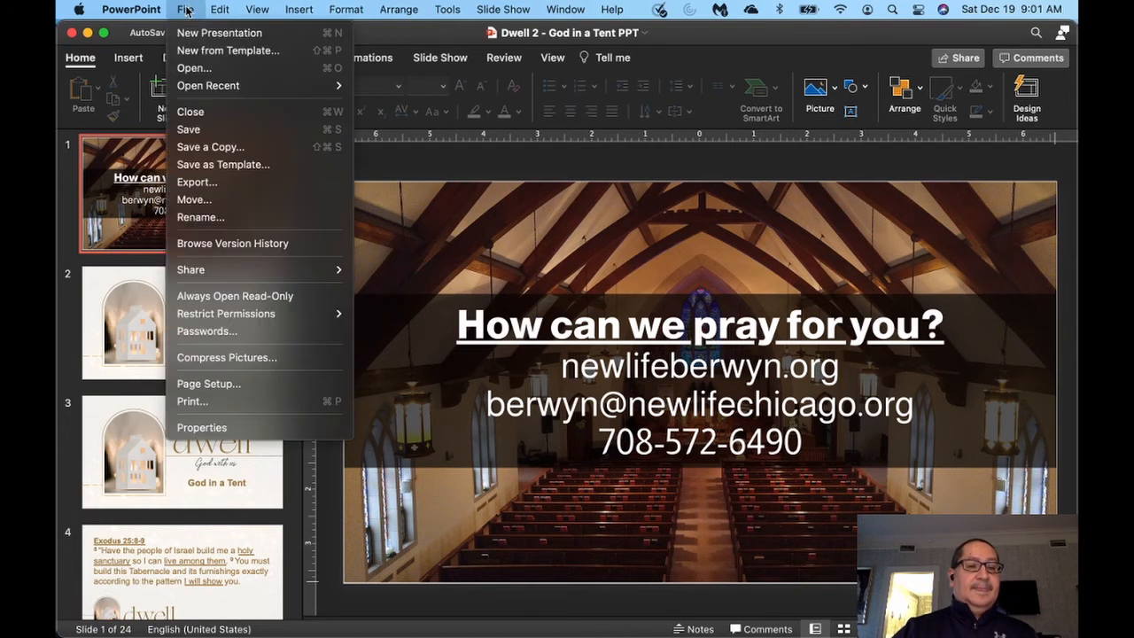
left_click(226, 183)
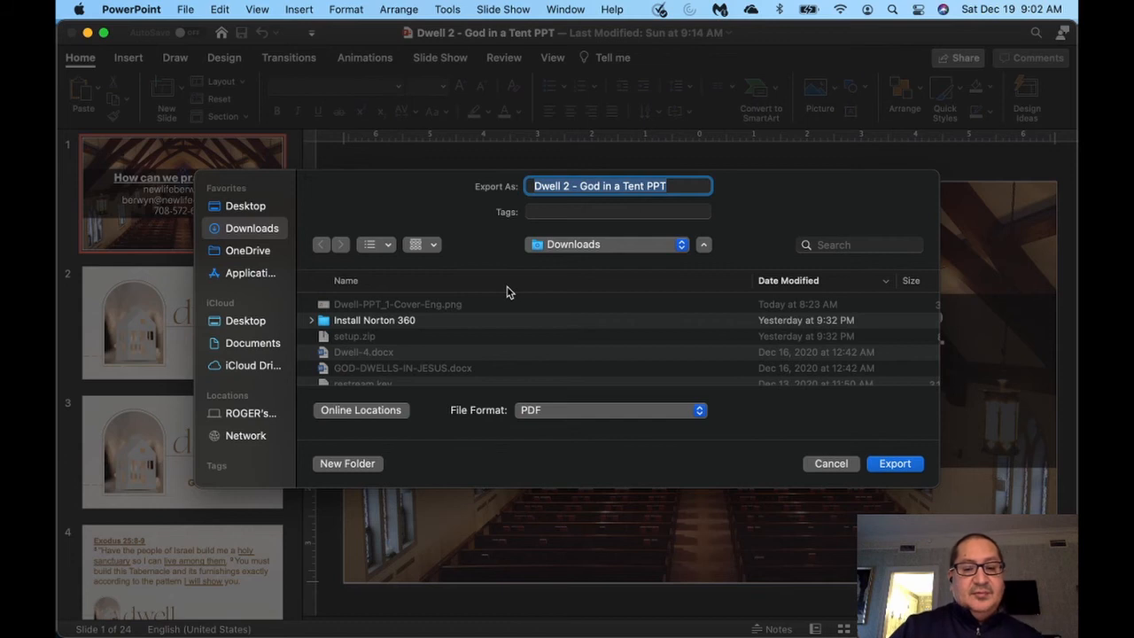
left_click(666, 409)
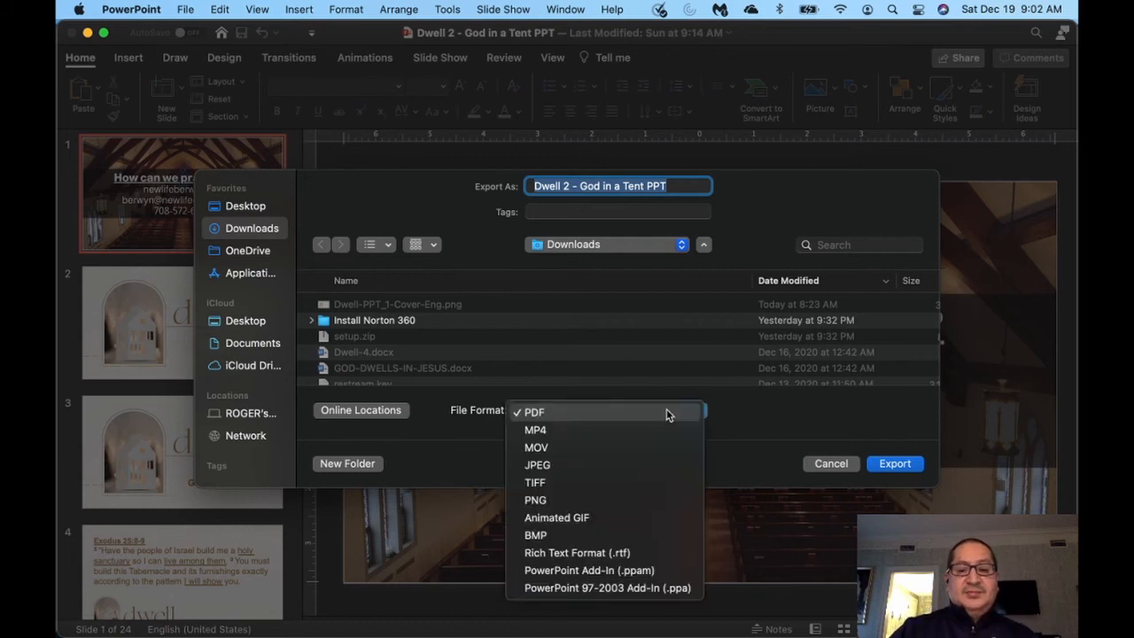
left_click(659, 501)
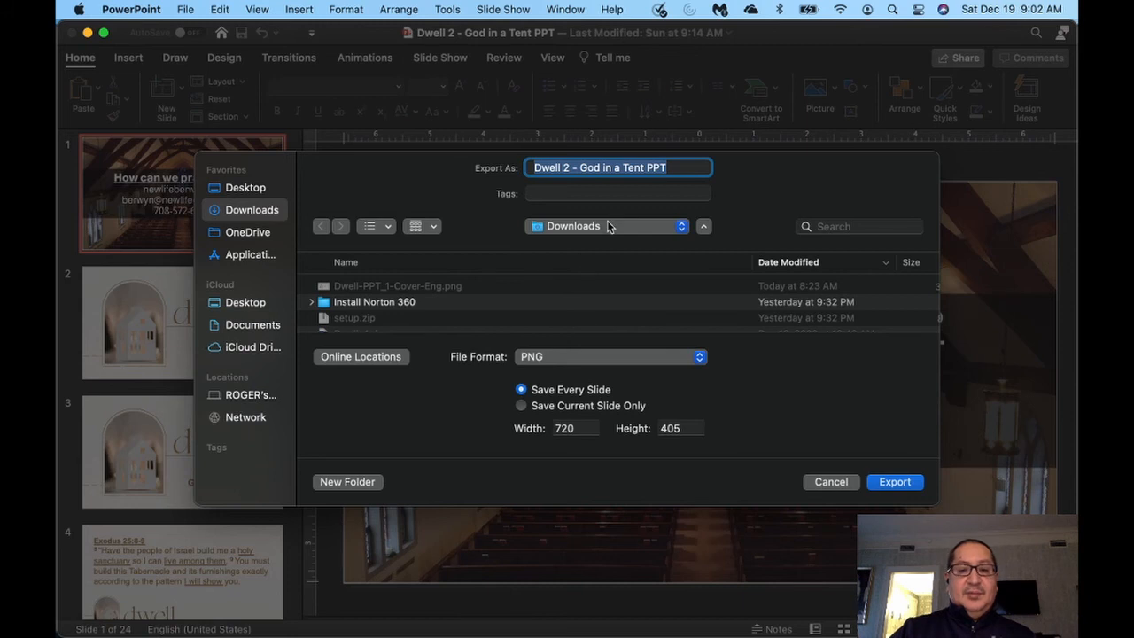
Name the export Training Sermon Slides and export every slide as a separate image to Downloads.
left_click(678, 168)
left_click_drag(679, 167, 462, 173)
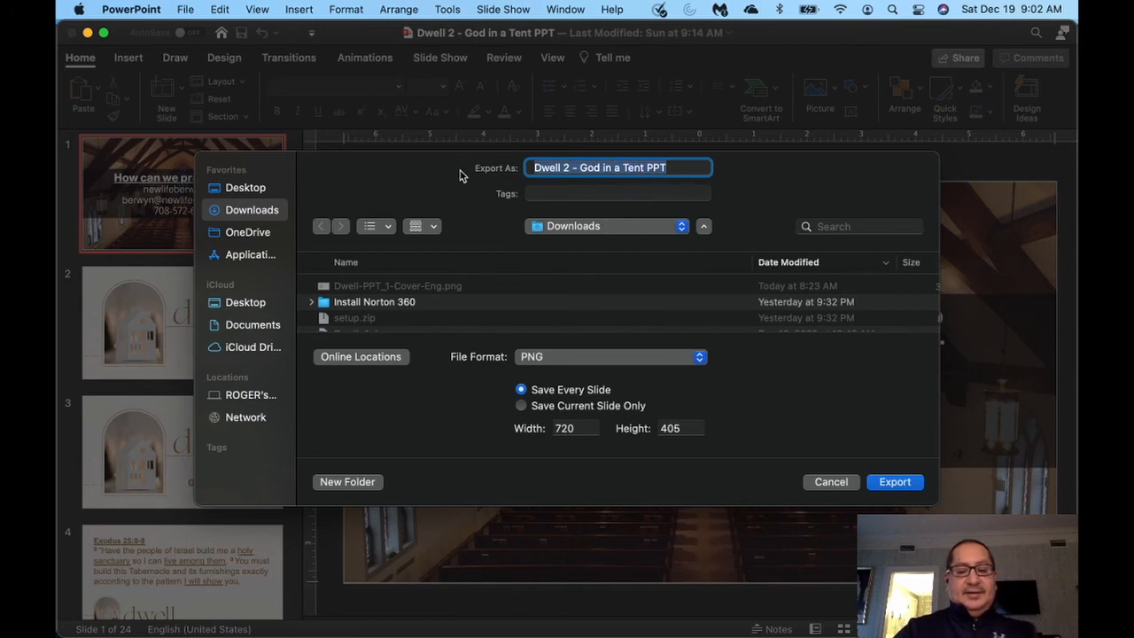
type("Training")
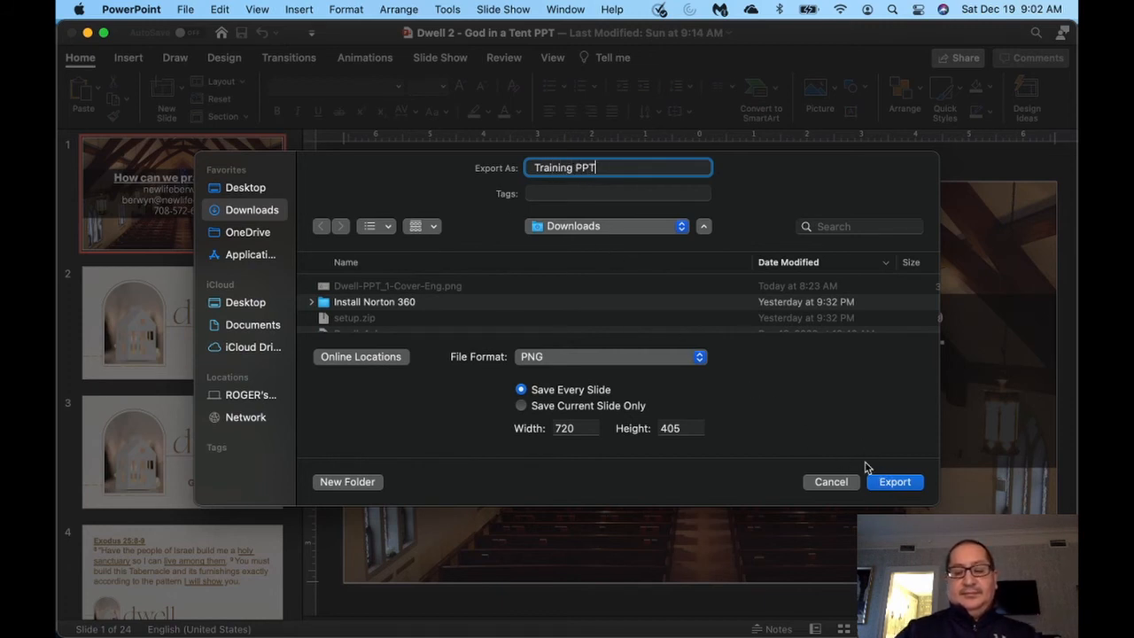
key("BackSpace")
key("BackSpace")
key("BackSpace")
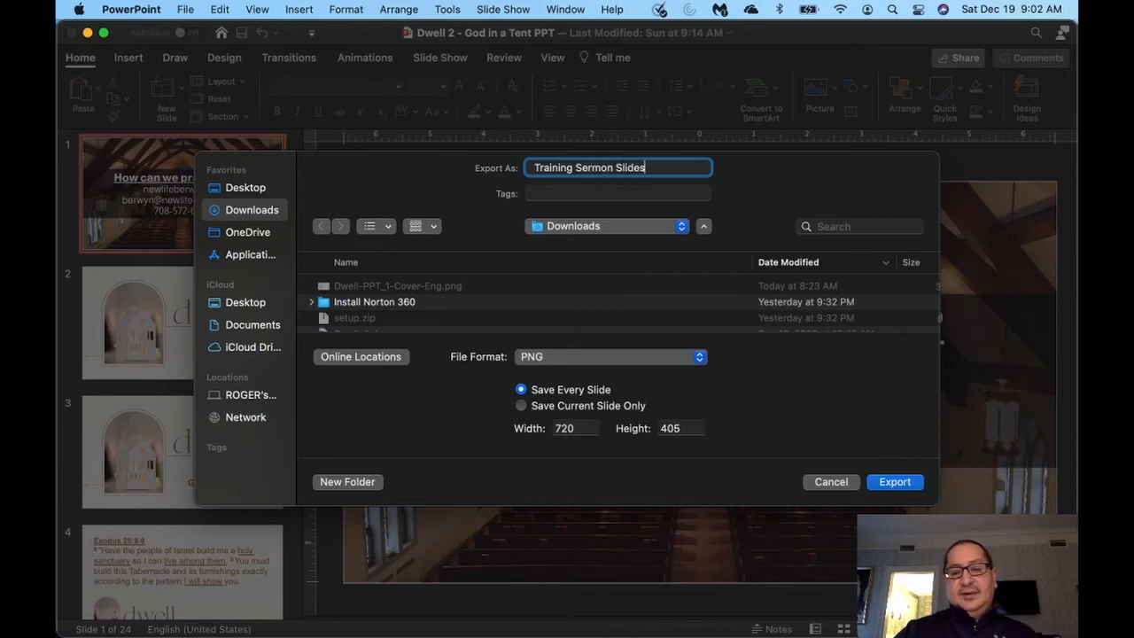
left_click(909, 486)
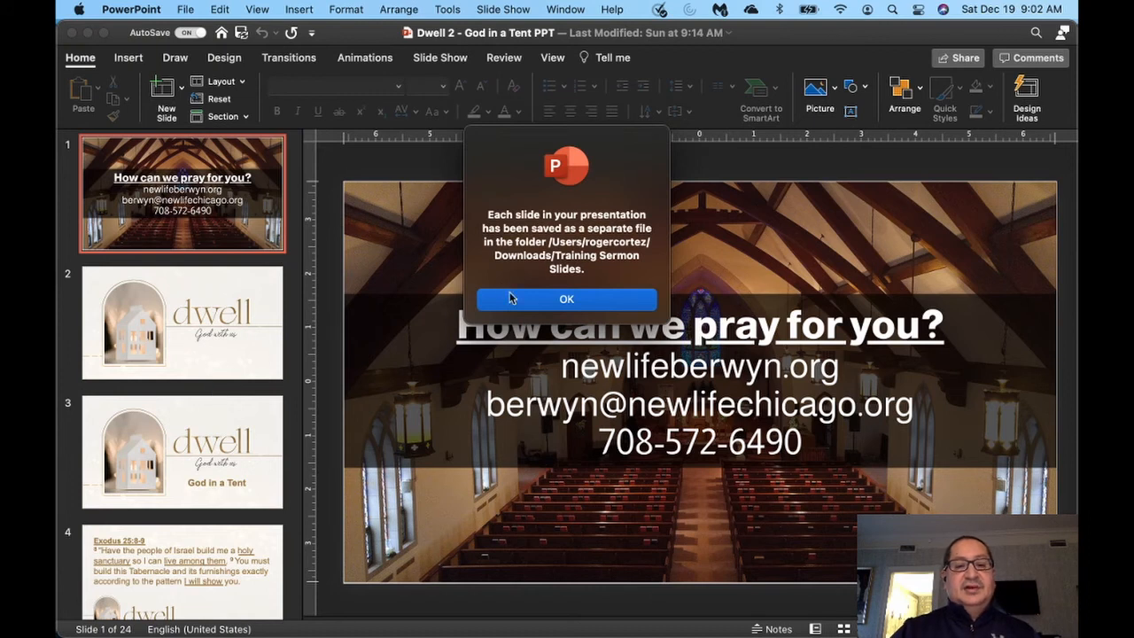
left_click(558, 301)
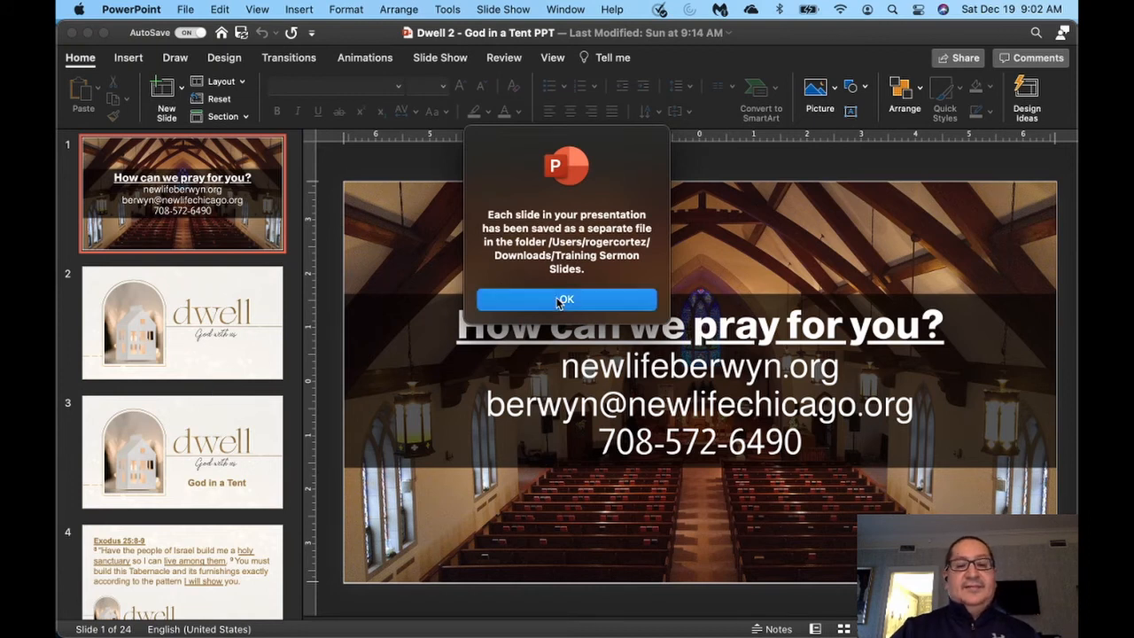
Quit PowerPoint and open the exported Training Sermon Slides folder from Downloads in Finder.
left_click(131, 9)
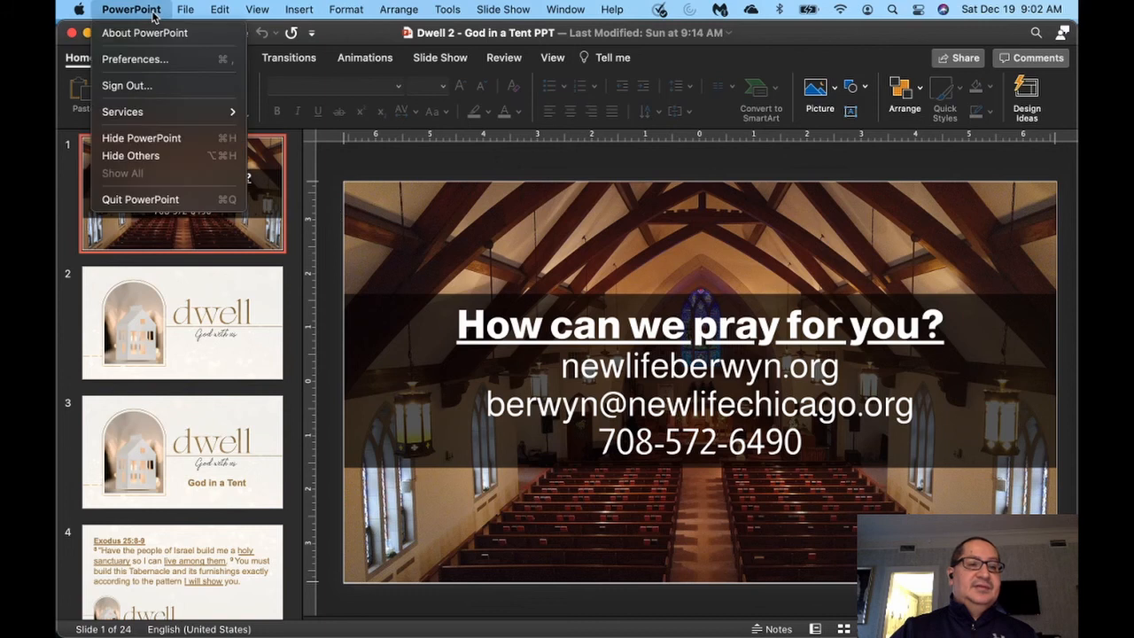
left_click(155, 202)
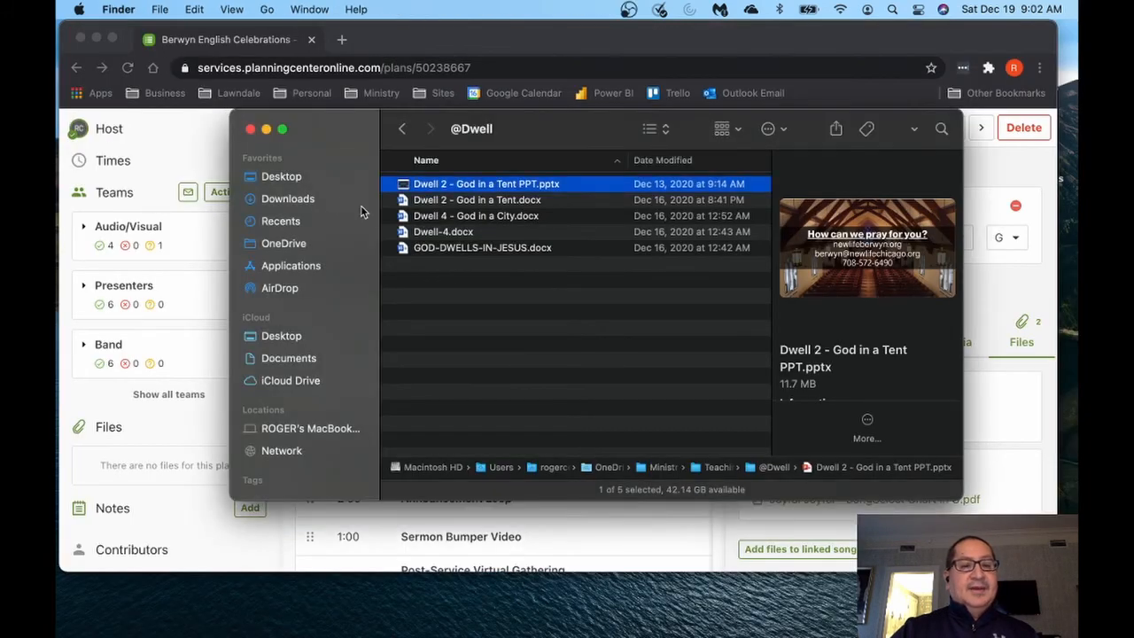
left_click(306, 199)
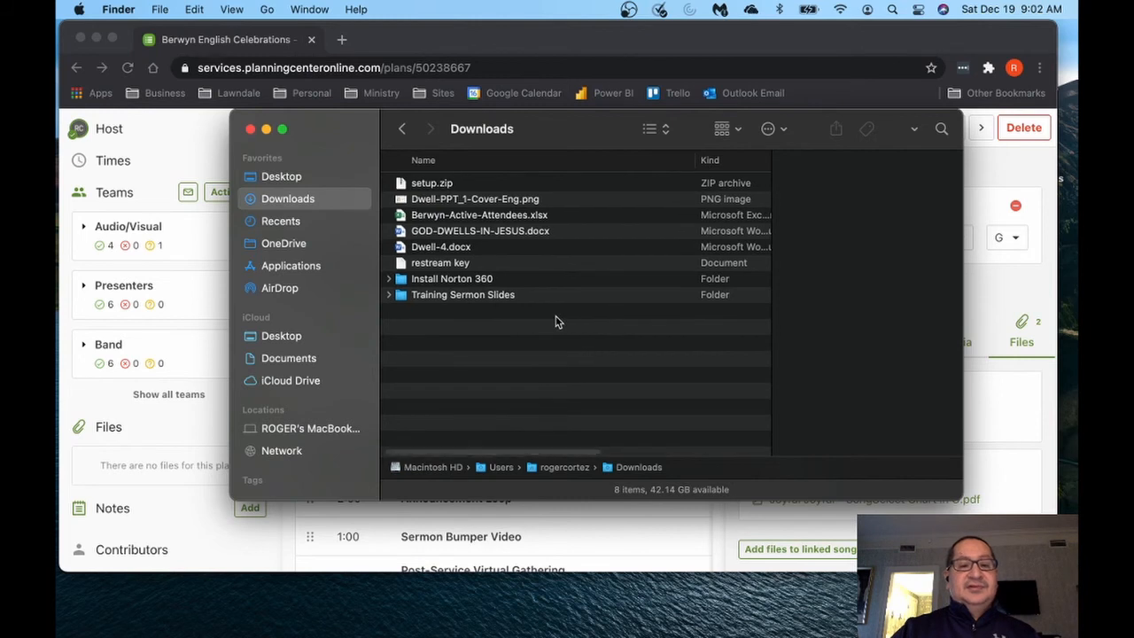
scroll(467, 301, "right", 1)
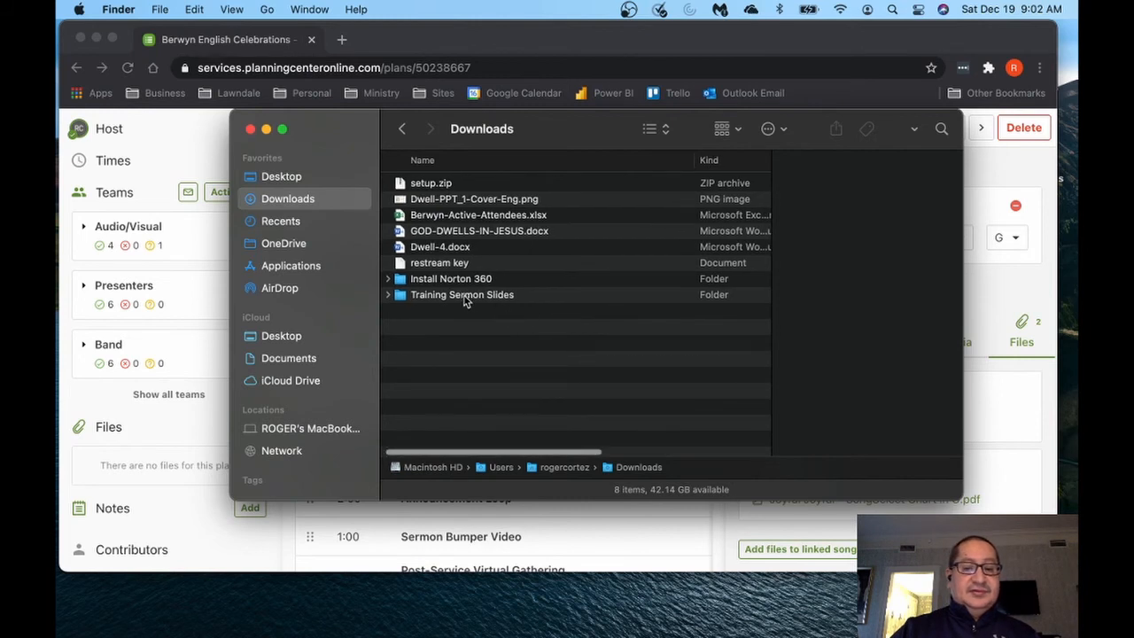
scroll(464, 301, "left", 1)
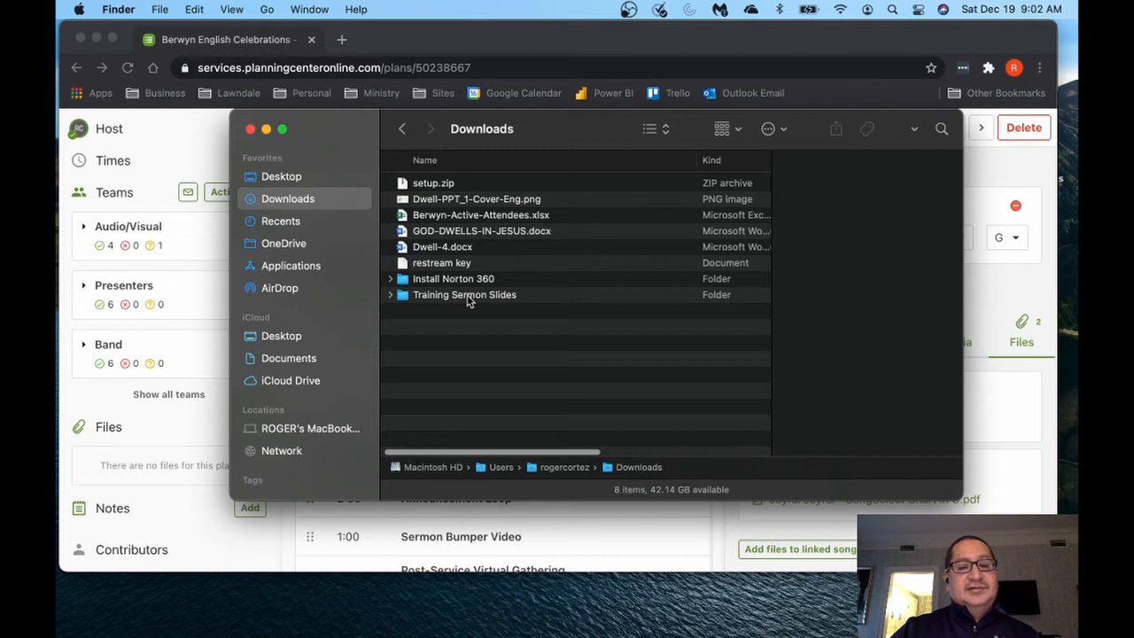
left_click(467, 296)
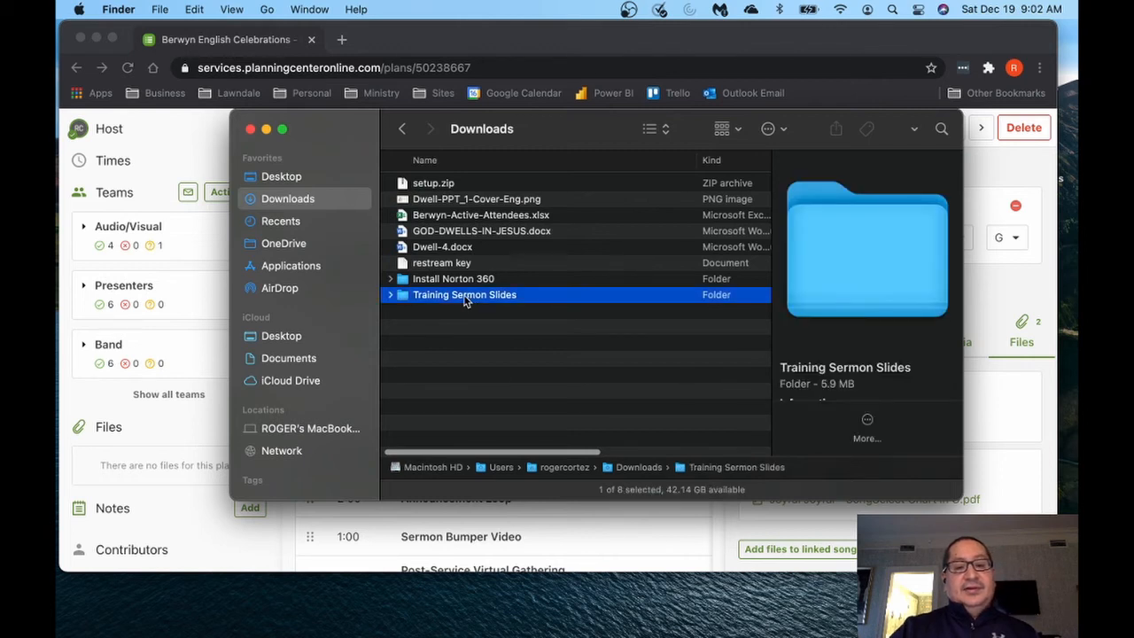
double_click(465, 296)
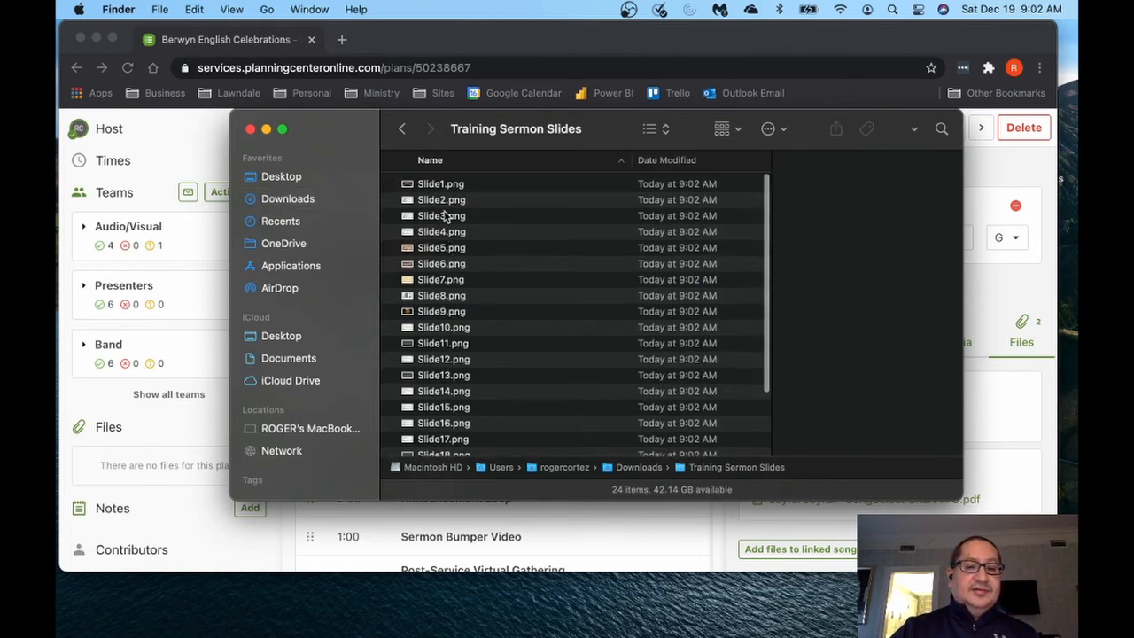
scroll(521, 289, "down", 5)
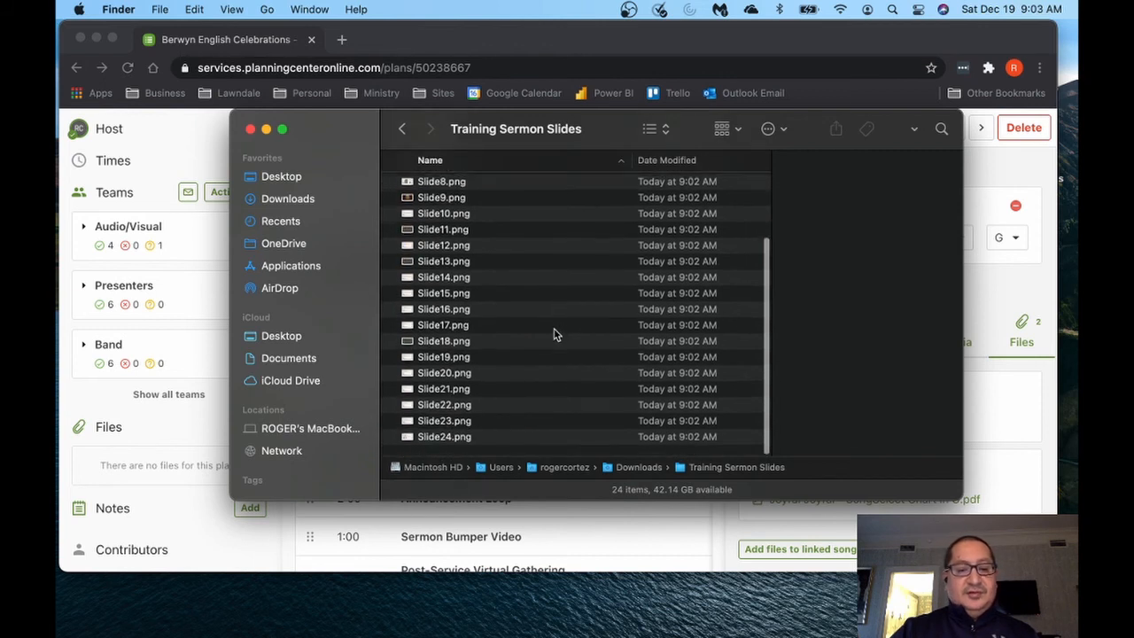
scroll(528, 413, "down", 2)
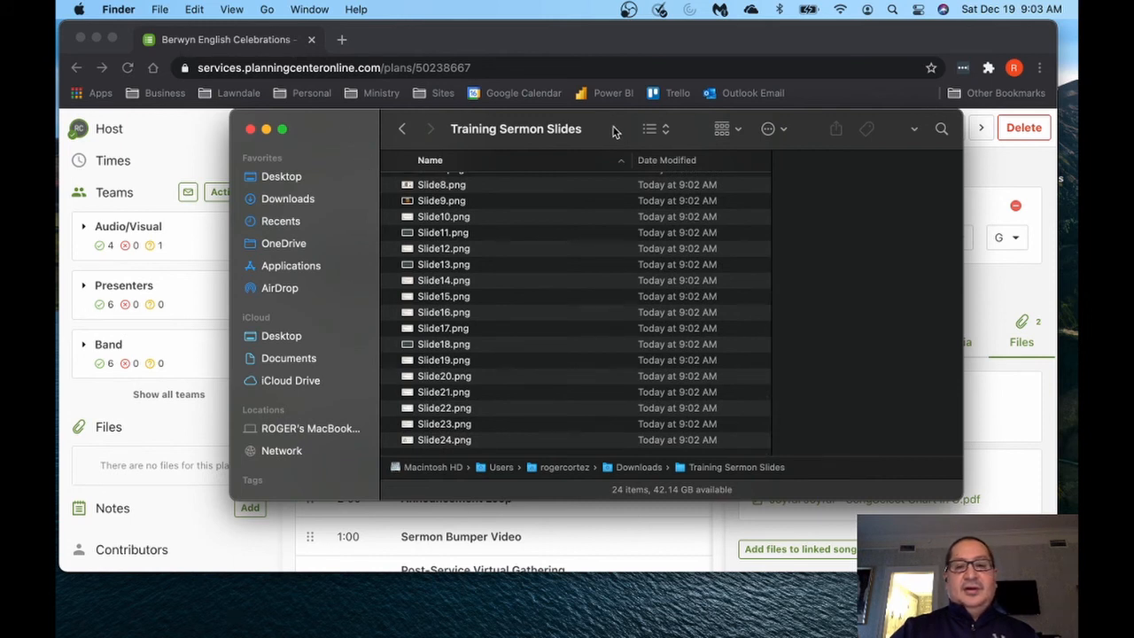
Move the Training Sermon Slides folder window aside and quit Chrome.
left_click_drag(615, 131, 1077, 134)
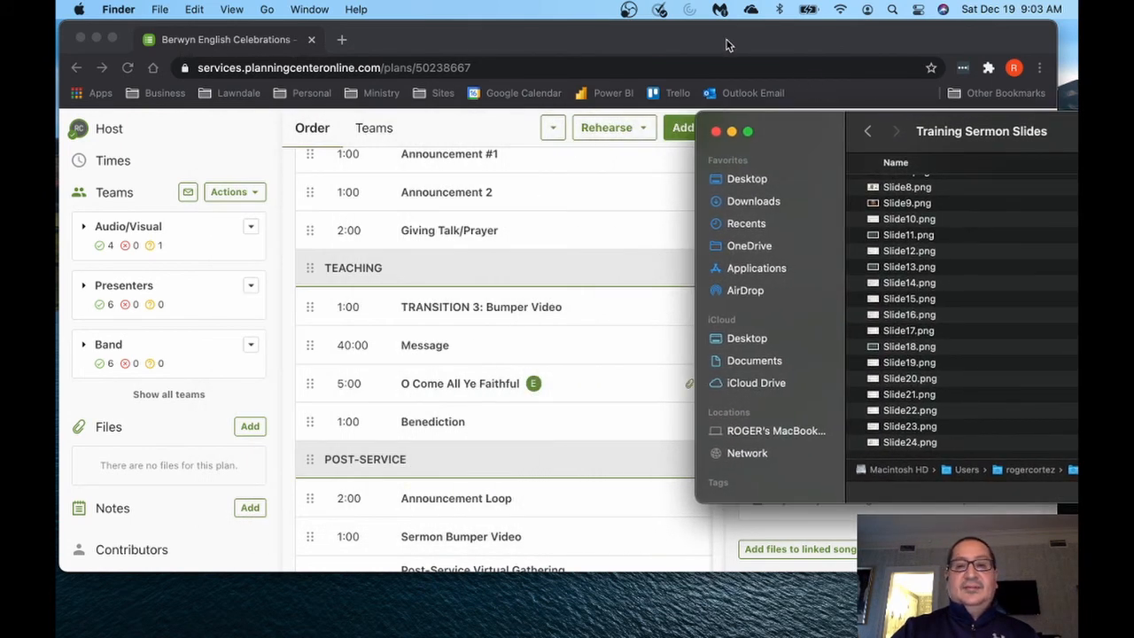
left_click(683, 49)
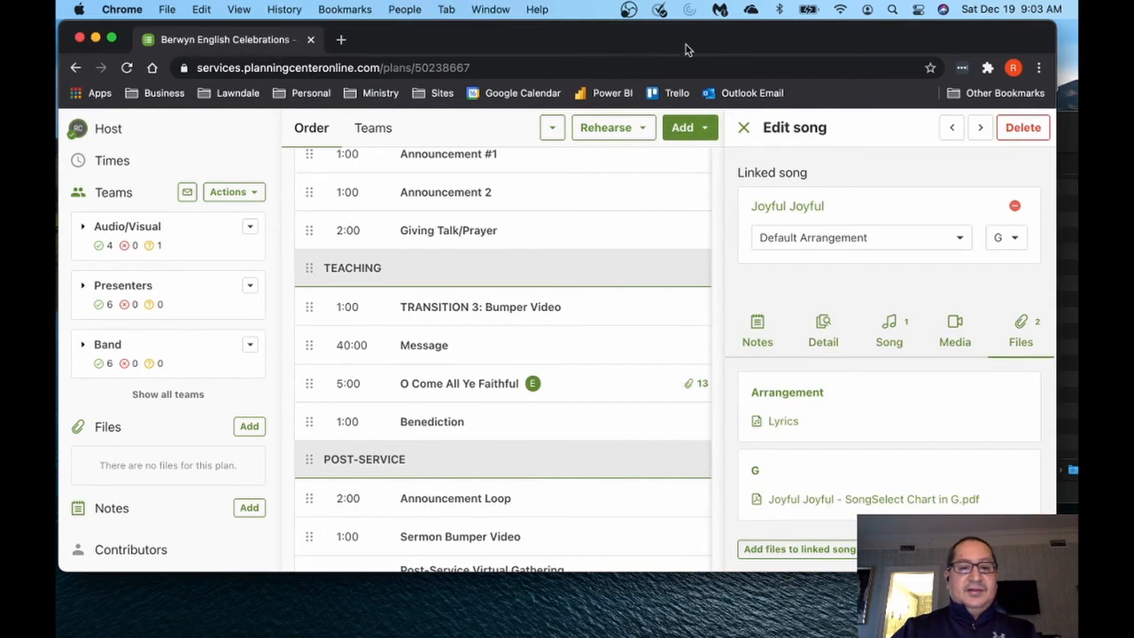
key("super+Tab")
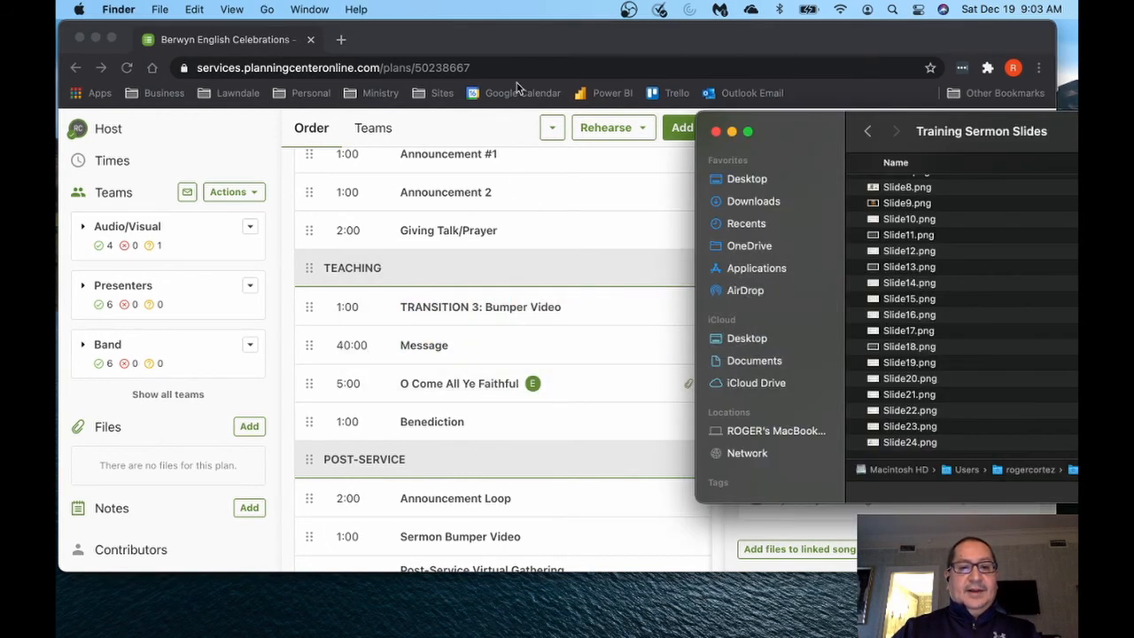
left_click(549, 32)
scroll(578, 459, "down", 3)
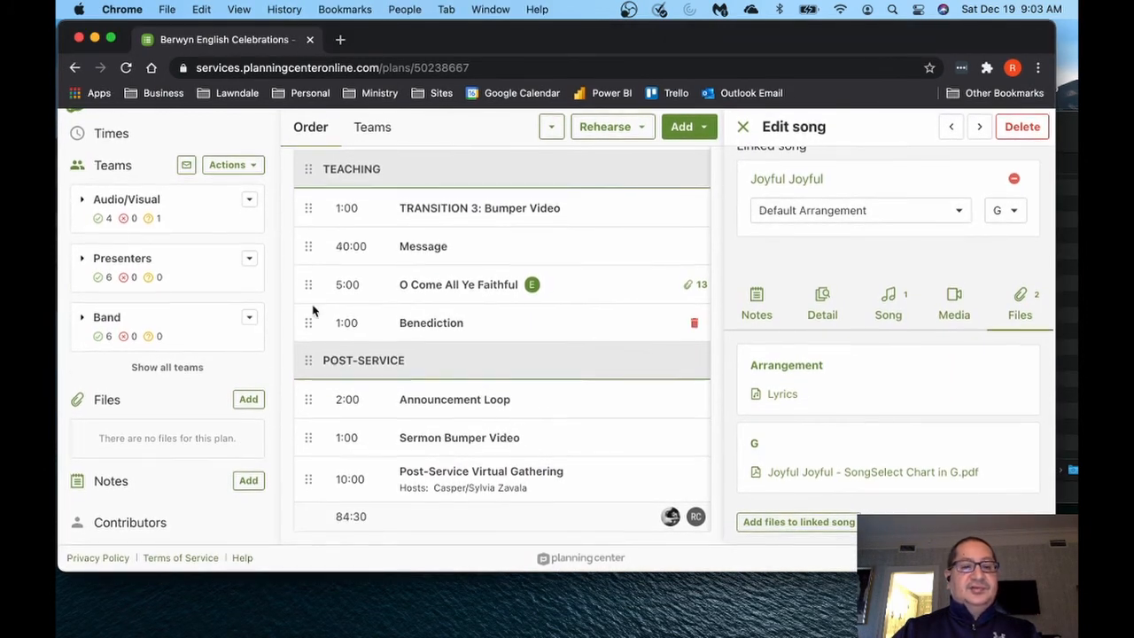
left_click(122, 9)
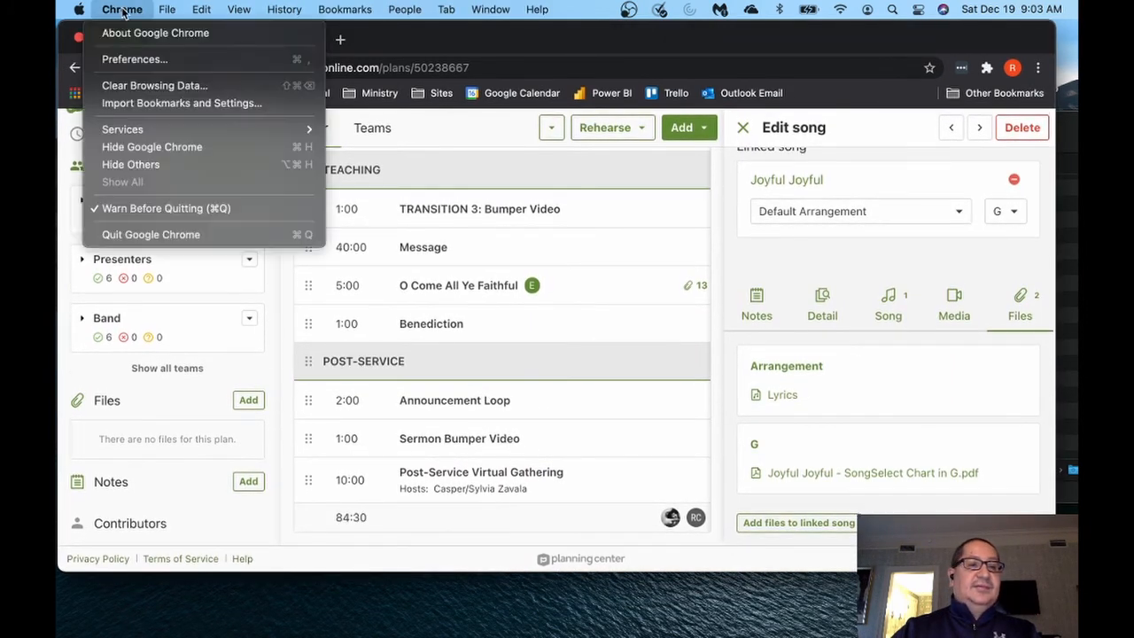
left_click(150, 237)
Switch to ProPresenter, exit full screen and place its window beside the Training Sermon Slides folder window.
key("ctrl+Right")
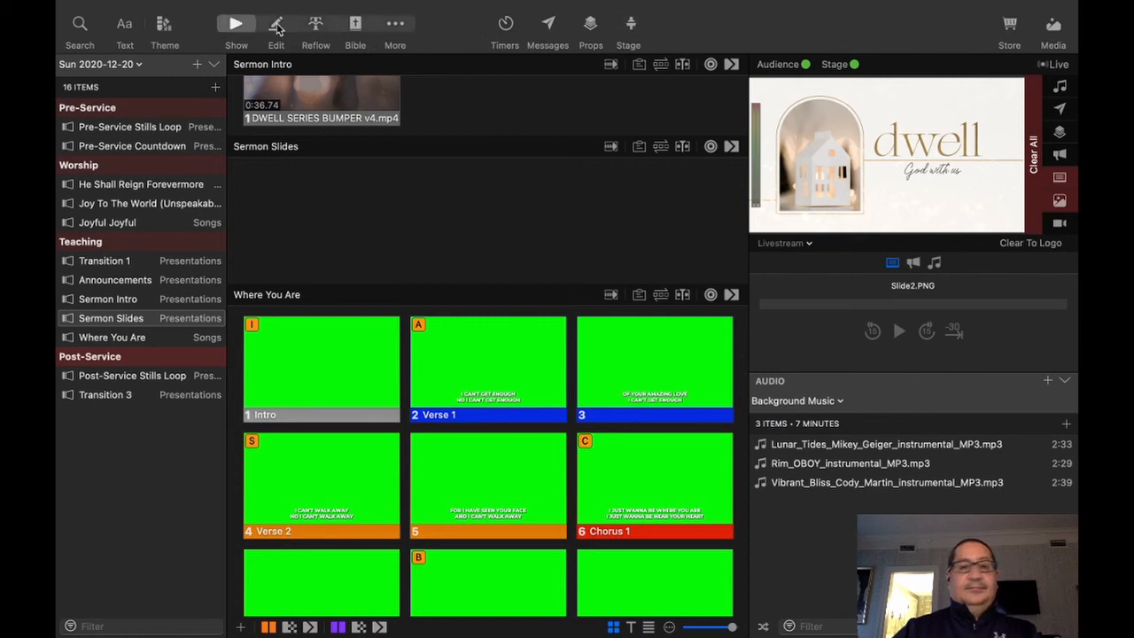
mouse_move(296, 2)
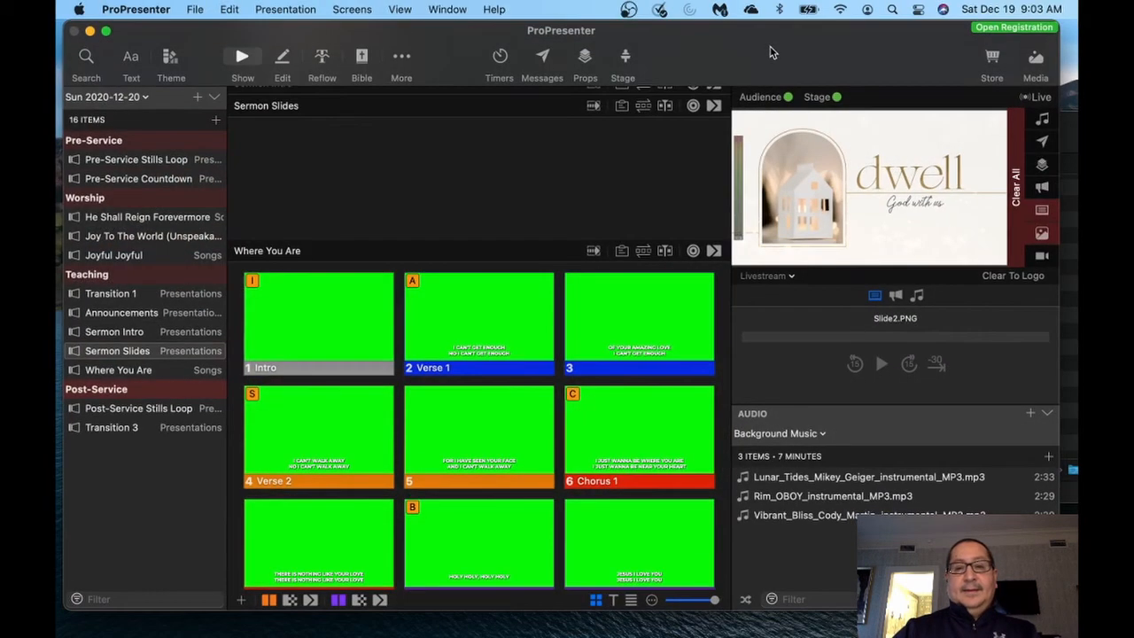
left_click_drag(751, 48, 446, 47)
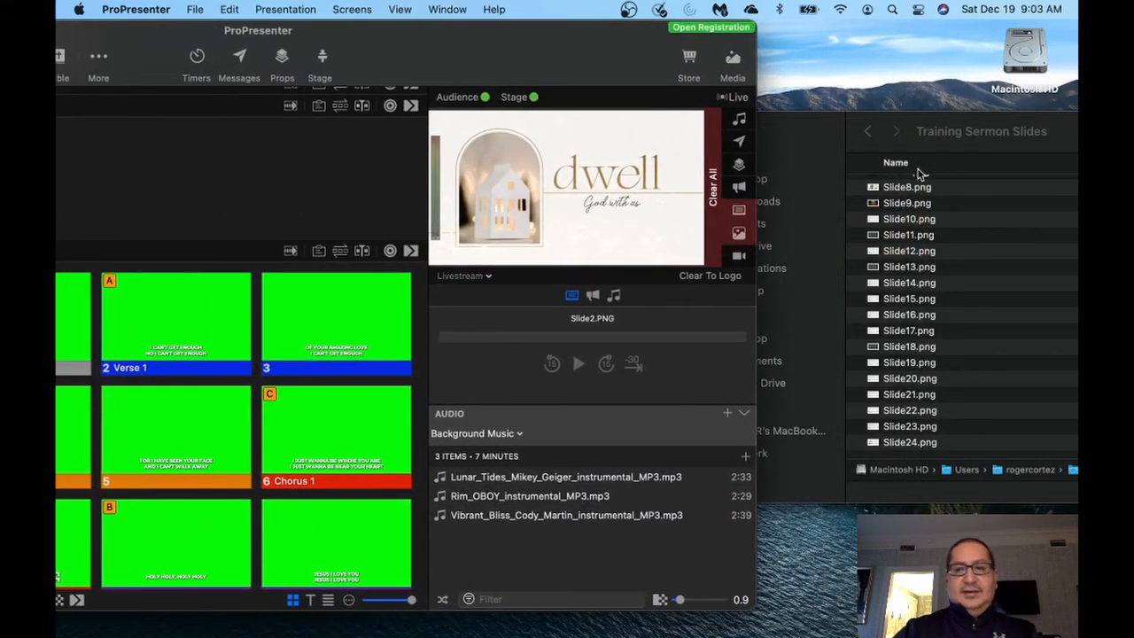
Add all exported slide images from the Training Sermon Slides folder to the Sermon Slides presentation, writing over all existing files.
left_click(1031, 129)
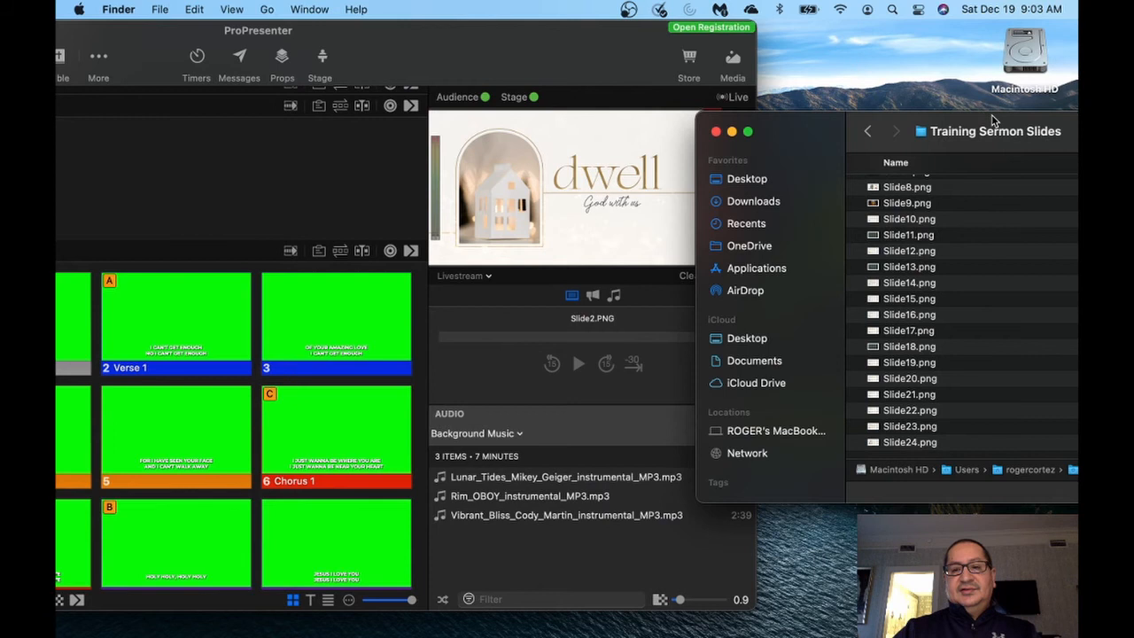
left_click(941, 220)
scroll(943, 221, "up", 3)
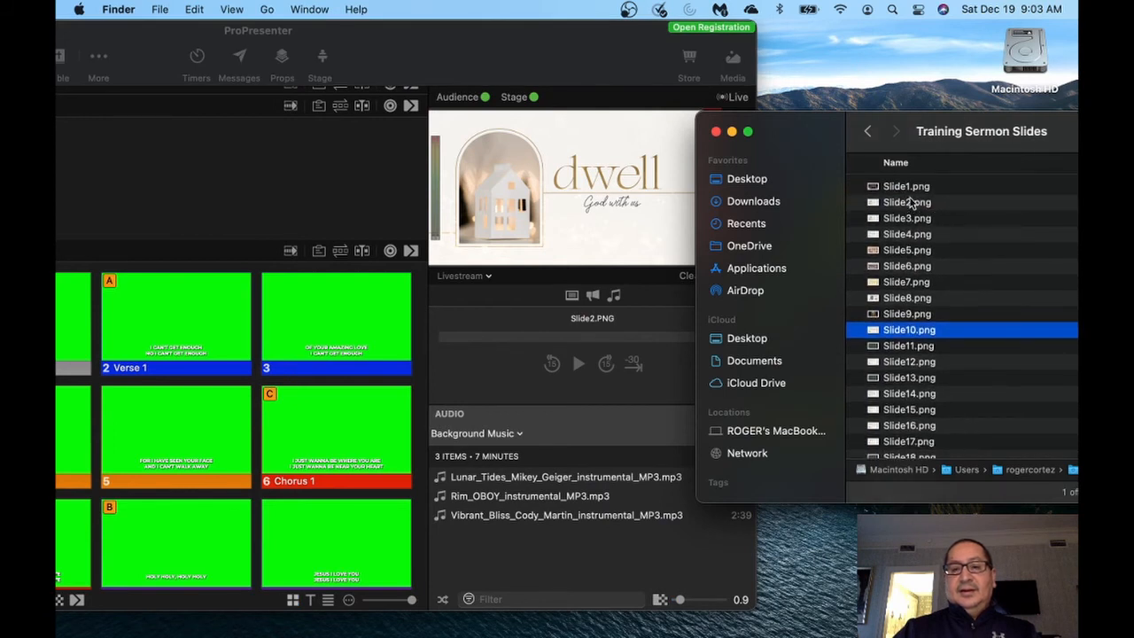
left_click(912, 202)
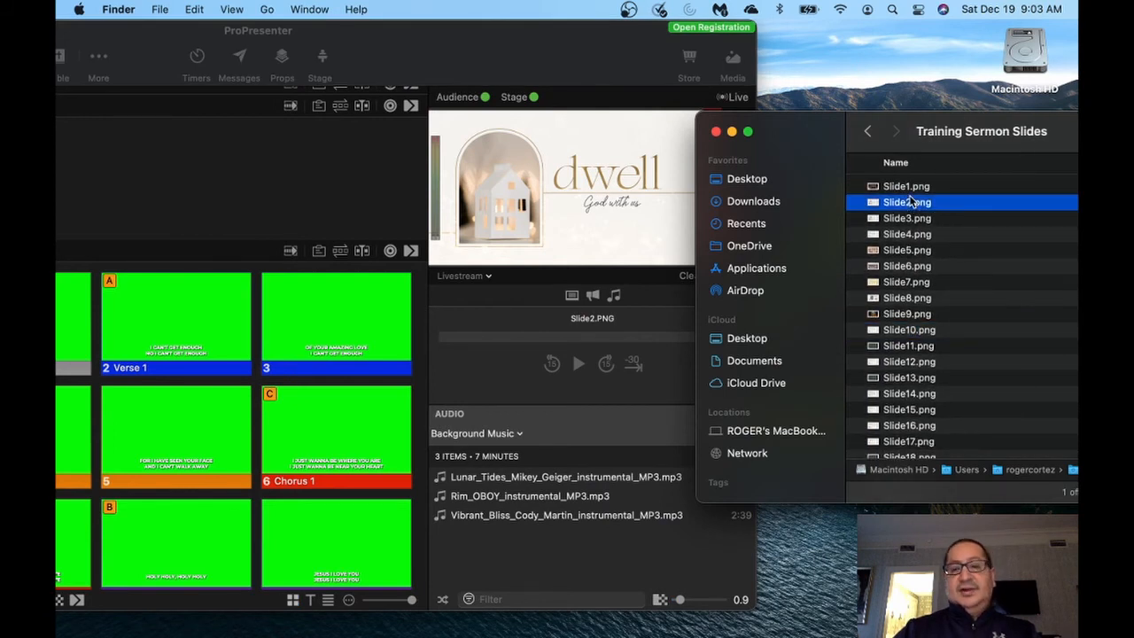
key("super+a")
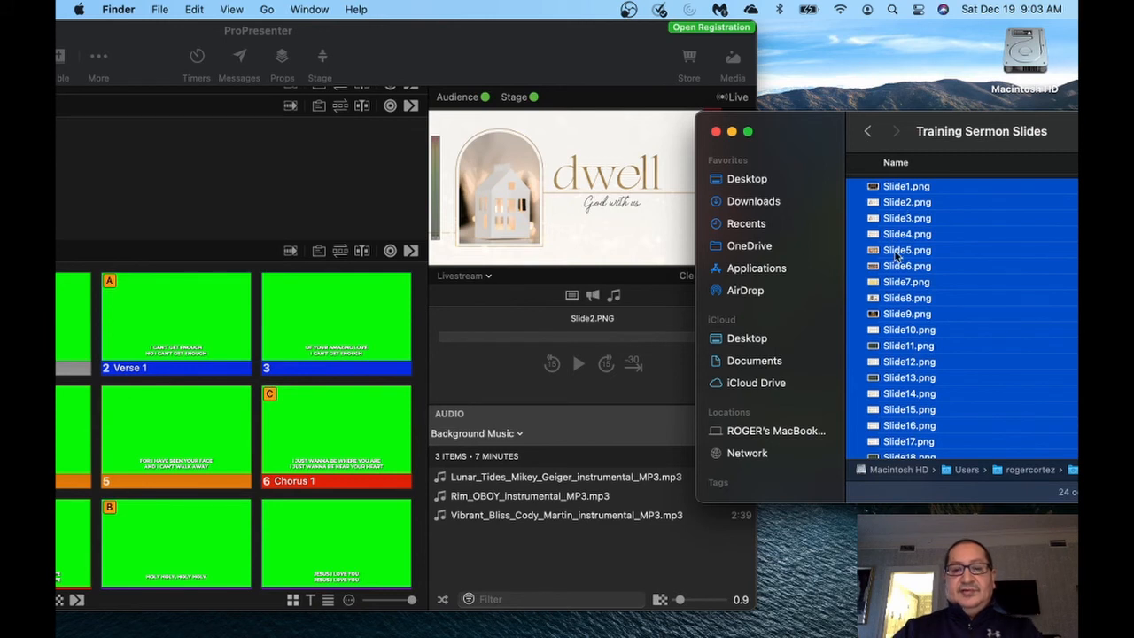
left_click_drag(897, 235, 271, 192)
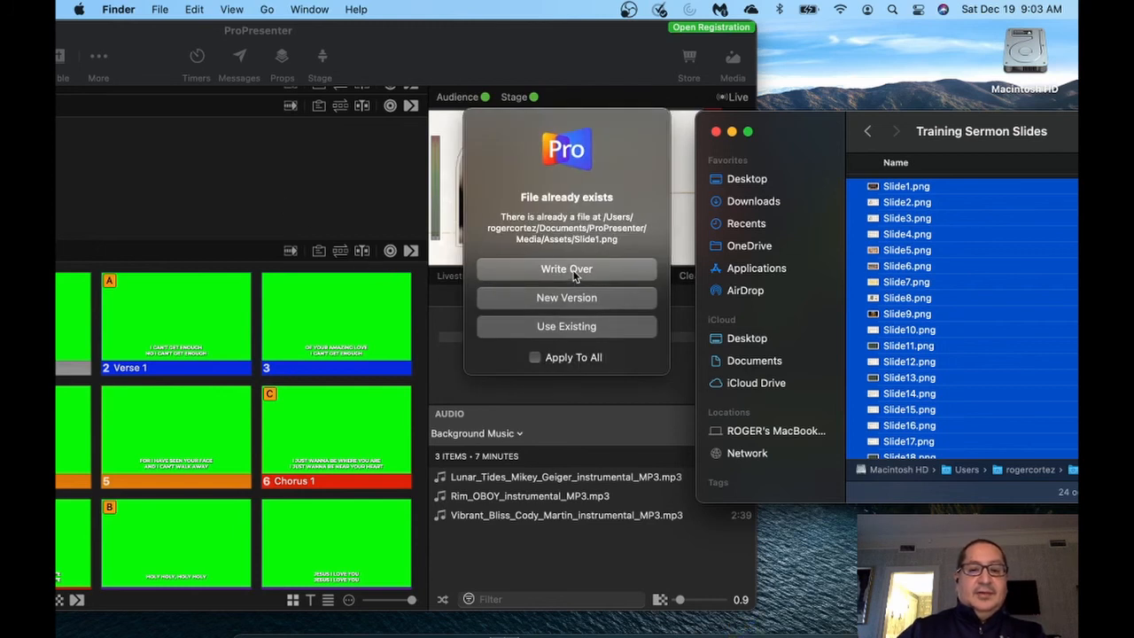
left_click(574, 272)
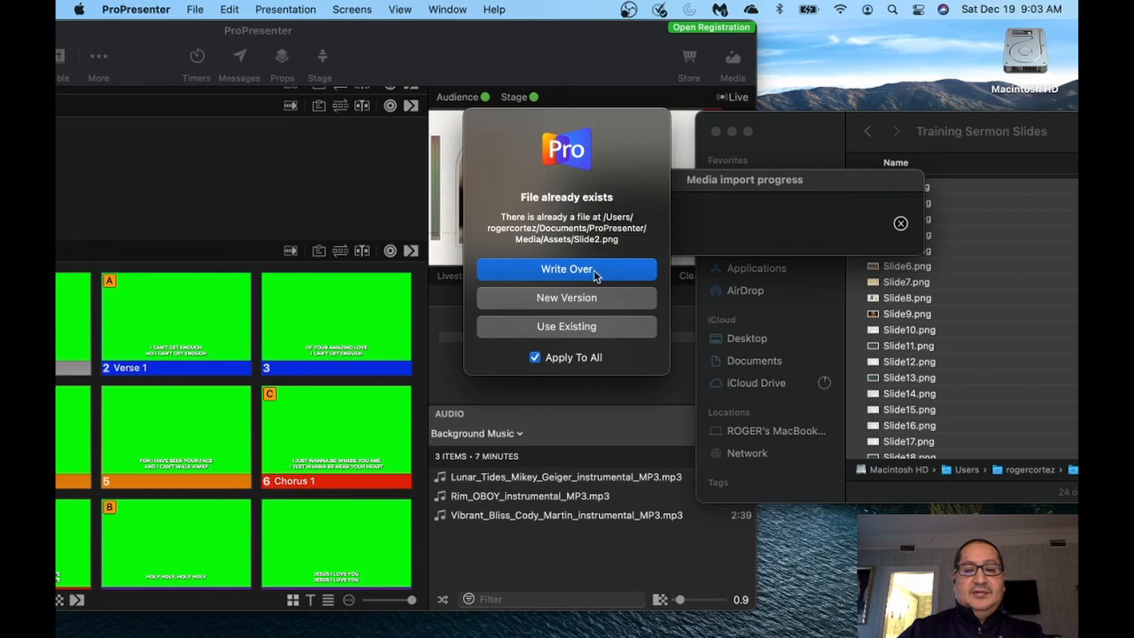
left_click(595, 274)
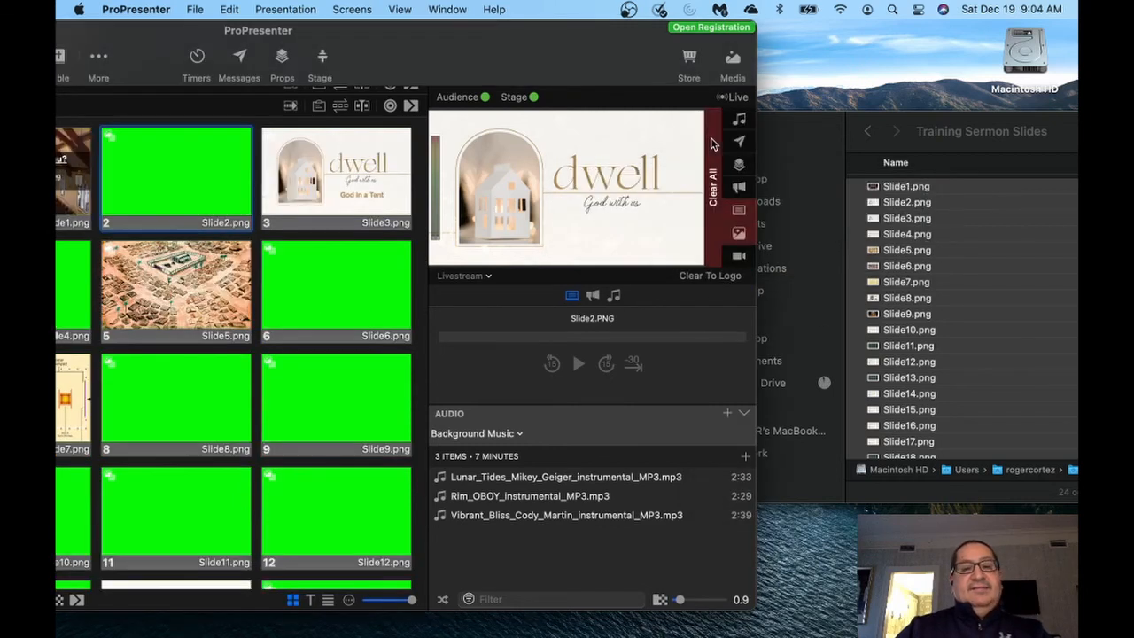
left_click(803, 145)
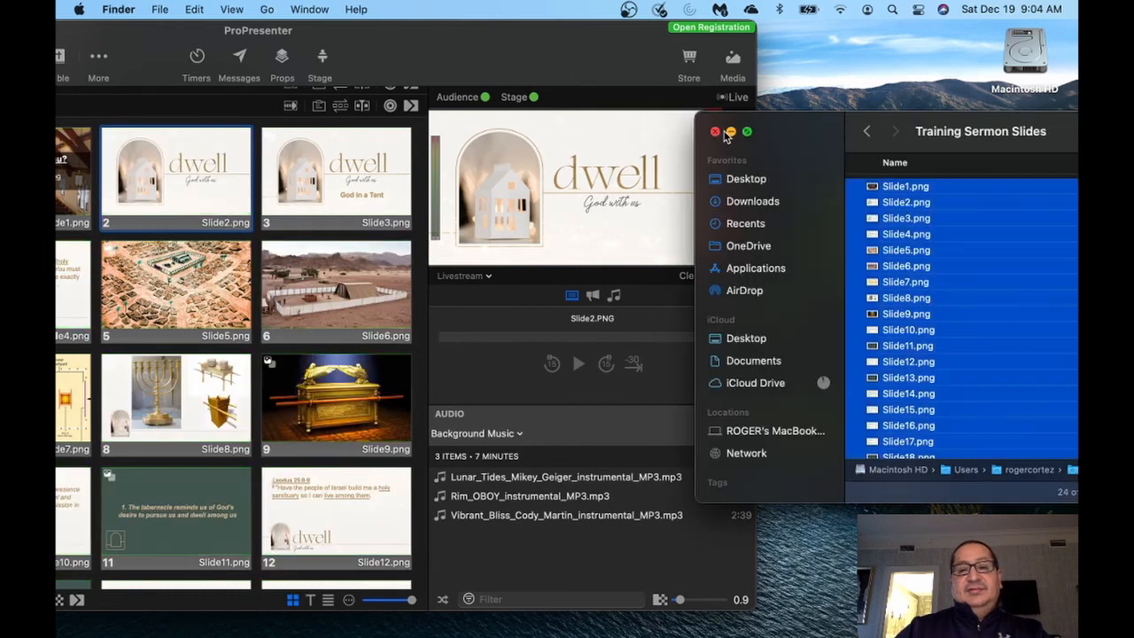
Close the Training Sermon Slides folder window and enlarge the ProPresenter window to fill the screen.
left_click(715, 132)
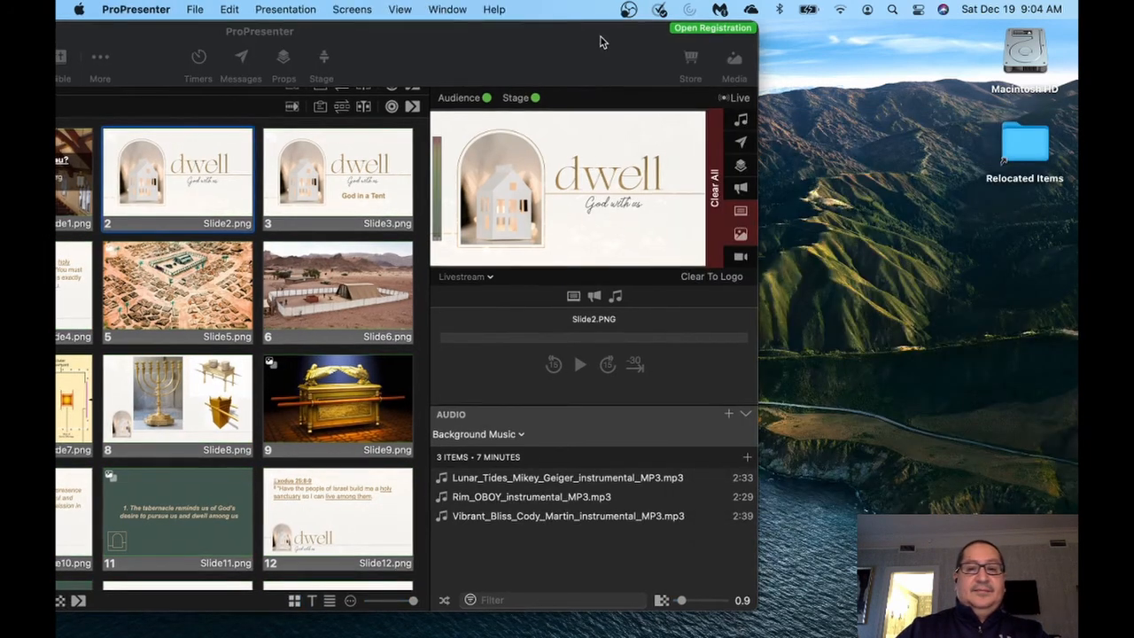
double_click(600, 35)
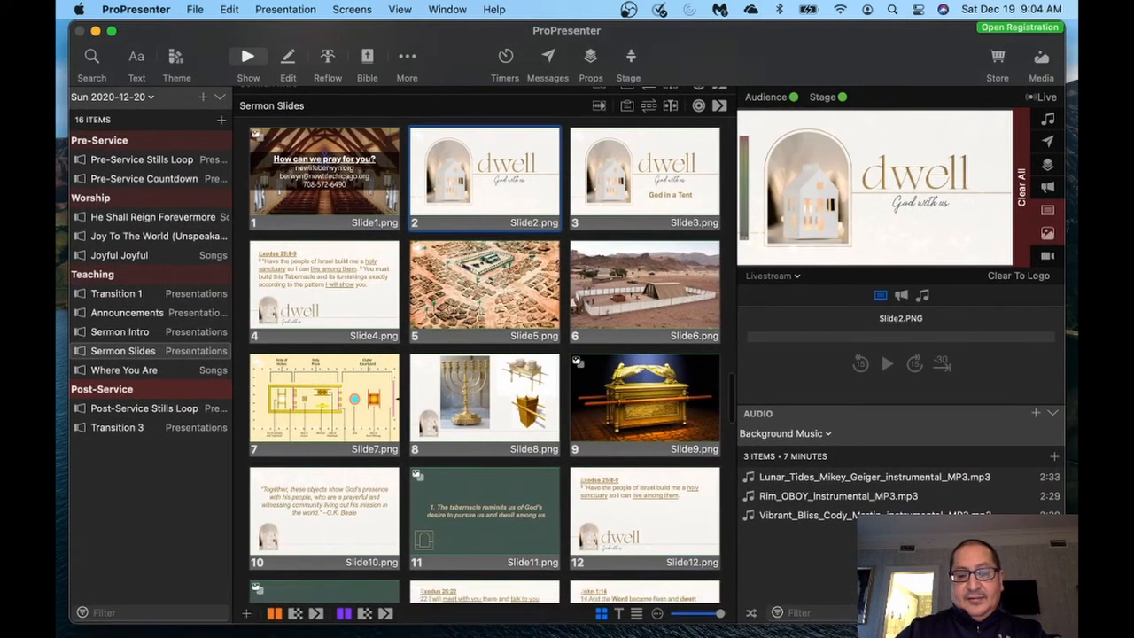
Review the imported slides in Sermon Slides, sending Slide20 to the live output, and display the Where You Are song.
scroll(381, 345, "up", 3)
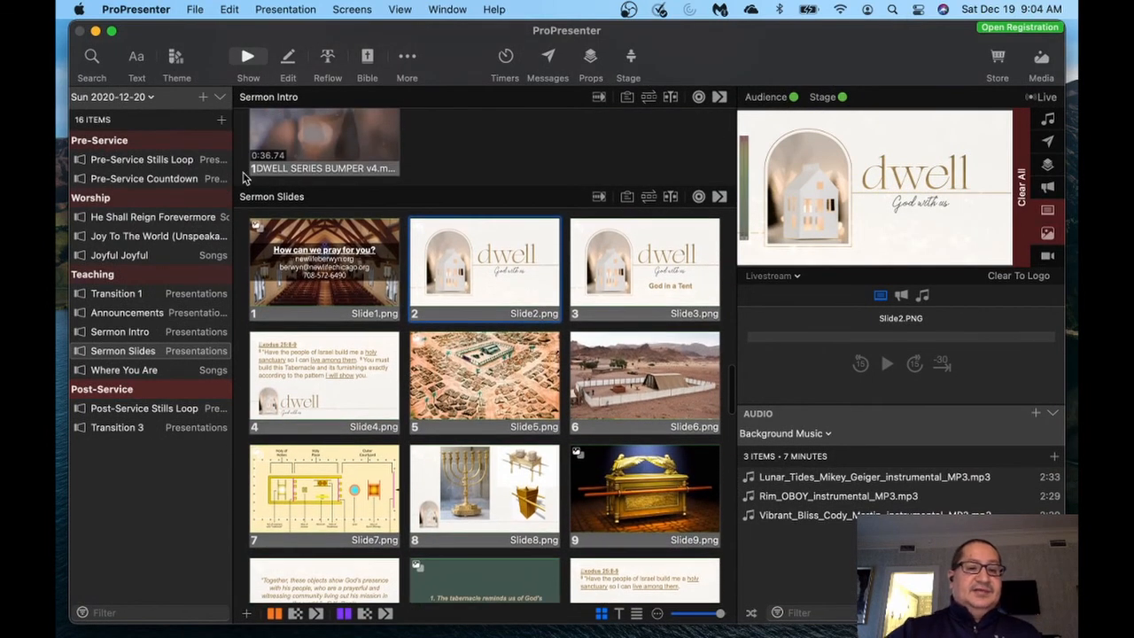
scroll(489, 312, "down", 5)
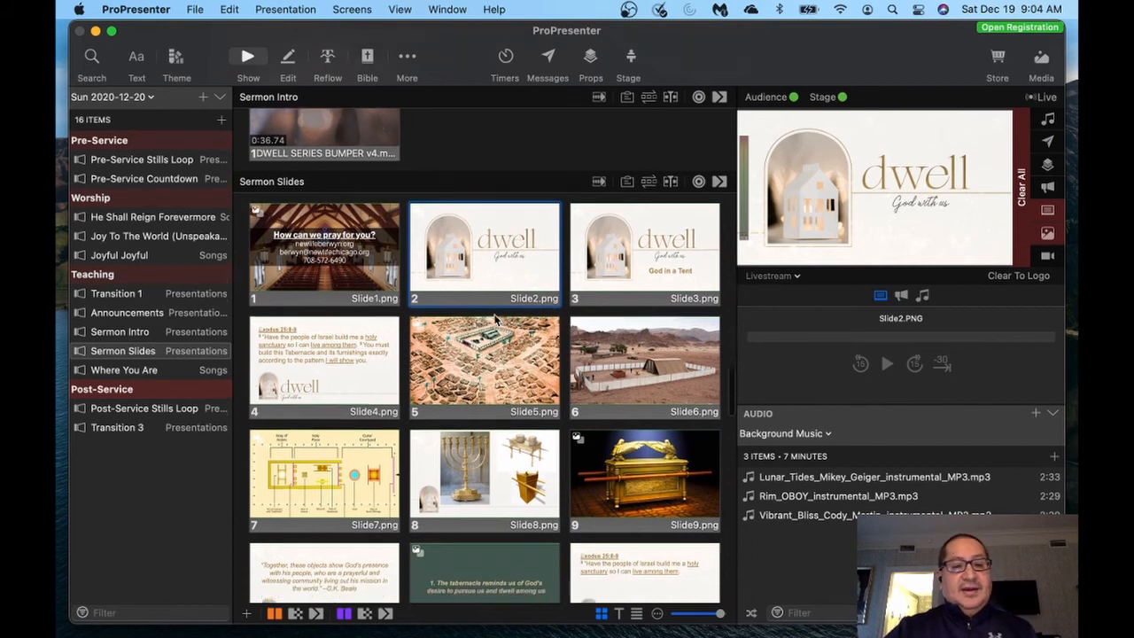
scroll(489, 340, "down", 6)
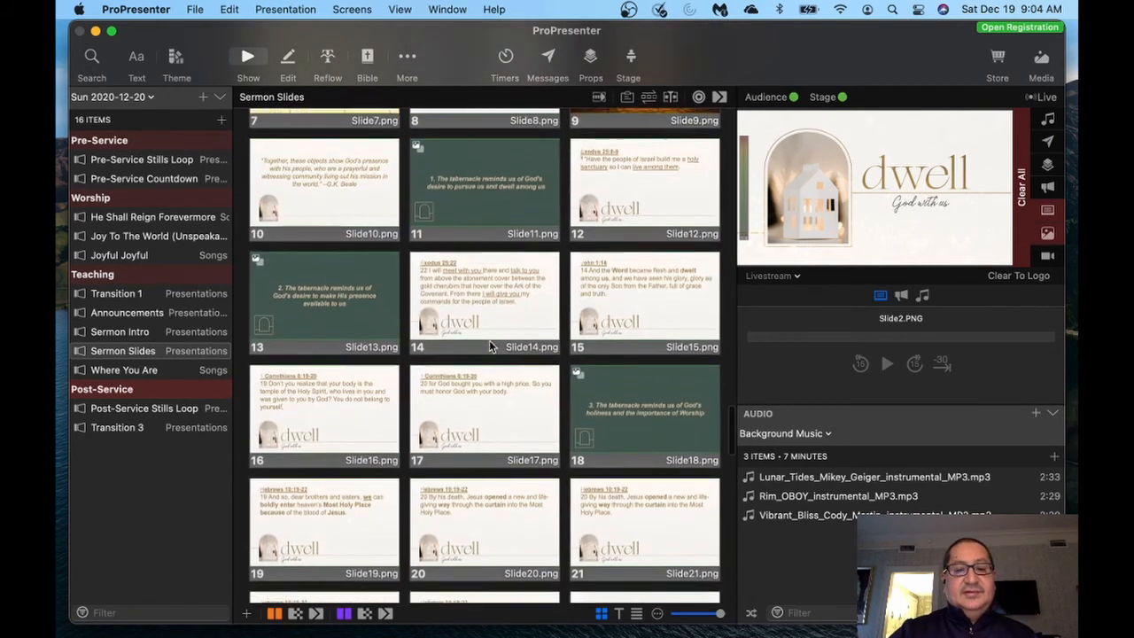
scroll(485, 329, "down", 4)
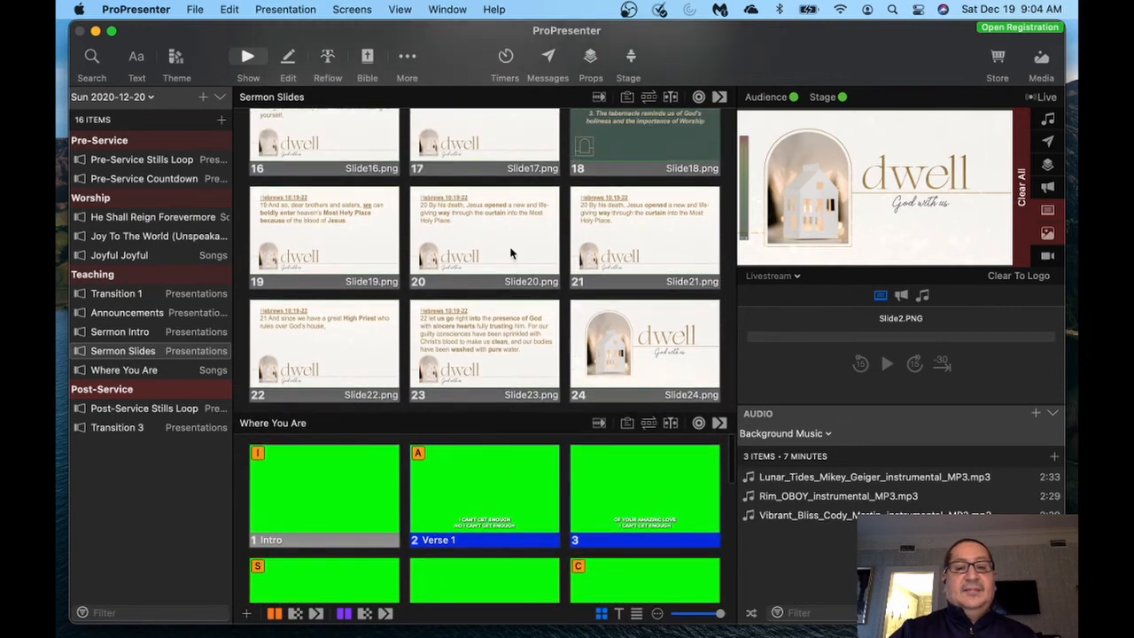
left_click(510, 255)
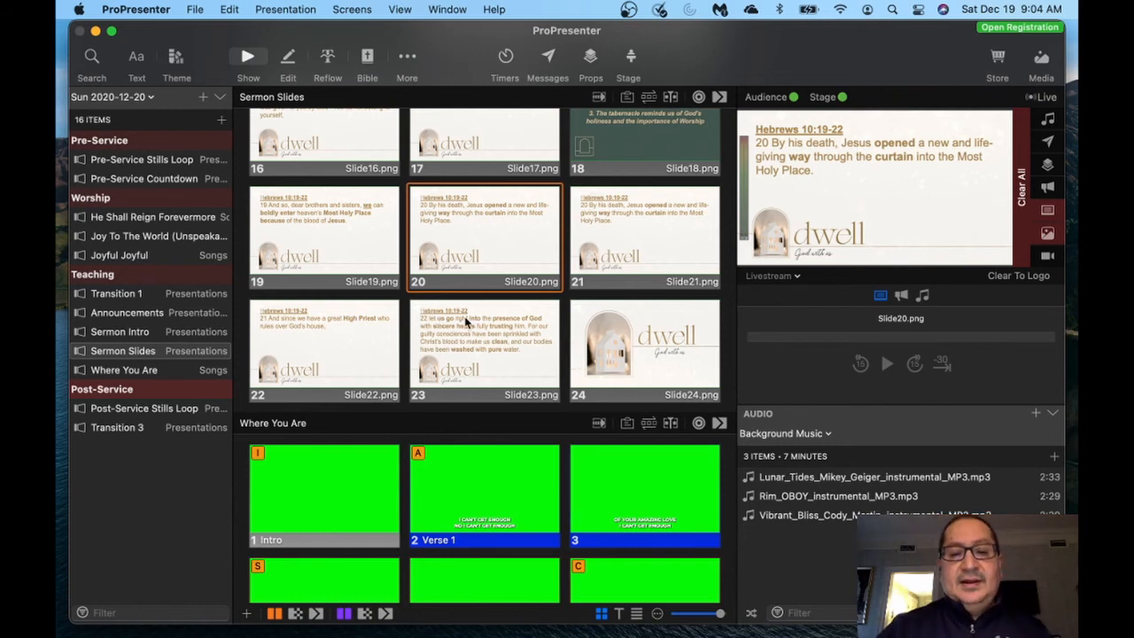
scroll(467, 324, "down", 1)
scroll(467, 323, "up", 5)
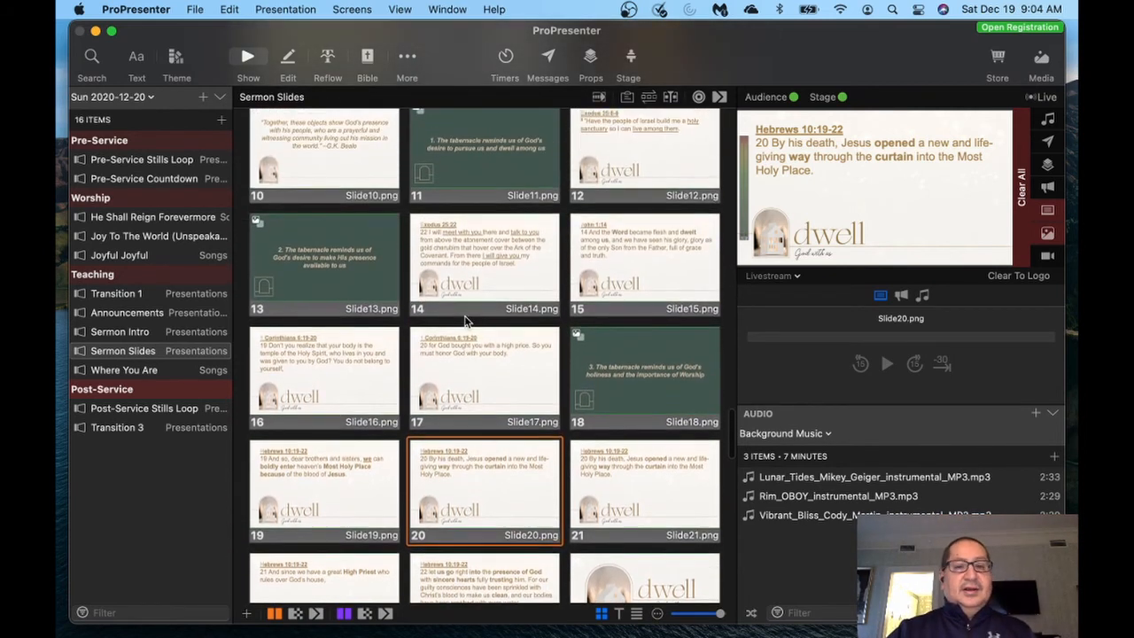
scroll(465, 320, "up", 5)
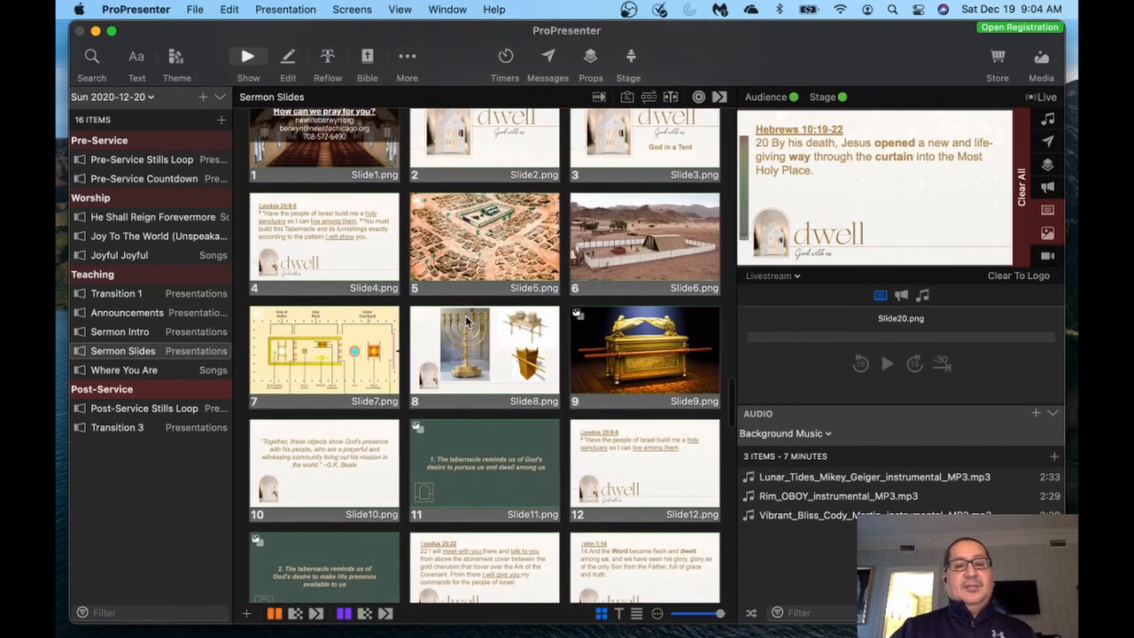
scroll(465, 315, "up", 2)
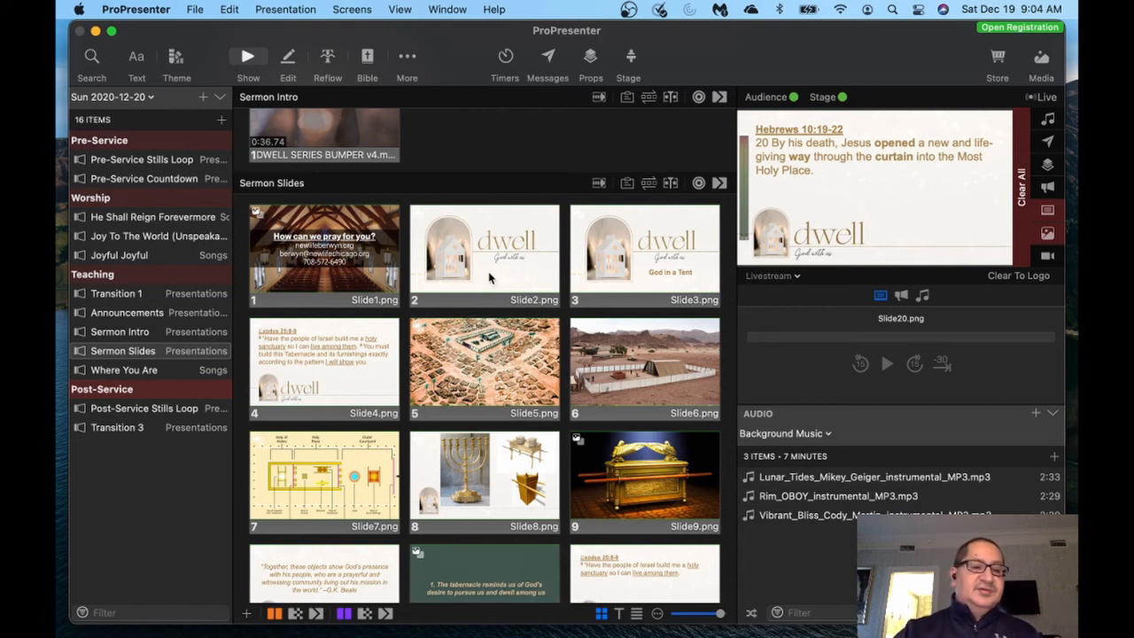
scroll(459, 341, "down", 10)
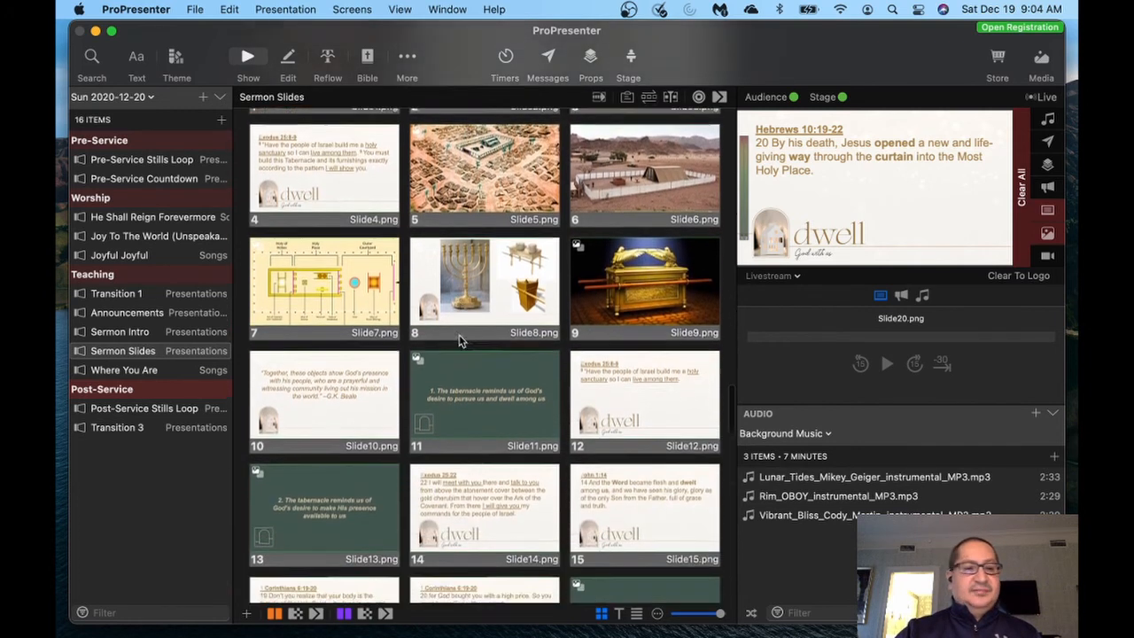
scroll(460, 337, "down", 10)
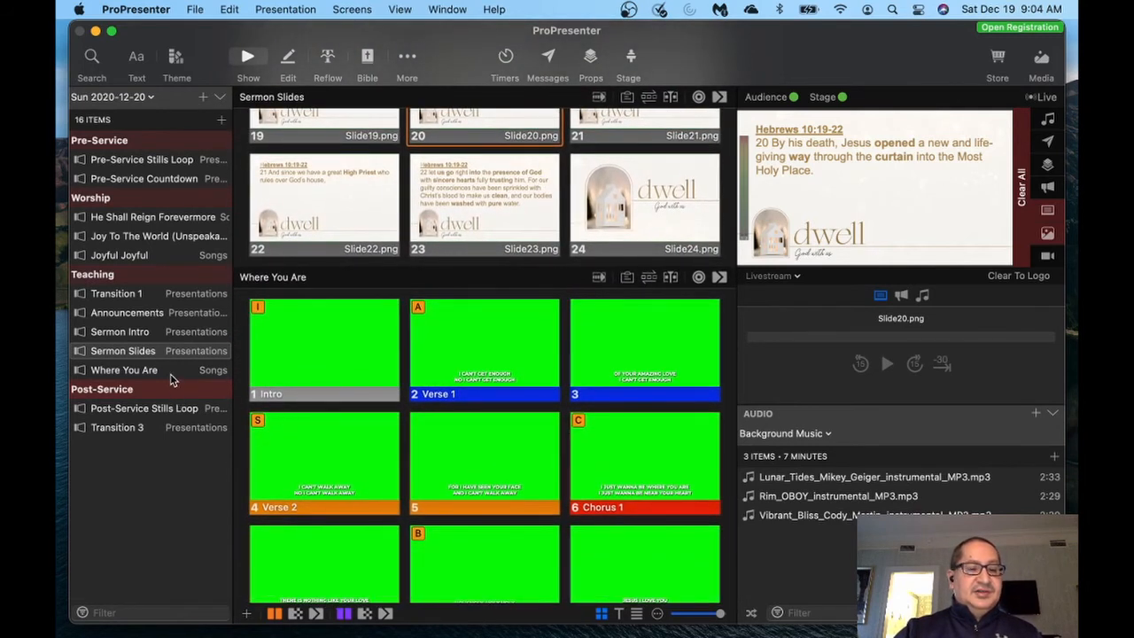
left_click(142, 371)
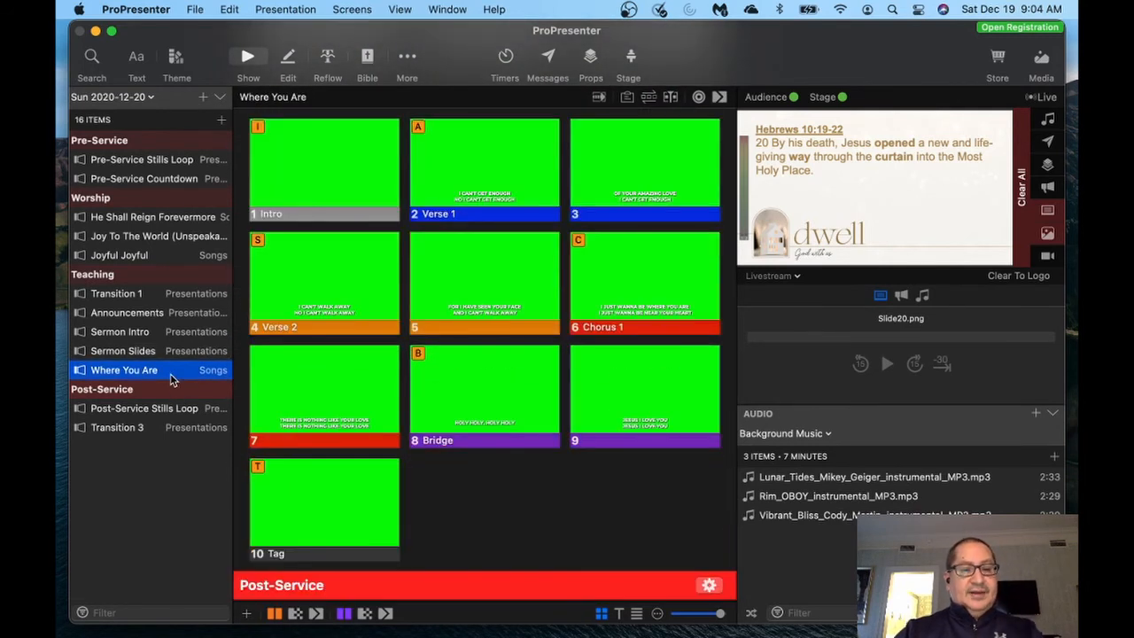
Launch Chrome and open the December 20, 2020 service plan in Planning Center from the Ministry bookmarks.
key("super+Tab")
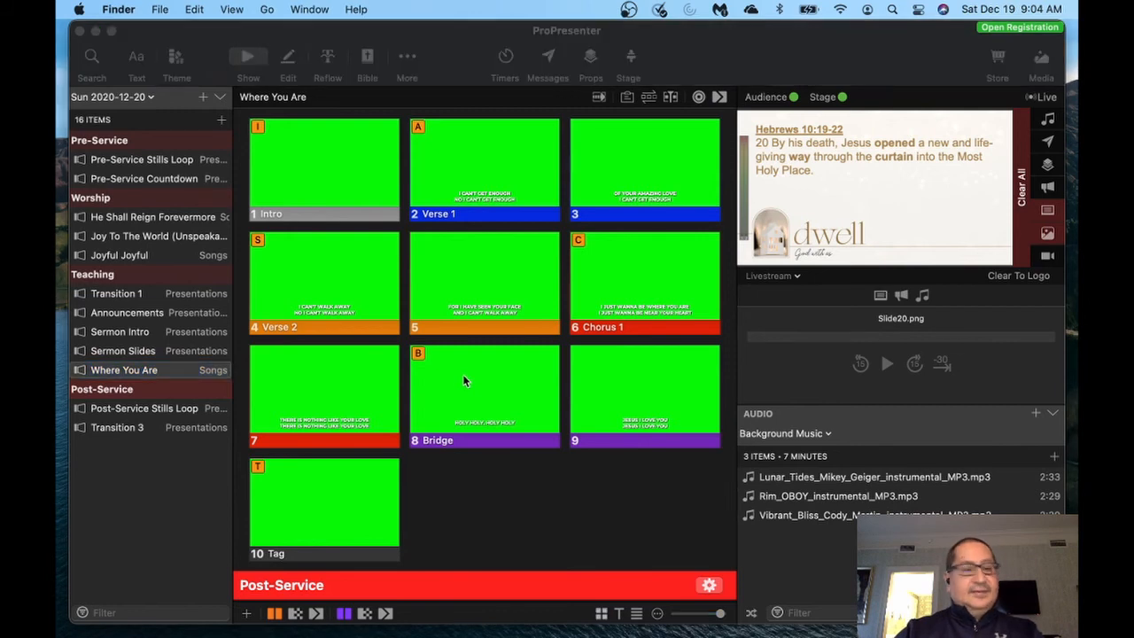
key("super+Tab")
key("super+Tab")
key("super+Tab")
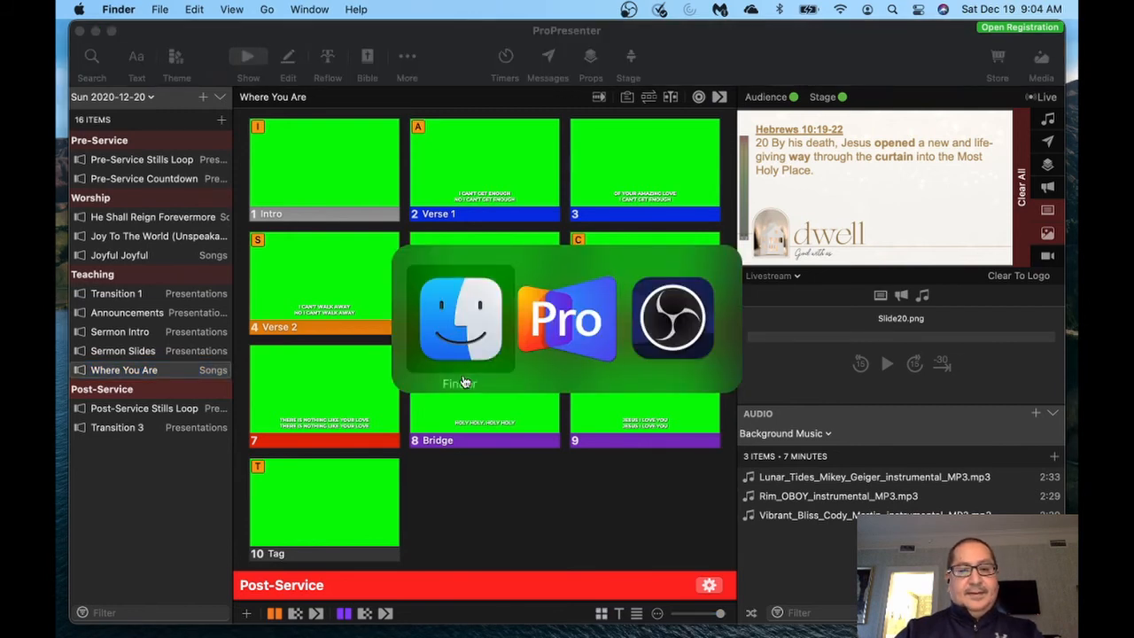
mouse_move(417, 611)
left_click(351, 605)
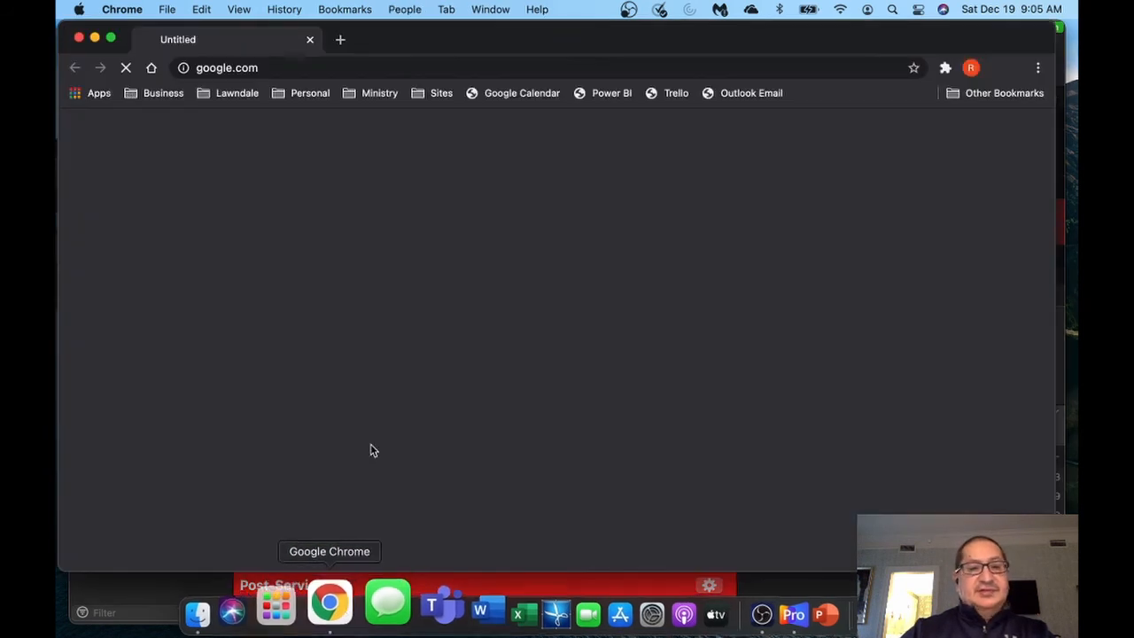
left_click(383, 96)
left_click(389, 126)
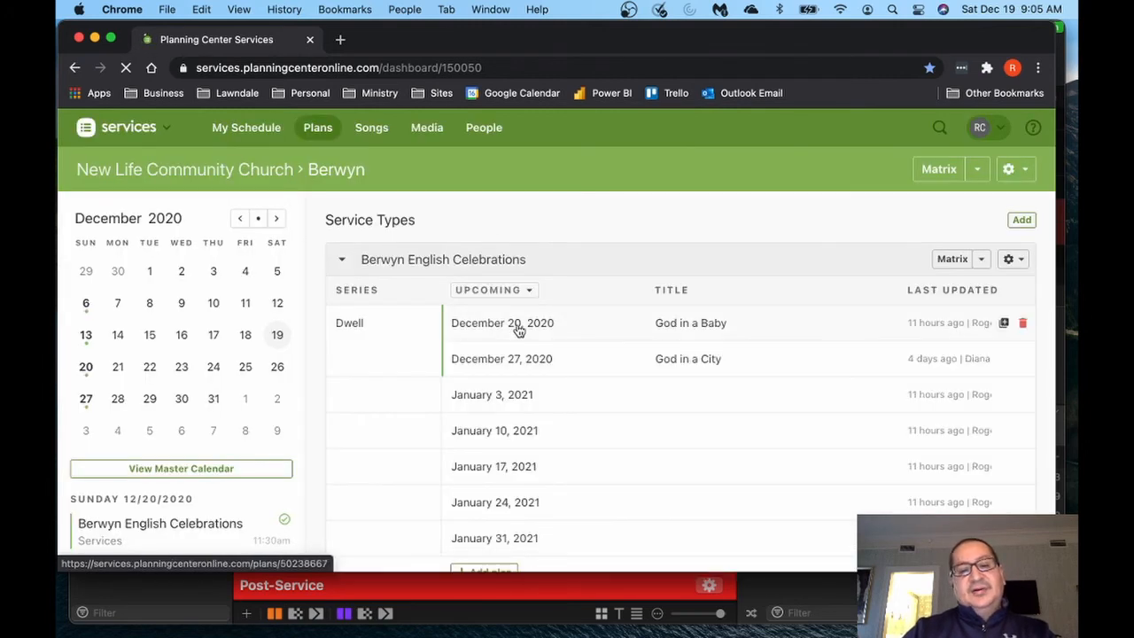
left_click(519, 329)
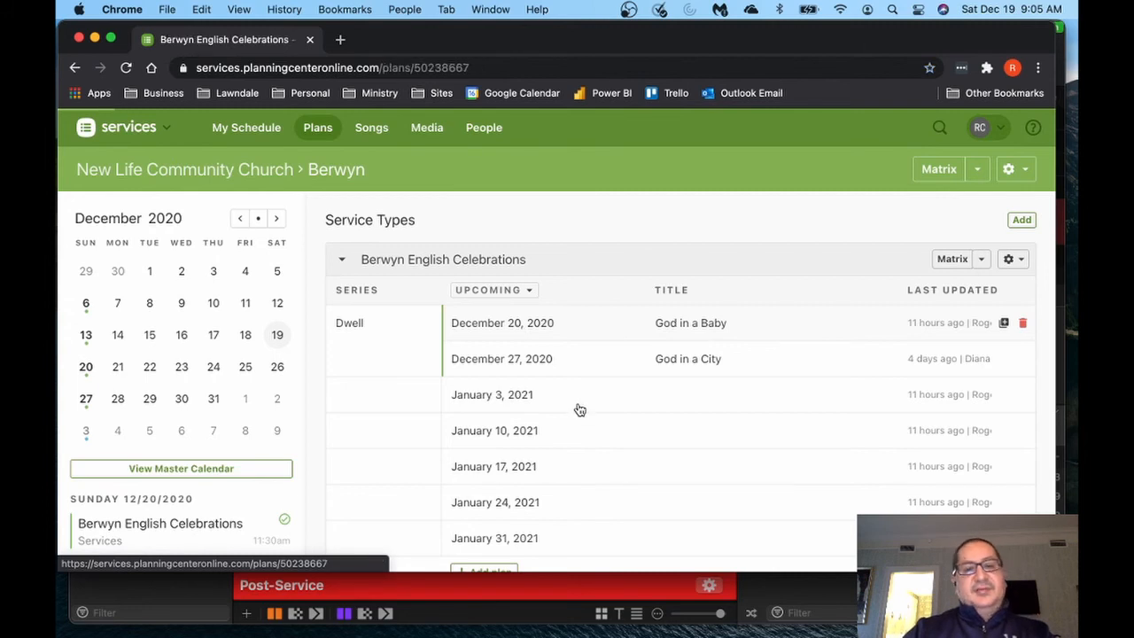
Look through the service order for the song after the message and open the O Come All Ye Faithful item.
scroll(589, 443, "down", 5)
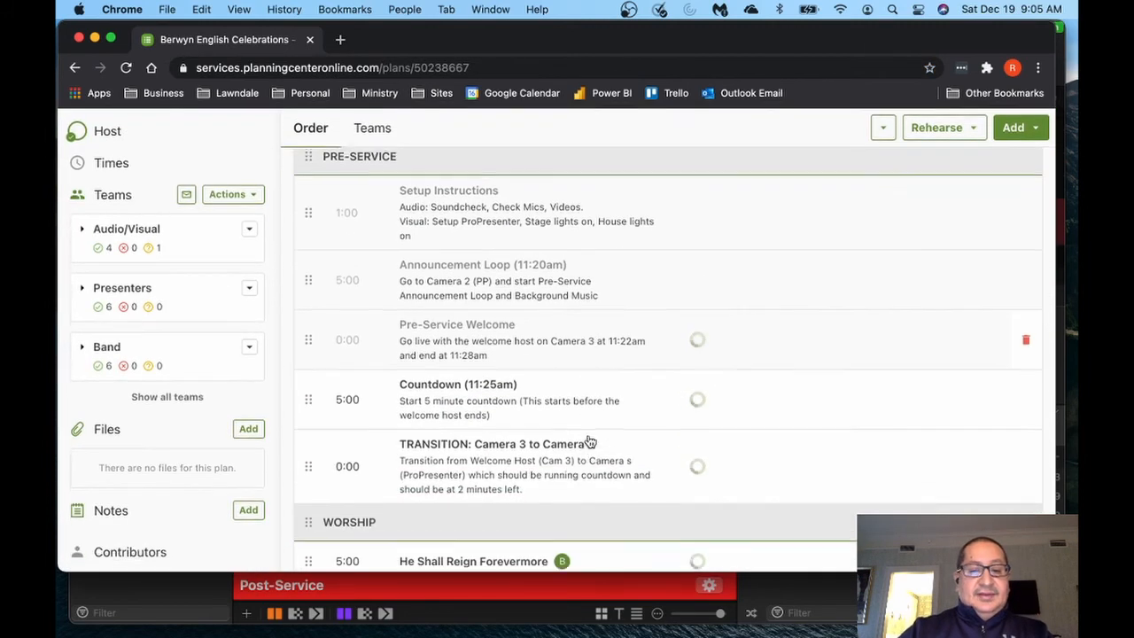
scroll(589, 441, "down", 5)
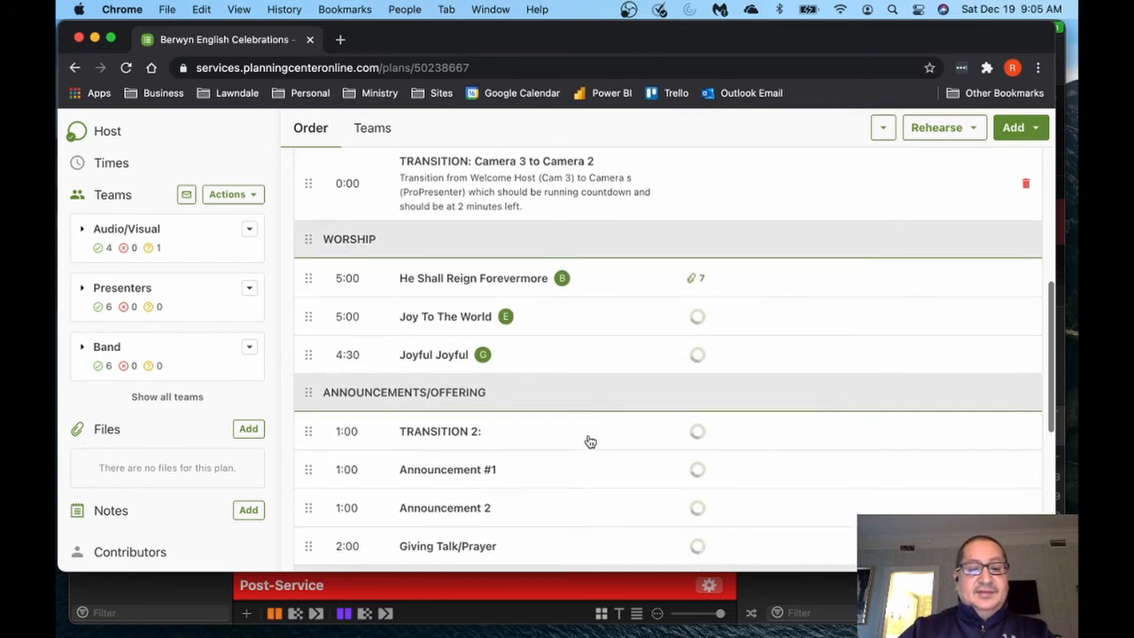
scroll(590, 441, "down", 5)
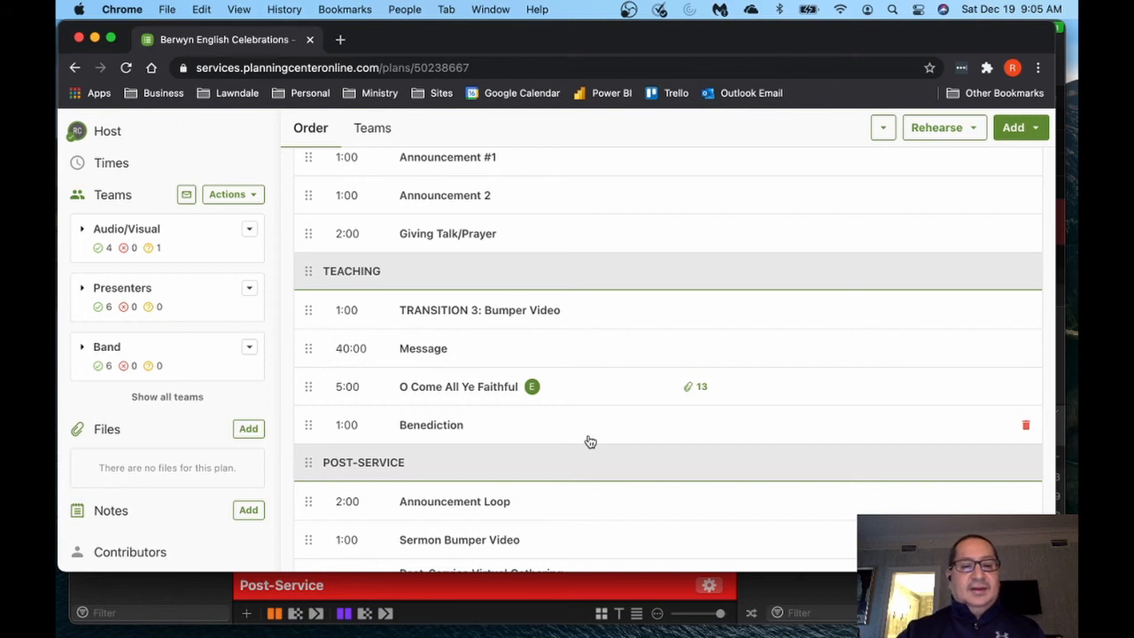
scroll(519, 433, "up", 1)
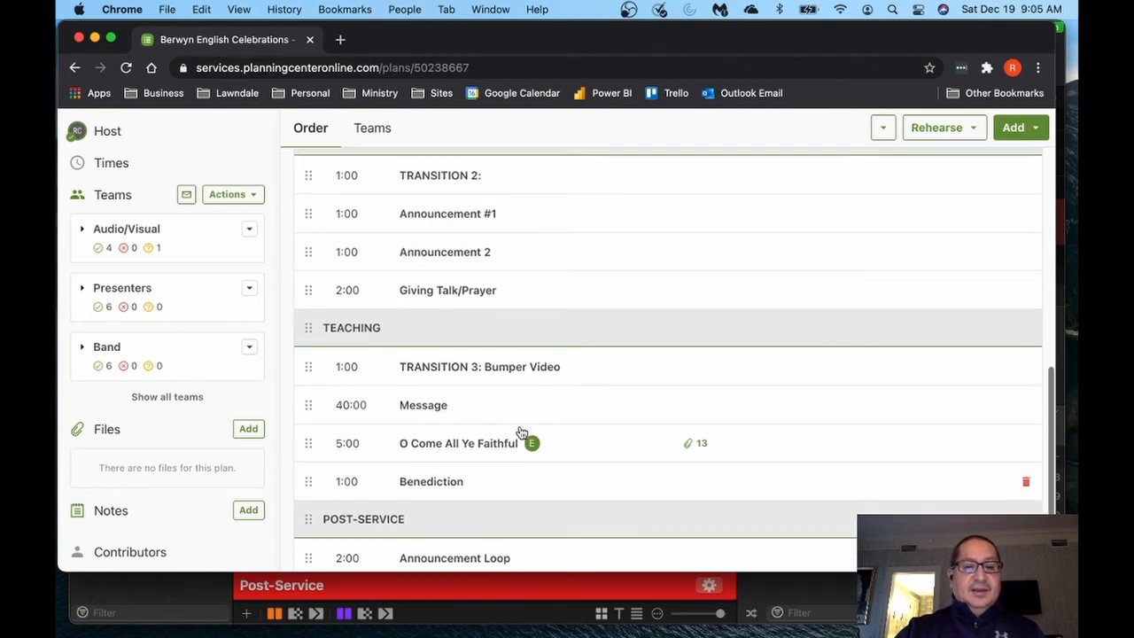
left_click(481, 450)
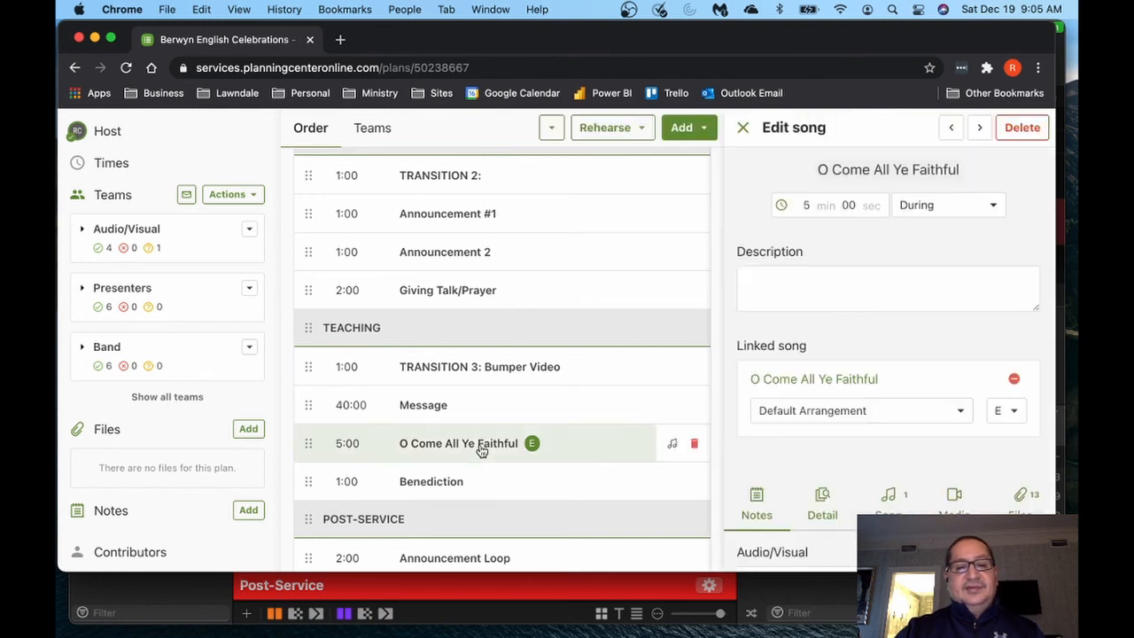
Examine the files attached to O Come All Ye Faithful, including the song, arrangement and key of E files.
scroll(879, 443, "down", 5)
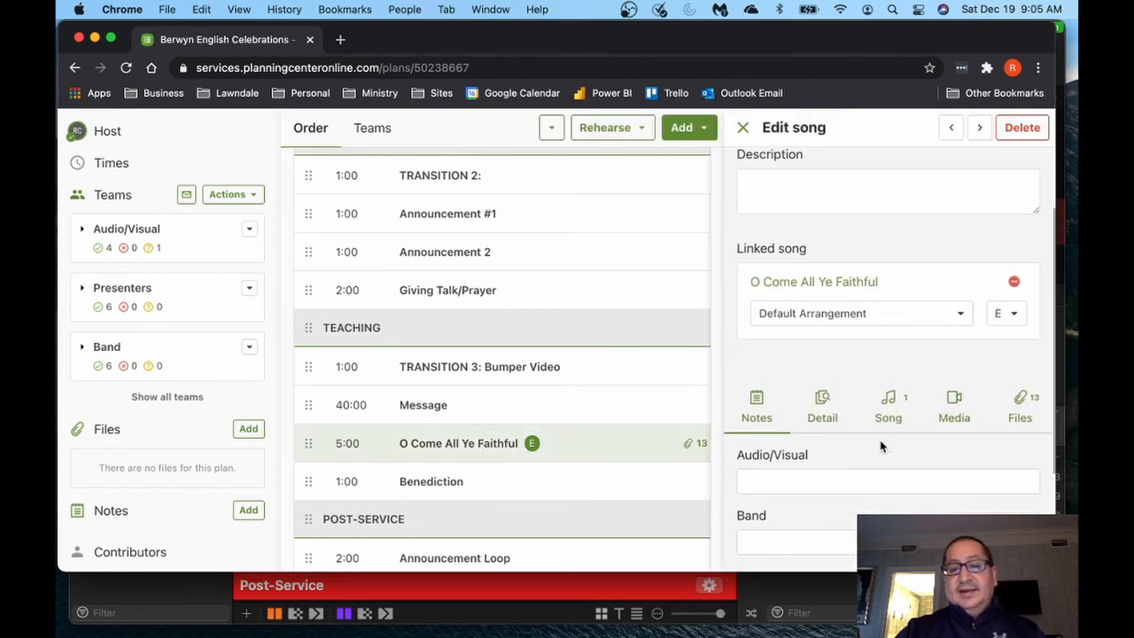
scroll(879, 440, "down", 3)
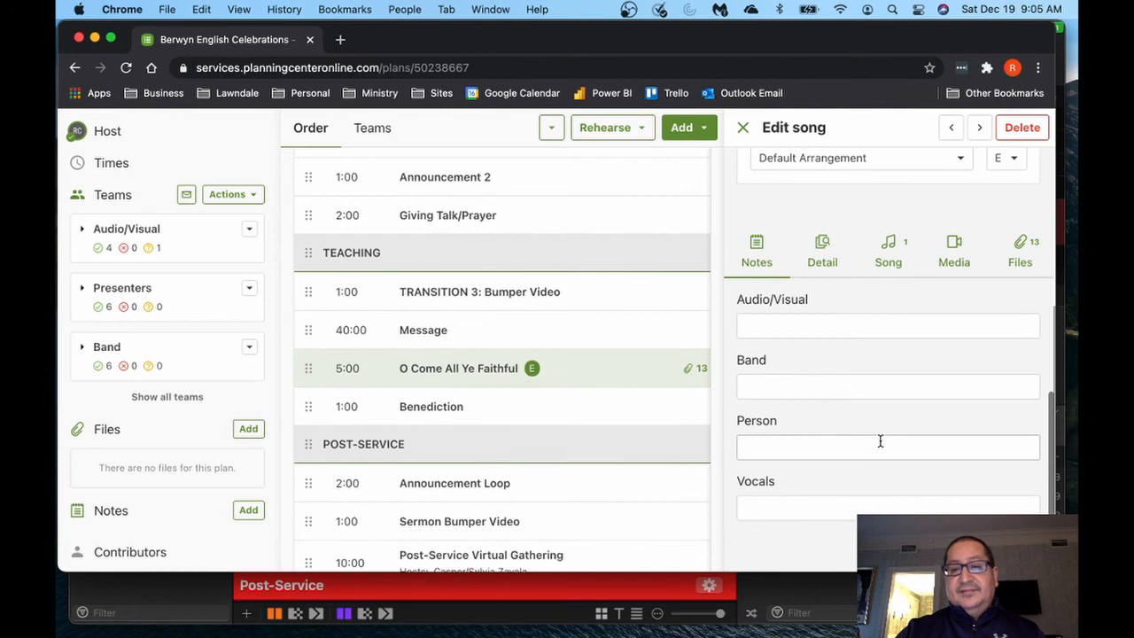
scroll(930, 408, "up", 3)
left_click(1019, 381)
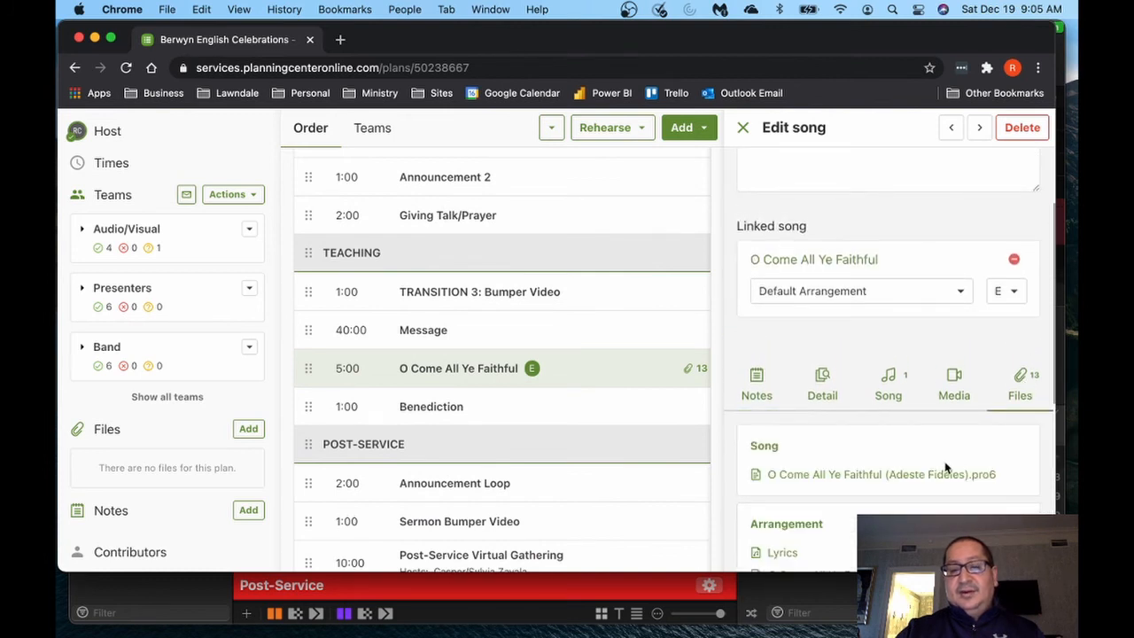
scroll(946, 469, "down", 3)
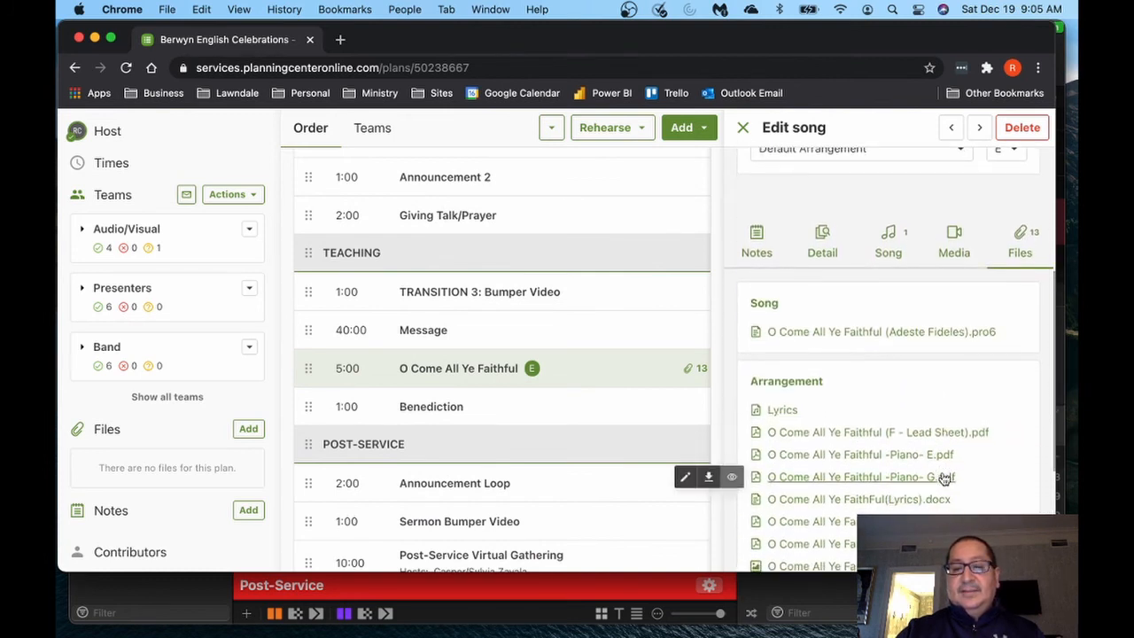
scroll(945, 478, "down", 2)
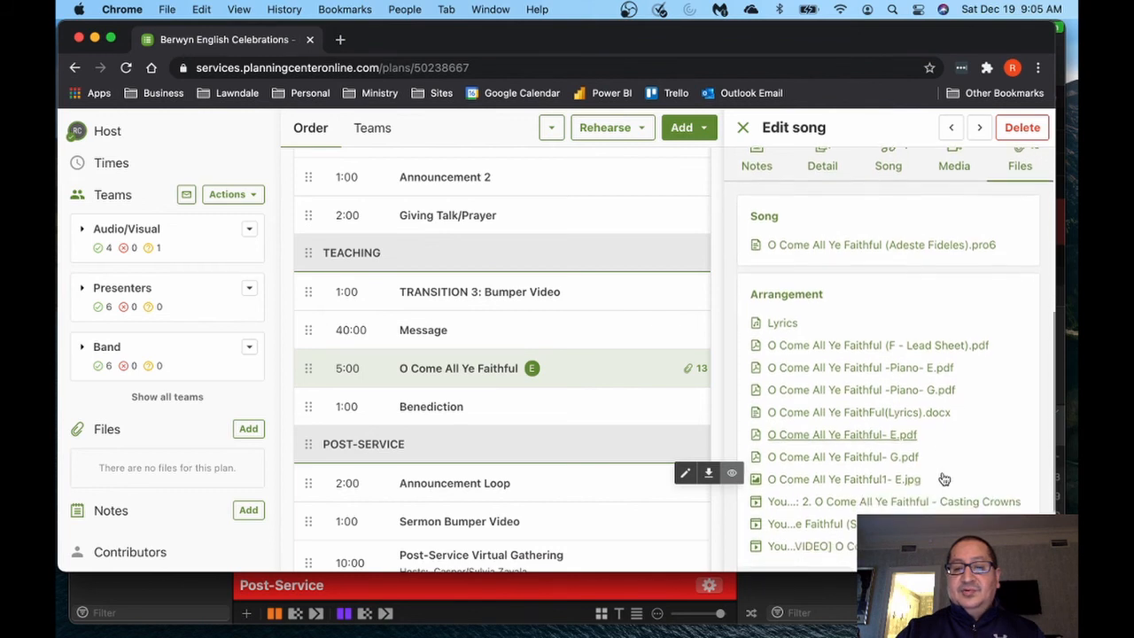
scroll(944, 478, "down", 1)
scroll(944, 478, "down", 2)
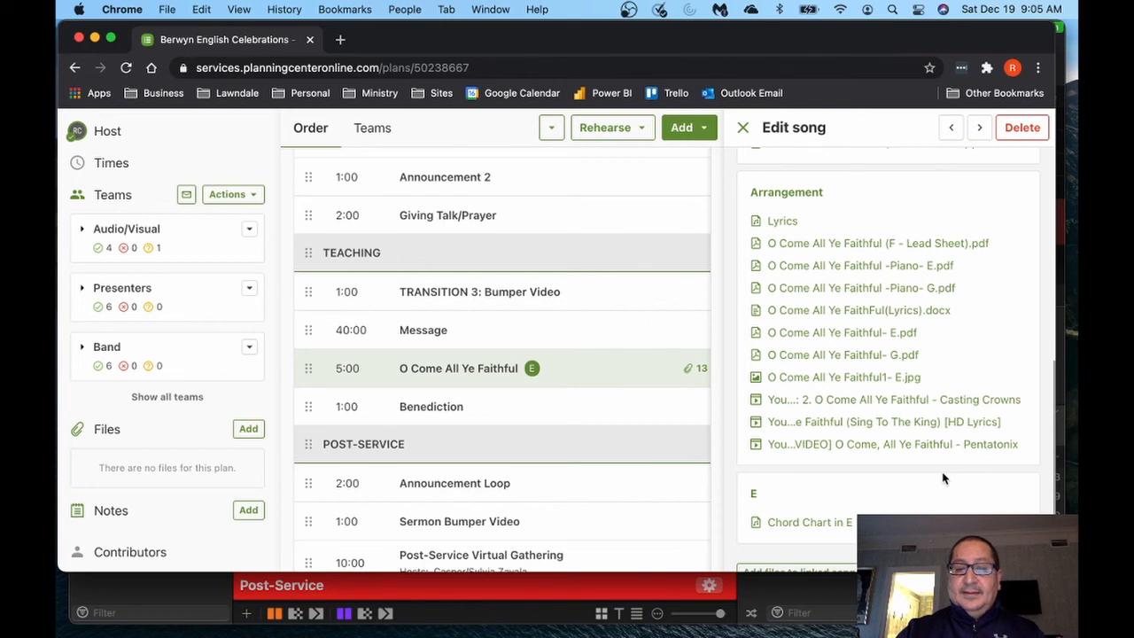
scroll(942, 479, "down", 1)
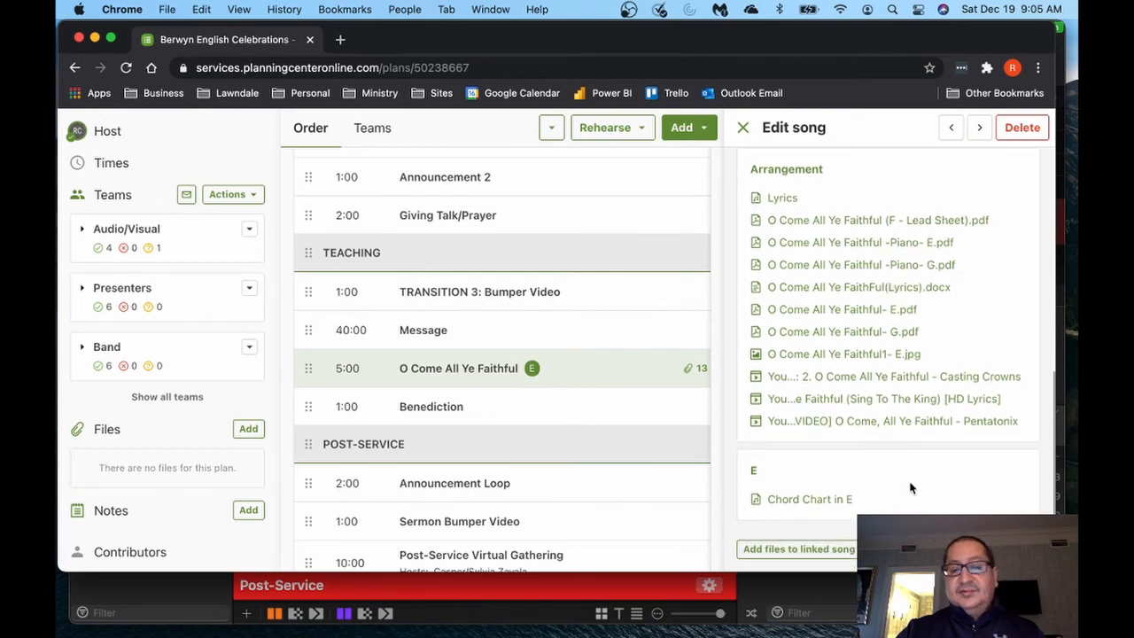
mouse_move(829, 505)
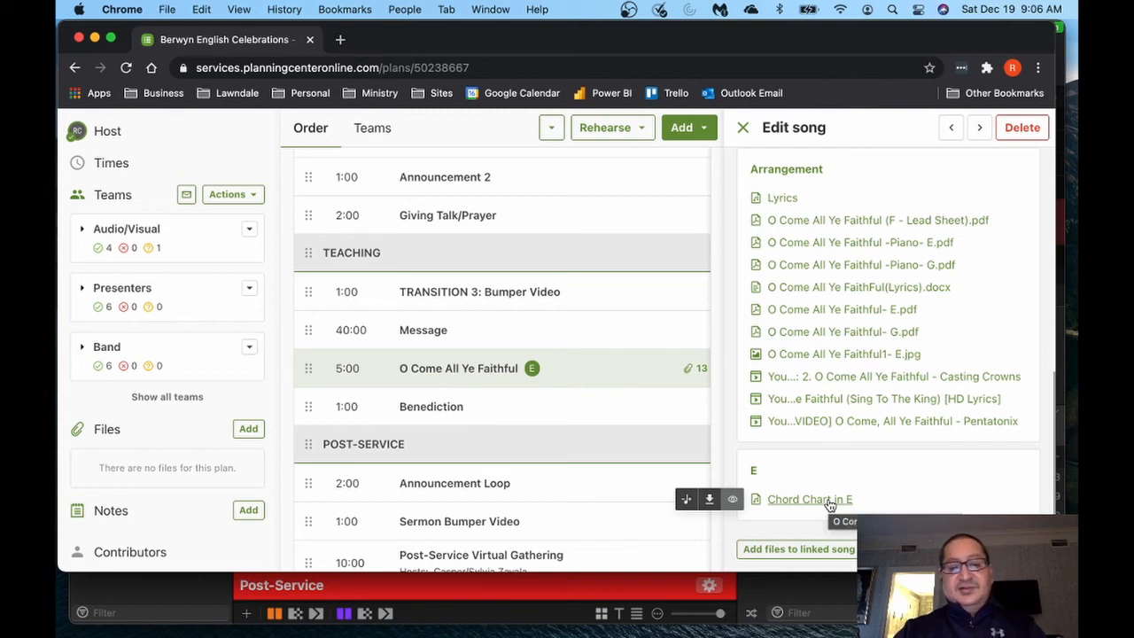
mouse_move(891, 382)
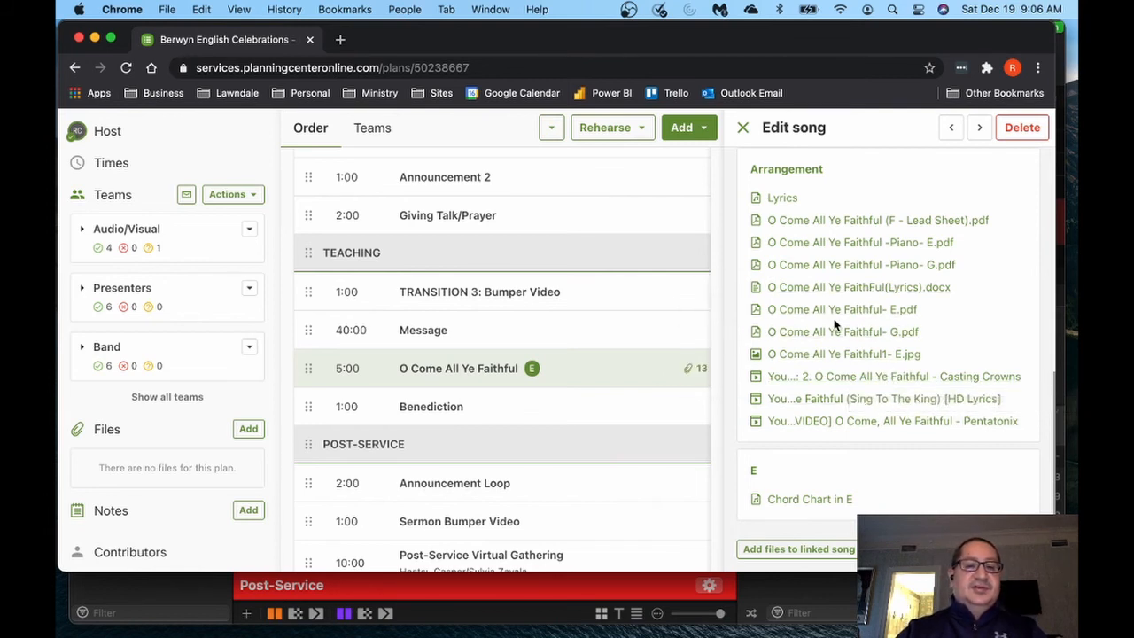
Switch back to ProPresenter and search the local library for "O come all".
key("super+Tab")
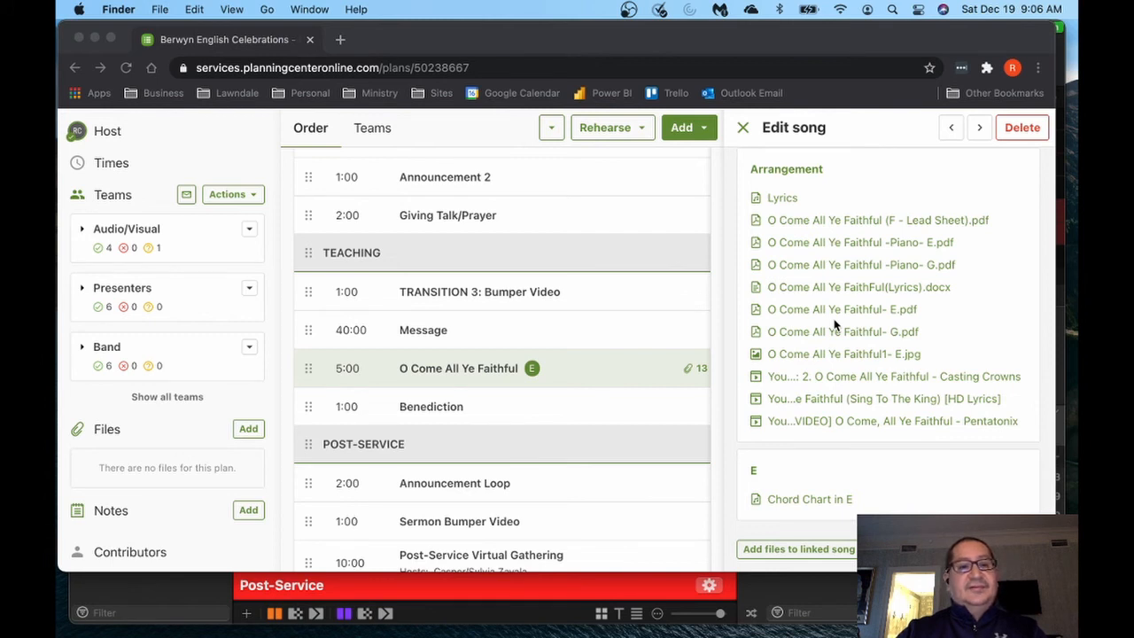
key("super+Tab")
key("super+Tab")
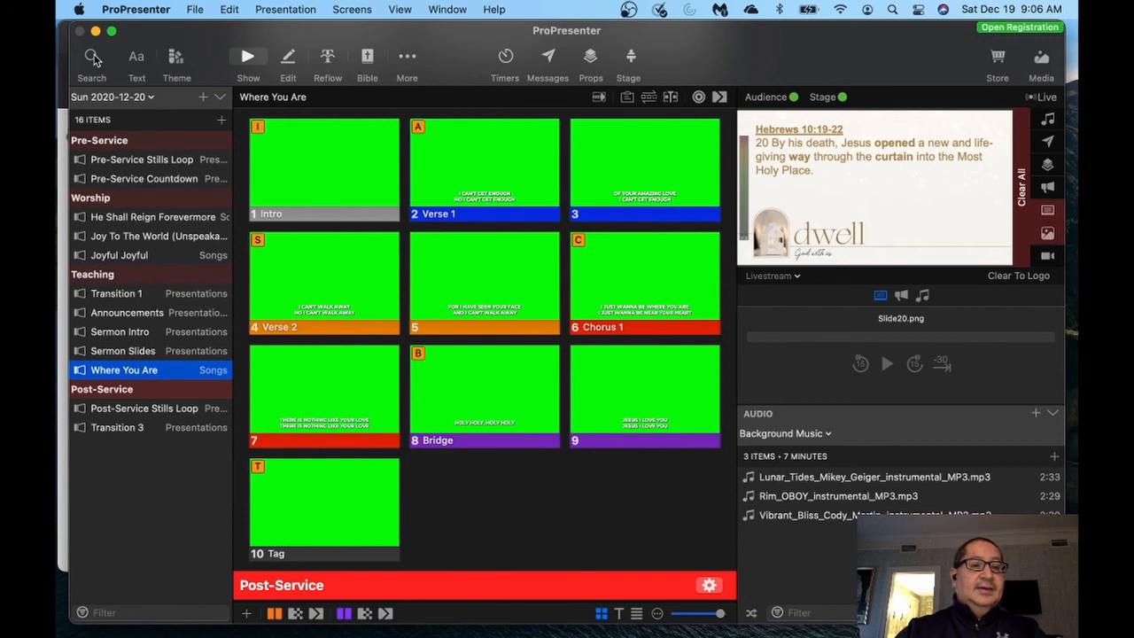
left_click(92, 56)
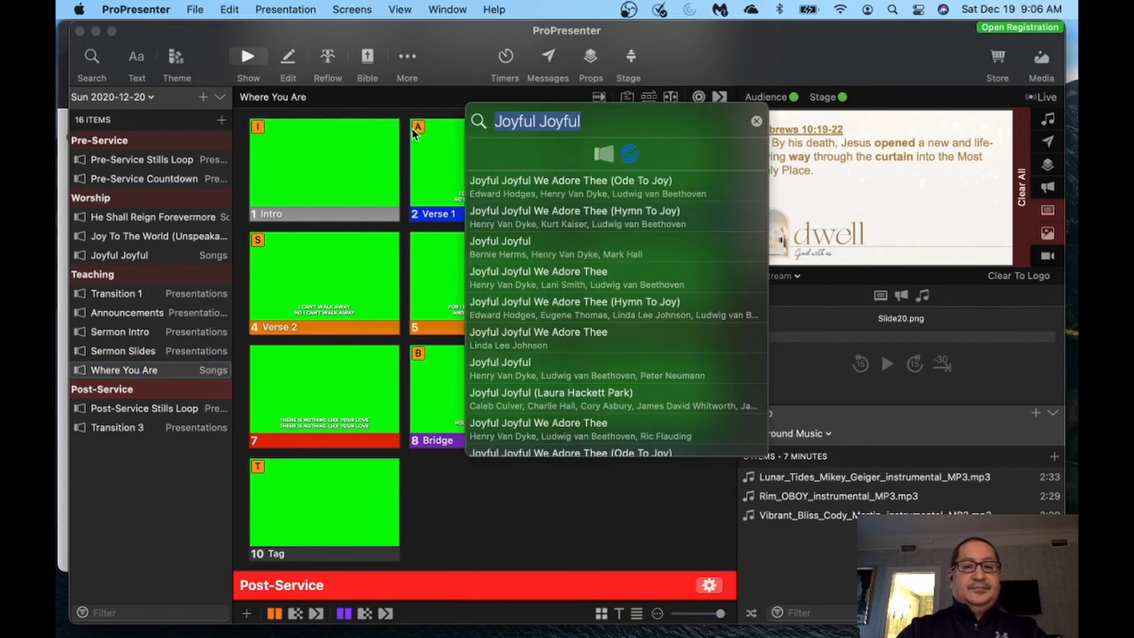
left_click(604, 156)
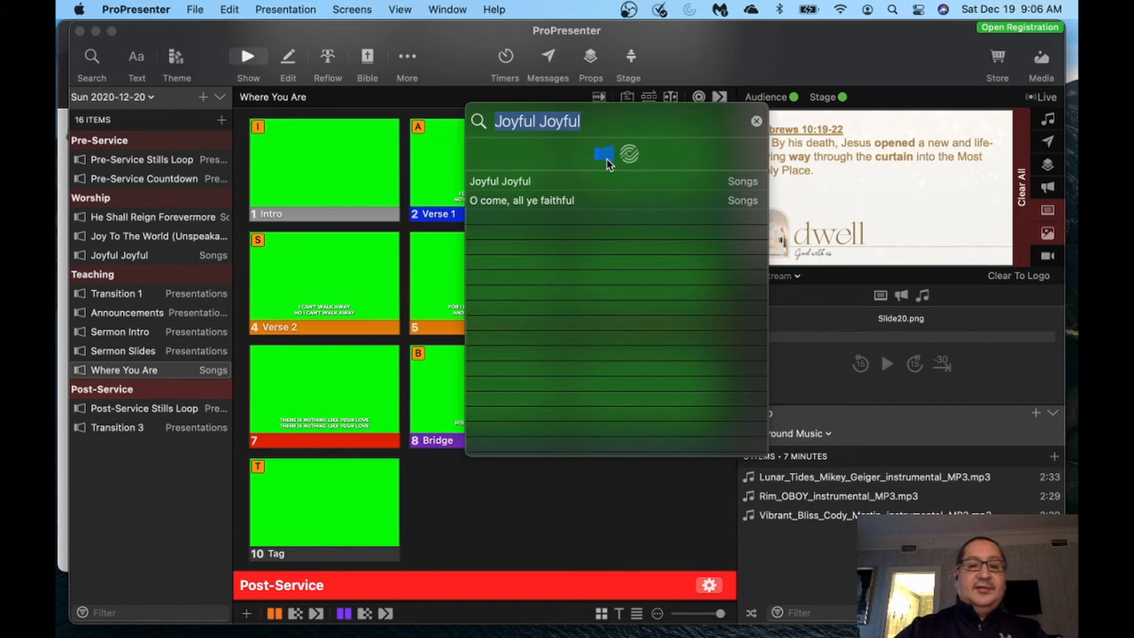
type("O come")
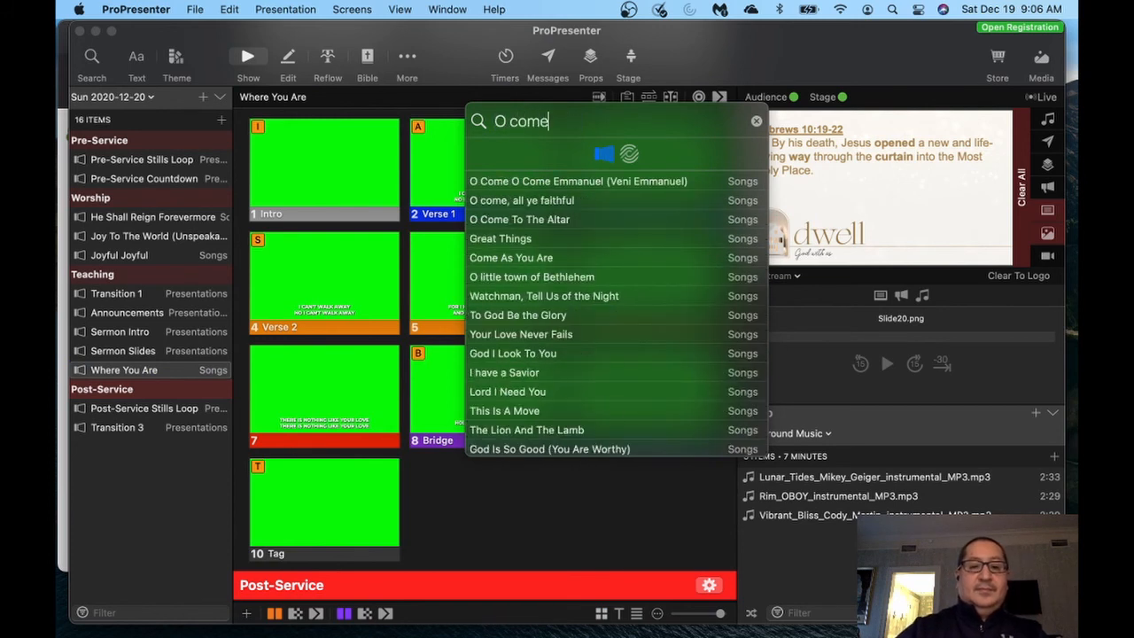
type(" O")
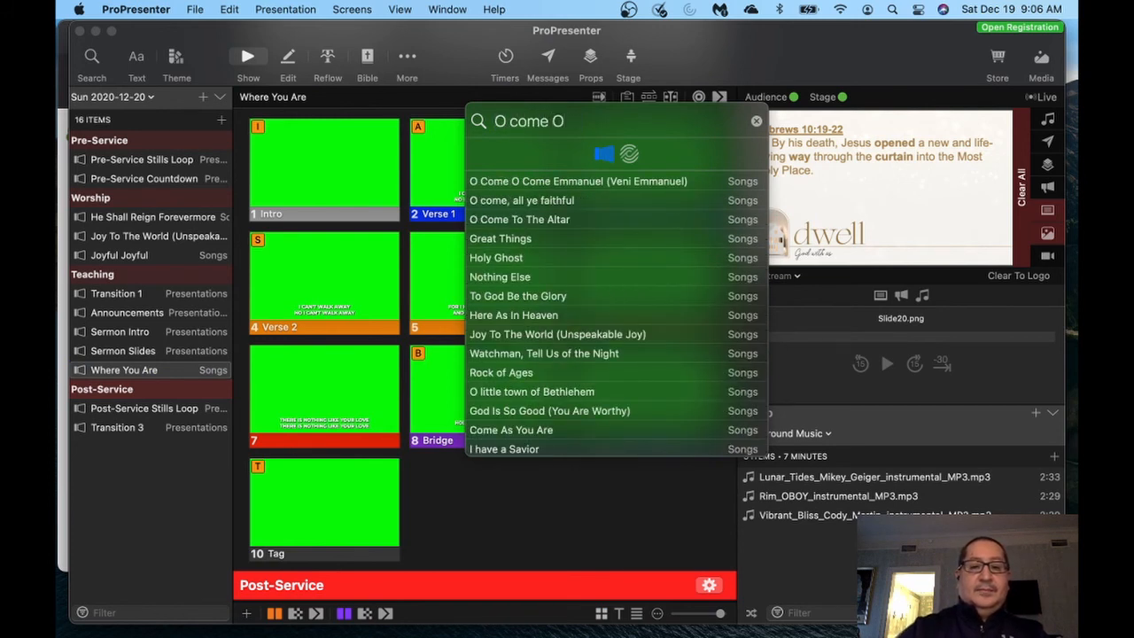
key("BackSpace")
type("all")
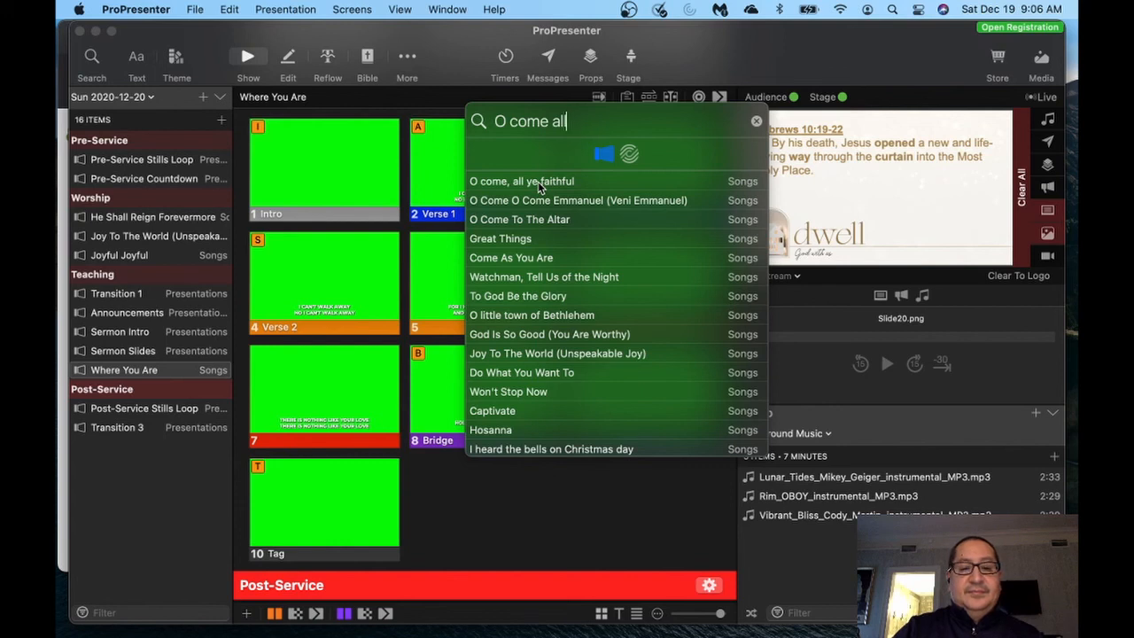
Add the library song O come, all ye faithful to the Teaching section of the playlist, directly above Where You Are.
left_click(535, 184)
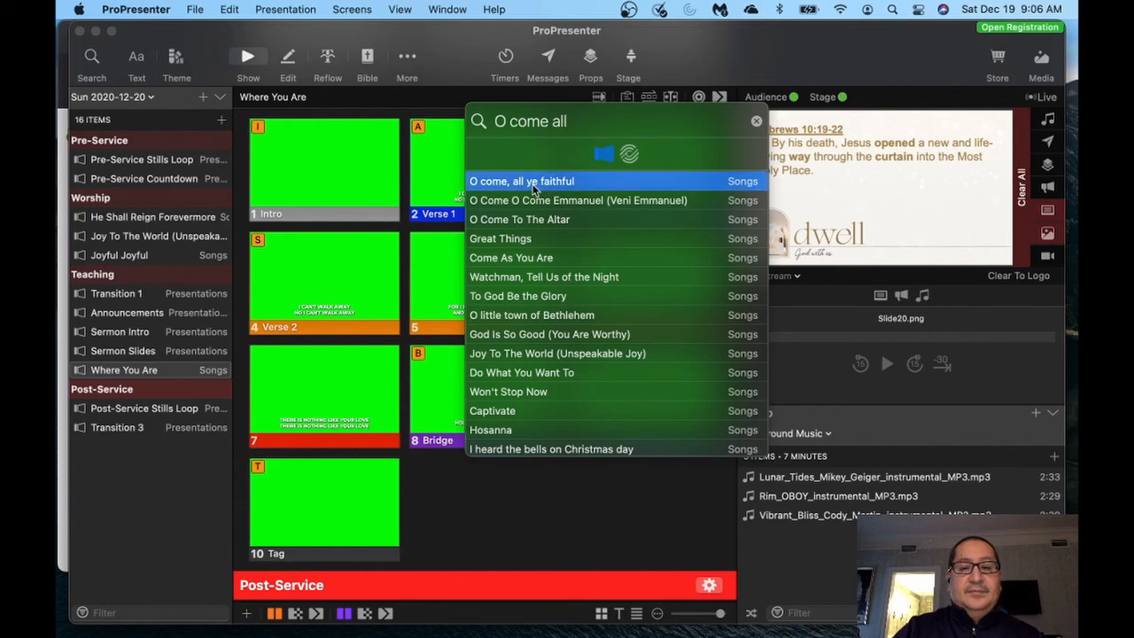
left_click_drag(521, 188, 168, 367)
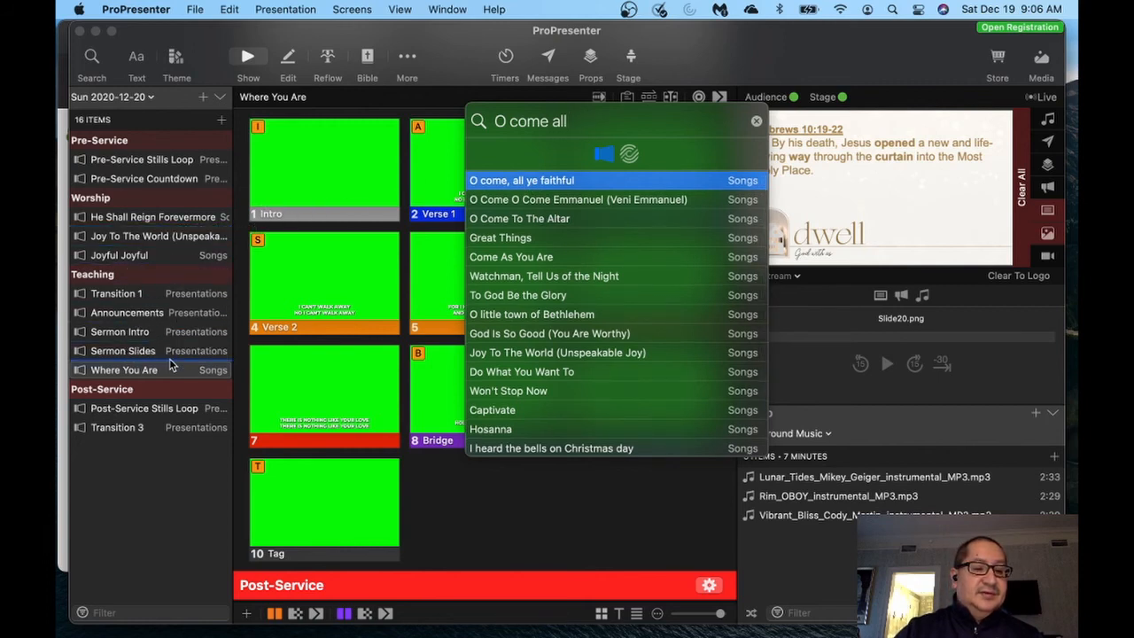
left_click(162, 373)
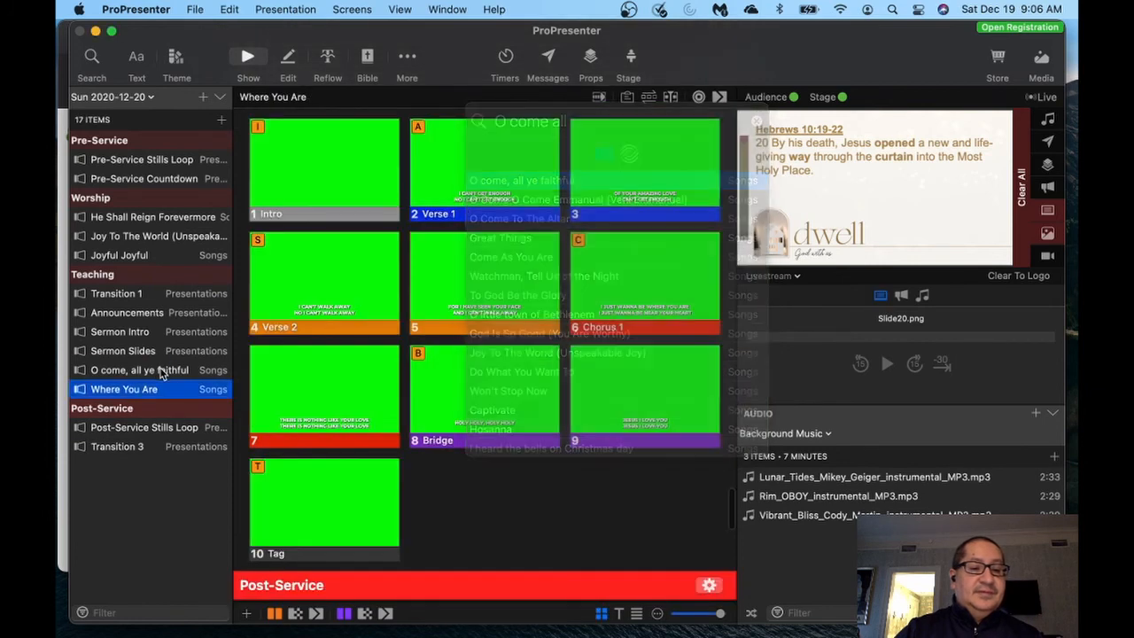
Review the slides of O come, all ye faithful and remove the song from the Sun 2020-12-20 playlist.
left_click(154, 372)
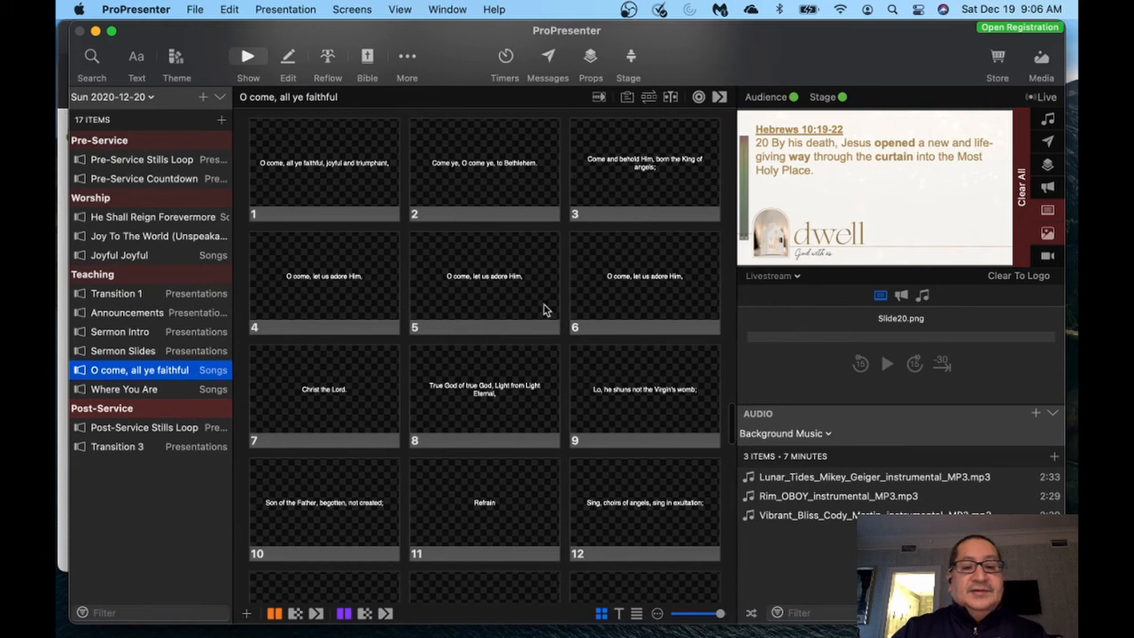
scroll(522, 315, "down", 4)
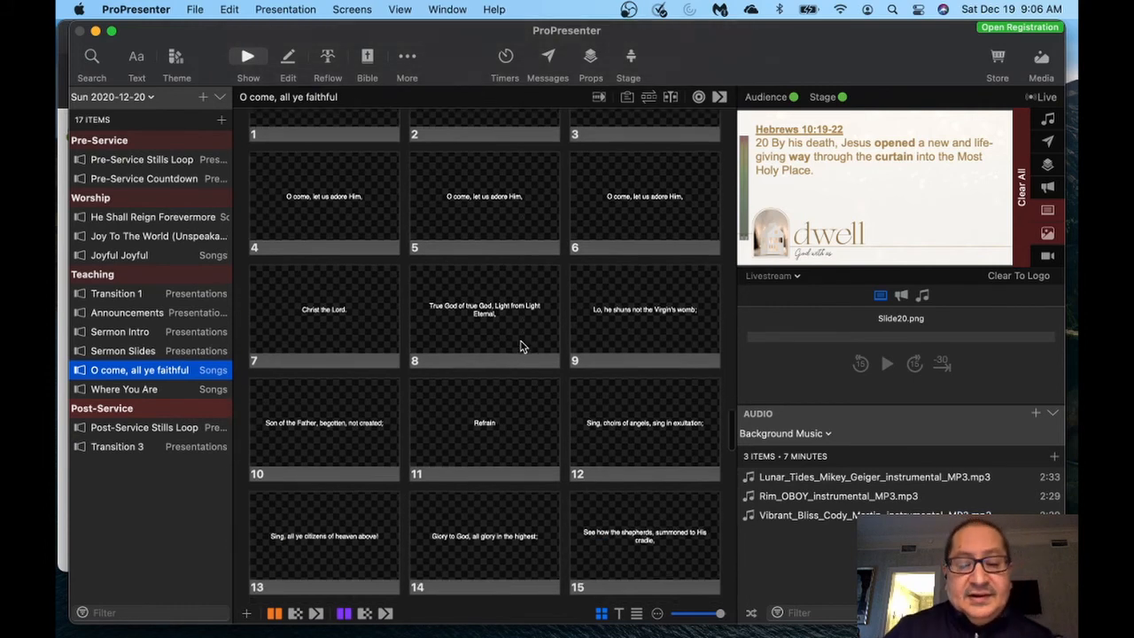
scroll(521, 345, "down", 8)
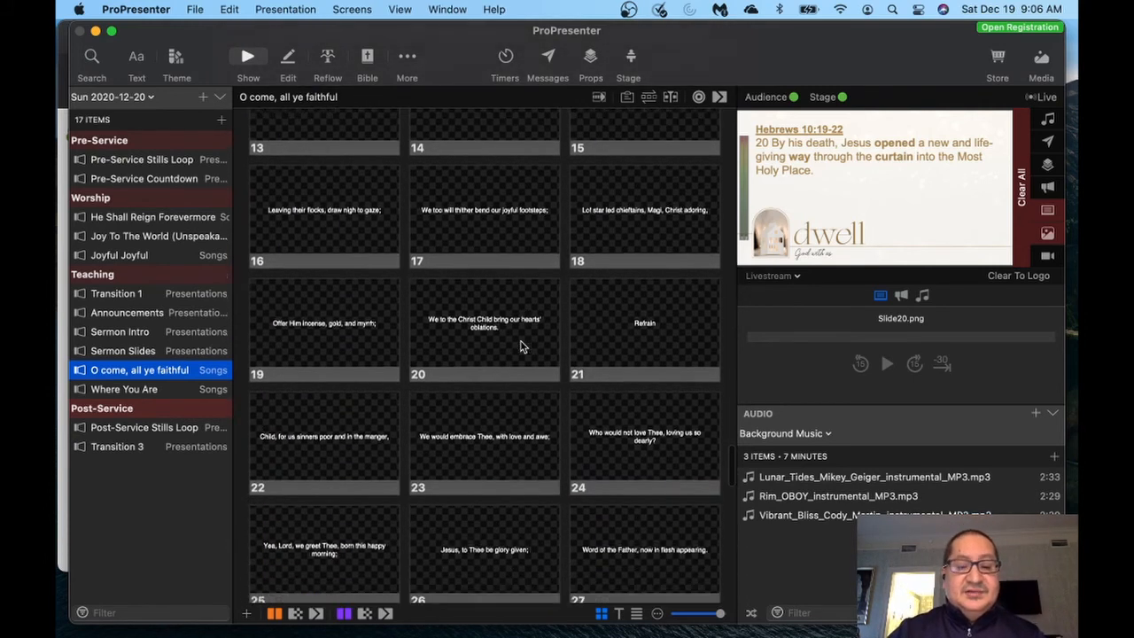
scroll(521, 341, "down", 6)
scroll(521, 344, "up", 12)
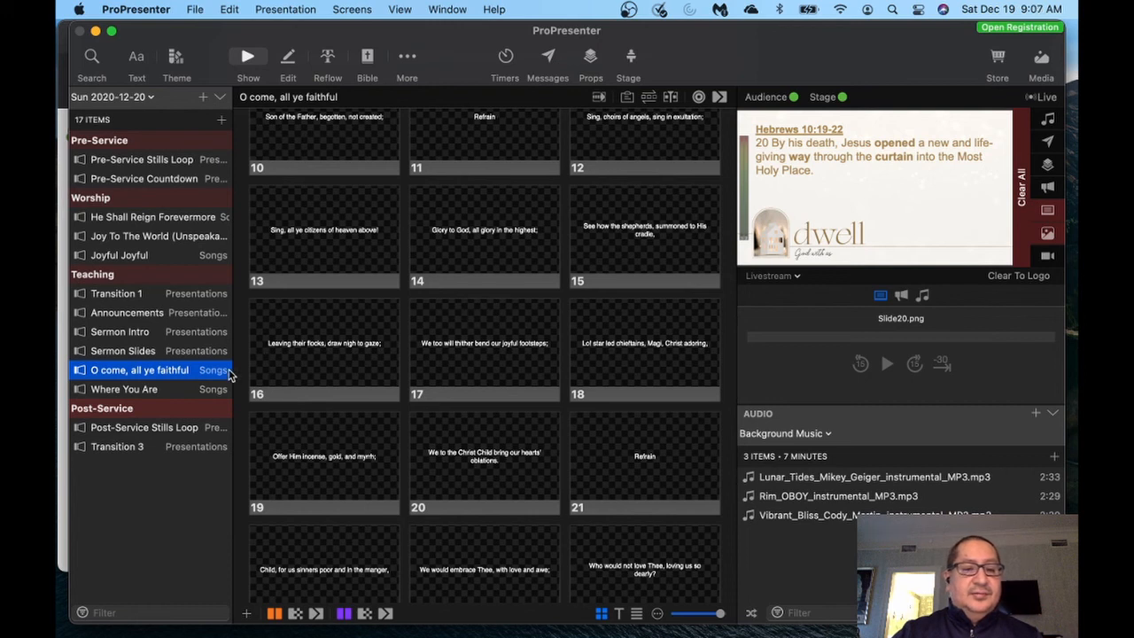
right_click(168, 372)
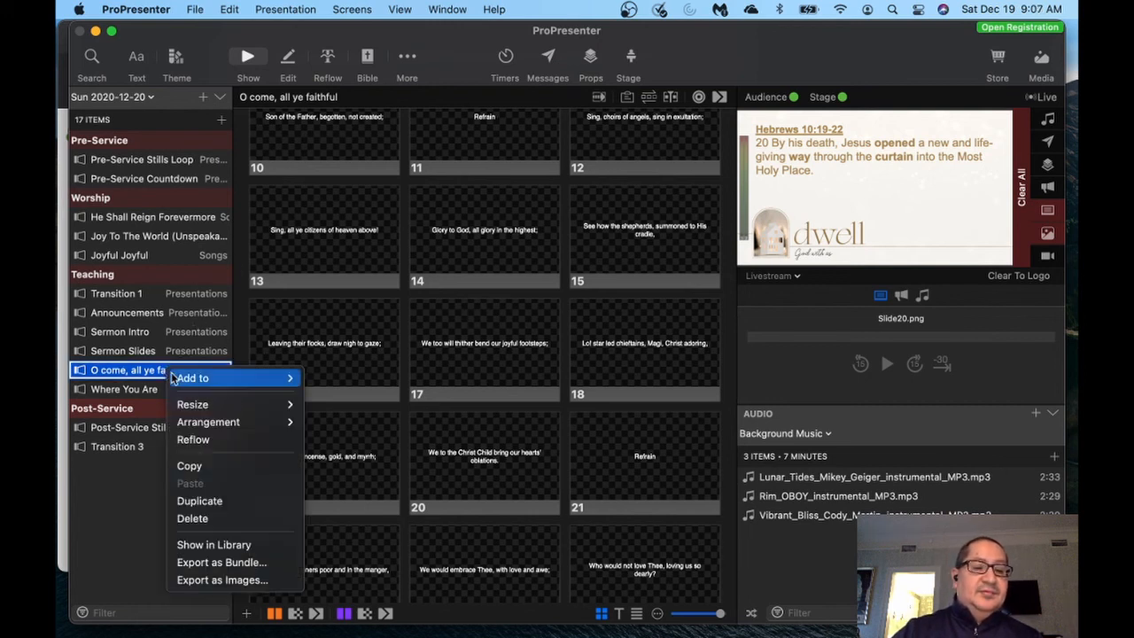
left_click(228, 520)
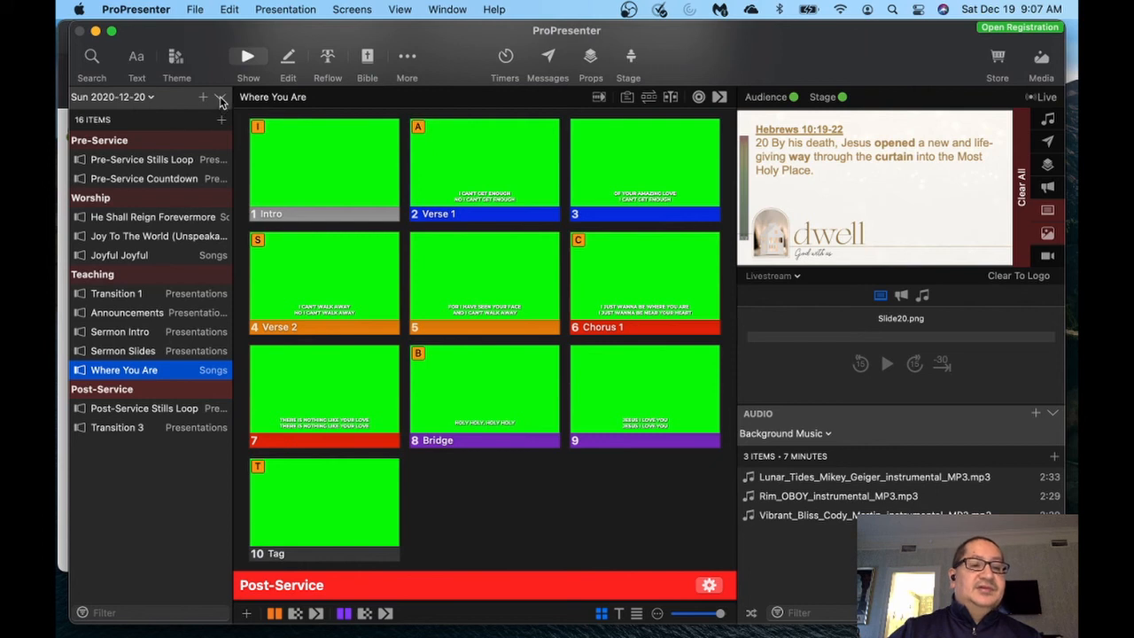
Delete the old O come, all ye faithful presentation from the Songs library.
left_click(220, 100)
scroll(198, 127, "up", 3)
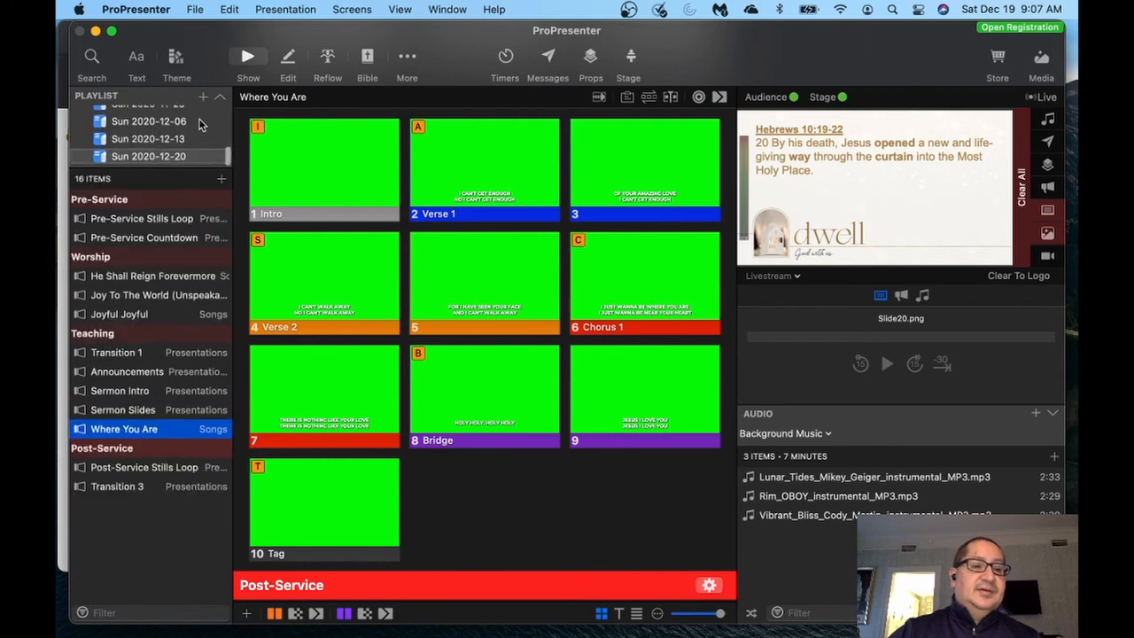
left_click(121, 115)
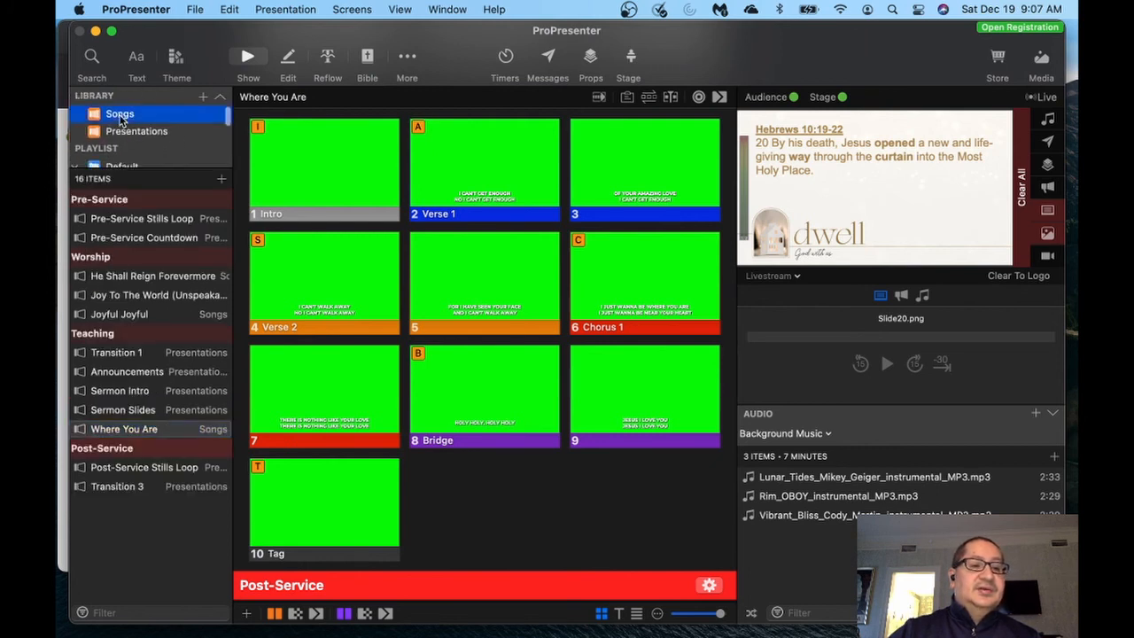
scroll(146, 297, "down", 3)
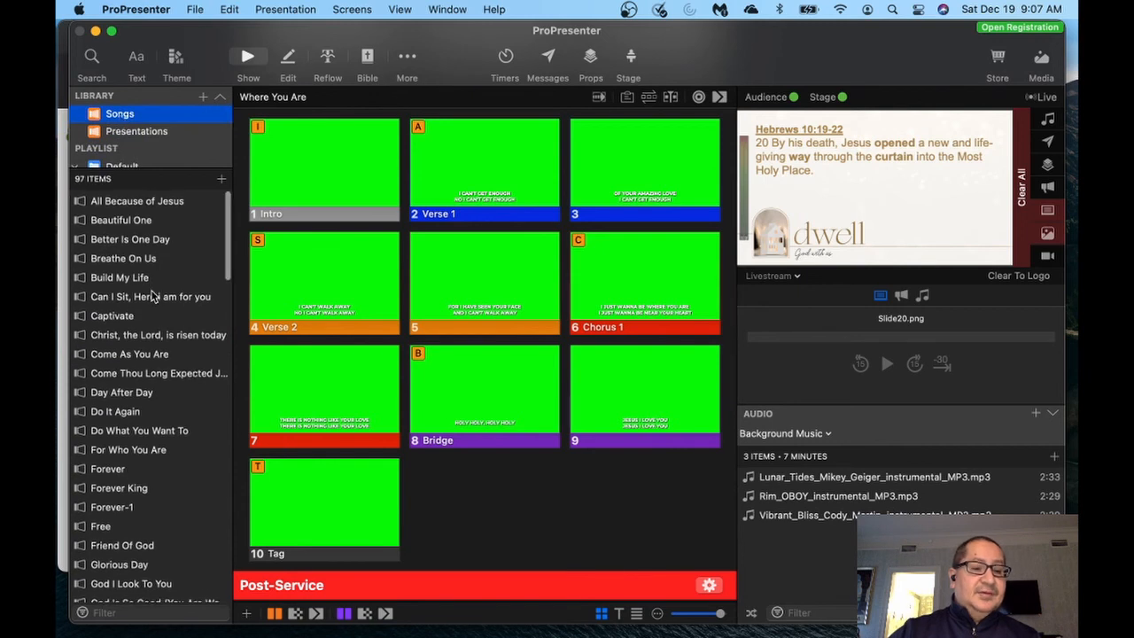
scroll(153, 298, "down", 10)
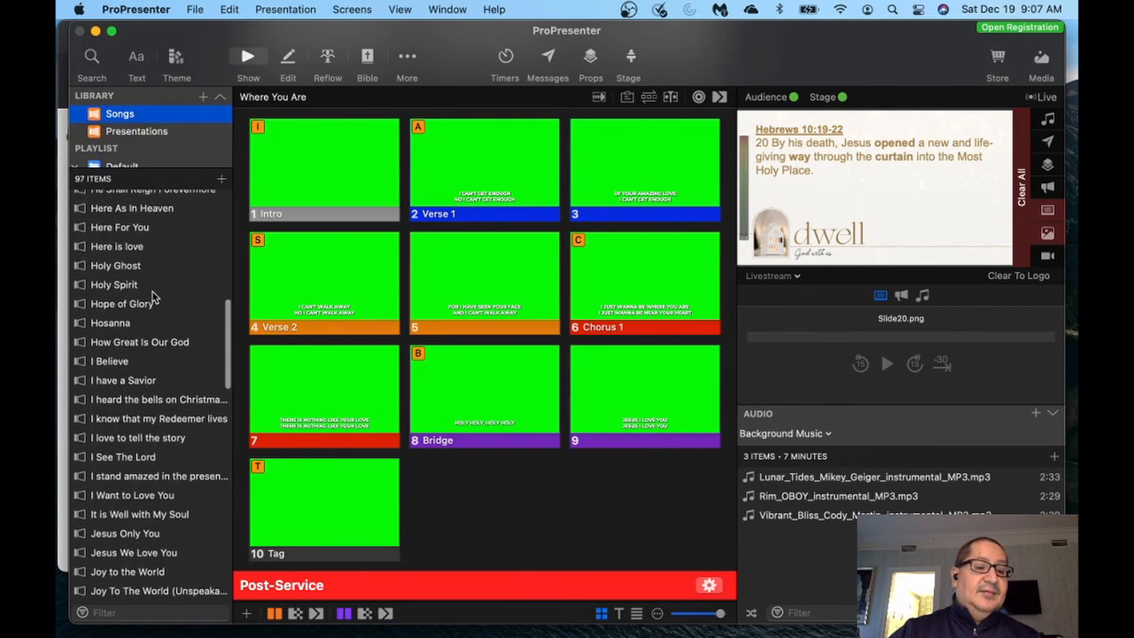
scroll(152, 297, "down", 10)
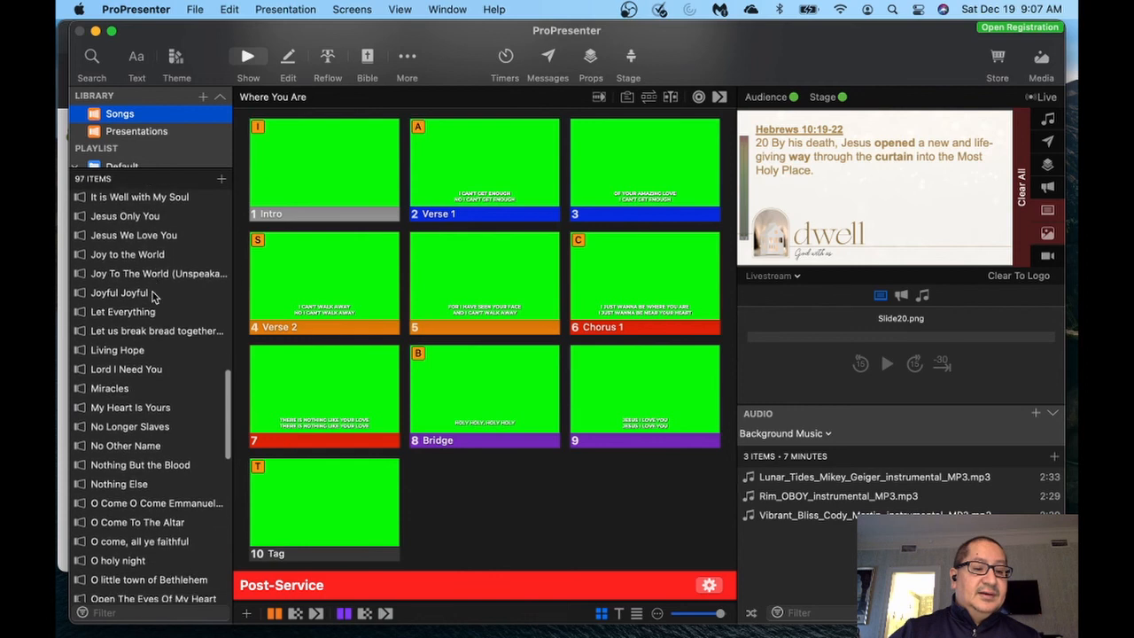
scroll(153, 295, "down", 3)
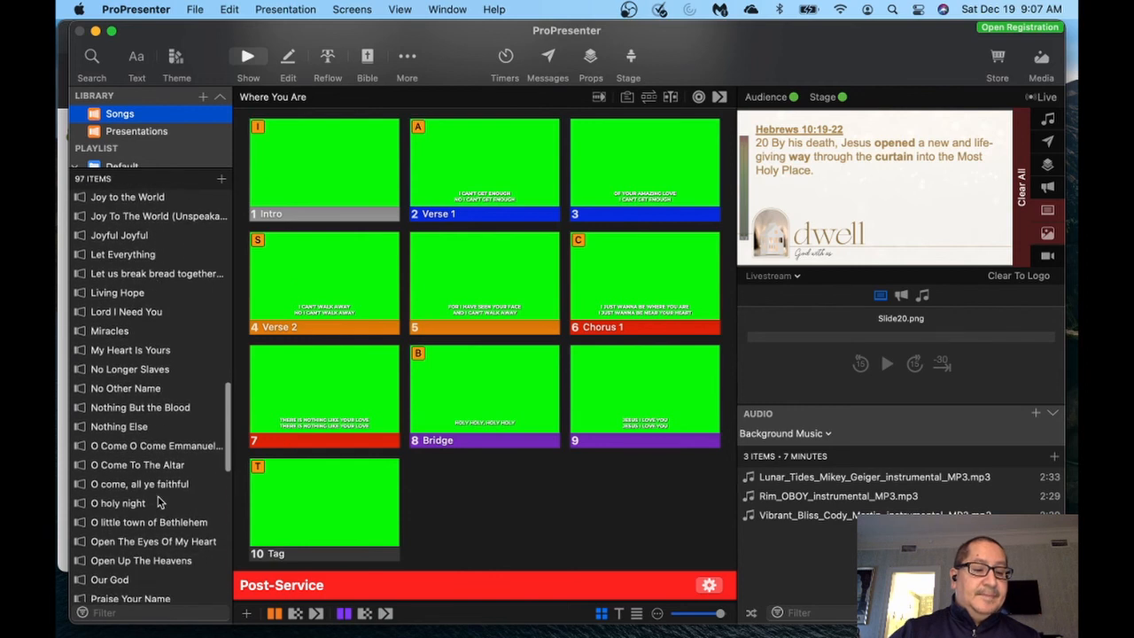
right_click(161, 484)
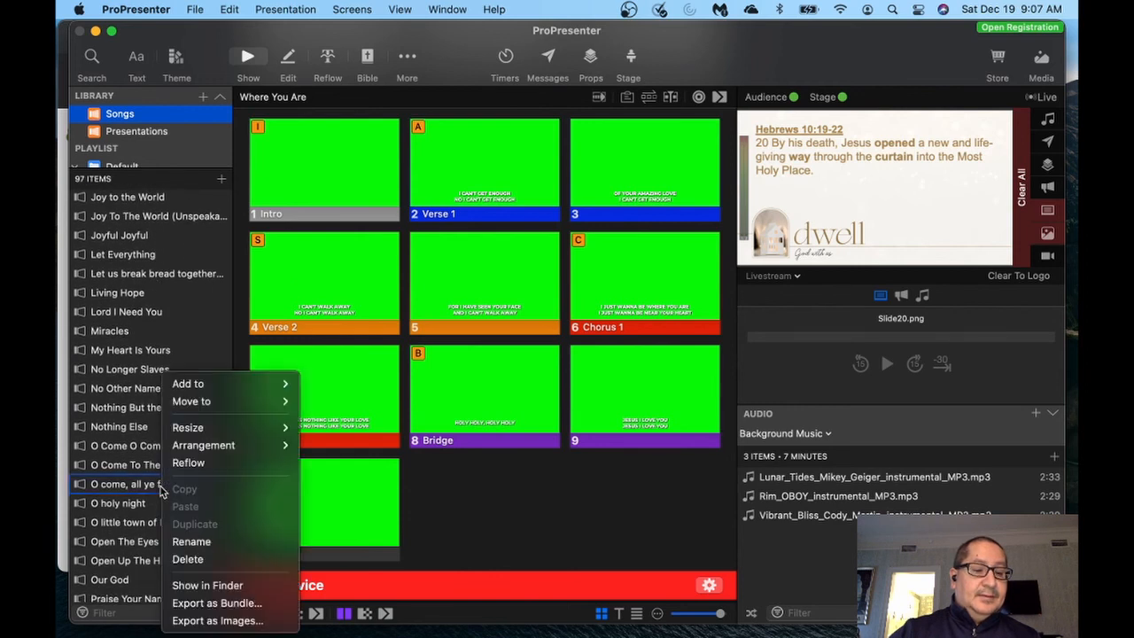
left_click(195, 560)
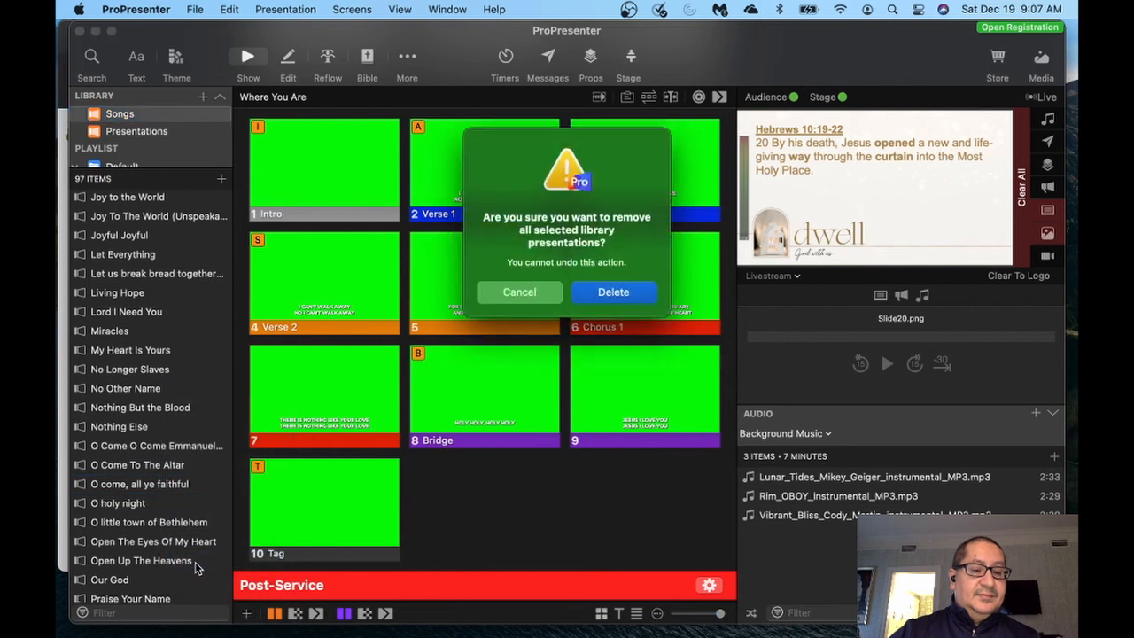
left_click(614, 294)
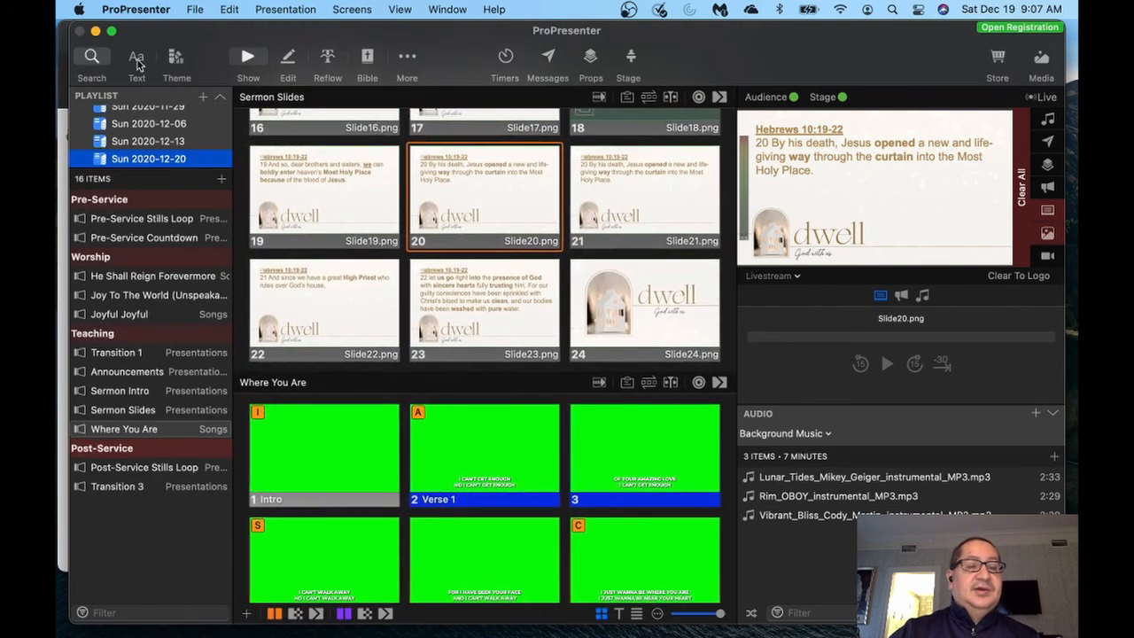
Search for "O come, All Ye" in the online SongSelect catalogue instead of the local library.
key("super+f")
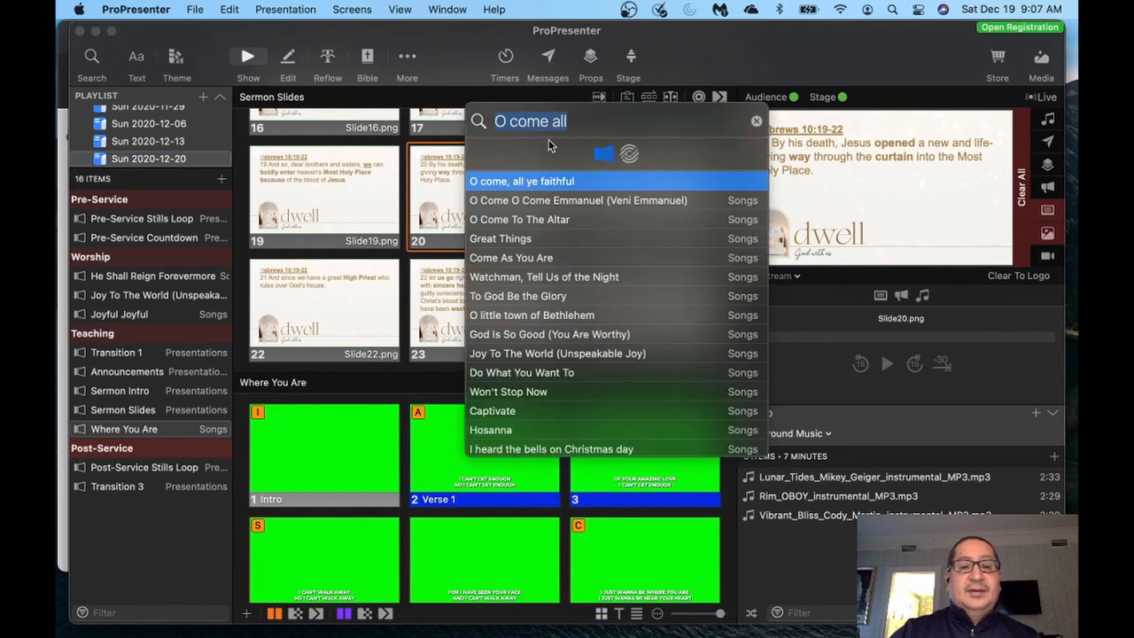
left_click(582, 123)
key("BackSpace")
key("BackSpace")
key("BackSpace")
key("BackSpace")
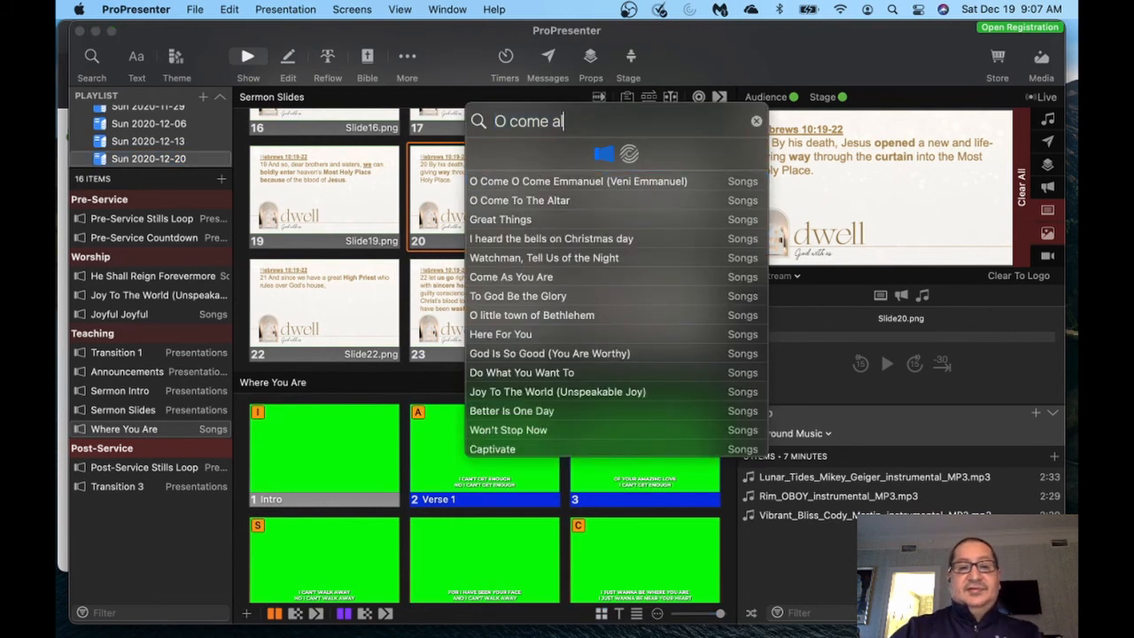
type(", All Ye")
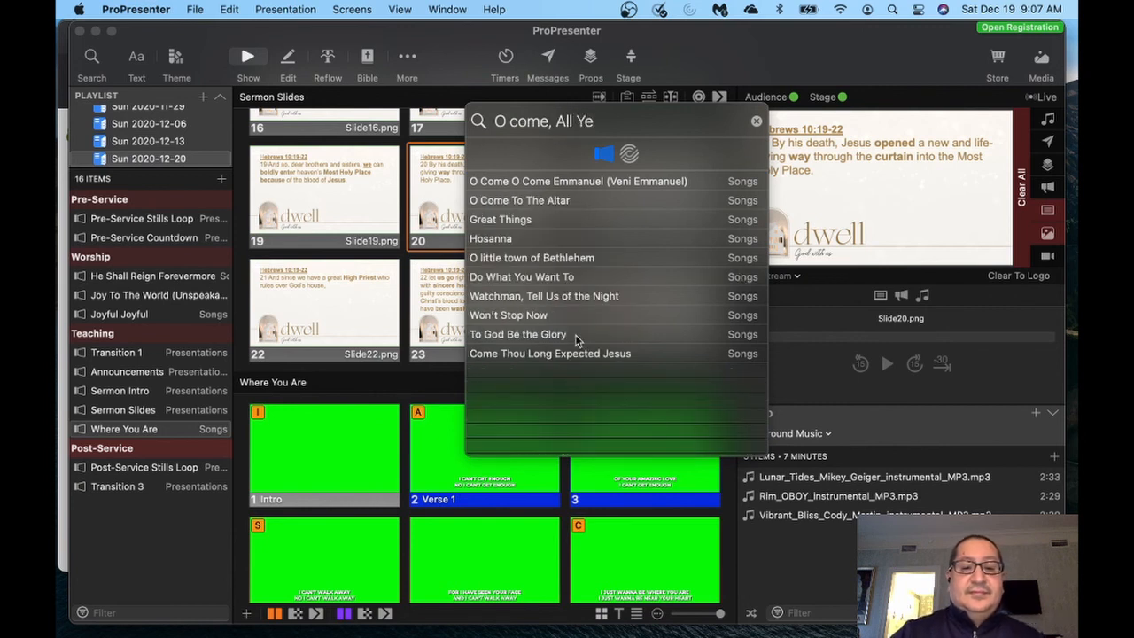
left_click(629, 158)
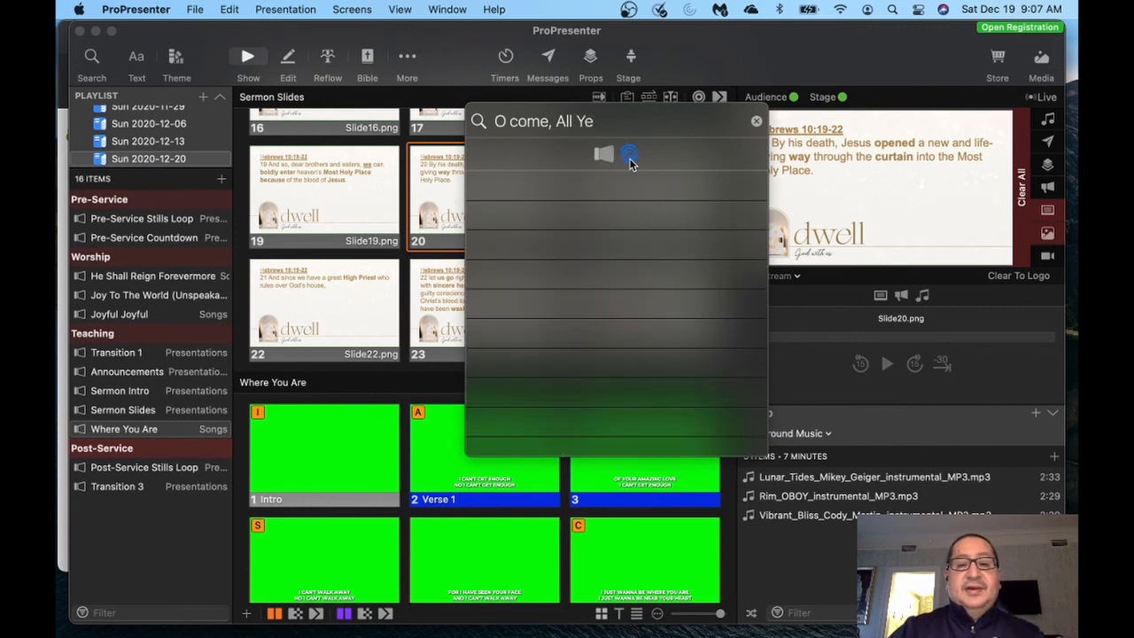
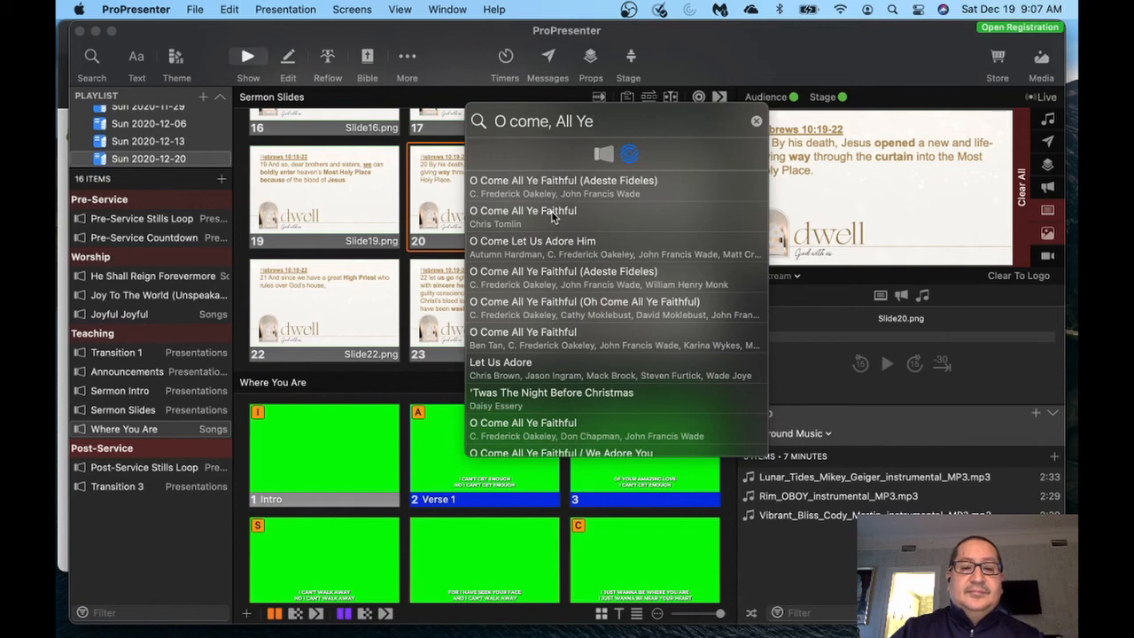
Import O Come All Ye Faithful (Adeste Fideles) into the Songs library and Sun 2020-12-20 playlist, placing it directly above Where You Are in Teaching.
left_click(558, 185)
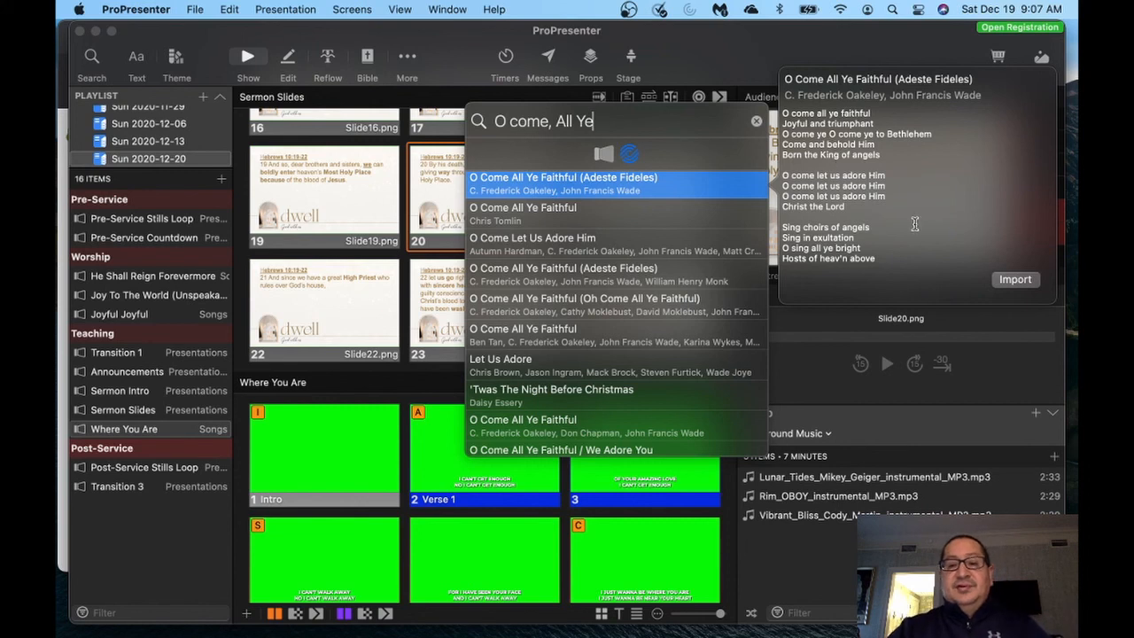
left_click(1023, 286)
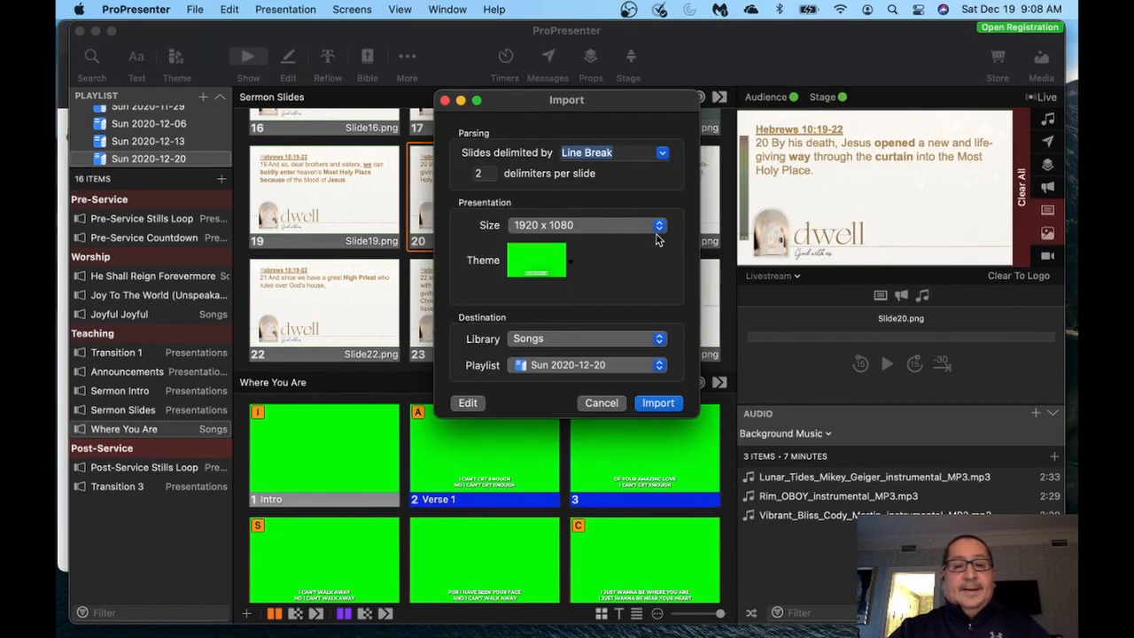
left_click(658, 403)
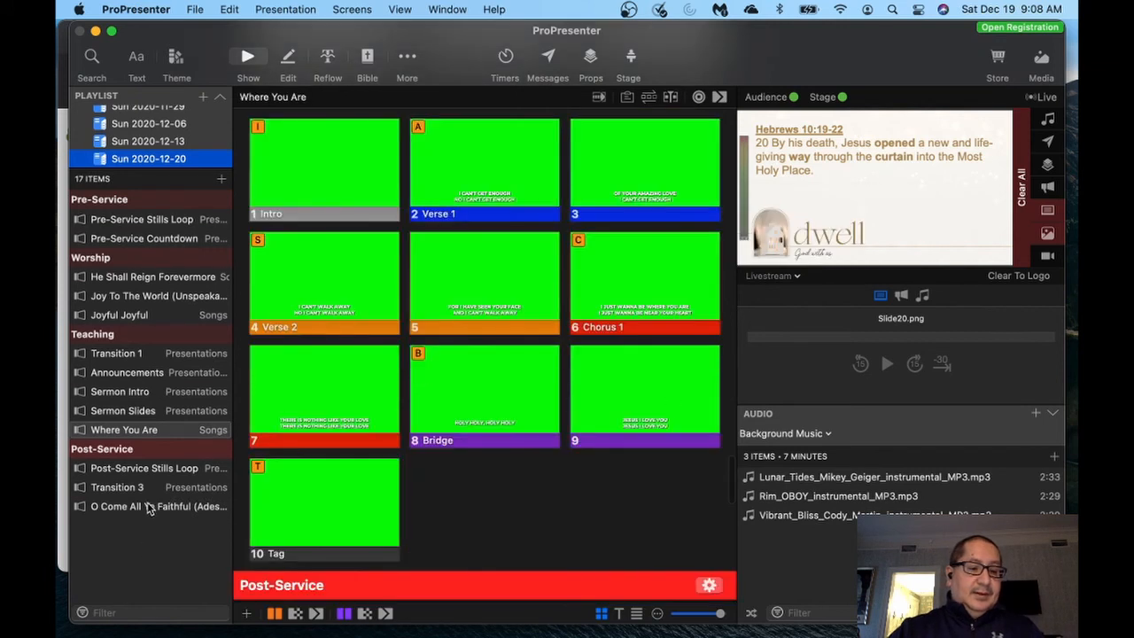
left_click(147, 505)
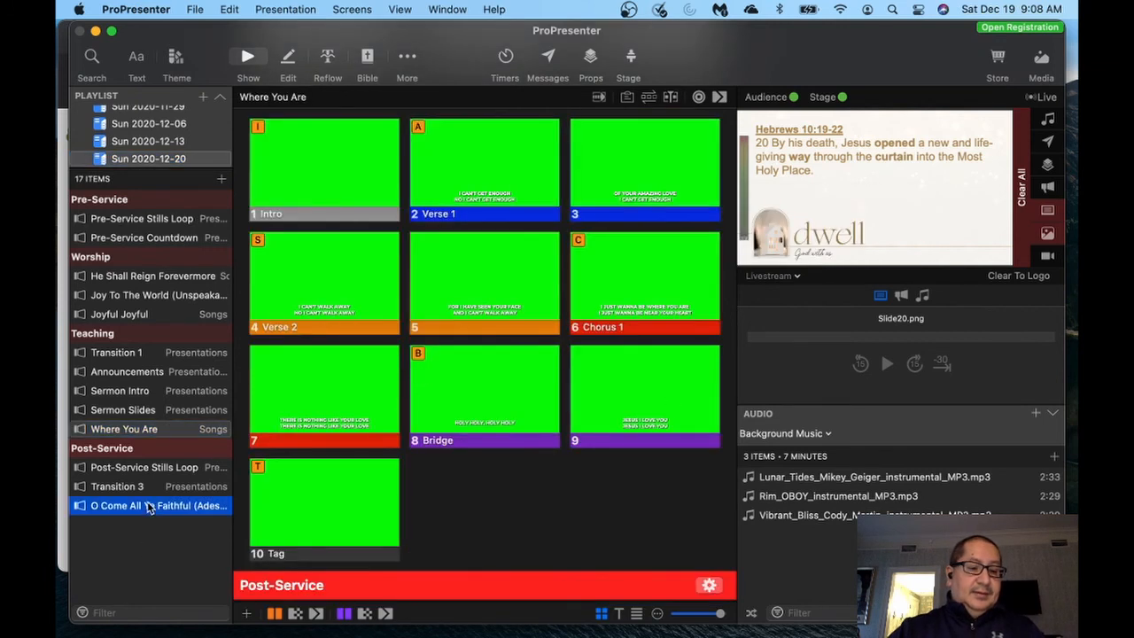
left_click_drag(131, 505, 144, 430)
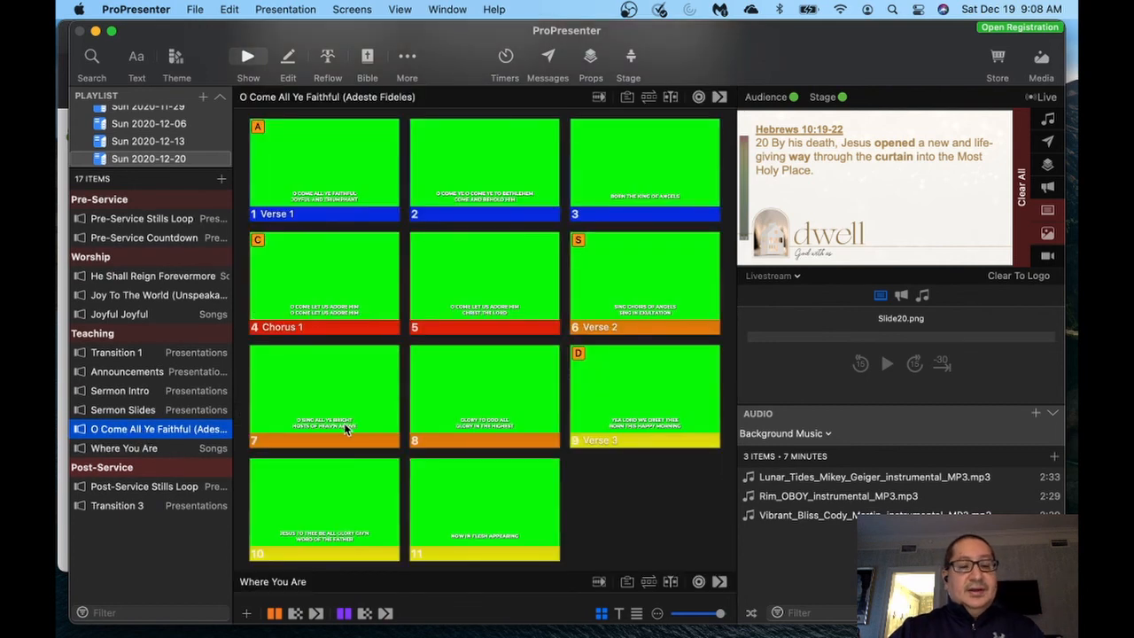
Test the live output by alternating between the Verse 1 slide of O Come All Ye Faithful and sermon slide 18.
left_click(332, 173)
left_click(333, 172)
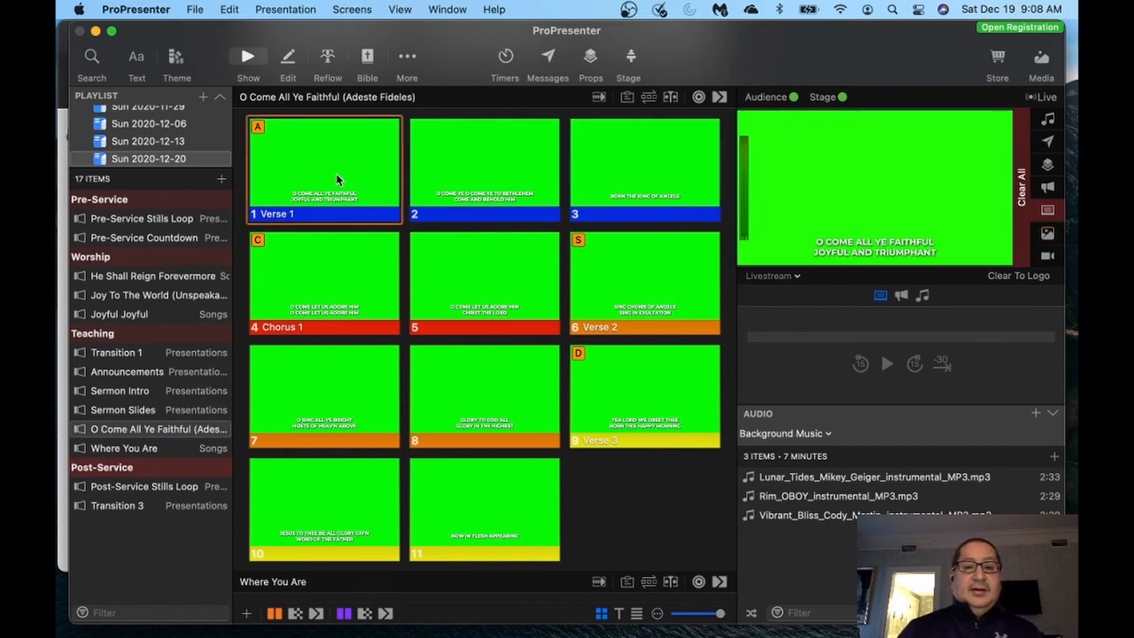
scroll(534, 190, "up", 5)
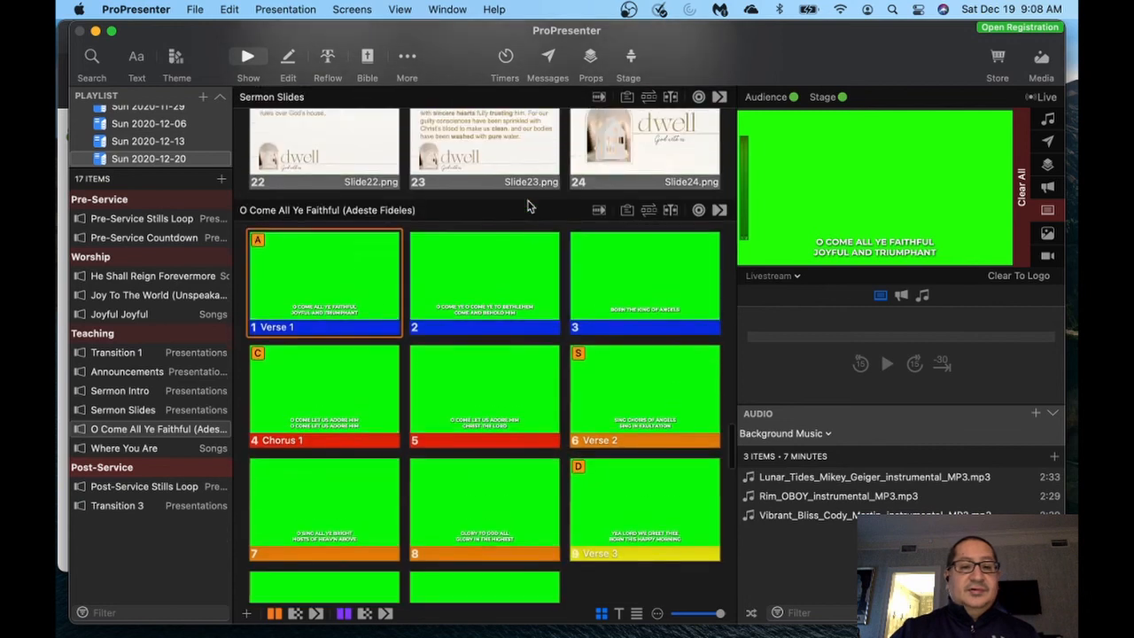
scroll(527, 206, "up", 6)
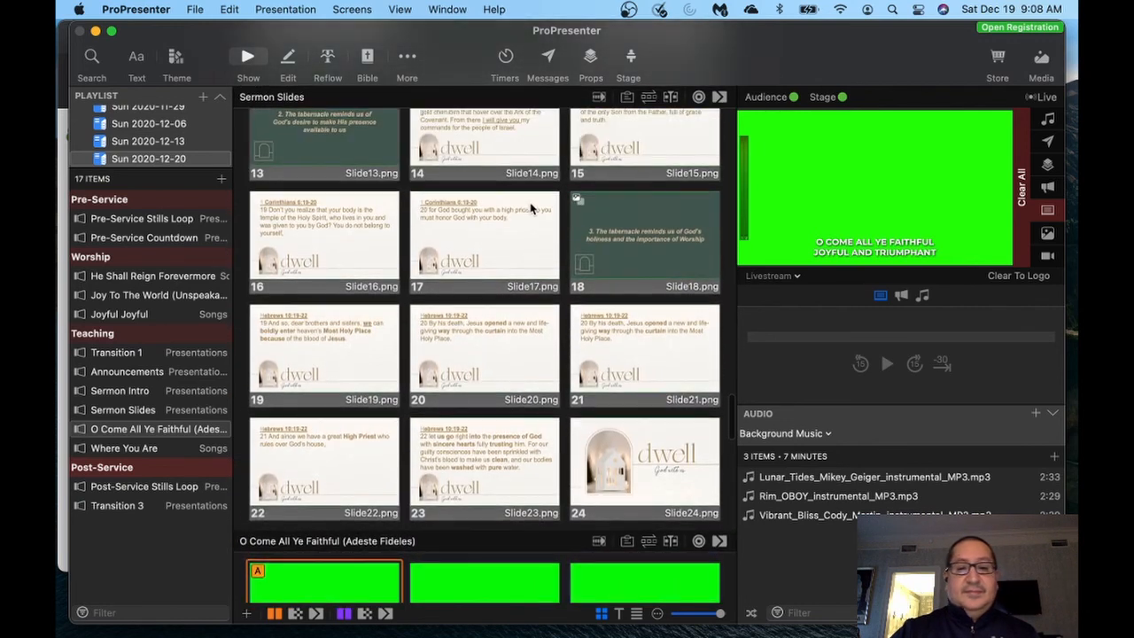
left_click(568, 258)
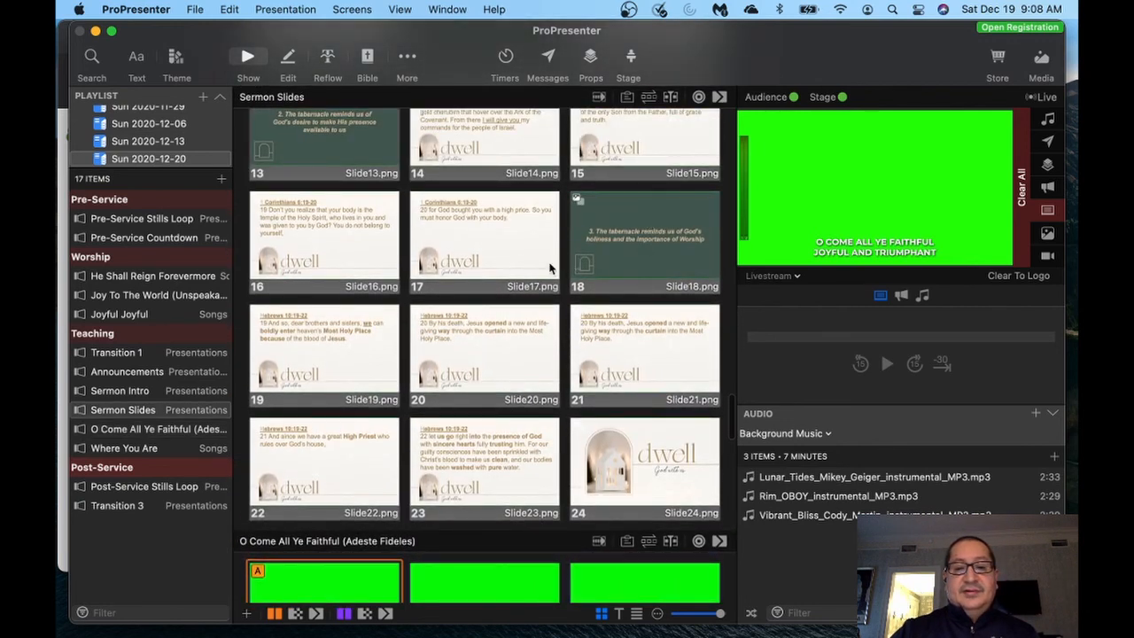
scroll(550, 263, "down", 1)
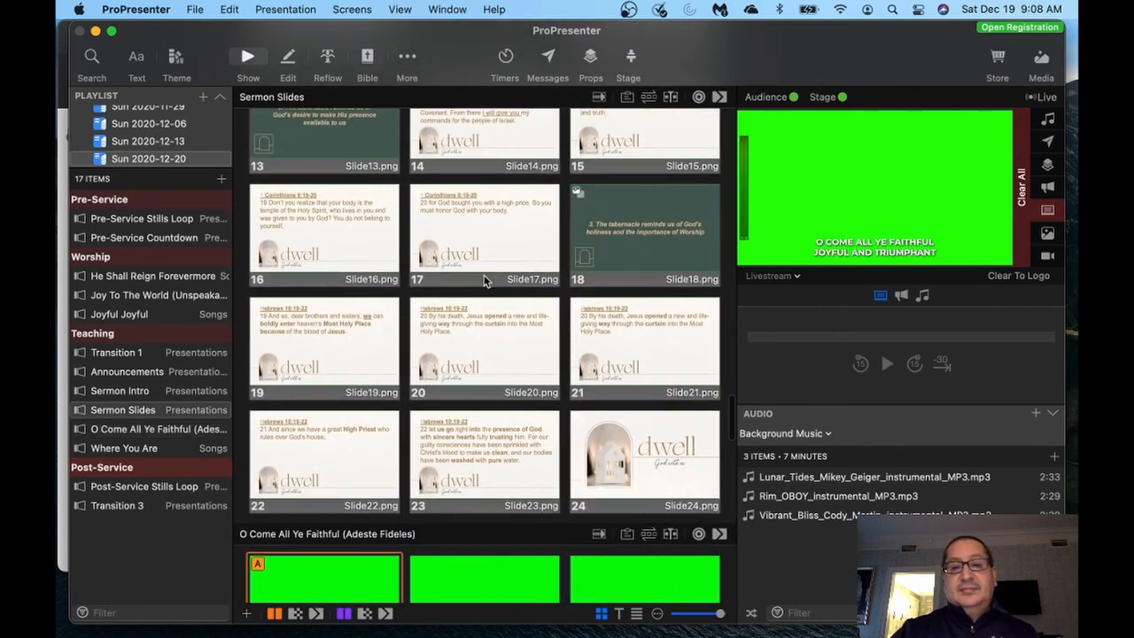
left_click(664, 224)
scroll(466, 346, "down", 4)
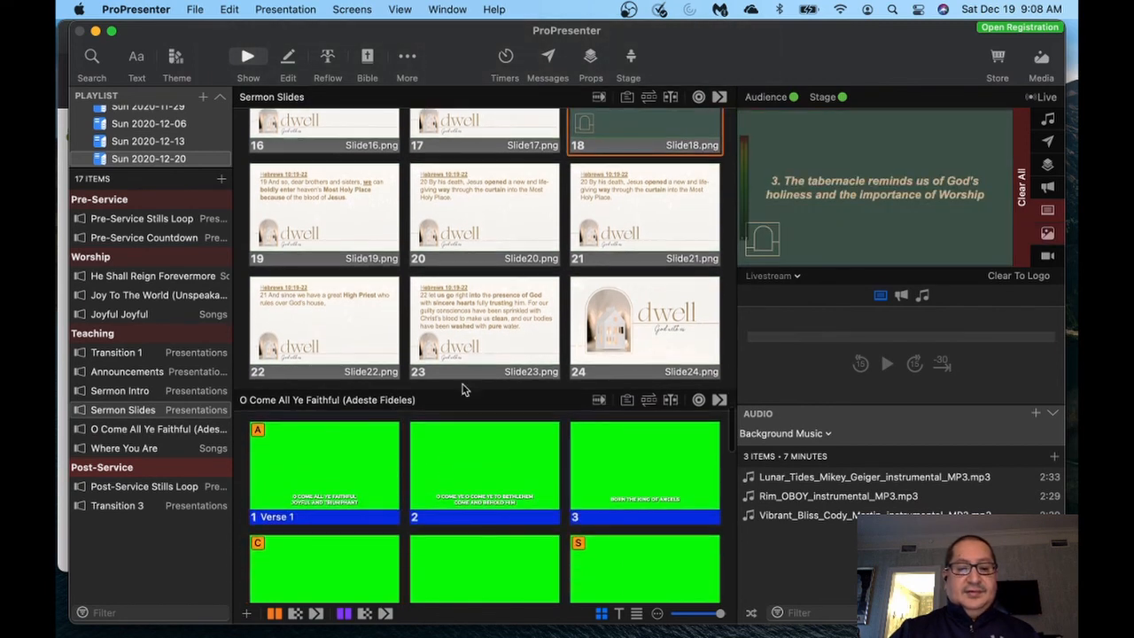
left_click(386, 458)
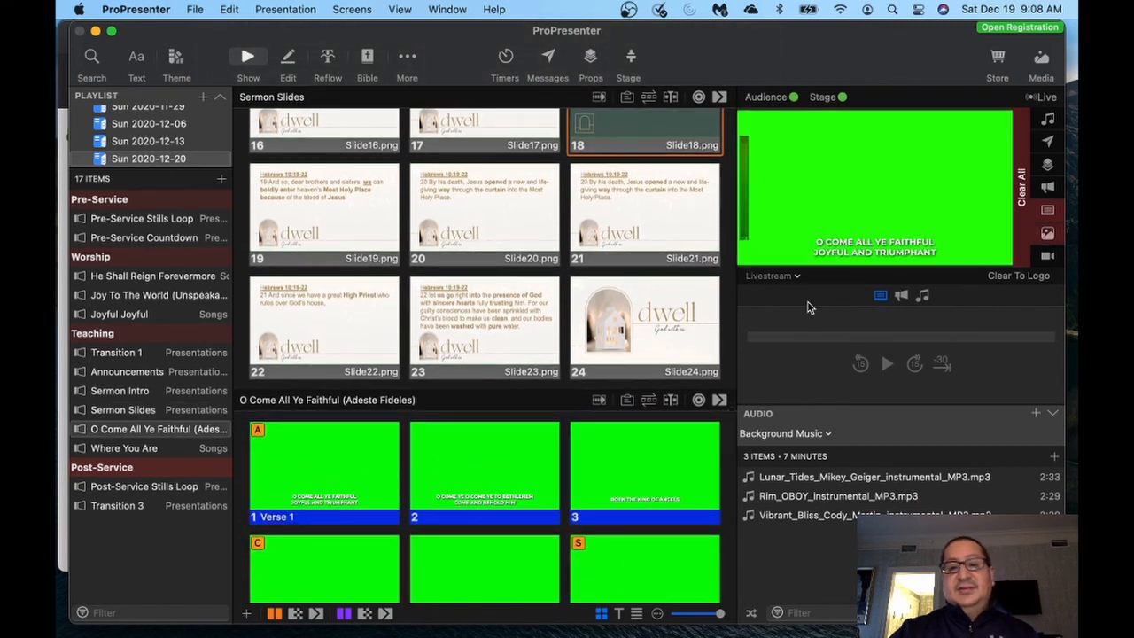
Send the ark image Slide9.png from Sermon Slides live, and return to the first slide of O Come All Ye Faithful.
scroll(605, 252, "up", 5)
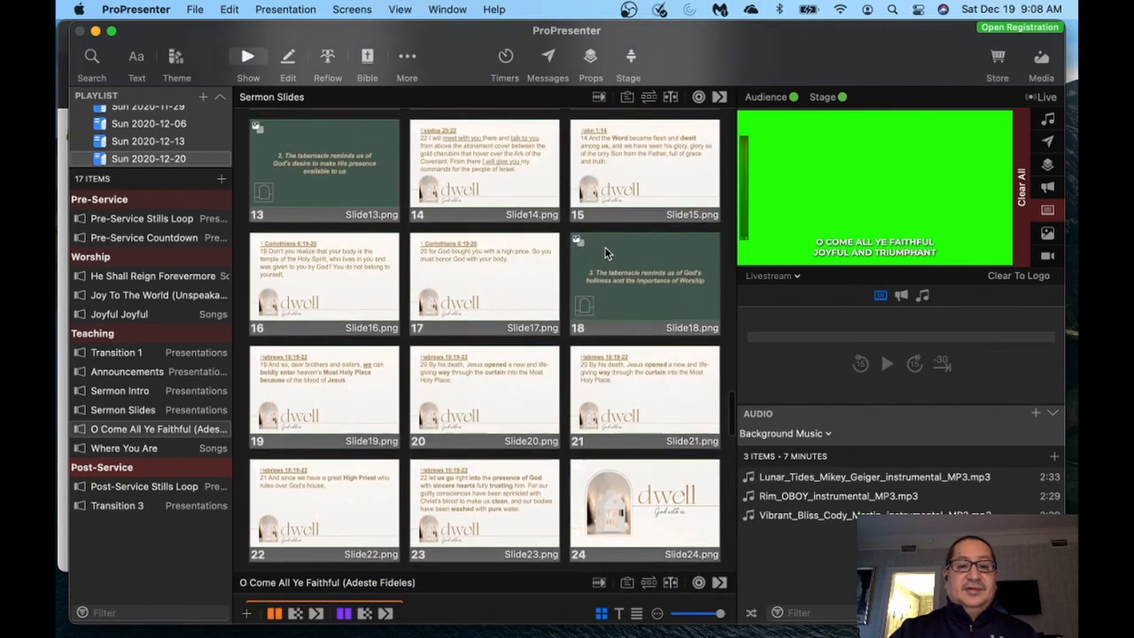
scroll(605, 253, "up", 3)
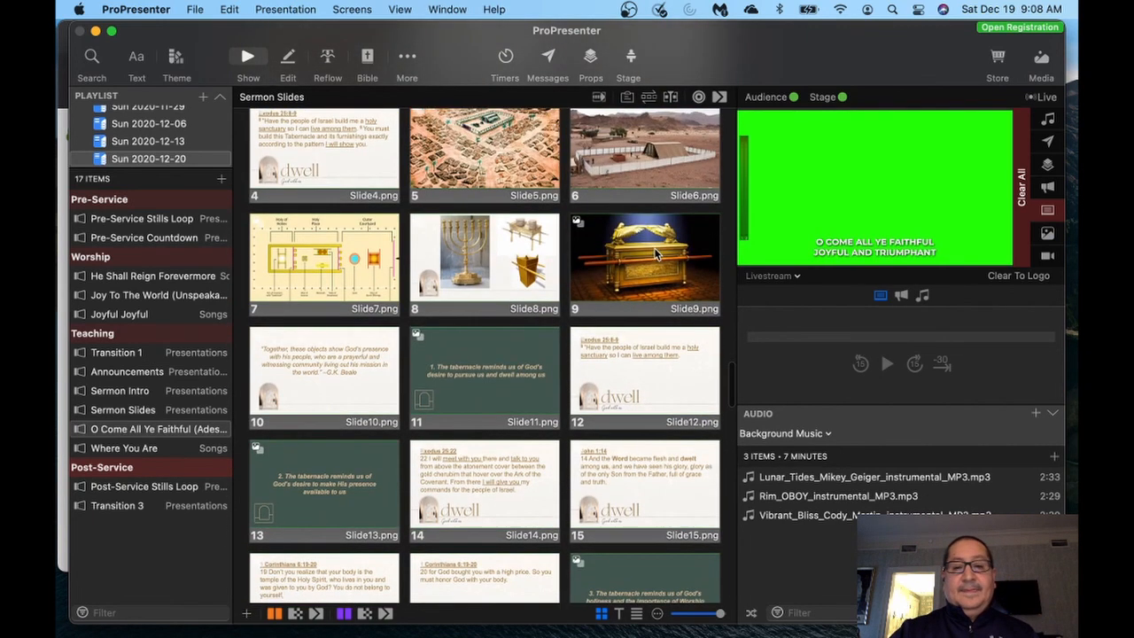
left_click(647, 261)
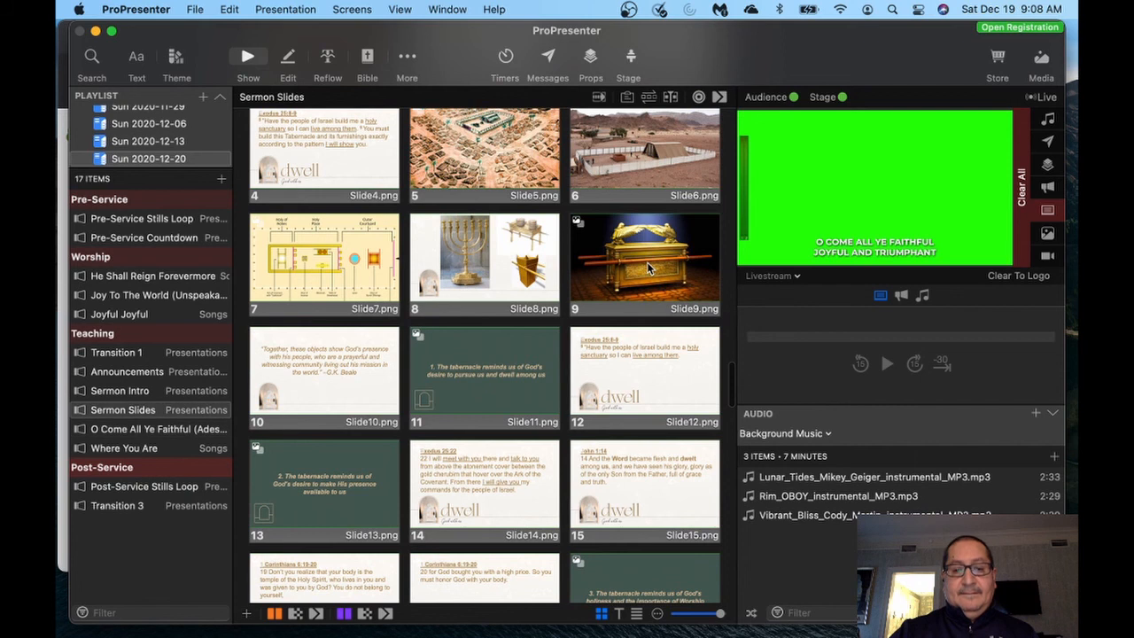
left_click(647, 261)
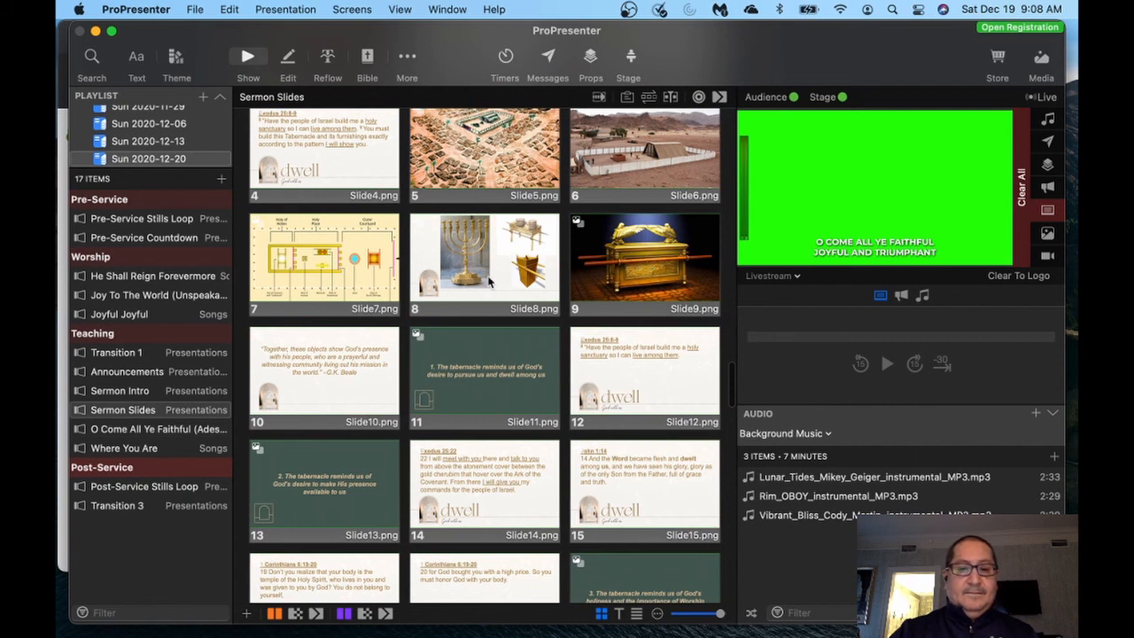
scroll(501, 297, "down", 10)
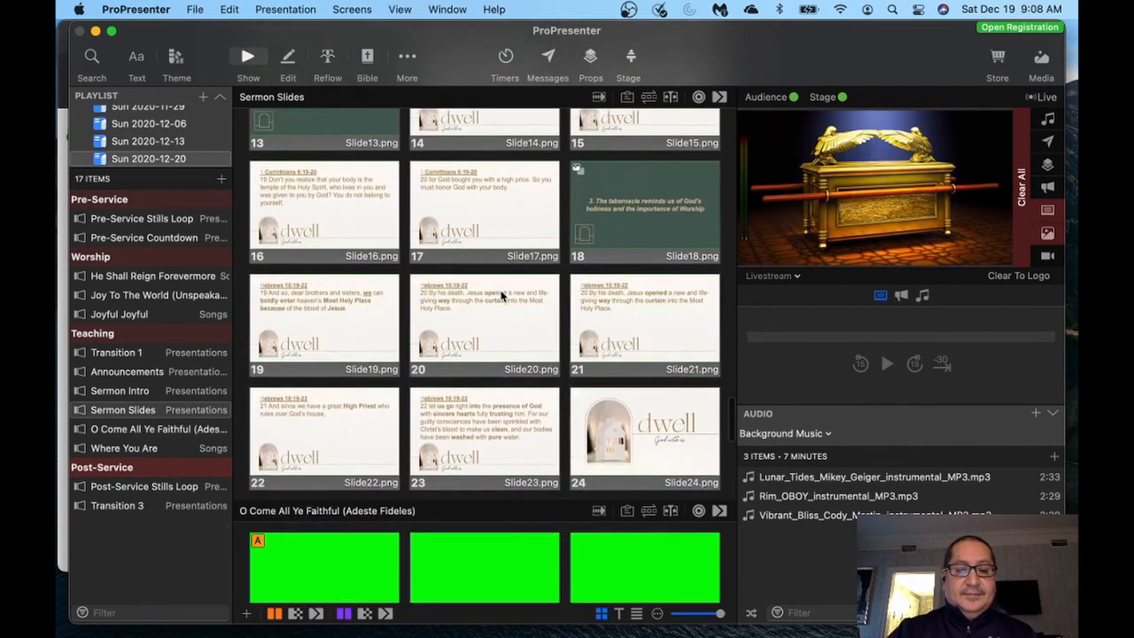
left_click(309, 476)
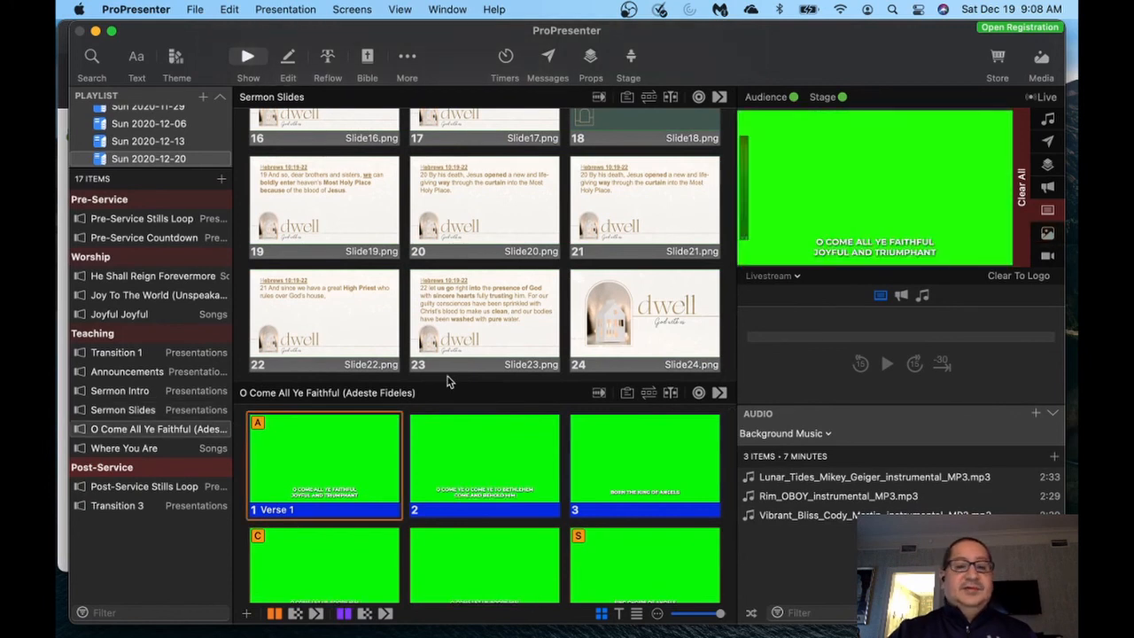
Send Livestream.png, slide 10 of the Pre-Service Stills Loop, to the live output.
scroll(447, 386, "up", 15)
scroll(445, 384, "up", 5)
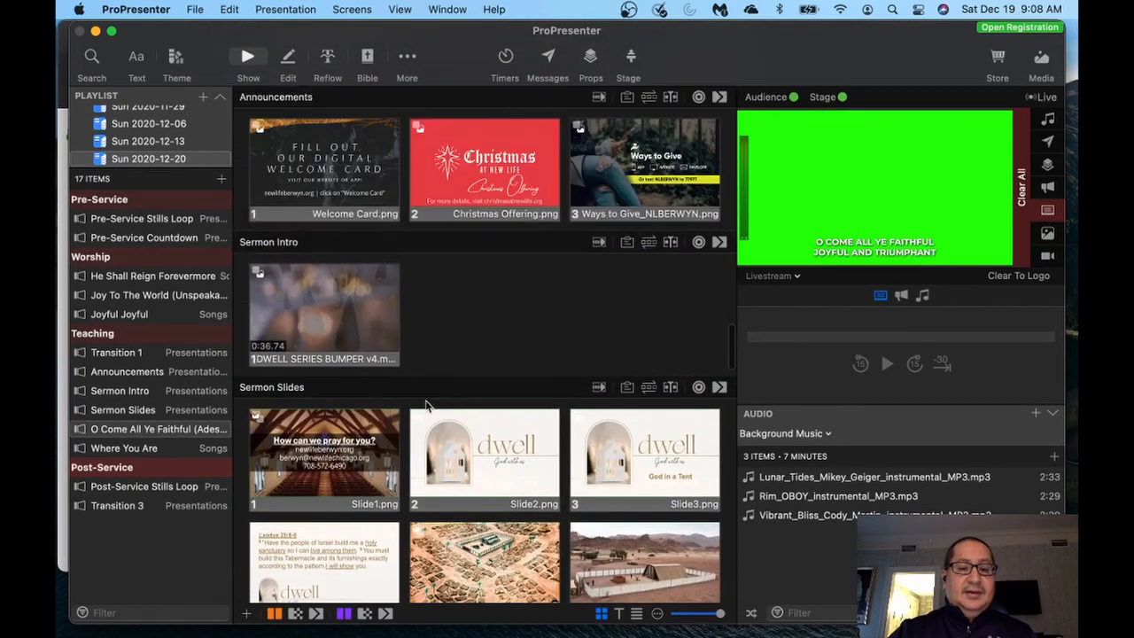
scroll(368, 432, "up", 3)
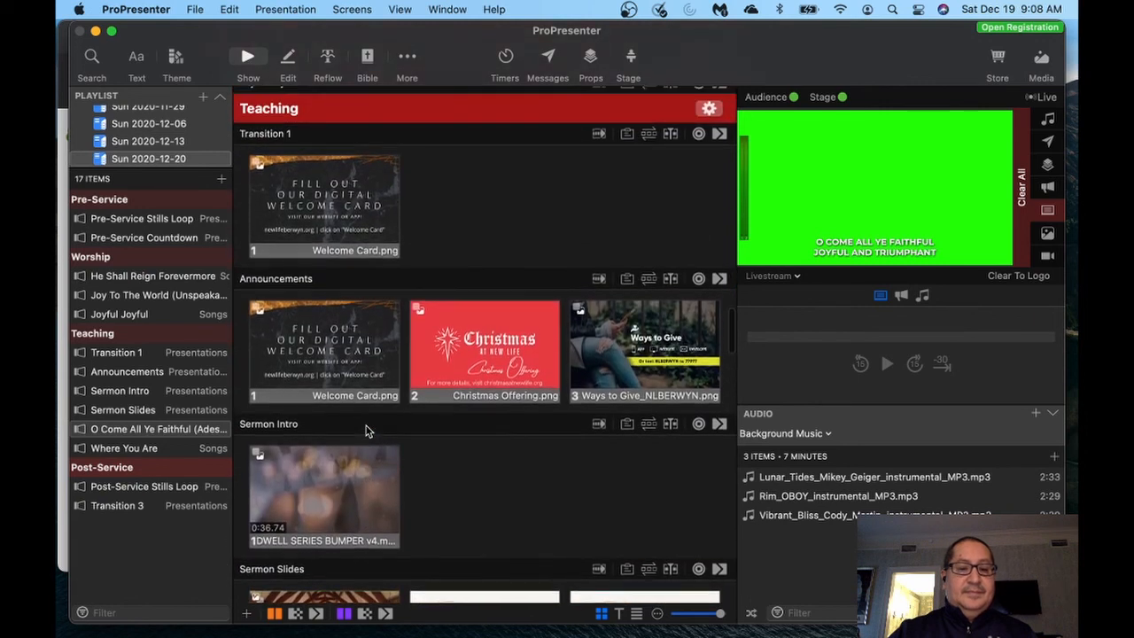
scroll(368, 432, "up", 10)
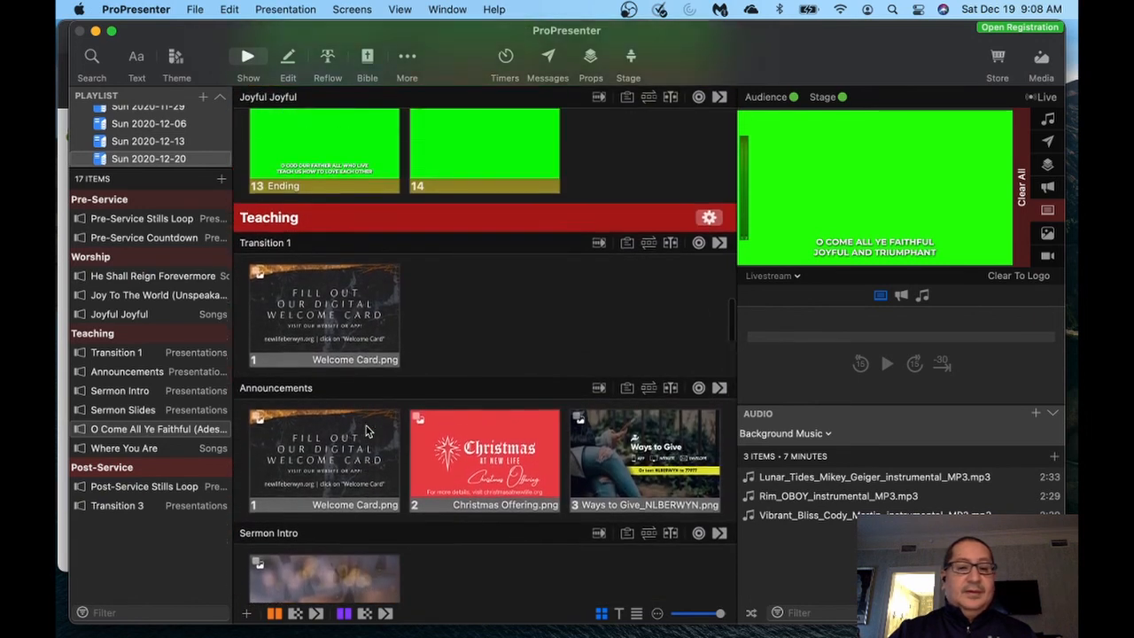
scroll(367, 431, "up", 15)
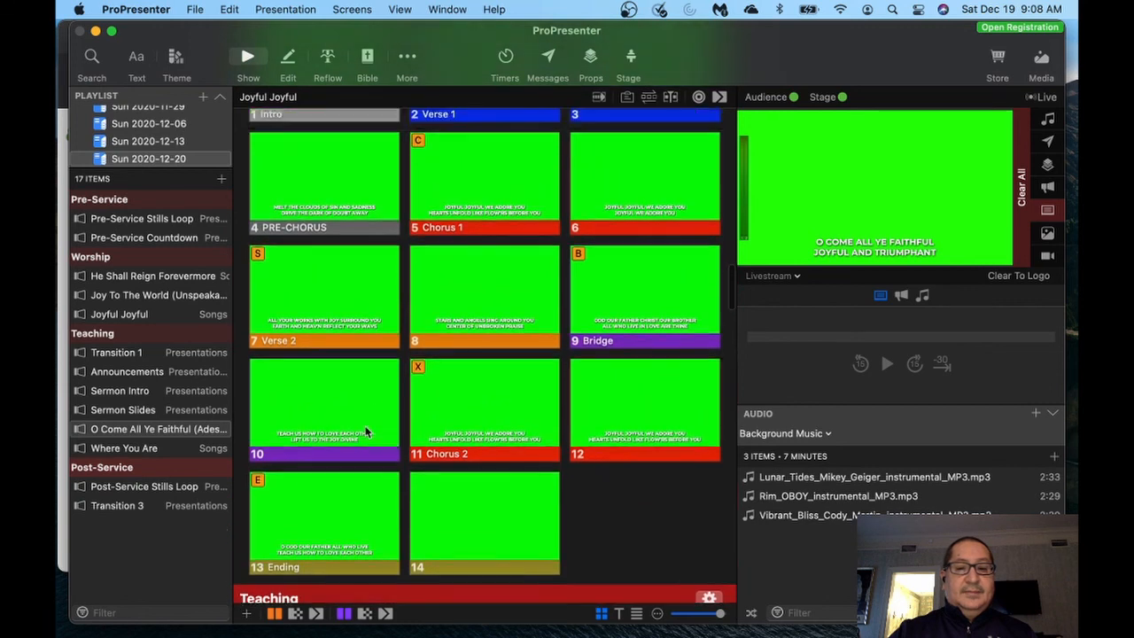
scroll(365, 428, "up", 20)
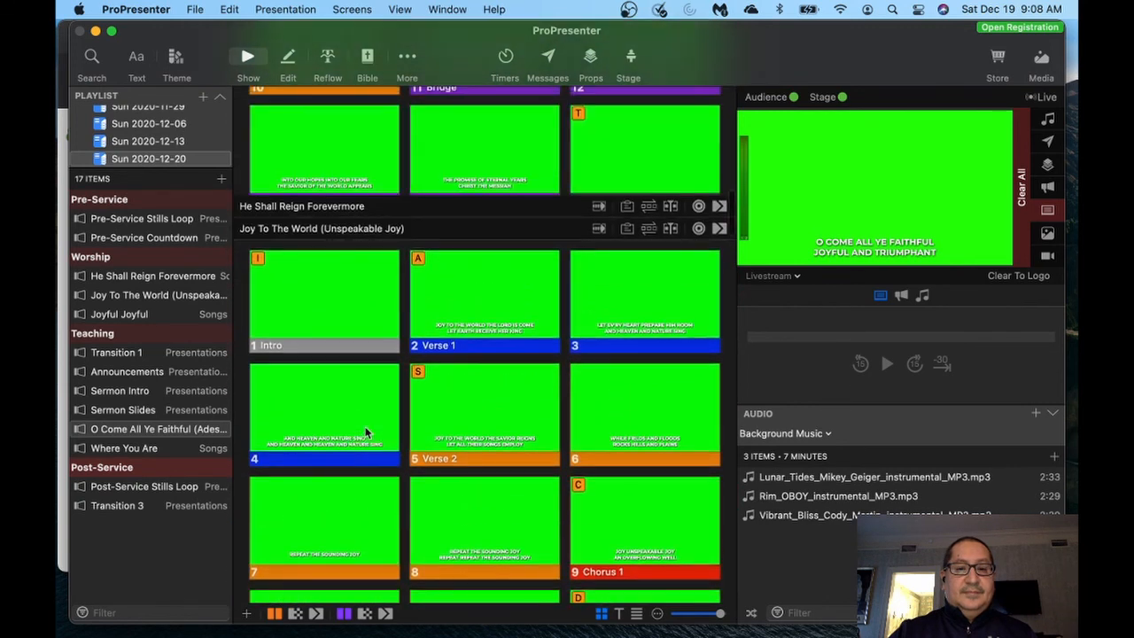
scroll(366, 433, "up", 12)
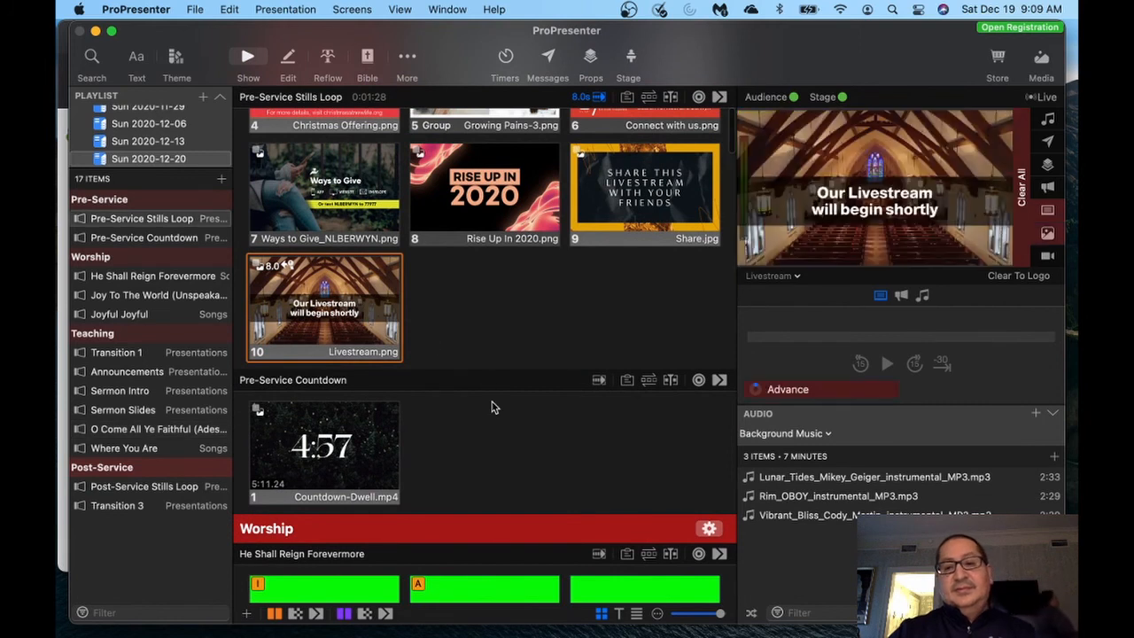
Send the first two lyric slides of O Come All Ye Faithful live while the Livestream.png image is showing.
scroll(491, 408, "down", 20)
scroll(493, 425, "down", 20)
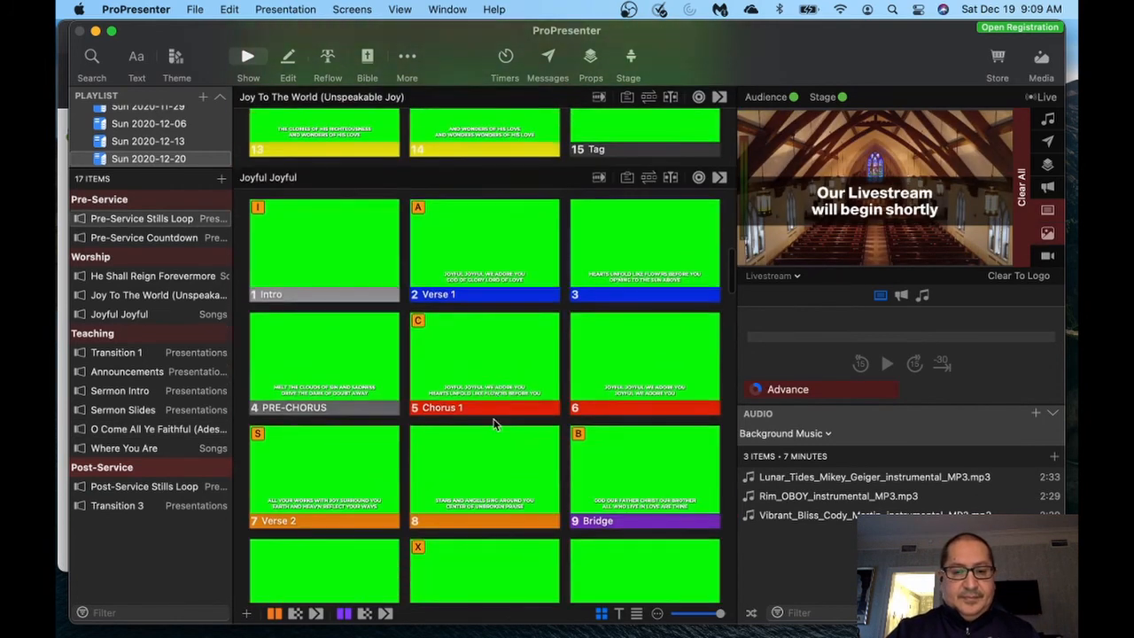
left_click(155, 430)
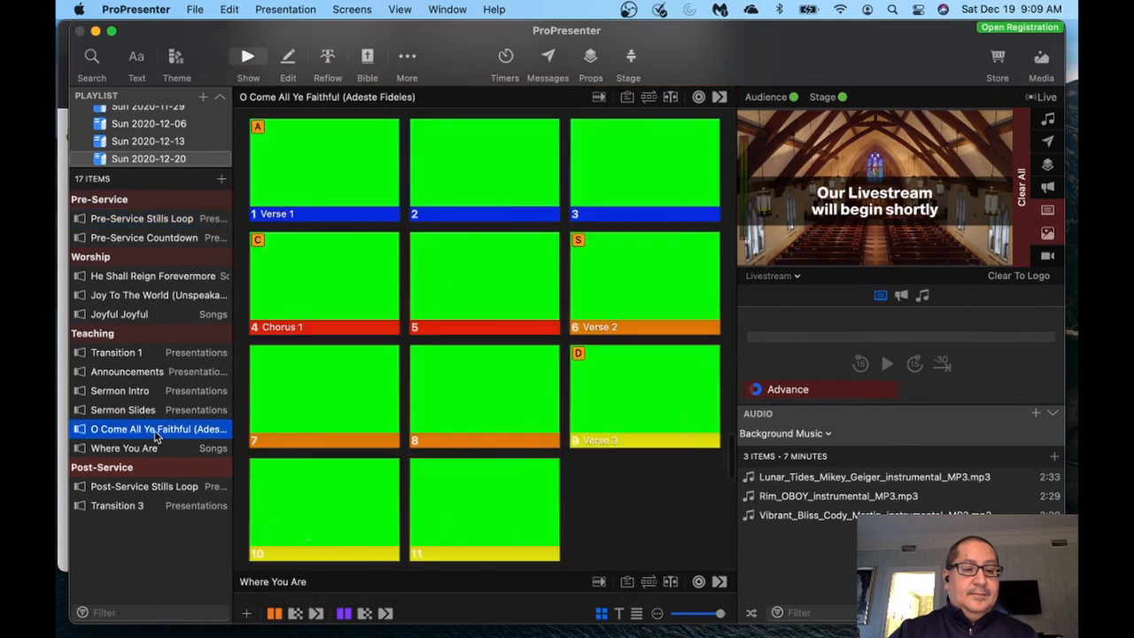
left_click(351, 174)
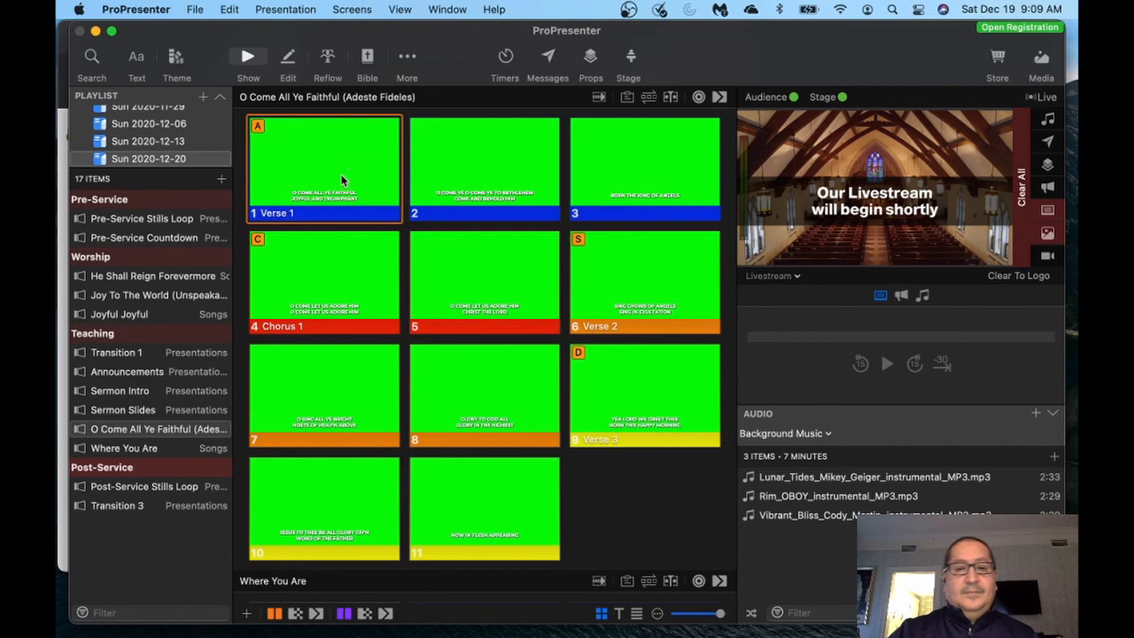
left_click(470, 173)
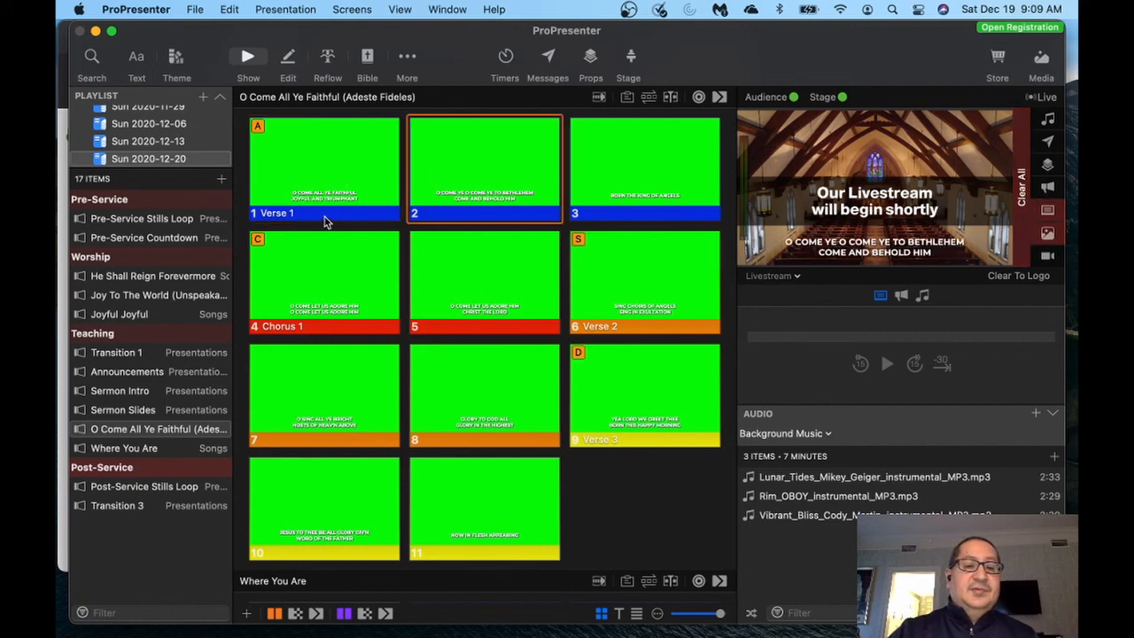
Add a Livestream Lyrics slide from NL Templates to O Come All Ye Faithful and move it before the first lyric slide.
scroll(336, 537, "up", 1)
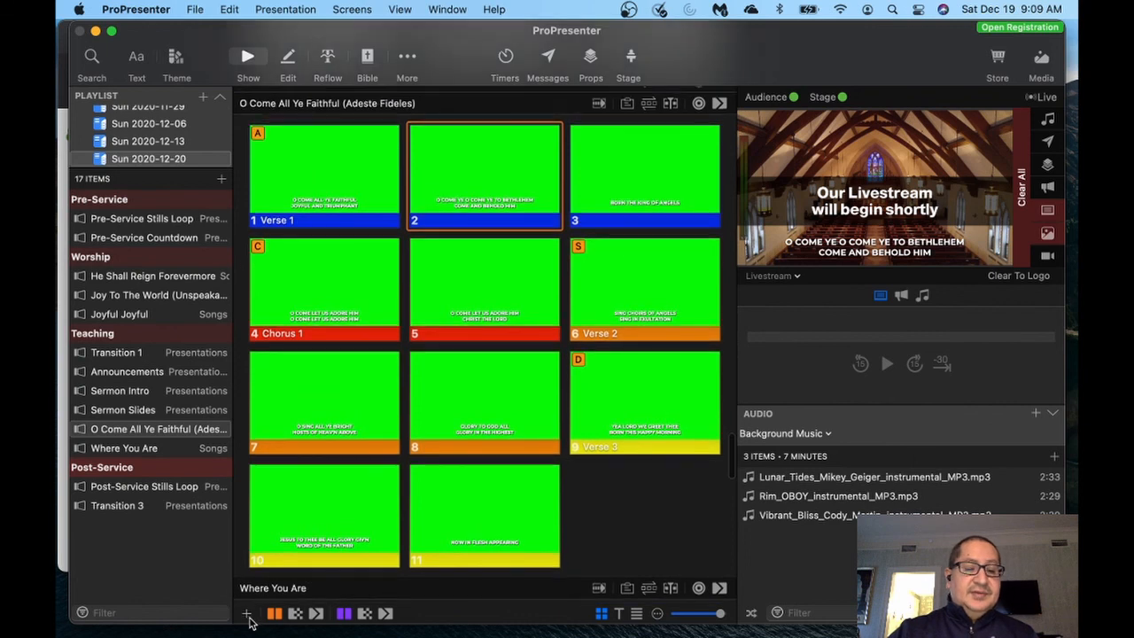
left_click(247, 613)
mouse_move(364, 477)
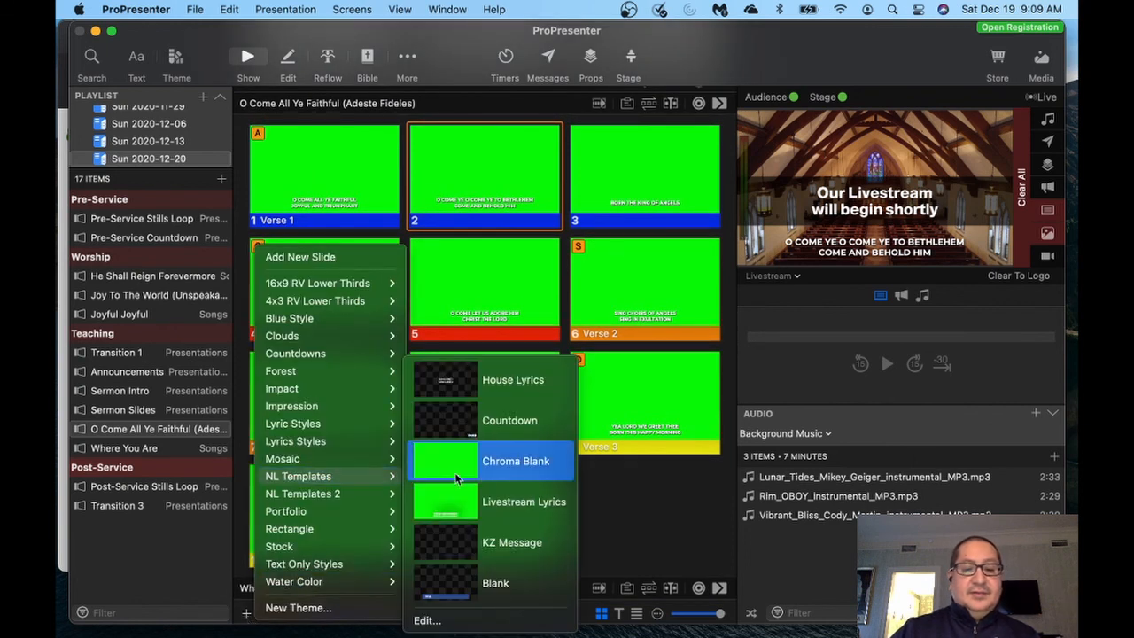
left_click(483, 502)
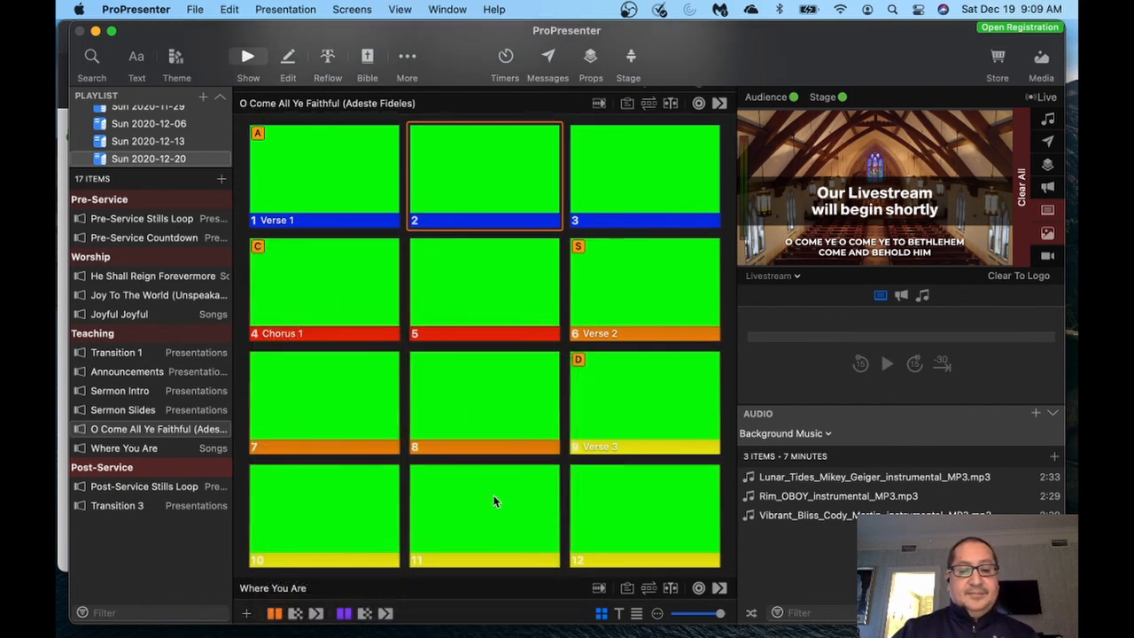
left_click_drag(606, 494, 293, 208)
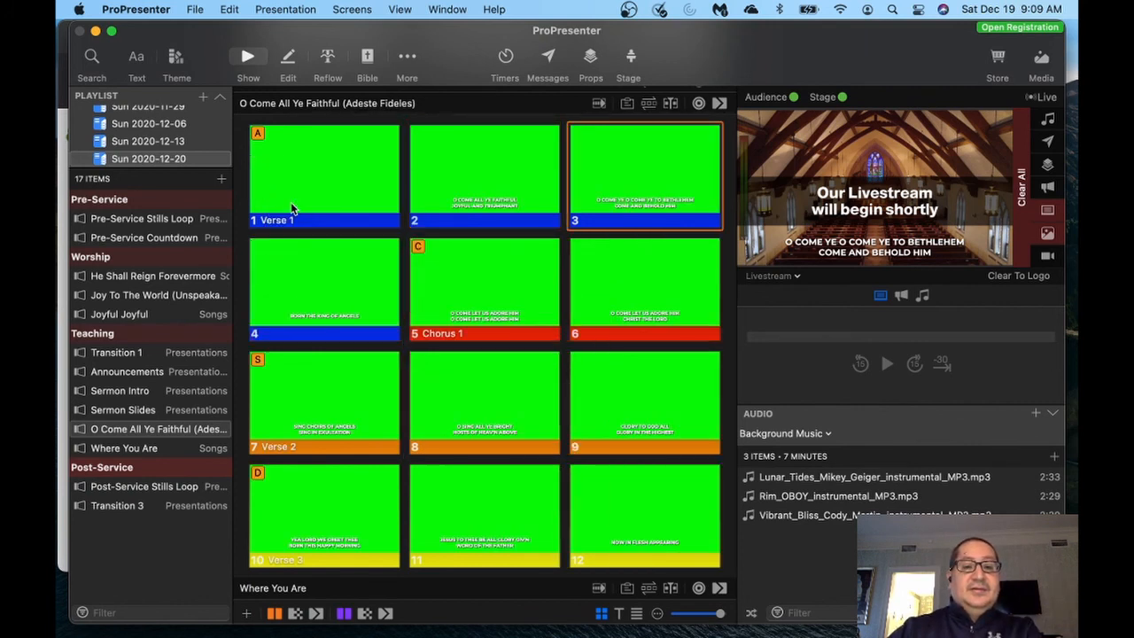
Add another Livestream Lyrics slide from NL Templates at the end of O Come All Ye Faithful.
mouse_move(259, 557)
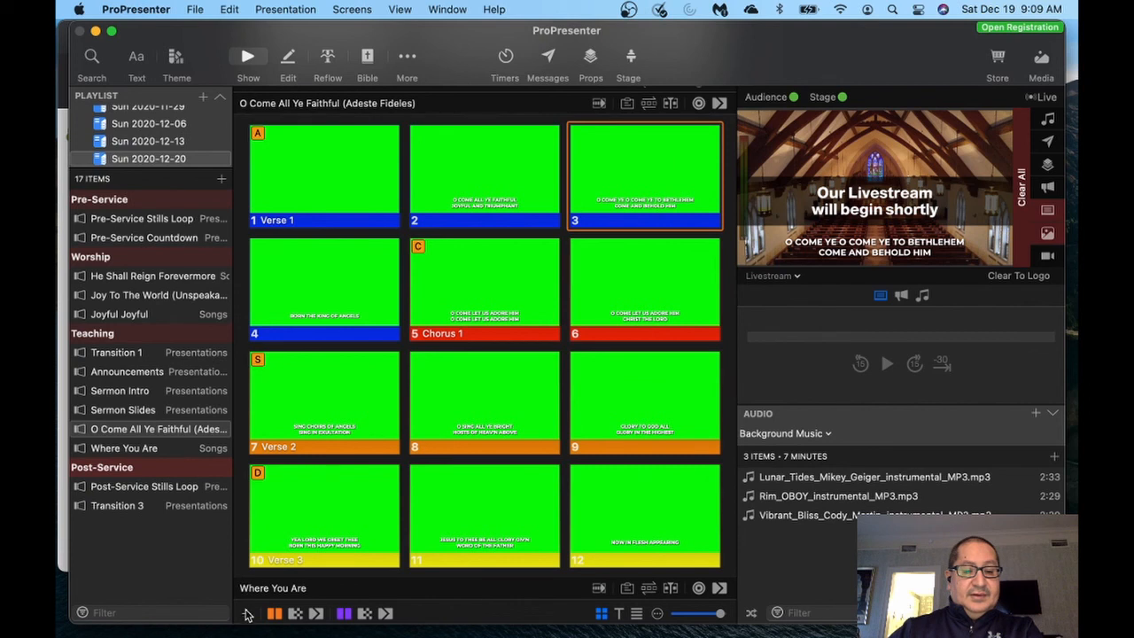
left_click(247, 613)
mouse_move(327, 478)
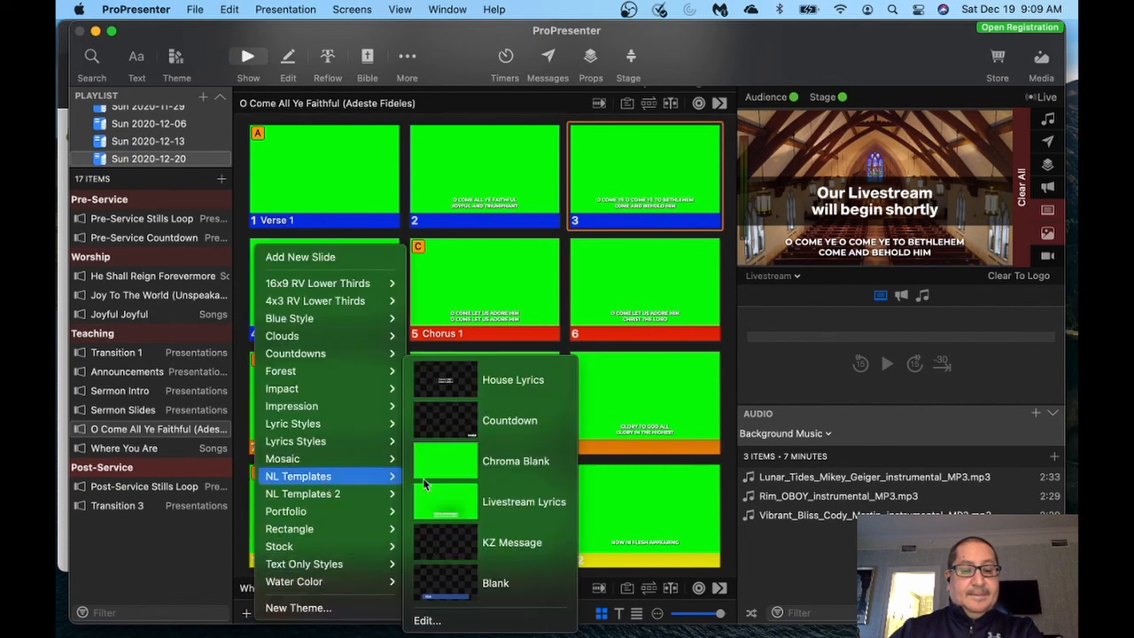
left_click(474, 500)
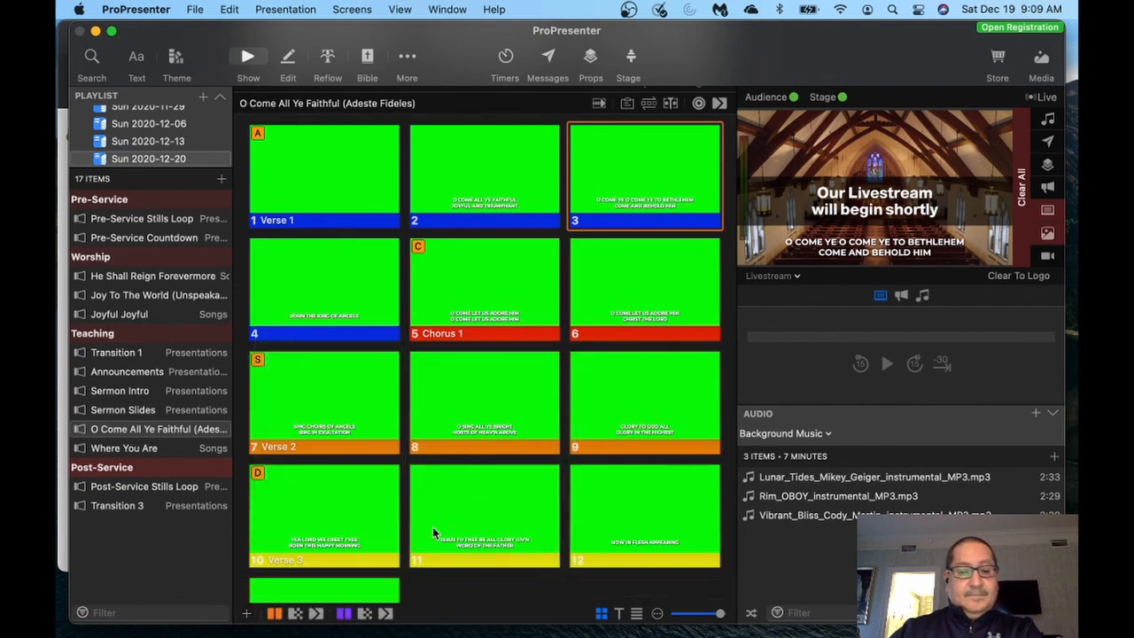
scroll(432, 526, "down", 2)
scroll(408, 398, "up", 5)
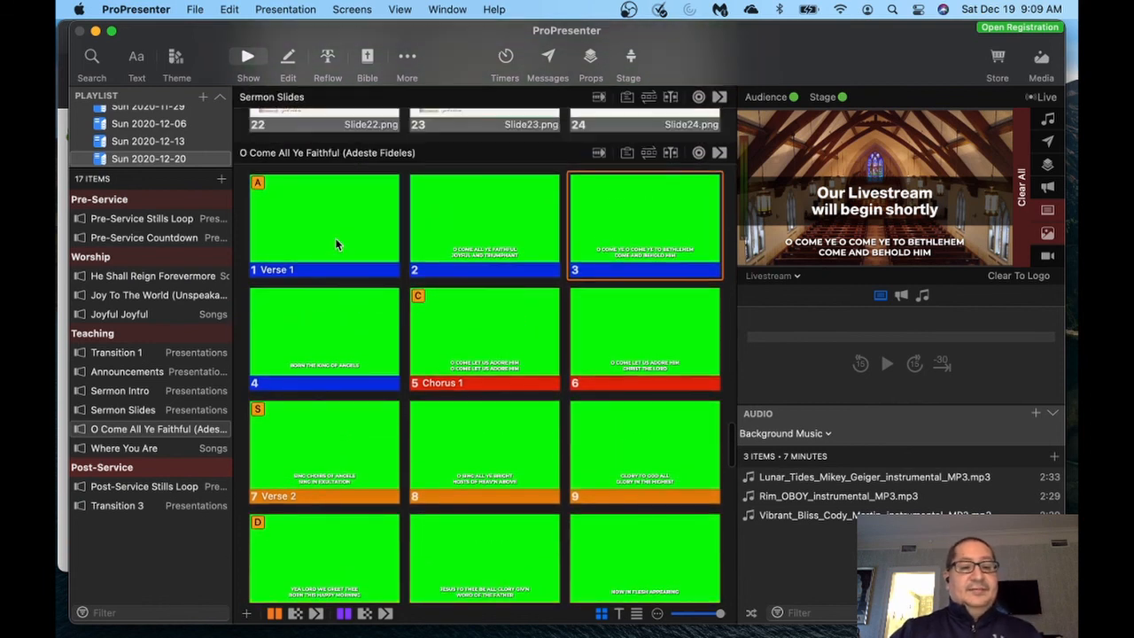
Assign the blank opening slide of O Come All Ye Faithful to the Intro group.
right_click(337, 232)
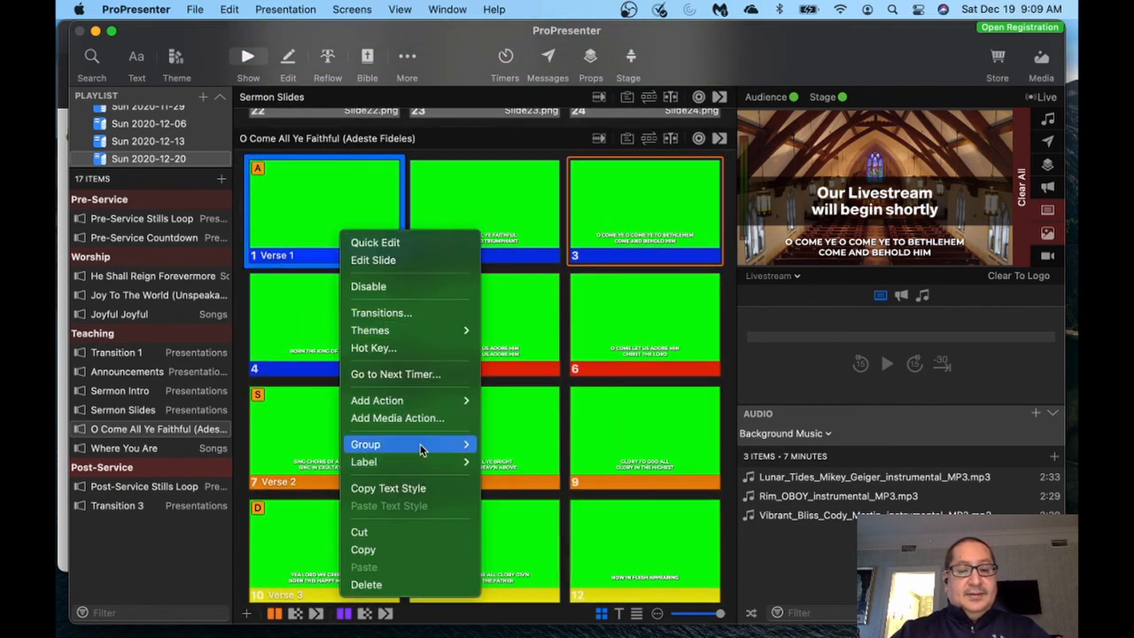
mouse_move(443, 444)
left_click(517, 507)
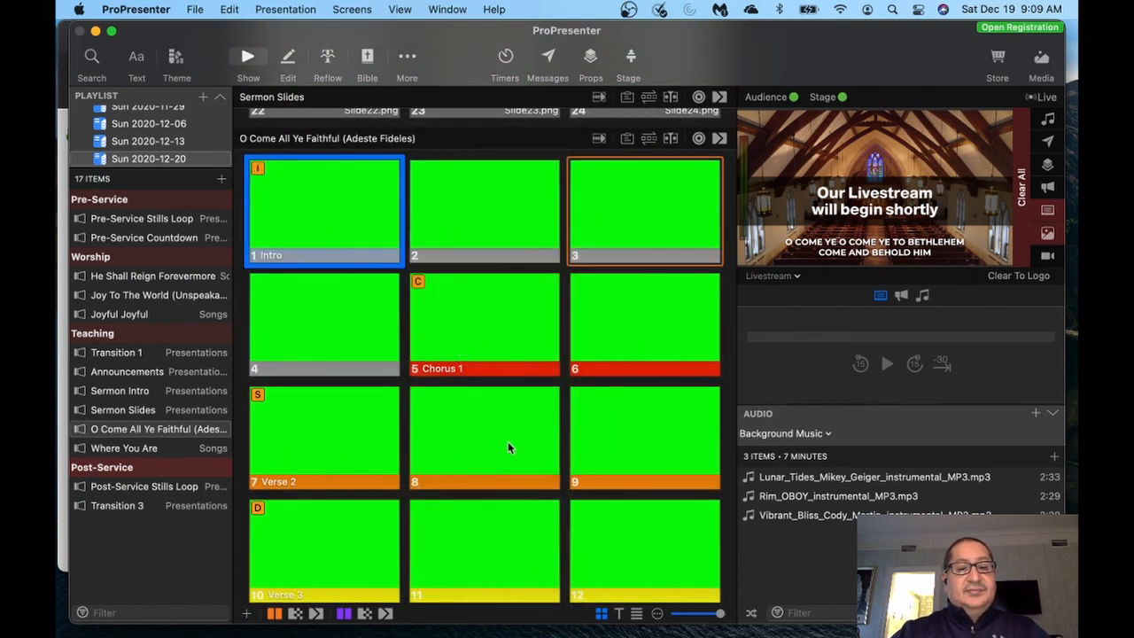
Assign the opening lyric slides of O Come All Ye Faithful, starting with slide 2, to the Verse 1 group.
right_click(494, 217)
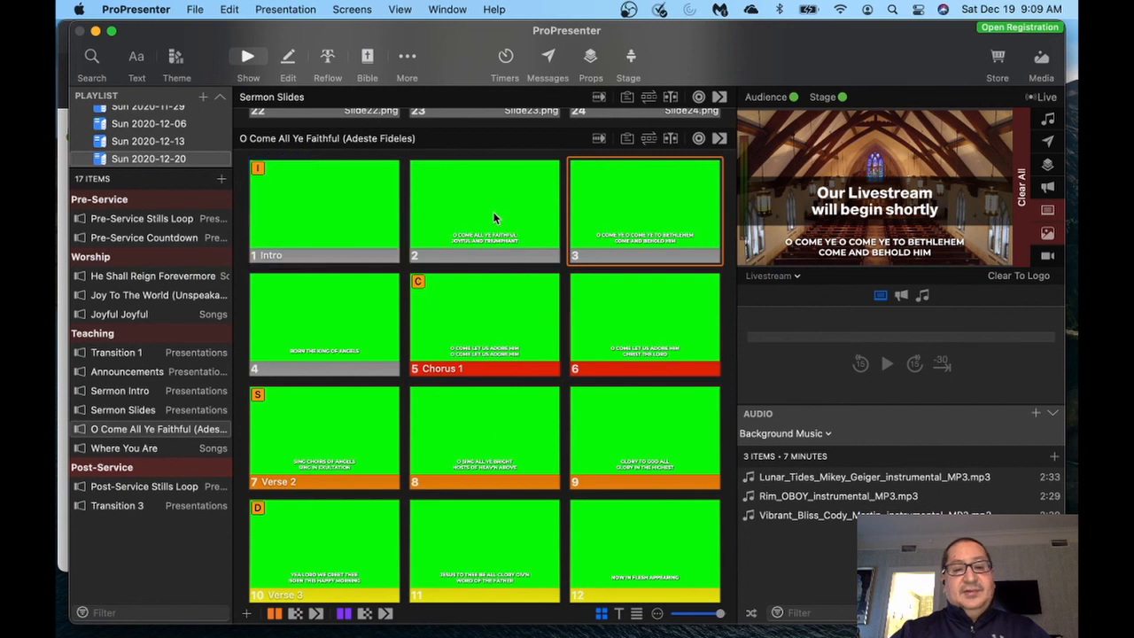
right_click(494, 218)
mouse_move(571, 423)
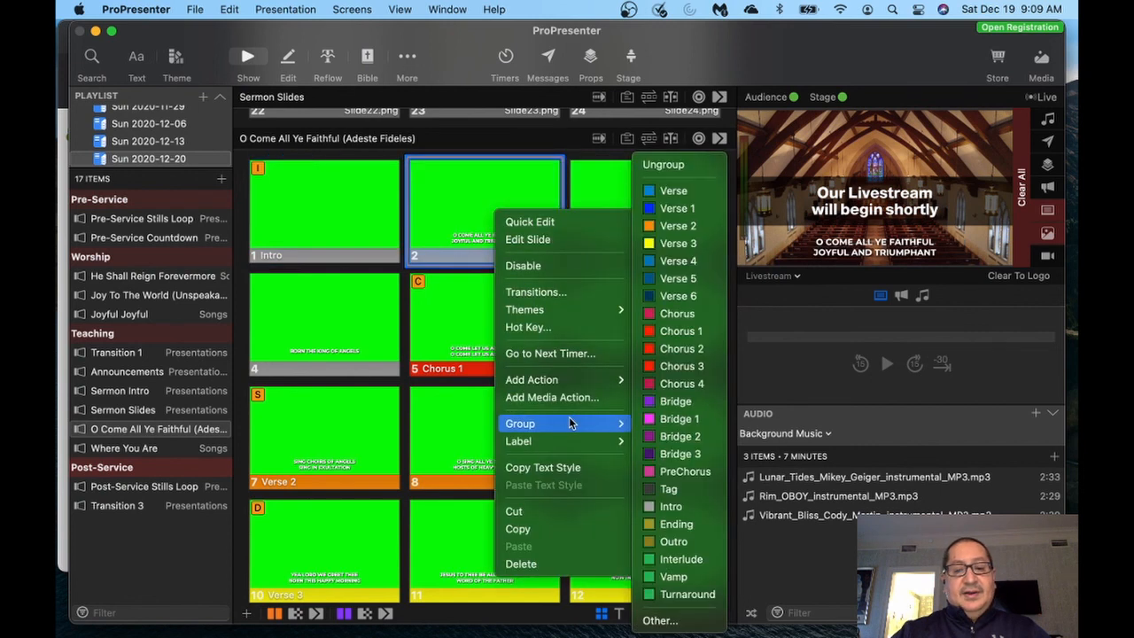
left_click(676, 213)
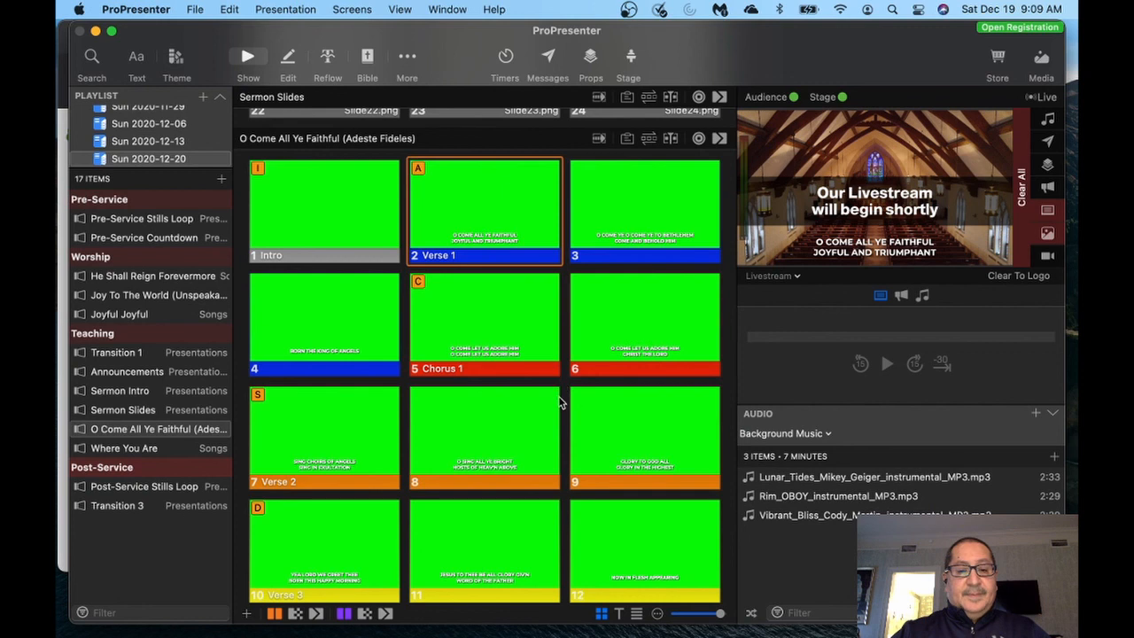
Assign the blank closing slide of O Come All Ye Faithful to the Tag group.
scroll(560, 401, "down", 3)
right_click(337, 509)
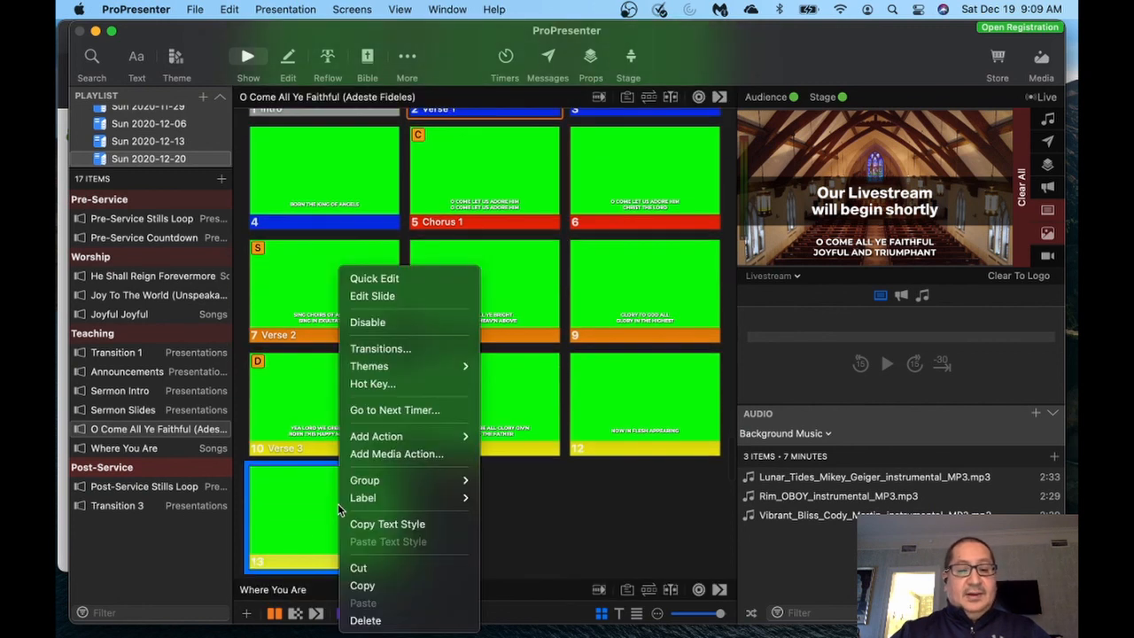
mouse_move(417, 481)
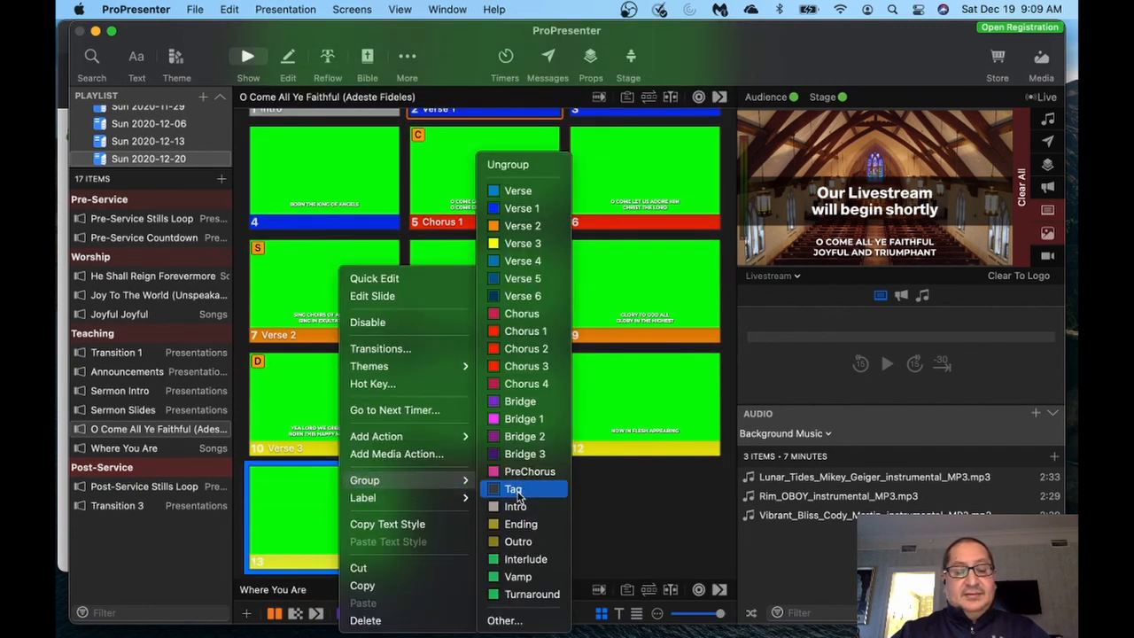
left_click(516, 490)
Advance the live output through the O Come All Ye Faithful lyric slides from Verse 1 into Verse 3.
scroll(511, 494, "up", 3)
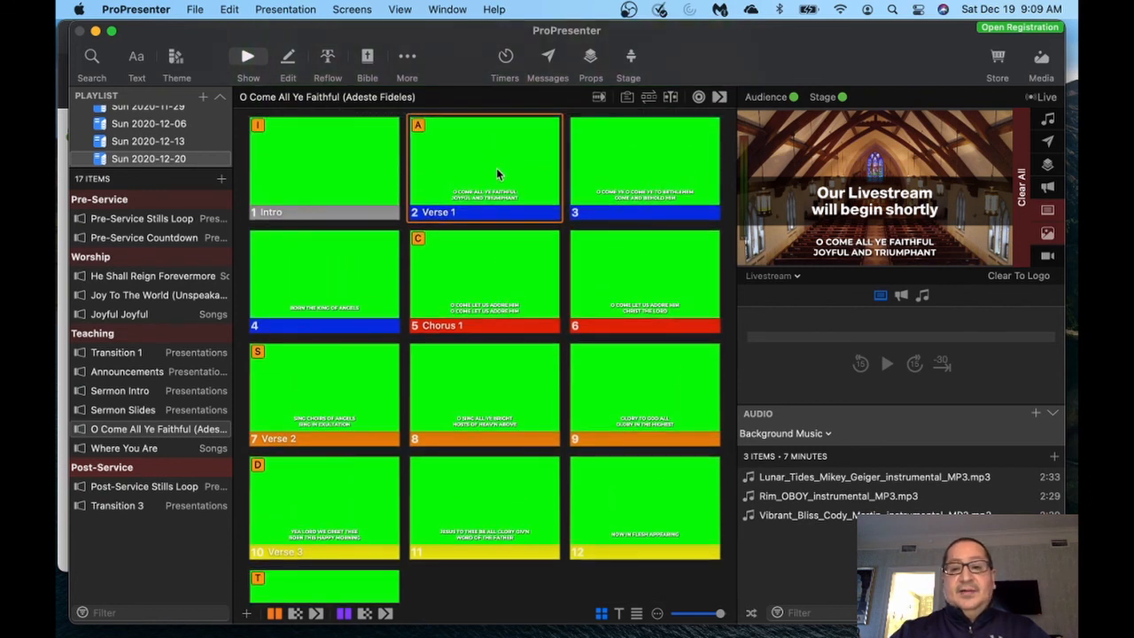
key("Right")
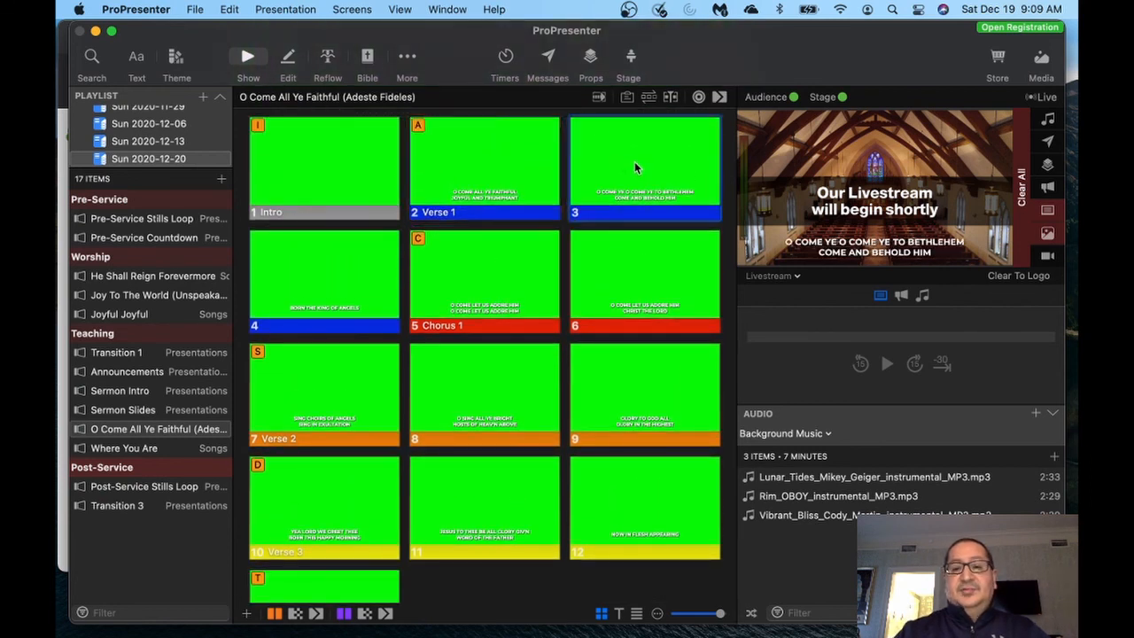
key("Right")
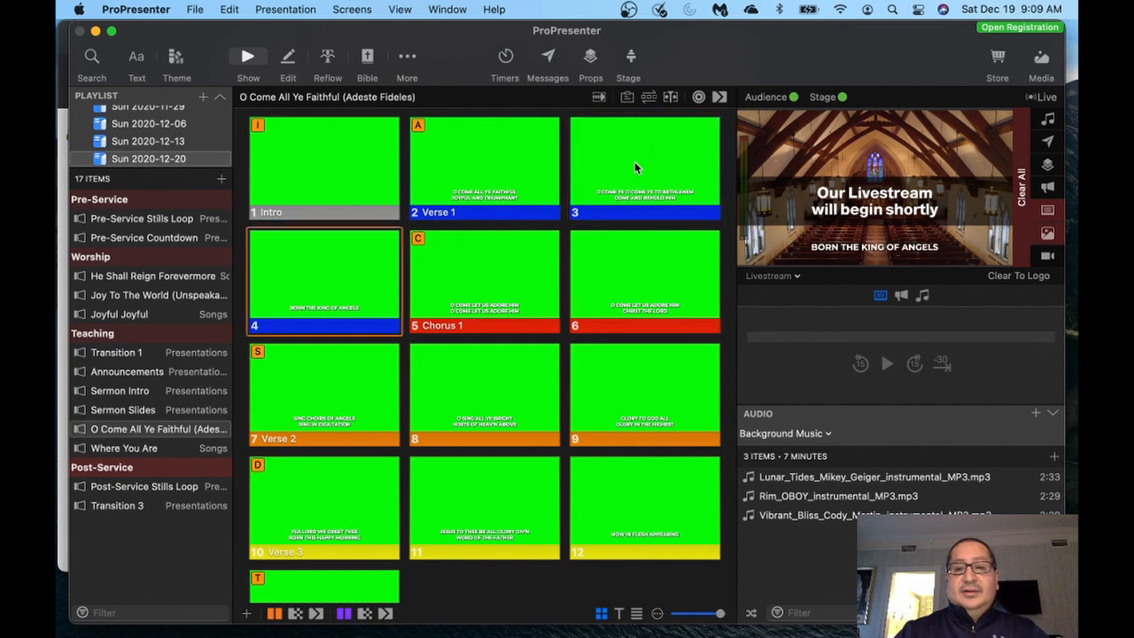
key("Right")
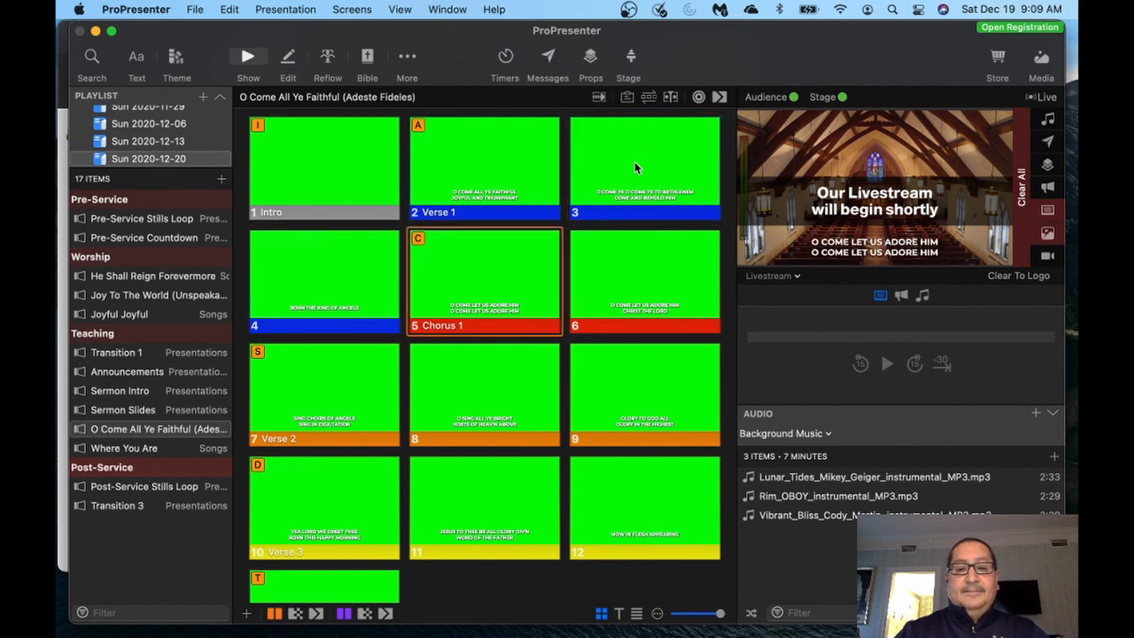
key("Right")
key("Right")
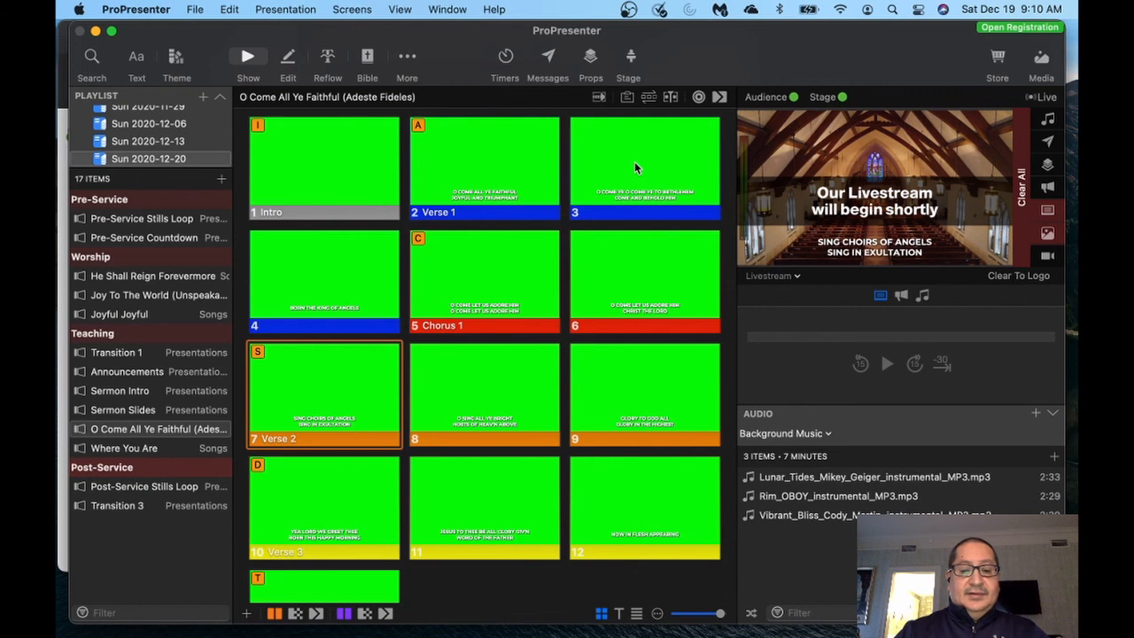
key("Right")
key("Right")
key("Right")
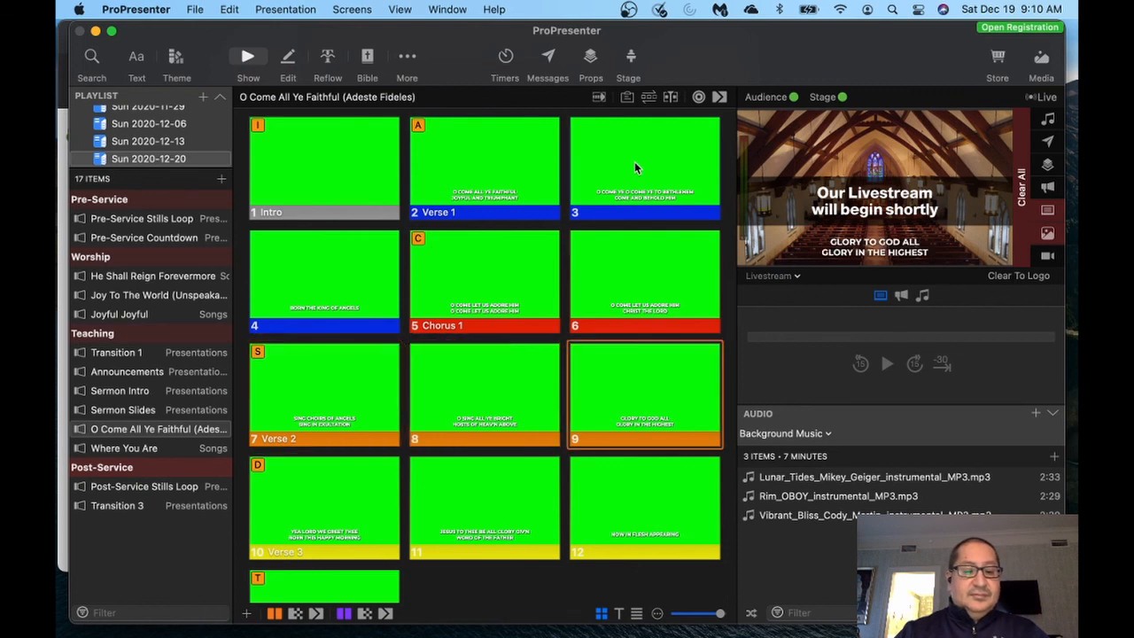
key("Right")
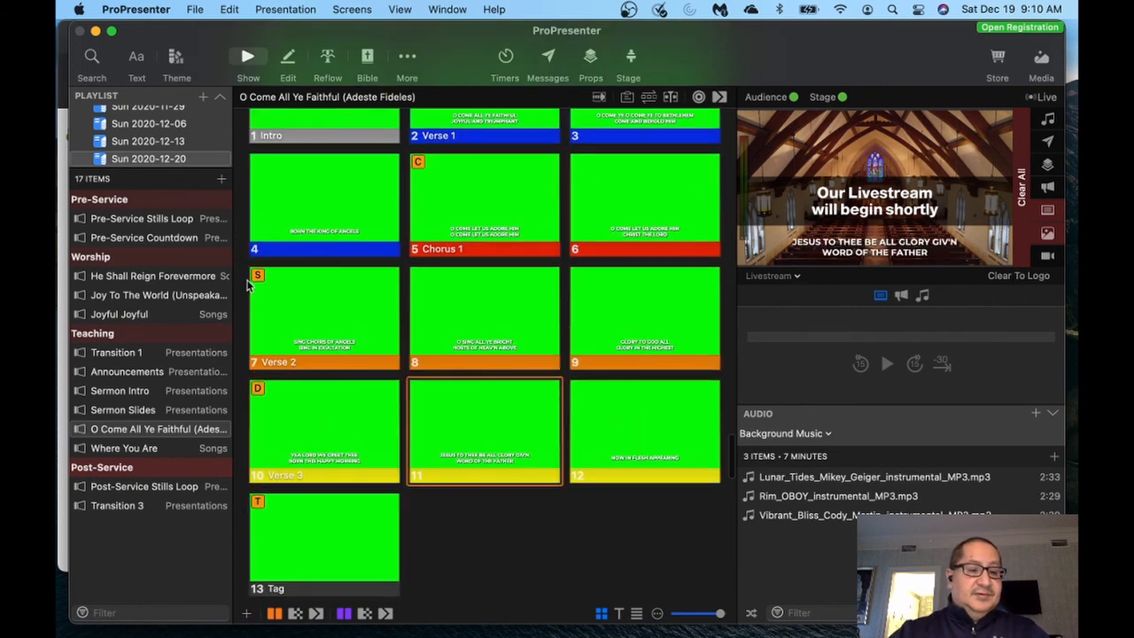
Delete the song Where You Are from the Teaching section of the Sun 2020-12-20 playlist.
left_click(142, 450)
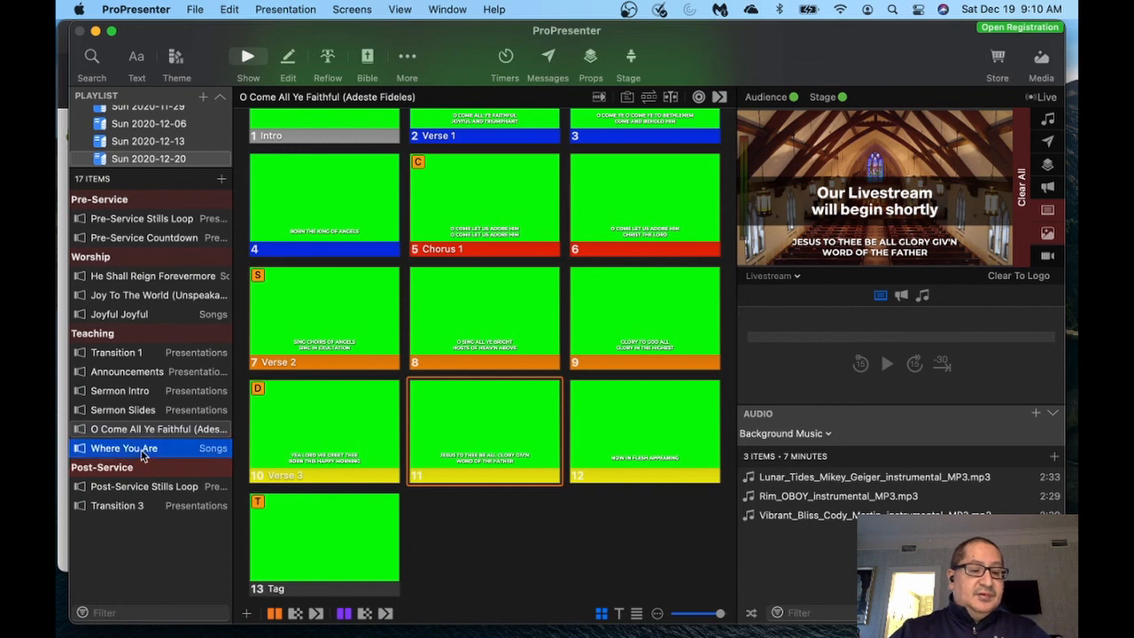
right_click(144, 452)
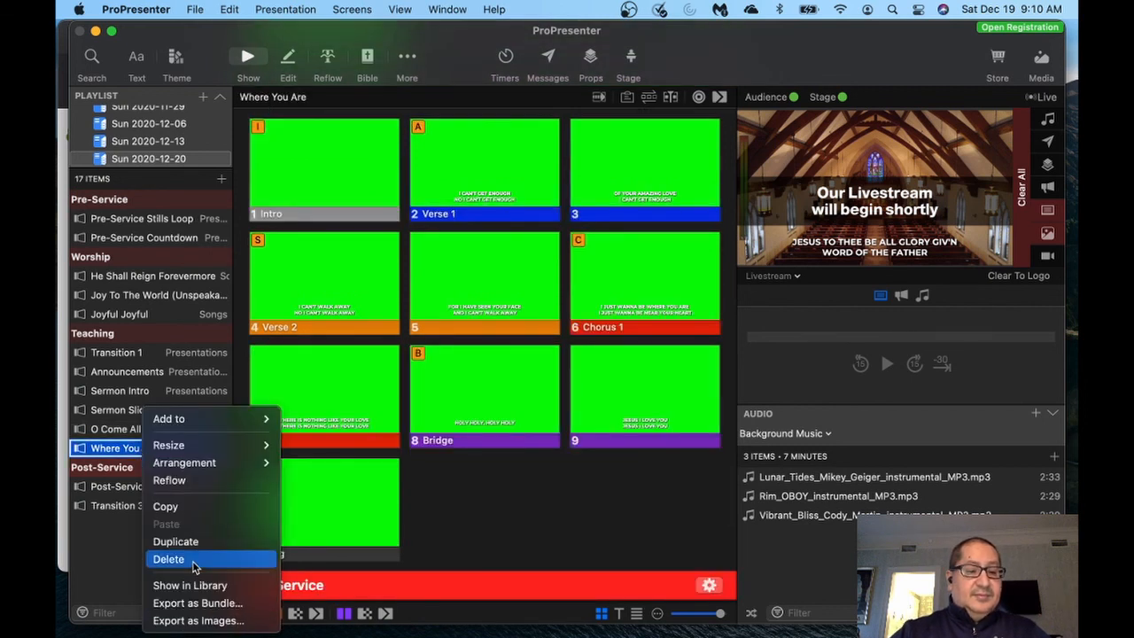
key("Escape")
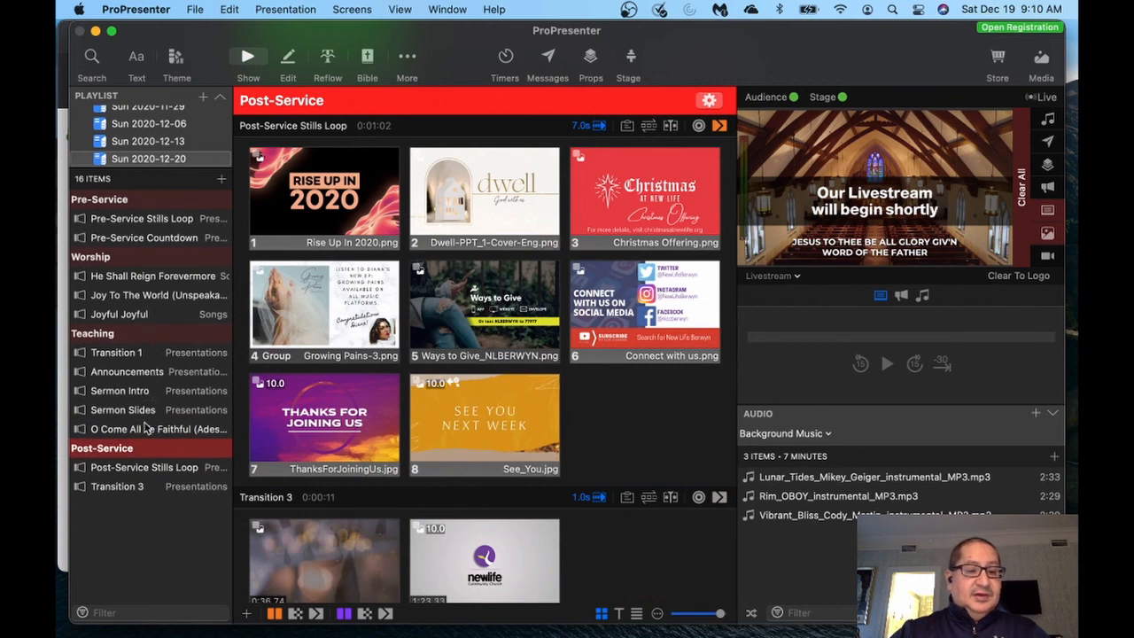
Review the Post-Service Stills Loop and Transition 3 slides, and send the NEW LIFE_ Logo Reveal 03 slide live.
left_click(154, 472)
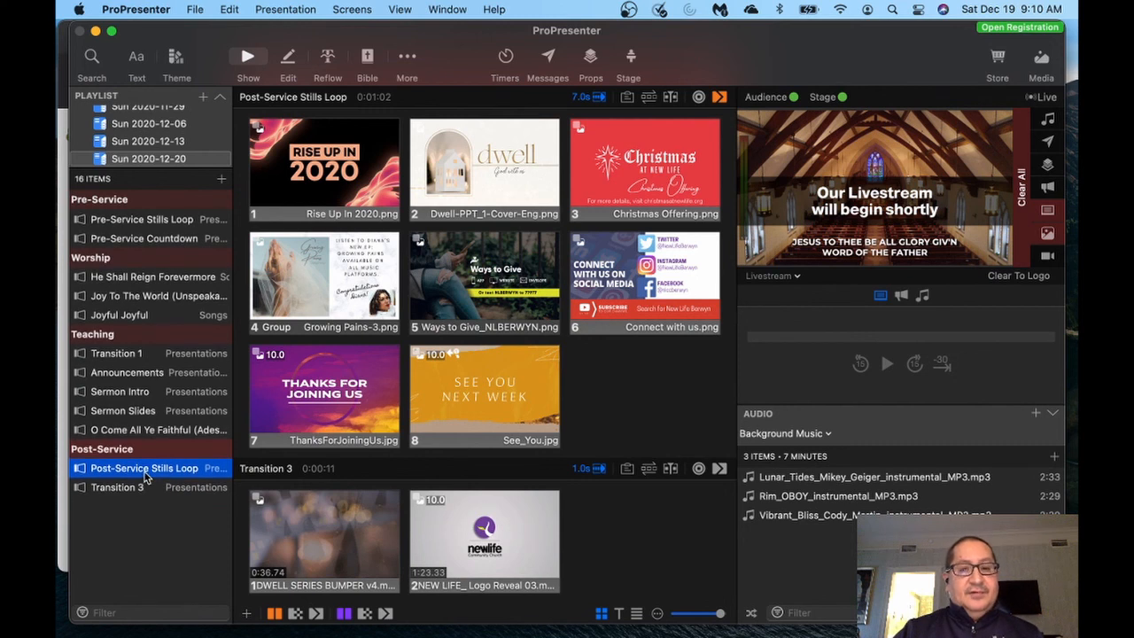
scroll(297, 380, "up", 2)
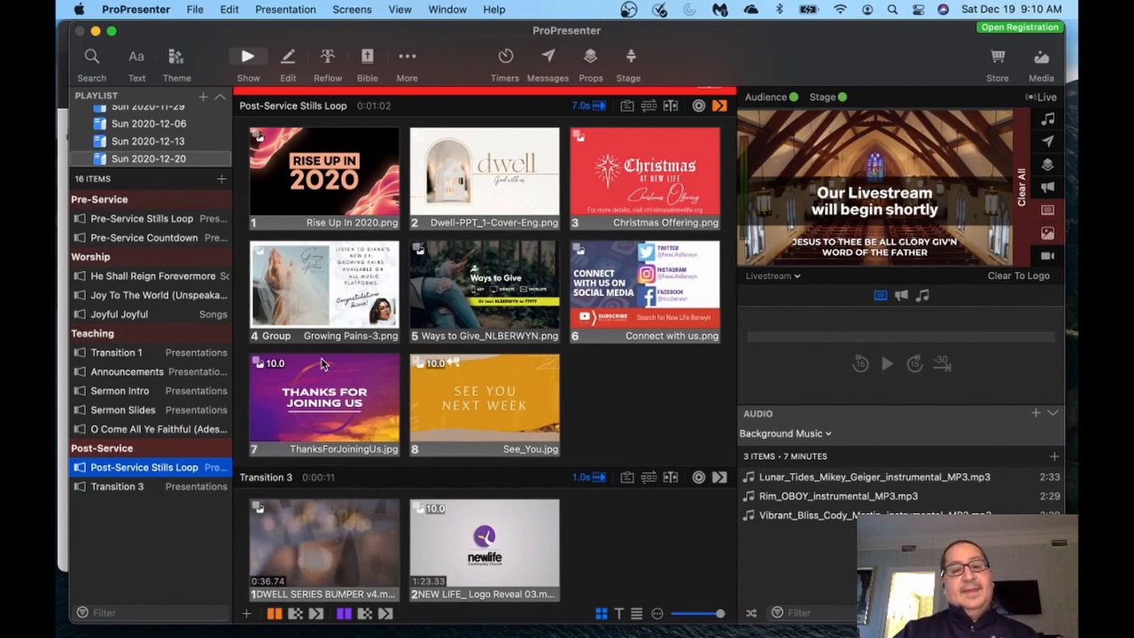
scroll(657, 399, "down", 3)
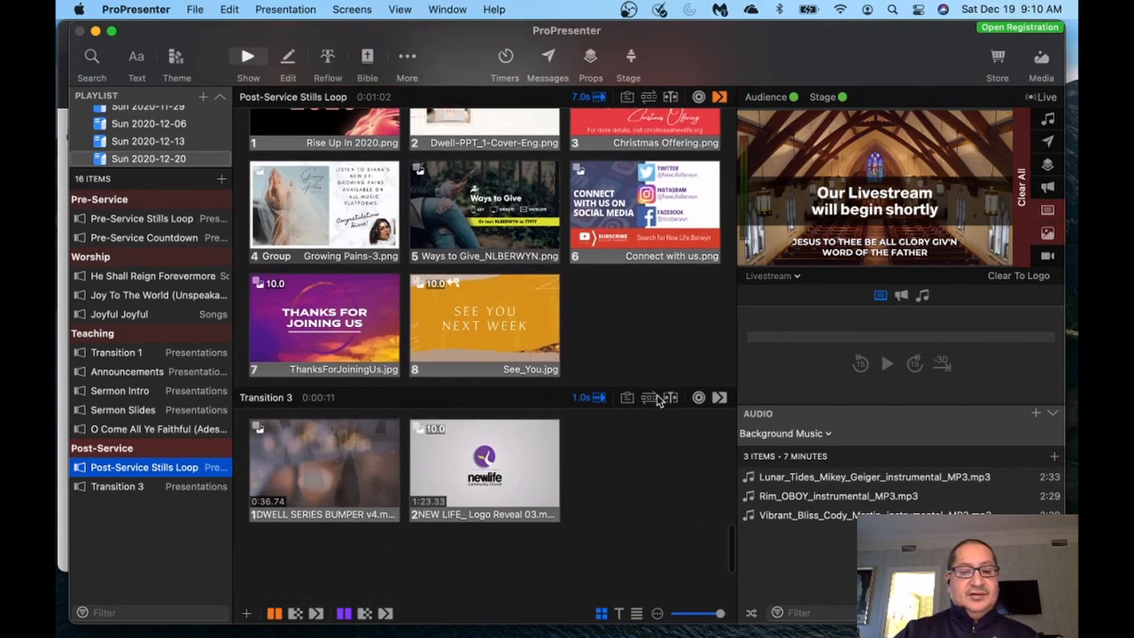
scroll(657, 398, "down", 2)
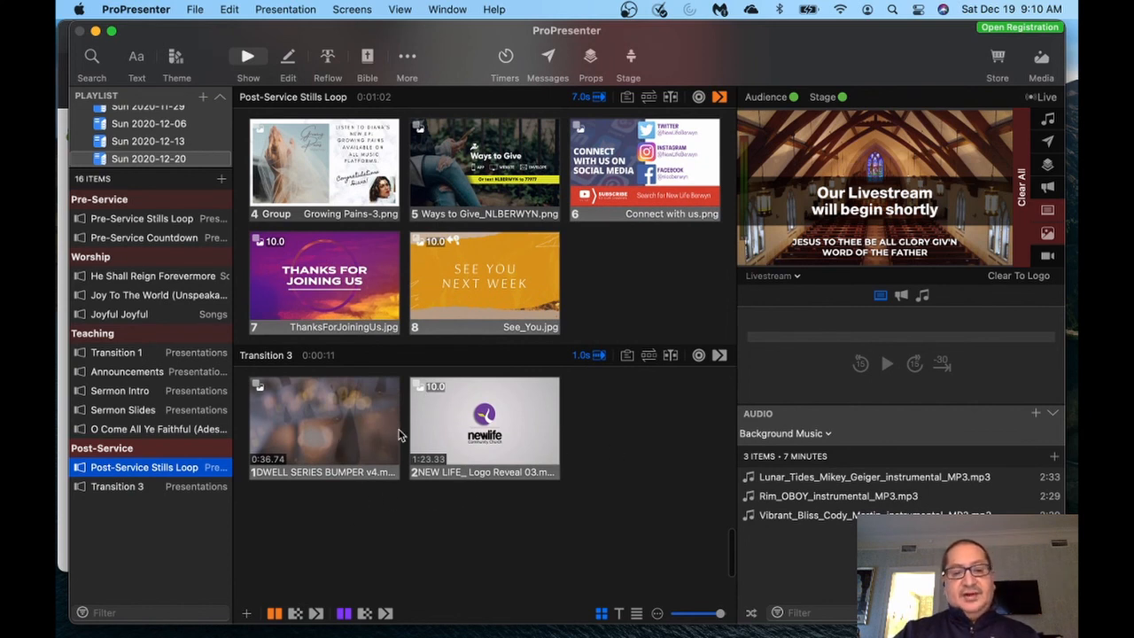
left_click(511, 433)
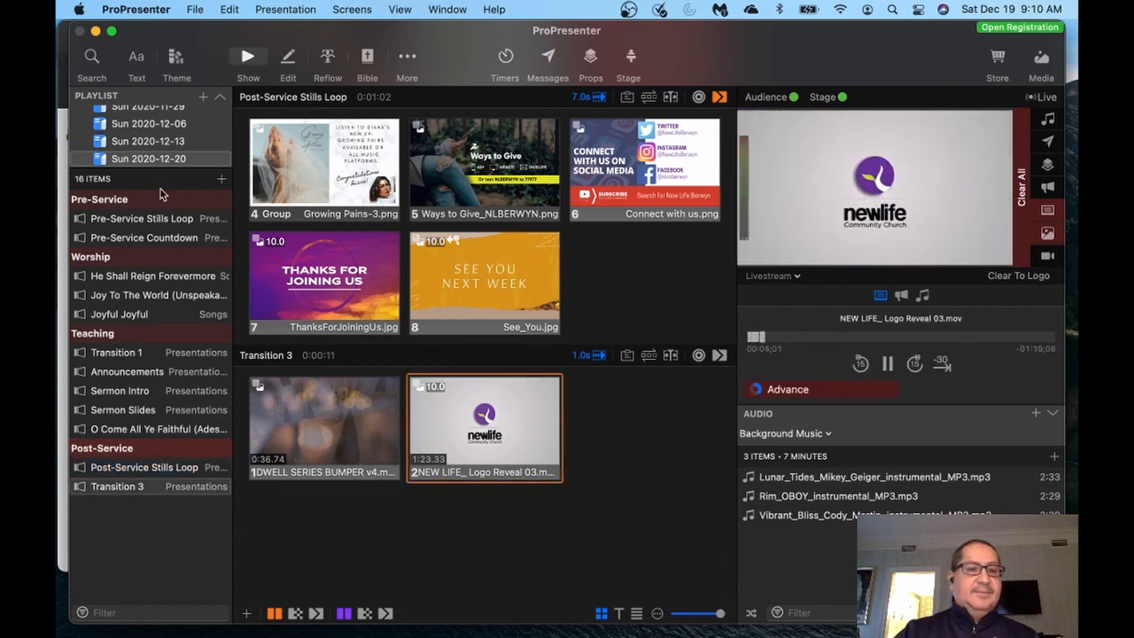
left_click(195, 11)
left_click(357, 532)
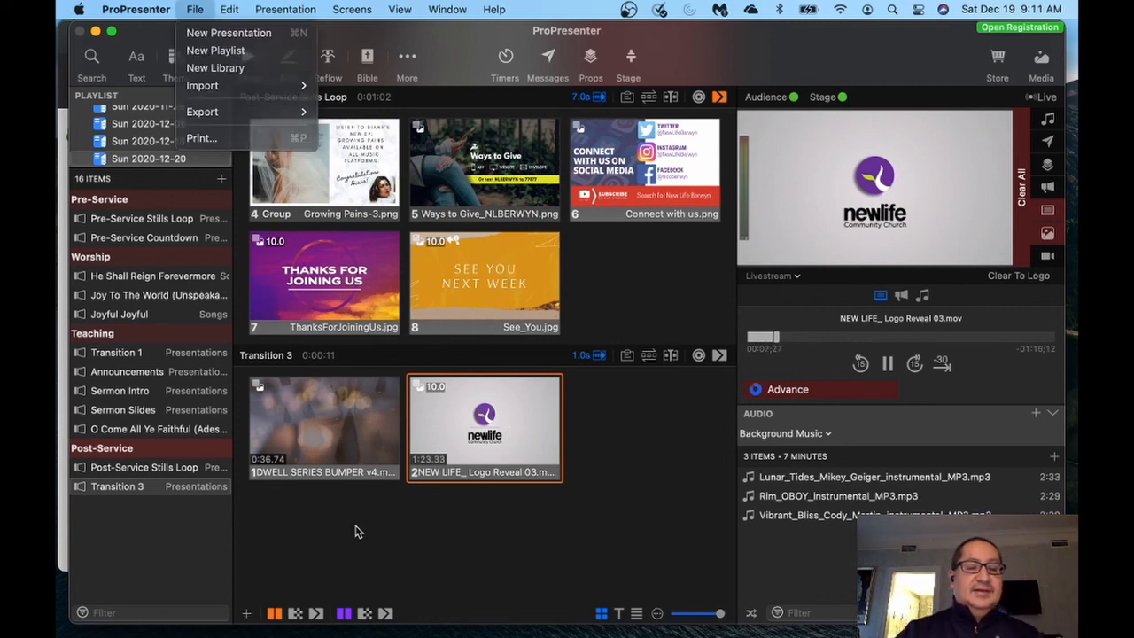
left_click(195, 12)
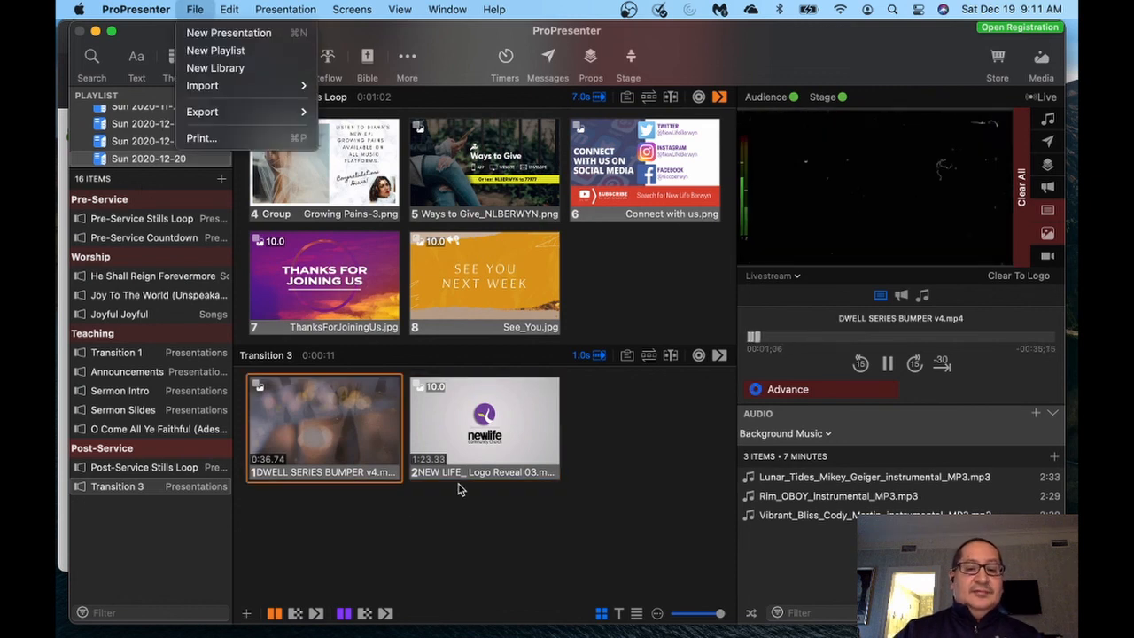
left_click(474, 434)
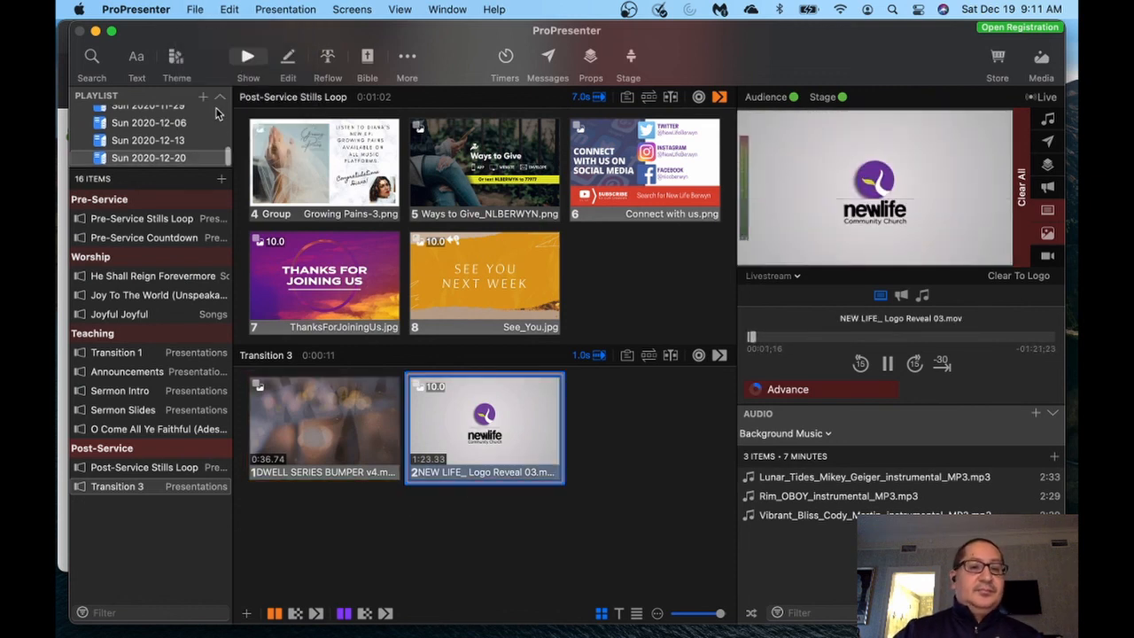
Export the playlist as Sun 2020-12-20 to the Downloads folder, including media within presentations.
left_click(195, 10)
mouse_move(239, 115)
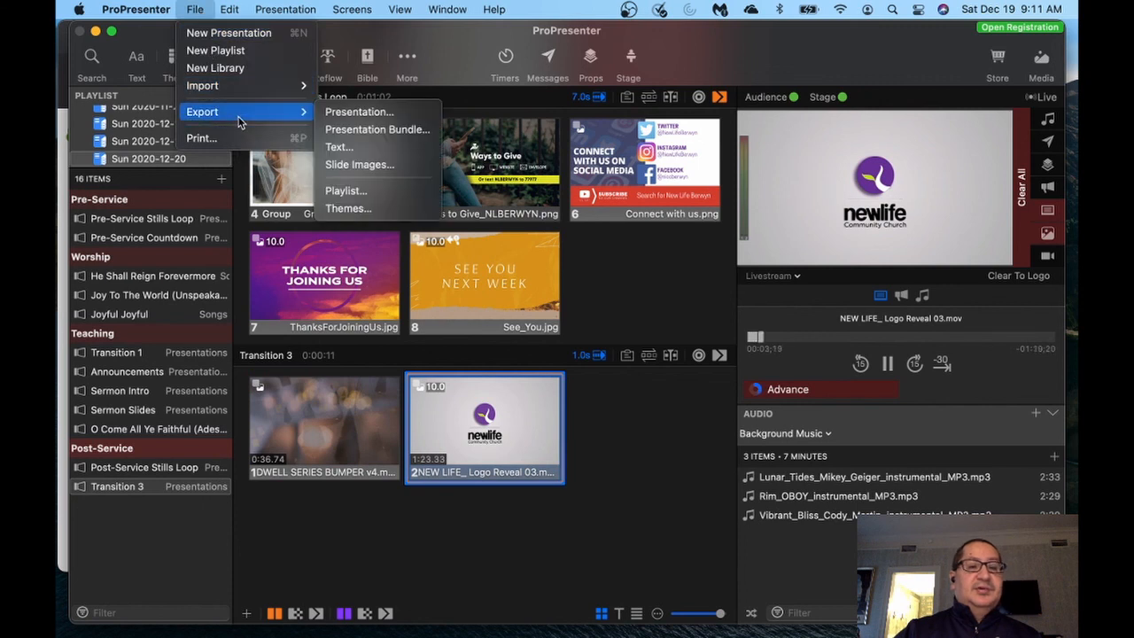
left_click(360, 192)
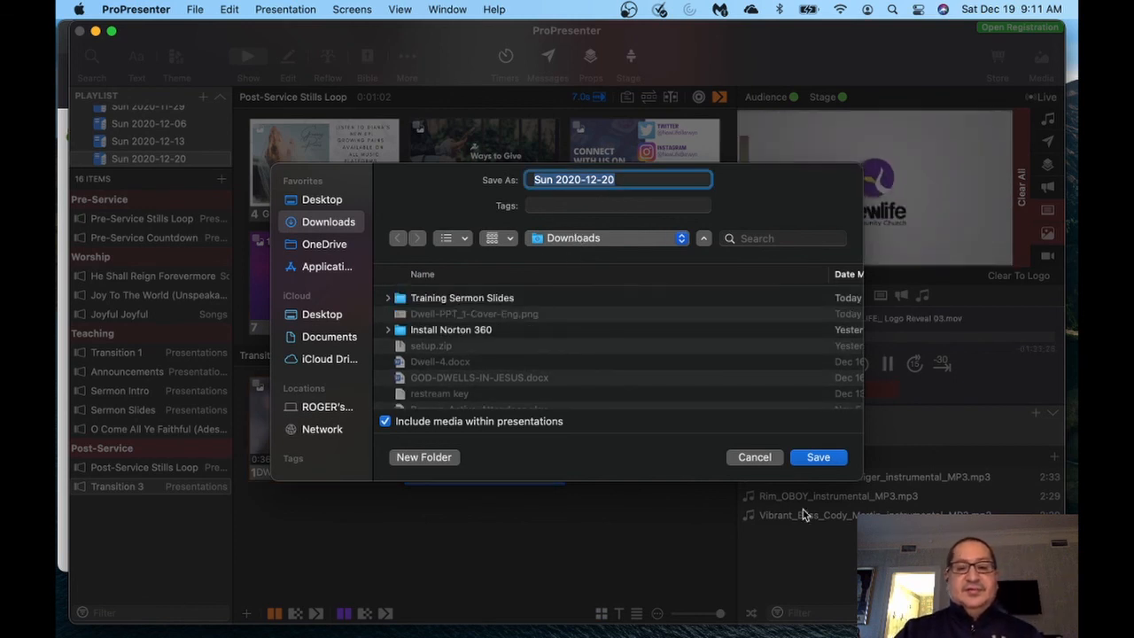
left_click(818, 457)
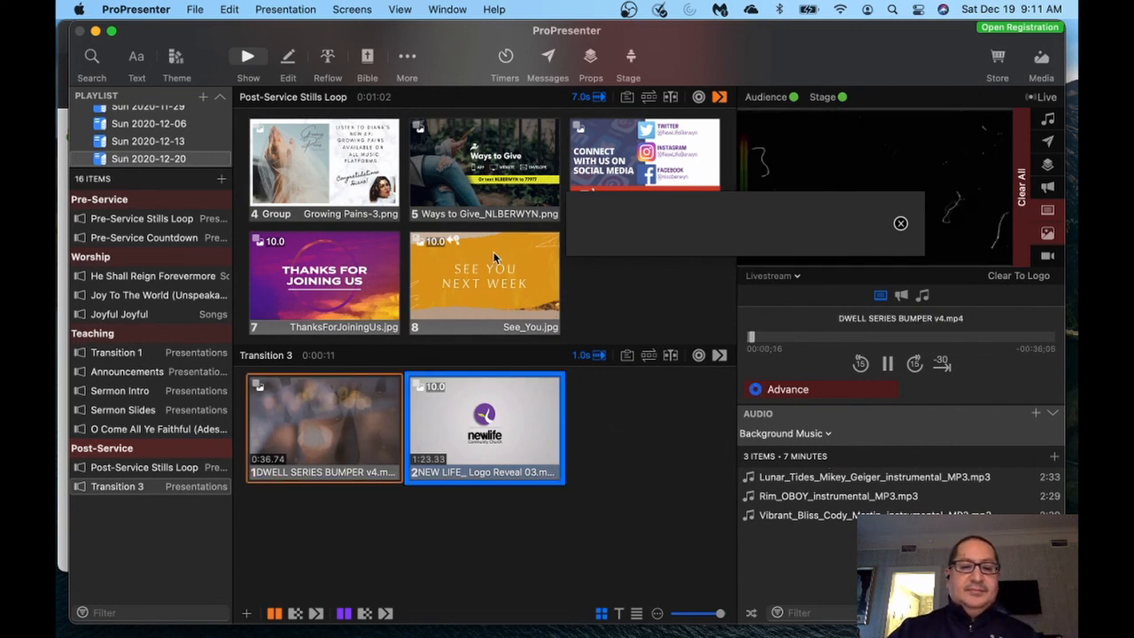
left_click(596, 285)
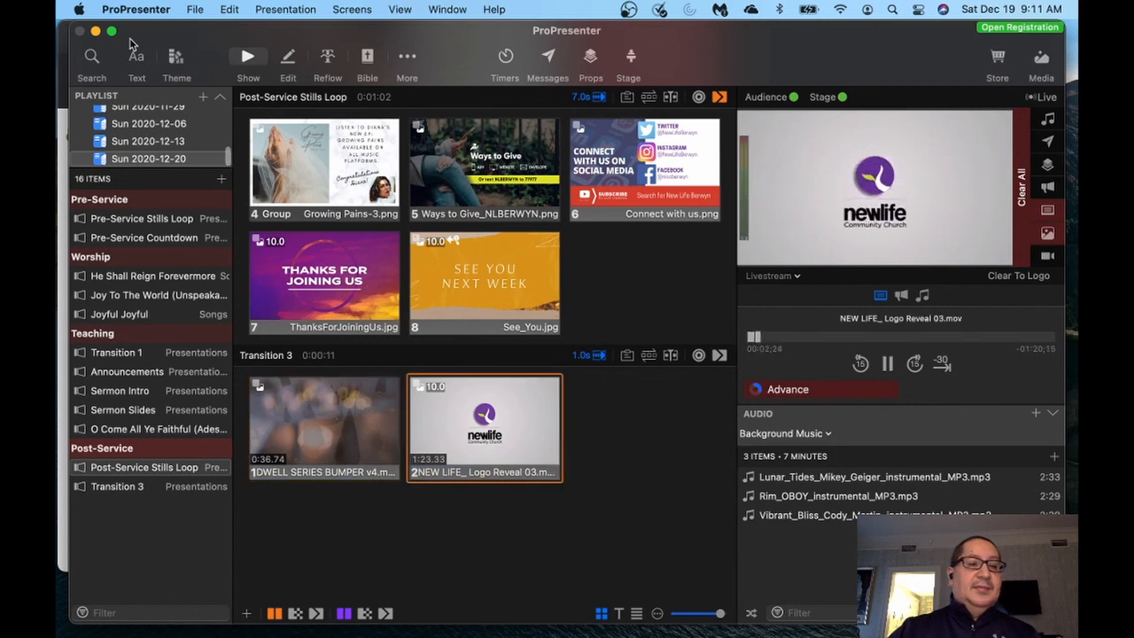
Quit ProPresenter, confirming the exit, and quit Google Chrome as well.
left_click(134, 11)
left_click(147, 209)
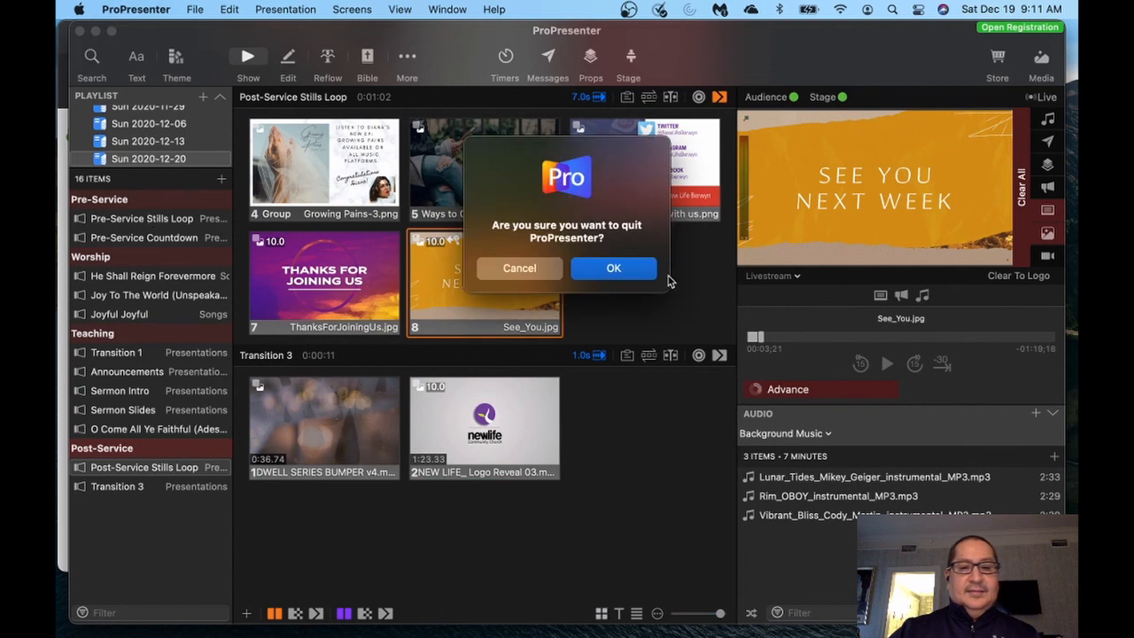
left_click(644, 279)
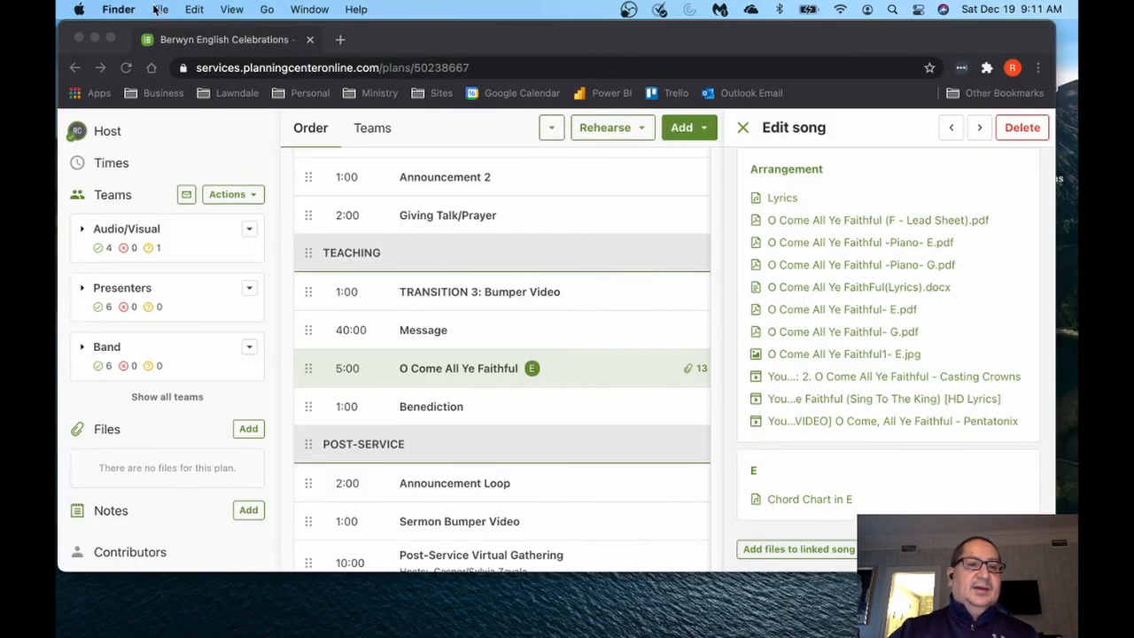
left_click(442, 39)
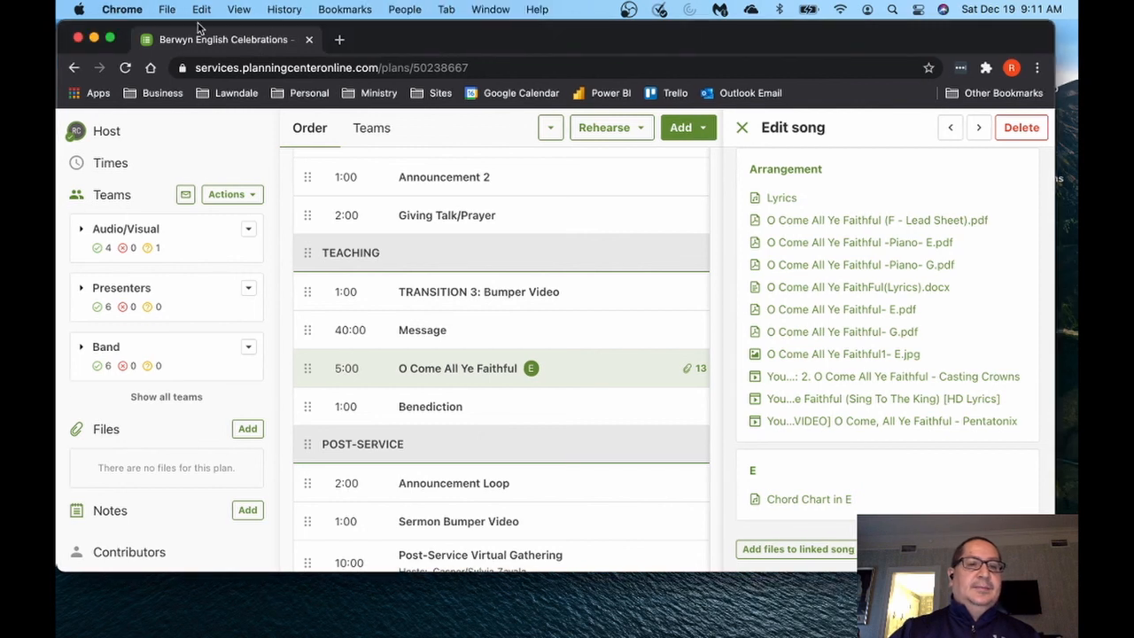
left_click(124, 10)
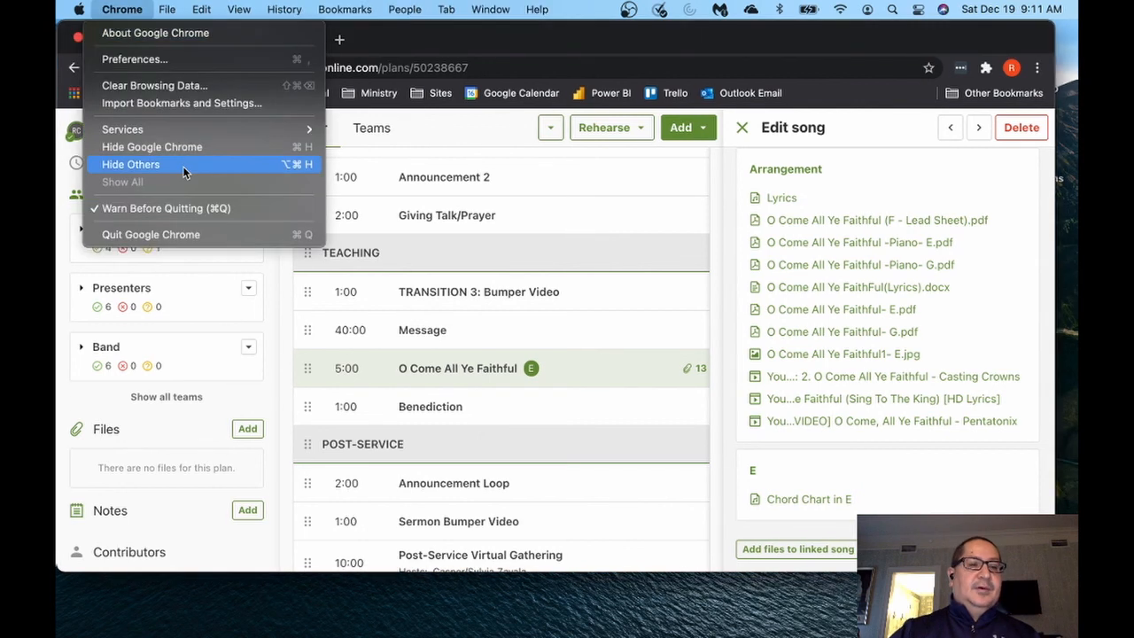
left_click(173, 232)
Open the Downloads folder in Finder, select Sun 2020-12-20.proPlaylist and widen the file list to check its kind and size.
mouse_move(408, 611)
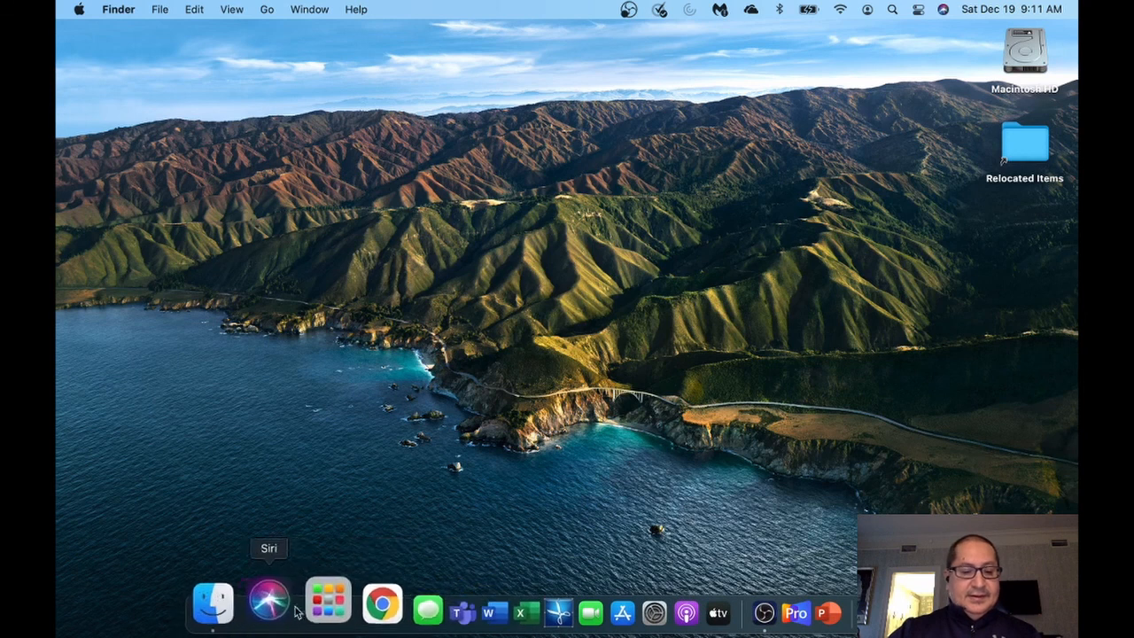
left_click(258, 610)
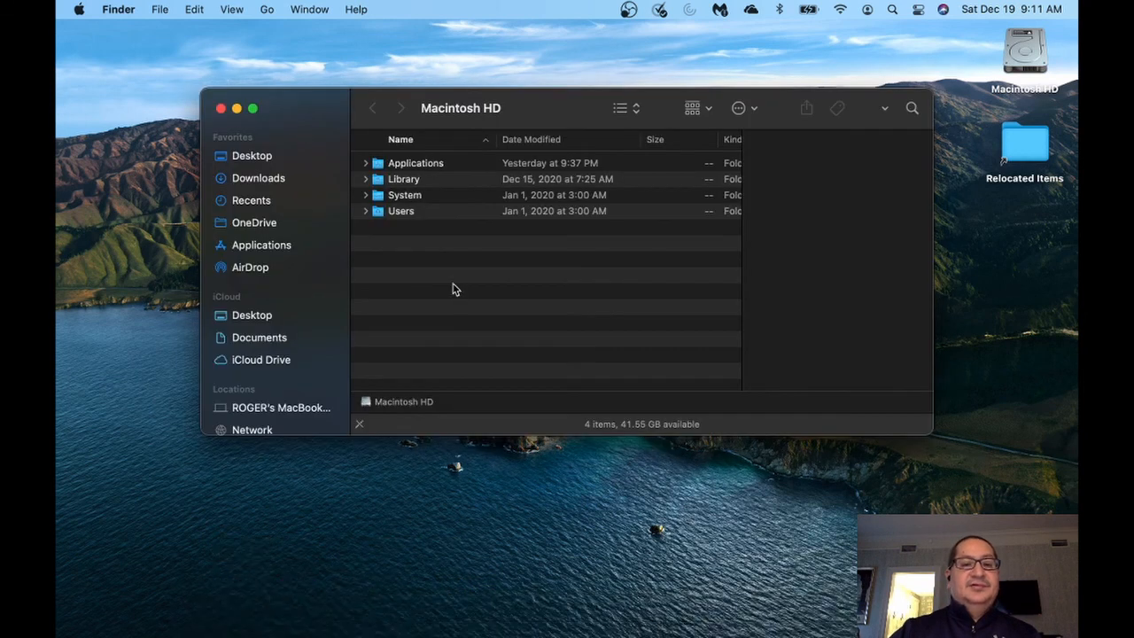
left_click(293, 183)
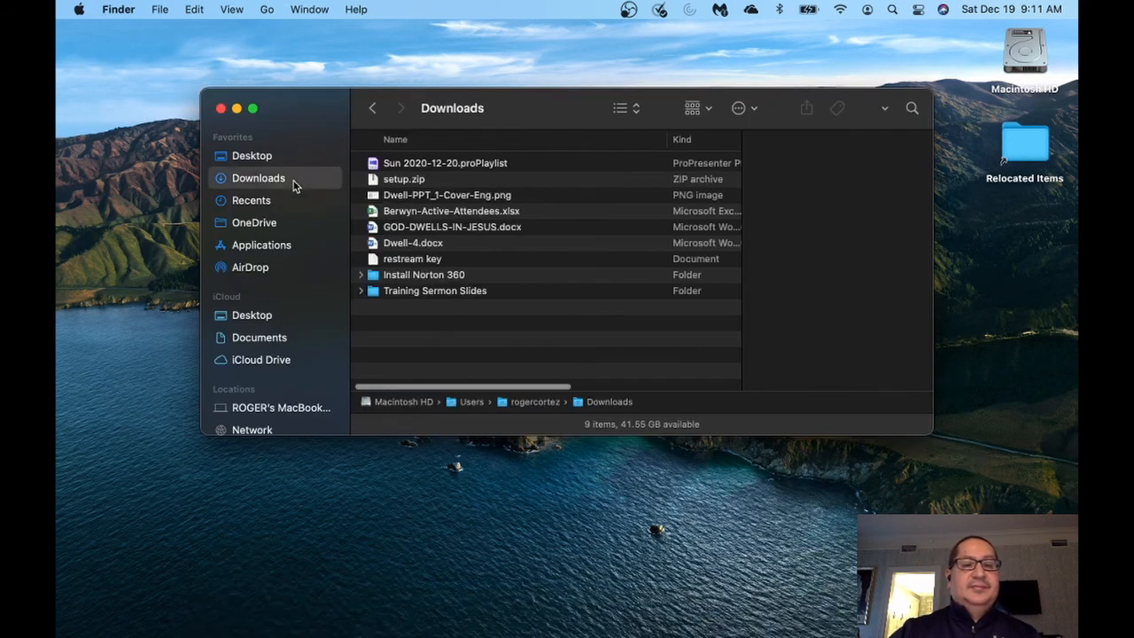
left_click(467, 163)
left_click_drag(746, 156, 852, 164)
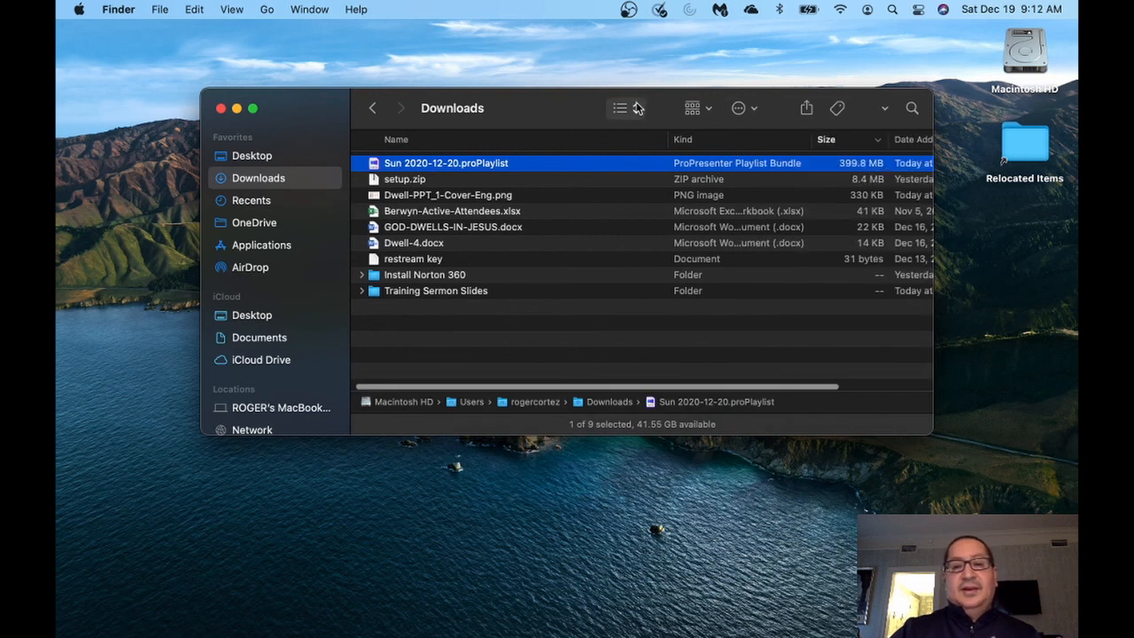
left_click_drag(585, 109, 503, 111)
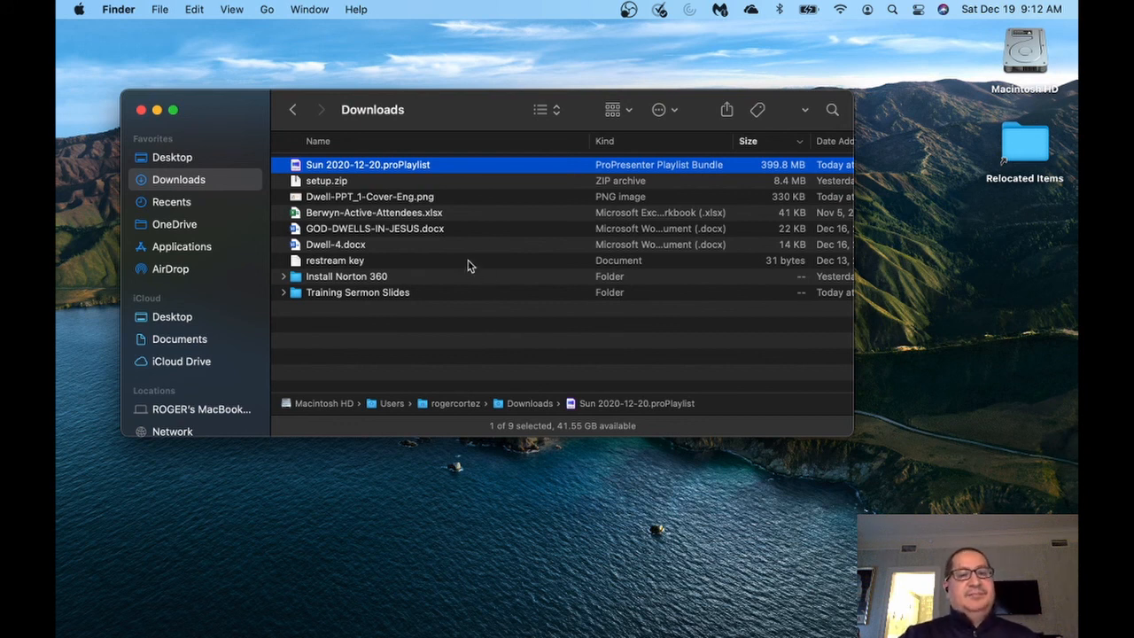
mouse_move(660, 634)
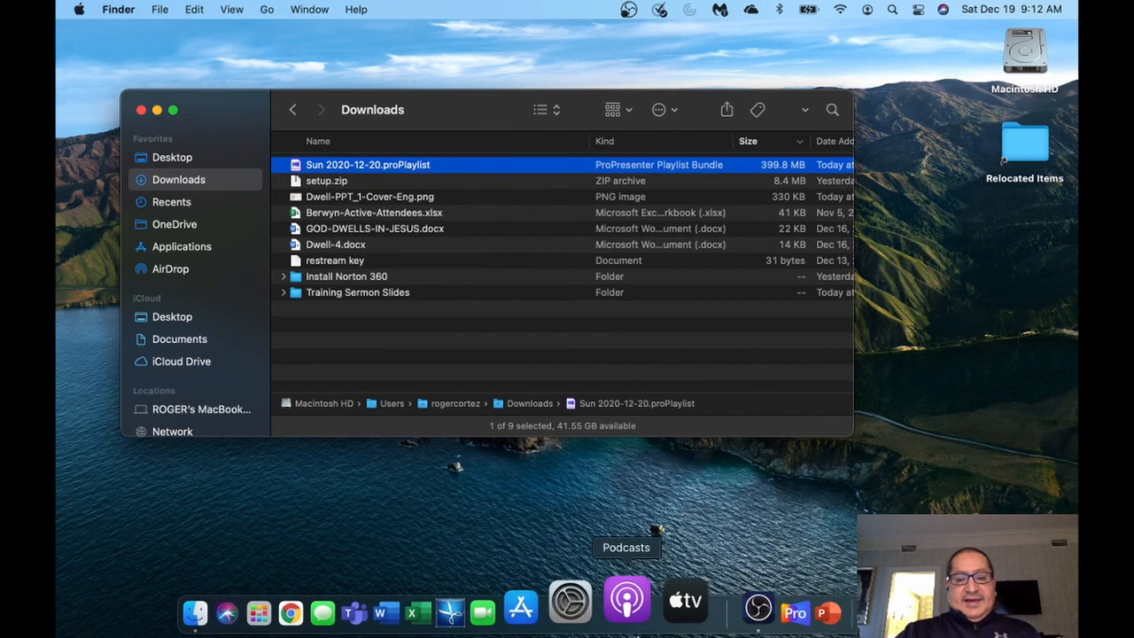